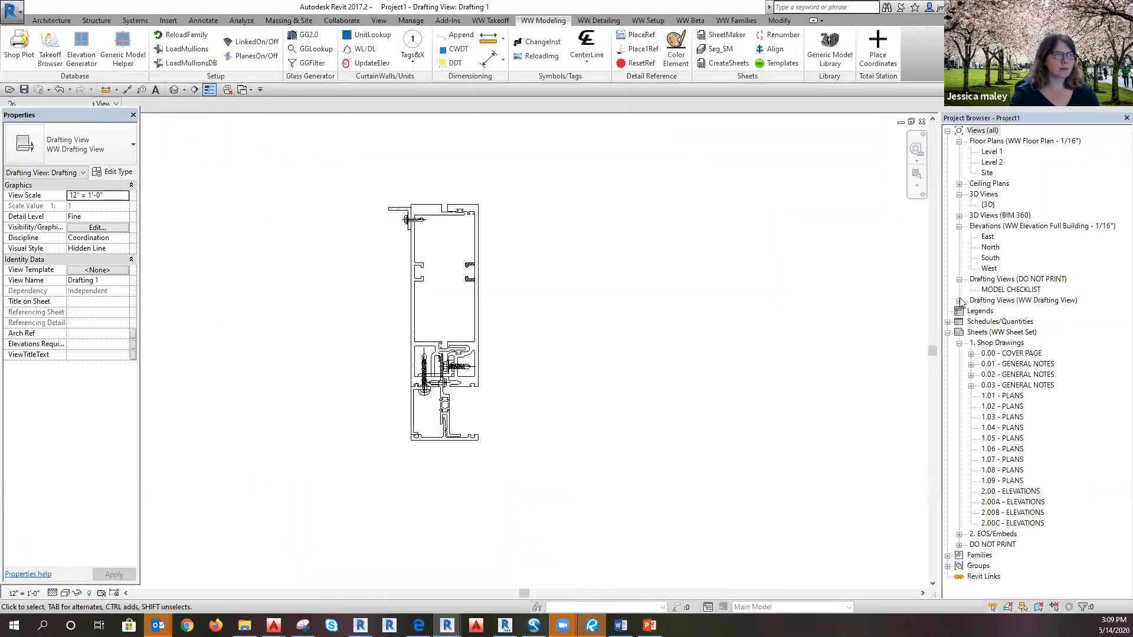
Step: Switch to the OneWestside-Central project and open its 0. DRAFTING TRAINING drafting view
left_click(251, 90)
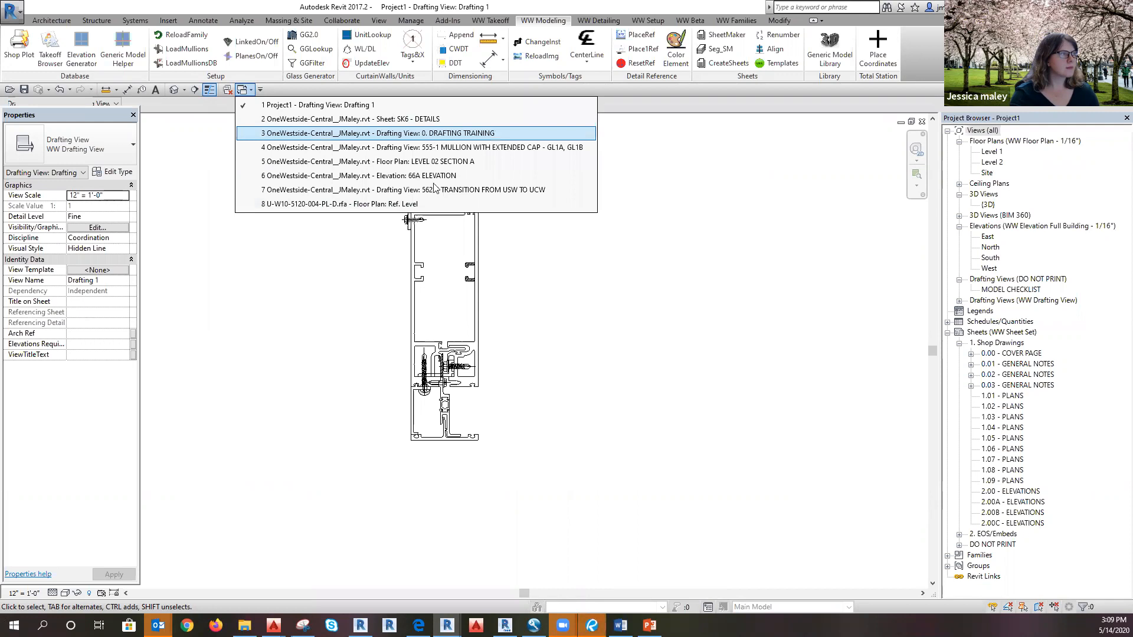
left_click(301, 121)
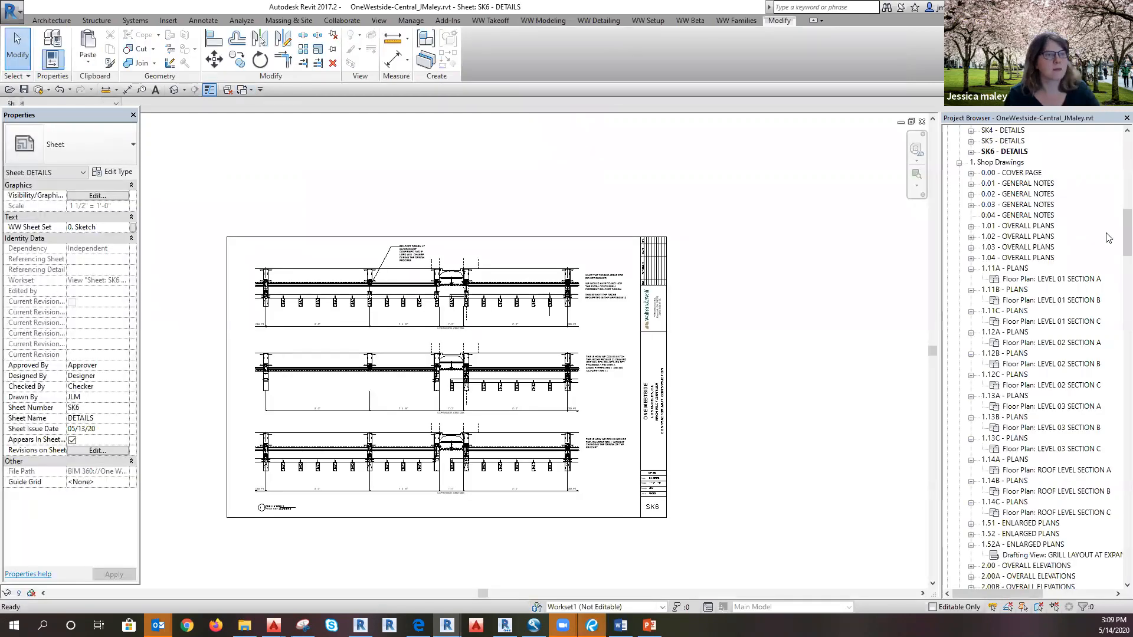
scroll(1109, 225, "up", 15)
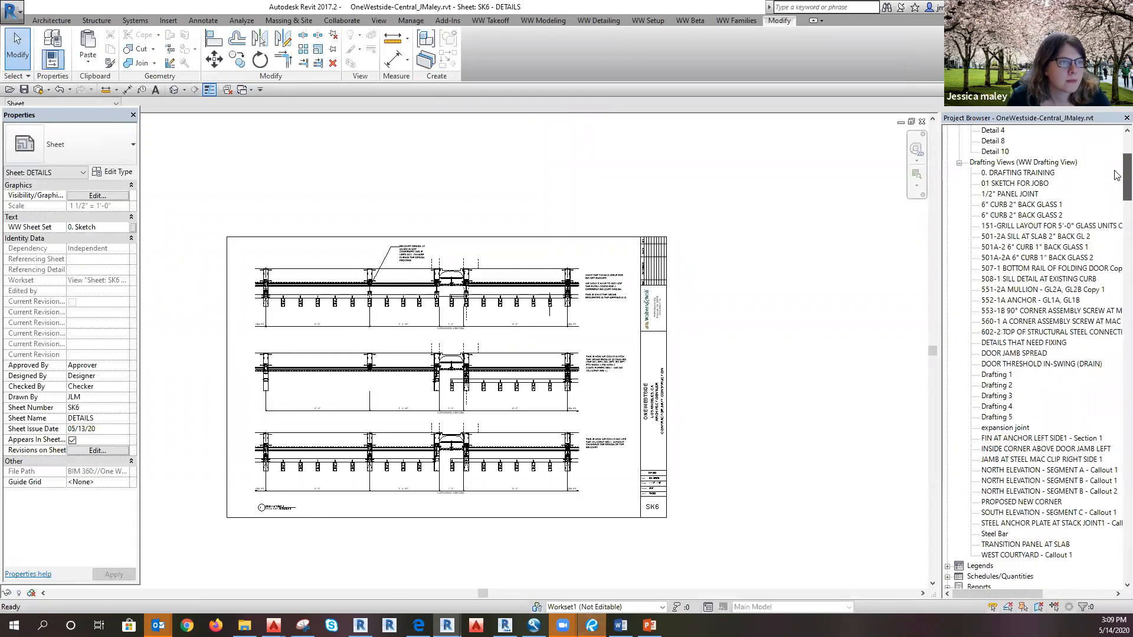
double_click(1026, 173)
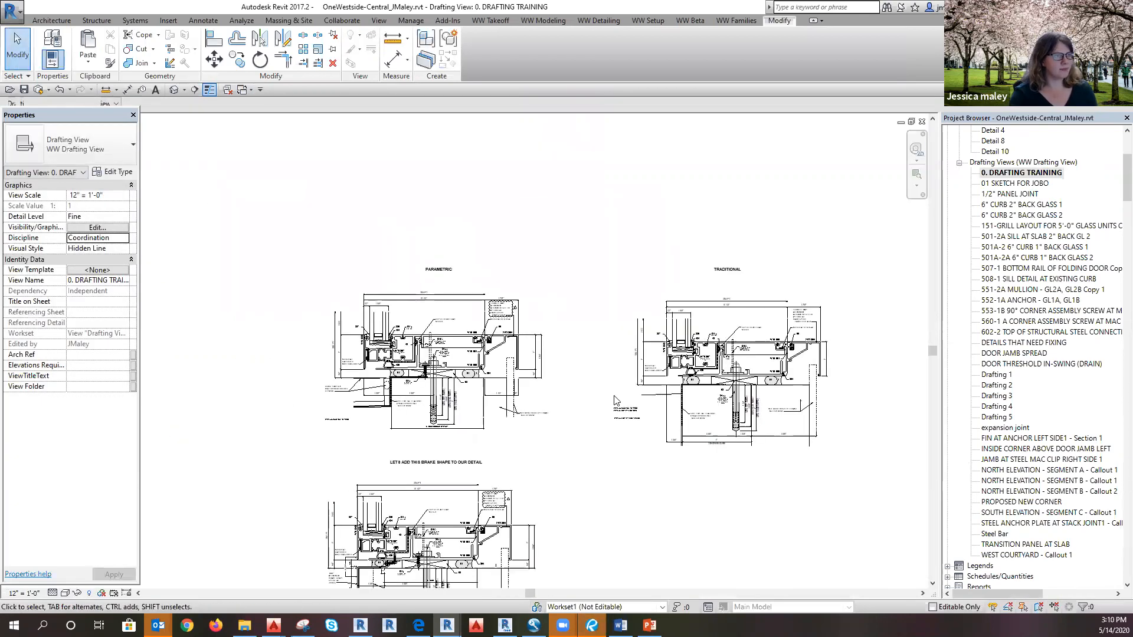
Step: Stretch the interior edge of the PARAMETRIC detail's perimeter condition inward and back out, to a total width of about 1' 0 13/16"
scroll(621, 484, "up", 3)
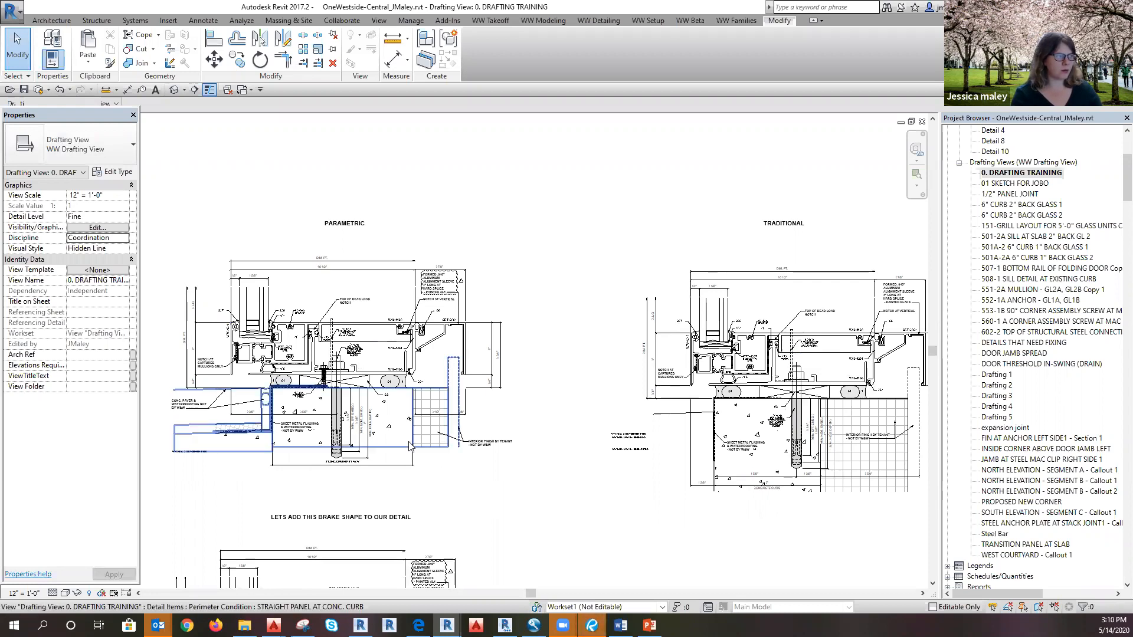
left_click(472, 488)
middle_click_drag(535, 494, 585, 504)
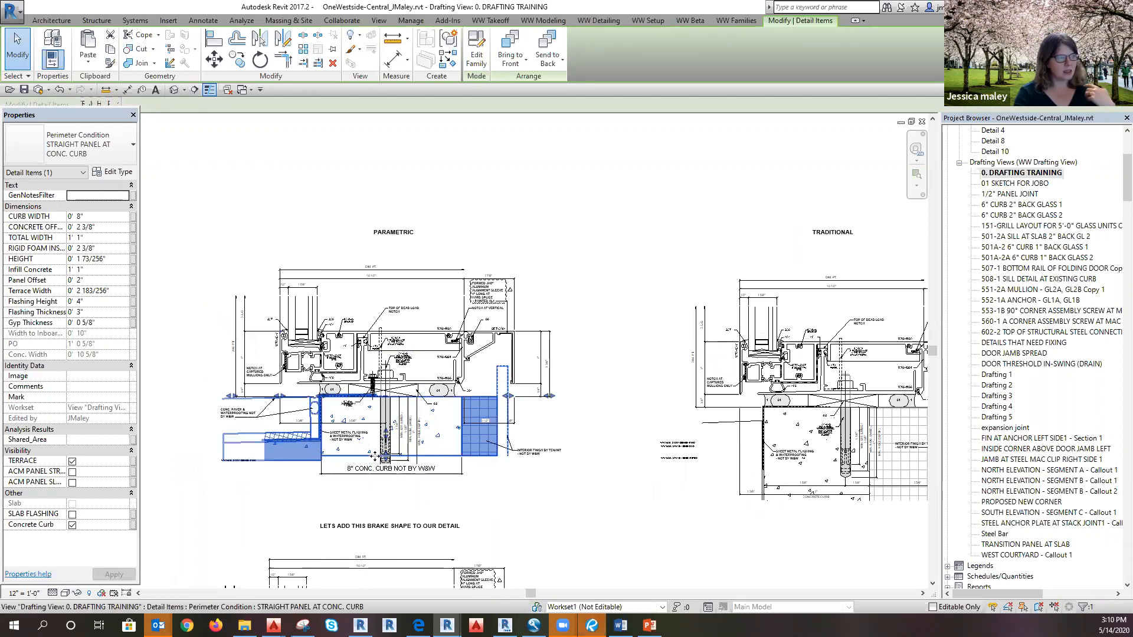
scroll(307, 401, "up", 2)
scroll(287, 387, "up", 1)
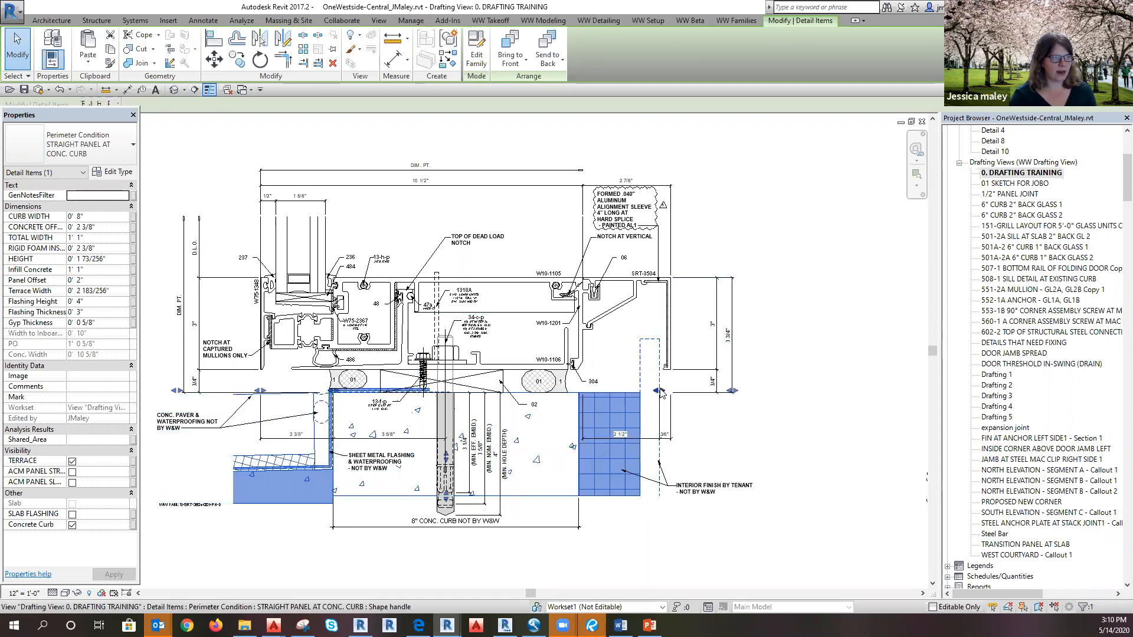
left_click_drag(615, 395, 613, 398)
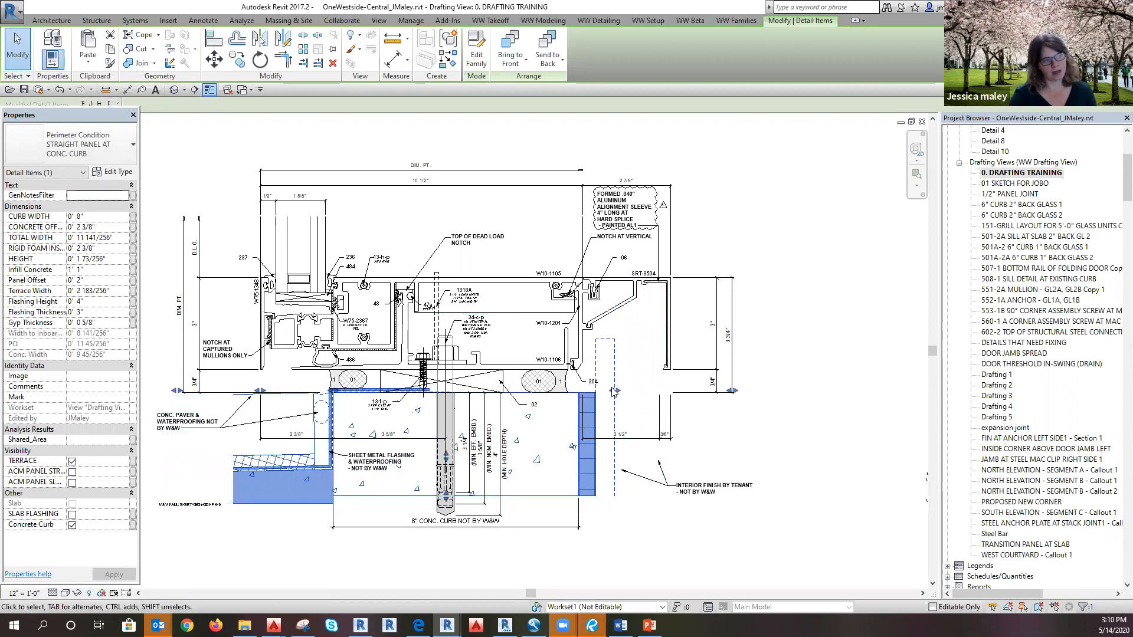
left_click_drag(590, 402, 653, 390)
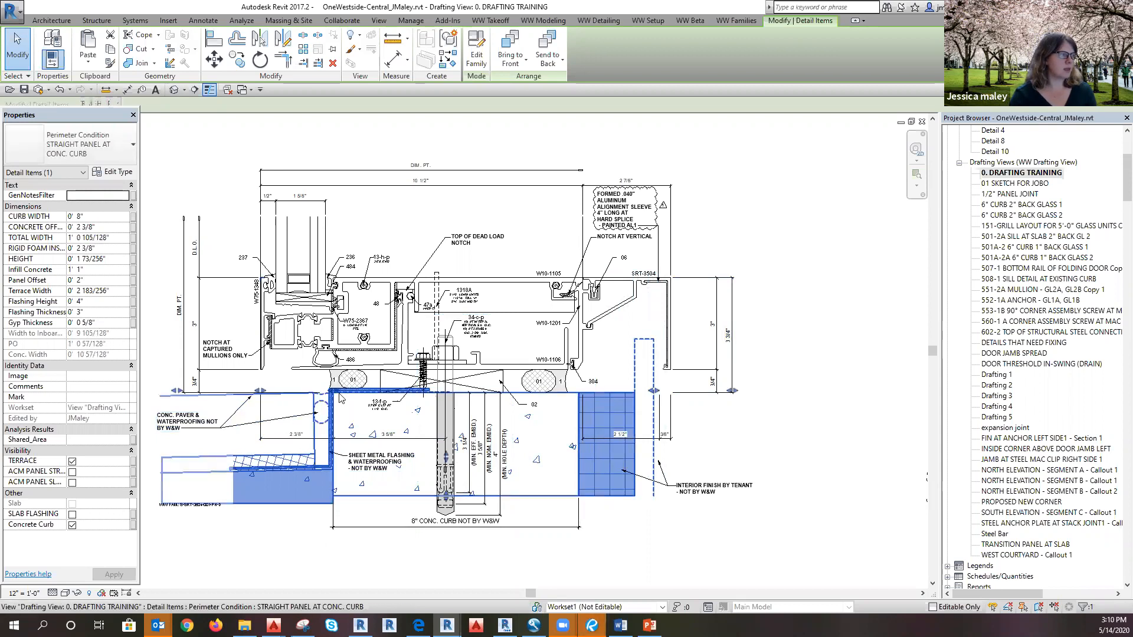
Step: Shift the perimeter condition's concrete curb to an offset of about 1 13/16" and set its curb width to 6"
left_click_drag(334, 395, 374, 391)
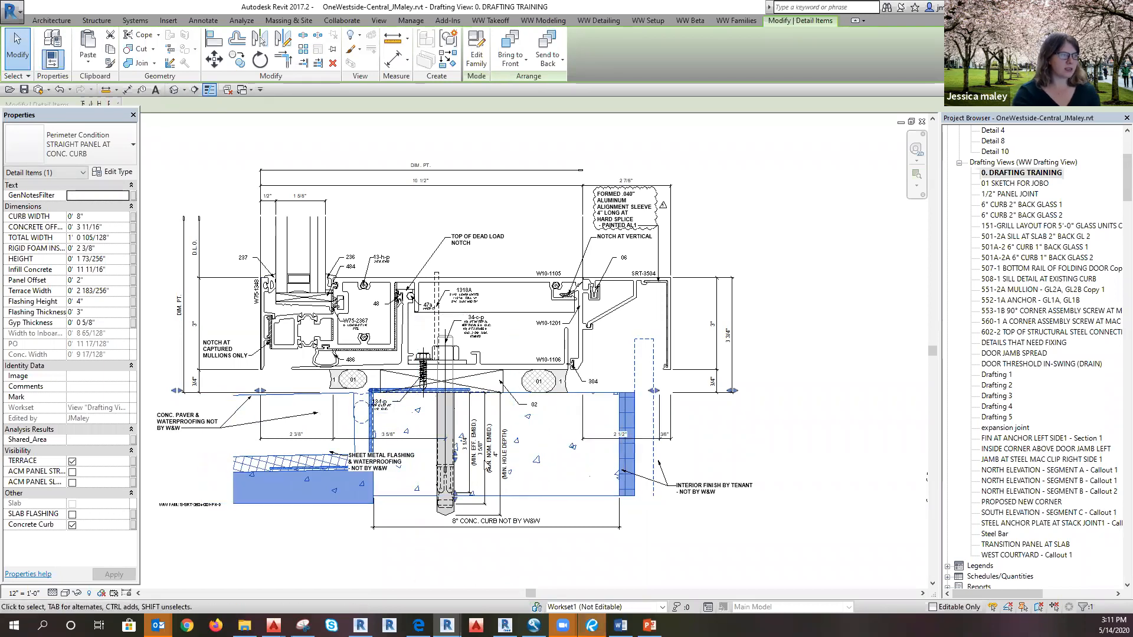
left_click_drag(400, 421, 314, 390)
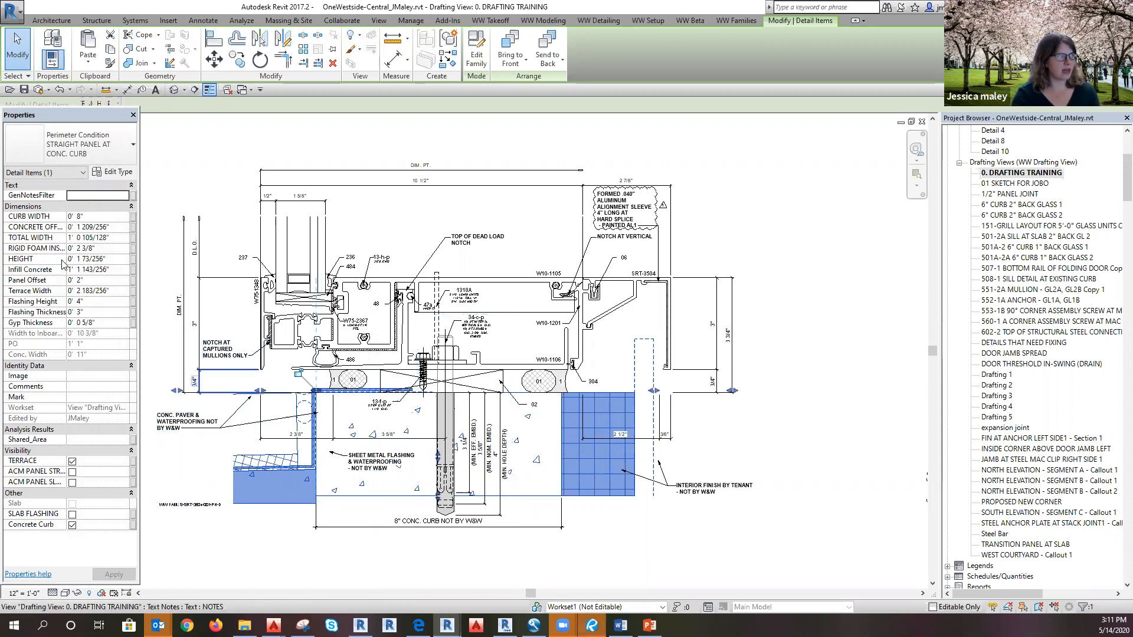
left_click(77, 217)
double_click(77, 217)
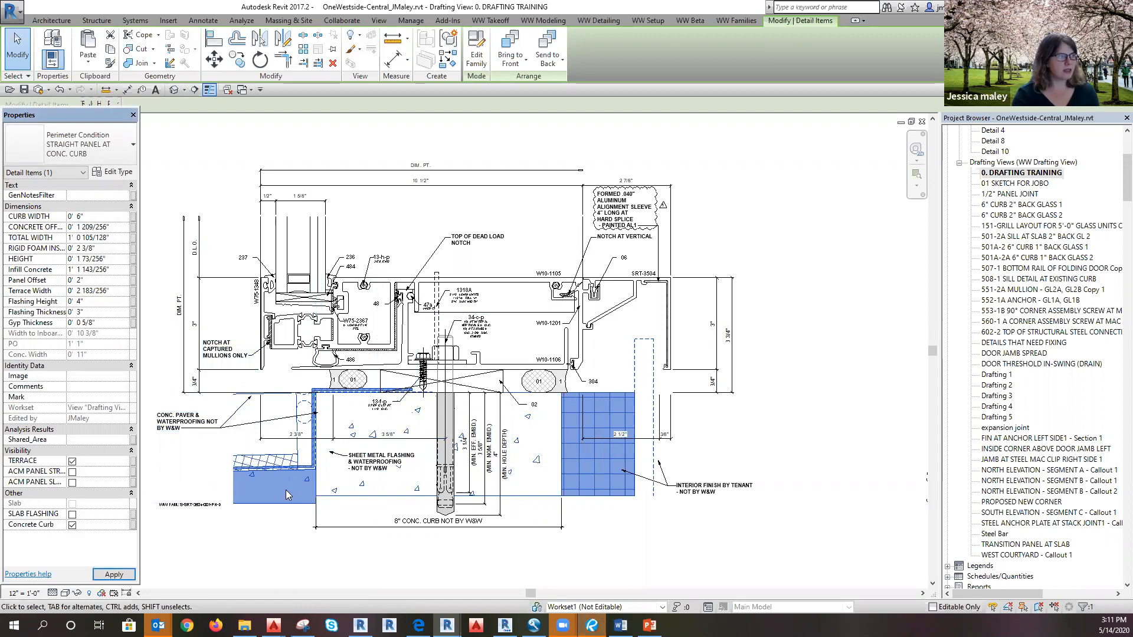
key("Return")
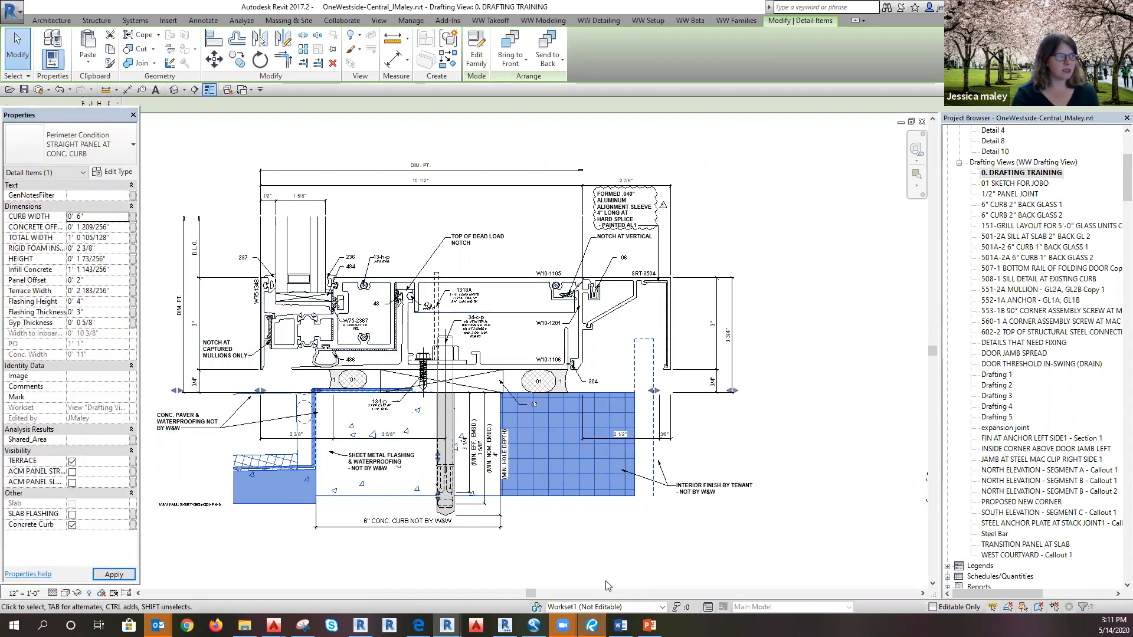
left_click(547, 545)
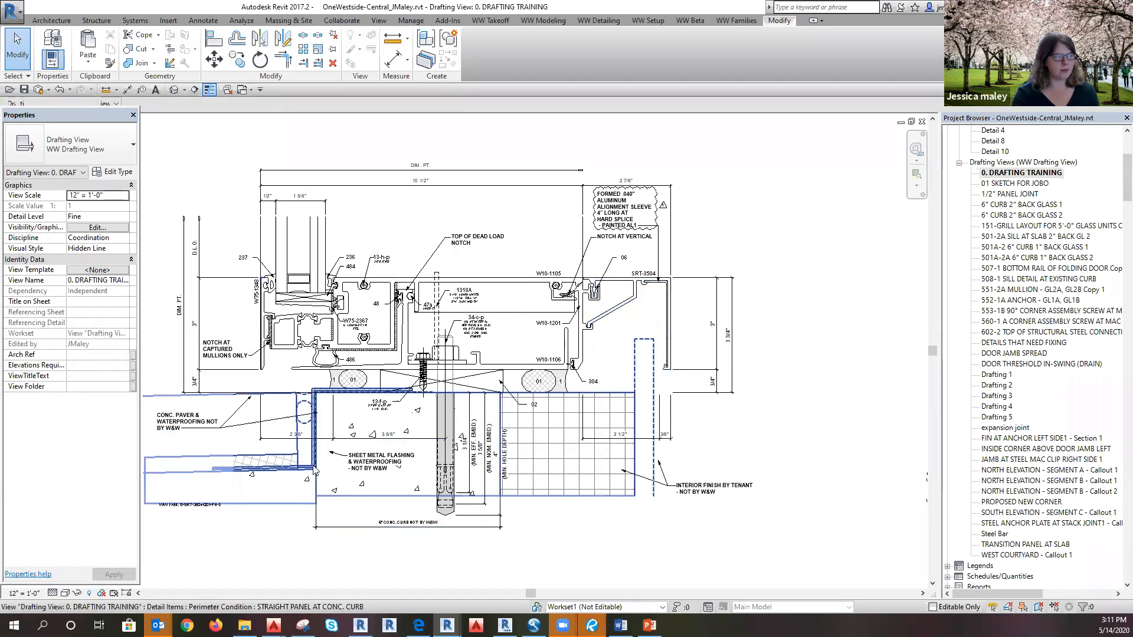
Step: Hide the terrace in the perimeter condition and show its ACM PANEL STR... option instead
left_click(341, 512)
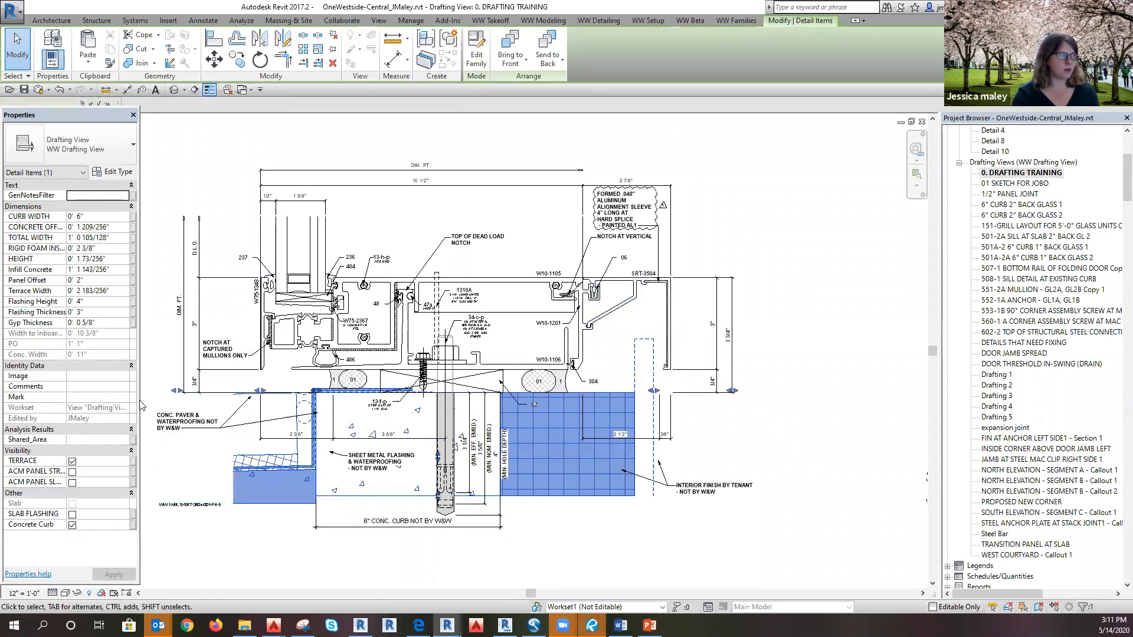
left_click(72, 461)
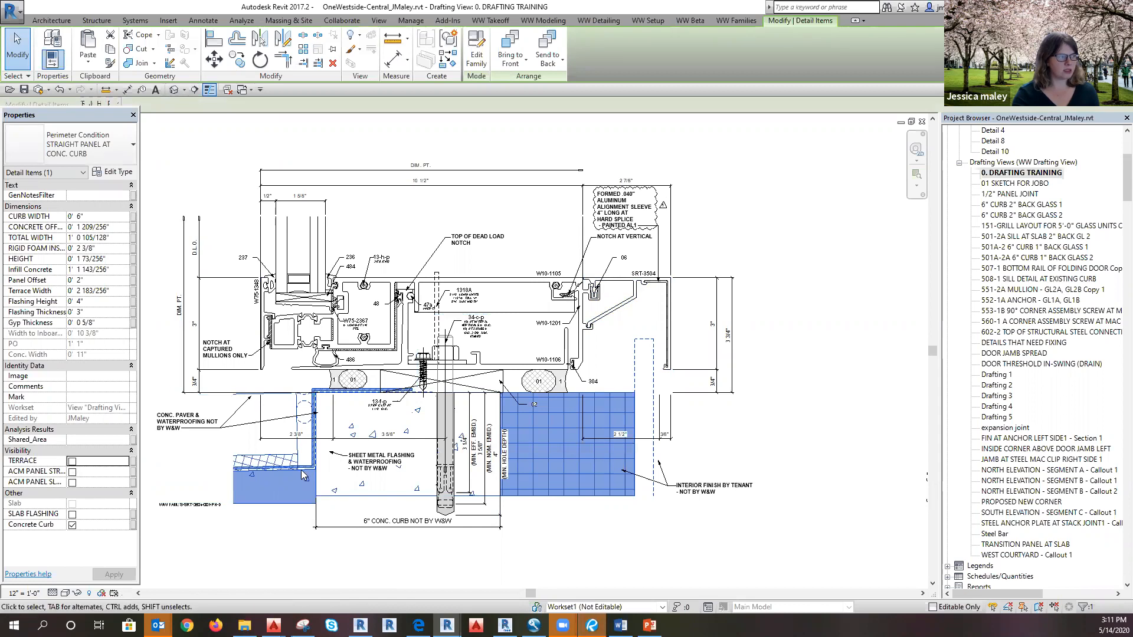
left_click(72, 472)
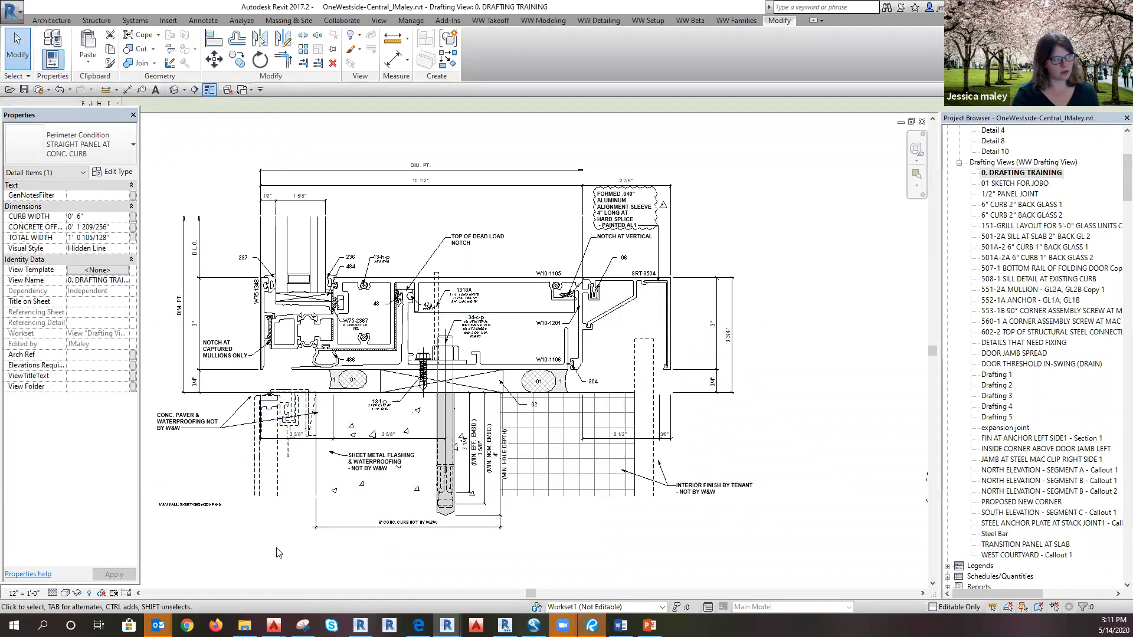
left_click(273, 562)
Step: Replace the perimeter condition's ACM PANEL STR... option with the ACM PANEL SL... option
left_click(262, 423)
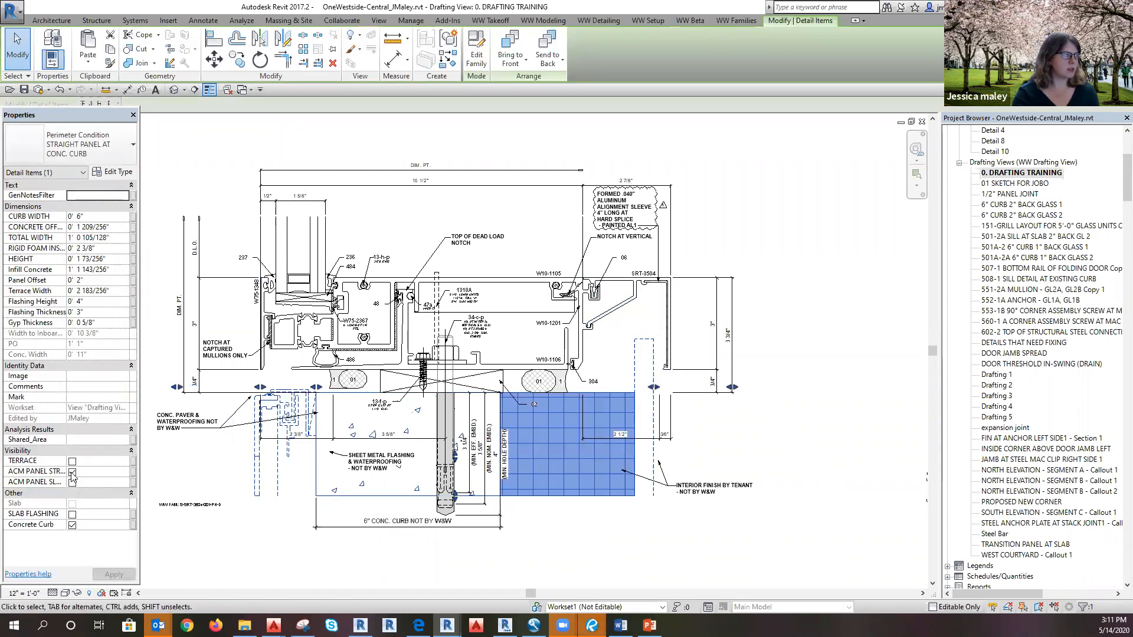
left_click(72, 472)
left_click(72, 482)
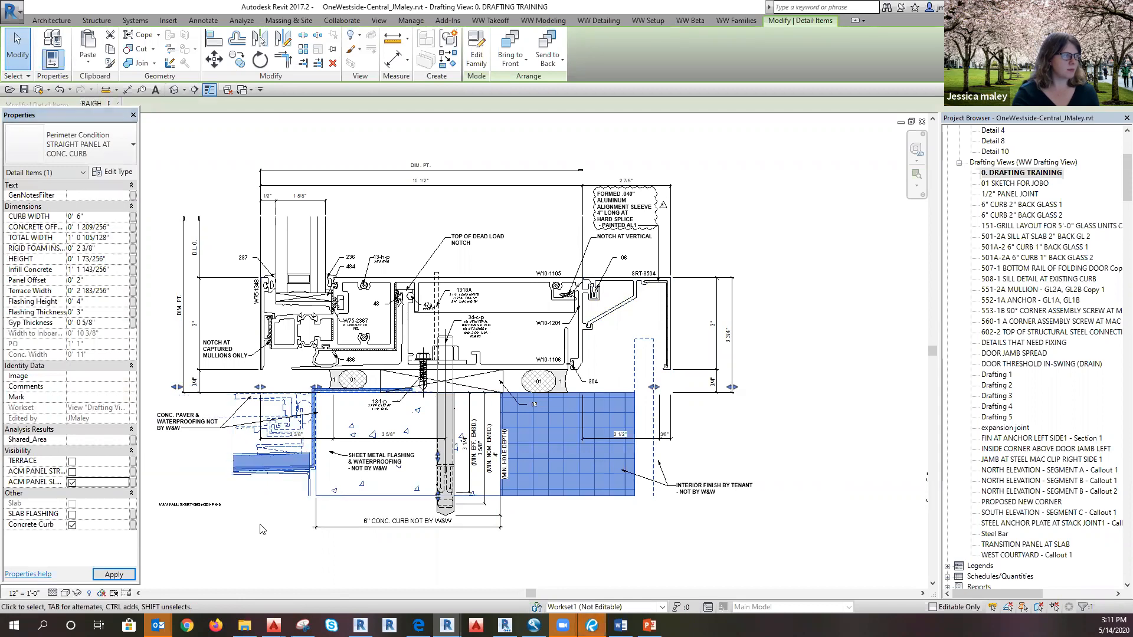
left_click(289, 539)
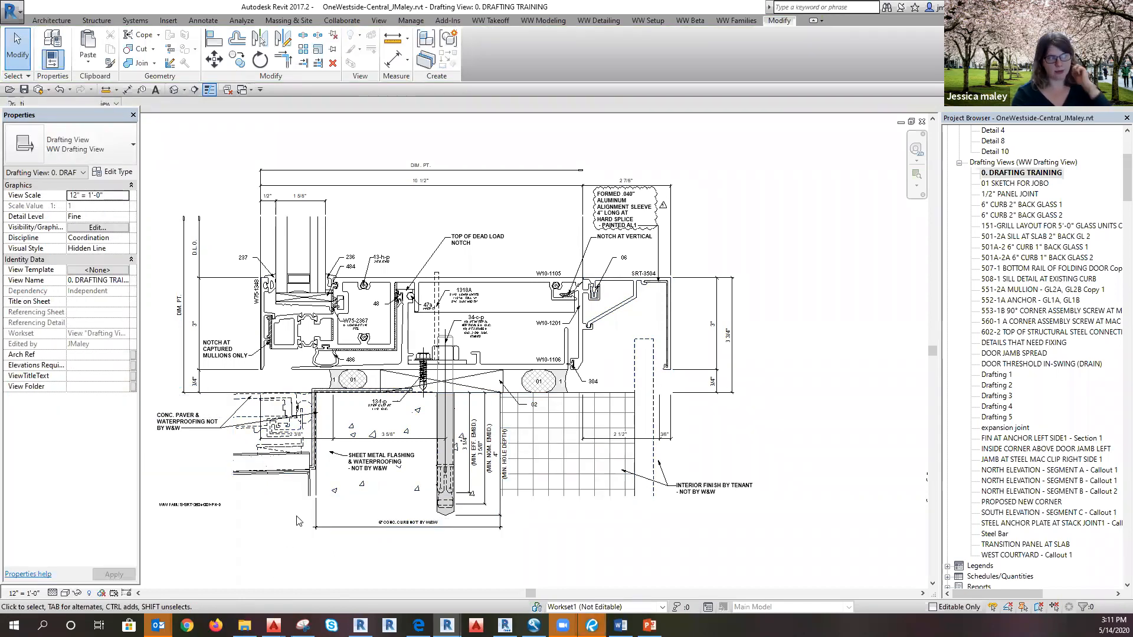
Step: Turn off the Concrete Curb option of the perimeter condition so it uses the slab
left_click(309, 481)
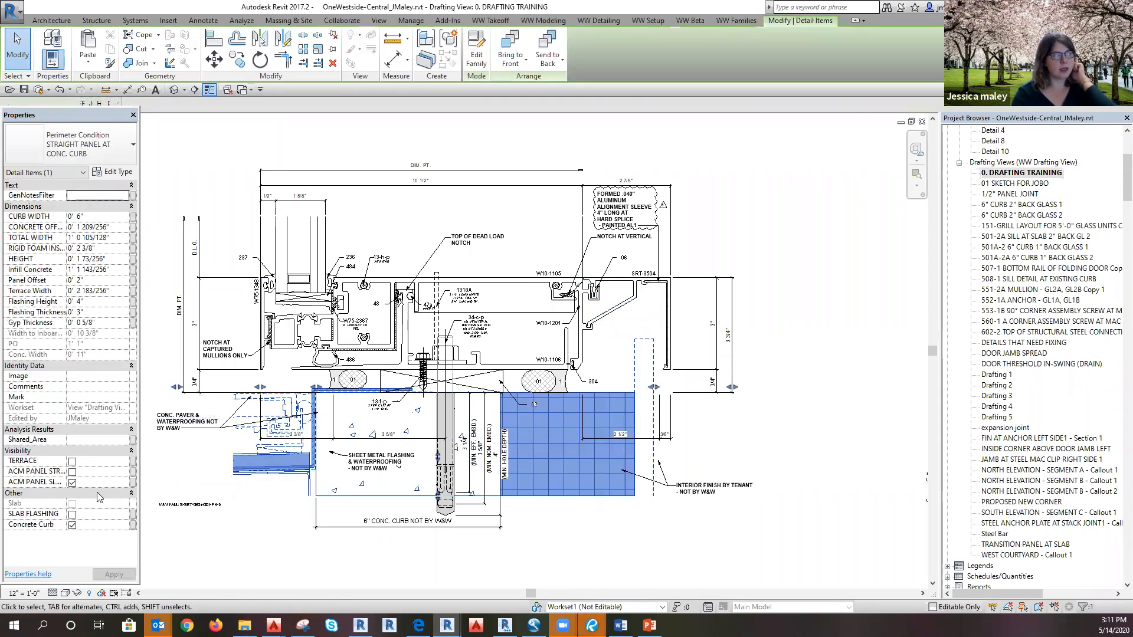
left_click(72, 525)
left_click(611, 547)
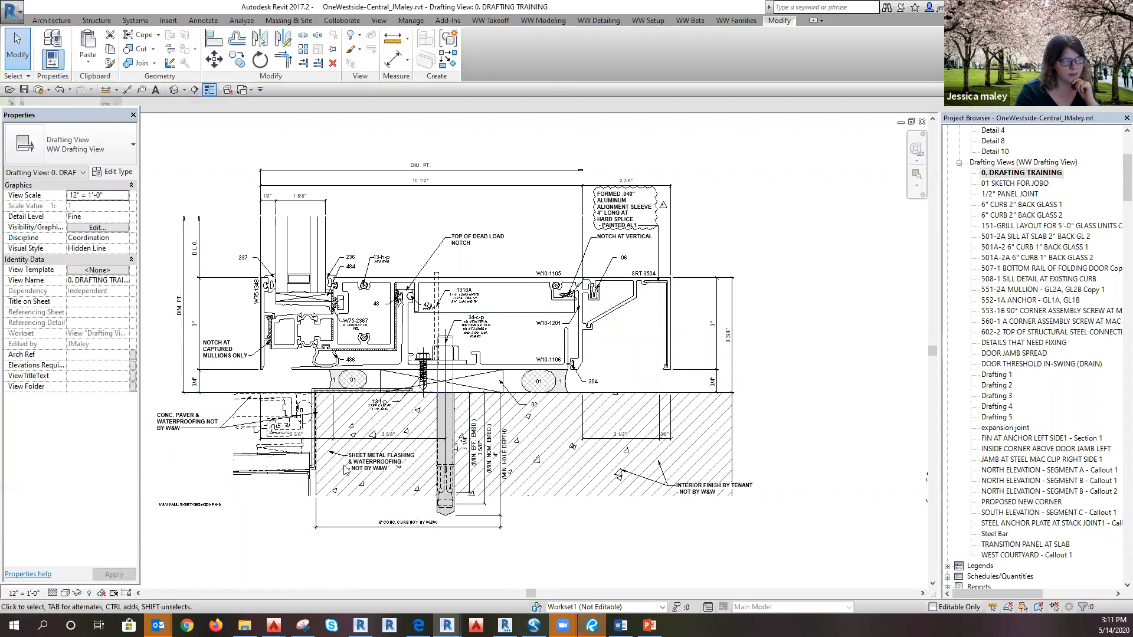
Step: Examine the slab version of the perimeter condition in the PARAMETRIC detail and the extents of its single component
scroll(334, 413, "down", 2)
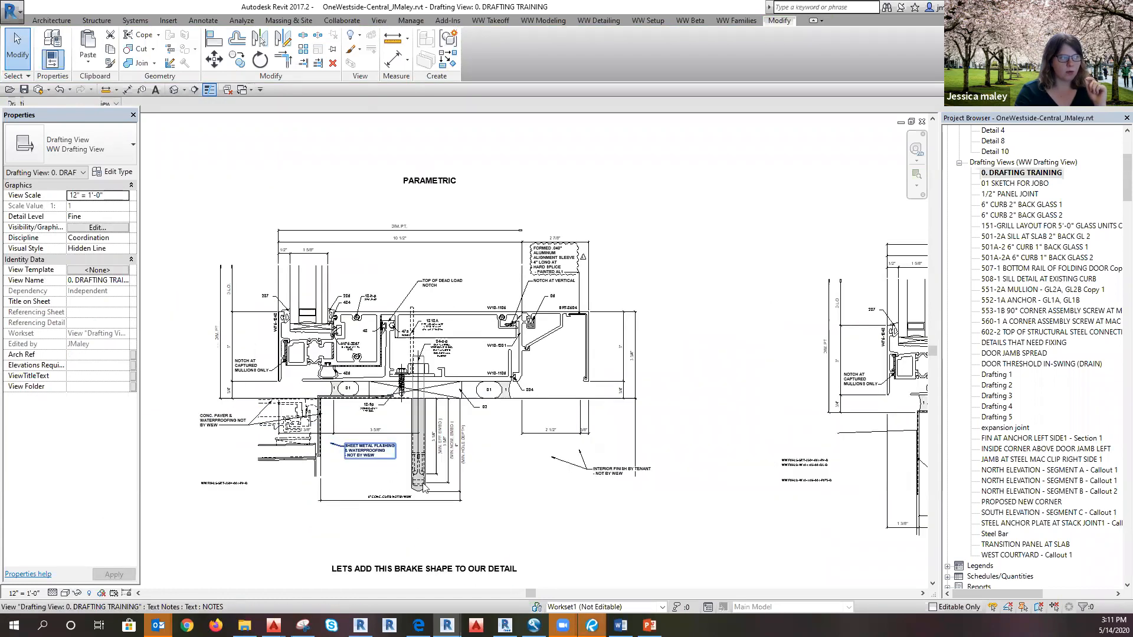
left_click(524, 481)
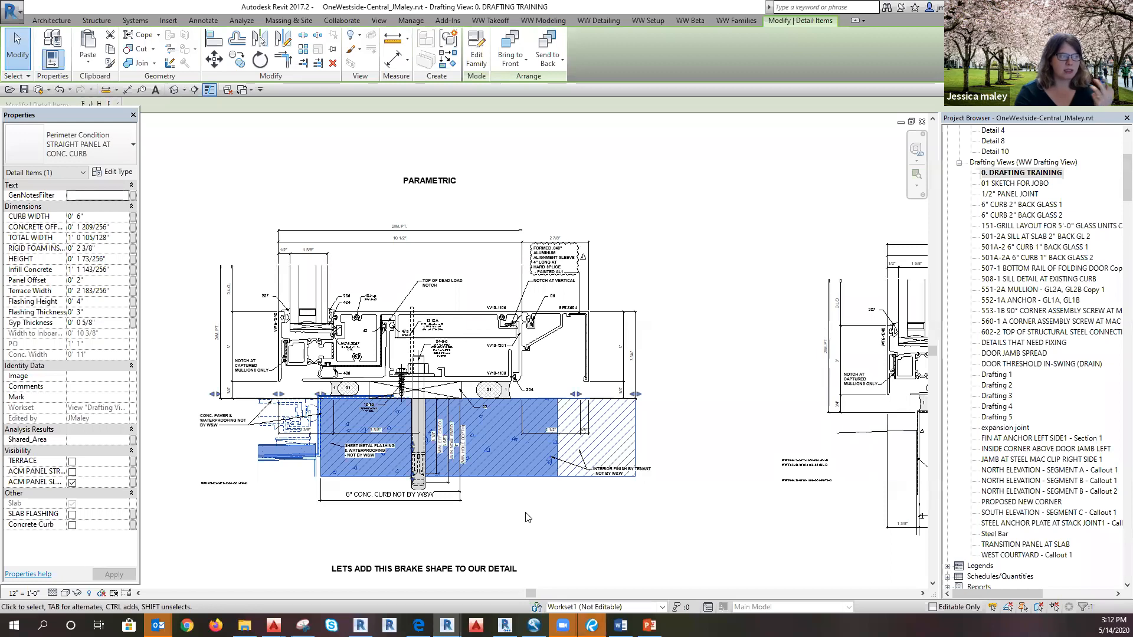
key("Escape")
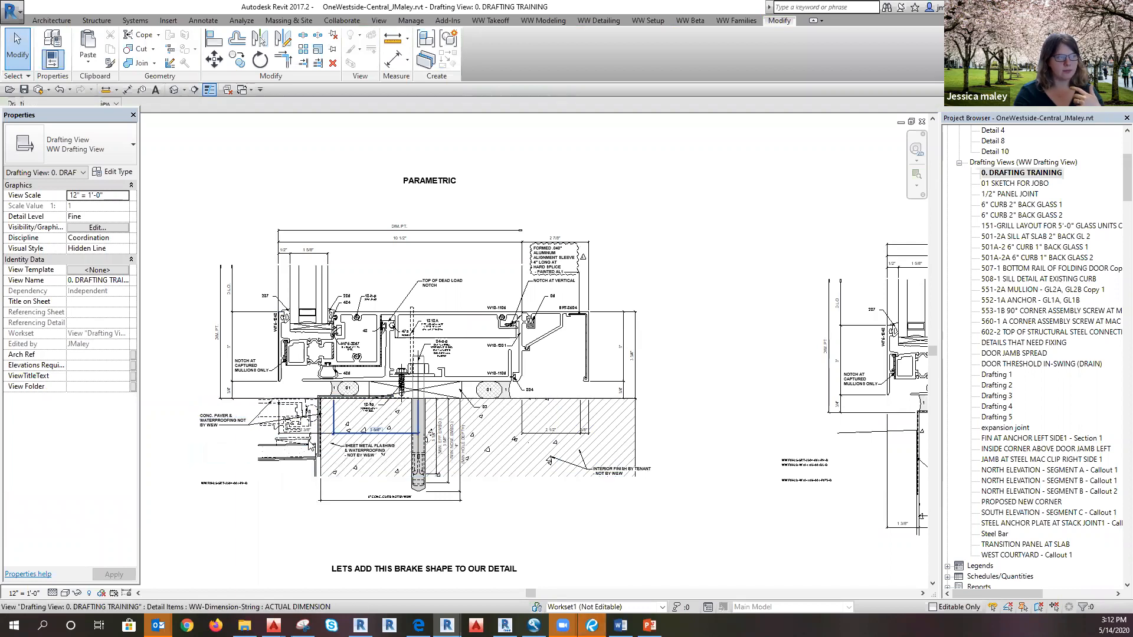
left_click(369, 478)
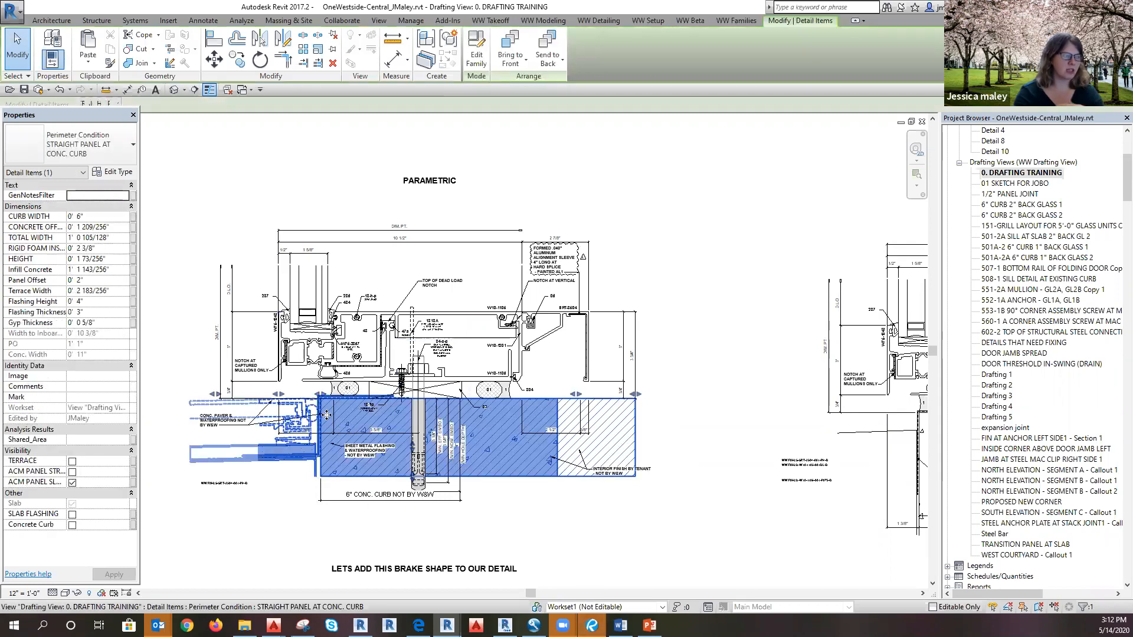
scroll(320, 413, "up", 2)
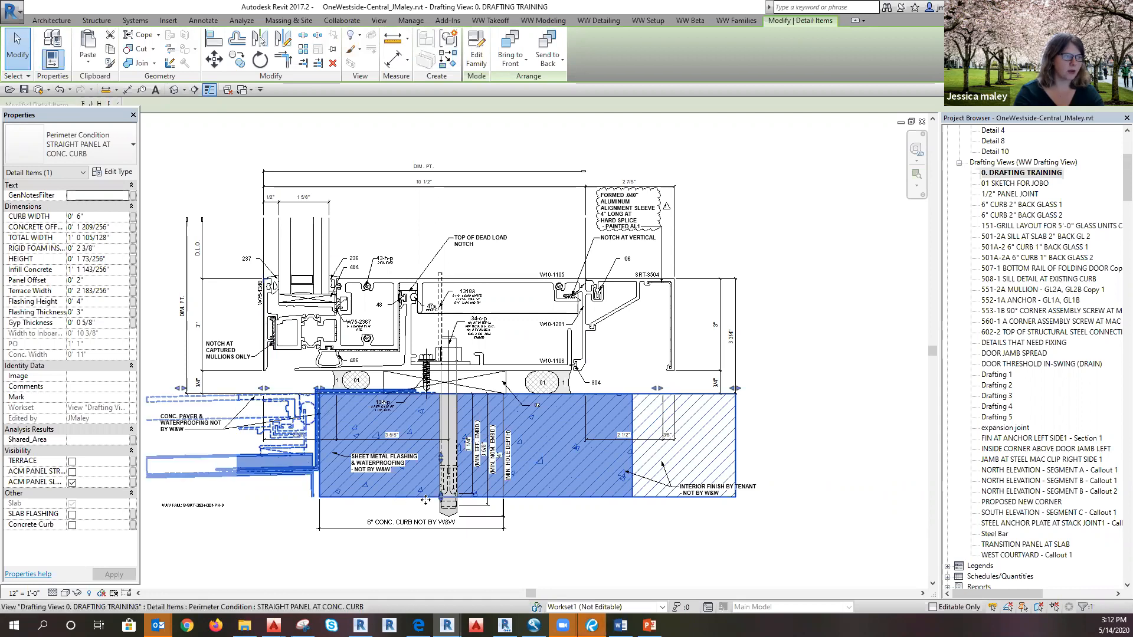
left_click(684, 534)
Step: Widen the WW Concrete filled region in the TRADITIONAL detail toward the interior, overlapping the insulation hatch, to an area of about 0.28 SF
scroll(295, 354, "down", 3)
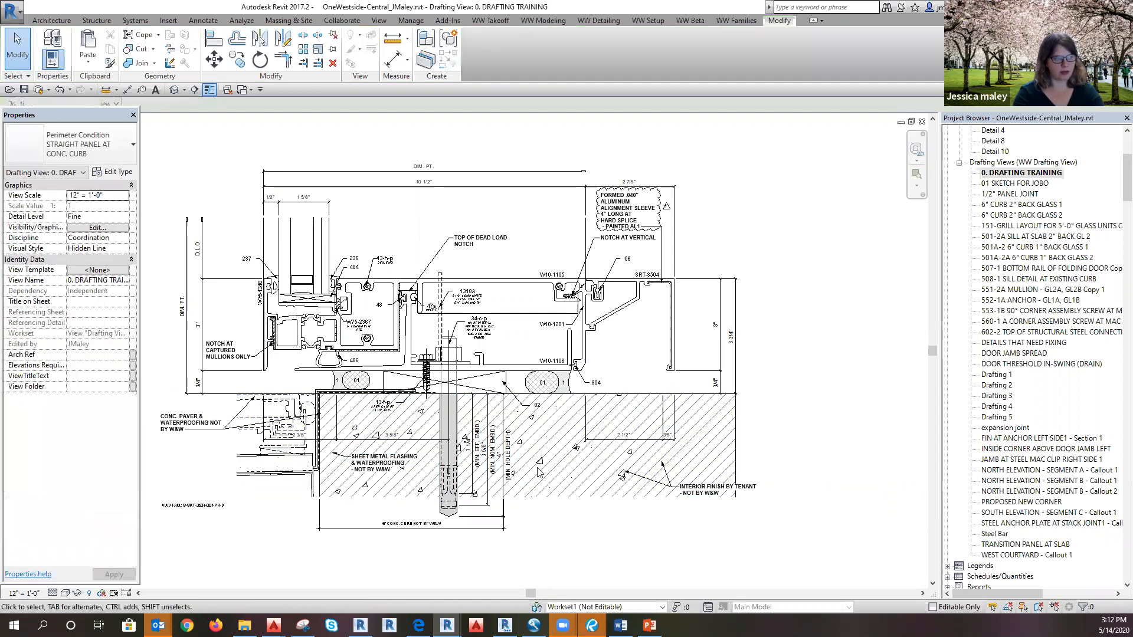
scroll(388, 389, "down", 1)
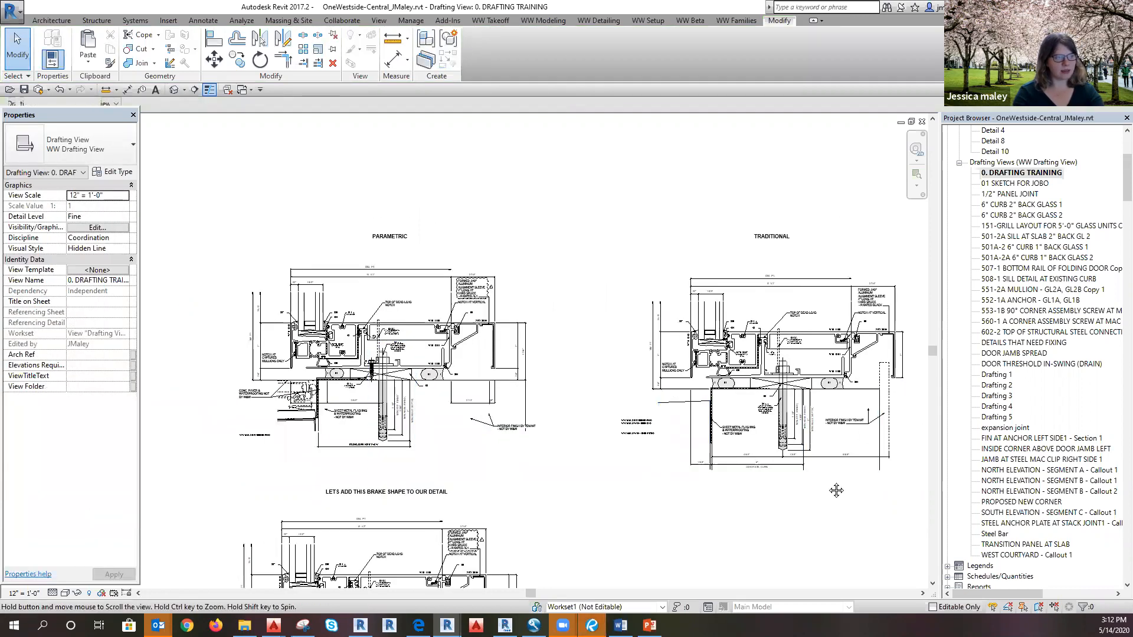
middle_click_drag(837, 491, 674, 519)
scroll(673, 512, "up", 2)
scroll(714, 462, "up", 2)
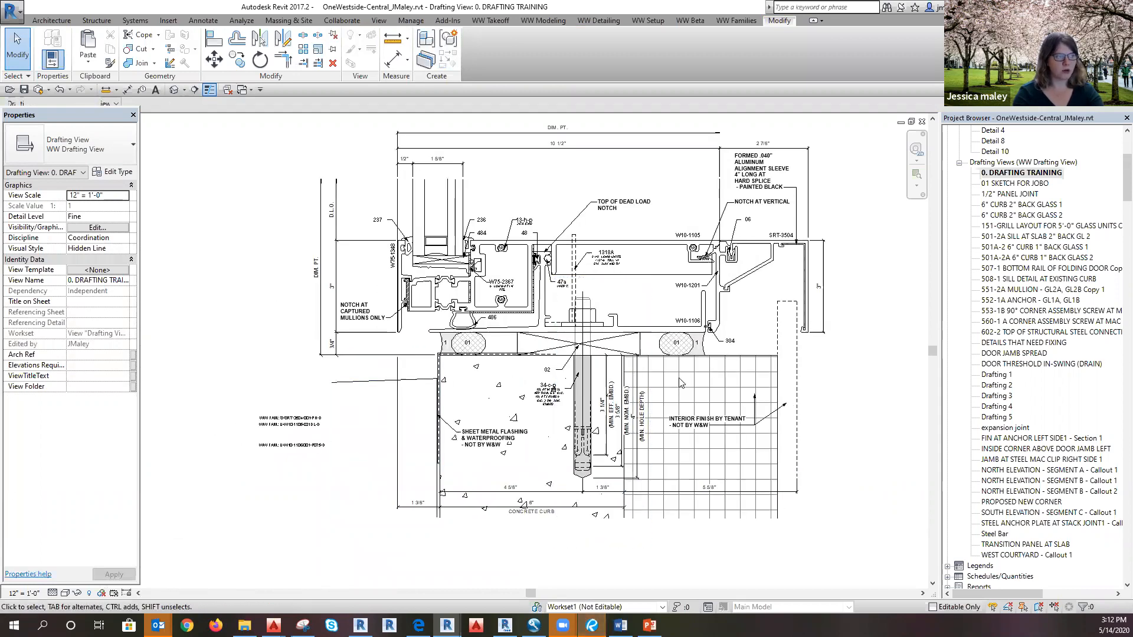
left_click(624, 518)
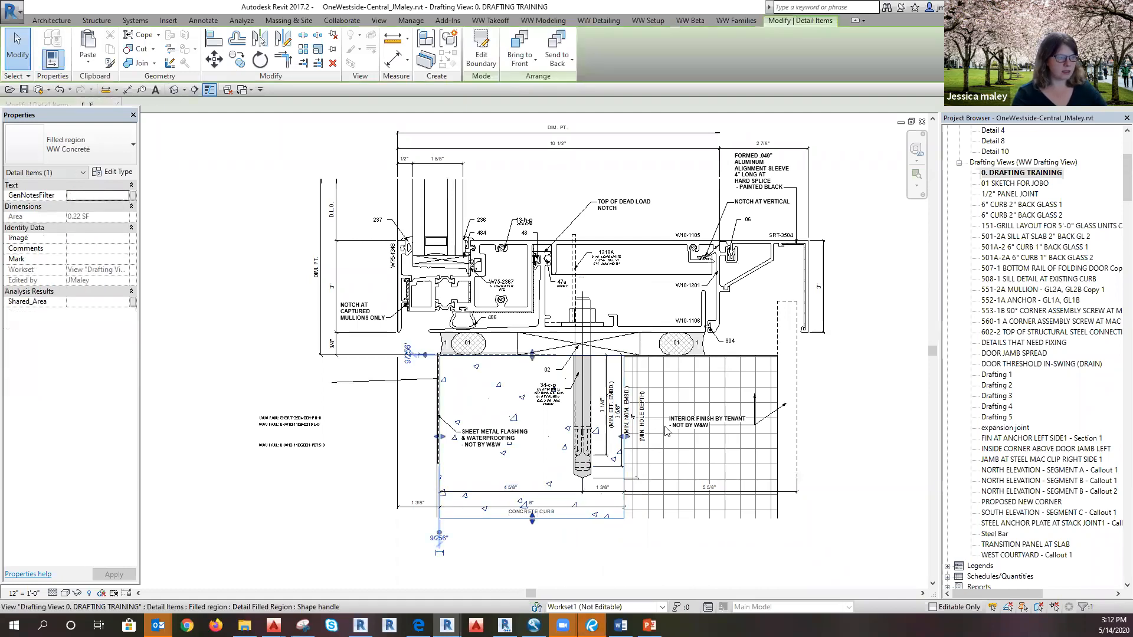
left_click_drag(626, 437, 706, 438)
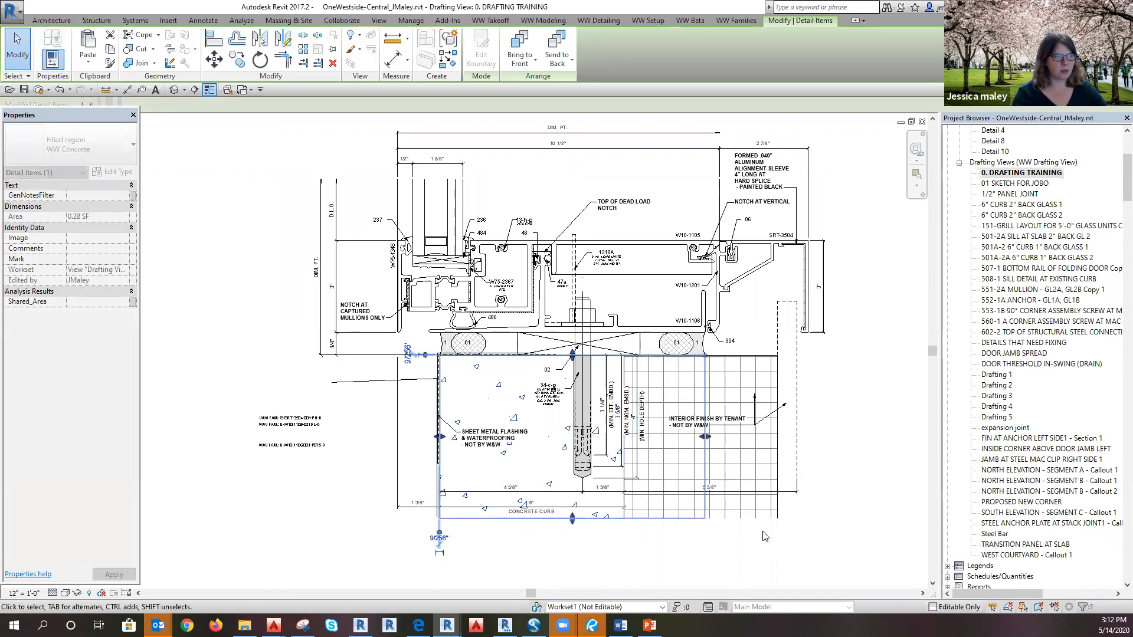
left_click(792, 534)
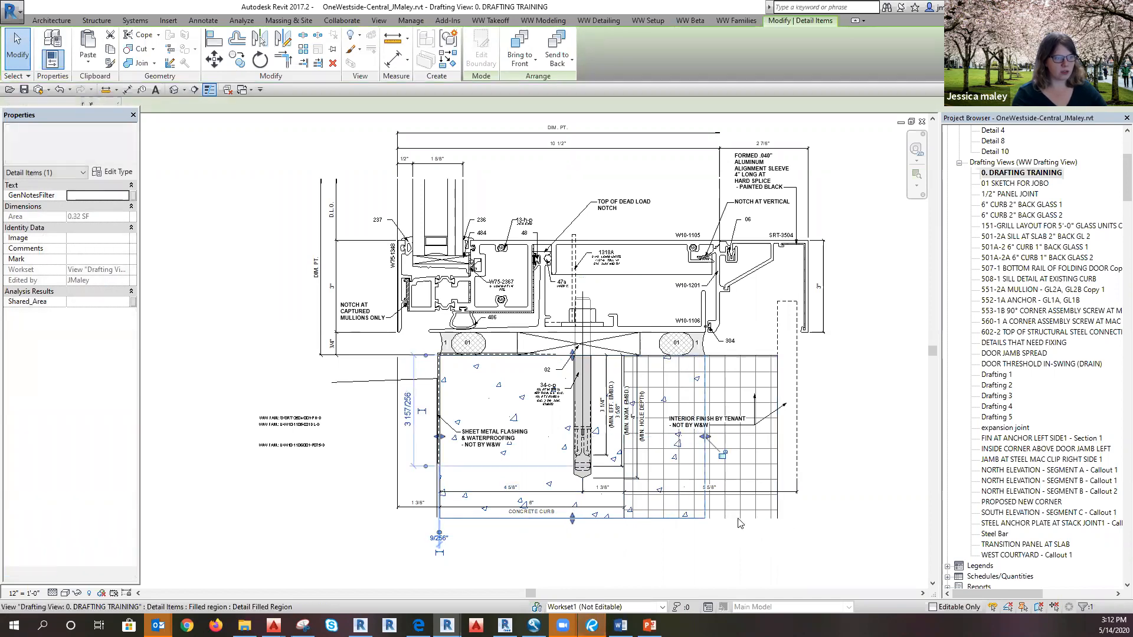
Step: Pull the curb-side edge of the TRADITIONAL detail's insulation filled region back to meet the widened concrete
left_click(687, 519)
left_click(620, 430)
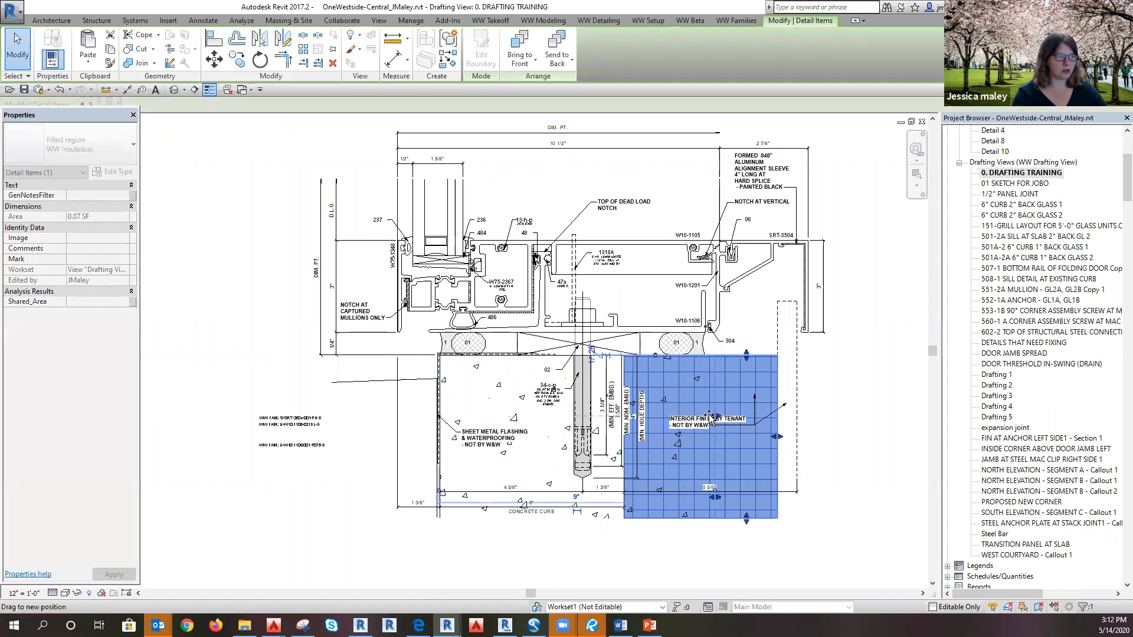
left_click_drag(713, 430, 713, 430)
left_click(768, 549)
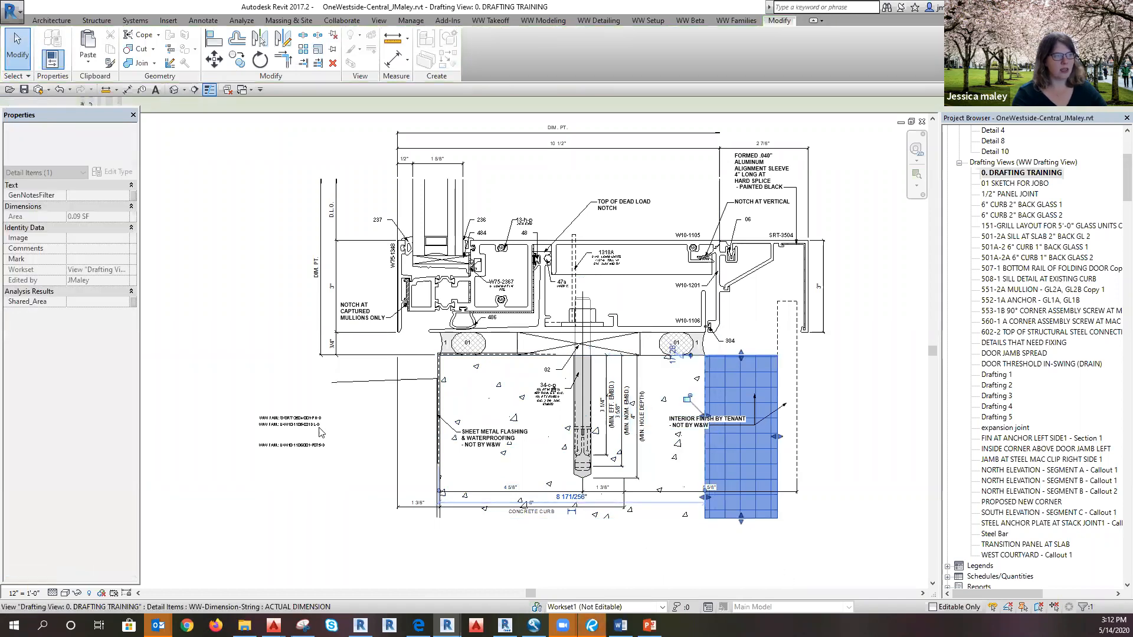
Step: Pull the exterior edge of the TRADITIONAL detail's WW Concrete filled region inward by about 247/256"
left_click(382, 383)
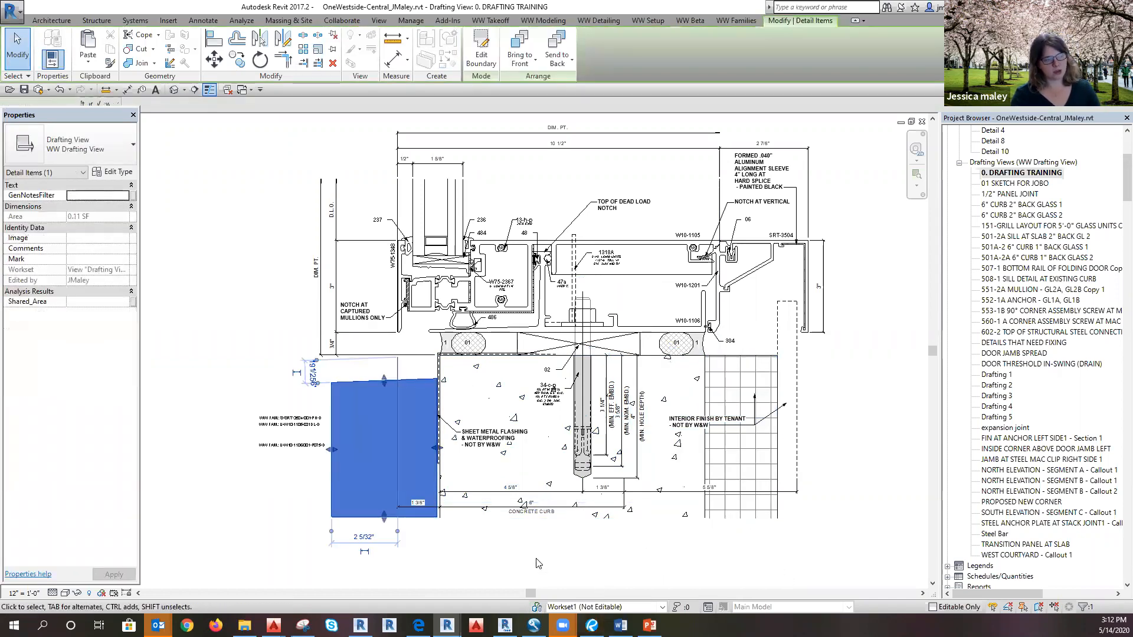
left_click(472, 527)
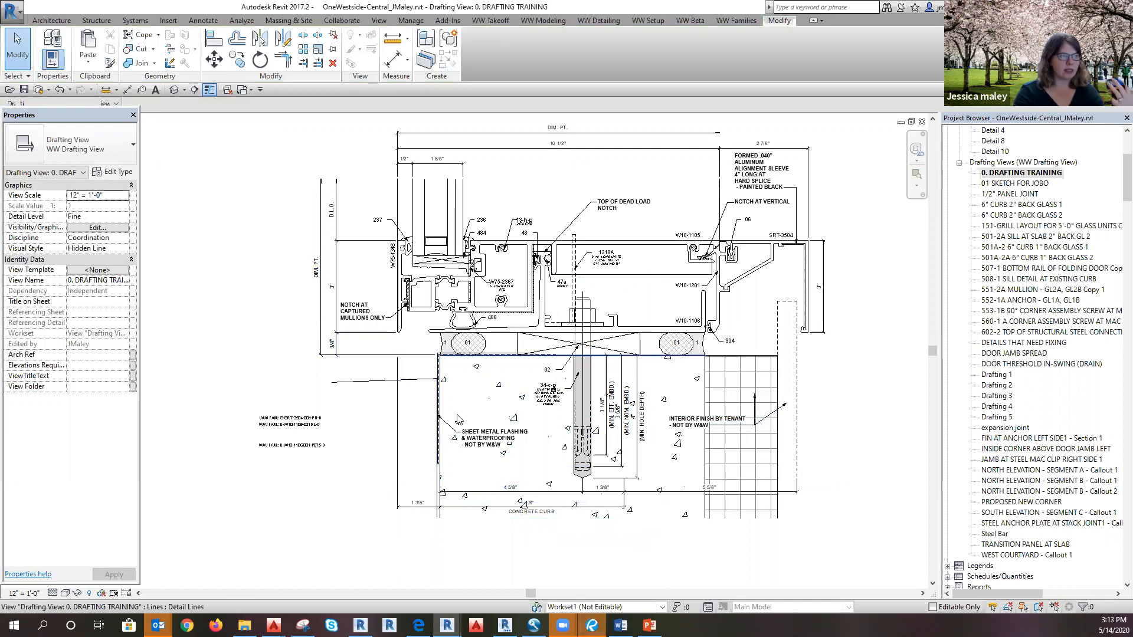
scroll(426, 512, "up", 2)
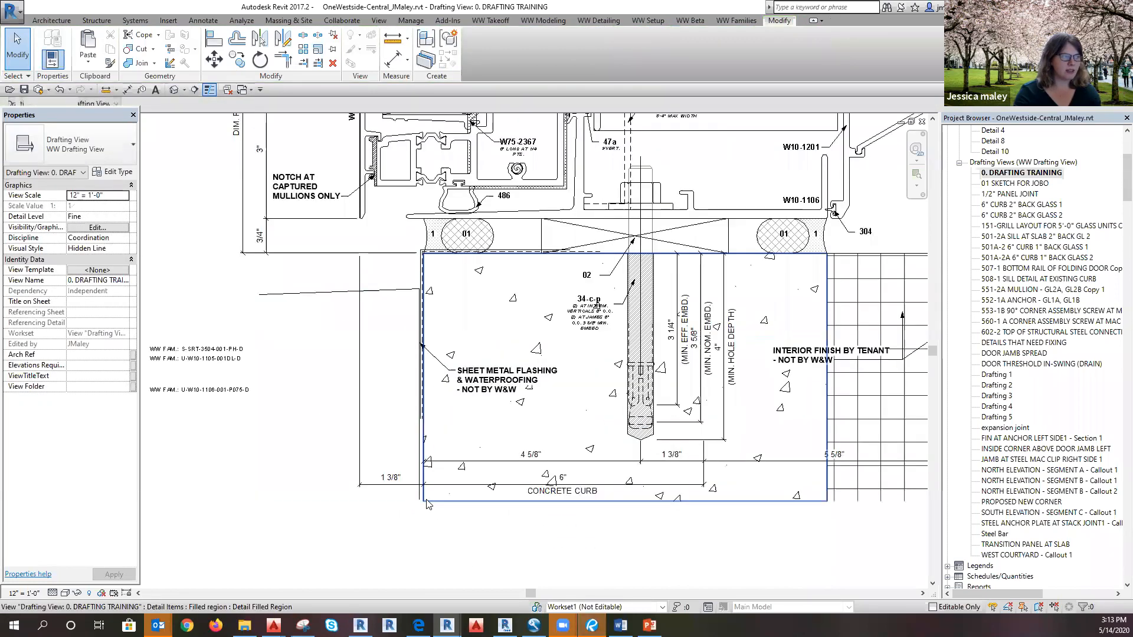
left_click(426, 503)
left_click_drag(424, 378, 468, 378)
left_click(543, 537)
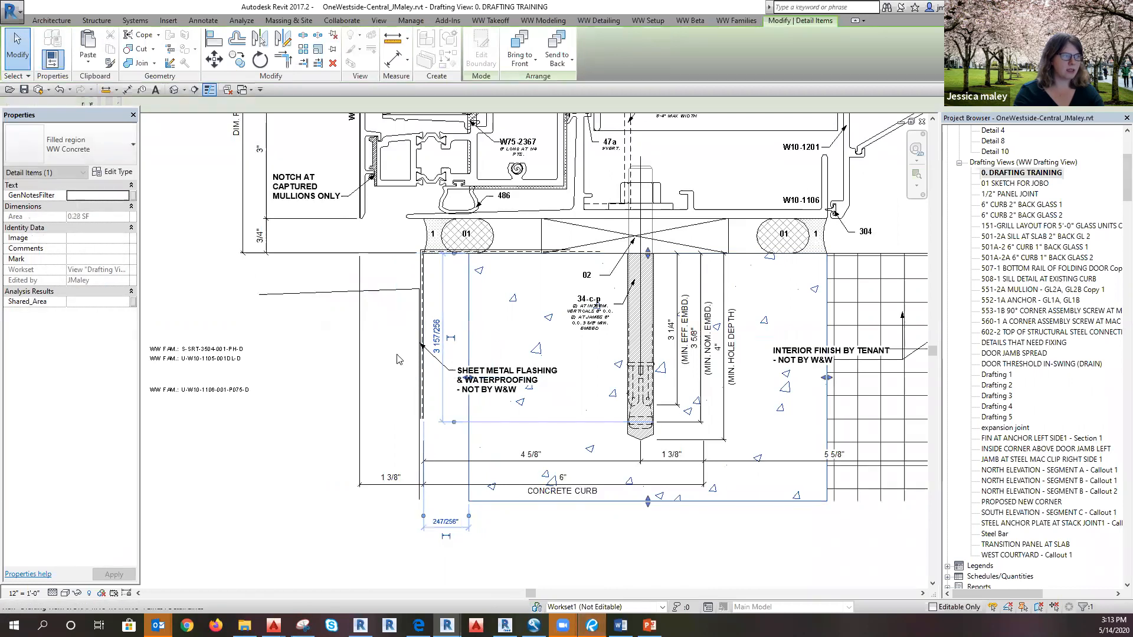
Step: Move the TRADITIONAL detail's sheet metal flashing inward to line up with the shifted exterior edge of the concrete
scroll(387, 336, "up", 2)
left_click_drag(442, 463, 519, 454)
left_click(385, 422)
scroll(385, 422, "down", 2)
scroll(451, 480, "down", 1)
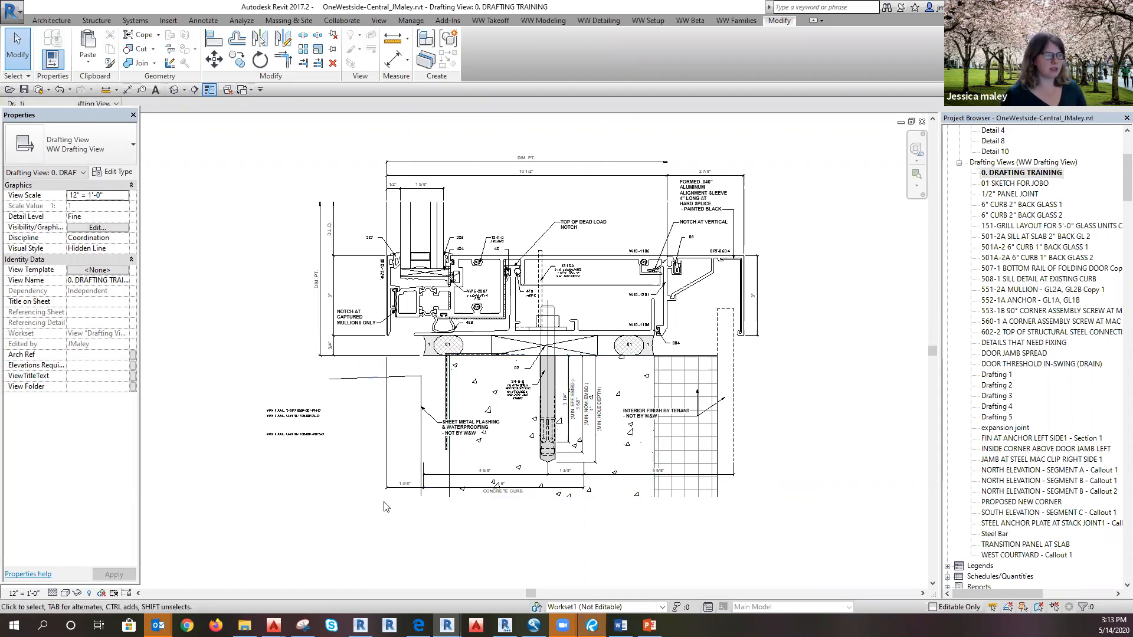
Step: Set the concrete offset of the PARAMETRIC detail's perimeter condition to 2"
scroll(367, 471, "down", 2)
scroll(371, 469, "up", 3)
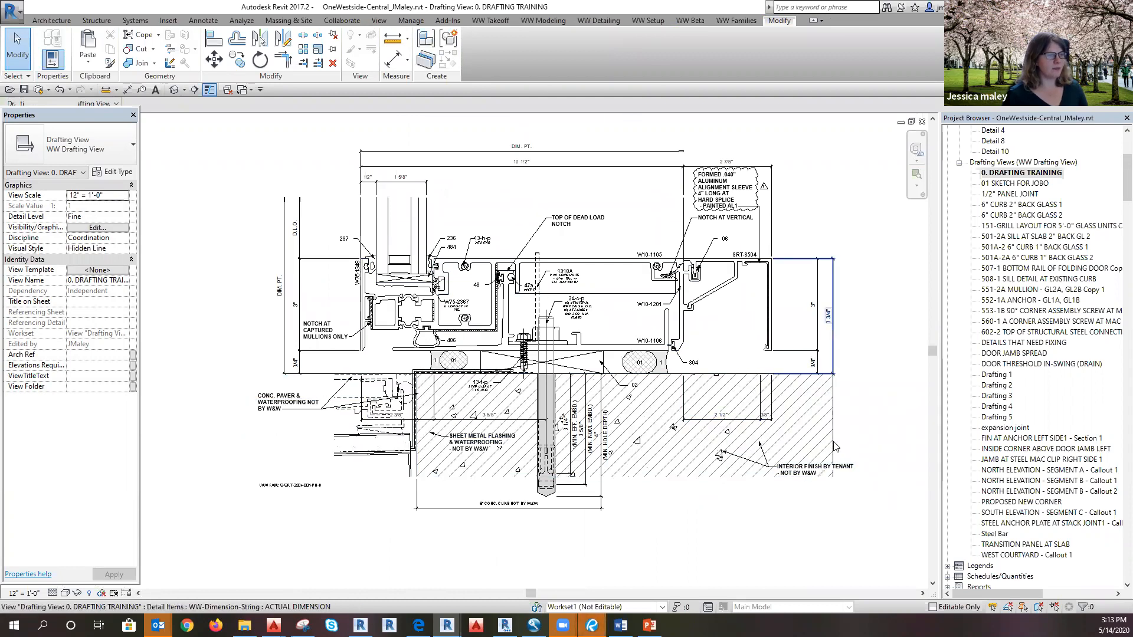
left_click(279, 433)
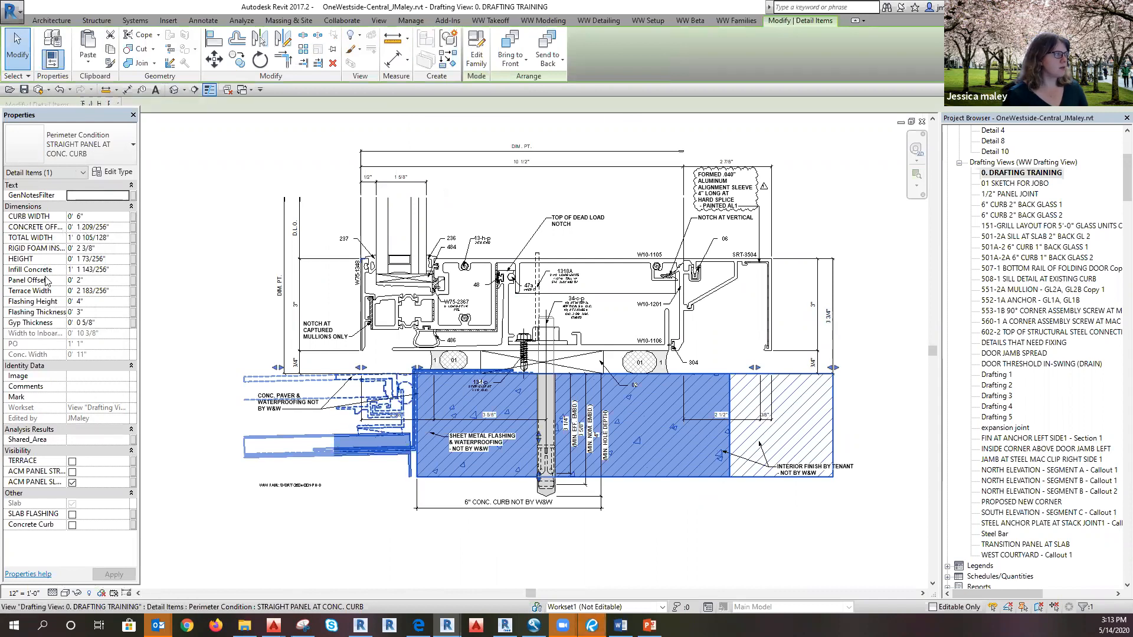
left_click(81, 227)
left_click_drag(107, 227, 77, 233)
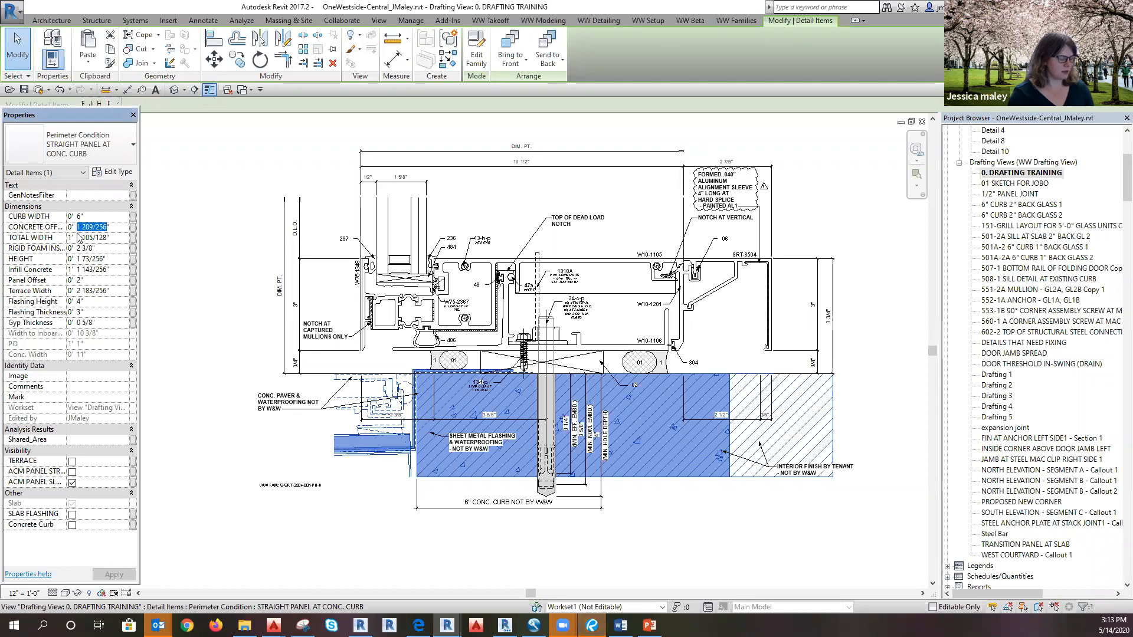
type("2")
key("Return")
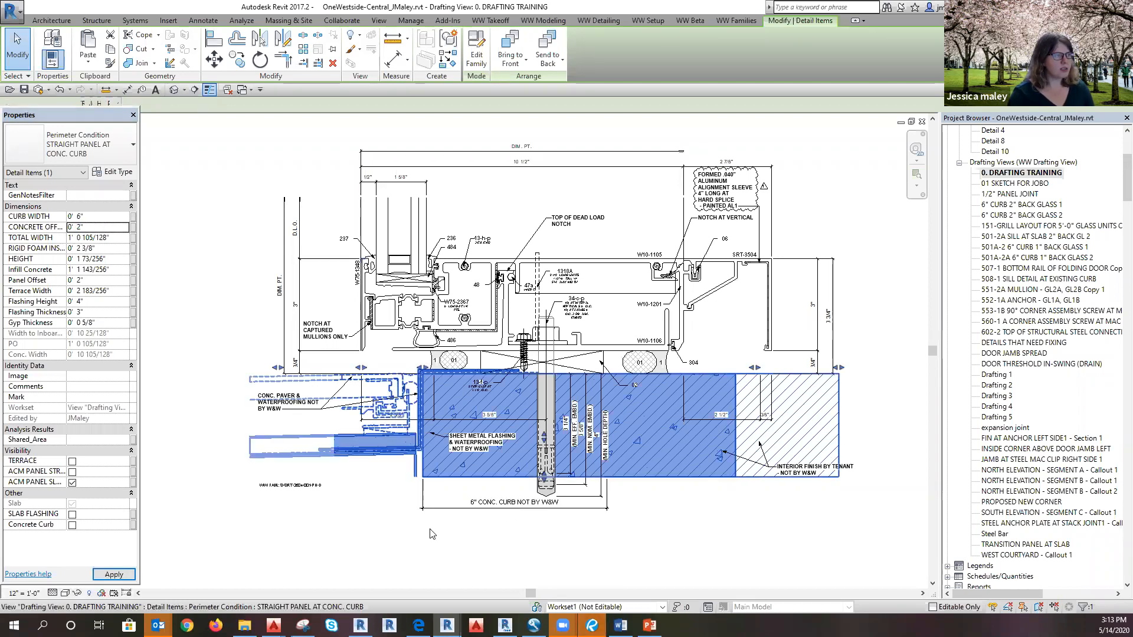
key("Escape")
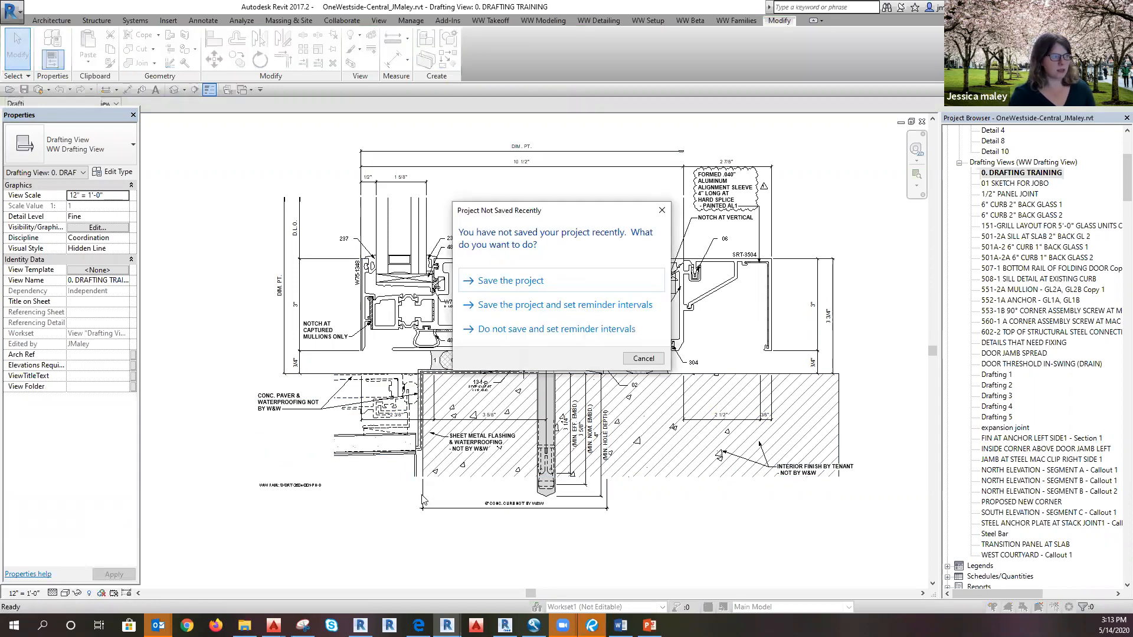
Step: Add an aligned dimension from the mullion's exterior face to the concrete edge in the PARAMETRIC detail, in line with the 6" curb dimension
key("d")
key("i")
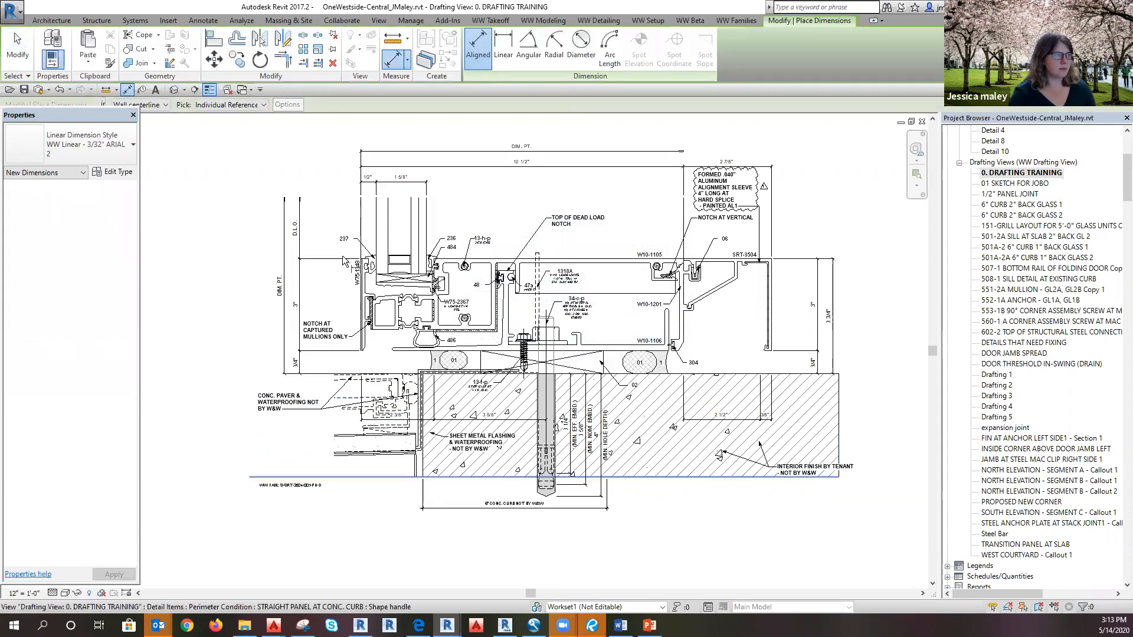
left_click(362, 221)
scroll(427, 463, "up", 2)
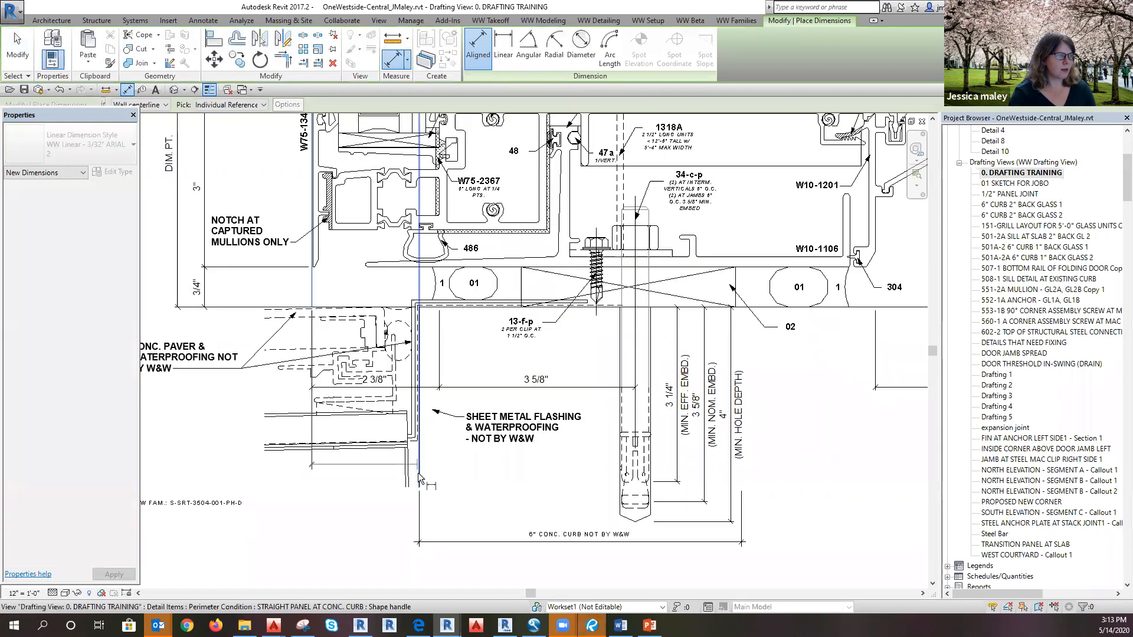
left_click(418, 473)
left_click(376, 537)
key("Escape")
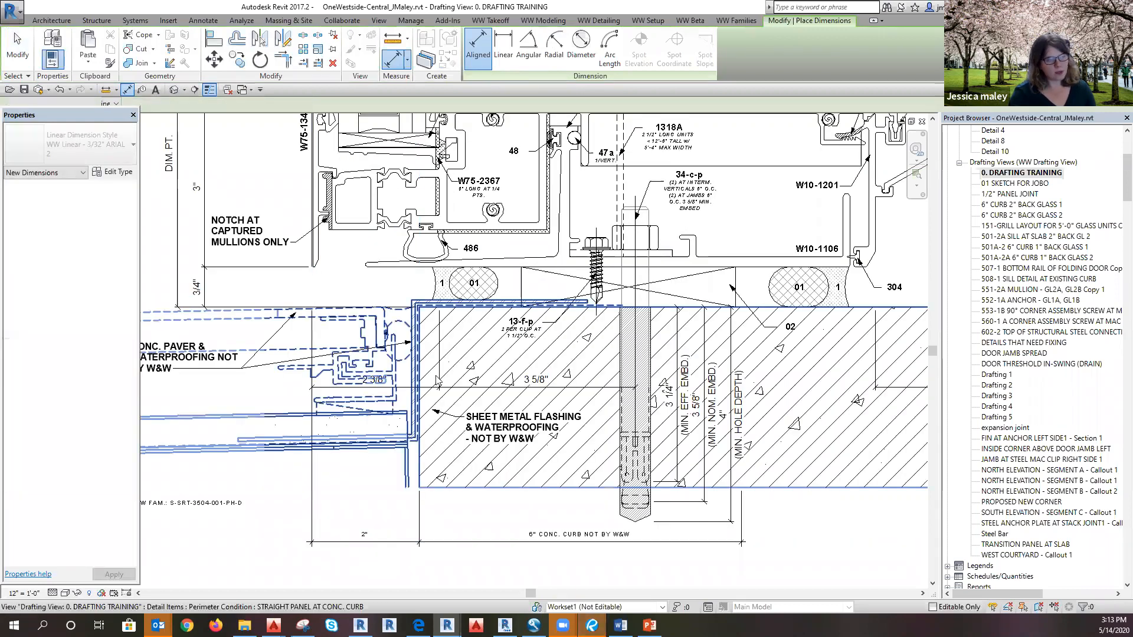
Step: Examine the brake shape detail below the PARAMETRIC one, including its .090" aluminum brake shape, Z clip and slab edge notes
scroll(412, 452, "down", 5)
scroll(578, 465, "down", 1)
middle_click_drag(662, 551, 702, 378)
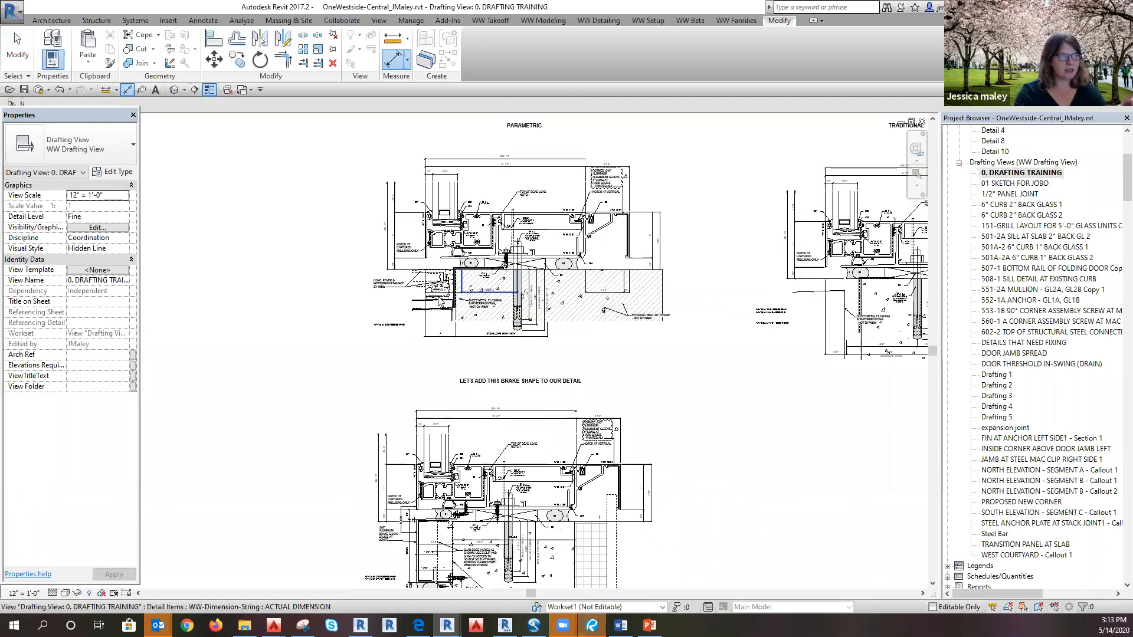
scroll(443, 313, "up", 1)
scroll(444, 313, "up", 2)
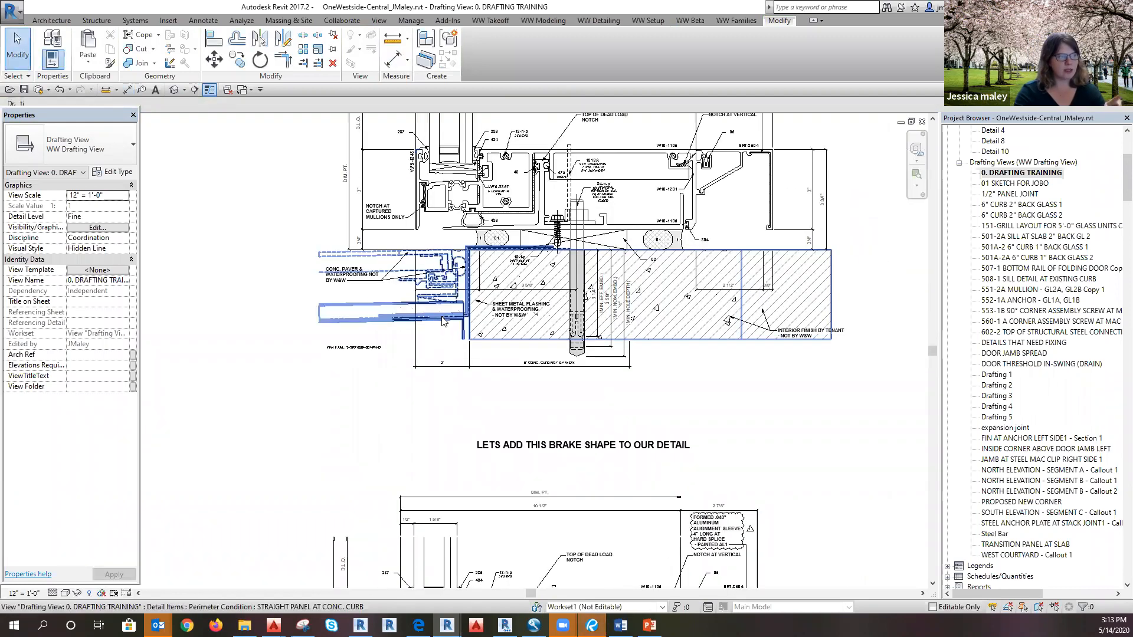
scroll(463, 306, "down", 1)
middle_click_drag(805, 512, 751, 269)
scroll(398, 520, "up", 3)
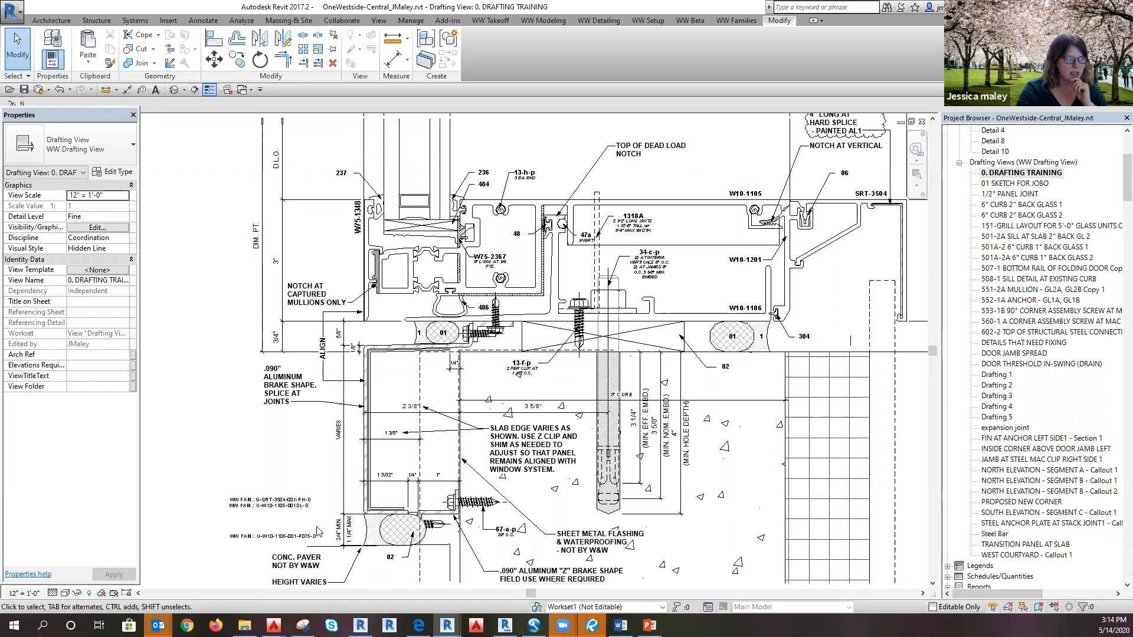
scroll(301, 555, "up", 2)
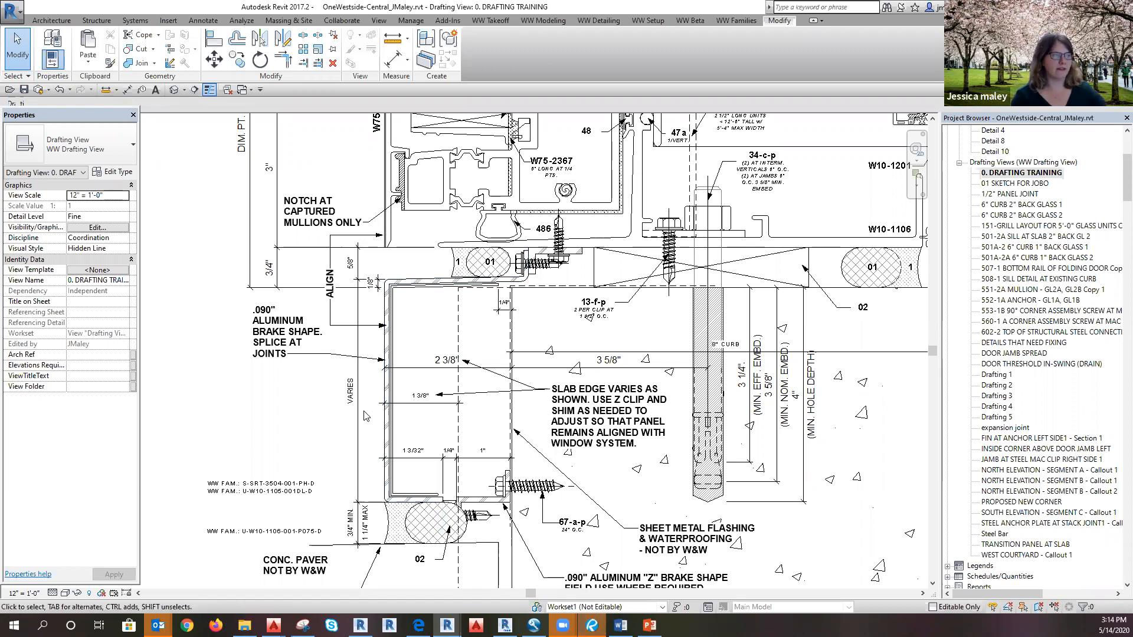
Step: Open the family of the PARAMETRIC detail's perimeter condition for editing
scroll(428, 516, "down", 4)
middle_click_drag(396, 230, 397, 467)
scroll(425, 274, "up", 3)
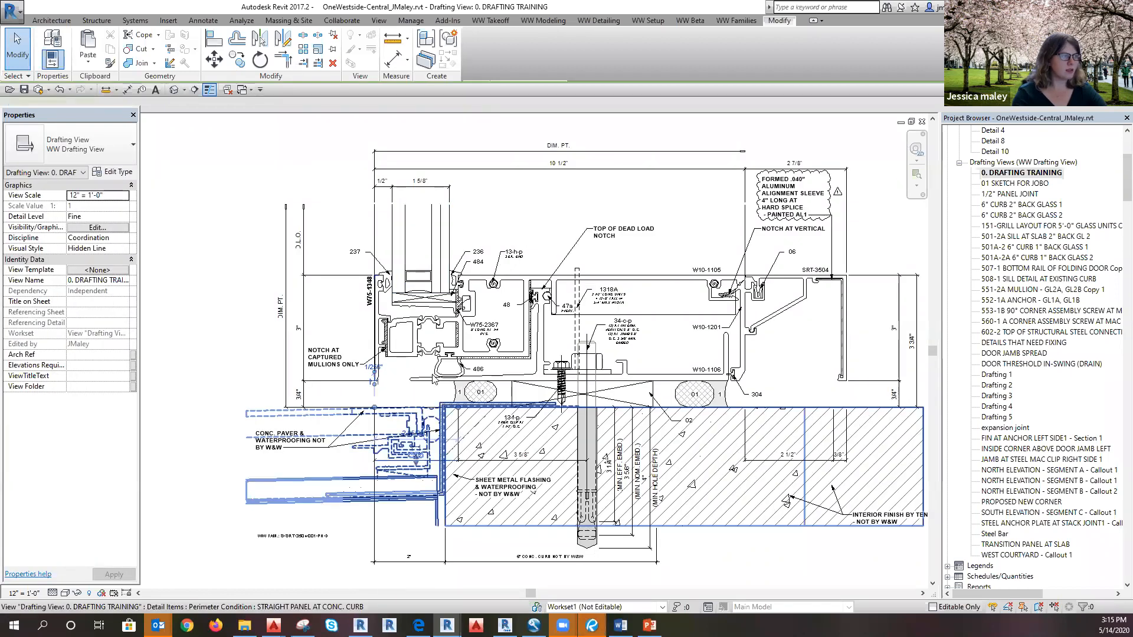
left_click(414, 422)
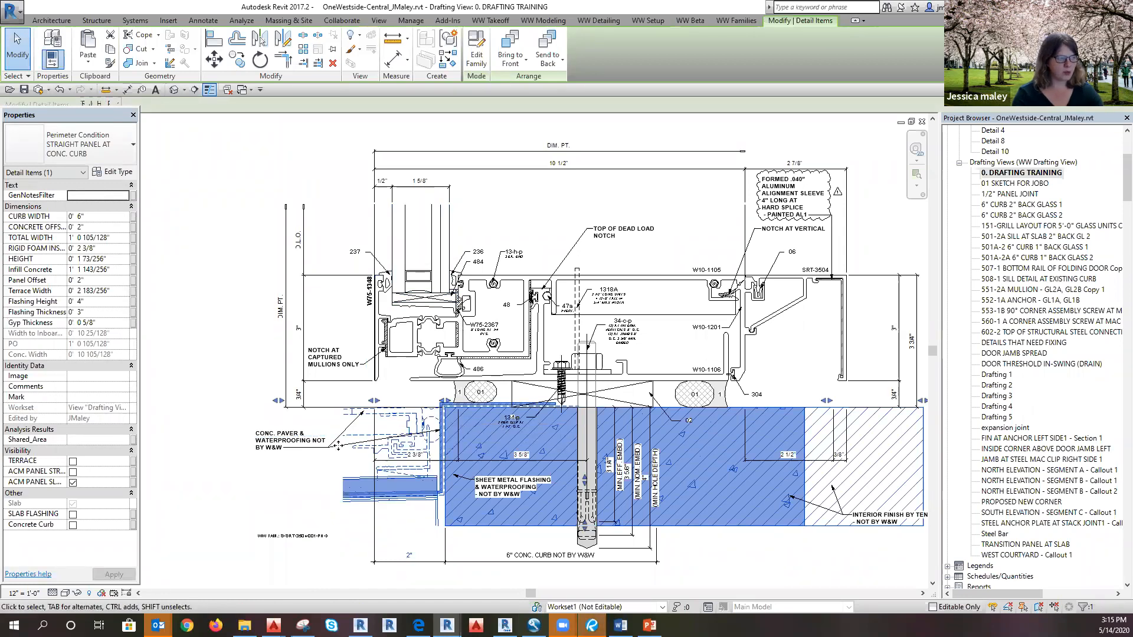
scroll(318, 507, "down", 2)
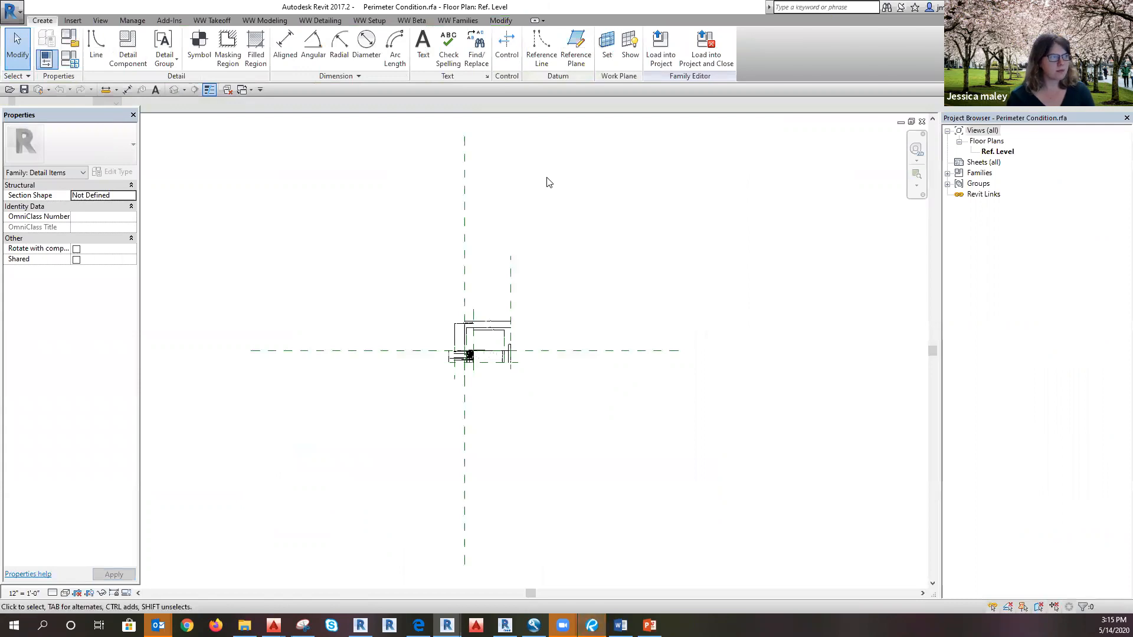
Step: Examine the Perimeter Condition family's reference planes and nested components, including the Concrete Curb and the ACM panel's end clip
scroll(489, 330, "up", 2)
scroll(413, 440, "up", 3)
scroll(535, 359, "up", 2)
middle_click_drag(588, 537, 588, 537)
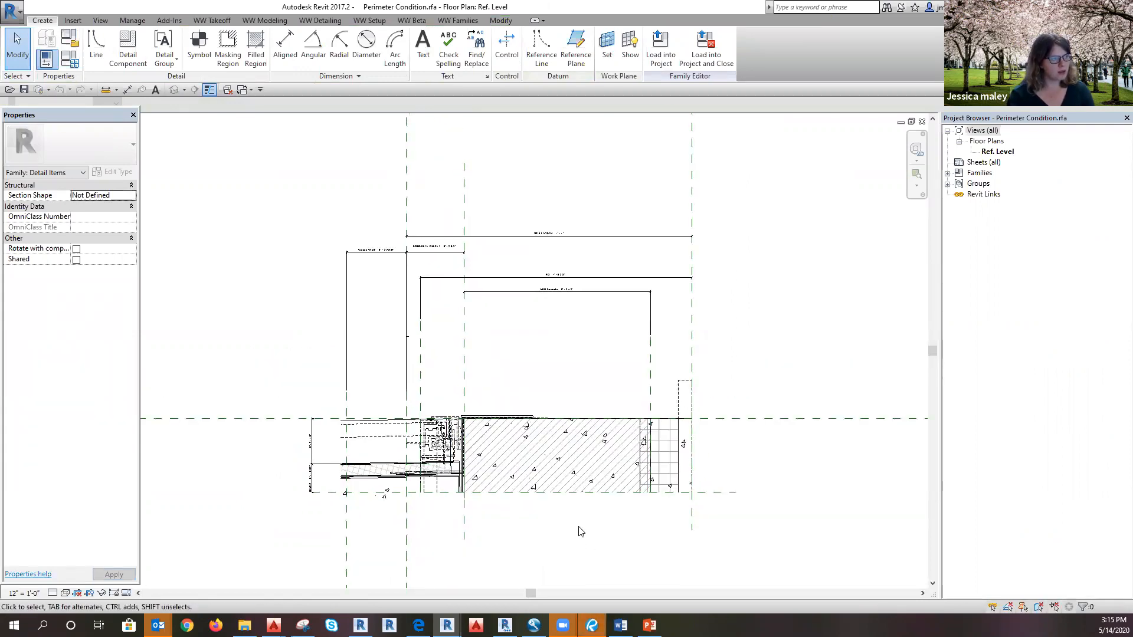
scroll(526, 541, "up", 1)
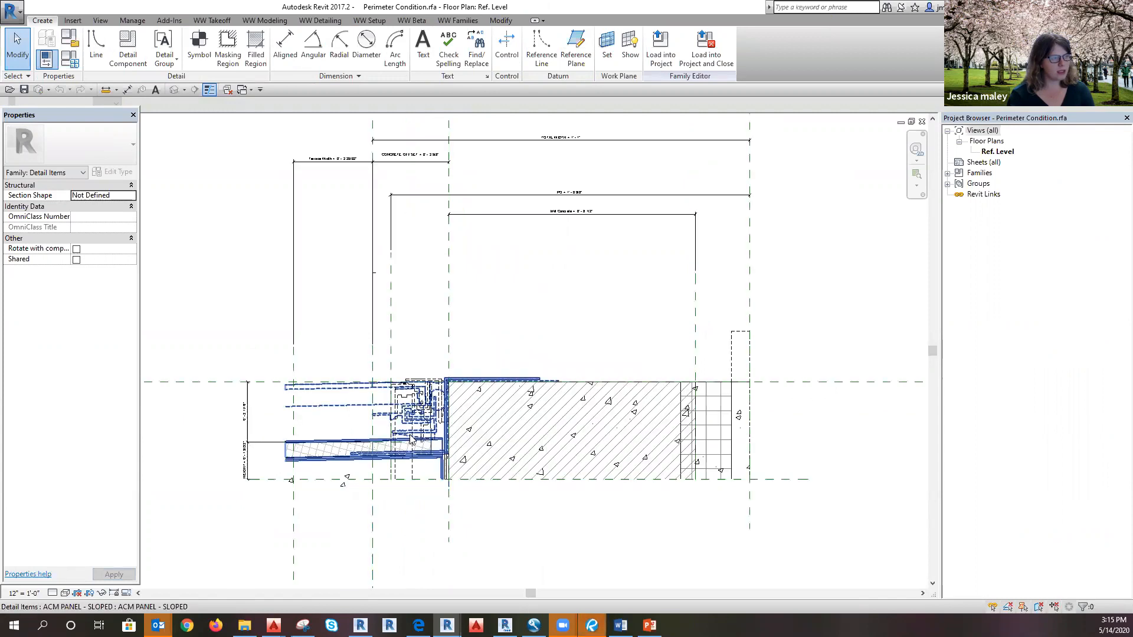
scroll(678, 486, "up", 1)
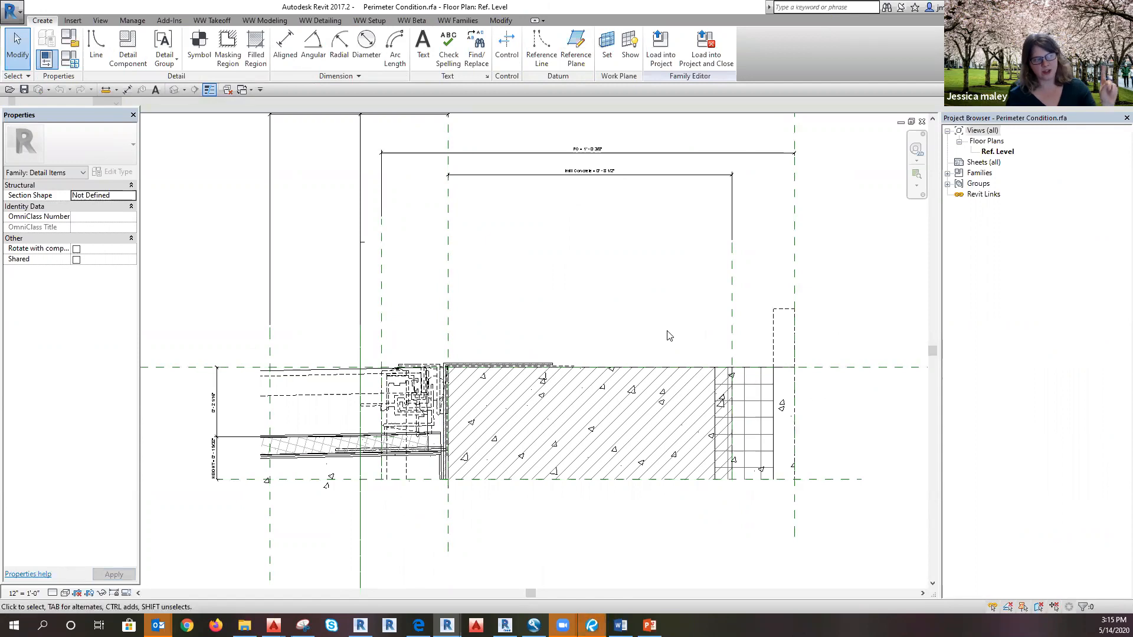
left_click(660, 373)
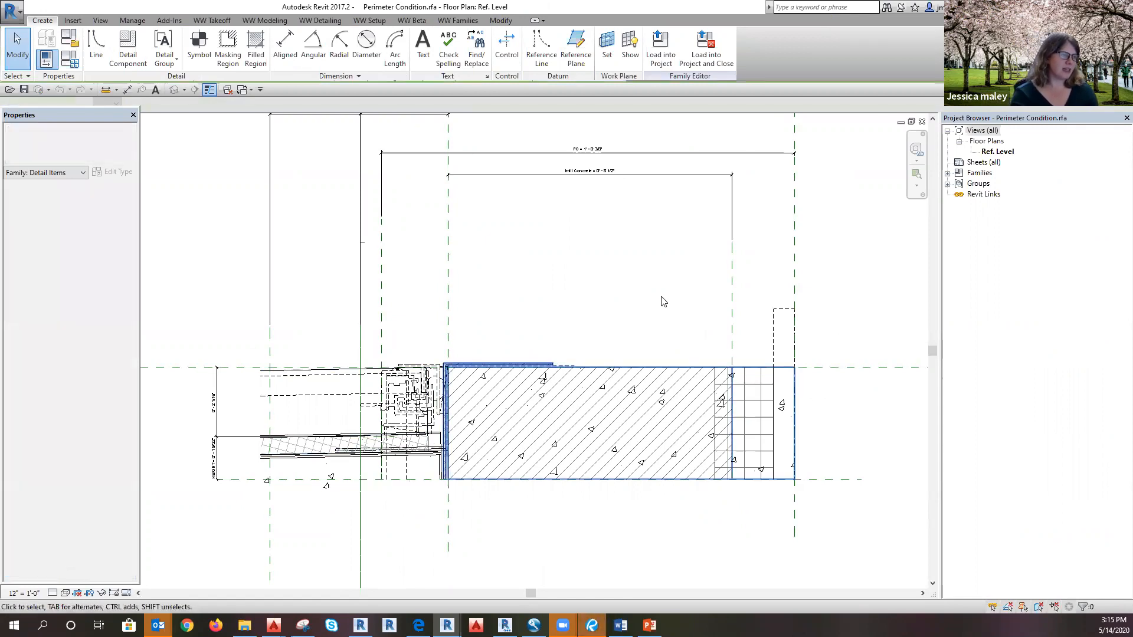
key("Escape")
left_click(641, 308)
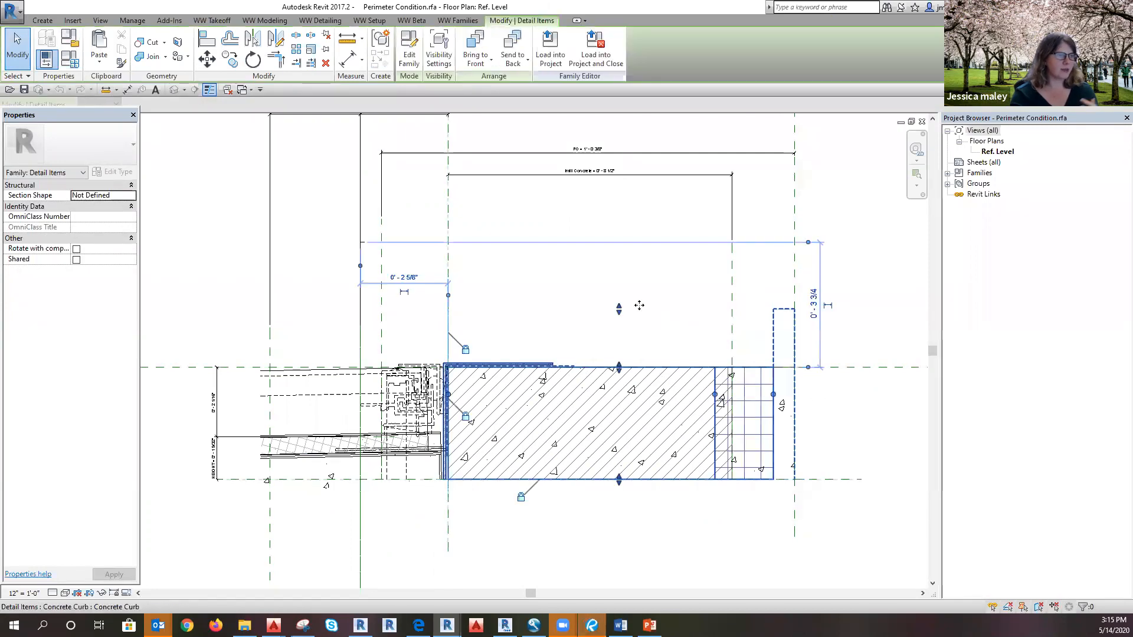
key("Escape")
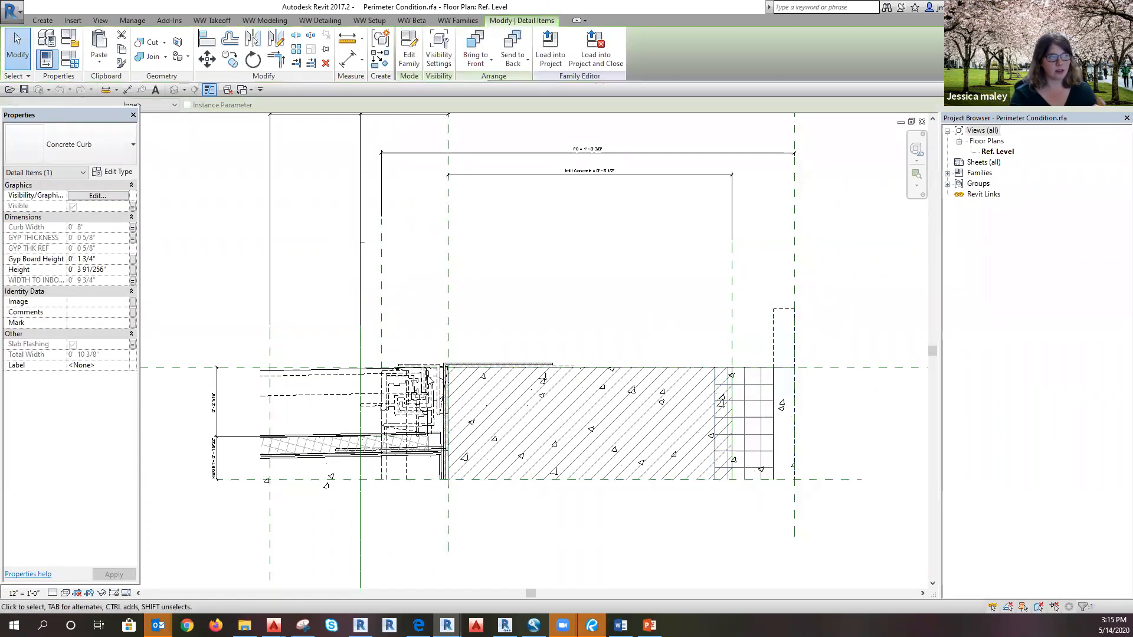
left_click(400, 399)
scroll(400, 399, "up", 2)
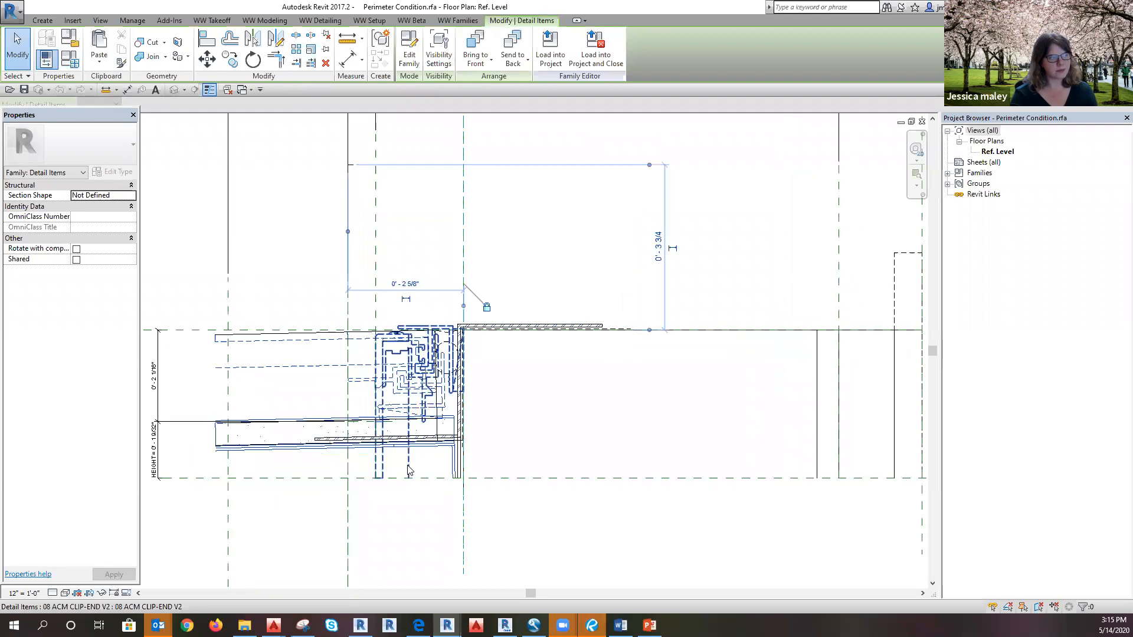
key("Escape")
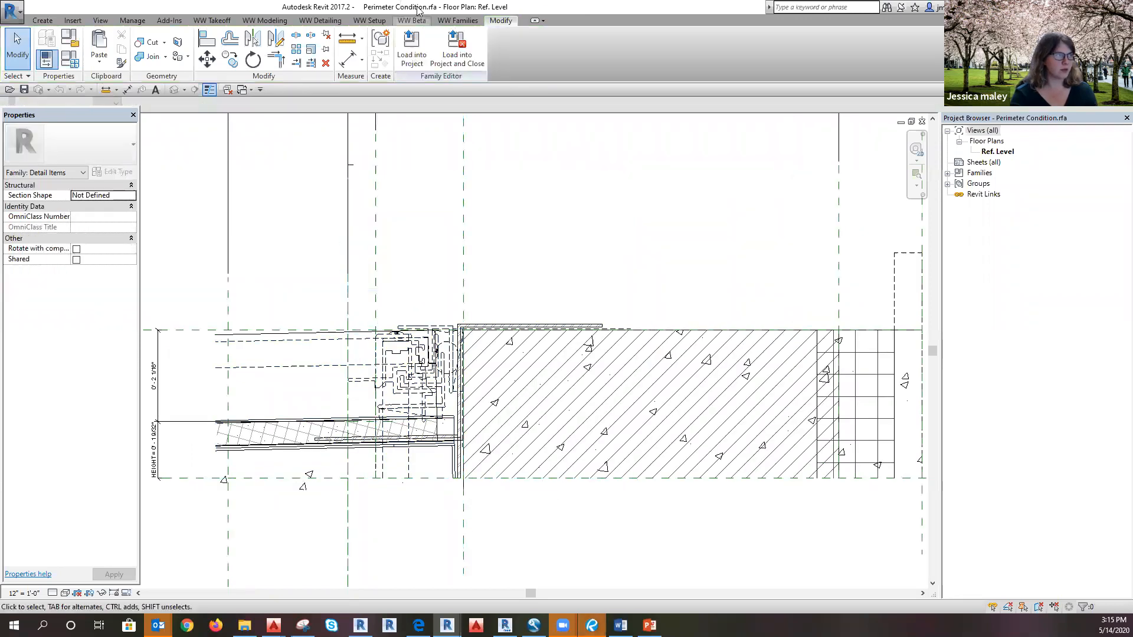
Step: Create a new family from WW Mullion Detail Item Template.rft in the WW Standard Template folder
left_click(41, 22)
left_click(10, 13)
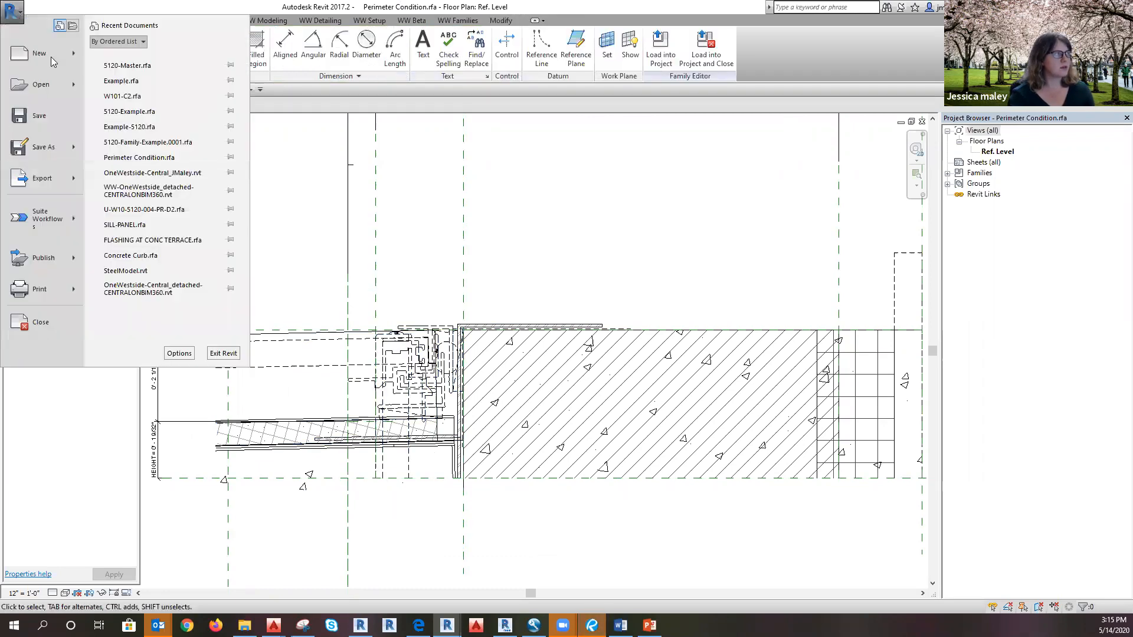
mouse_move(48, 53)
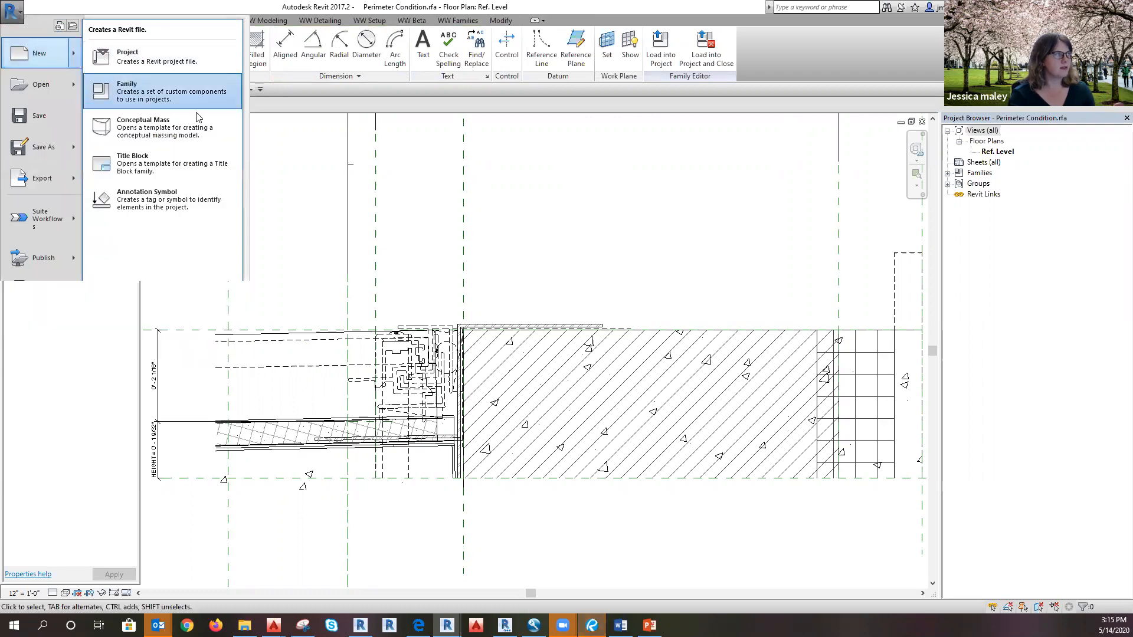
left_click(618, 222)
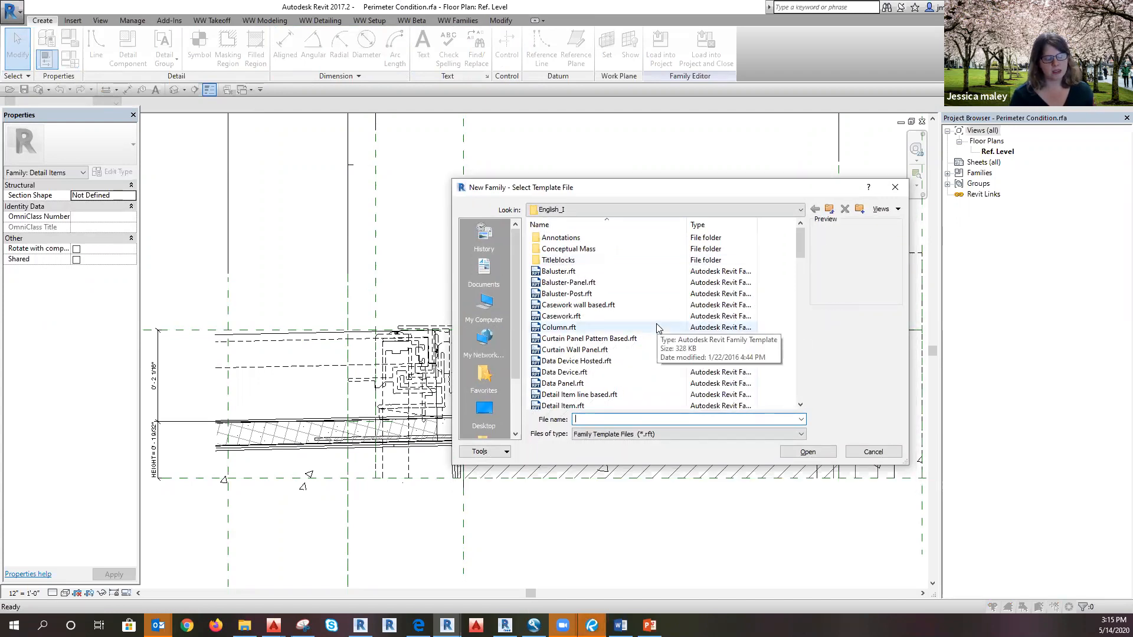
scroll(659, 328, "down", 2)
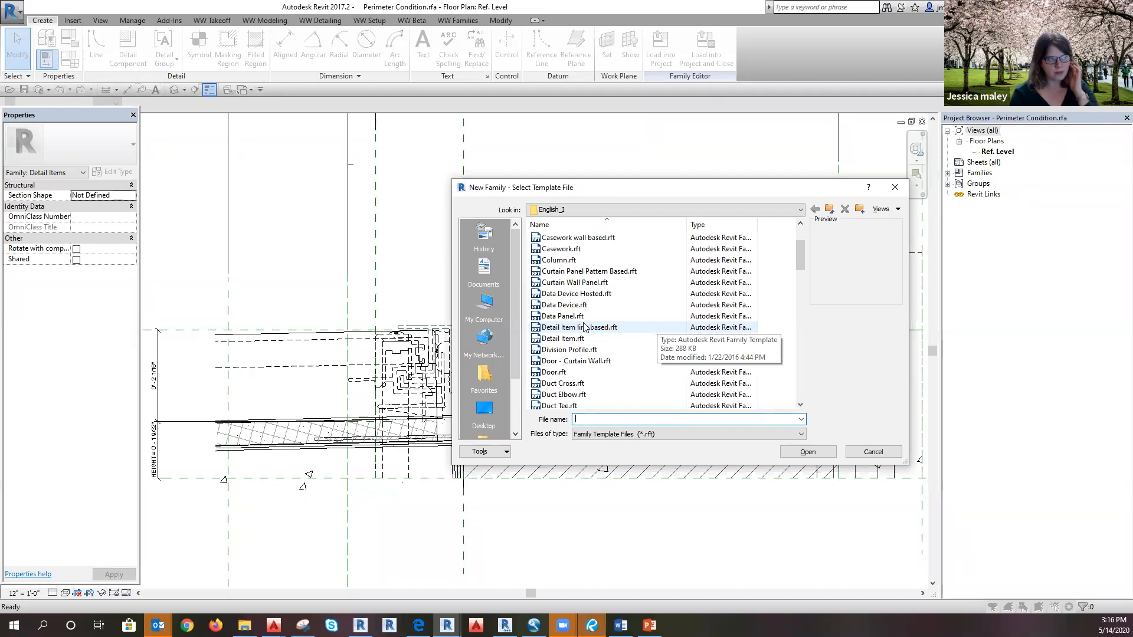
left_click(482, 376)
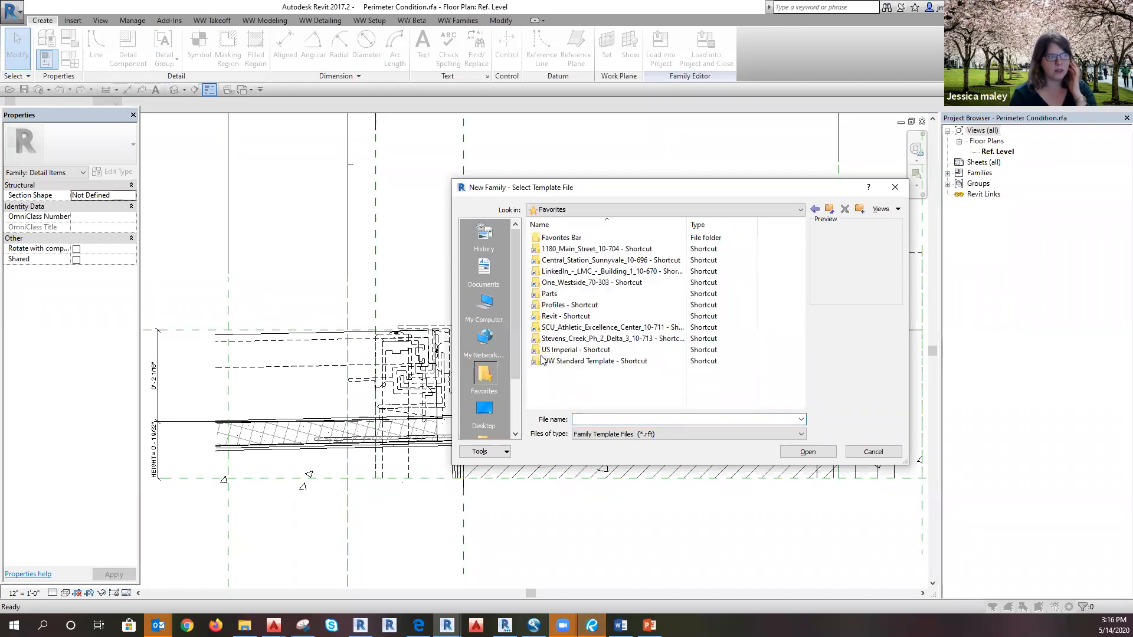
double_click(587, 361)
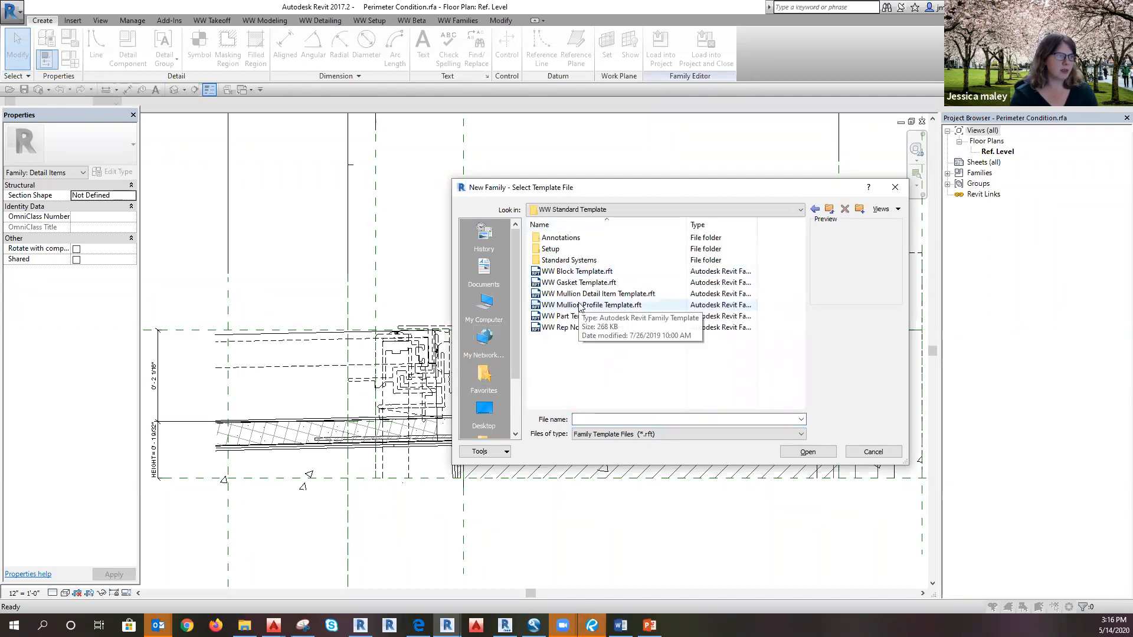
left_click(581, 298)
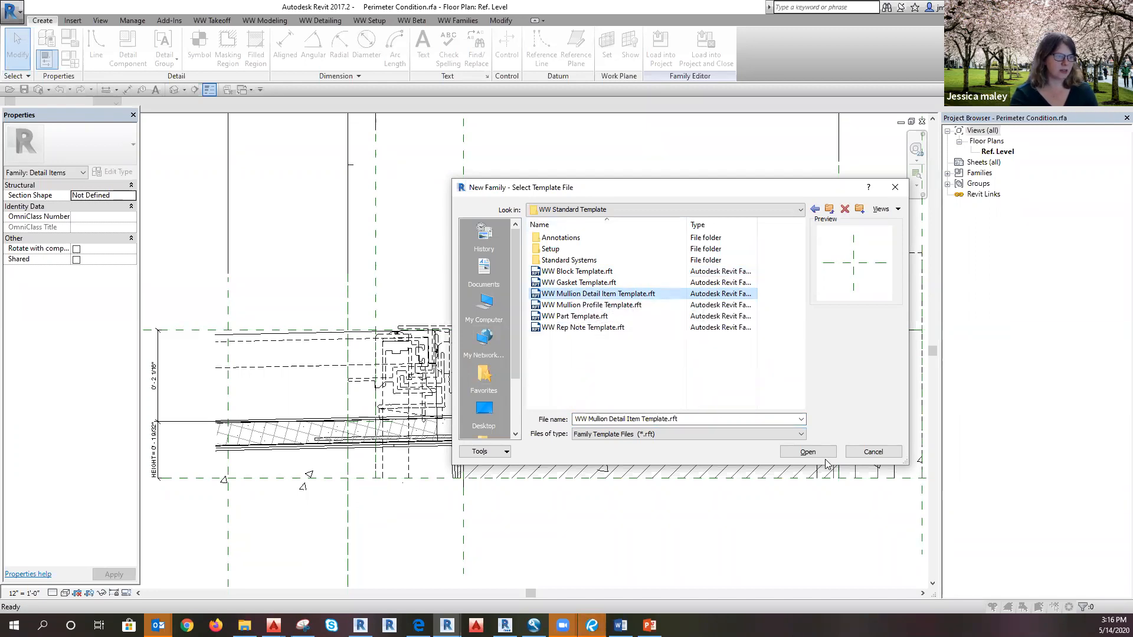
left_click(809, 453)
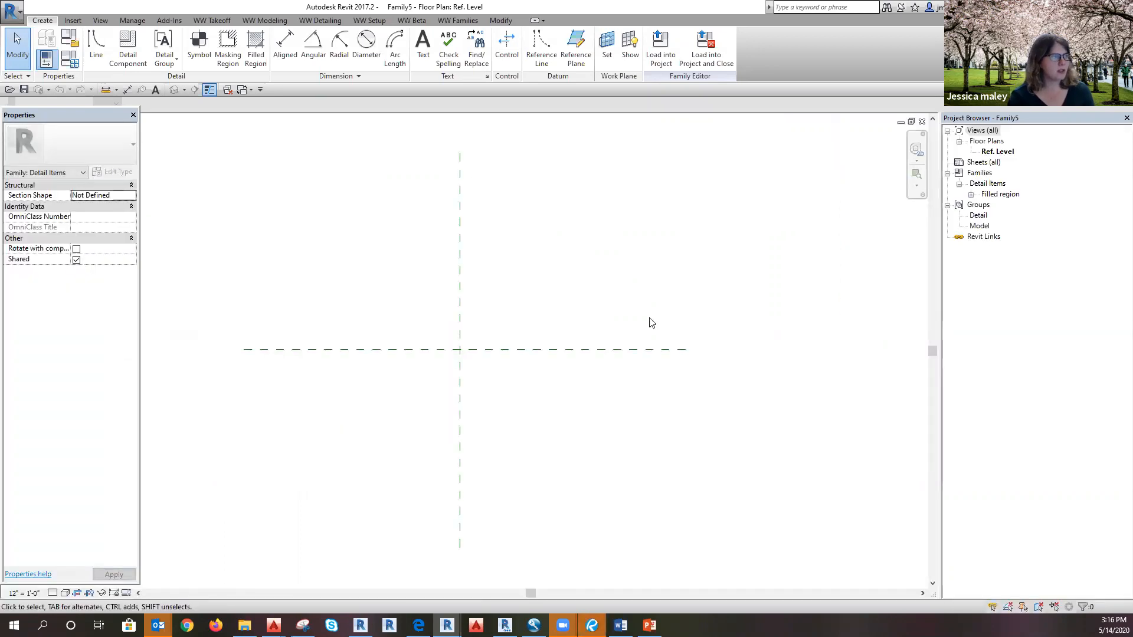
Step: Save the new family as BreakMetal in the CustomFamilies folder under the One Westside project's Revit_17 drawings
middle_click_drag(619, 447, 579, 450)
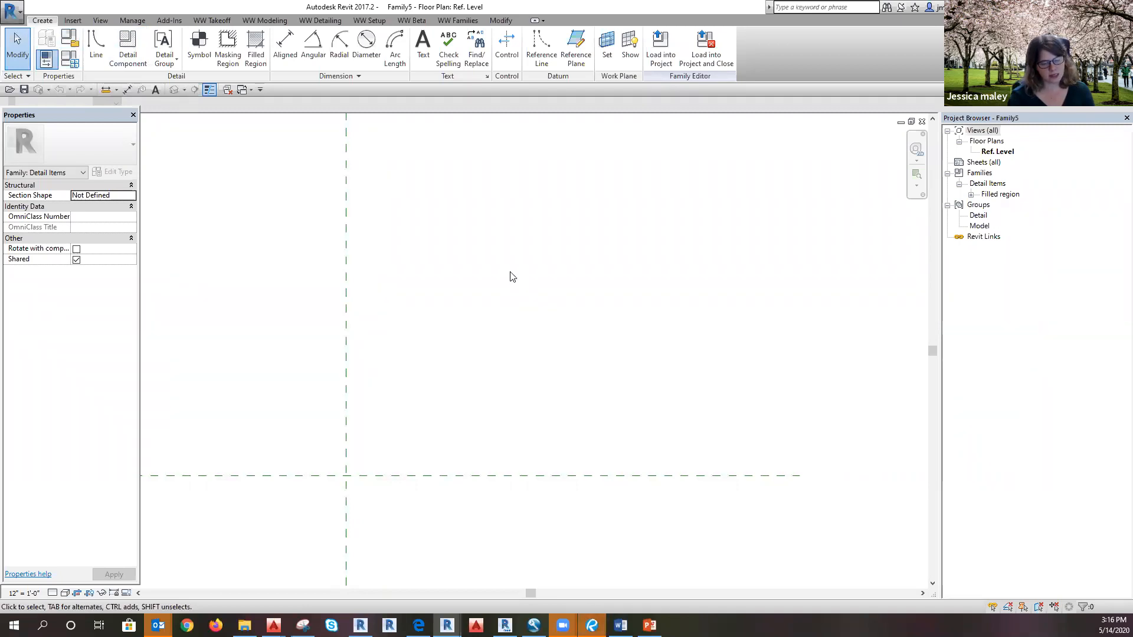
left_click(12, 11)
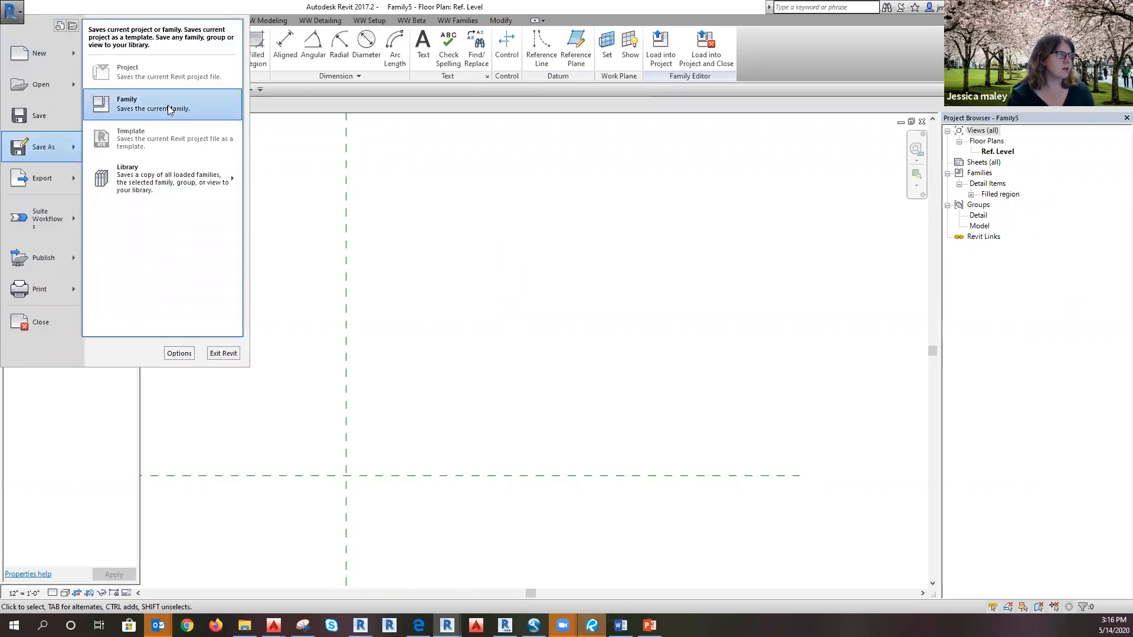
left_click(168, 106)
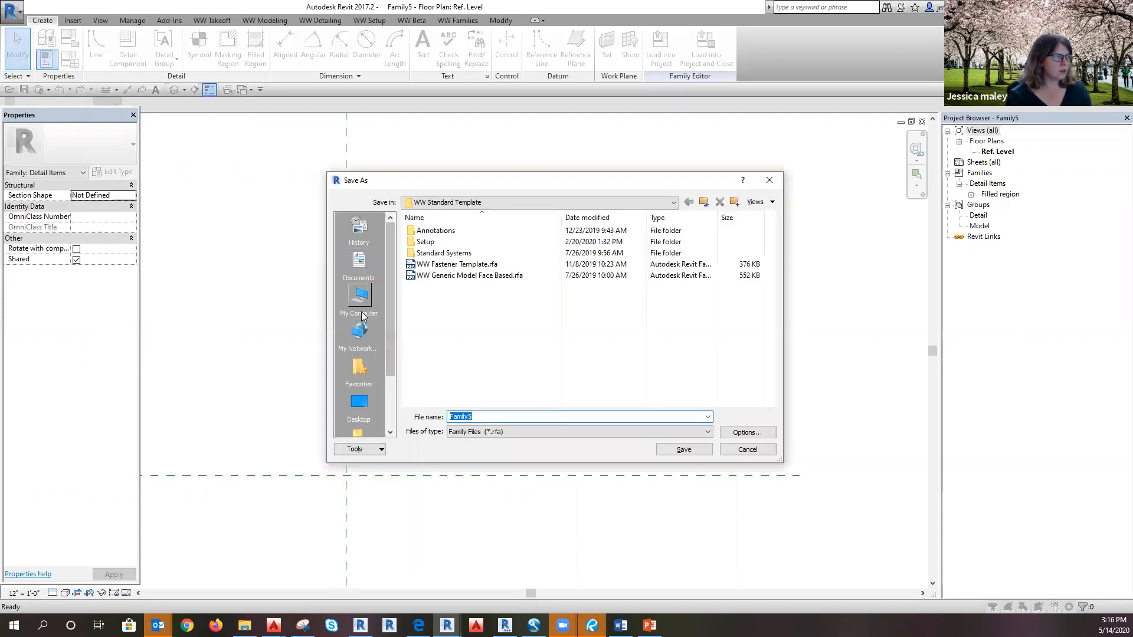
left_click(363, 372)
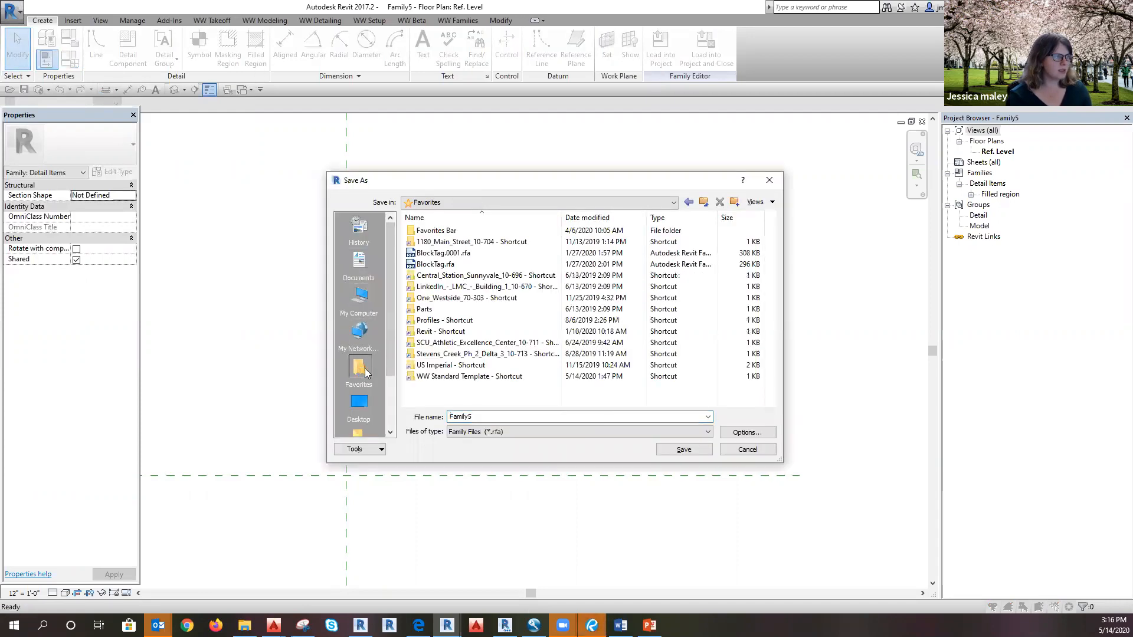
double_click(454, 299)
left_click(440, 242)
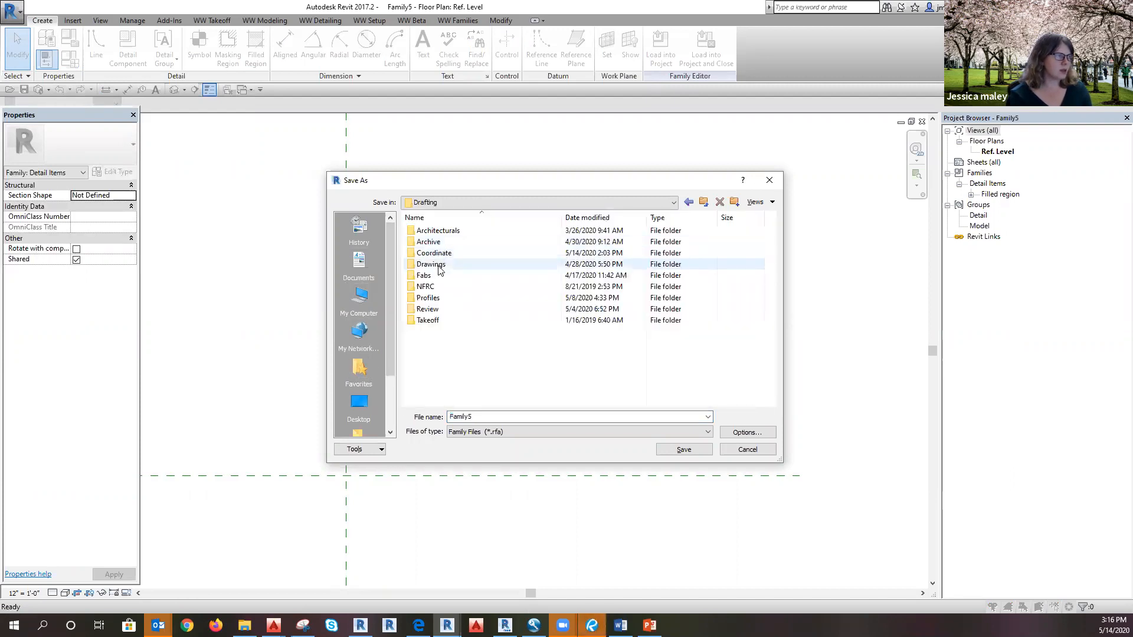
double_click(438, 265)
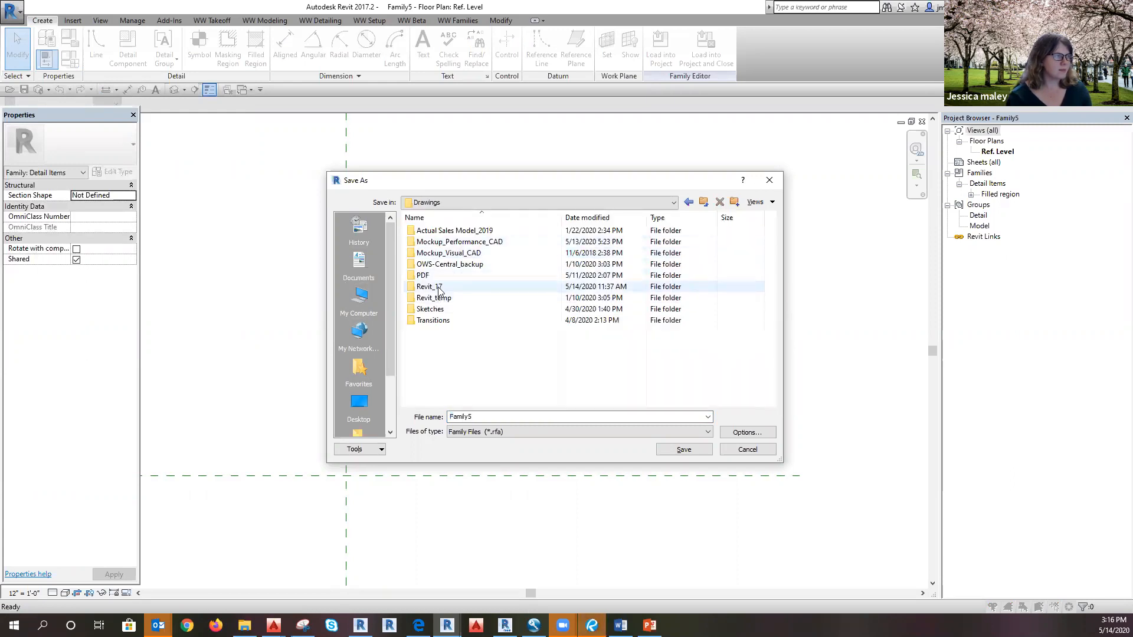
left_click(438, 287)
double_click(438, 286)
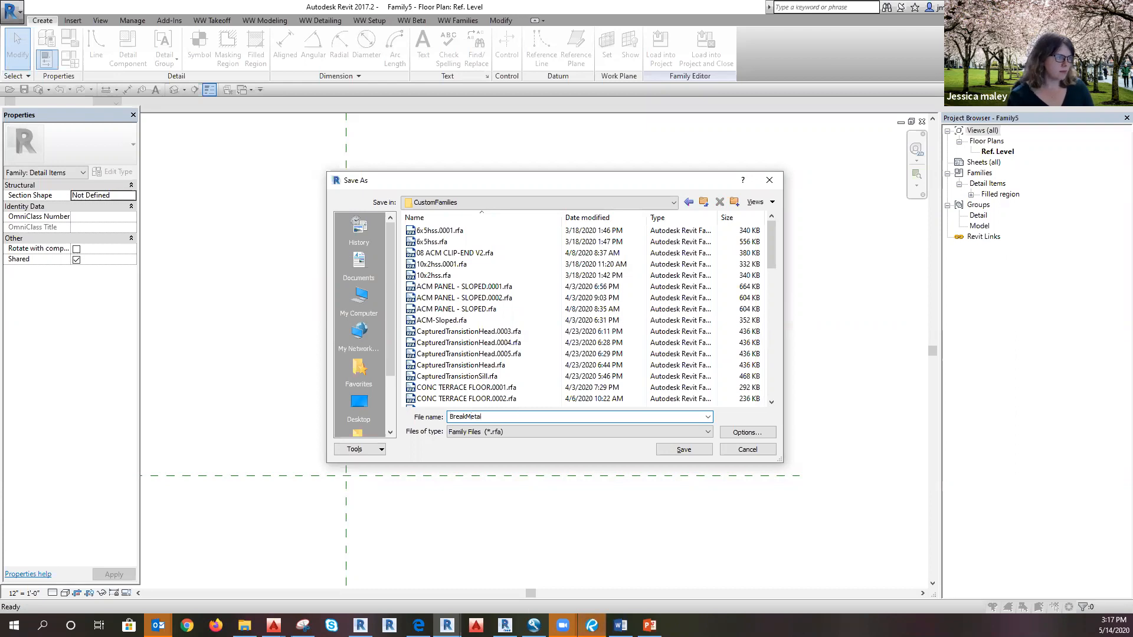
left_click(682, 453)
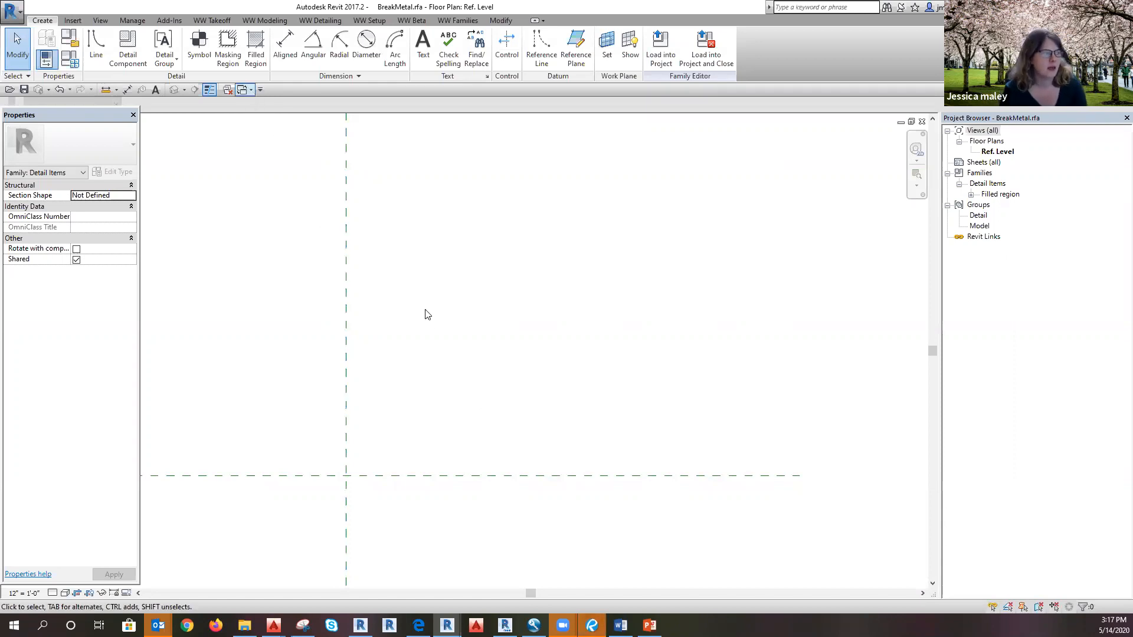
Step: Examine the .090" aluminum brake shape and its dimensions in the project's 0. DRAFTING TRAINING drafting view
middle_click_drag(450, 498, 464, 382)
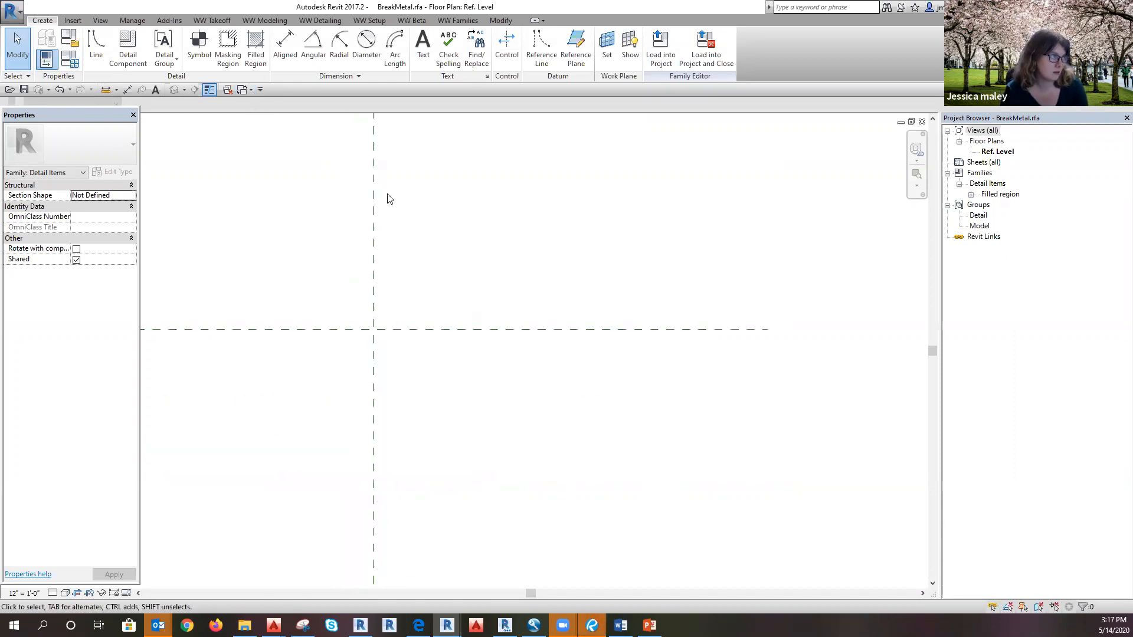
left_click(248, 88)
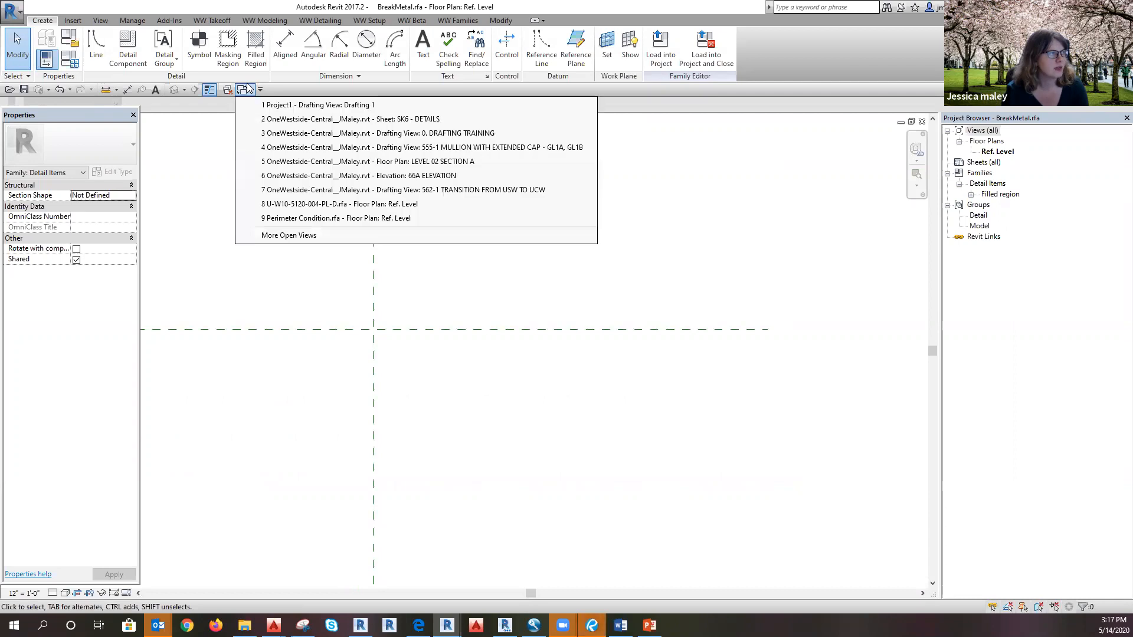
left_click(339, 133)
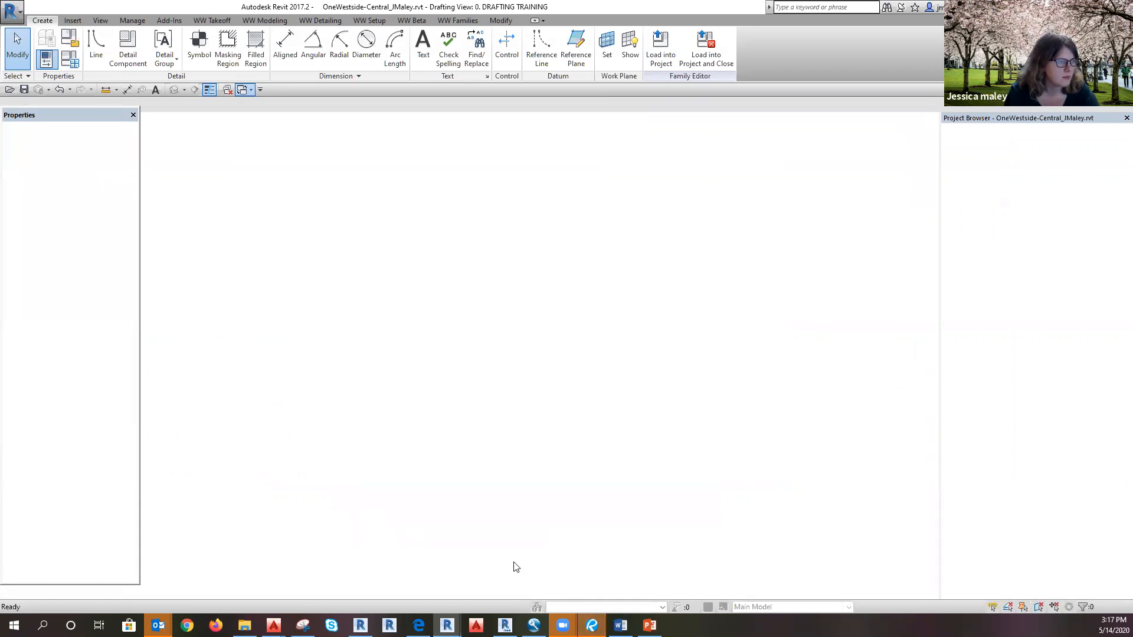
scroll(466, 436, "down", 2)
scroll(463, 590, "up", 8)
scroll(514, 558, "up", 3)
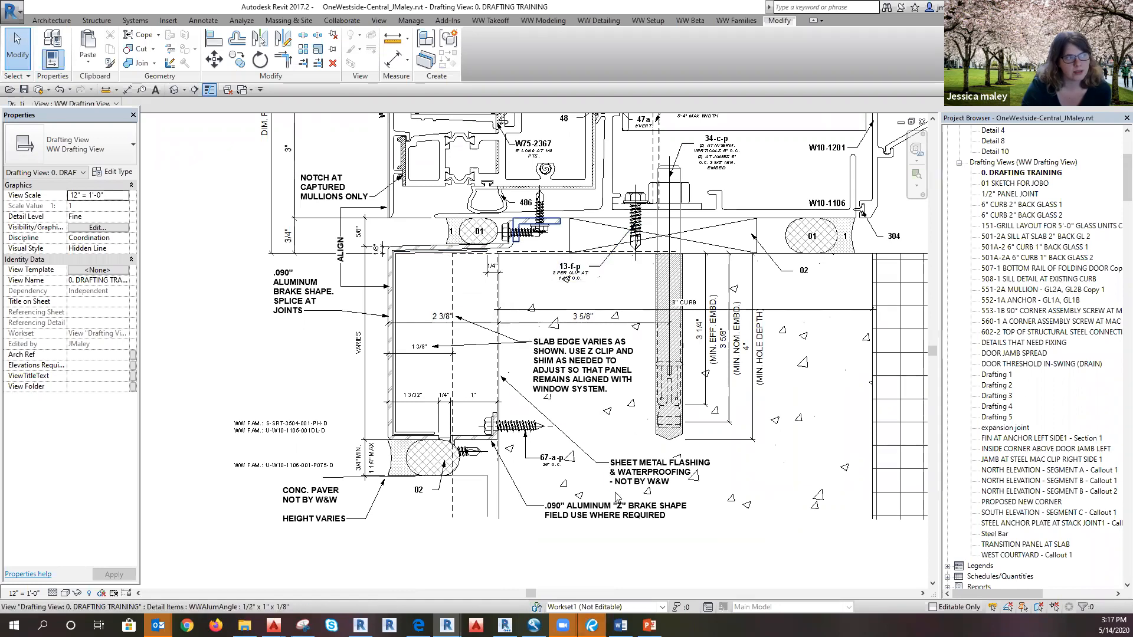
middle_click_drag(502, 572, 424, 576)
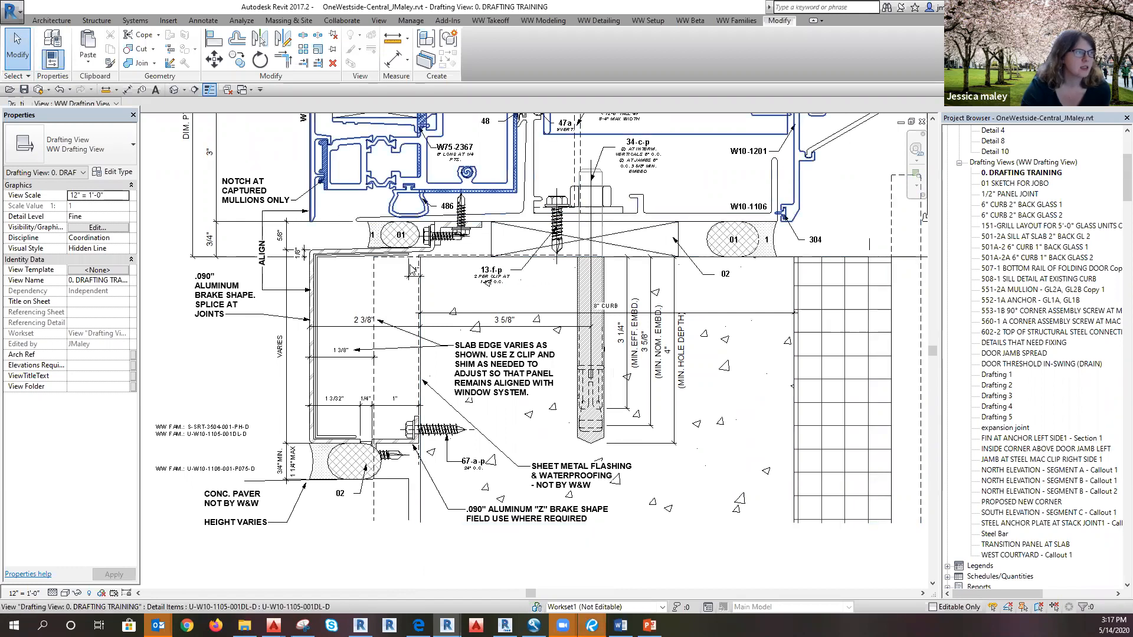
scroll(422, 261, "up", 2)
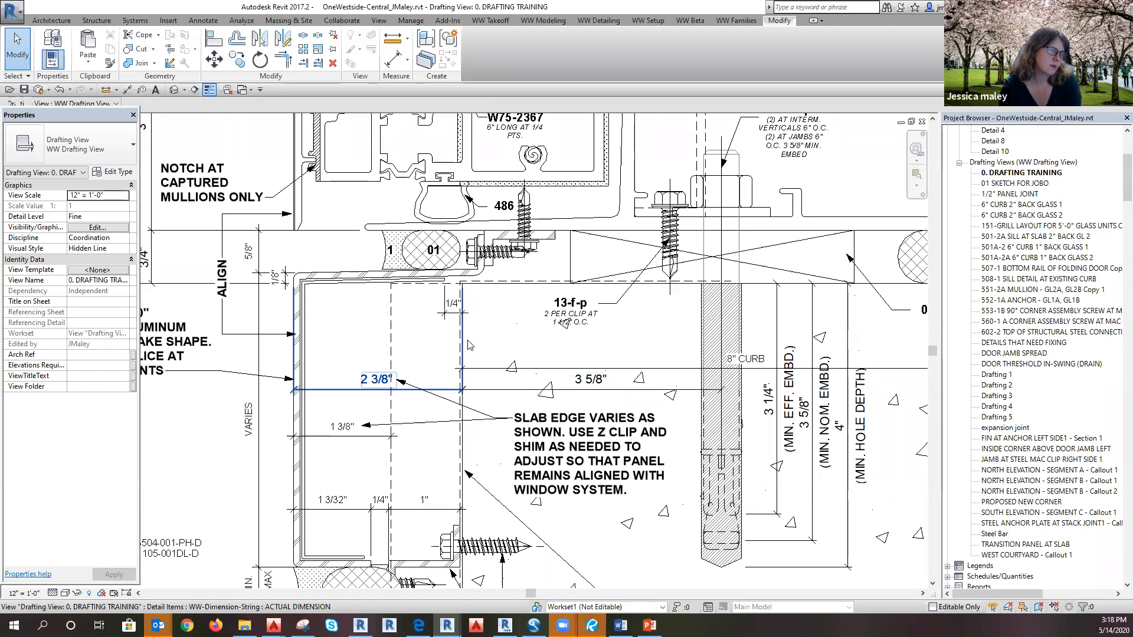
left_click(417, 313)
key("Escape")
scroll(417, 313, "down", 2)
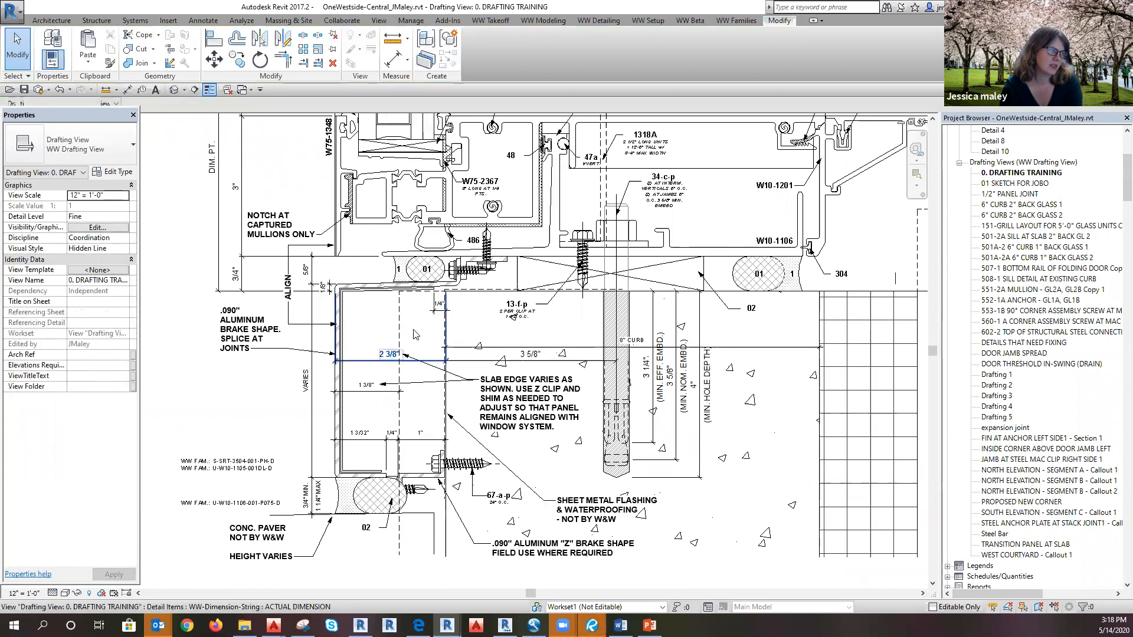
scroll(369, 323, "up", 1)
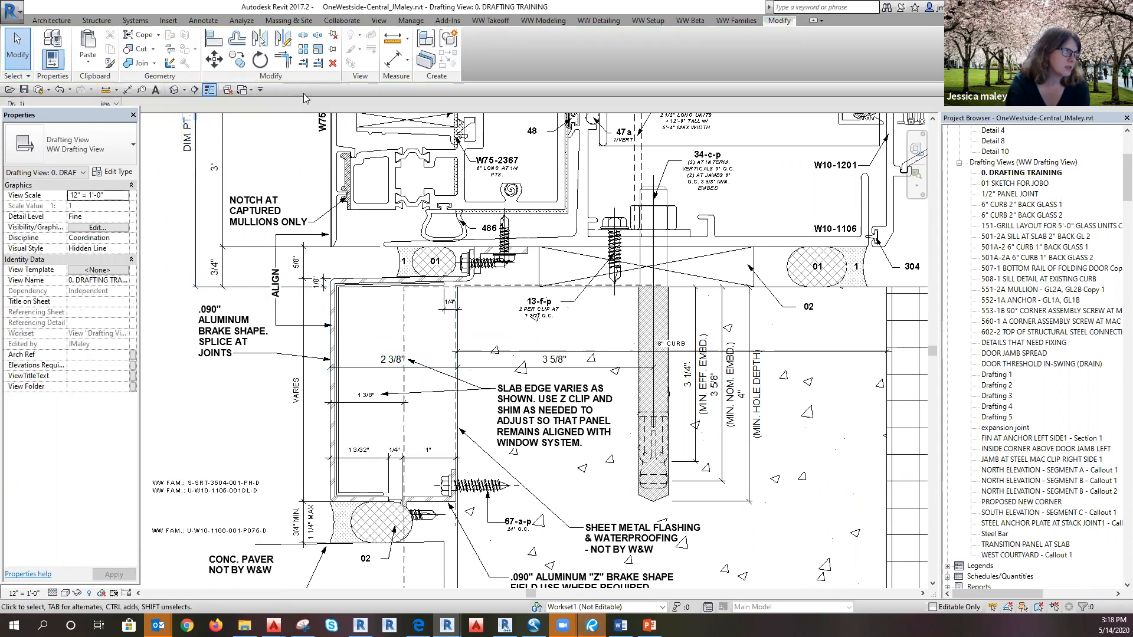
Step: Close the hidden views and return to the Ref. Level view of the BreakMetal family
left_click(243, 90)
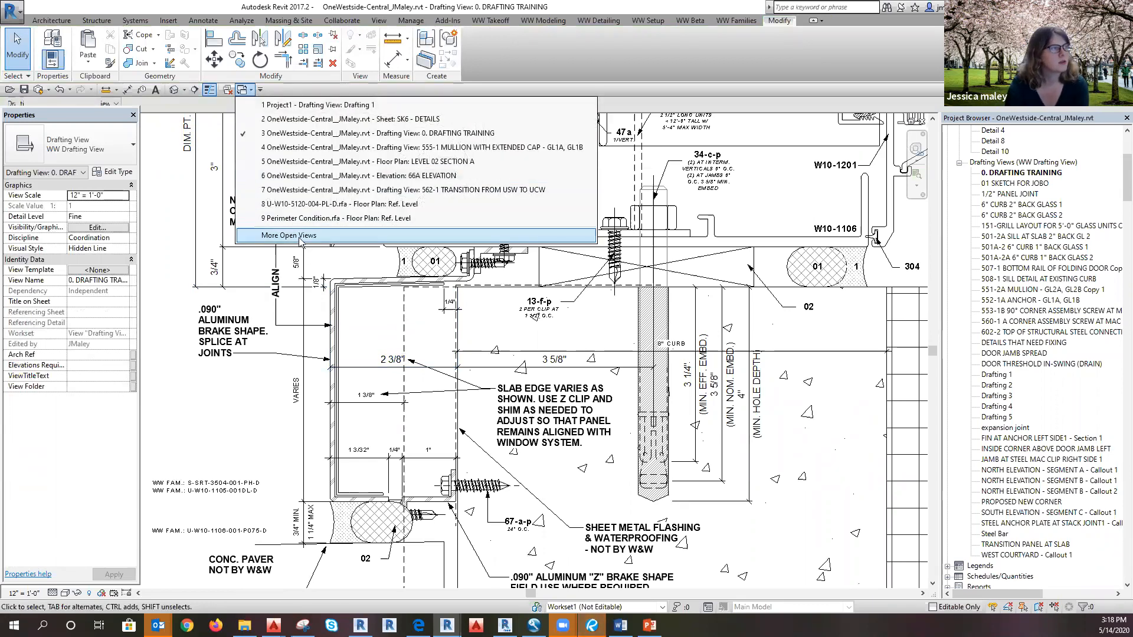
left_click(250, 90)
left_click(251, 93)
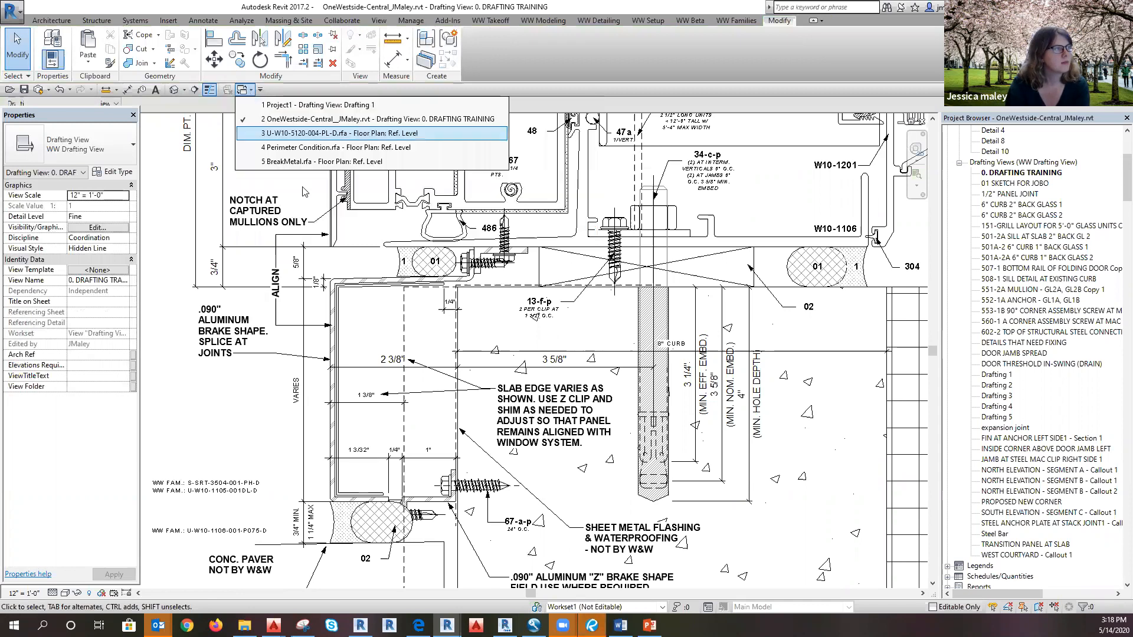
left_click(298, 171)
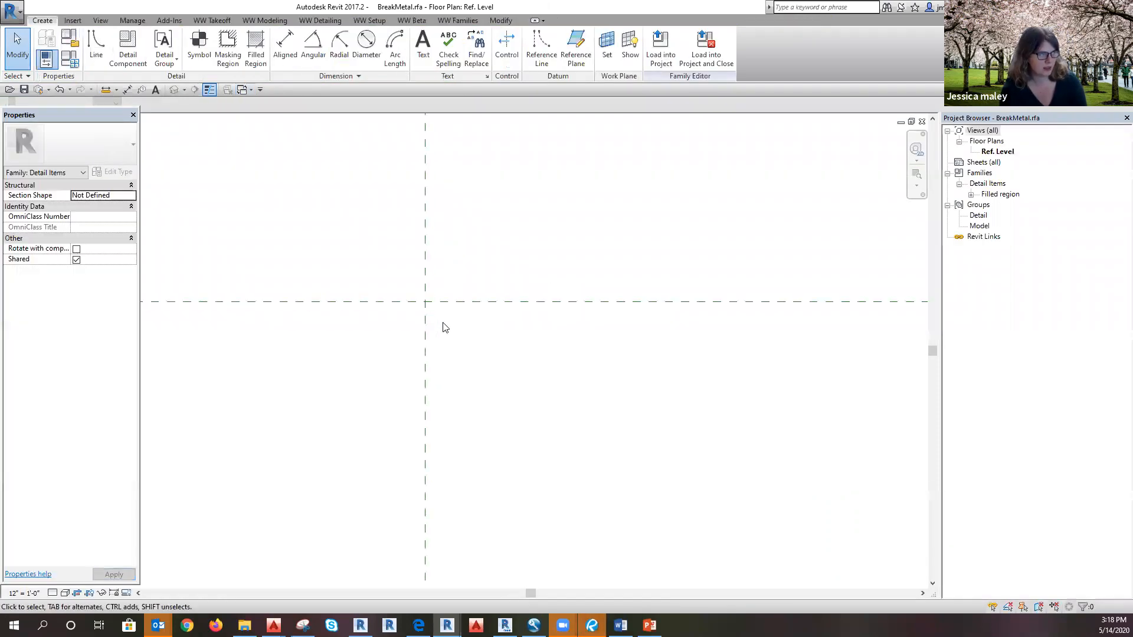
Step: Start a WW Aluminum filled region and sketch a 4" vertical boundary line down from the reference planes' intersection
left_click(250, 65)
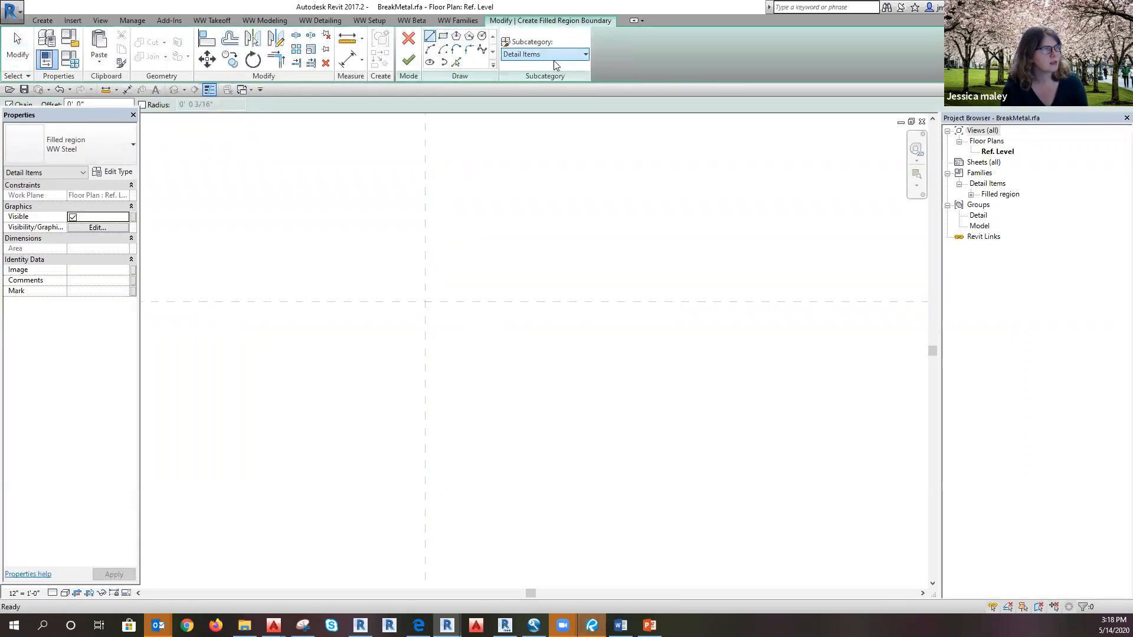
left_click(76, 147)
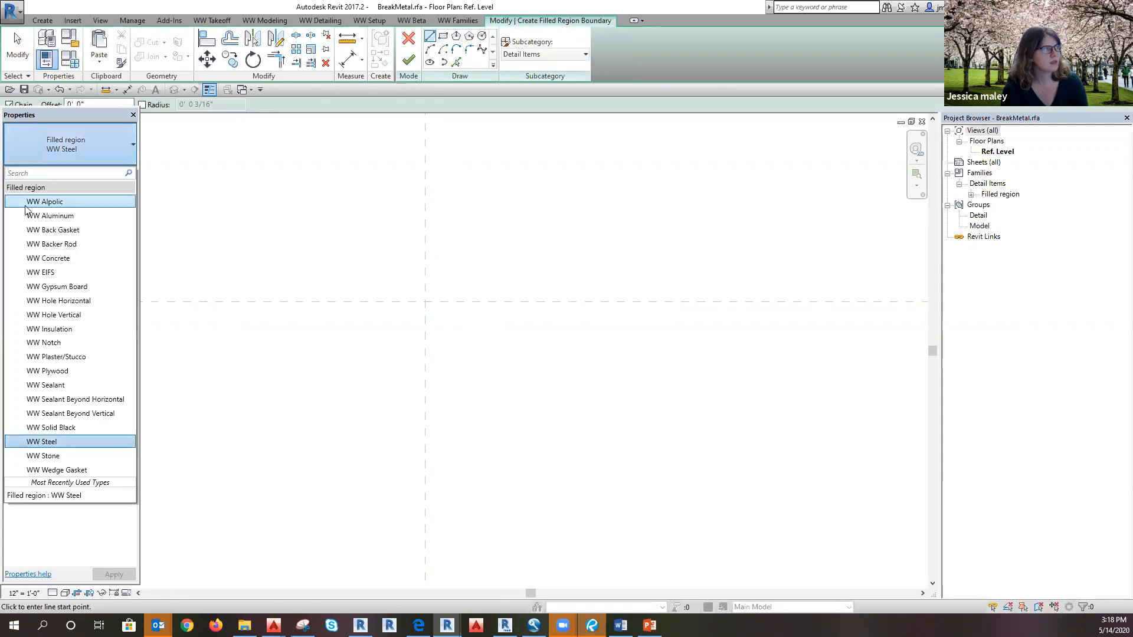
left_click(52, 216)
left_click(425, 301)
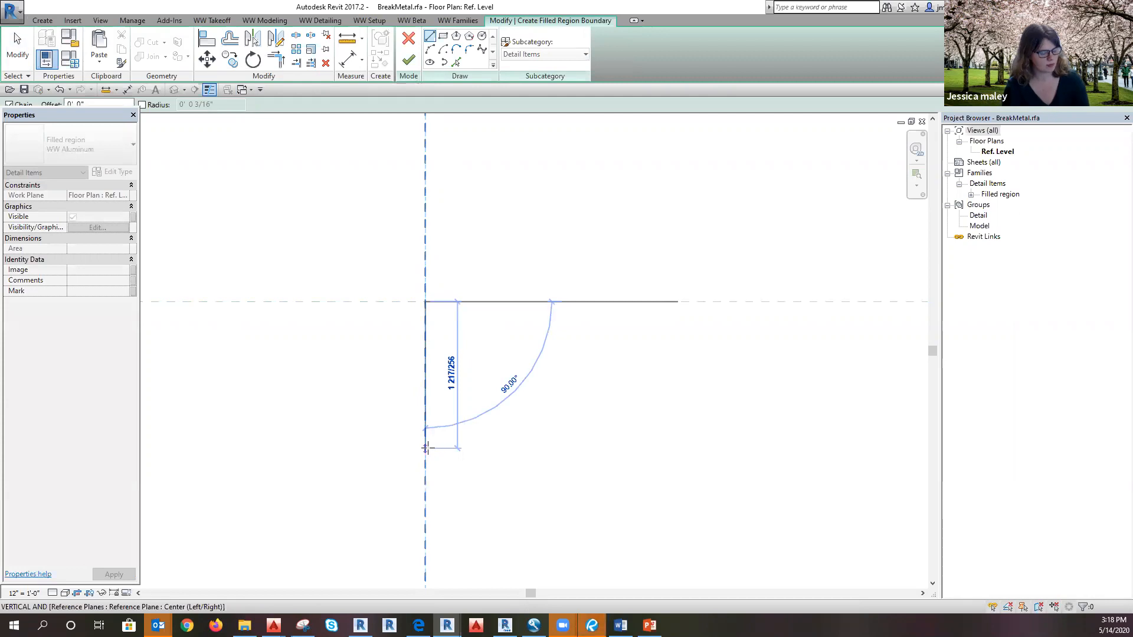
type("4")
key("Return")
key("Escape")
key("Escape")
Step: Sketch a 1 1/4" horizontal boundary line rightward from the upper end of the vertical line
scroll(404, 244, "down", 3)
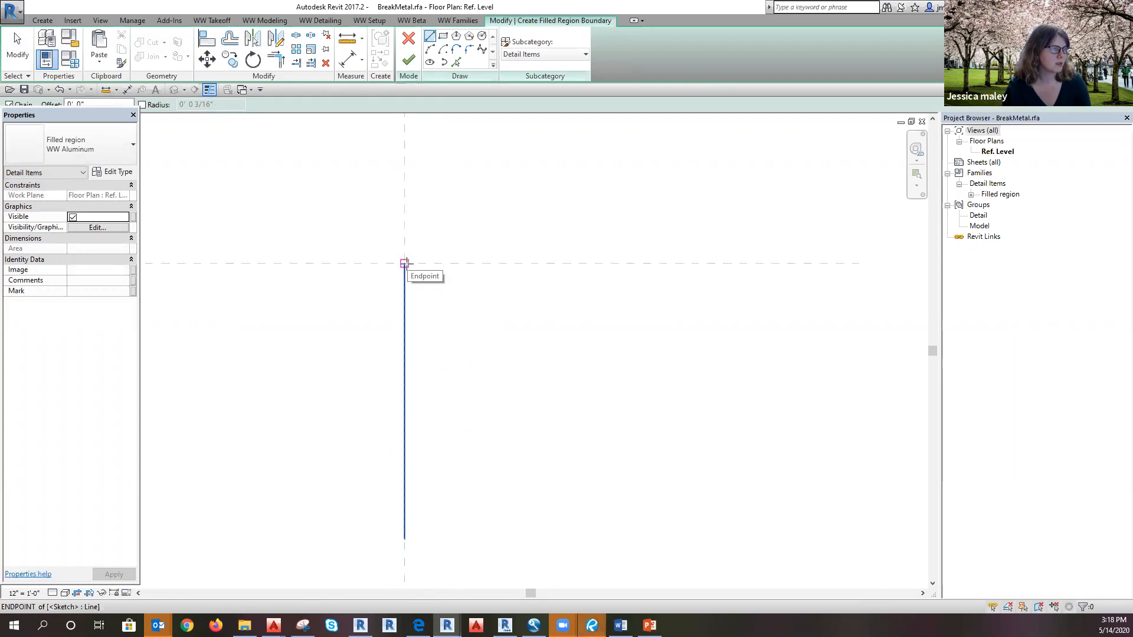
left_click(404, 263)
type("1 1/4")
key("Return")
key("Escape")
key("Escape")
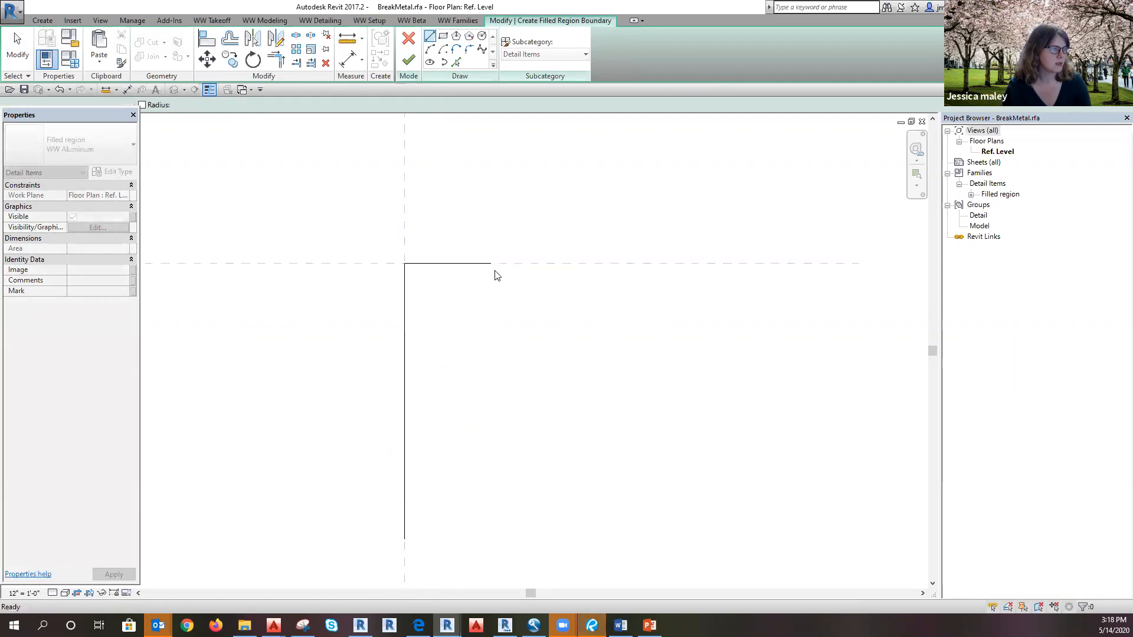
Step: Sketch a horizontal boundary line rightward from the vertical line's lower end and try to finish the filled region
left_click(405, 538)
left_click(496, 538)
key("Escape")
key("Escape")
left_click(409, 61)
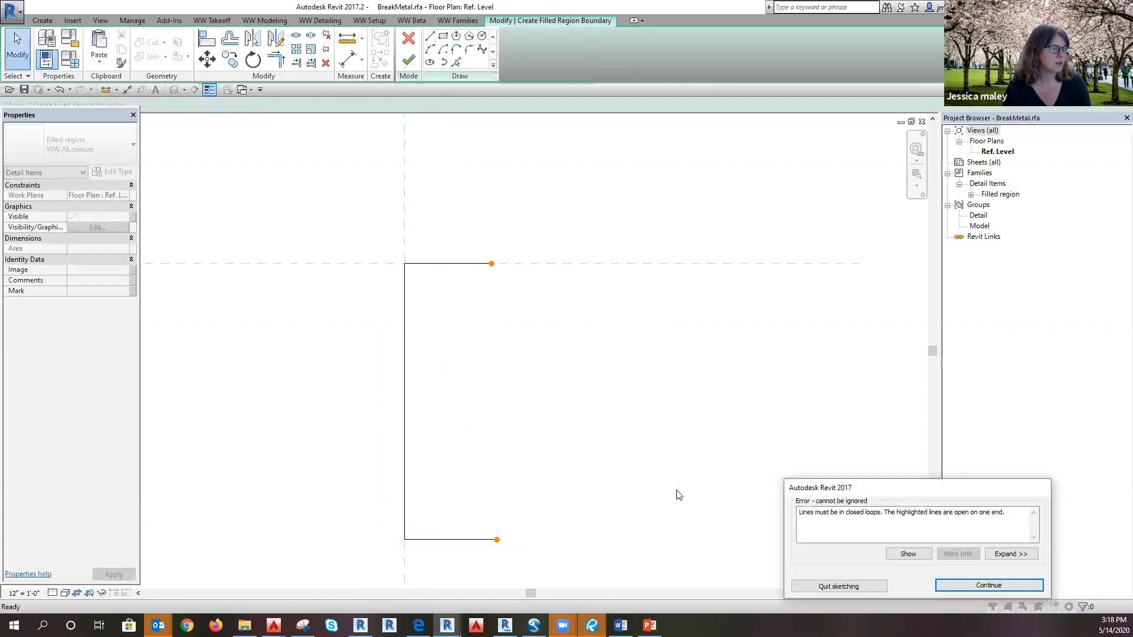
left_click(1015, 585)
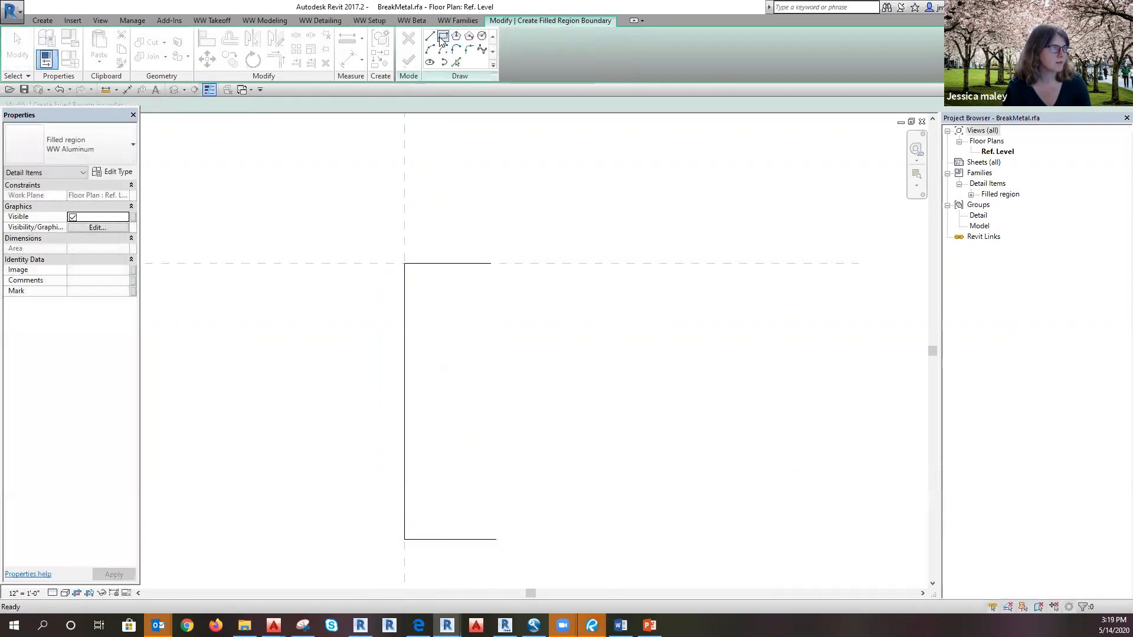
Step: Join the right ends of the two horizontal boundary lines with a closing line and finish the WW Aluminum filled region
left_click(430, 36)
left_click(491, 263)
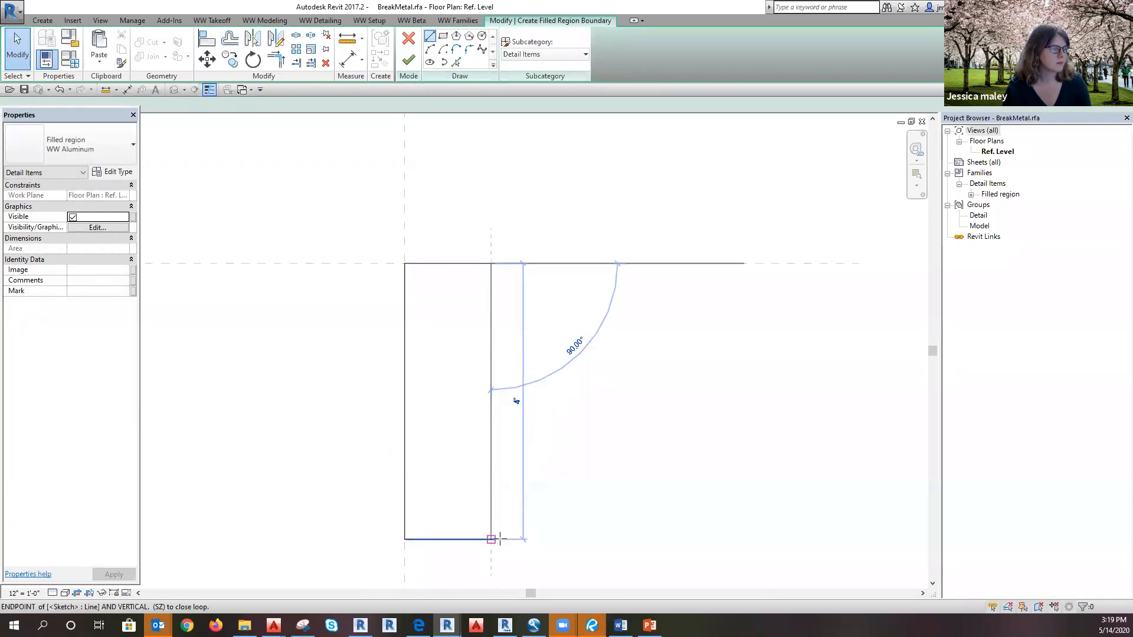
left_click(496, 538)
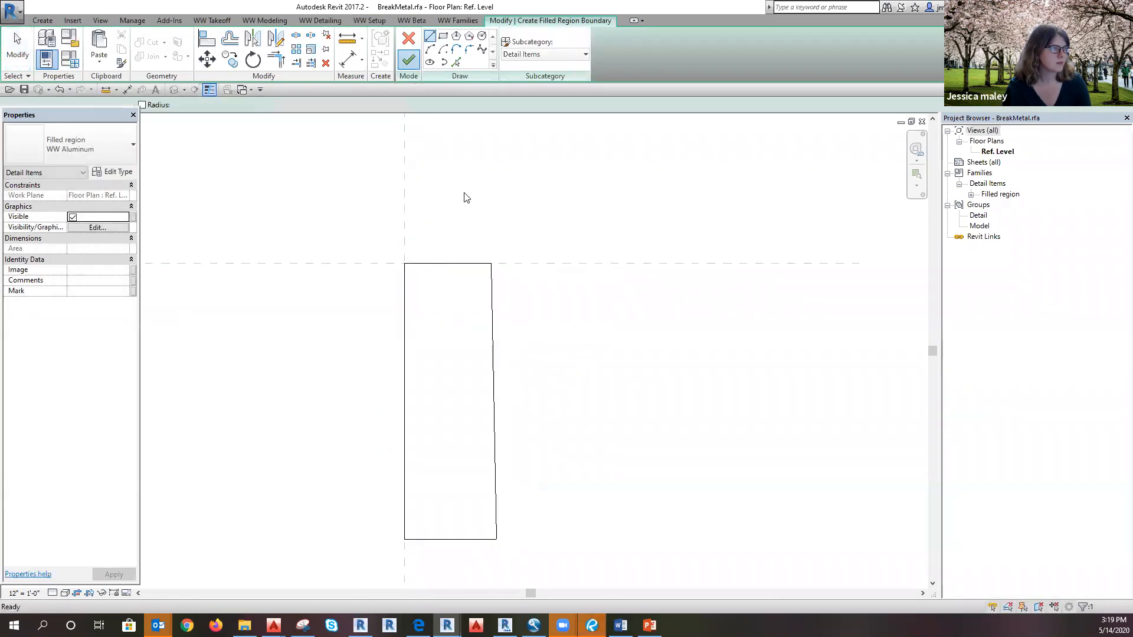
left_click(408, 60)
key("Escape")
Step: Switch to the 0. DRAFTING TRAINING drafting view and send the caulk joint above the concrete paver to the back
left_click(247, 90)
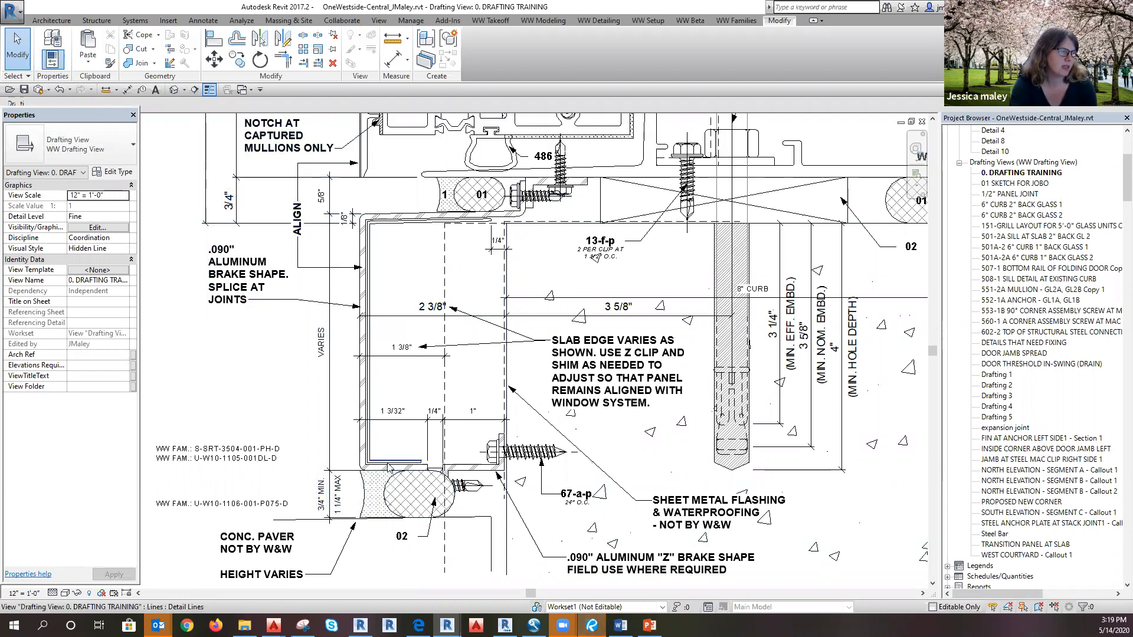
left_click(554, 61)
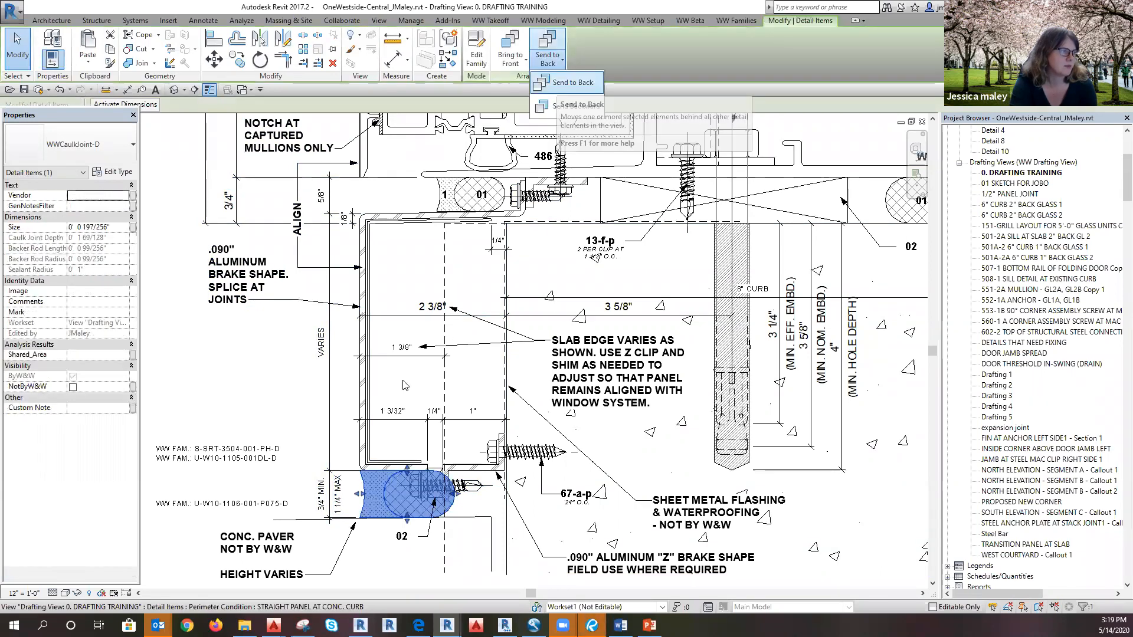
left_click(557, 87)
key("Escape")
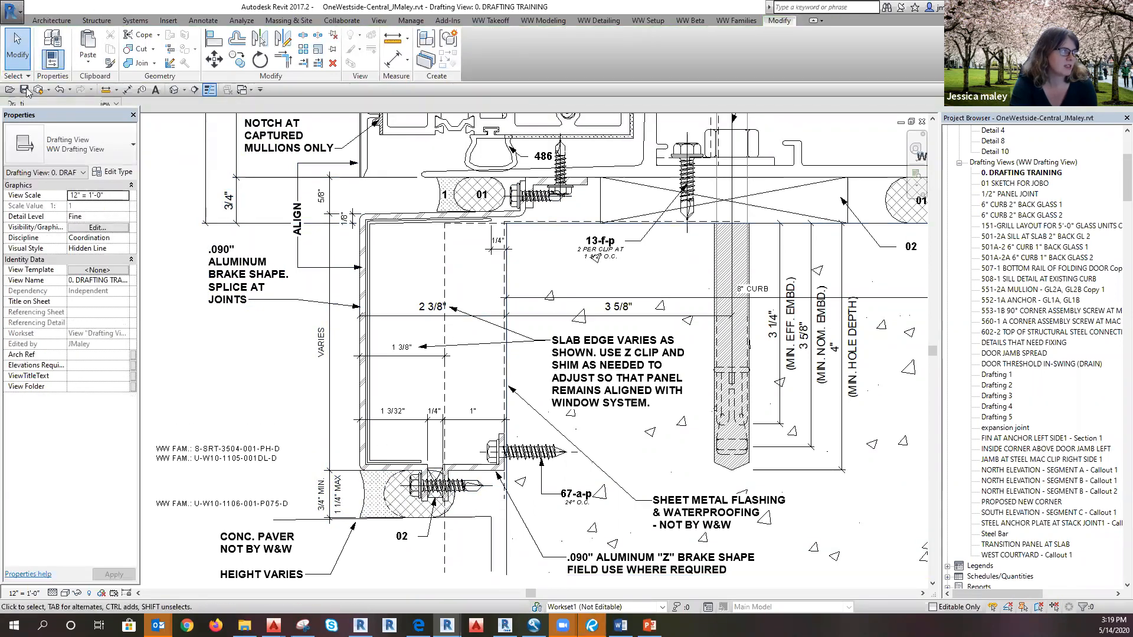
left_click(13, 10)
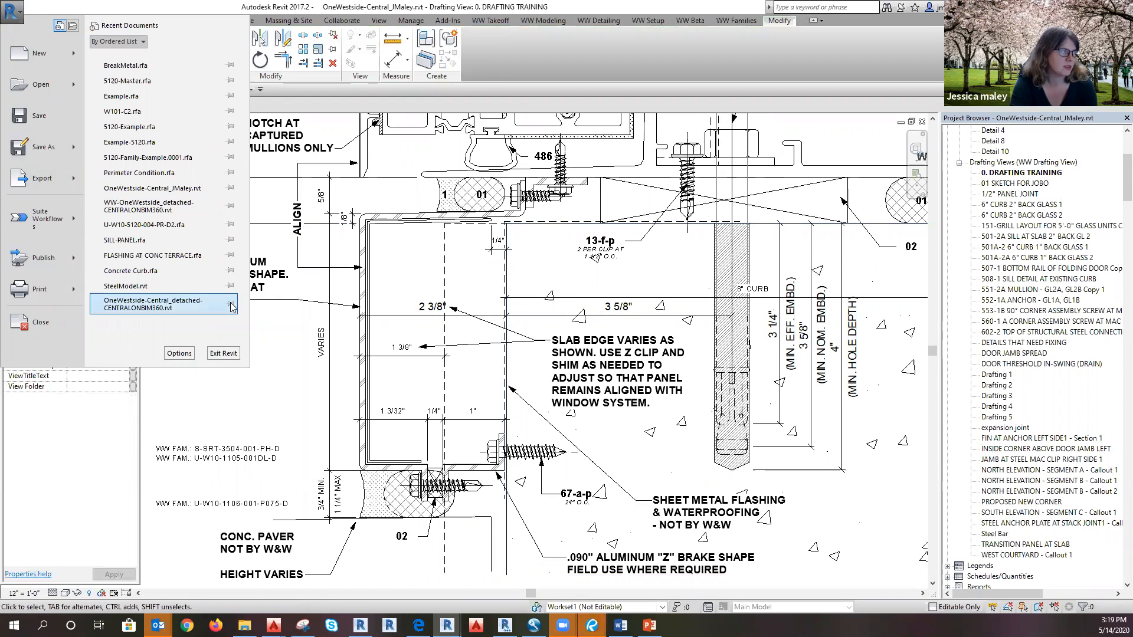
left_click(415, 270)
Step: Measure the upper leg of the aluminum brake shape with an aligned dimension, and return to the BreakMetal family's Ref. Level view
scroll(413, 253, "up", 1)
scroll(412, 244, "up", 1)
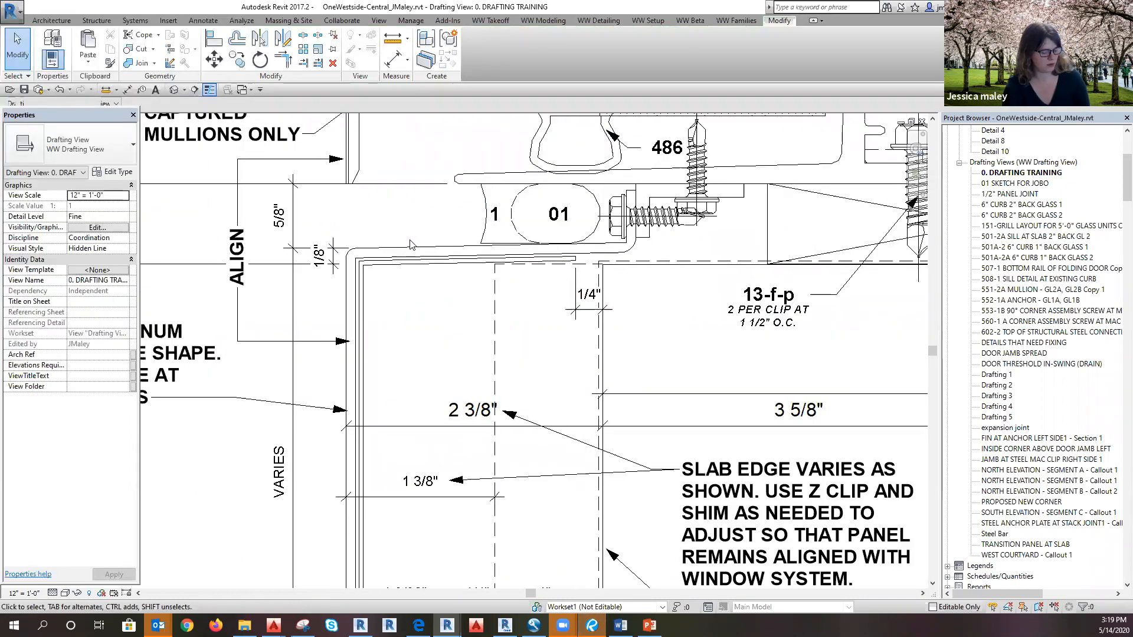
key("d")
key("i")
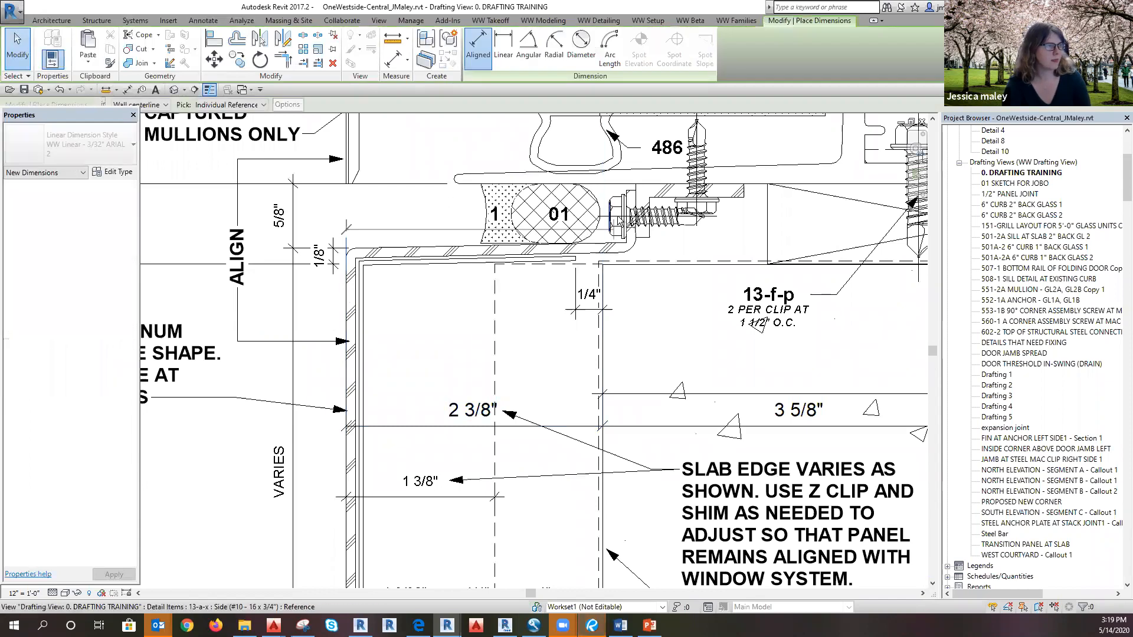
left_click(626, 197)
left_click(629, 337)
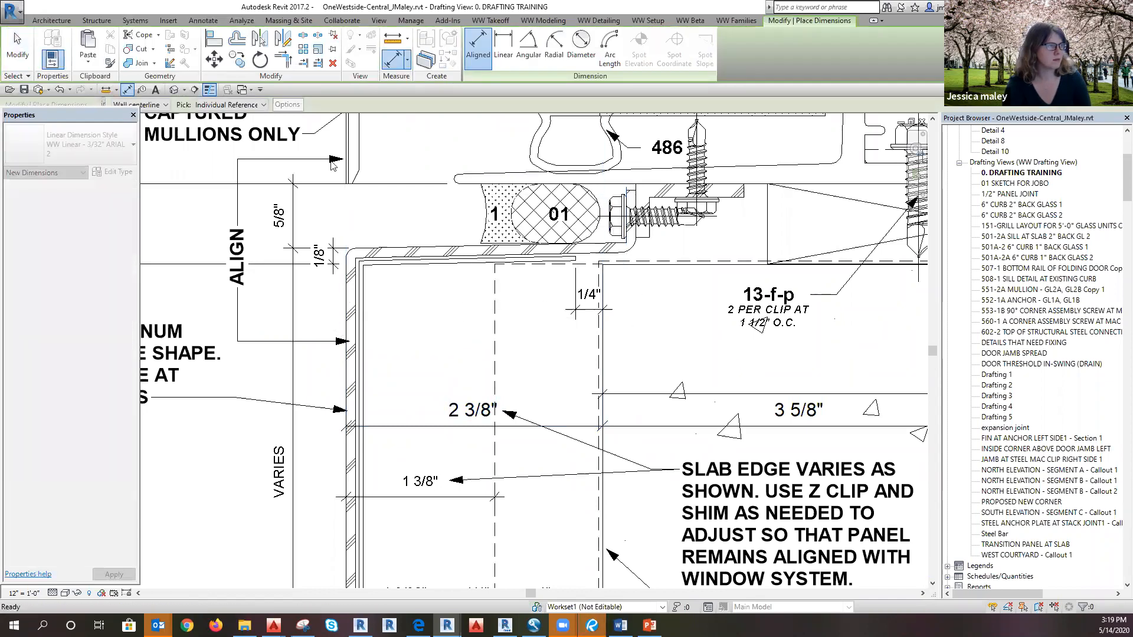
key("Escape")
key("Escape")
left_click(242, 90)
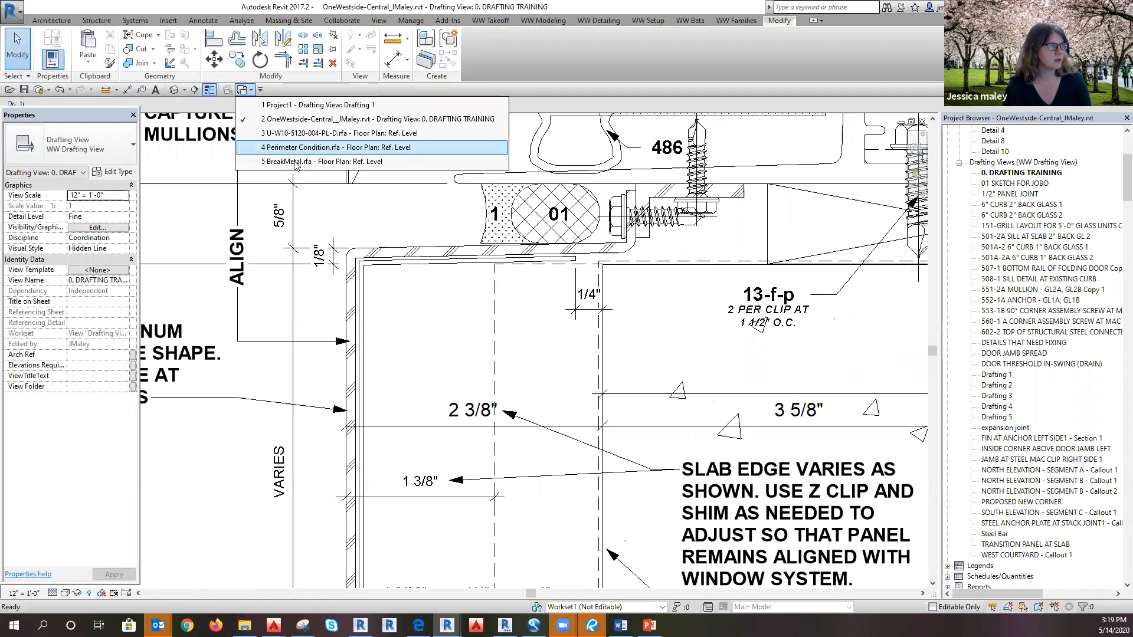
left_click(295, 161)
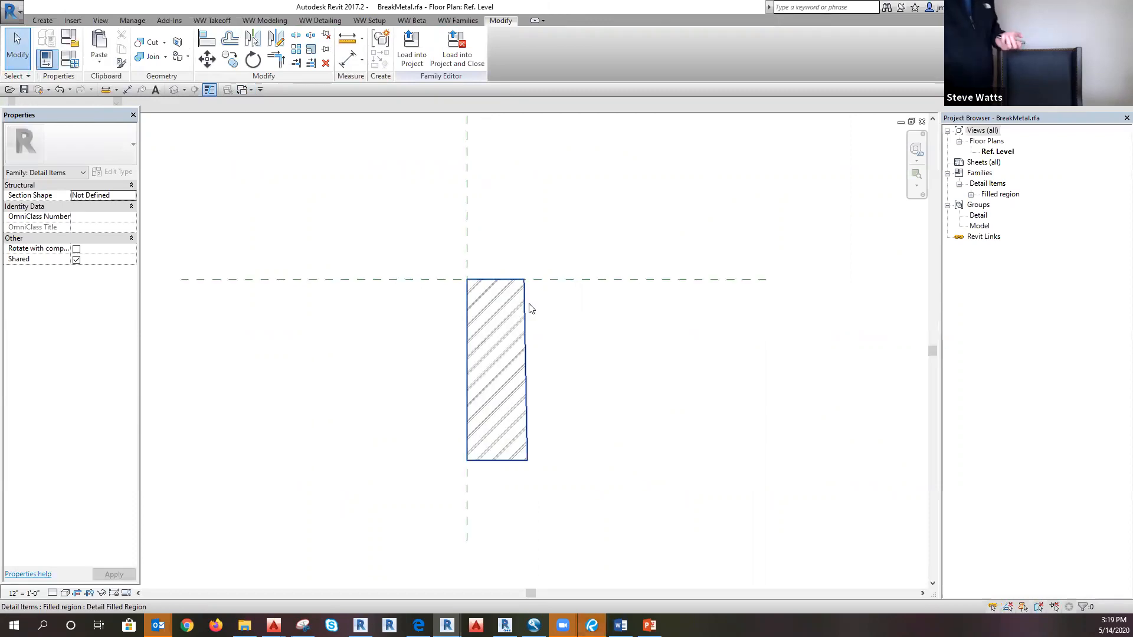
scroll(625, 366, "up", 3)
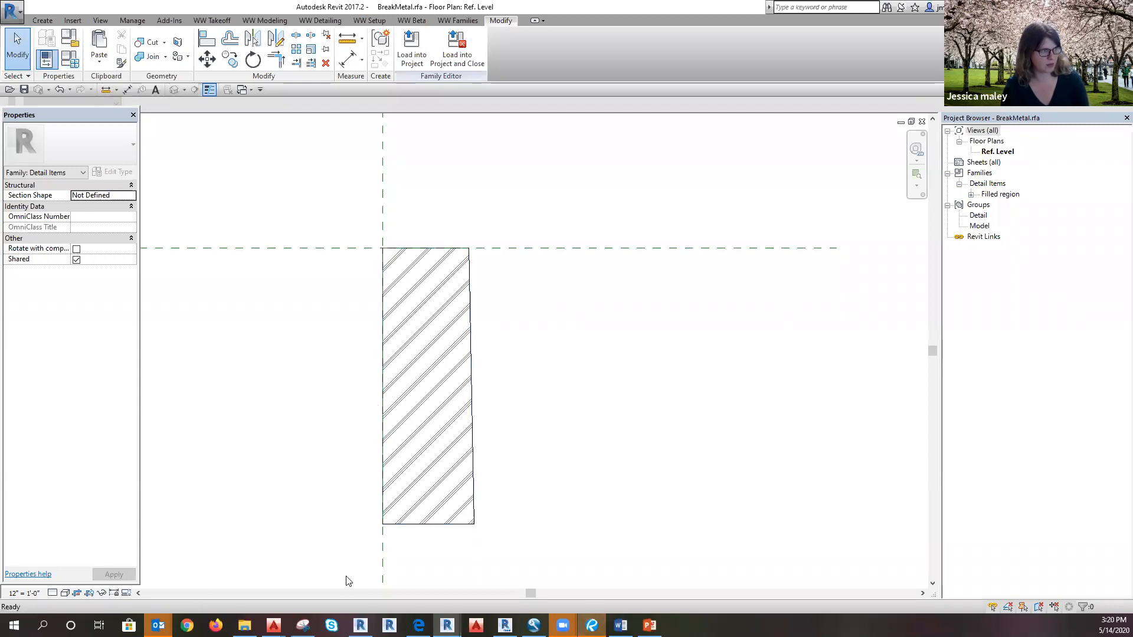
Step: Try to draw a 2 9/16" horizontal detail line rightward from the reference planes' intersection over the filled region
key("l")
key("i")
left_click(383, 248)
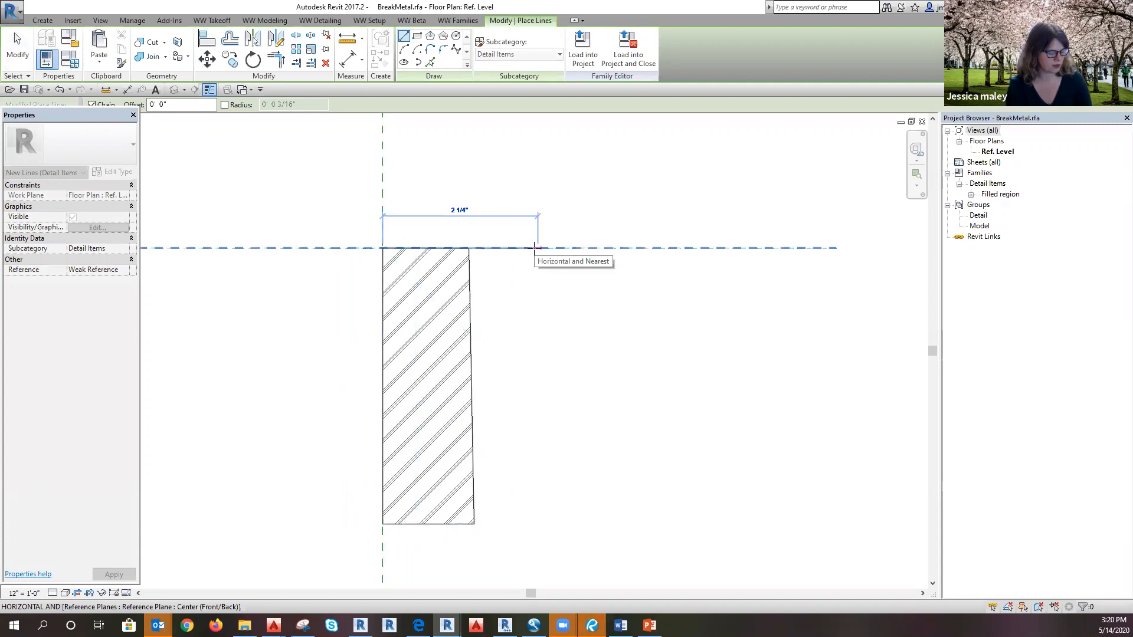
type("2 9")
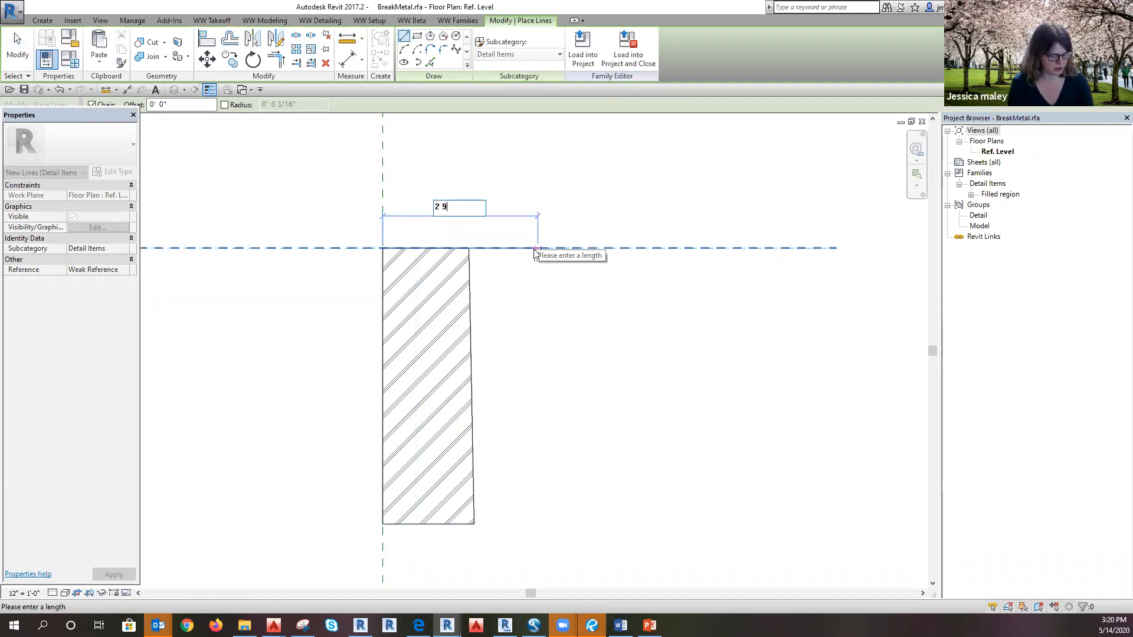
type("/16\"")
key("Return")
key("Escape")
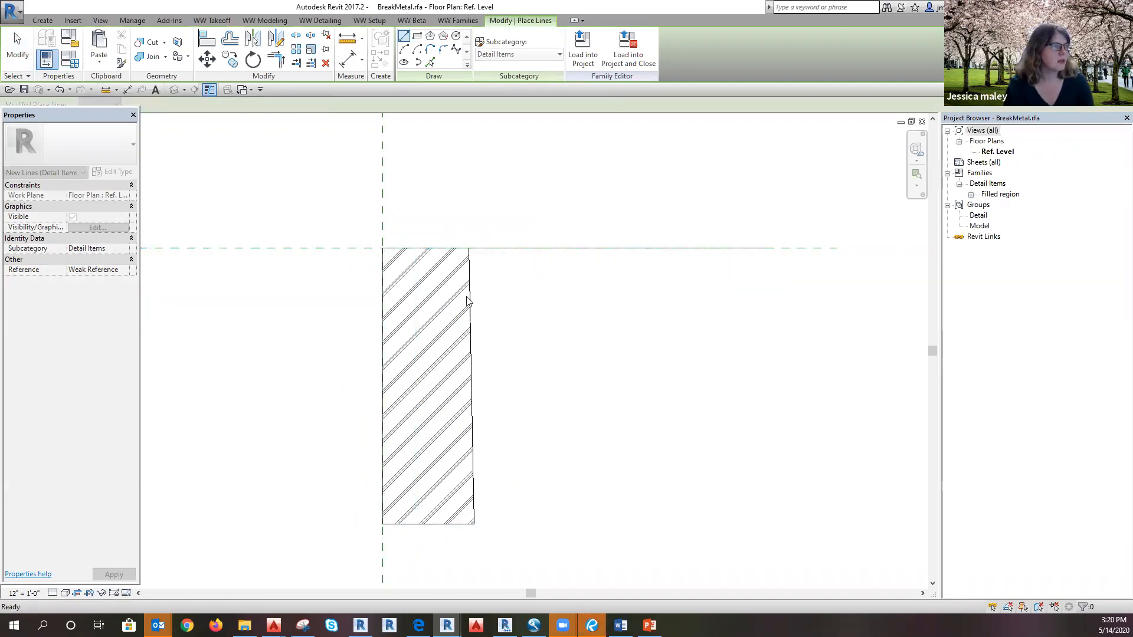
key("Escape")
Step: Delete the filled region and the overlong horizontal line, and redraw that line 2 9/16" long from the reference planes' intersection
left_click(512, 248)
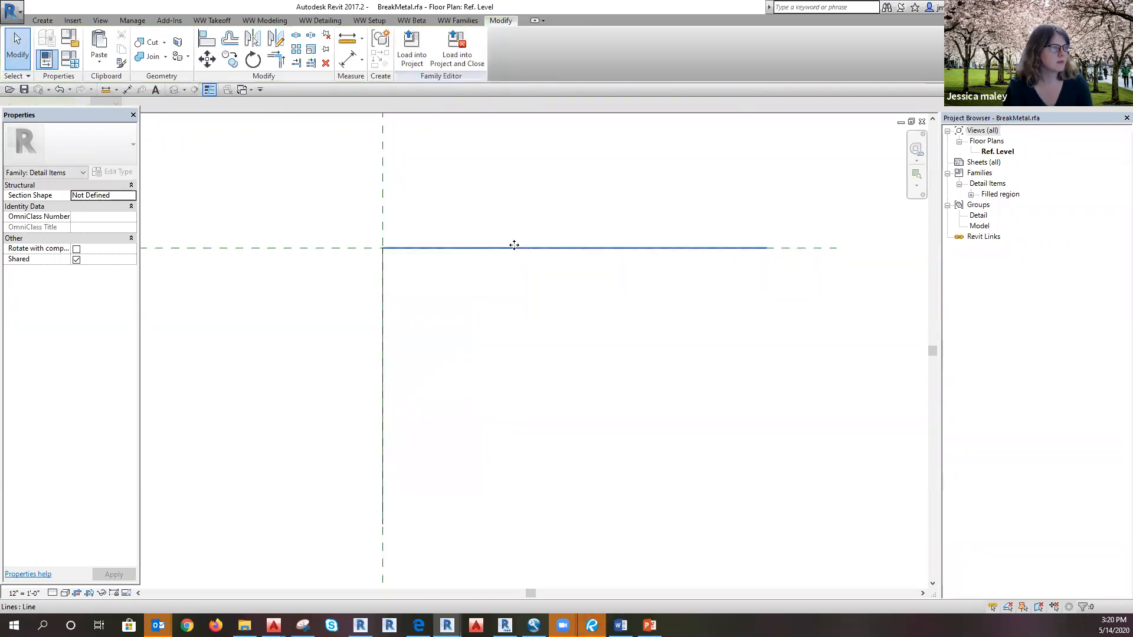
key("Delete")
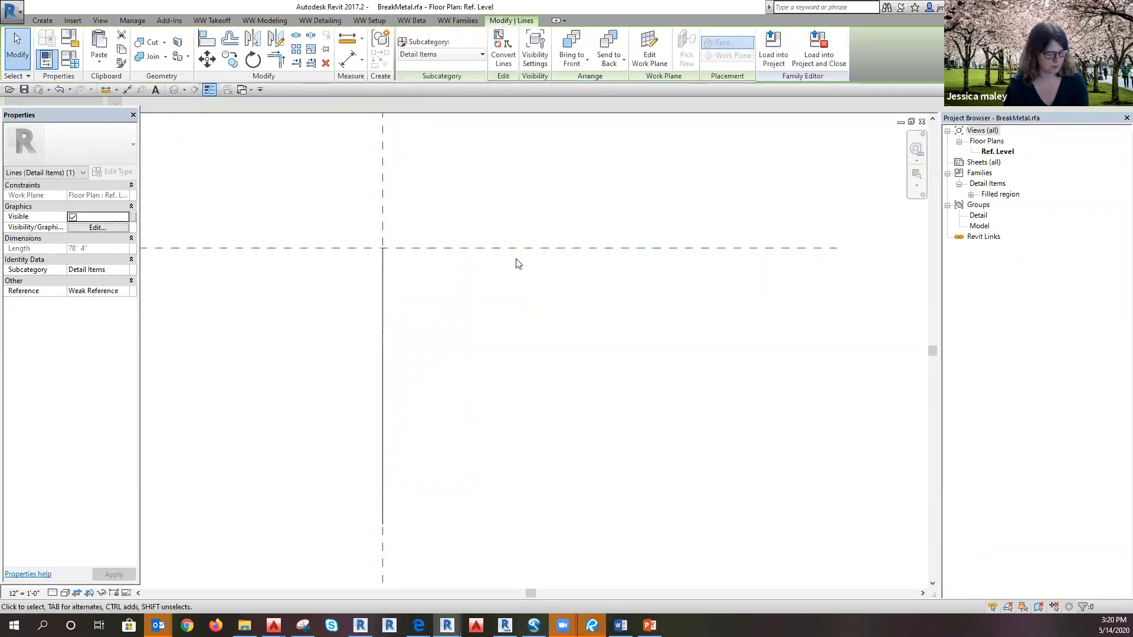
key("i")
left_click(383, 248)
type("2 9/1")
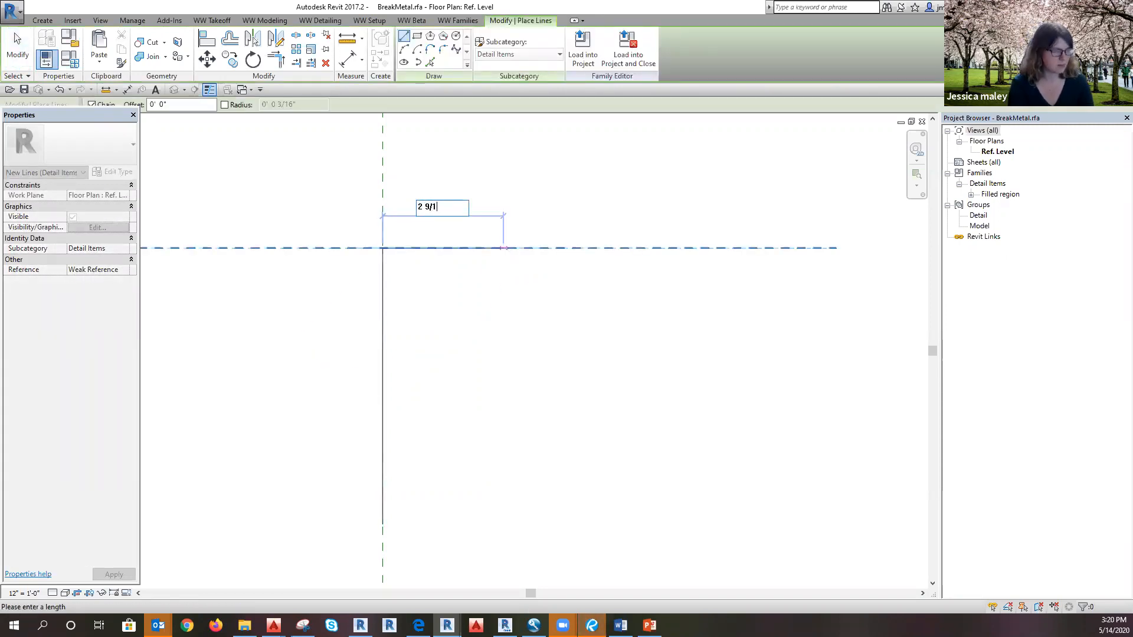
type("6\"")
key("Return")
key("Escape")
key("Escape")
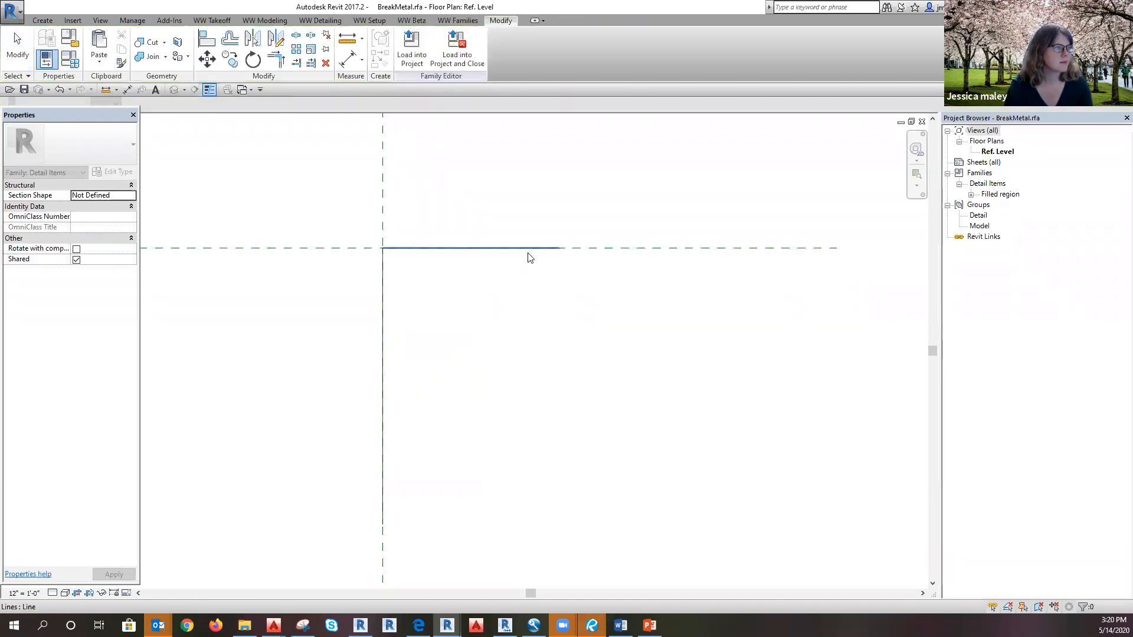
left_click(542, 255)
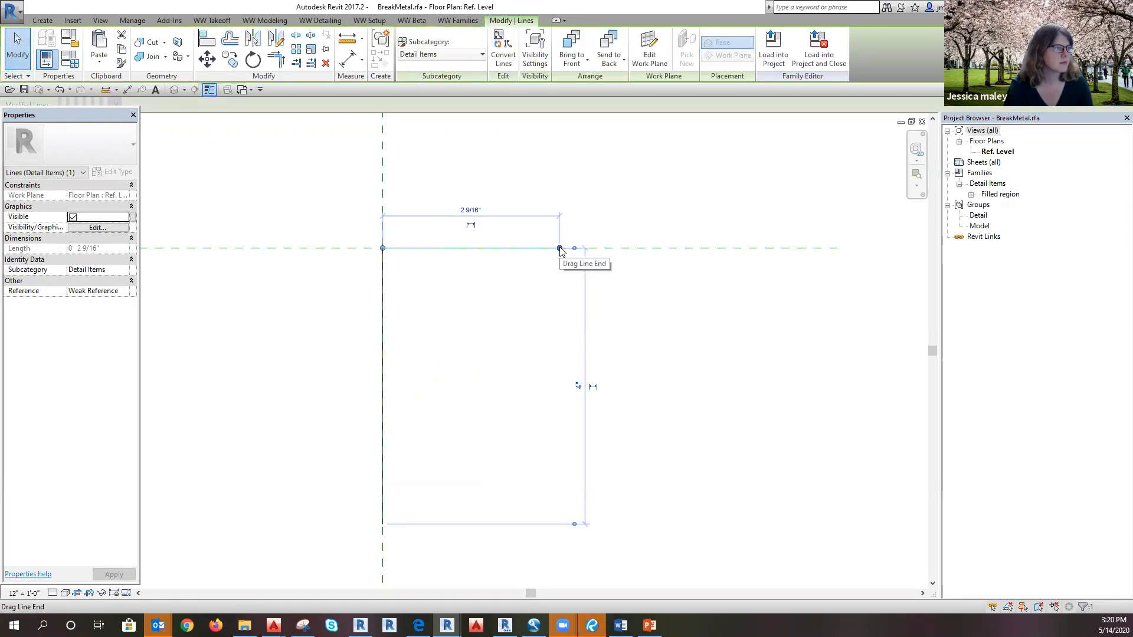
left_click_drag(560, 248, 559, 237)
key("Escape")
Step: Draw a 1/4" vertical detail line upward from the right end of the 2 9/16" horizontal line
scroll(548, 229, "up", 2)
key("l")
key("i")
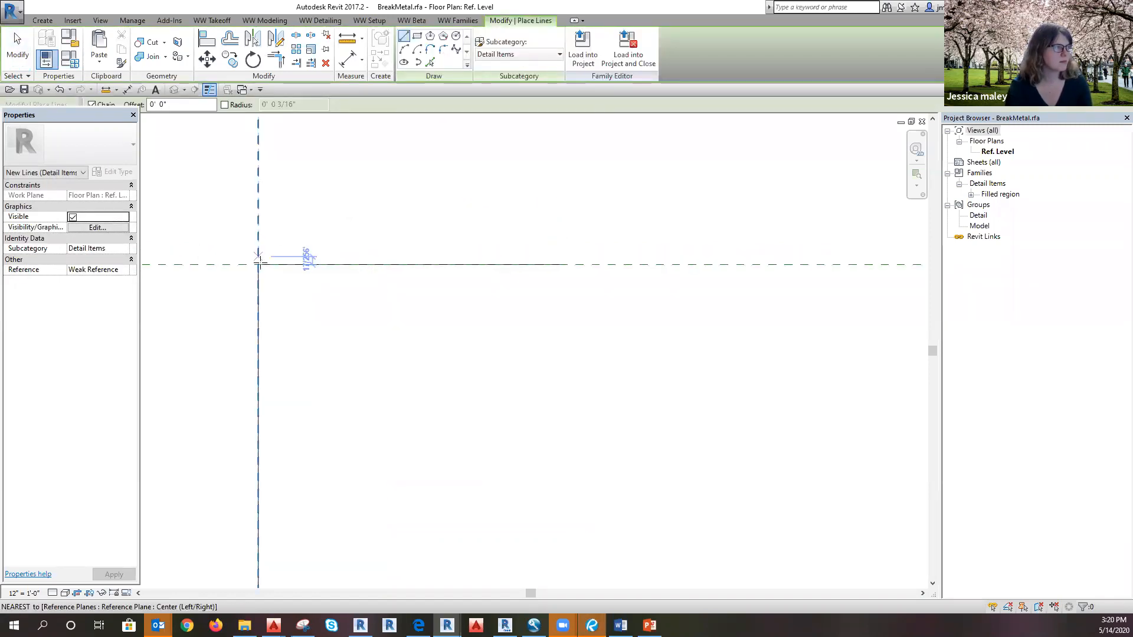
left_click(568, 264)
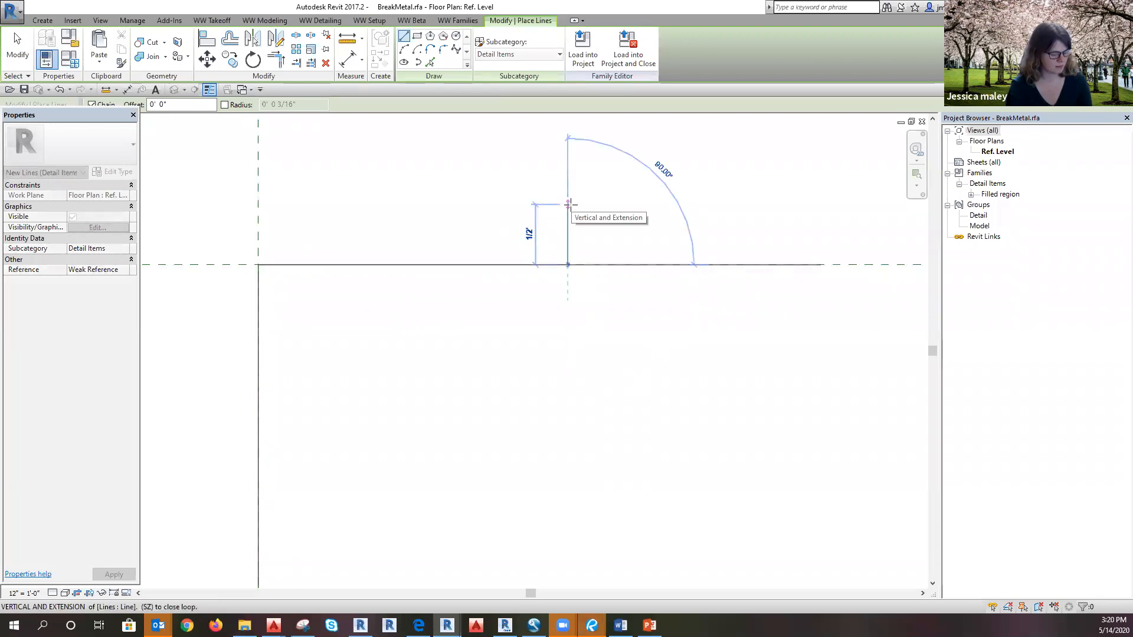
type("1/4")
key("Return")
key("Escape")
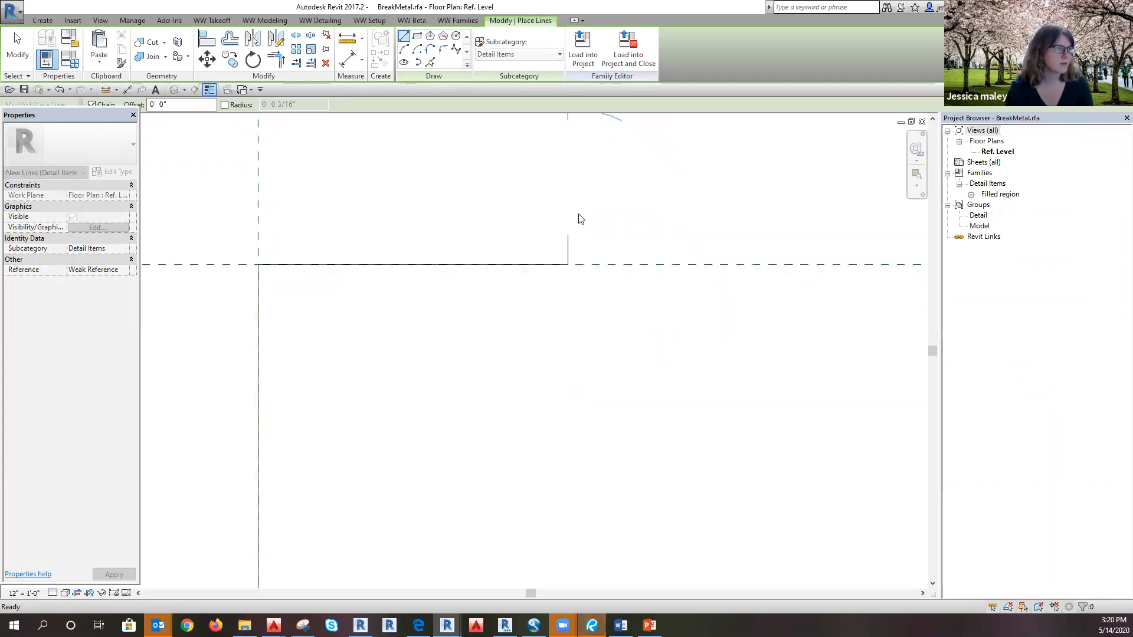
Step: Draw a long horizontal detail line leftward from the top of the 1/4" vertical line, past the vertical reference plane
left_click(568, 235)
type("1")
key("Return")
key("Escape")
left_click(568, 235)
scroll(732, 302, "down", 4)
scroll(461, 284, "up", 2)
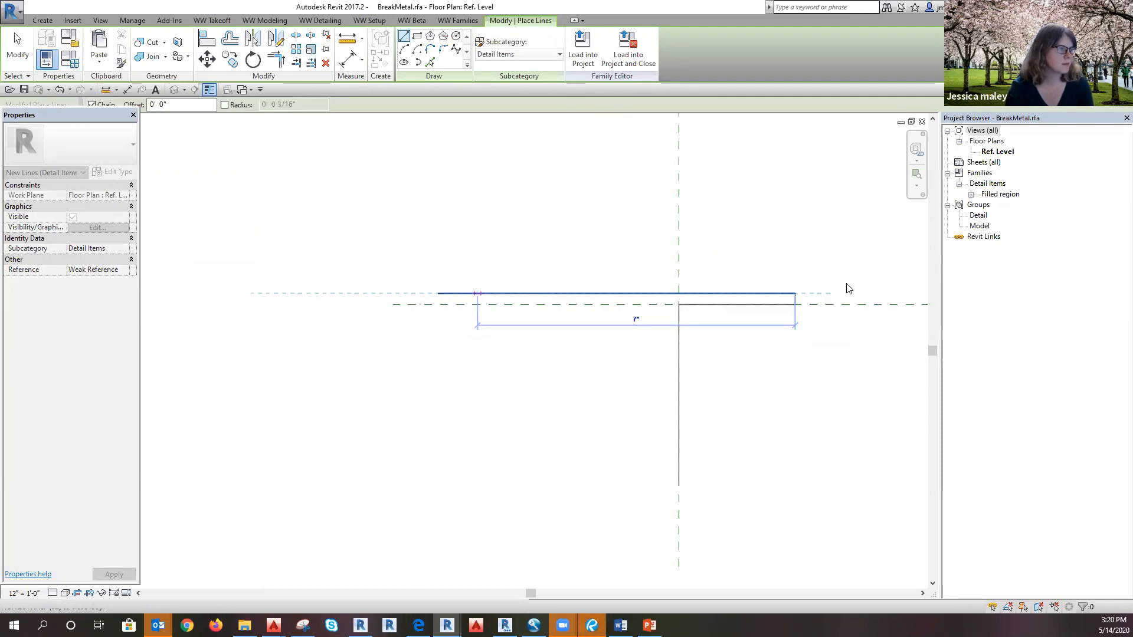
key("Escape")
key("Escape")
scroll(849, 285, "up", 2)
left_click(461, 316)
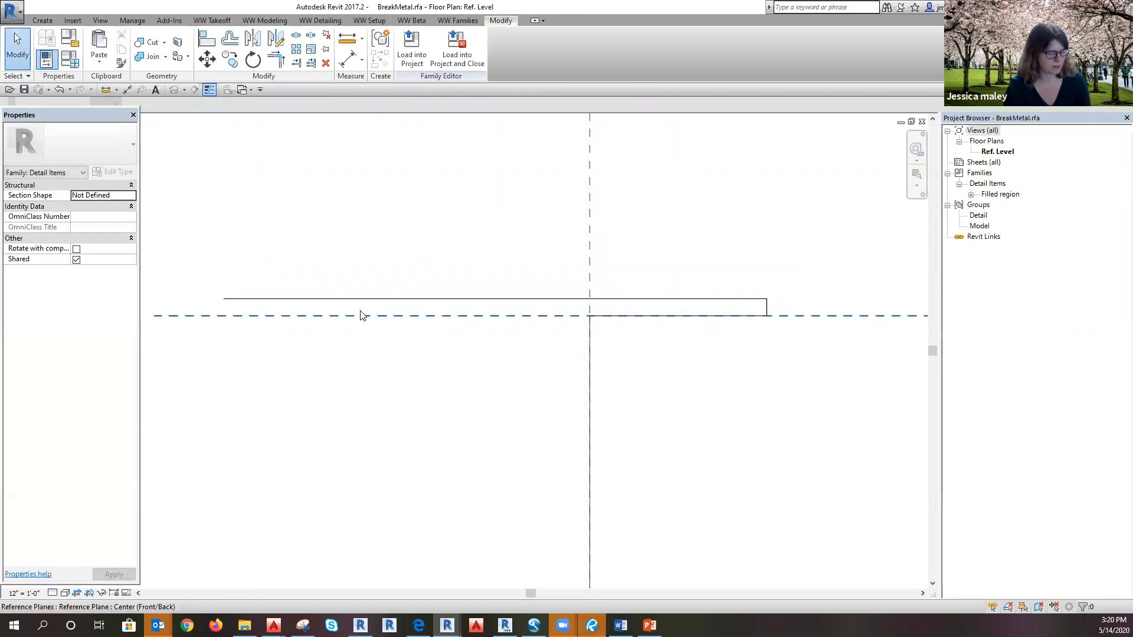
key("l")
key("i")
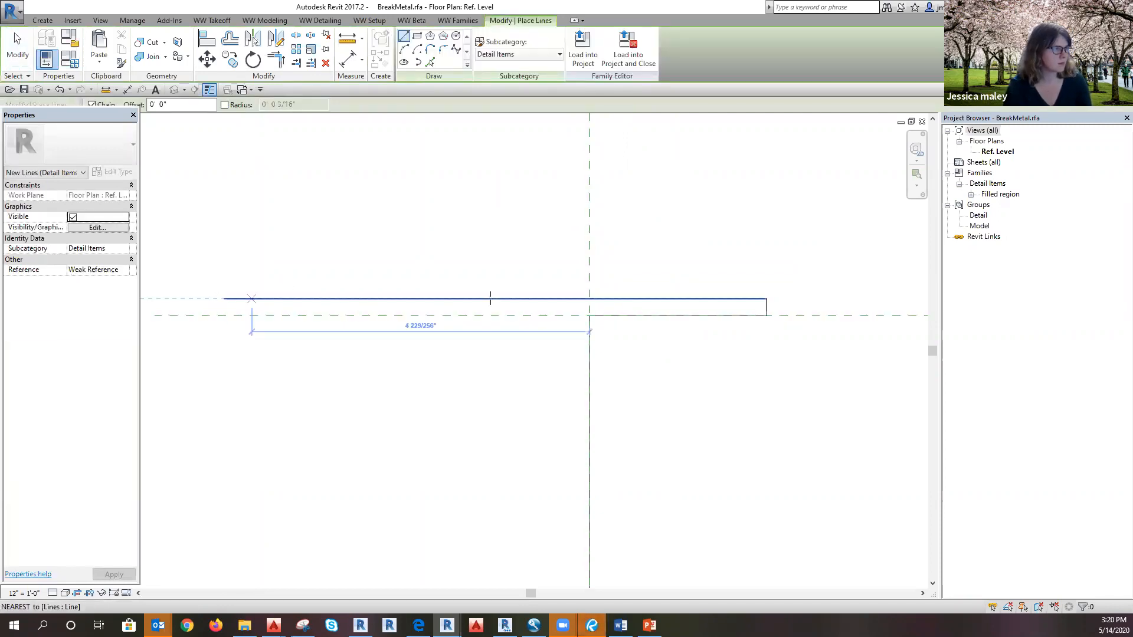
key("Escape")
key("Escape")
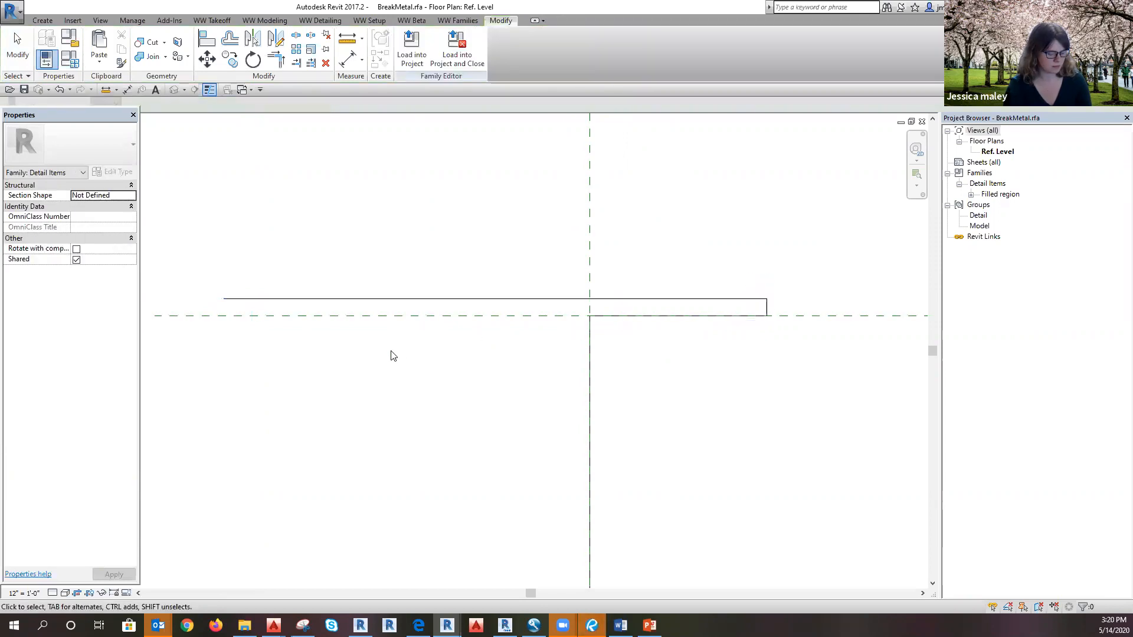
Step: Try another detail line along the 2 9/16" line, and delete the 1/4" vertical line and the long horizontal line above
key("l")
key("i")
left_click(590, 316)
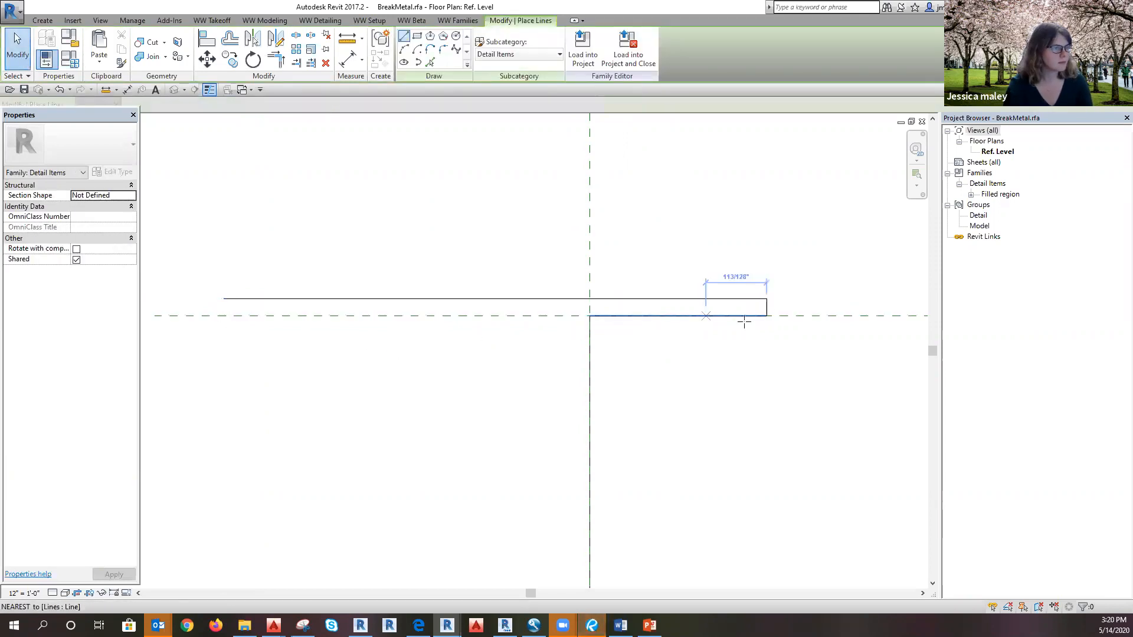
left_click(766, 315)
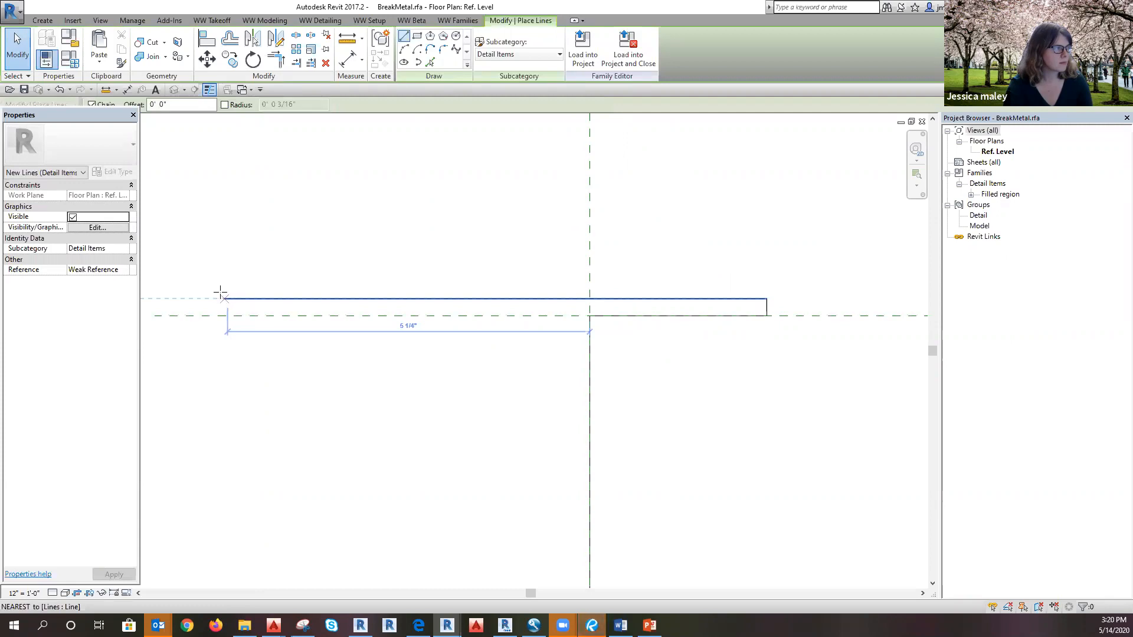
key("Escape")
key("Escape")
left_click(757, 324)
key("Delete")
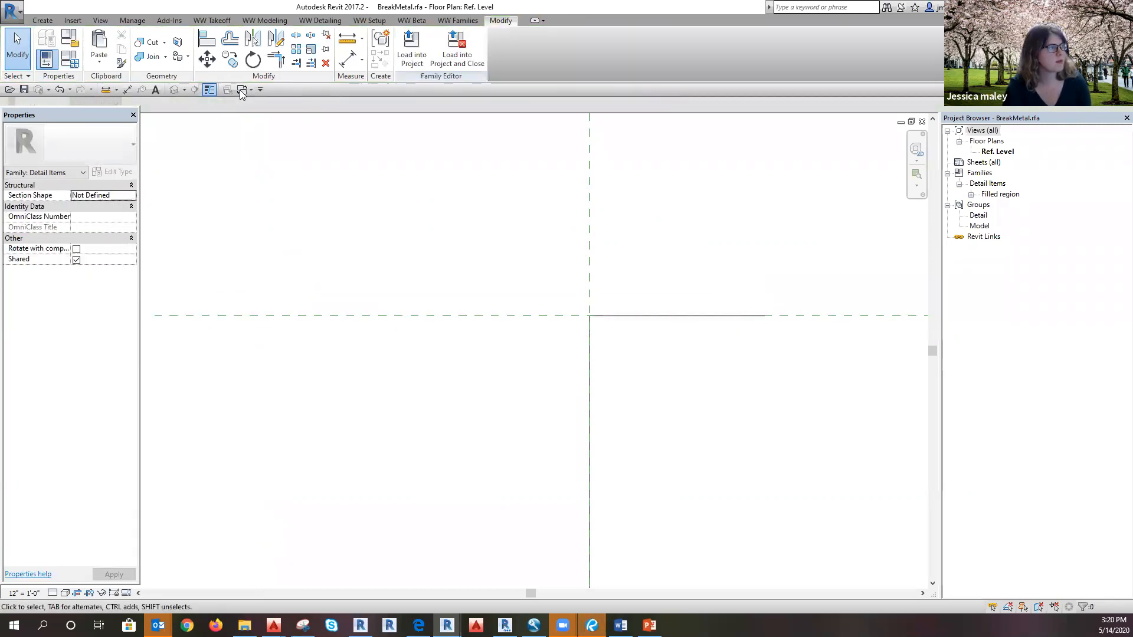
Step: Switch to the OneWestside-Central project's 0. DRAFTING TRAINING view and try dimensioning the sloped top edge of the aluminum brake shape
left_click(250, 90)
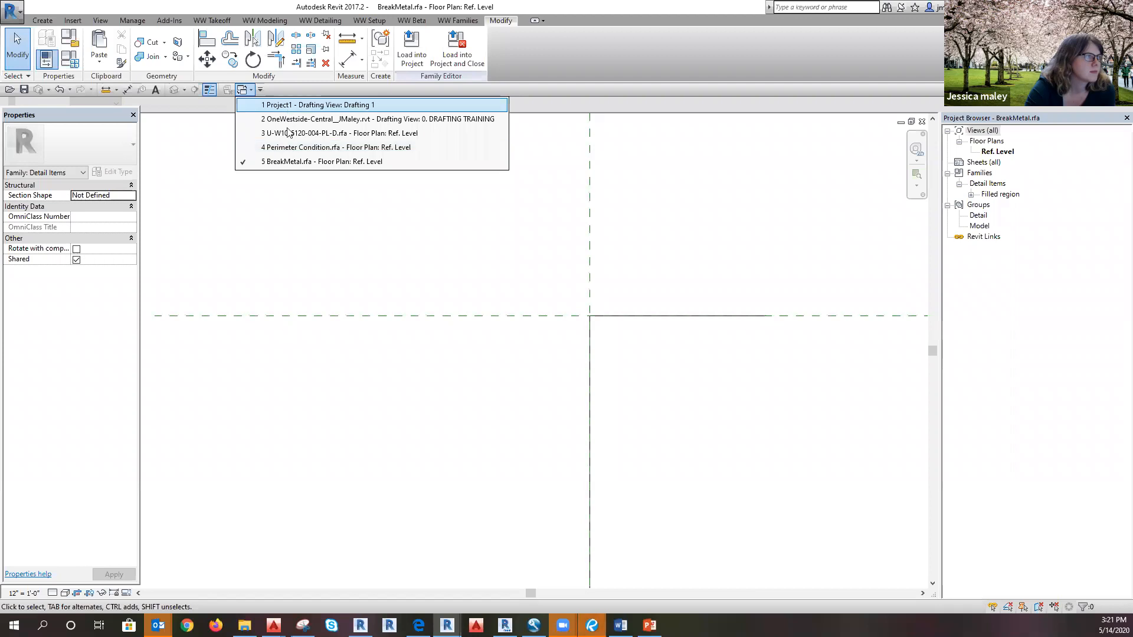
left_click(301, 119)
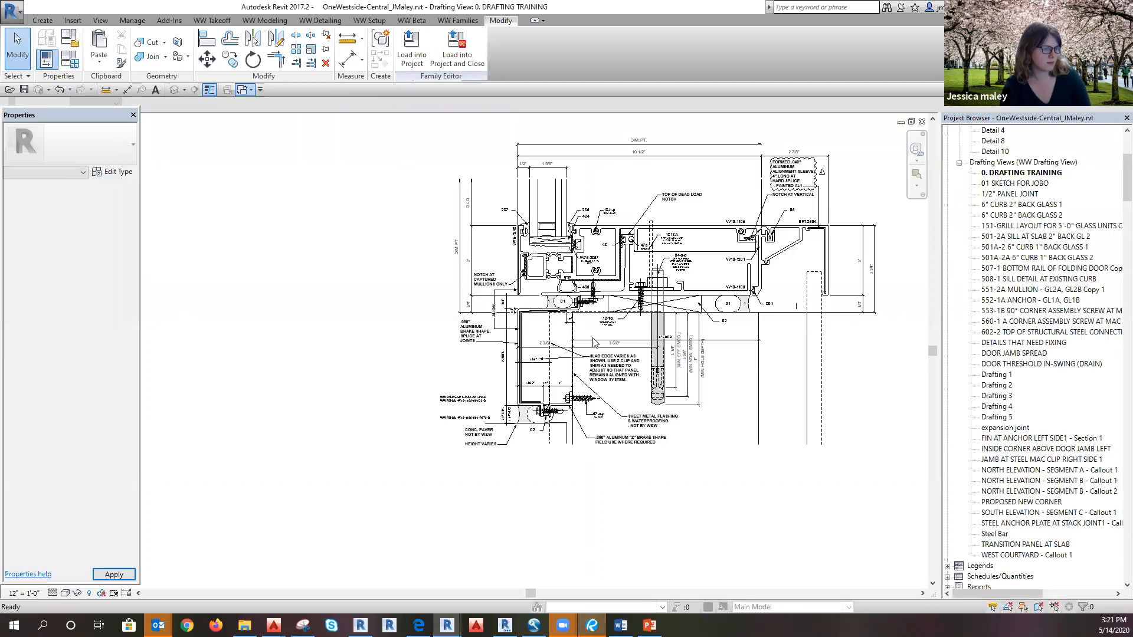
scroll(527, 298, "up", 5)
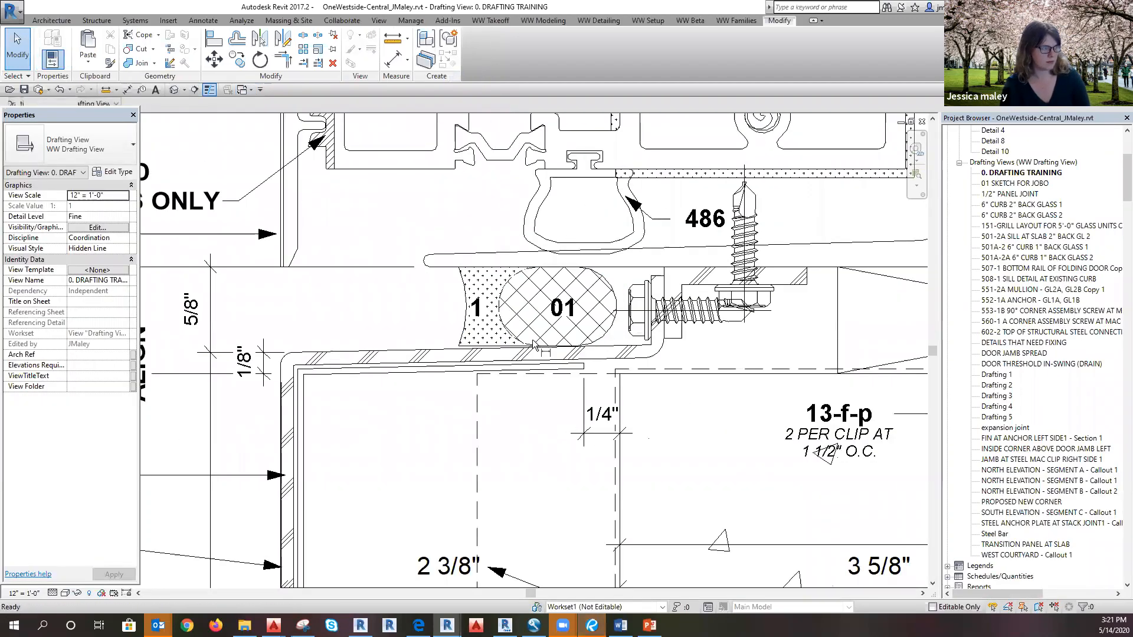
key("i")
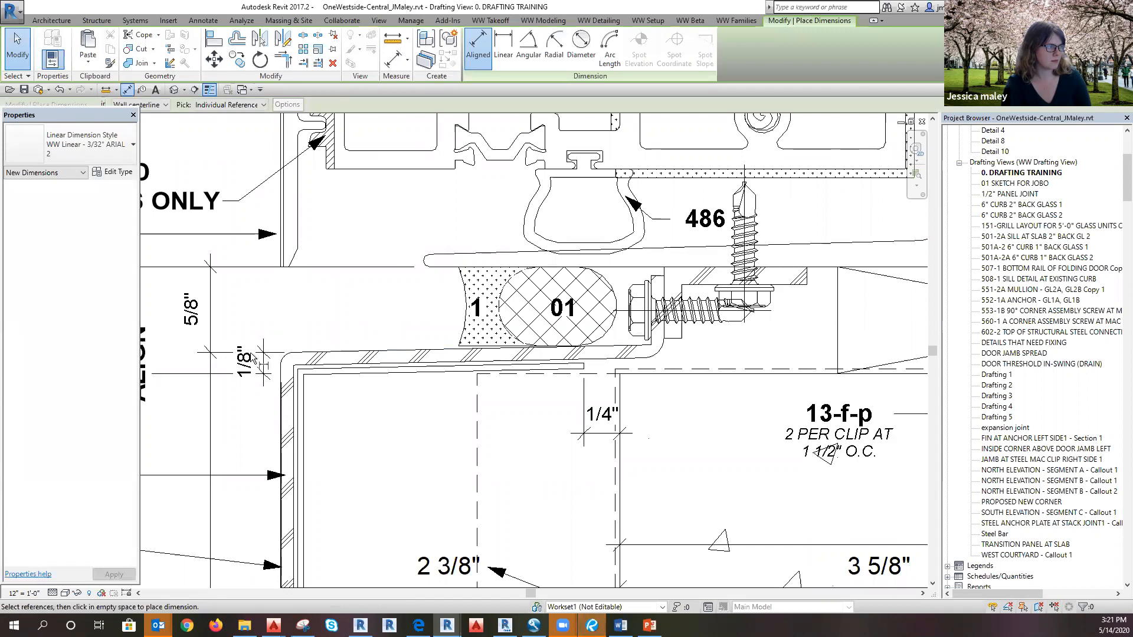
left_click(638, 352)
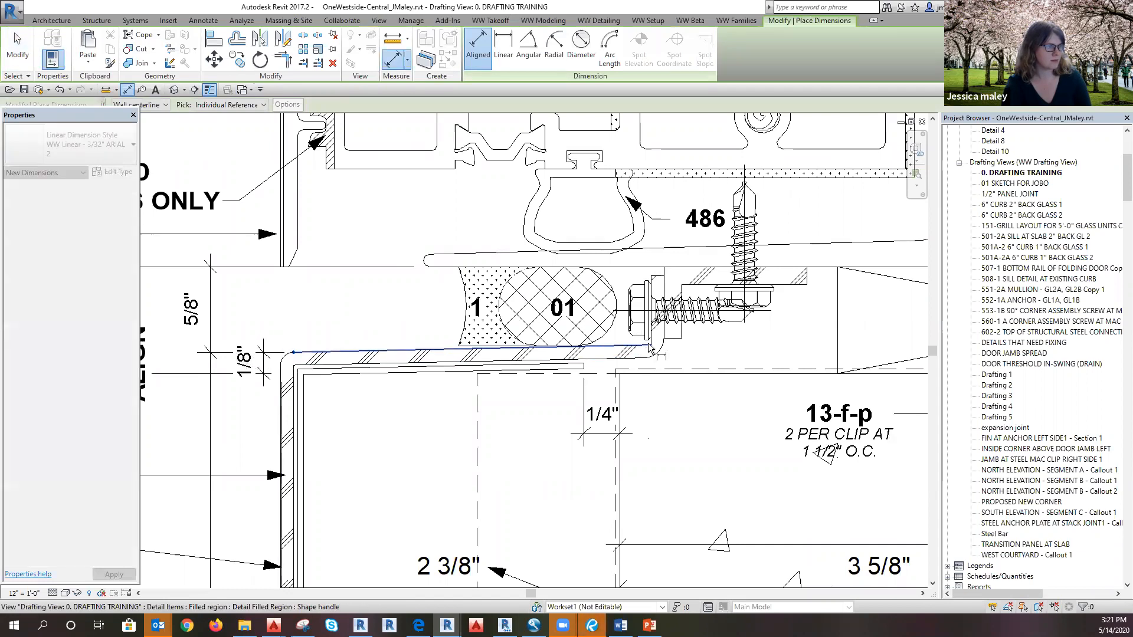
left_click(651, 346)
scroll(236, 361, "up", 1)
key("Escape")
scroll(236, 361, "down", 1)
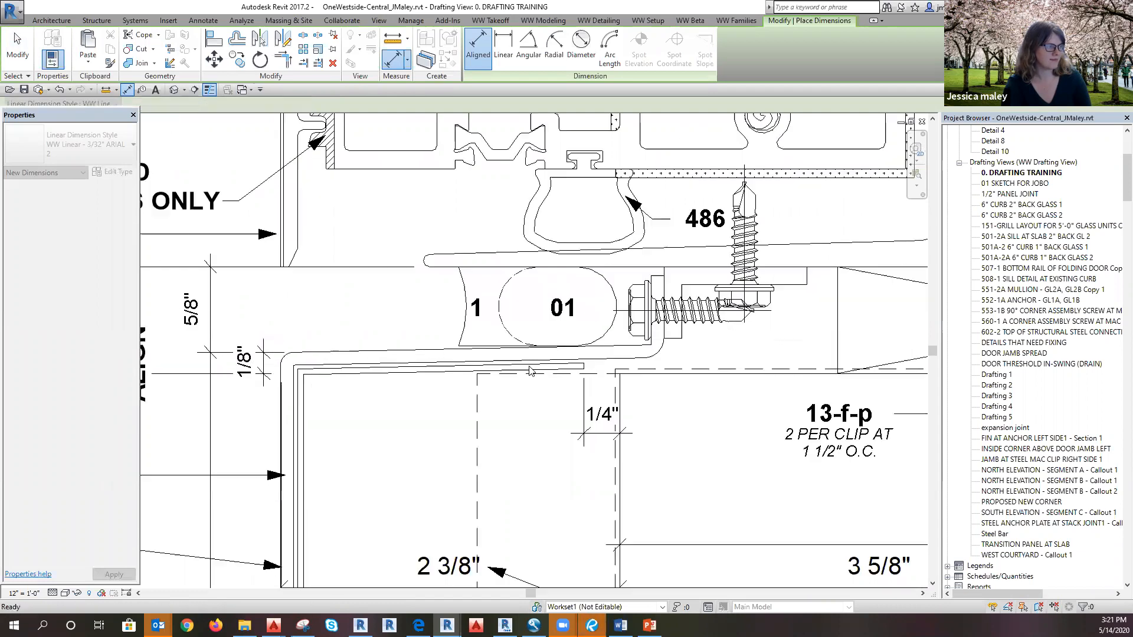
key("Escape")
scroll(481, 365, "up", 1)
Step: Draw a horizontal detail line rightward from the left endpoint of the brake shape's sloped top edge, past its upturned leg
key("d")
key("l")
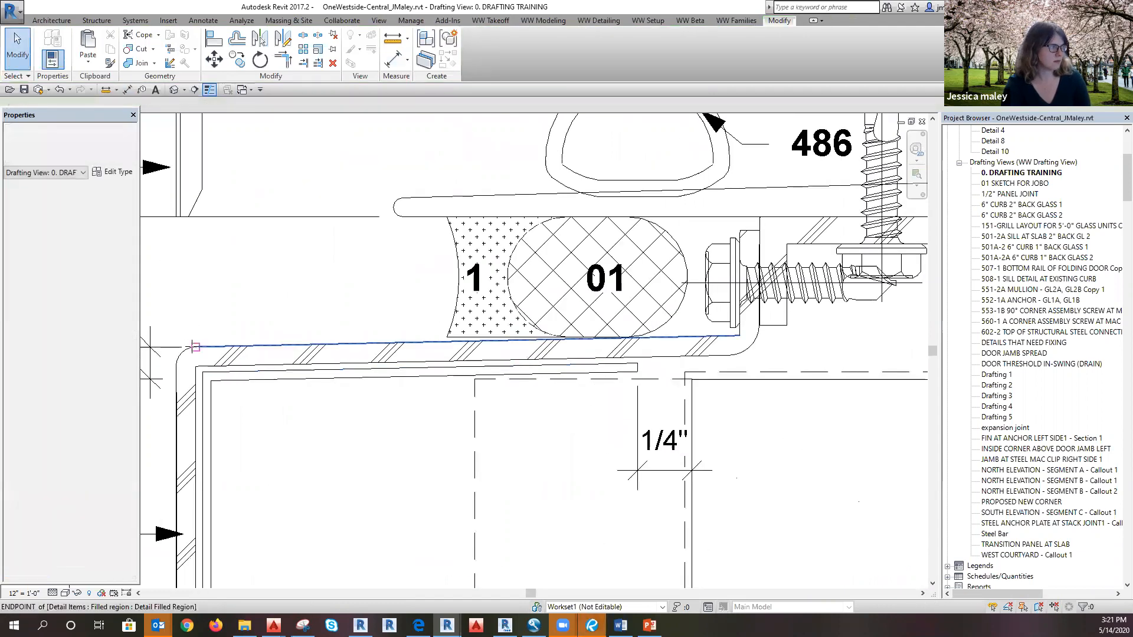
left_click(195, 347)
left_click(813, 361)
key("Escape")
key("Escape")
Step: Measure the rise from the horizontal detail line to the right end of the brake shape's sloped top edge
key("d")
key("i")
key("Tab")
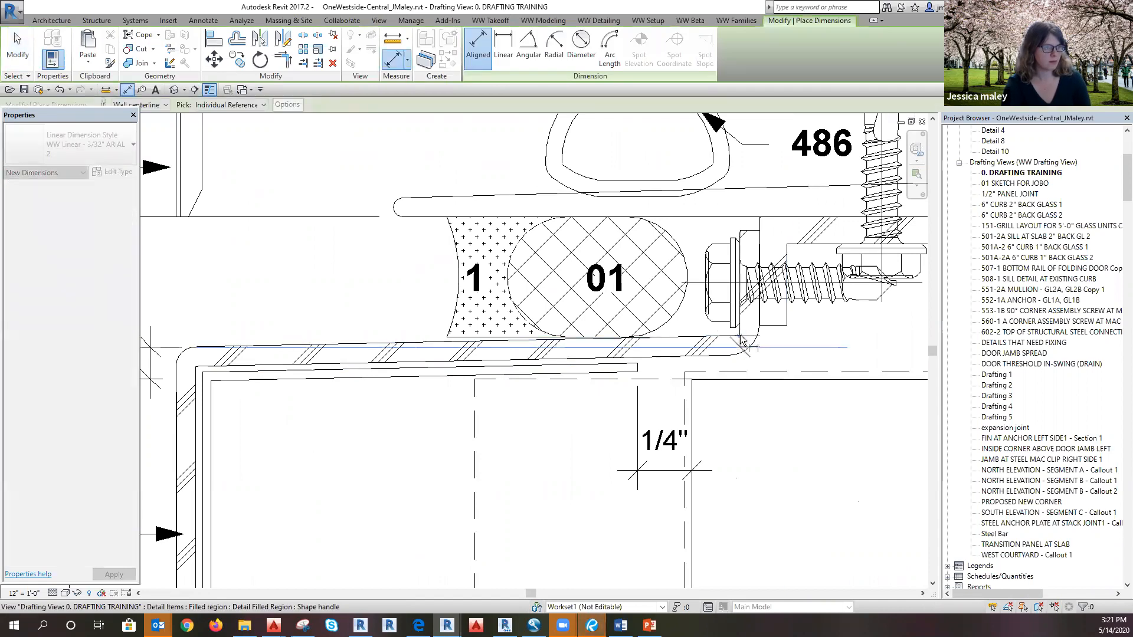
left_click(738, 337)
key("Escape")
key("Escape")
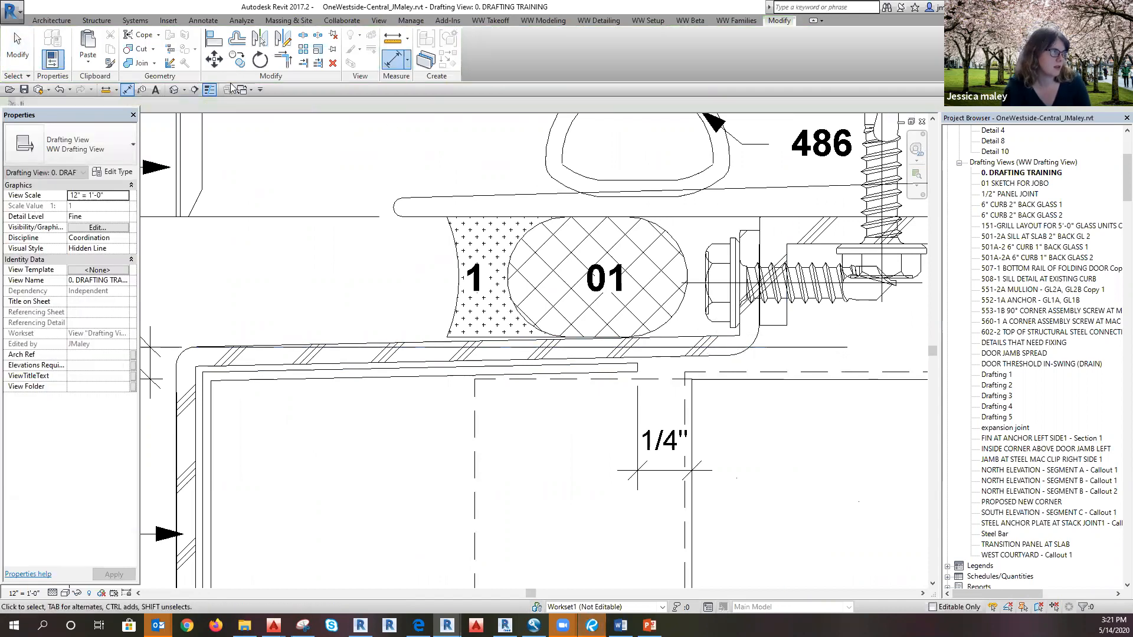
Step: Return to the BreakMetal.rfa Ref. Level view and draw a 1/16" vertical line upward from the horizontal line's right end
left_click(250, 94)
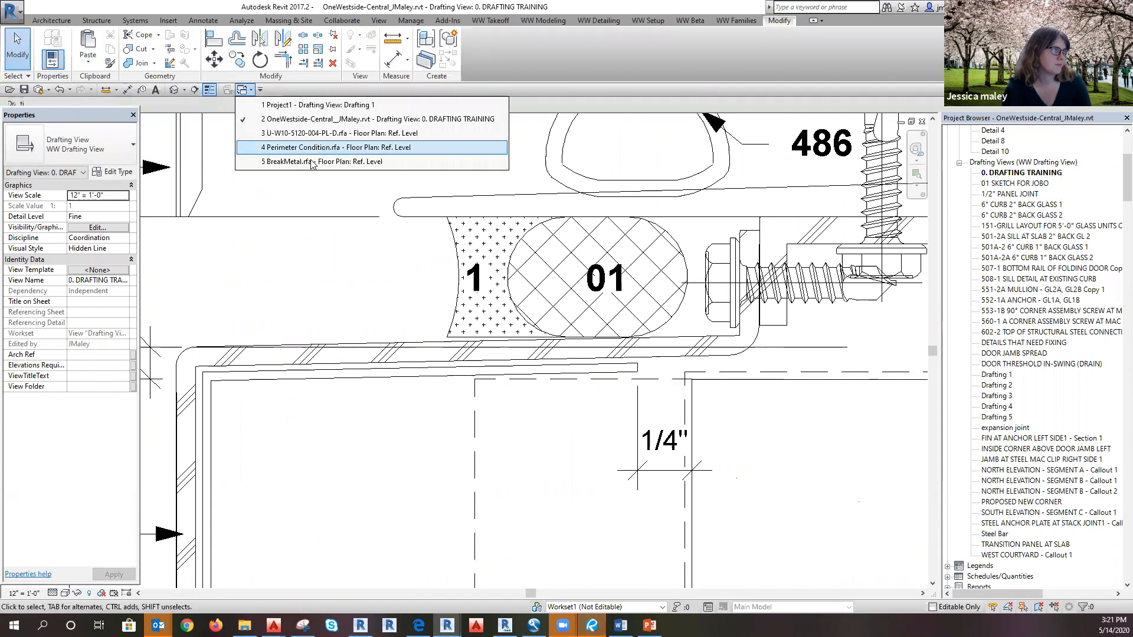
left_click(327, 163)
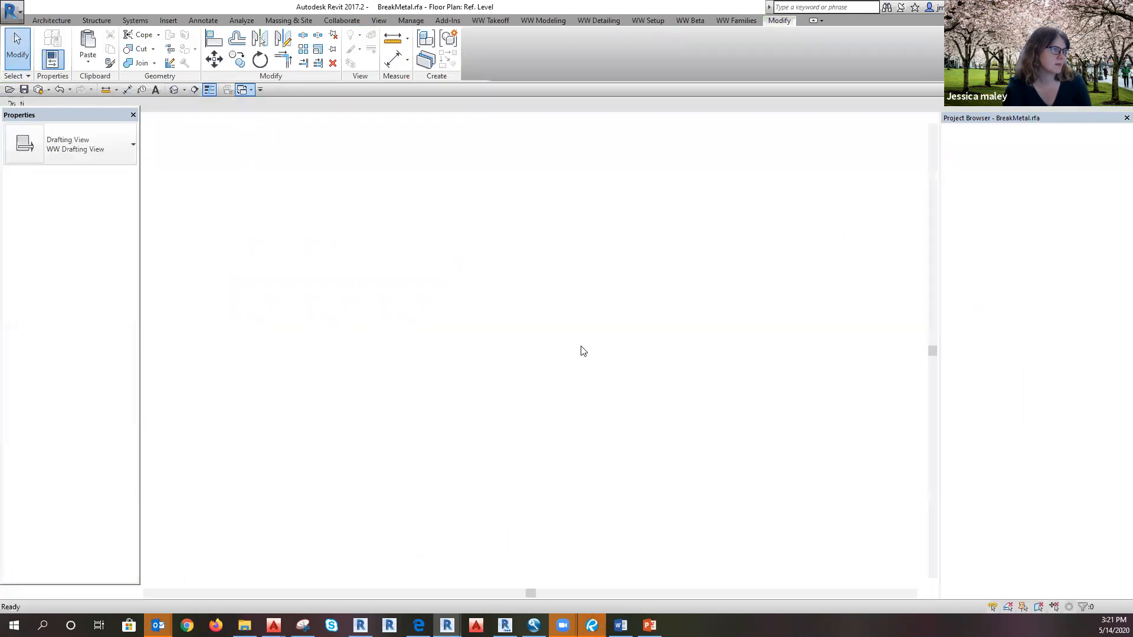
scroll(576, 342, "up", 10)
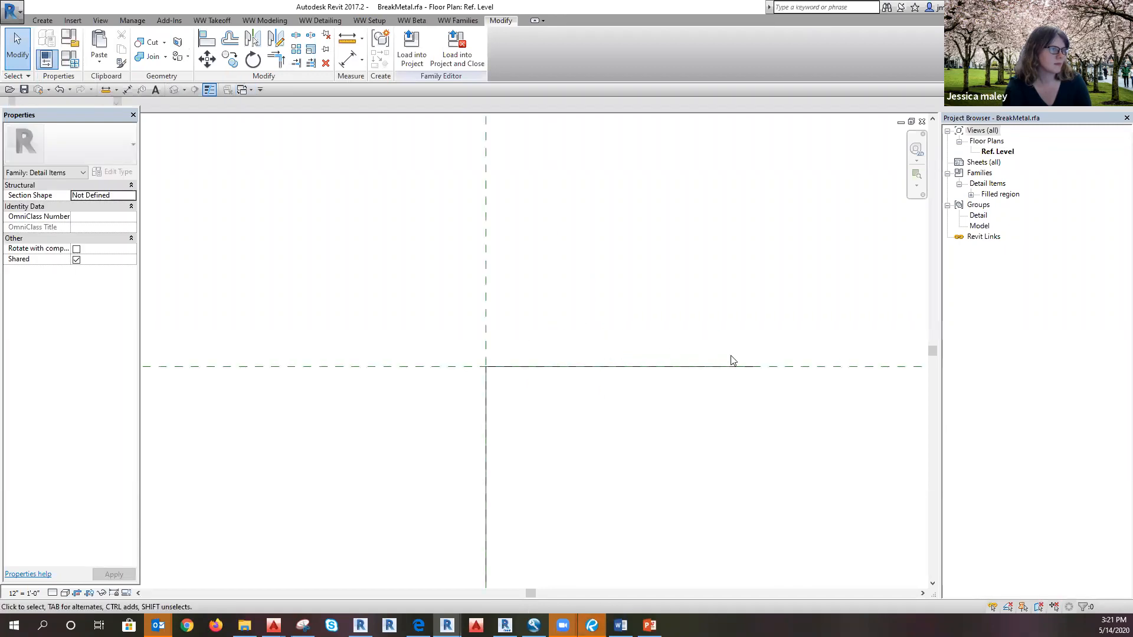
key("l")
key("i")
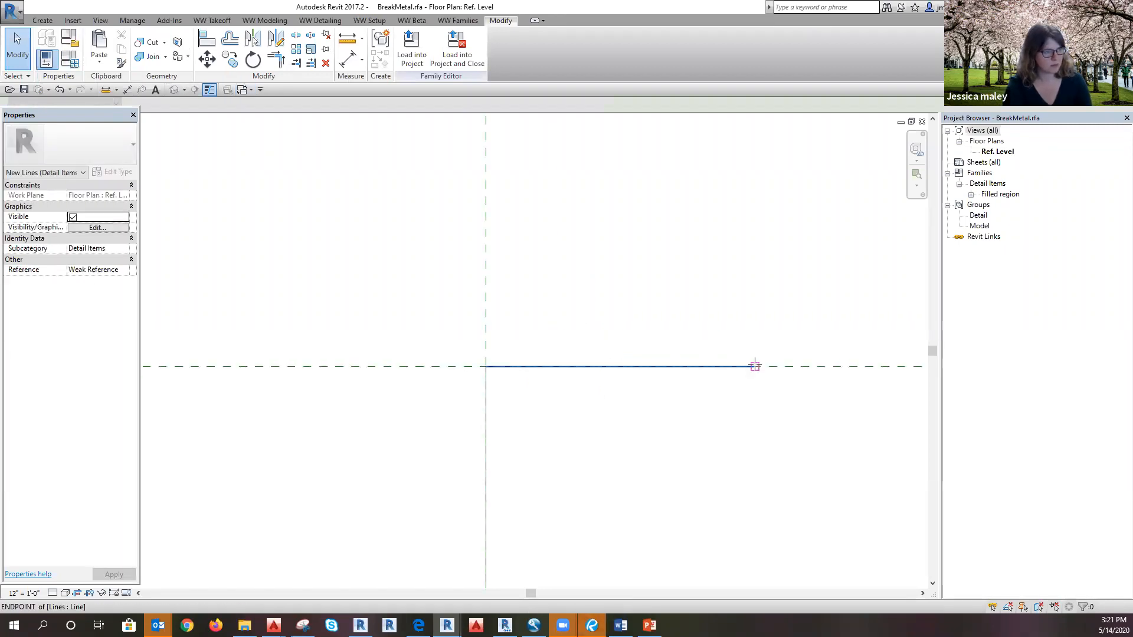
left_click(754, 366)
type("1/16")
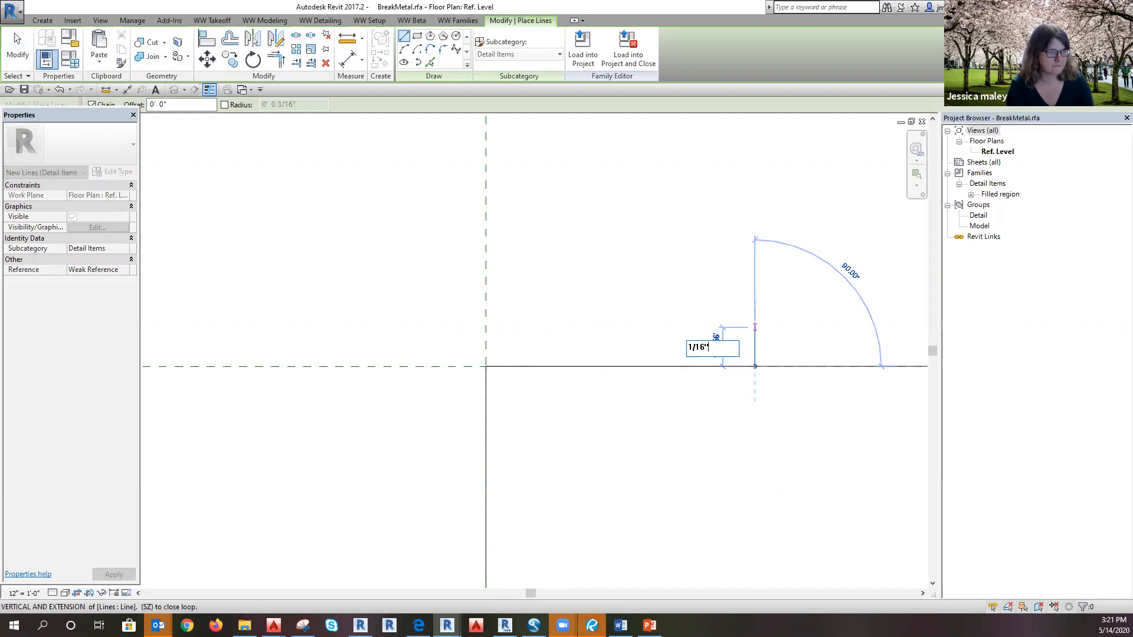
key("Return")
key("Escape")
Step: Draw a sloped detail line from the reference planes' intersection to the top of the 1/16" vertical line
left_click(486, 366)
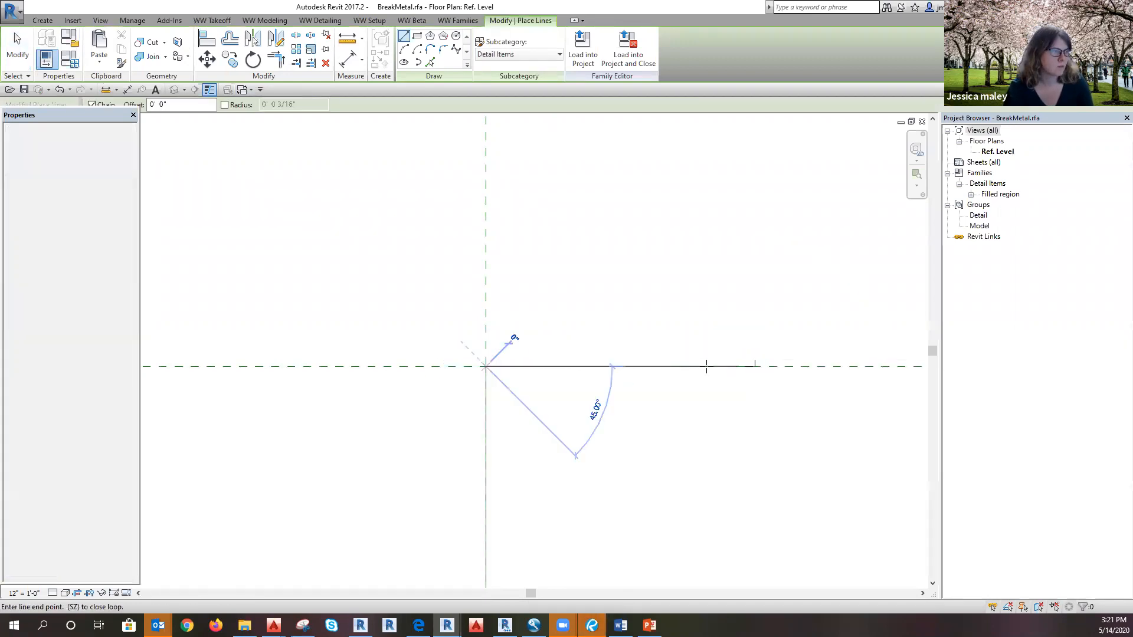
left_click(755, 359)
scroll(755, 359, "up", 2)
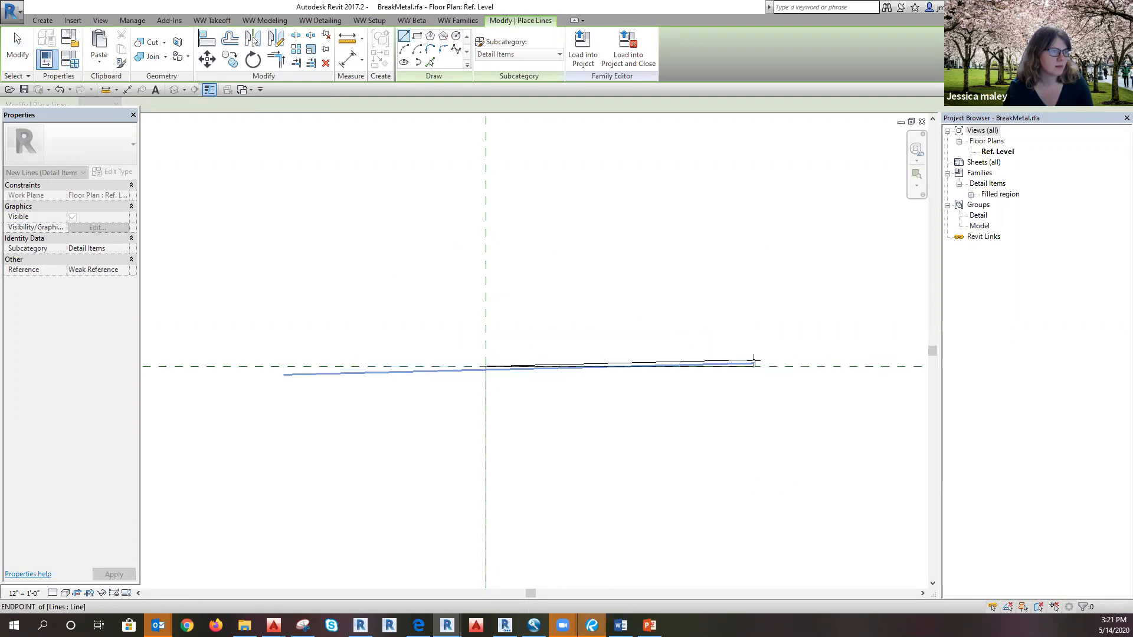
Step: Draw a 5/8" vertical line upward from the sloped line's right end, and remove the horizontal and 1/16" helper lines
type("5/")
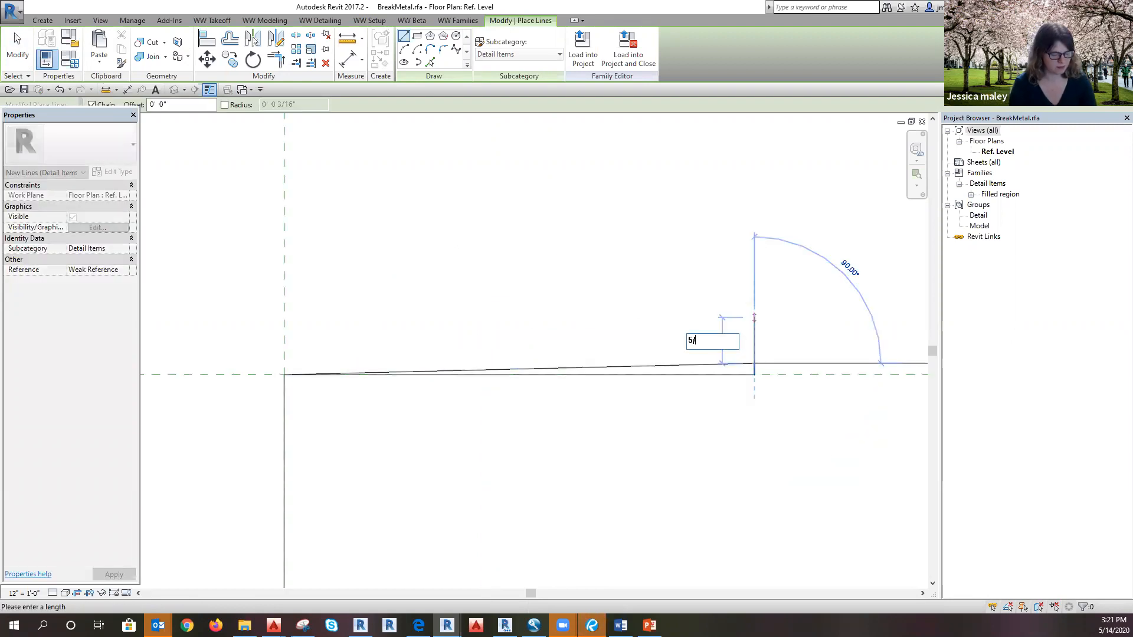
type("8")
key("Return")
key("Escape")
key("Escape")
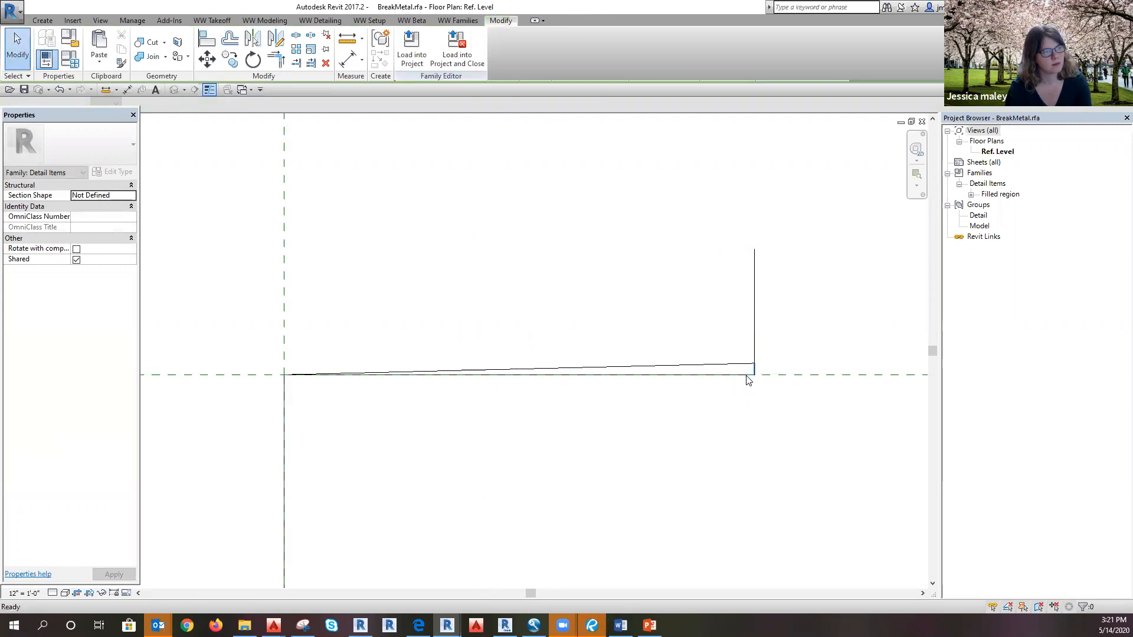
Step: Draw a 1" horizontal detail line rightward from the lower end of the long vertical line
scroll(489, 196, "down", 3)
scroll(458, 460, "down", 3)
scroll(453, 271, "down", 3)
scroll(434, 488, "up", 3)
key("l")
key("i")
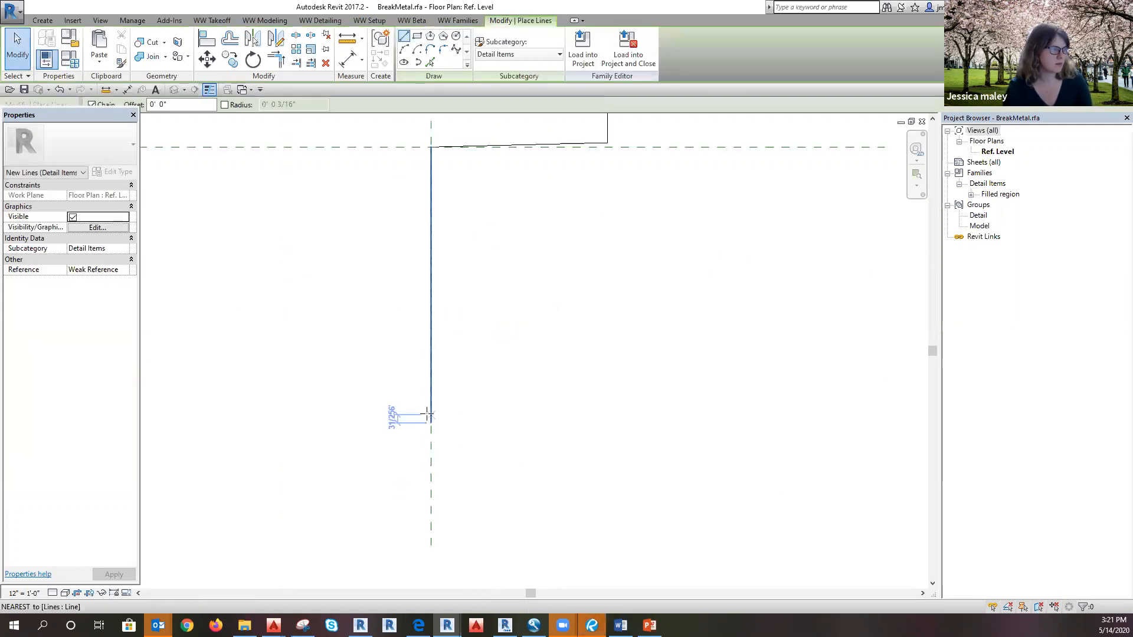
left_click(431, 423)
type("1\"")
key("Return")
key("Escape")
key("Escape")
middle_click_drag(557, 438, 511, 527)
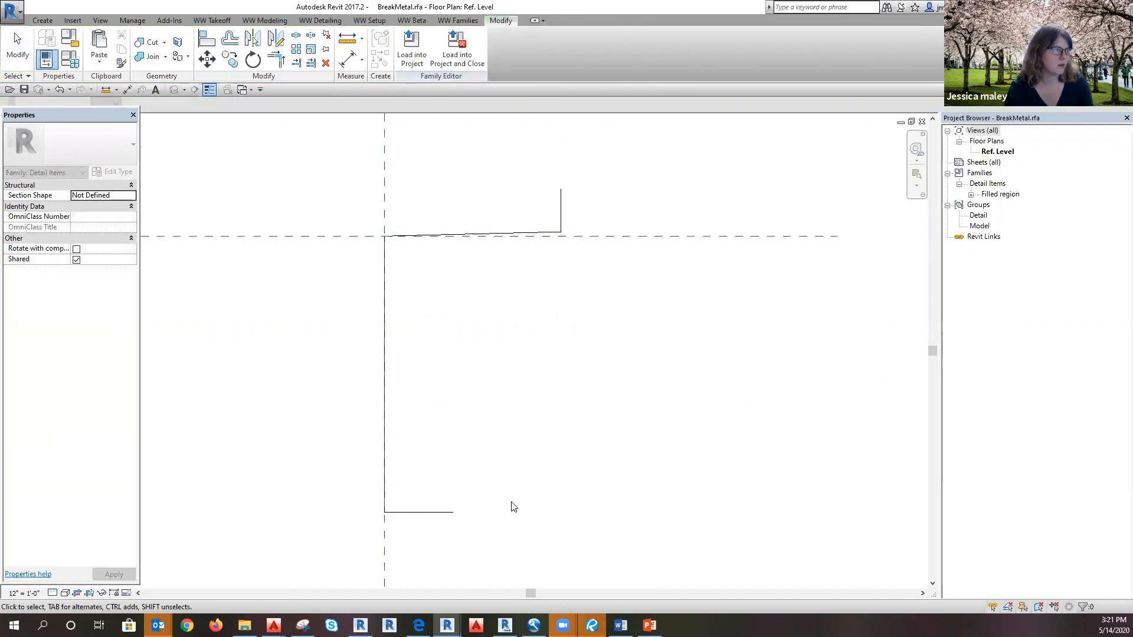
Step: Try a 1/2" detail line downward from the right end of the 1" line, and delete it
key("l")
key("i")
left_click(453, 513)
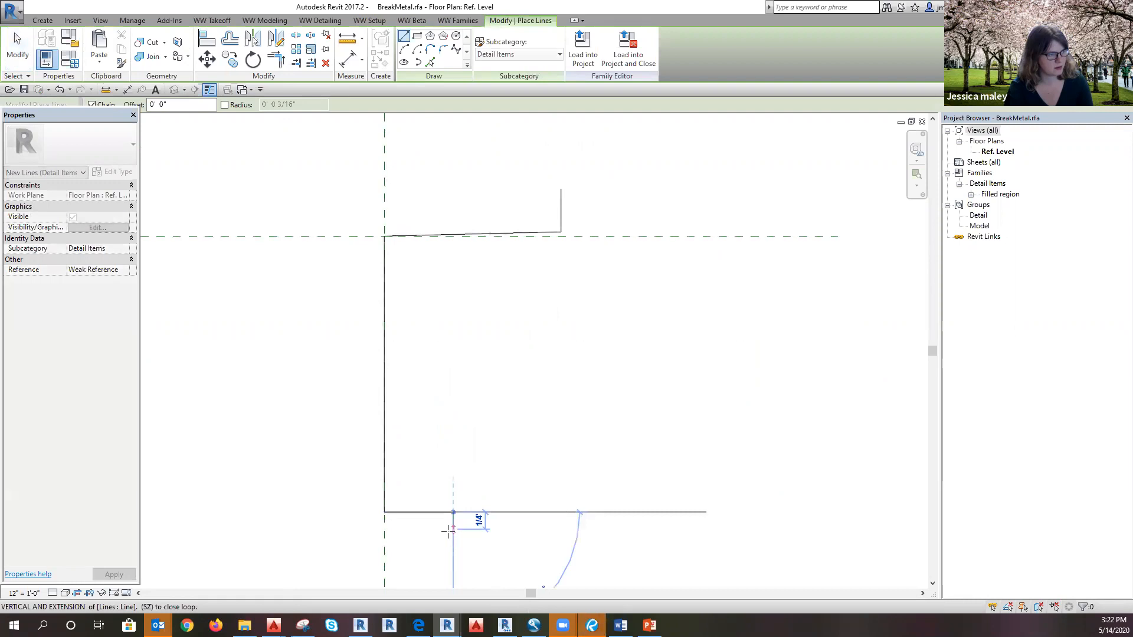
type("1")
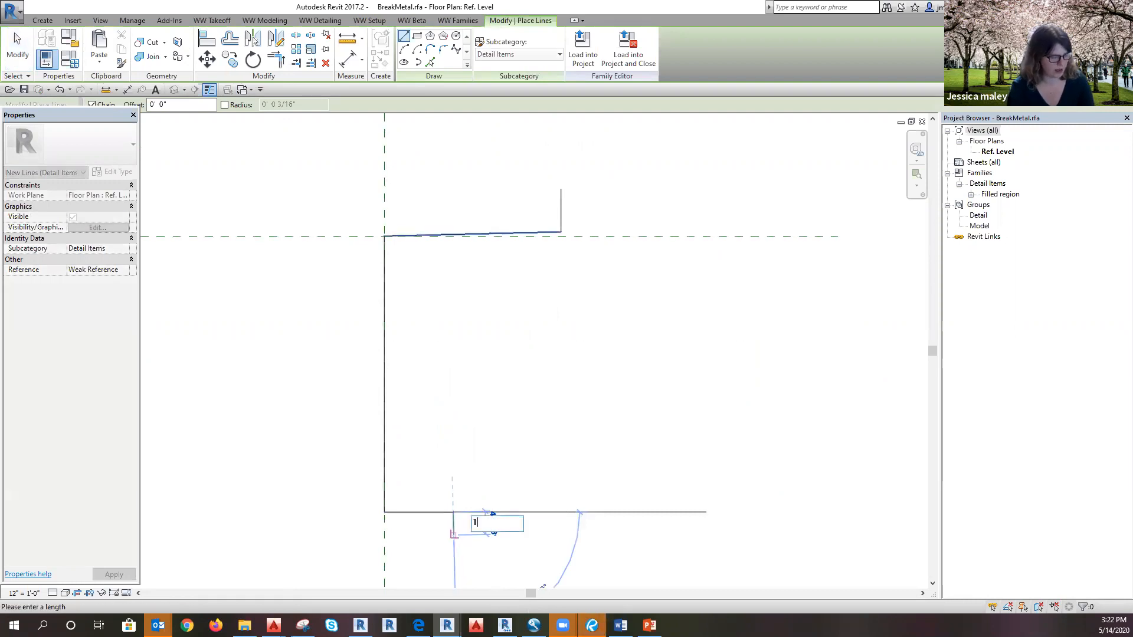
key("Return")
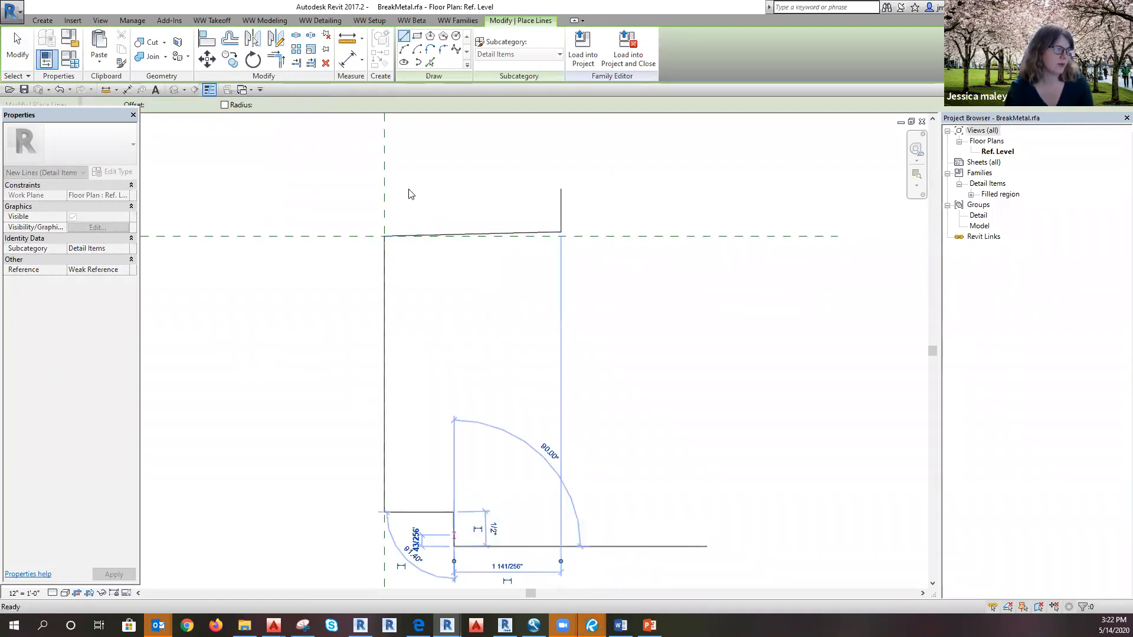
key("Escape")
key("Escape")
left_click(464, 522)
key("Delete")
Step: Draw a 1/2" detail line straight down from the right end of the 1" horizontal line
key("l")
key("i")
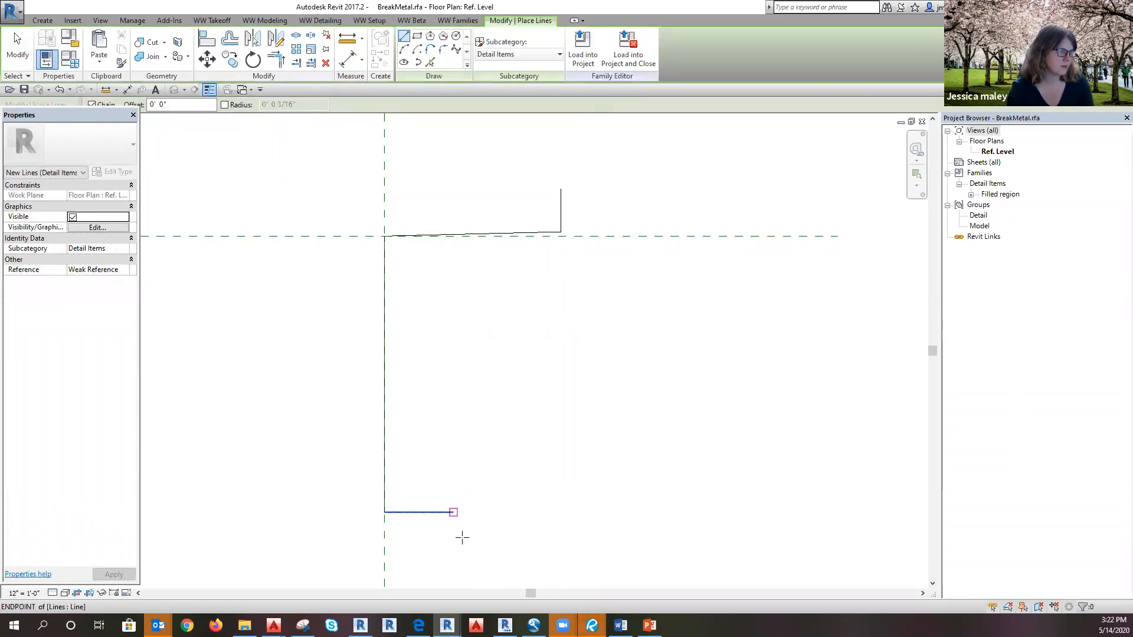
left_click(453, 512)
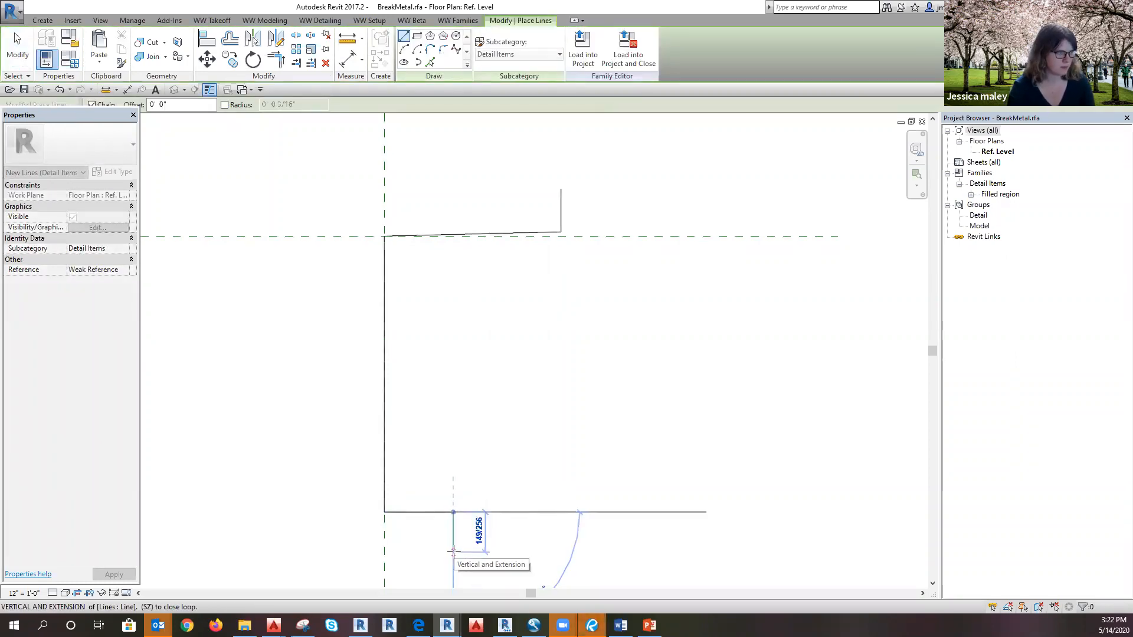
type("1/2\"")
key("Return")
key("Escape")
key("Escape")
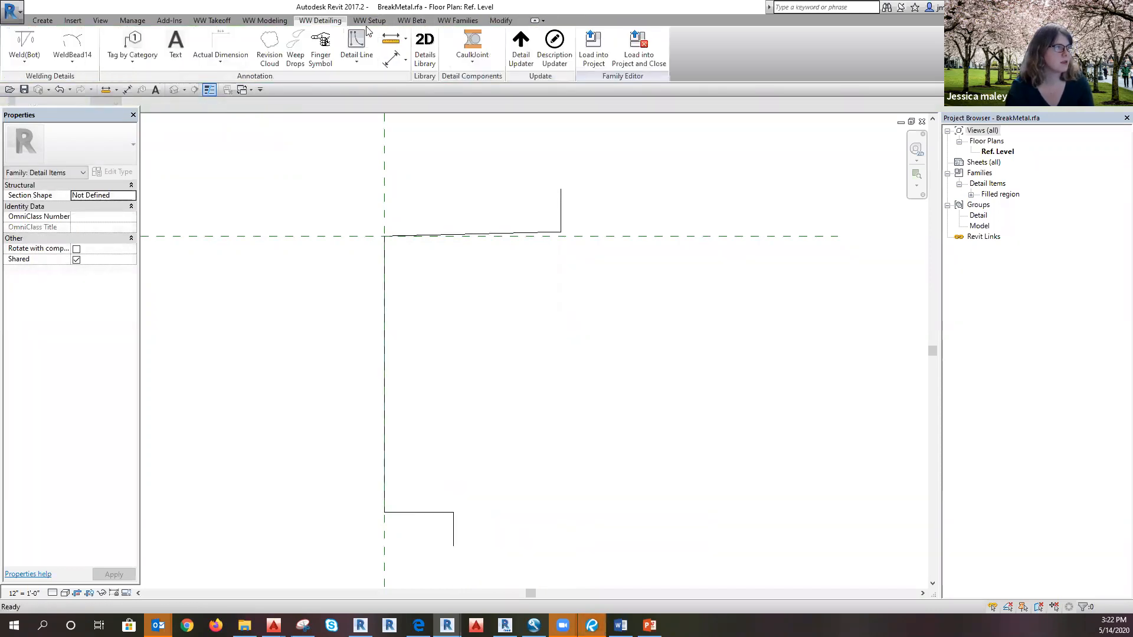
Step: Generate a brake shape from the whole line chain with Brake Shape Generator, using Aluminum, 0.125 thickness, and closed start and end
left_click(418, 23)
left_click(676, 46)
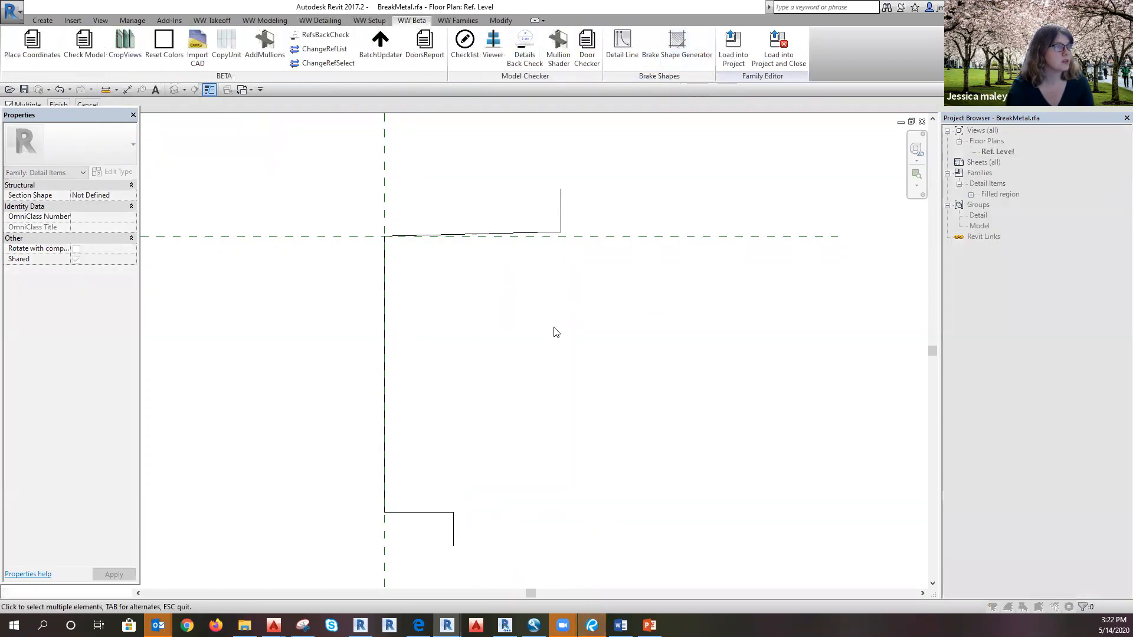
left_click(384, 483)
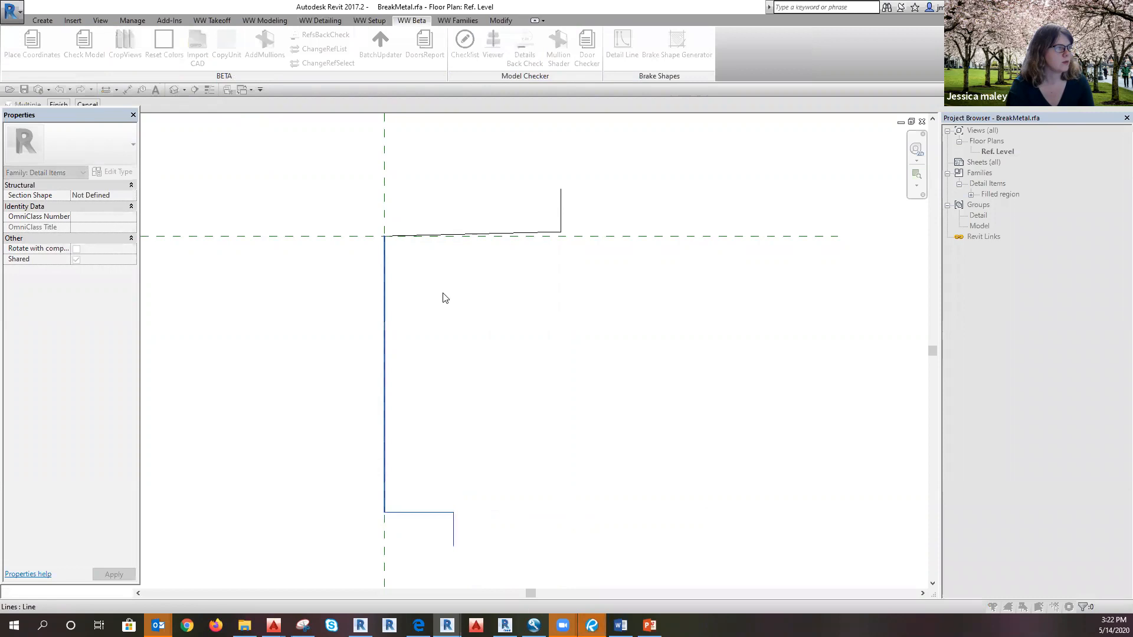
left_click(562, 207)
left_click(57, 105)
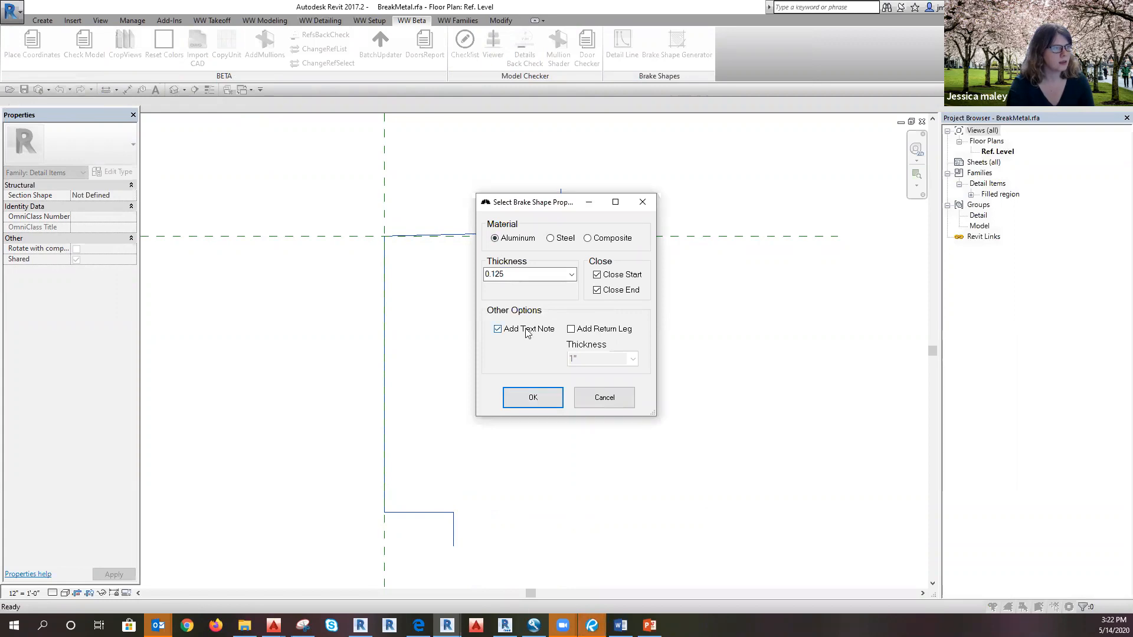
left_click(533, 398)
left_click(589, 330)
left_click(554, 430)
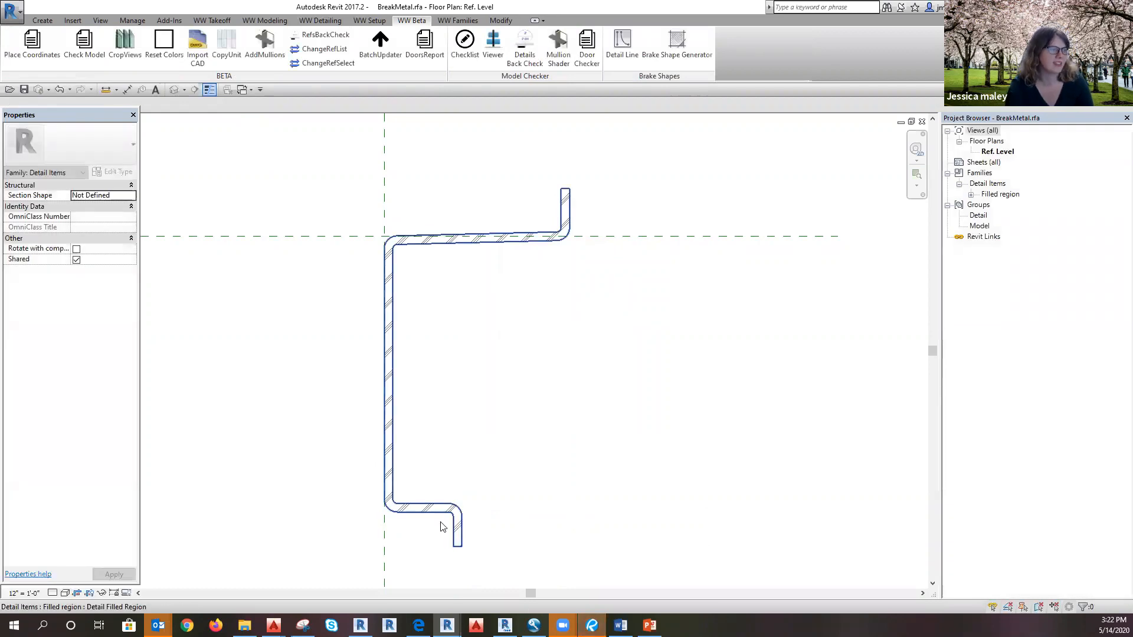
Step: Place a horizontal reference plane across the brake shape along the outer face of its lower horizontal leg
scroll(461, 530, "up", 1)
scroll(522, 472, "down", 2)
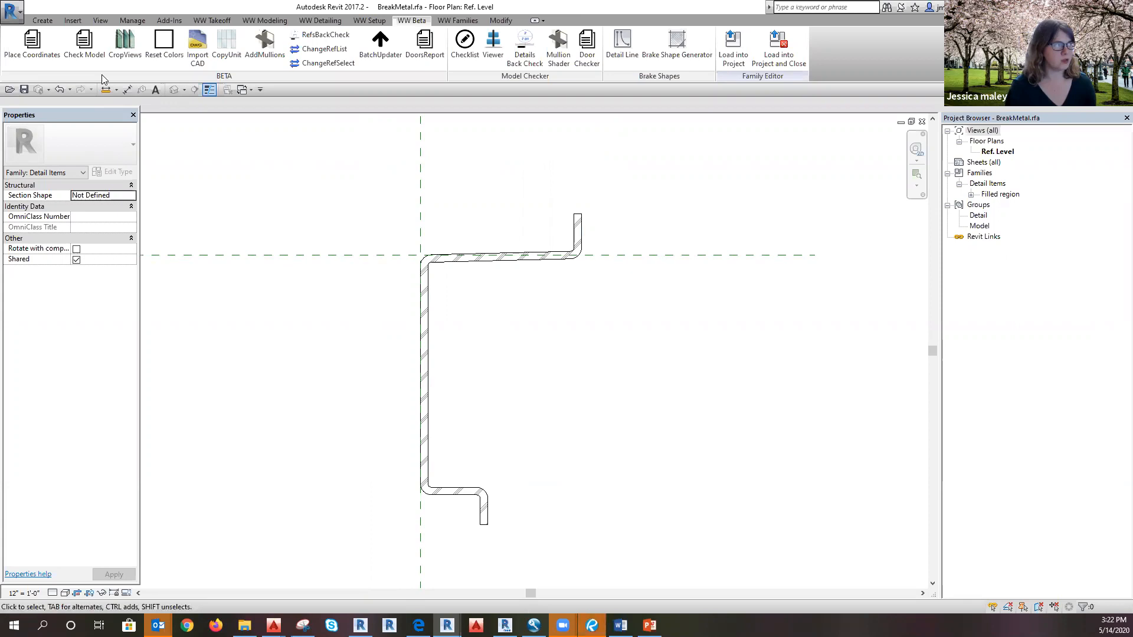
left_click(43, 20)
key("d")
key("i")
left_click(567, 46)
scroll(772, 473, "down", 2)
left_click(417, 485)
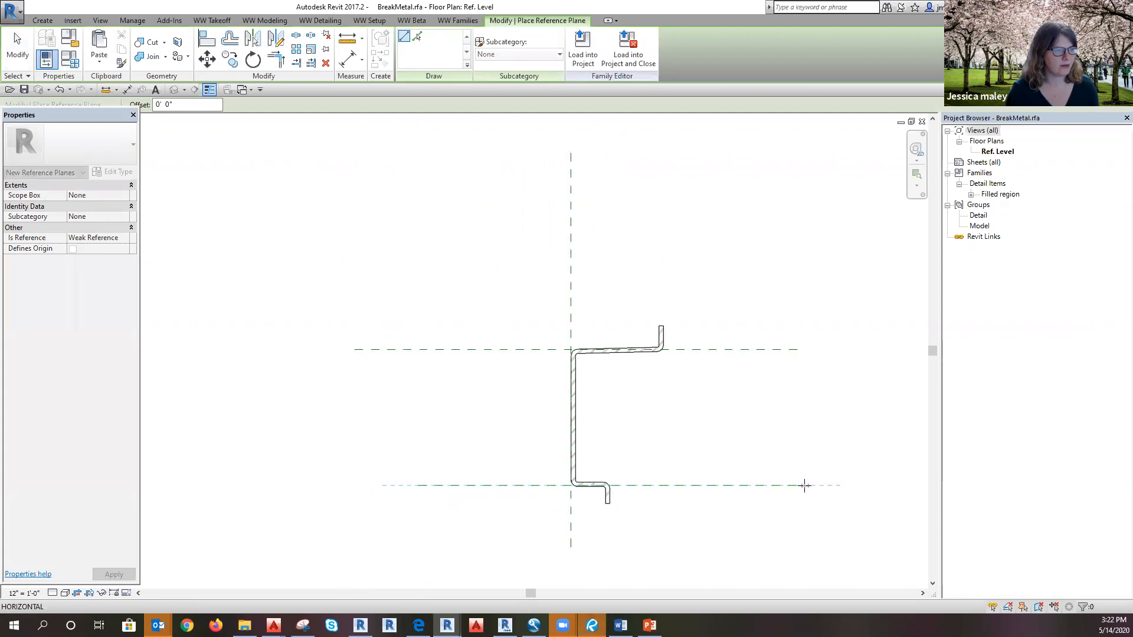
left_click(802, 485)
key("Escape")
key("Escape")
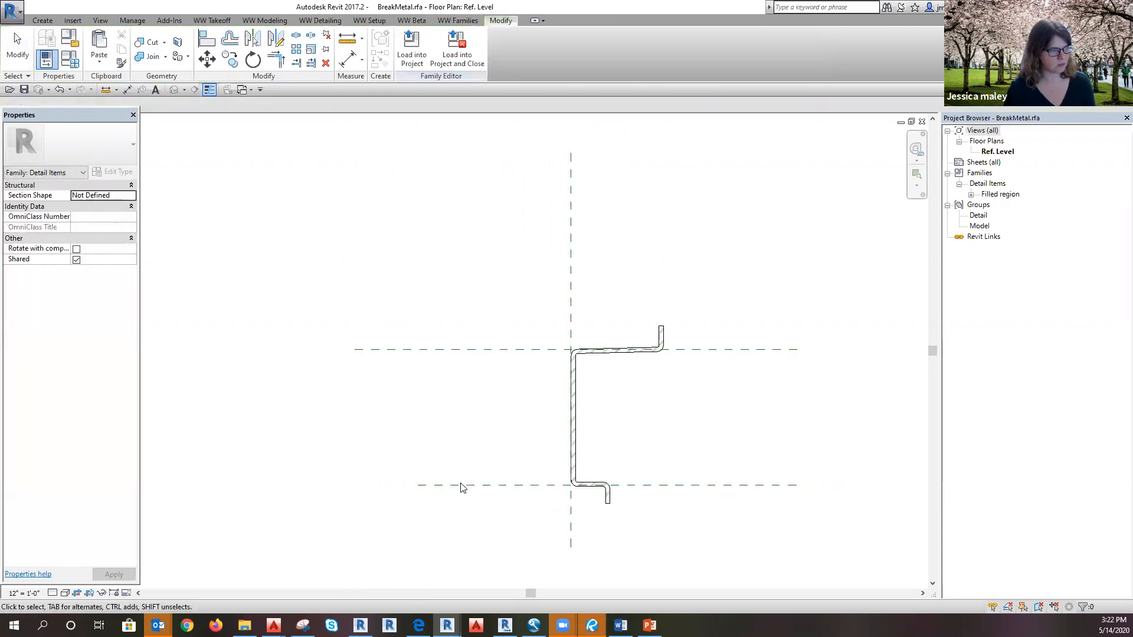
Step: Name the lower horizontal reference plane BOTTOM OF PANEL and set its Is Reference value to Bottom
left_click(422, 490)
left_click(393, 492)
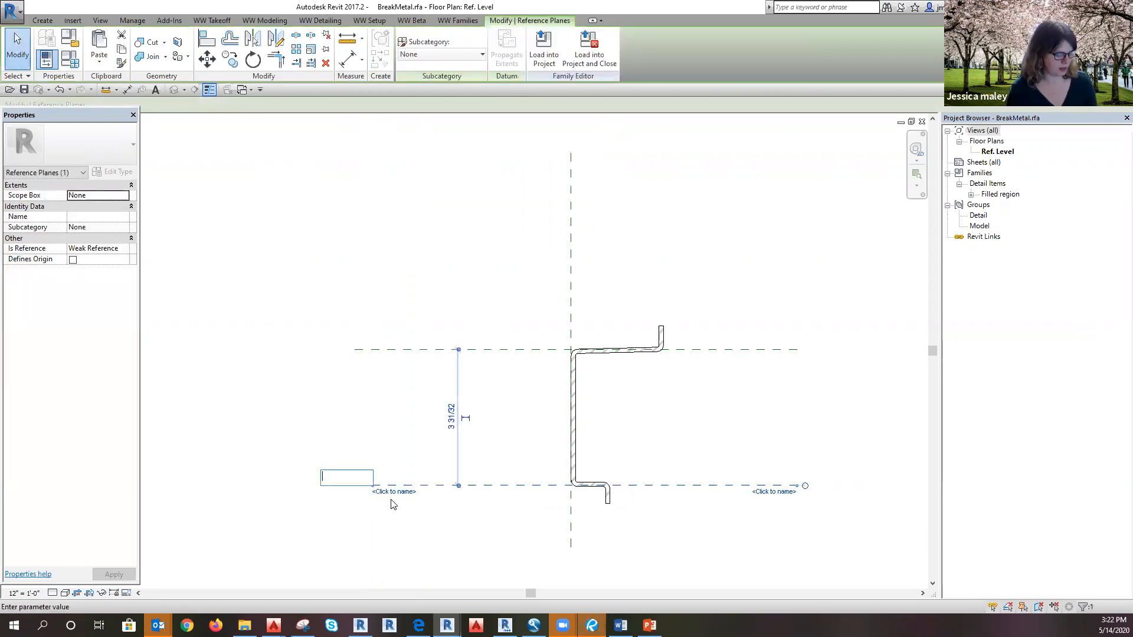
type("OF PANEL")
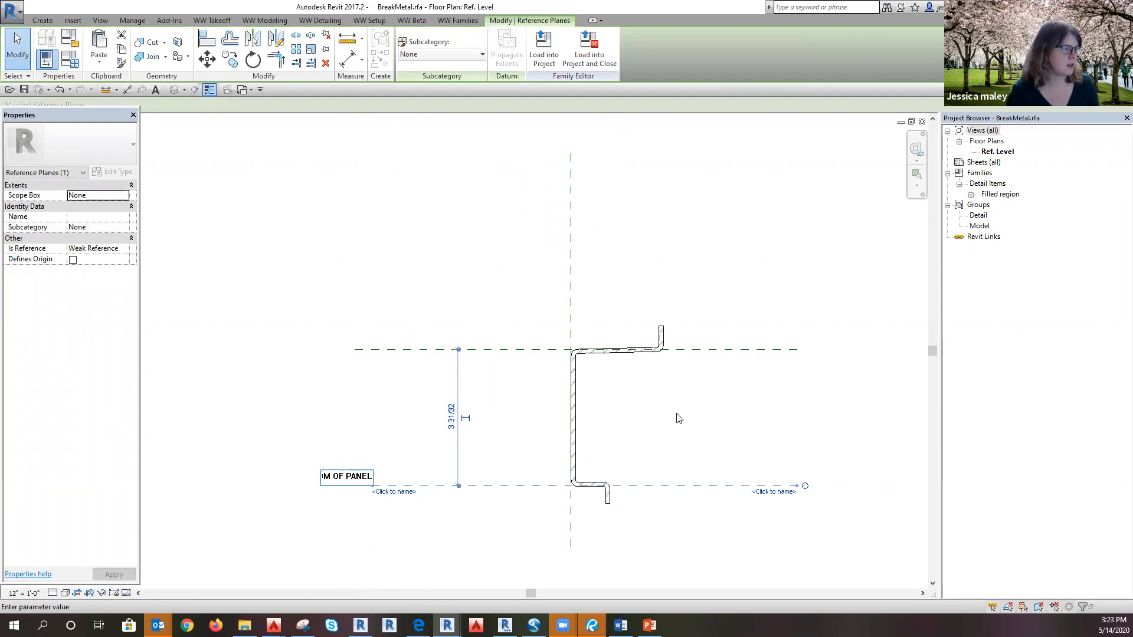
left_click(667, 429)
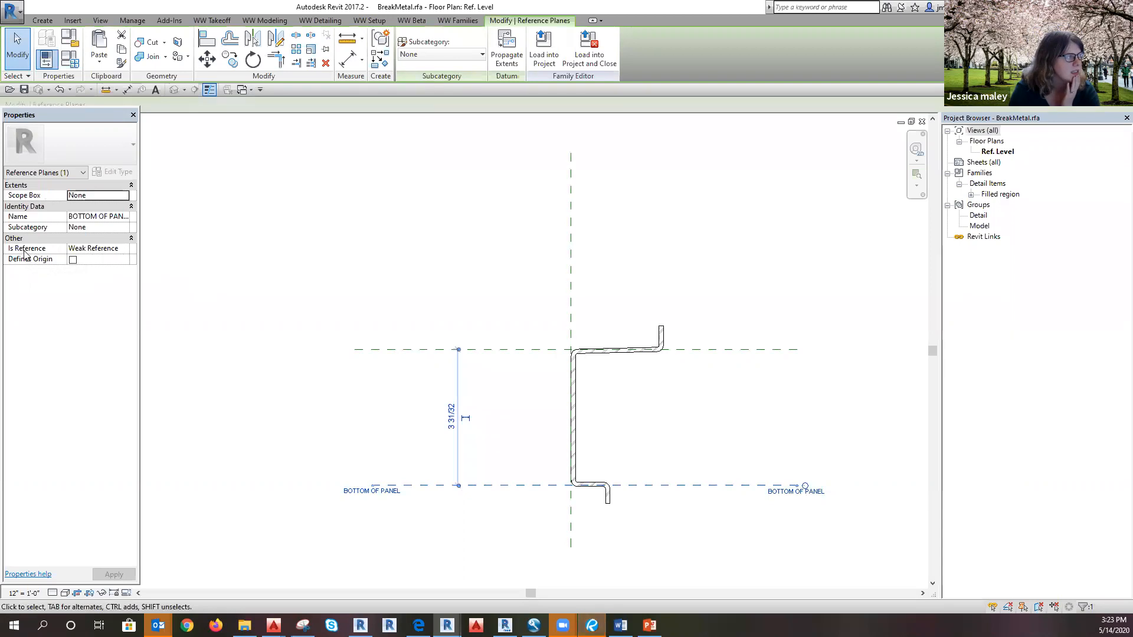
left_click(120, 249)
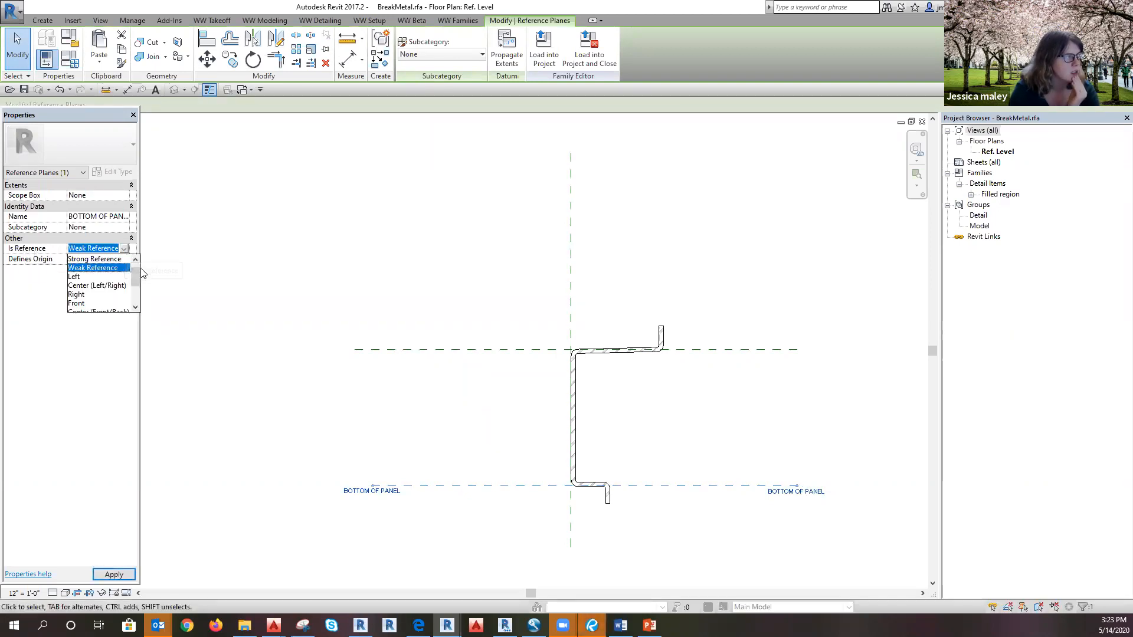
mouse_move(135, 280)
left_mouse_down()
mouse_move(138, 319)
mouse_move(141, 272)
left_mouse_up()
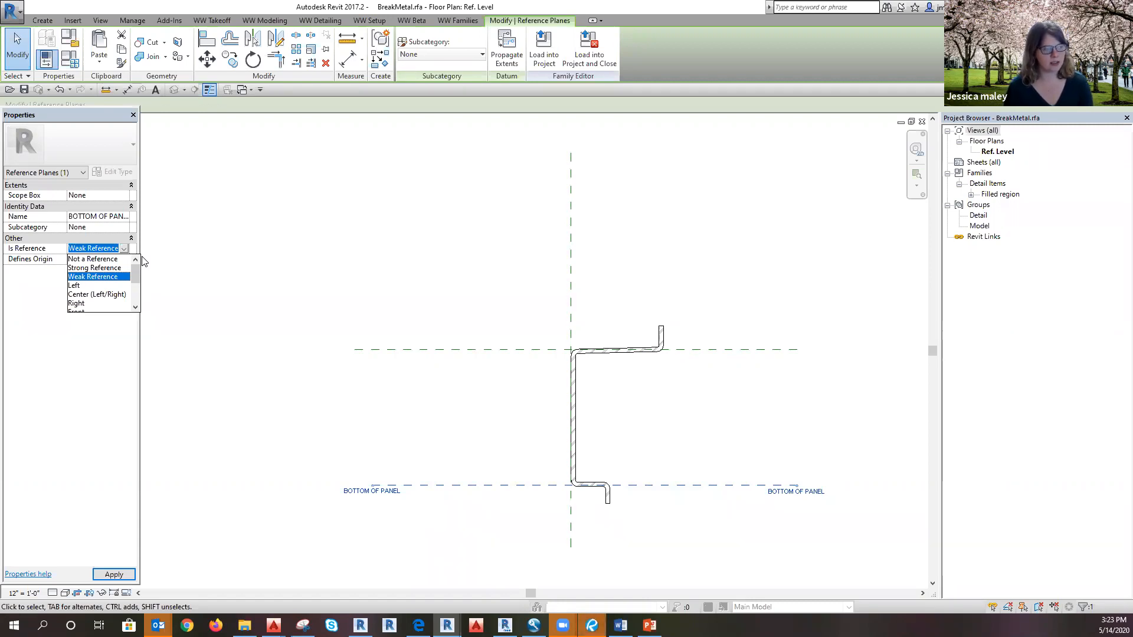
left_click_drag(137, 281, 137, 300)
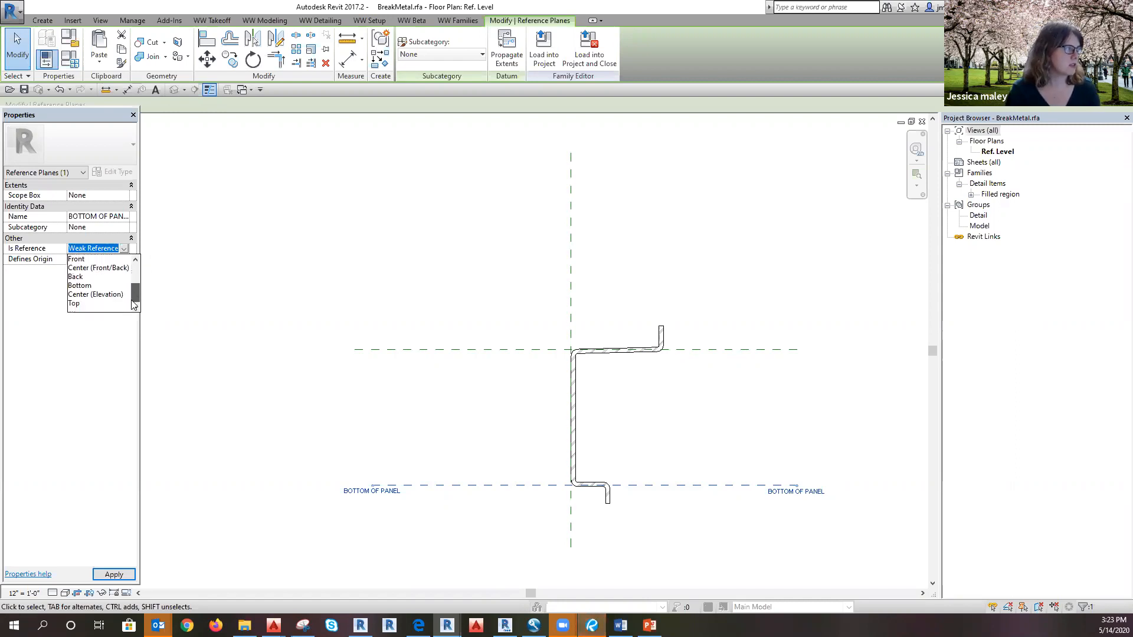
left_click(79, 286)
left_click(688, 534)
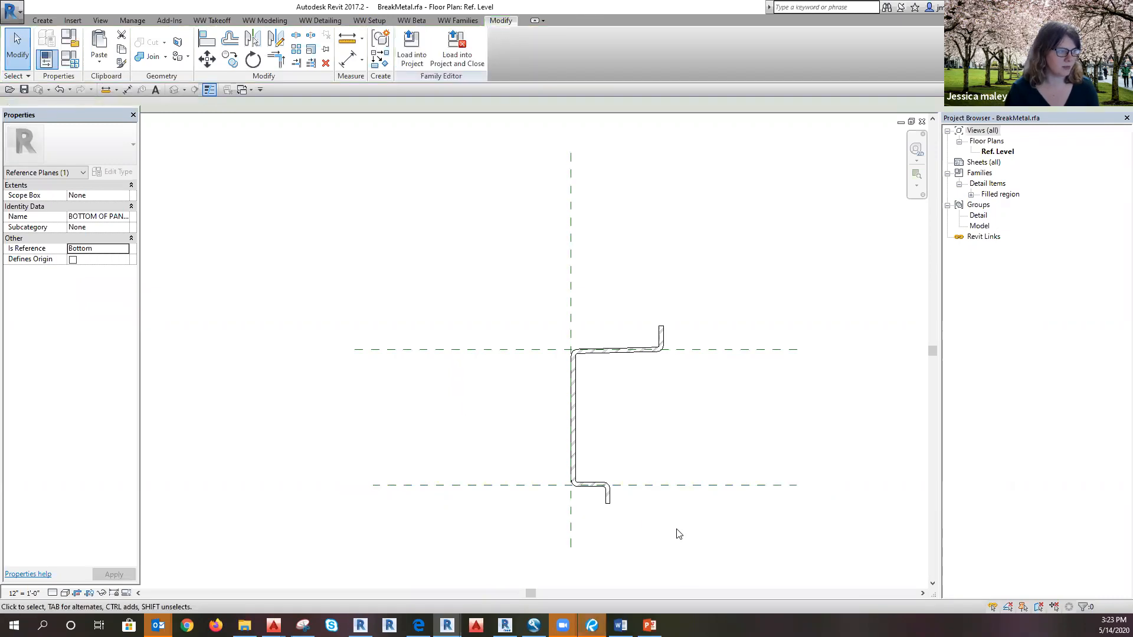
Step: Add an aligned dimension from the upper horizontal reference plane to the BOTTOM OF PANEL plane, placed beside the brake shape's vertical leg
scroll(605, 497, "up", 3)
scroll(579, 488, "down", 2)
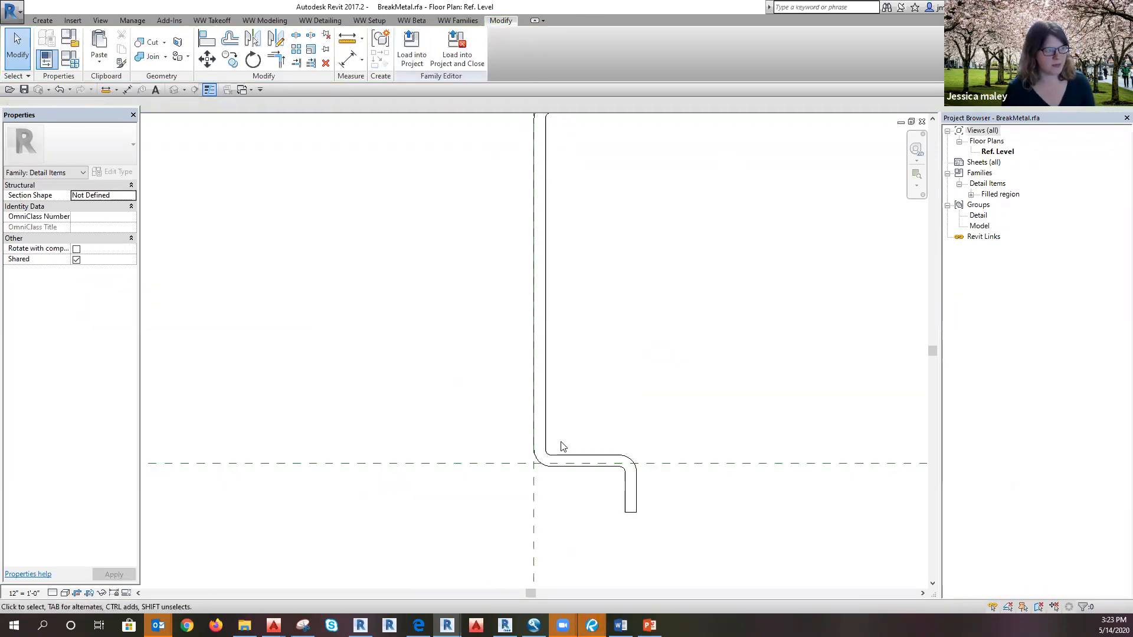
left_click(564, 455)
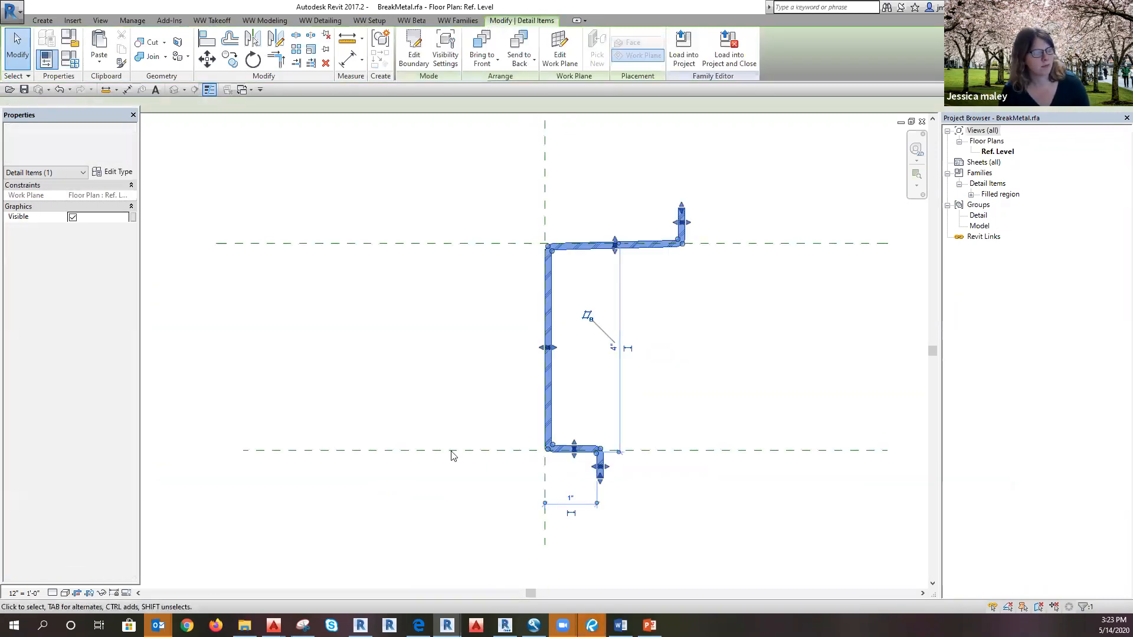
left_click(419, 404)
key("d")
key("i")
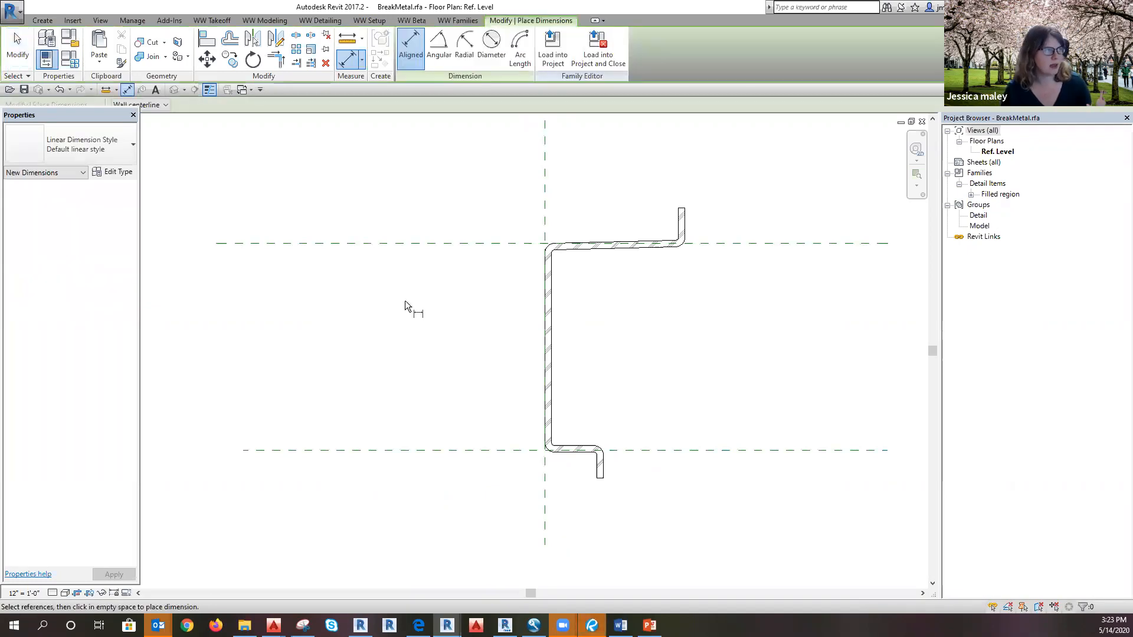
left_click(414, 242)
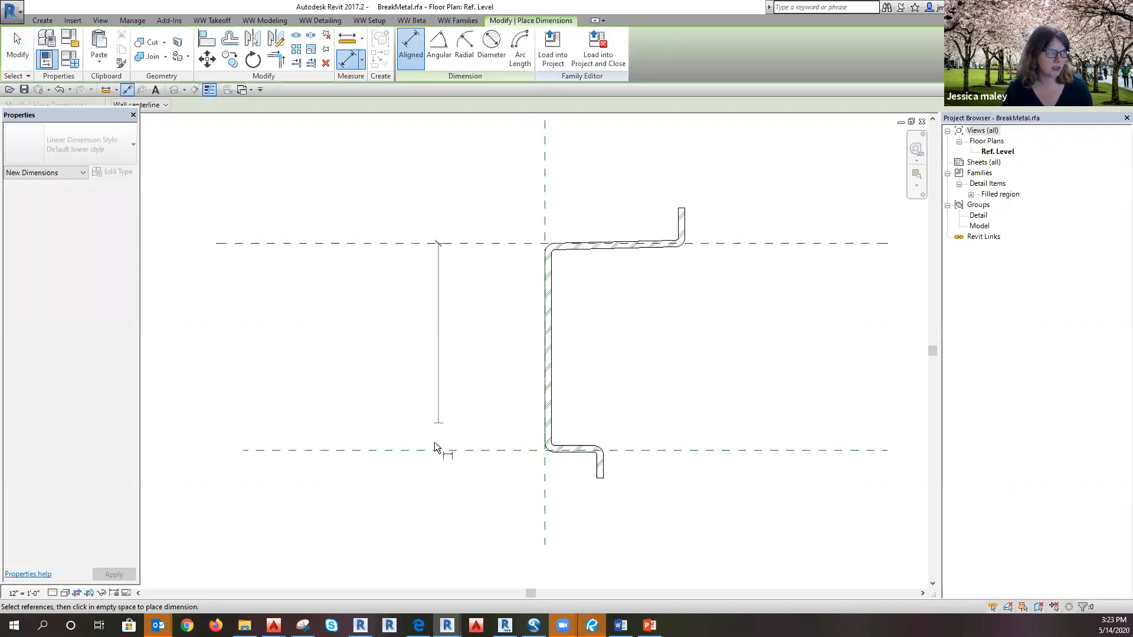
left_click(434, 450)
left_click(368, 377)
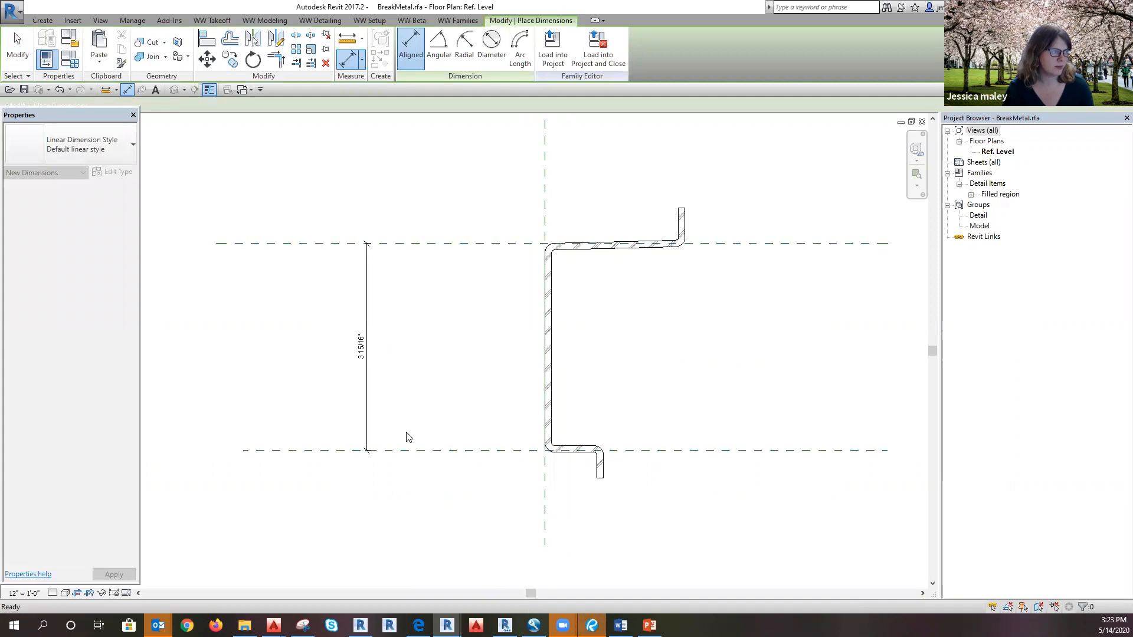
key("Escape")
left_click(368, 407)
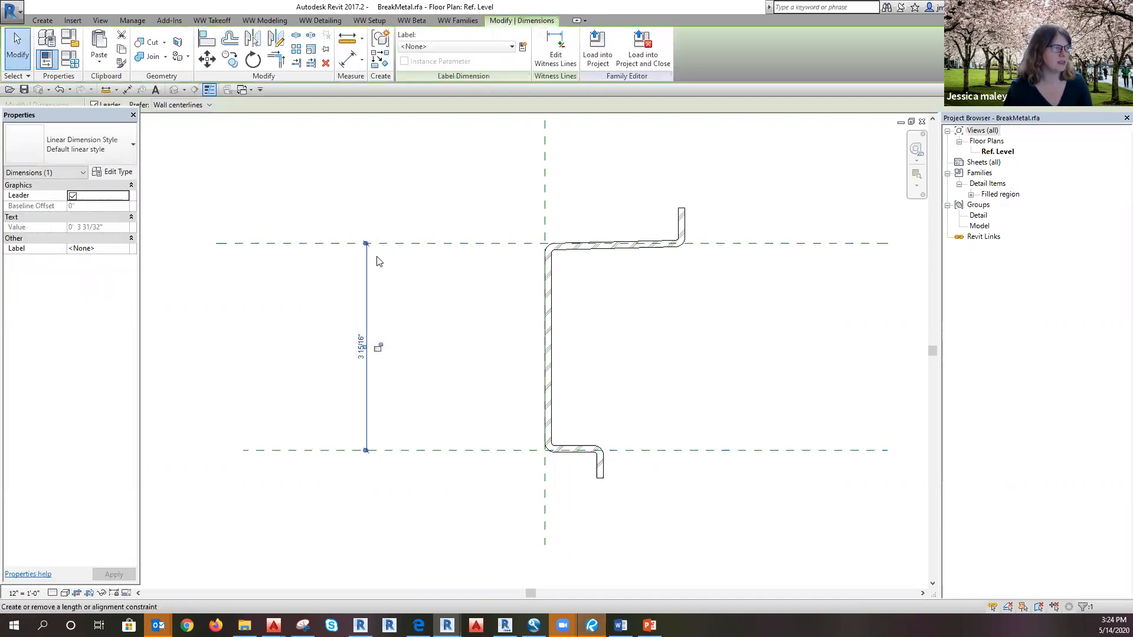
left_click(388, 250)
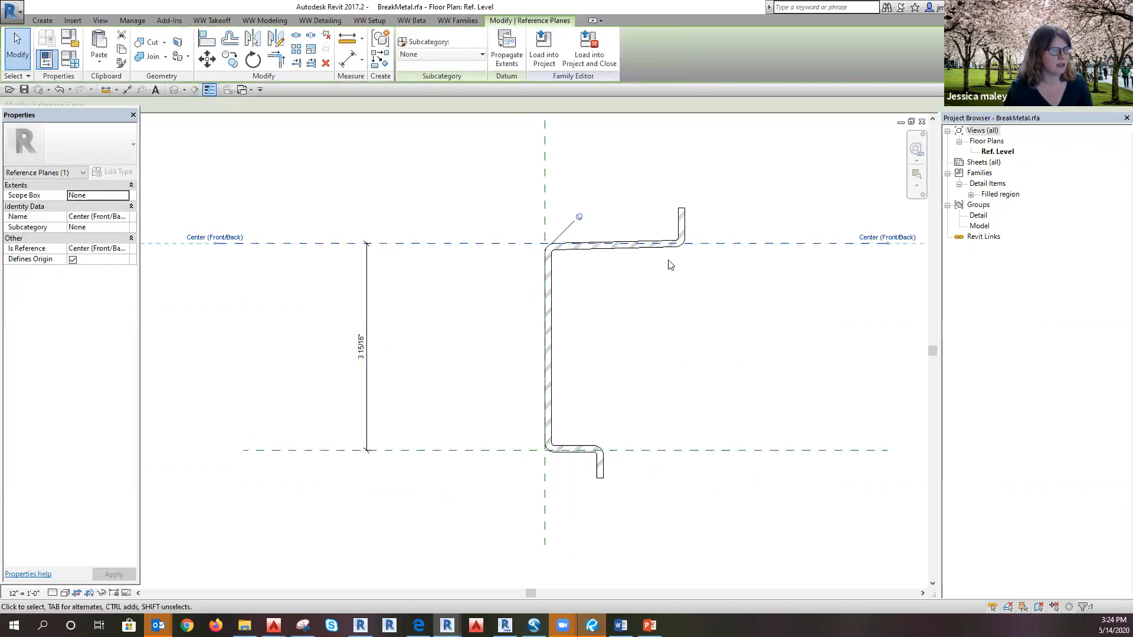
left_click(399, 294)
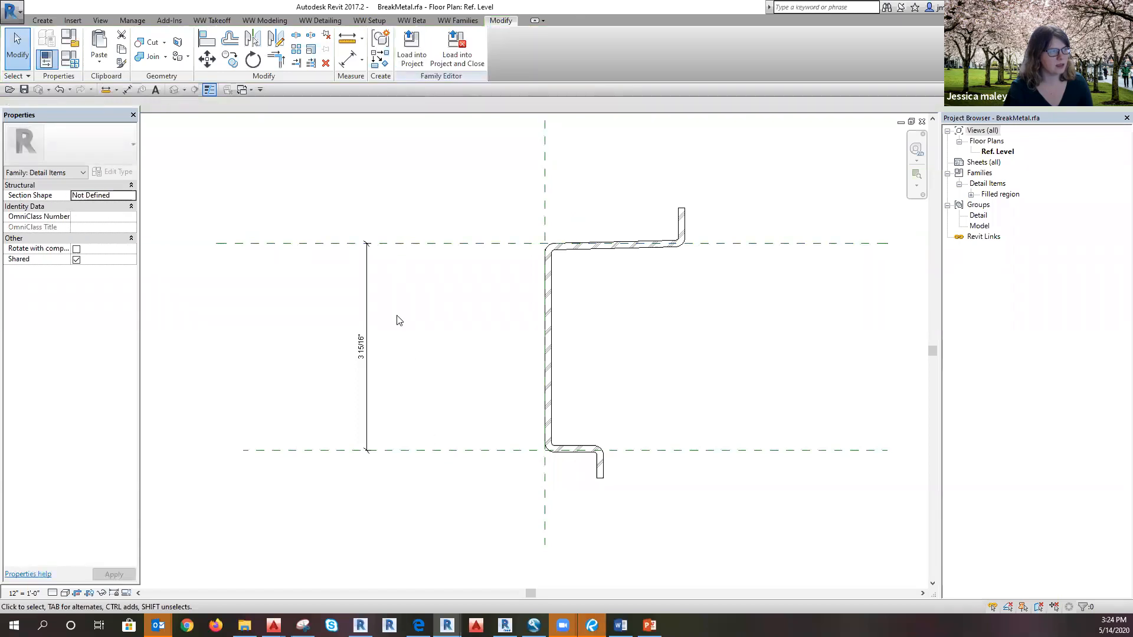
left_click(388, 450)
key("Escape")
Step: Label the vertical dimension between the two horizontal planes with a new instance family parameter named Panel Height
left_click(365, 410)
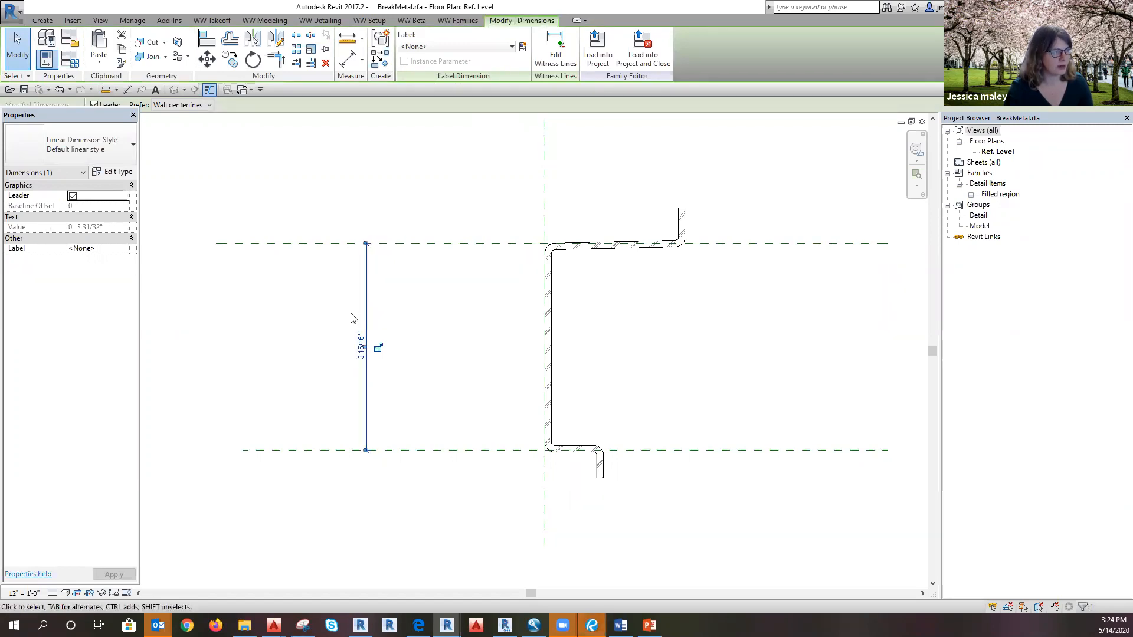
left_click(523, 47)
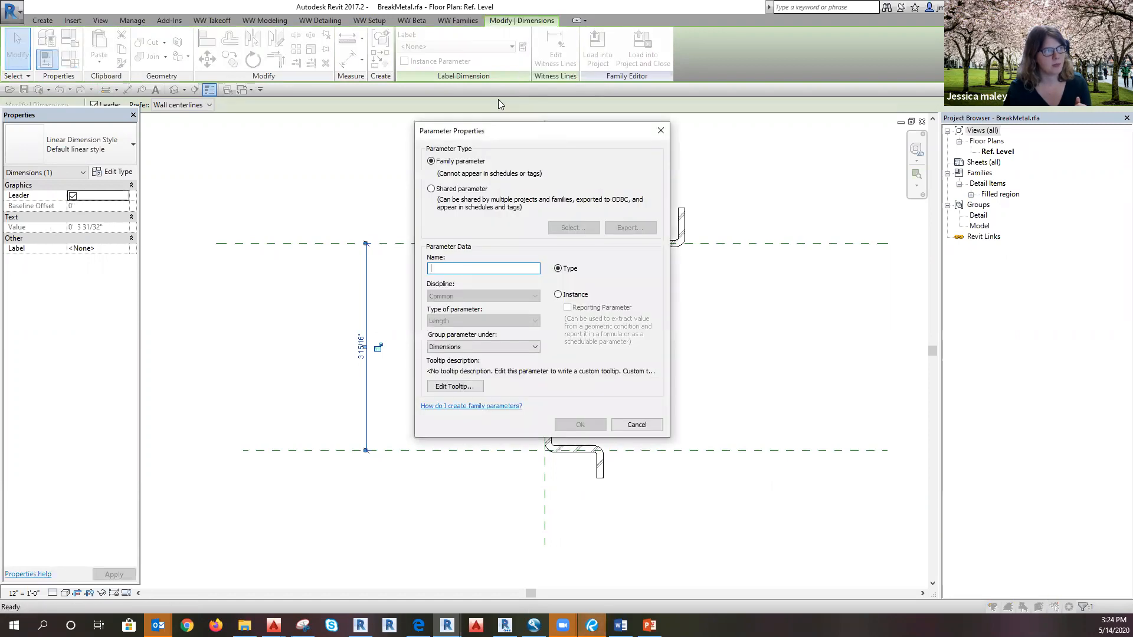
left_click(557, 295)
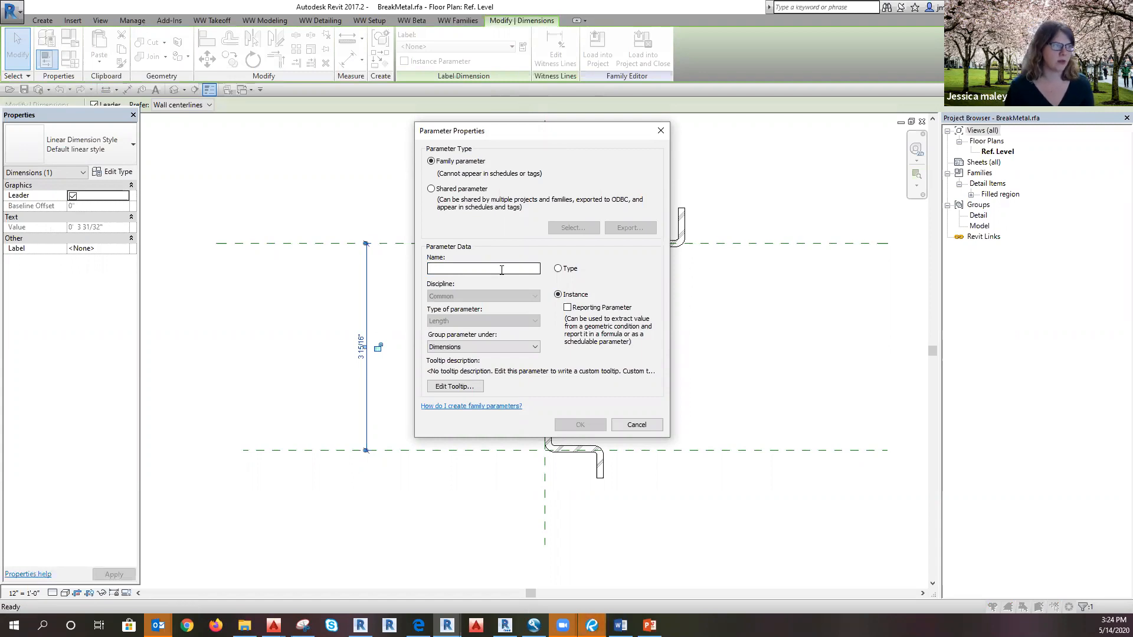
left_click(501, 270)
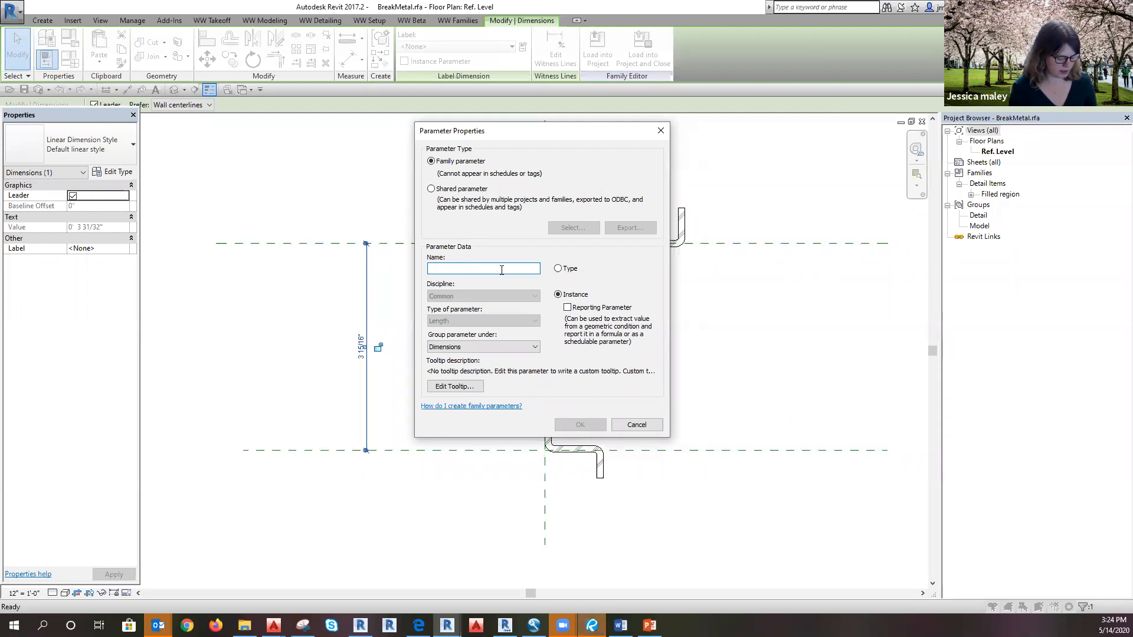
type("METAL HEIGHT")
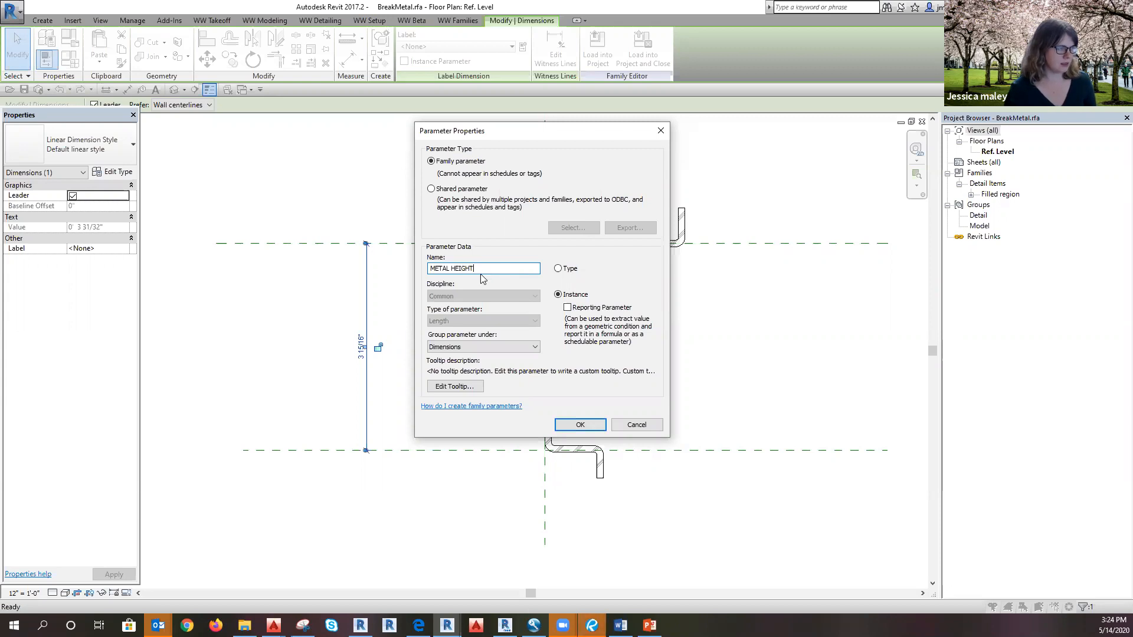
key("ctrl+a")
type("Panel height")
key("BackSpace")
key("BackSpace")
key("BackSpace")
key("BackSpace")
key("BackSpace")
key("BackSpace")
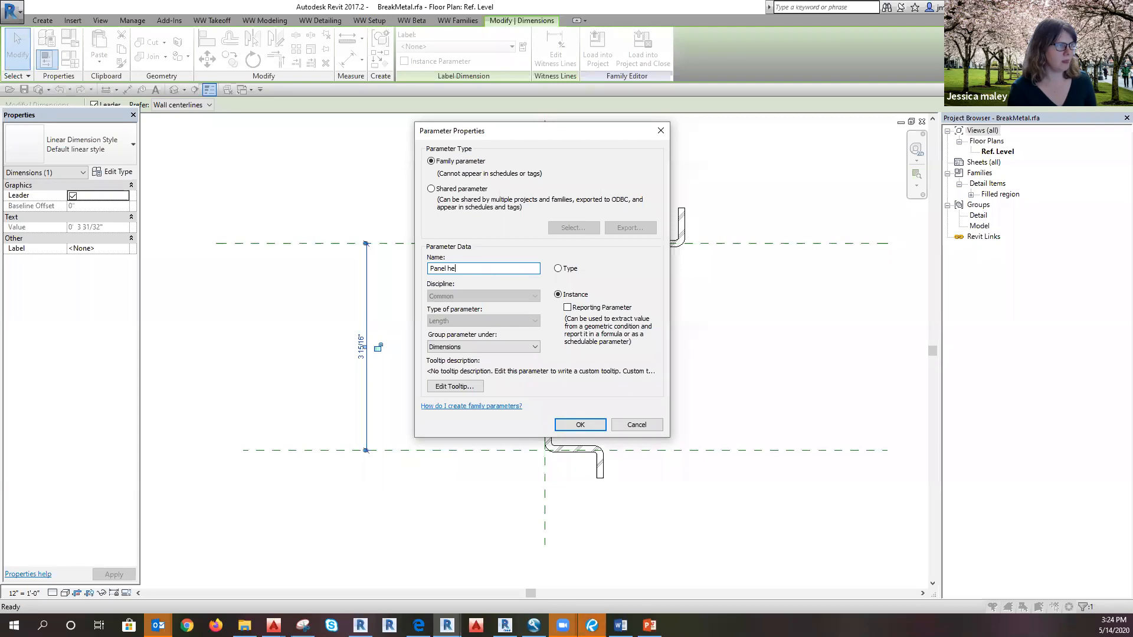
type("Height")
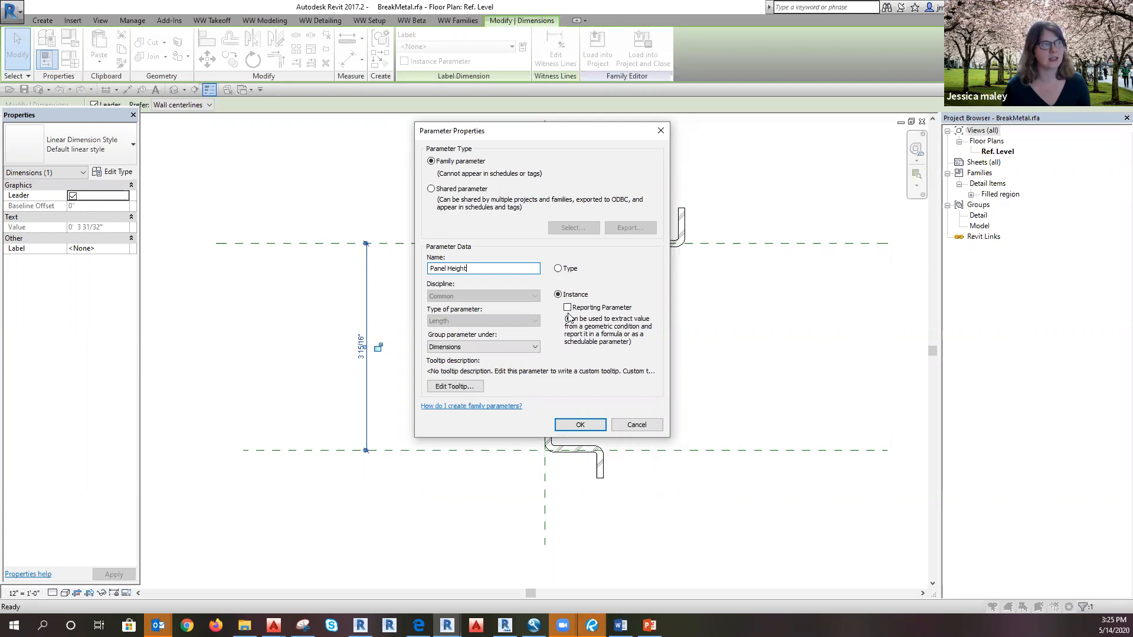
left_click(578, 425)
left_click(761, 539)
Step: Set the Panel Height parameter to 3" in Family Types to flex the brake shape
middle_click_drag(696, 548, 549, 556)
left_click(71, 61)
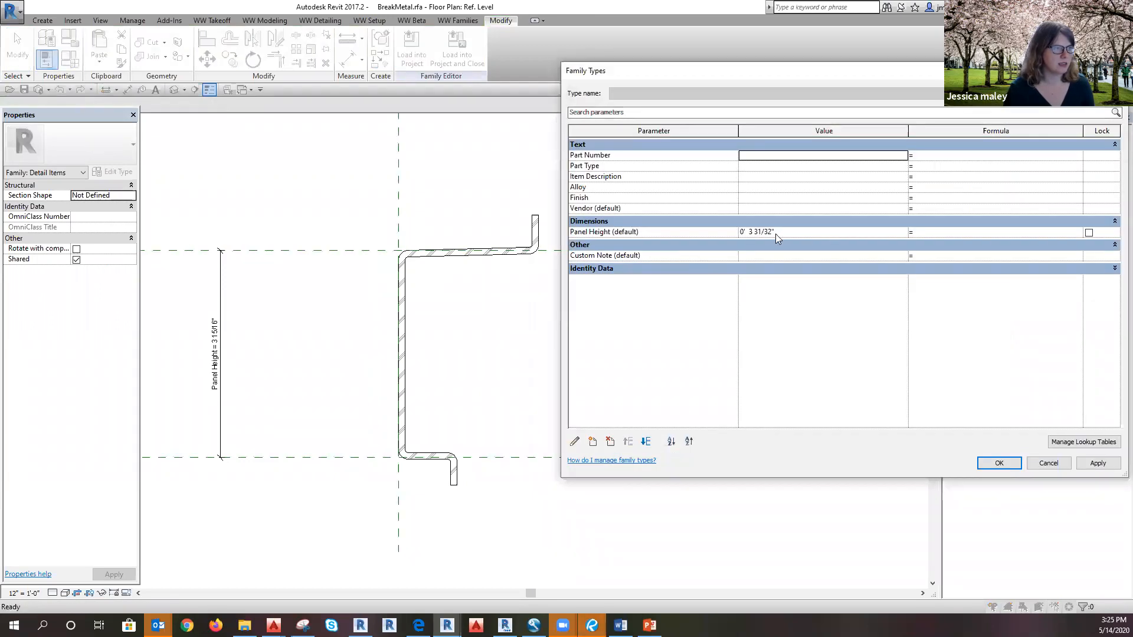
double_click(772, 227)
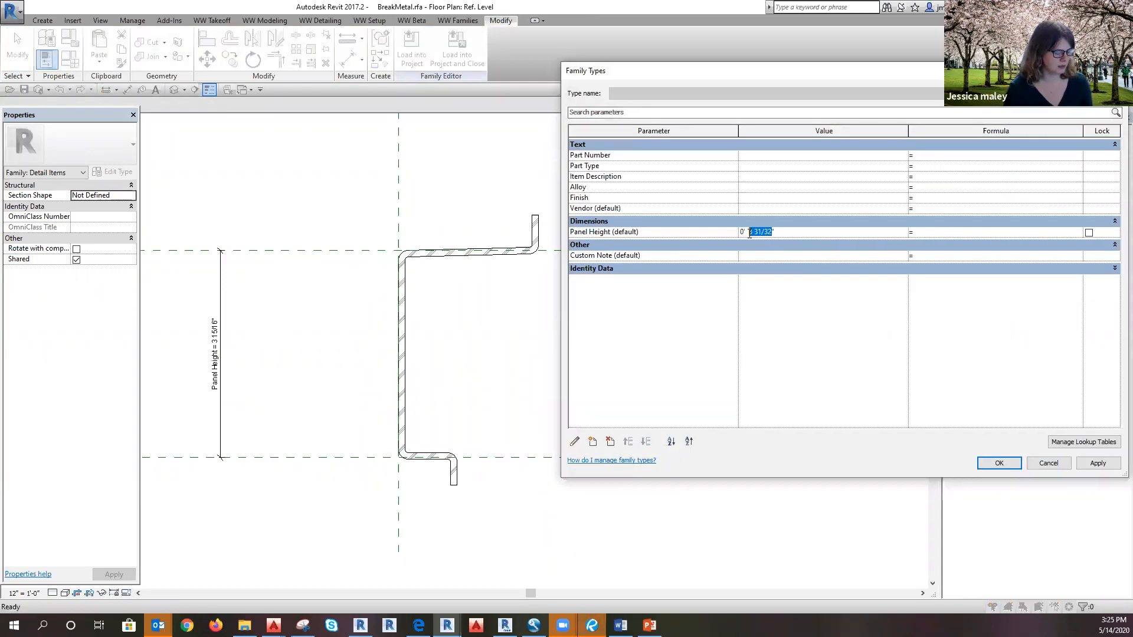
key("BackSpace")
left_click(989, 463)
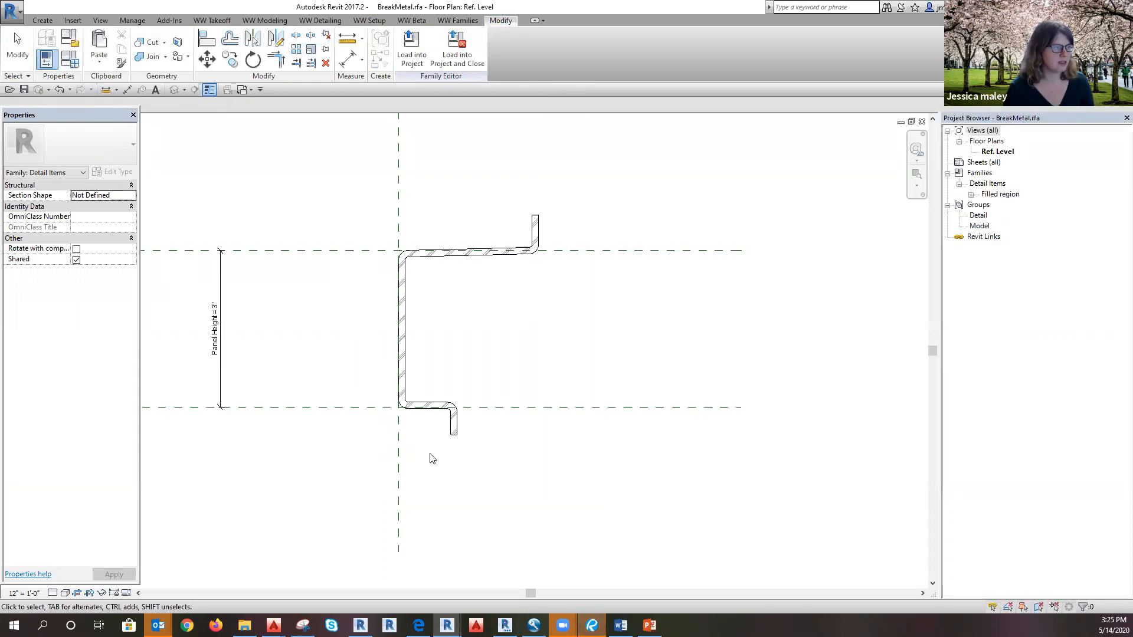
Step: Move the BOTTOM OF PANEL reference plane down to a Panel Height of 4 1/4"
middle_click_drag(601, 469, 814, 507)
scroll(672, 449, "up", 3)
left_click(689, 444)
scroll(642, 335, "down", 5)
left_click_drag(720, 388, 702, 443)
Step: Edit the brake shape's boundary, moving its lower bend section up so the underside of the lower horizontal leg meets the BOTTOM OF PANEL plane
left_click(653, 446)
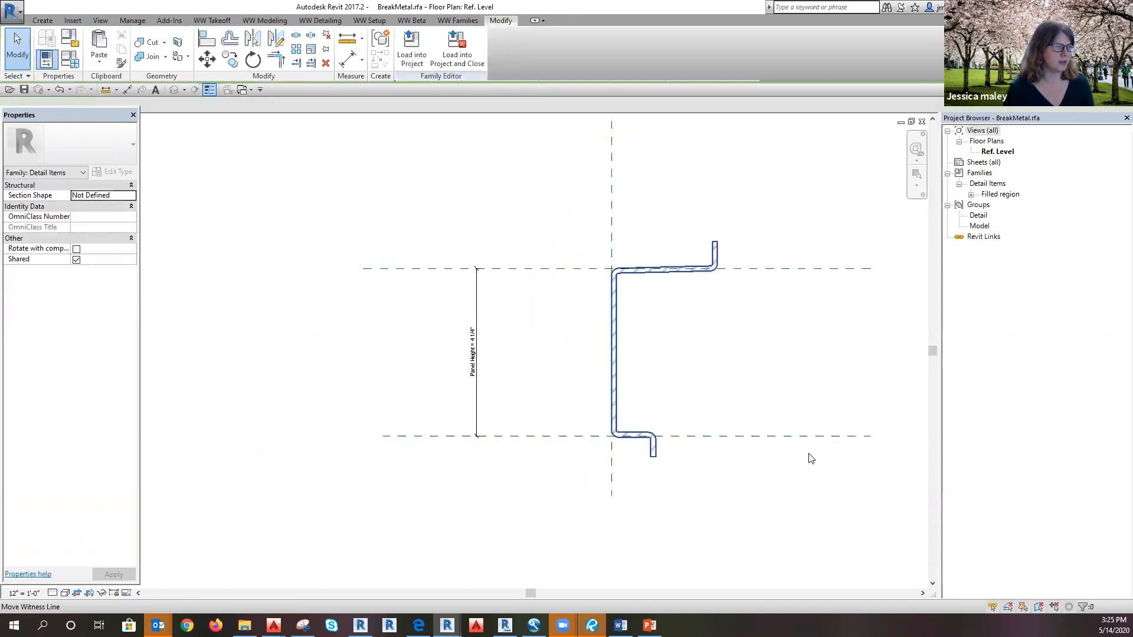
scroll(811, 460, "up", 3)
left_click(416, 52)
left_click_drag(592, 486, 382, 344)
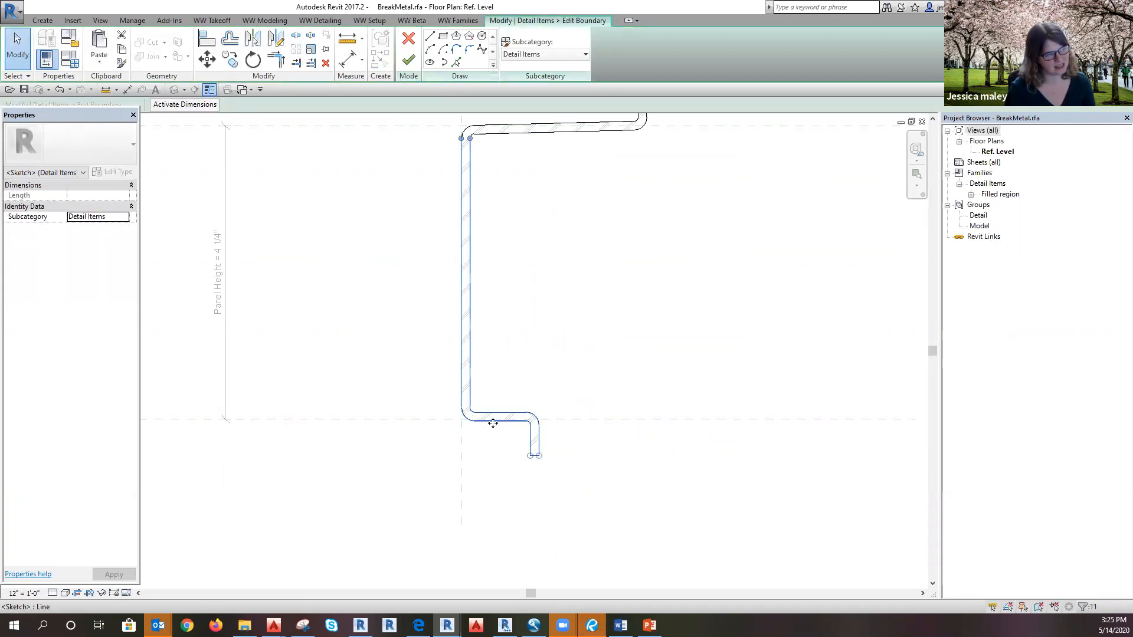
scroll(493, 428, "up", 1)
key("m")
key("v")
scroll(492, 437, "up", 5)
left_click(511, 393)
left_click(508, 385)
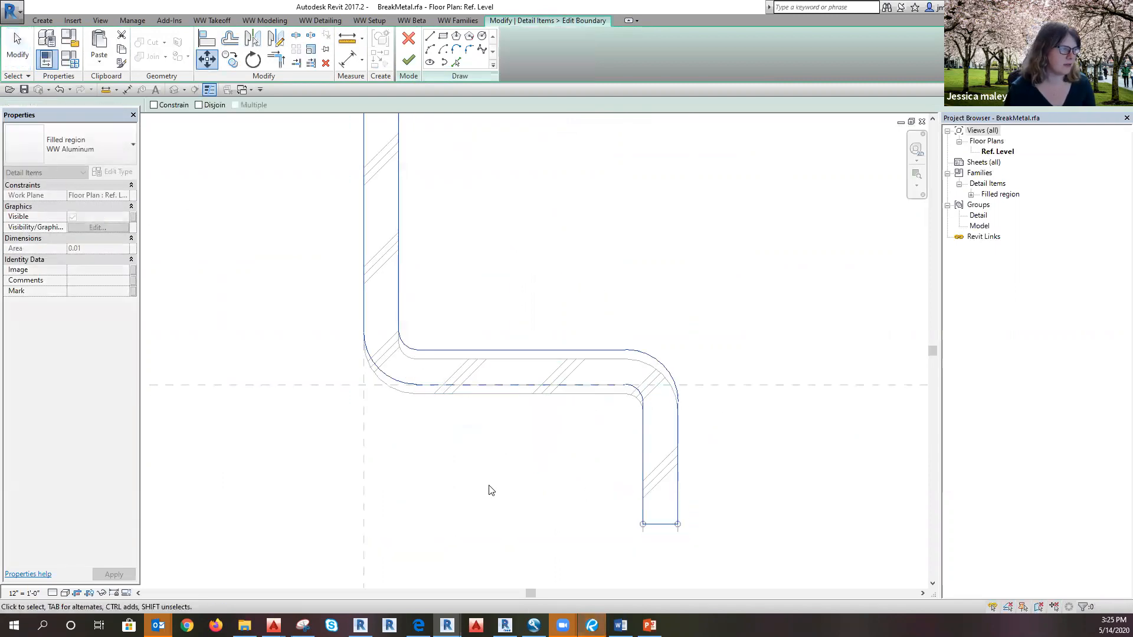
left_click(409, 60)
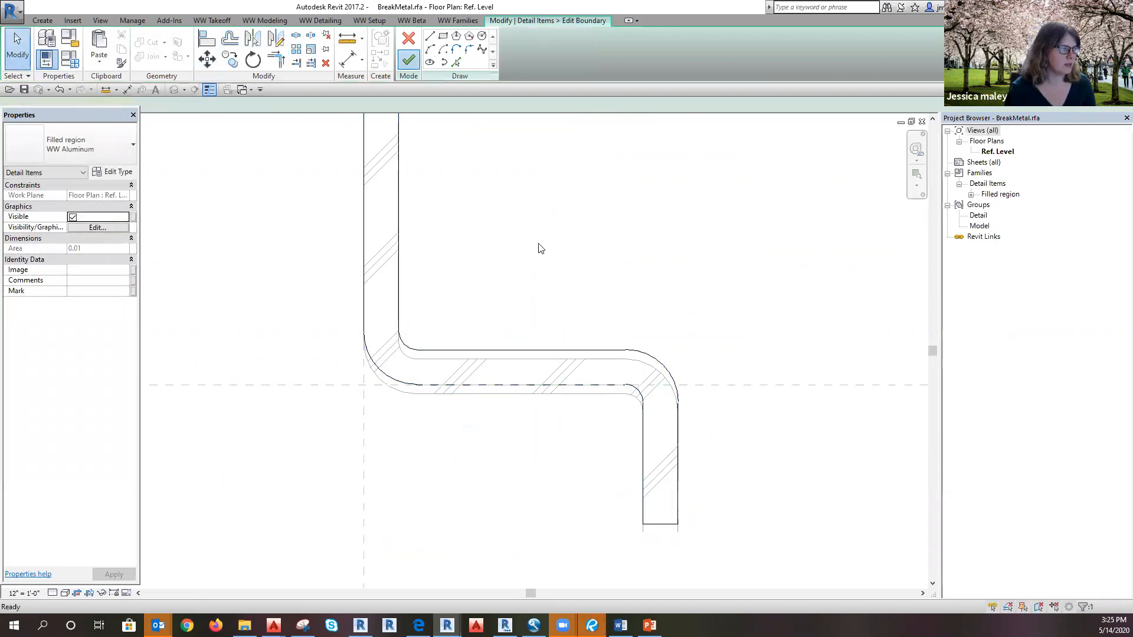
left_click(456, 506)
Step: Flex the brake shape by moving the BOTTOM OF PANEL plane to Panel Heights of 3 1/4", 2 1/2" and 3 1/2", and select the shape
scroll(457, 506, "down", 5)
left_click(608, 432)
scroll(632, 452, "down", 4)
left_click_drag(632, 447, 630, 404)
left_click(654, 448)
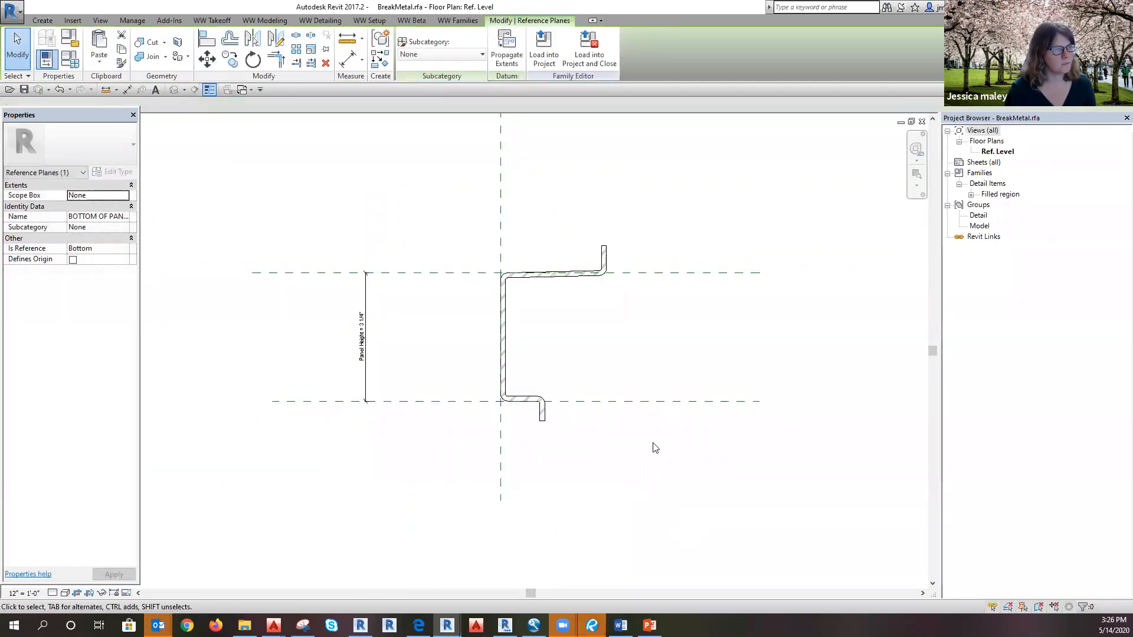
left_click(635, 400)
left_click_drag(601, 467, 607, 374)
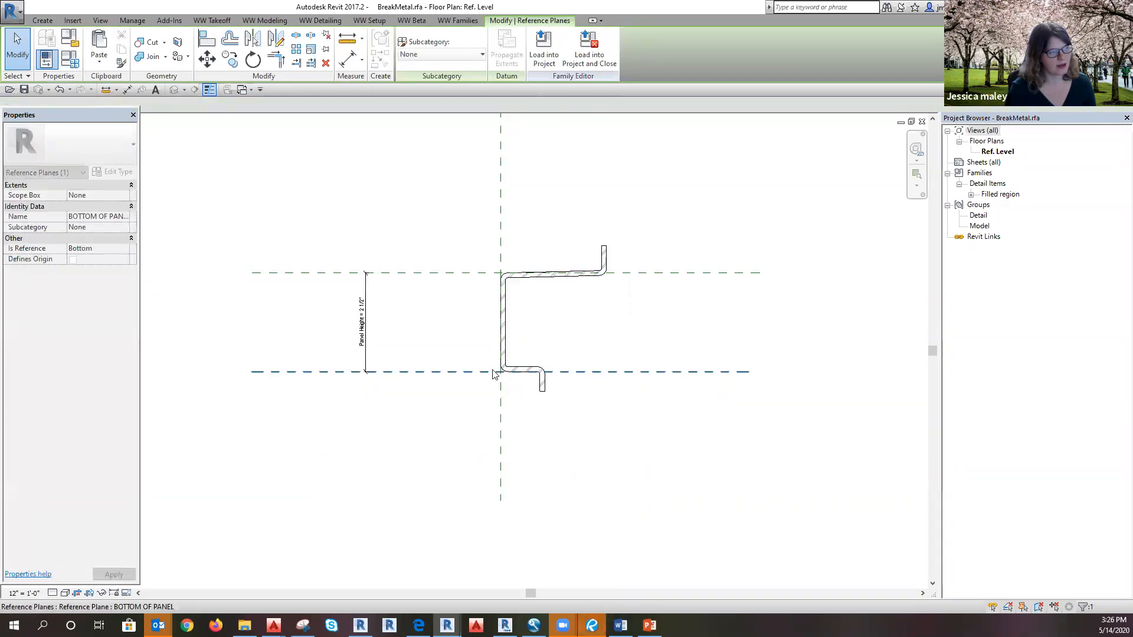
key("Escape")
scroll(427, 304, "up", 2)
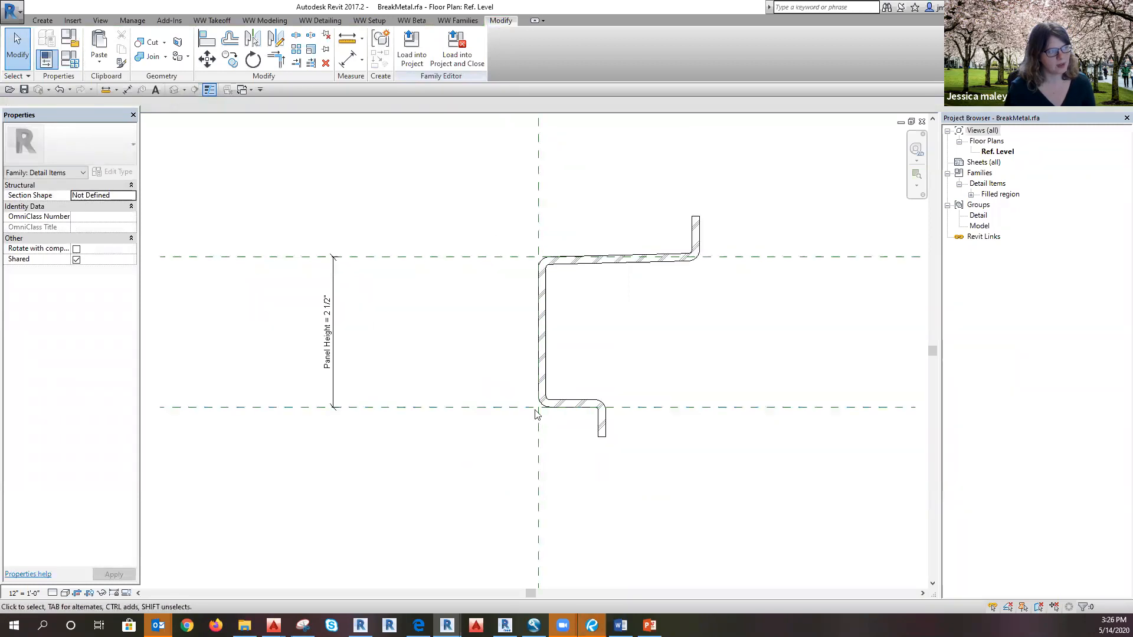
left_click(503, 408)
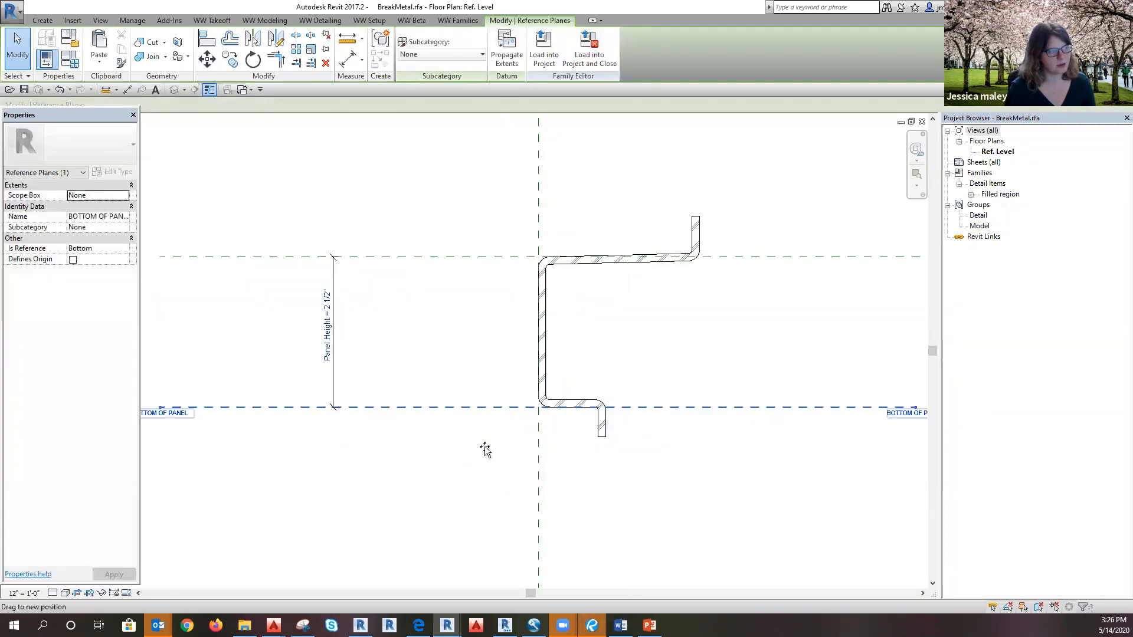
left_click_drag(485, 469, 484, 467)
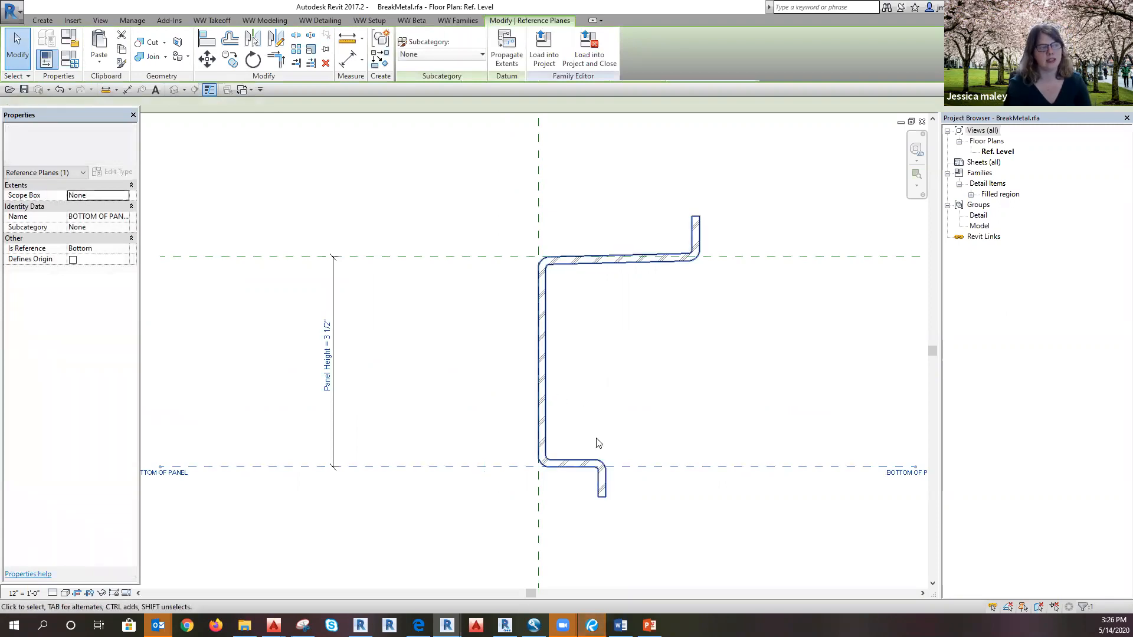
left_click(599, 458)
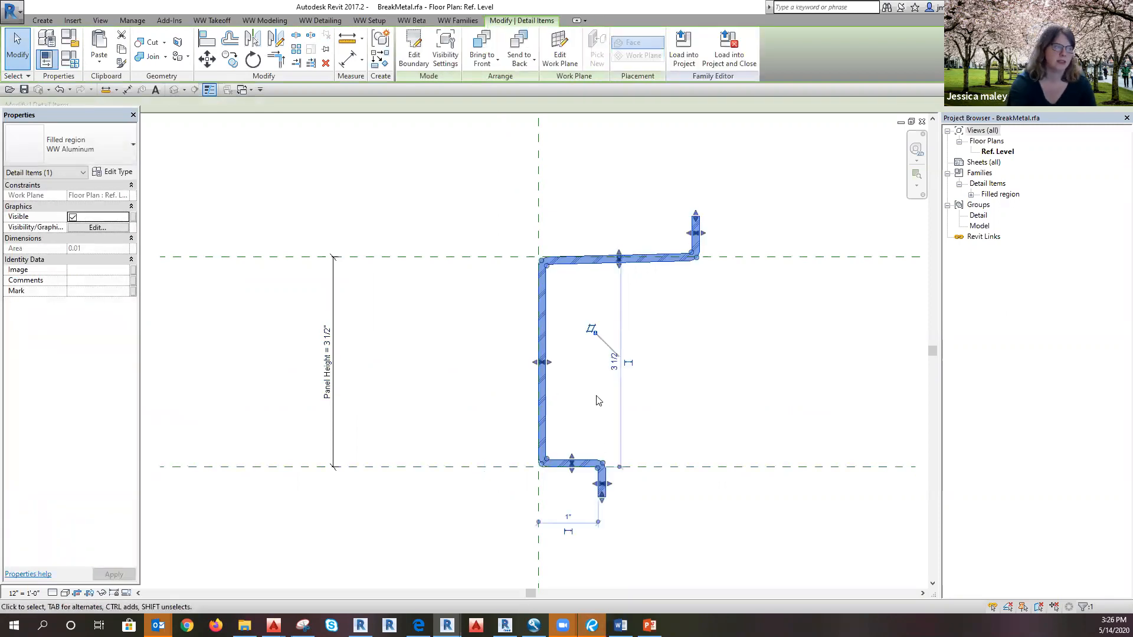
Step: Open the aluminum brake shape's boundary for editing
left_click(599, 421)
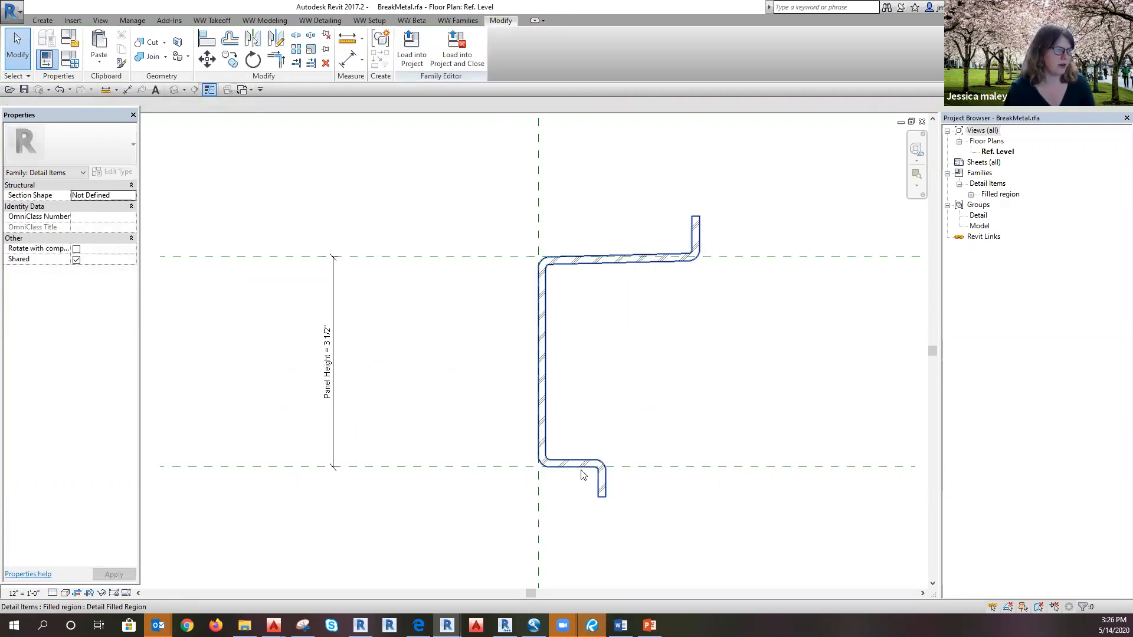
scroll(565, 472, "up", 4)
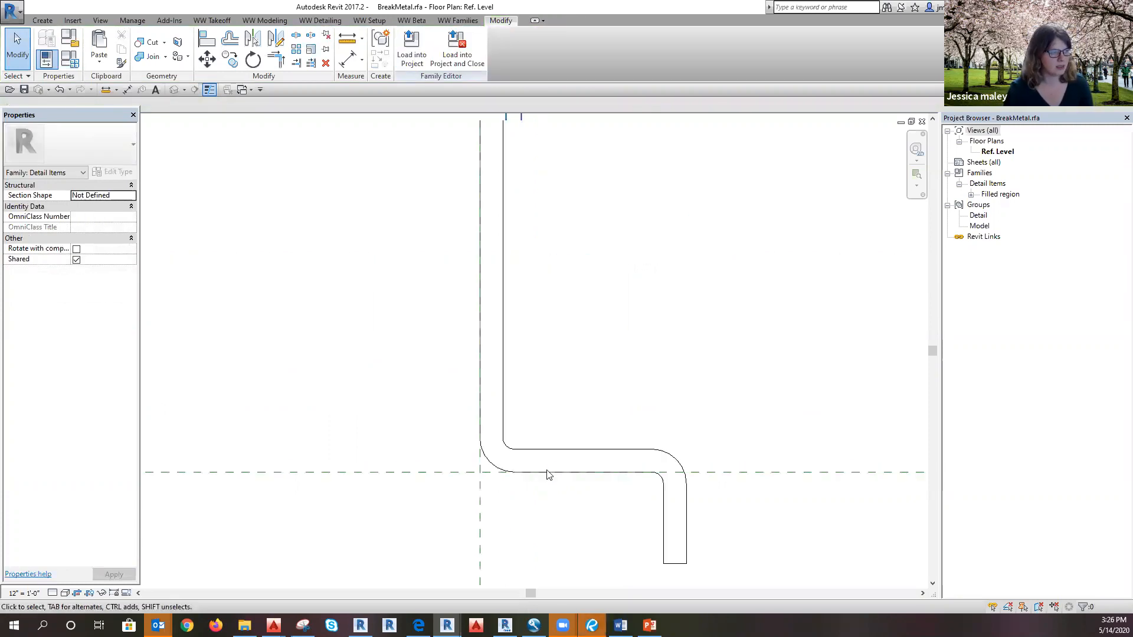
left_click(568, 482)
scroll(531, 445, "down", 5)
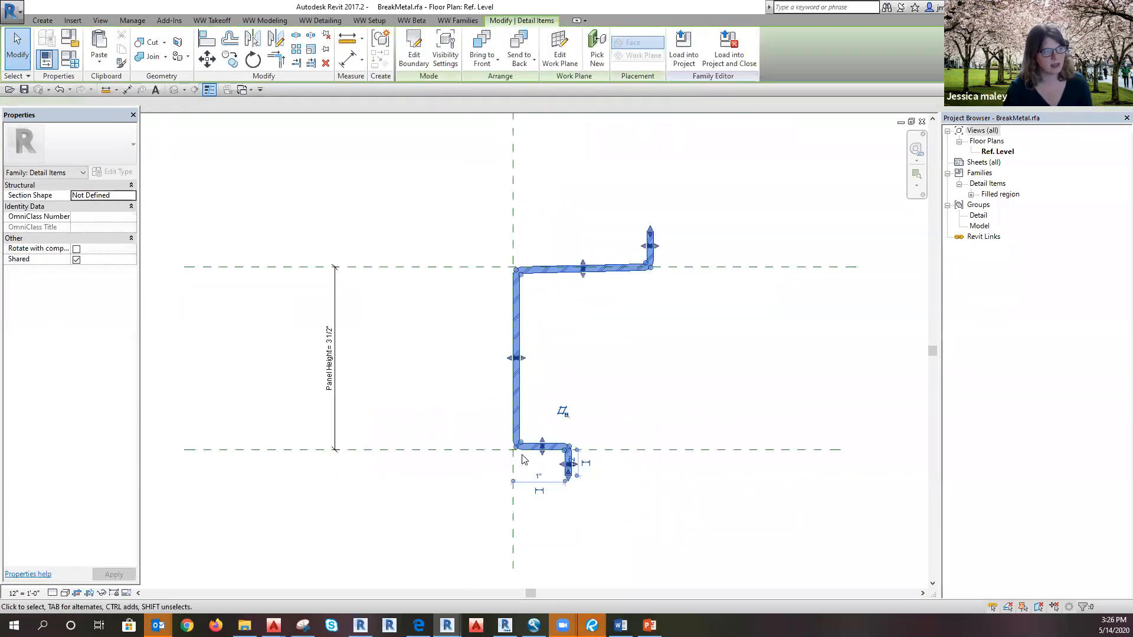
left_click(413, 46)
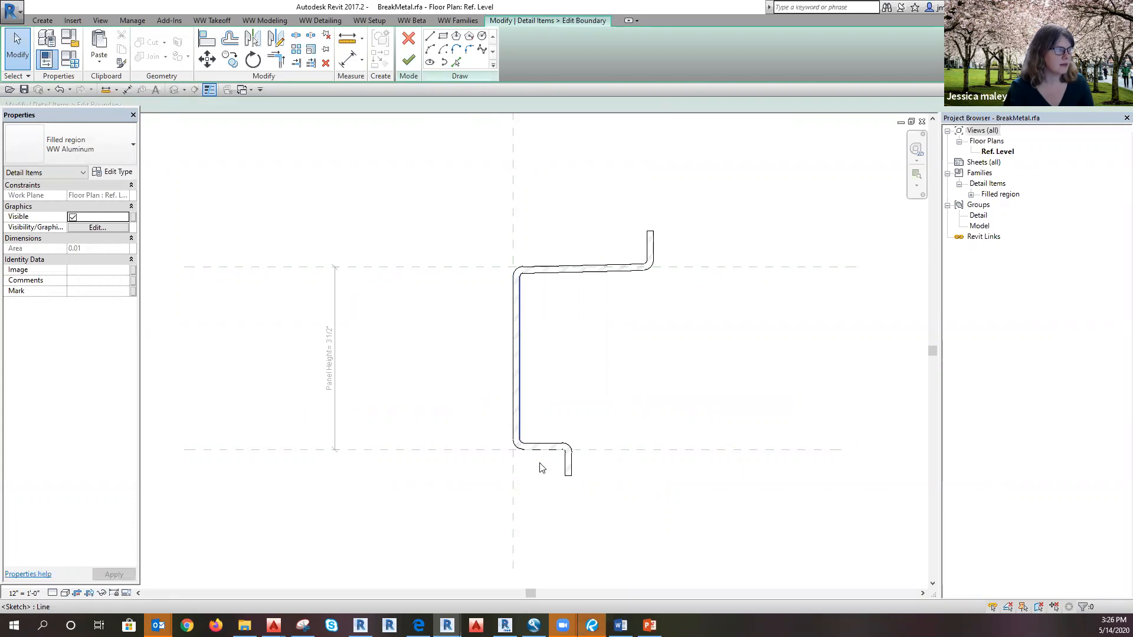
Step: Dimension the thickness of the brake shape's lower horizontal leg within the boundary sketch
scroll(540, 466, "up", 2)
scroll(543, 465, "up", 2)
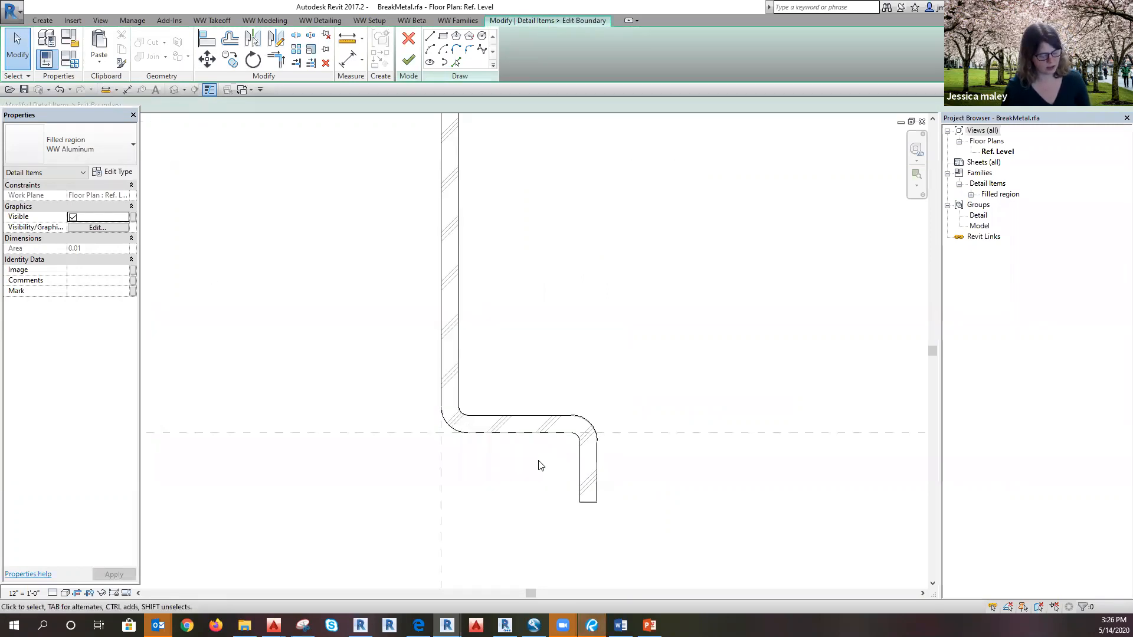
key("d")
key("i")
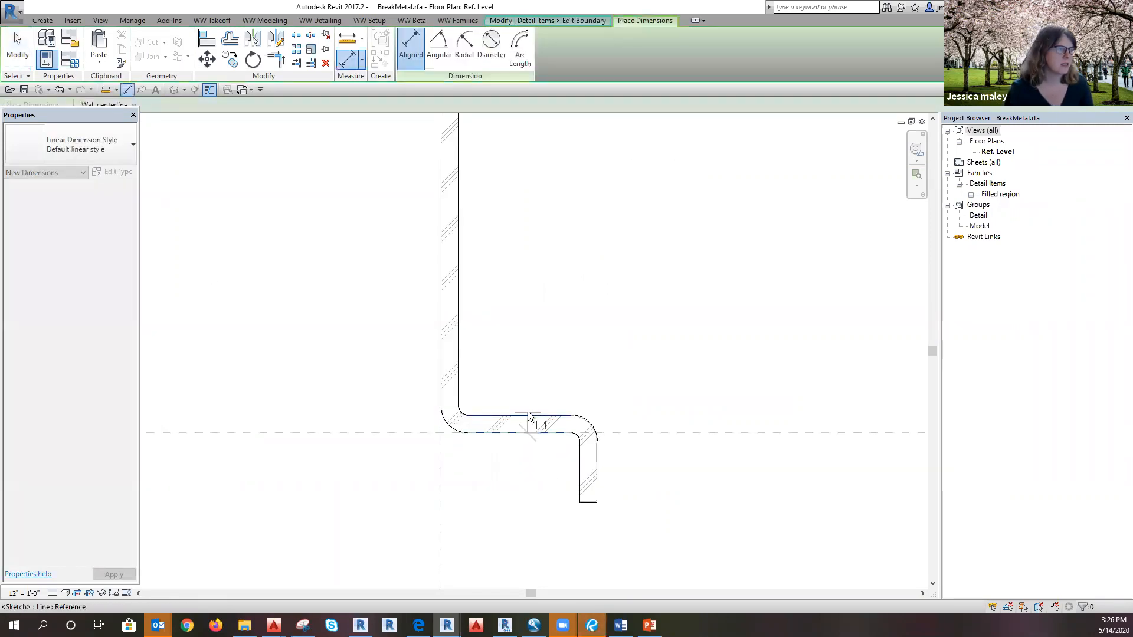
scroll(597, 396, "down", 2)
left_click(591, 402)
scroll(587, 404, "up", 2)
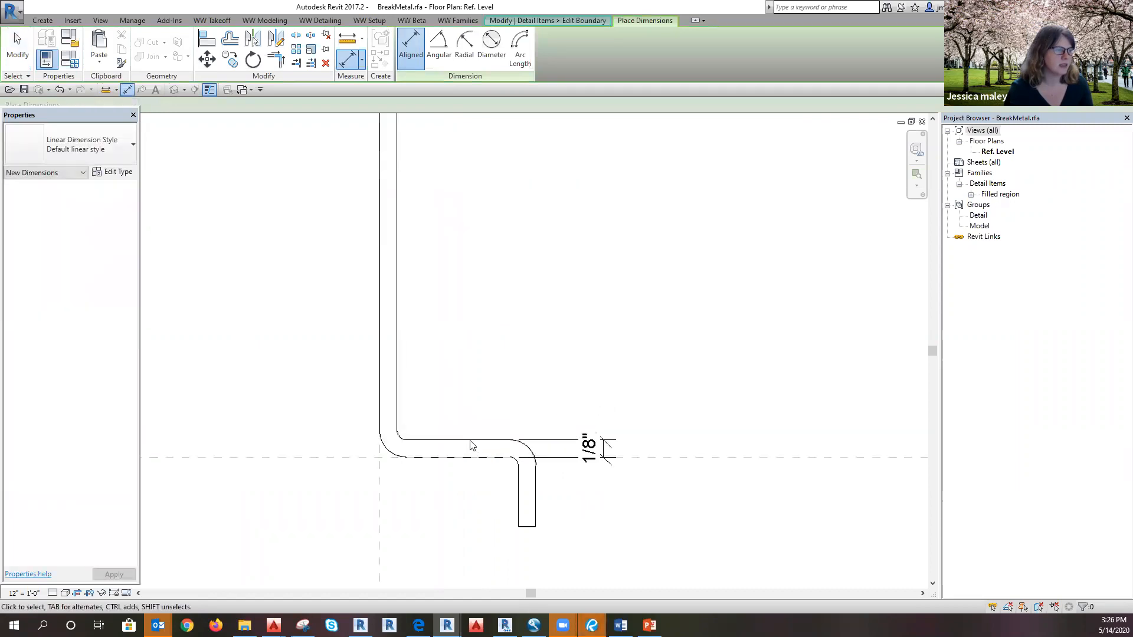
key("Escape")
key("Escape")
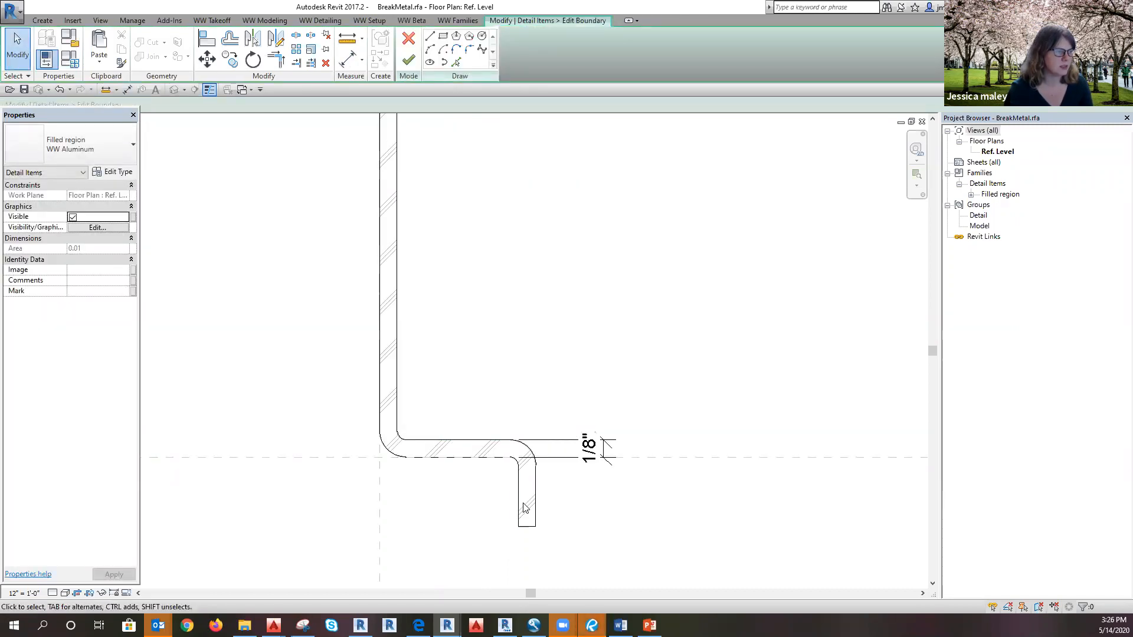
left_click(629, 456)
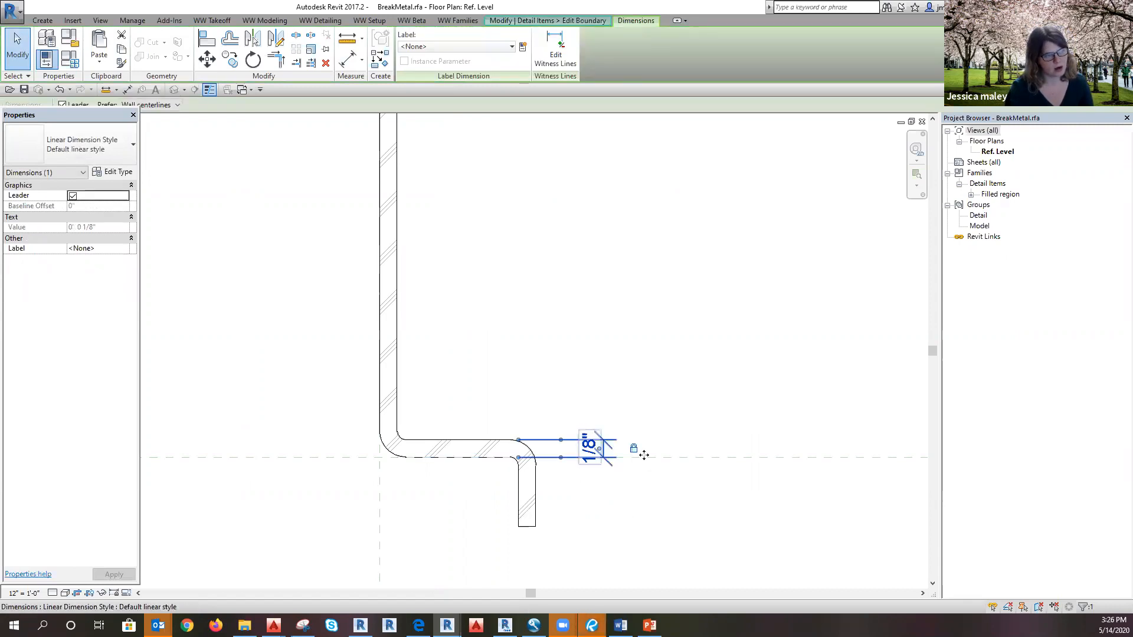
left_click(478, 470)
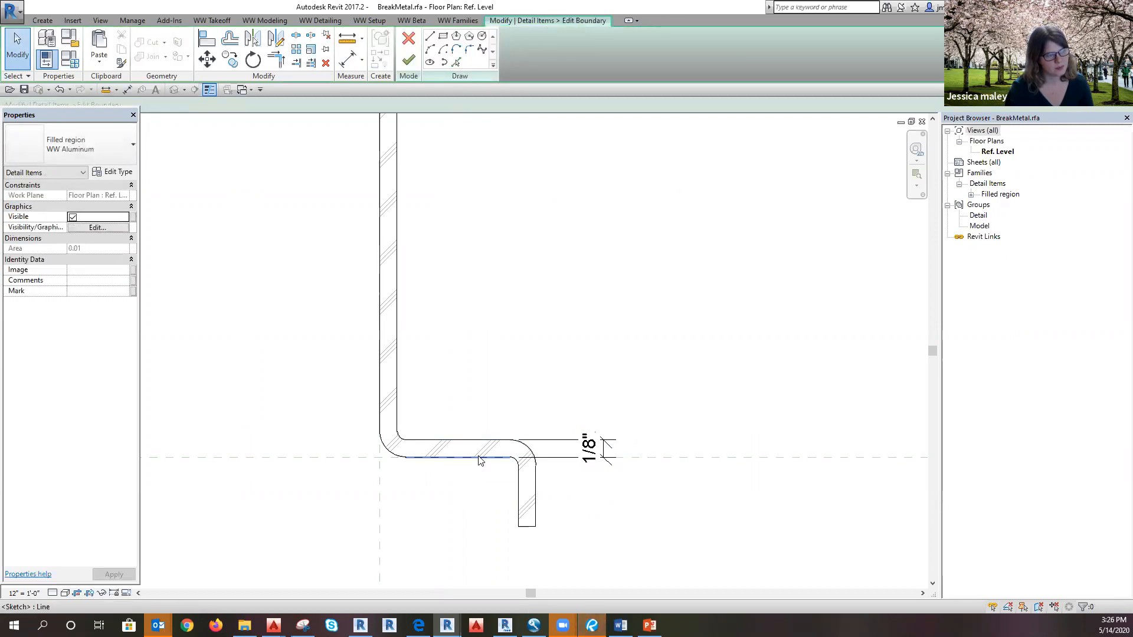
Step: Align the underside of the lower horizontal leg with the BOTTOM OF PANEL reference plane
key("a")
key("l")
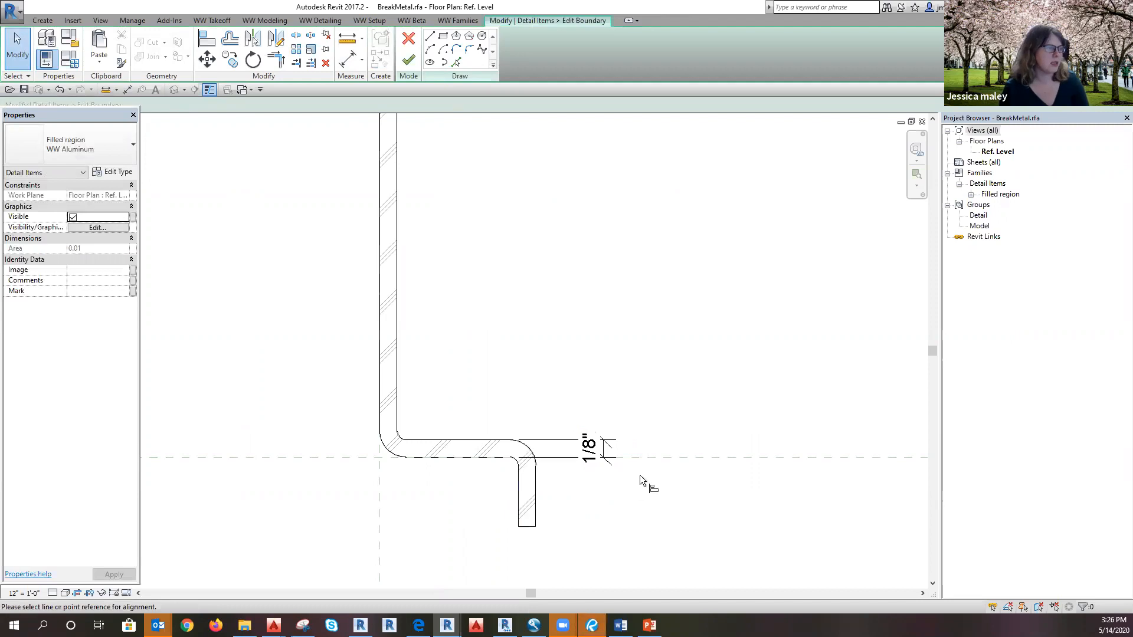
left_click(636, 458)
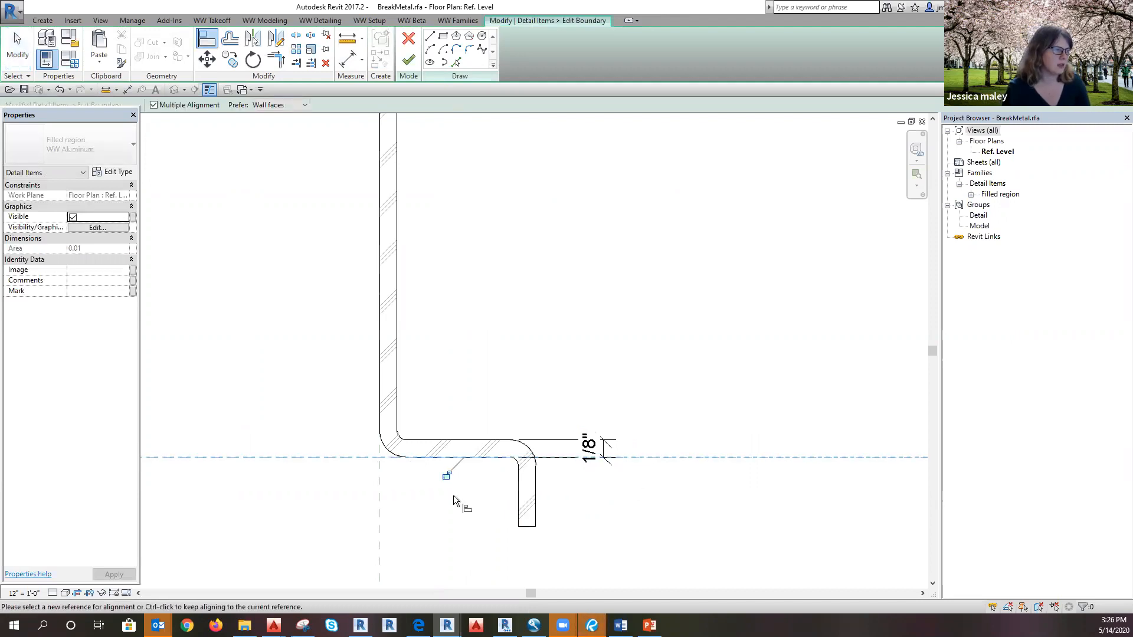
key("Escape")
key("Escape")
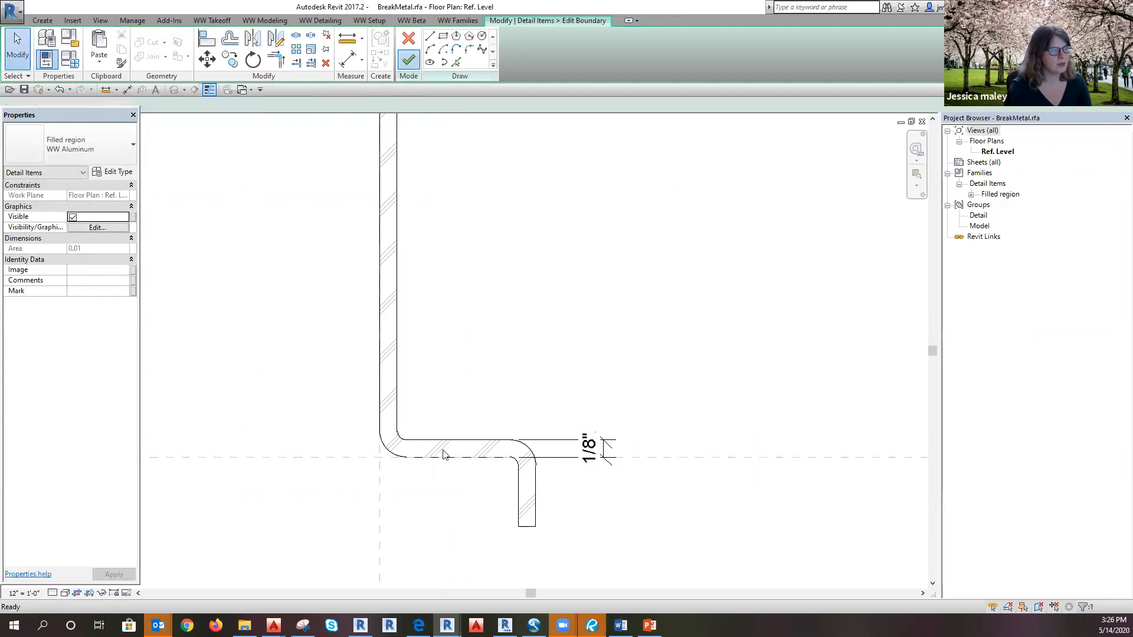
Step: Finish the boundary edit and flex the shape by moving the BOTTOM OF PANEL plane to Panel Heights of 3 7/8" and 3 1/8"
left_click(665, 458)
left_click_drag(665, 458, 659, 513)
scroll(564, 389, "down", 3)
left_click(512, 461)
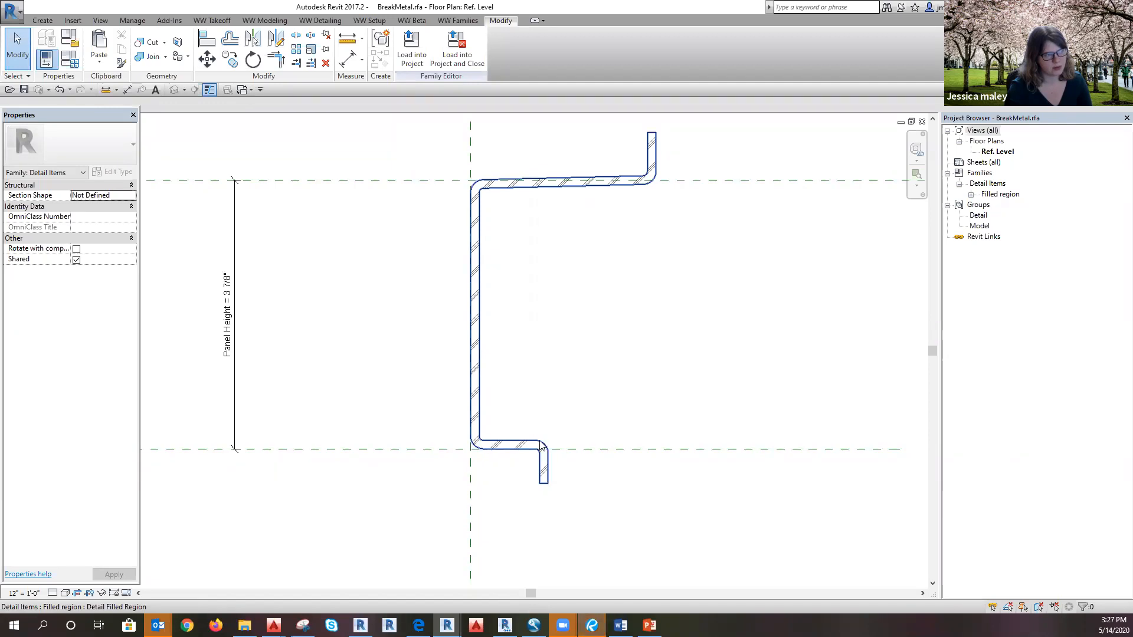
left_click_drag(584, 450, 569, 397)
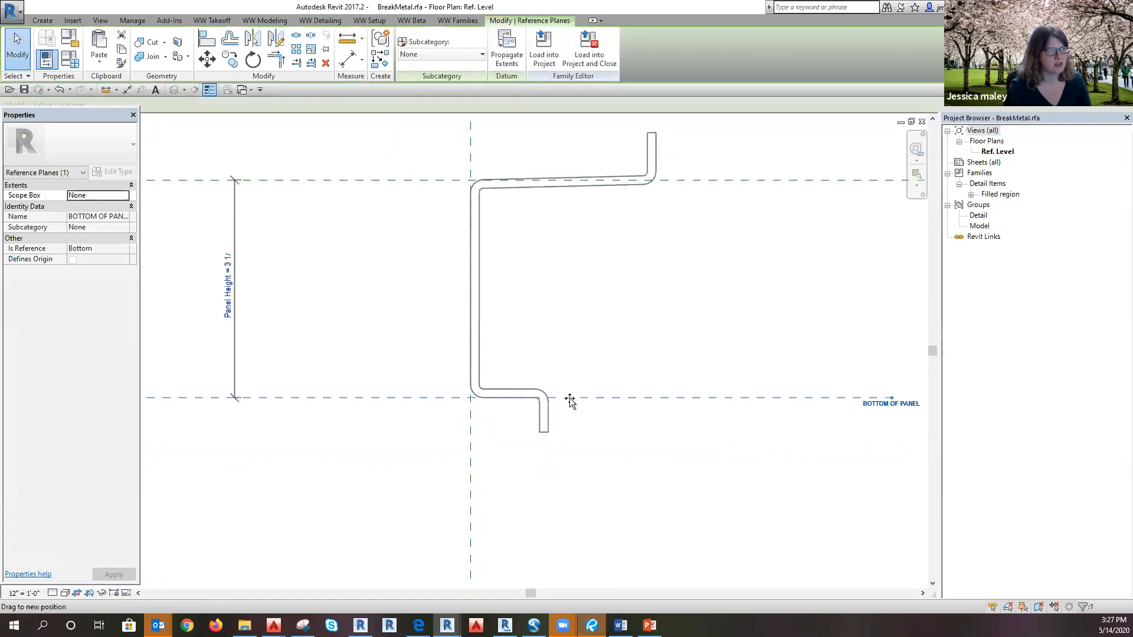
left_click(478, 459)
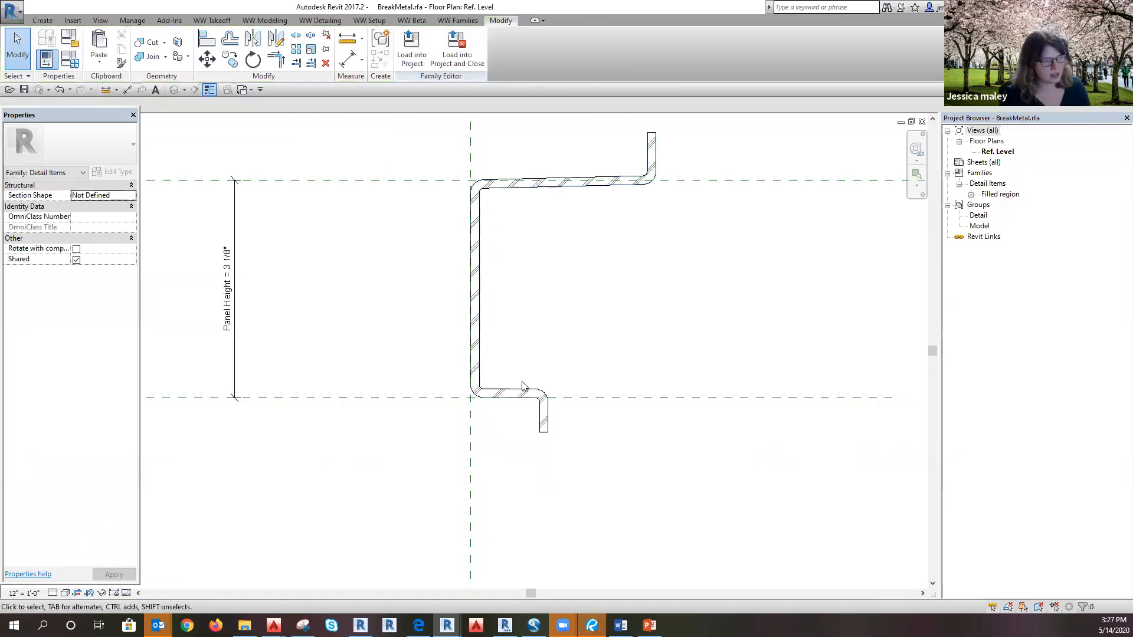
scroll(515, 416, "down", 3)
middle_click_drag(565, 475, 640, 476)
scroll(522, 317, "up", 1)
scroll(522, 317, "up", 1)
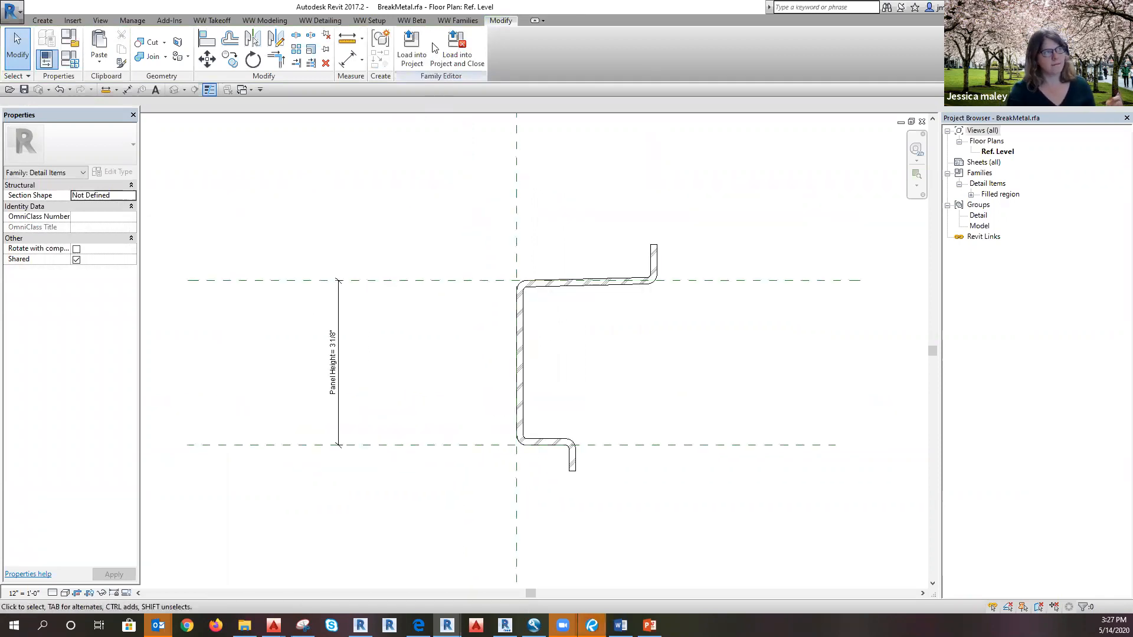
Step: Load the family into Perimeter Condition.rfa only, instead of Project1, and close BreakMetal.rfa with its changes saved
left_click(457, 49)
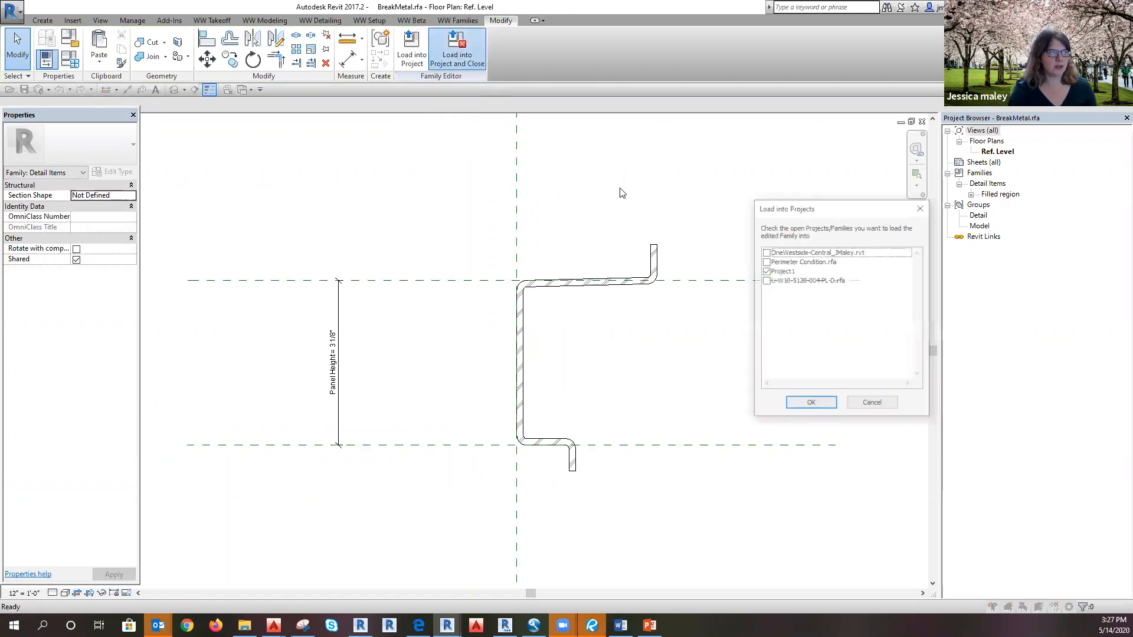
left_click(766, 271)
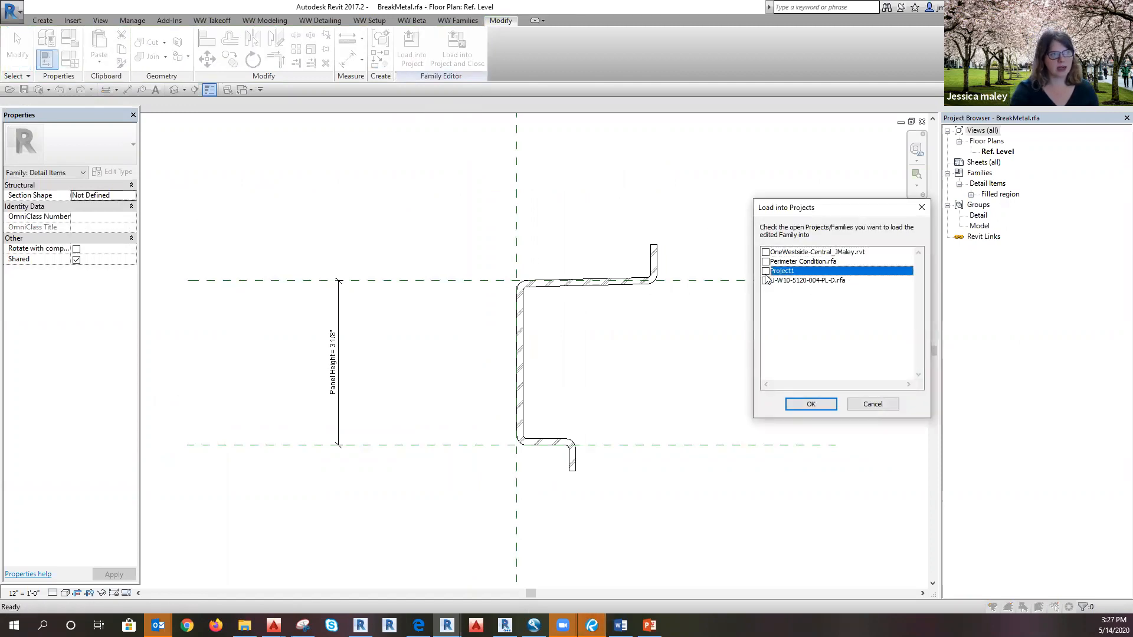
left_click(766, 262)
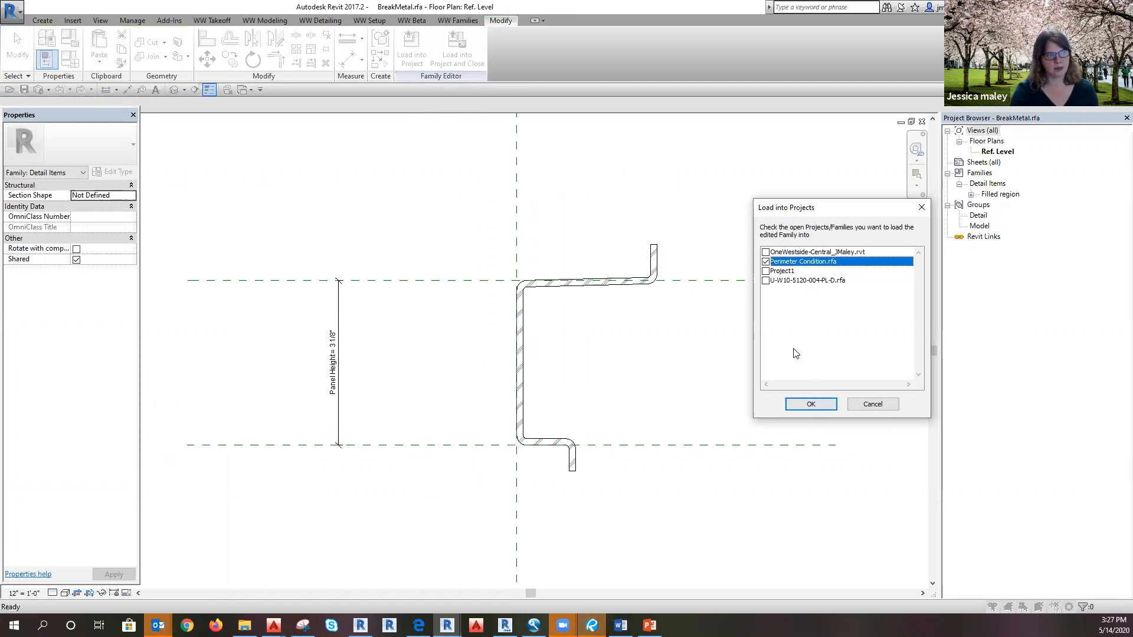
left_click(794, 406)
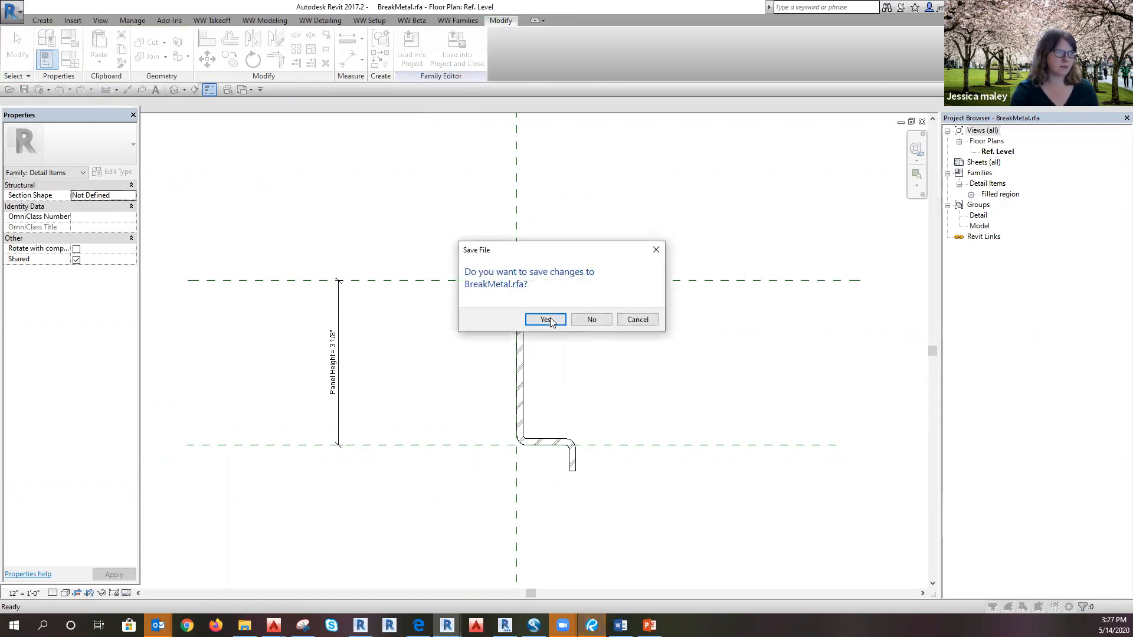
left_click(552, 323)
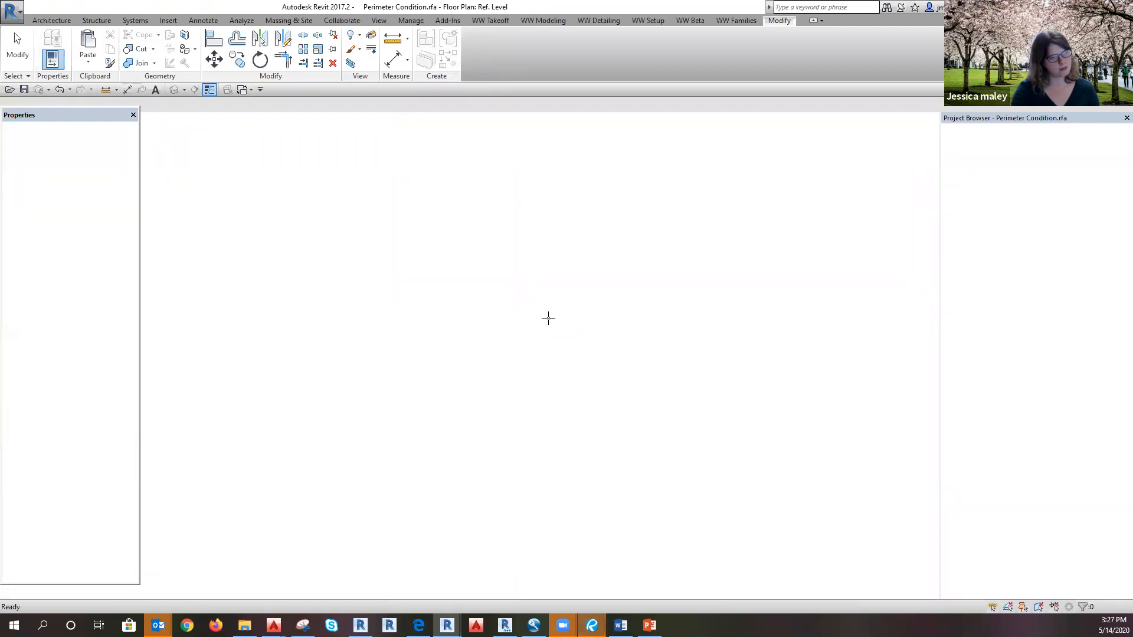
Step: Position the BreakMetal item in the empty area left of the terrace assembly and stretch it to a Panel Height of about 3 13/32"
key("Escape")
key("Escape")
left_click(599, 268)
scroll(600, 269, "down", 2)
middle_click_drag(600, 268, 667, 331)
left_click_drag(666, 330, 306, 331)
mouse_move(347, 397)
left_mouse_down()
mouse_move(346, 376)
mouse_move(352, 456)
mouse_move(352, 410)
left_mouse_up()
scroll(346, 377, "up", 2)
left_click(366, 369)
scroll(303, 360, "down", 2)
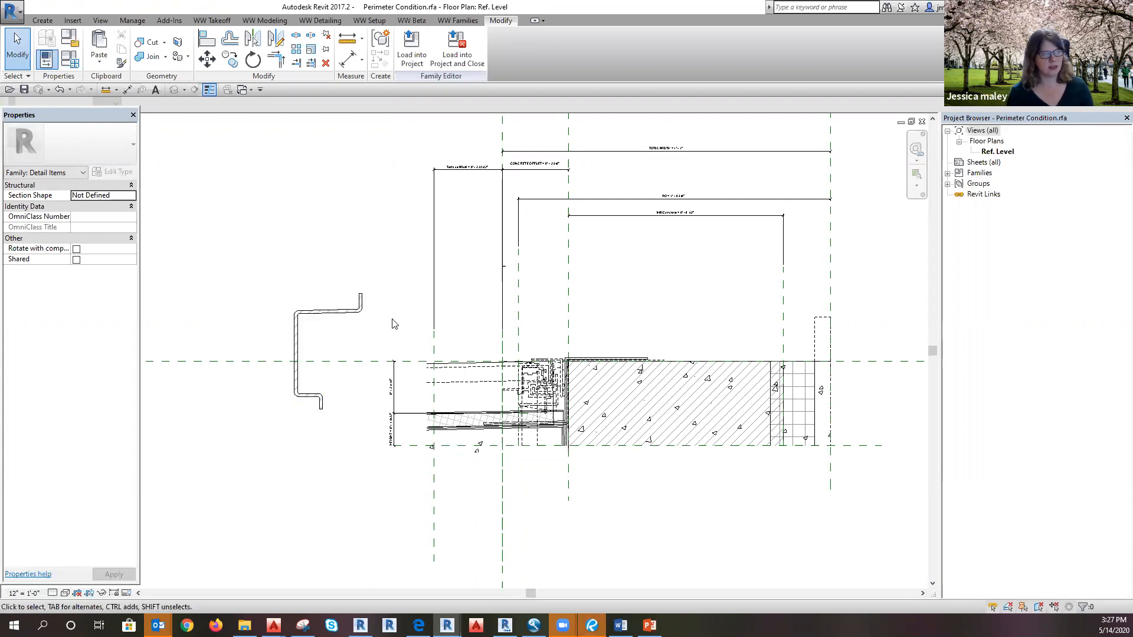
Step: Select the BreakMetal item and open the family parameter association for its Panel Height
left_click(340, 312)
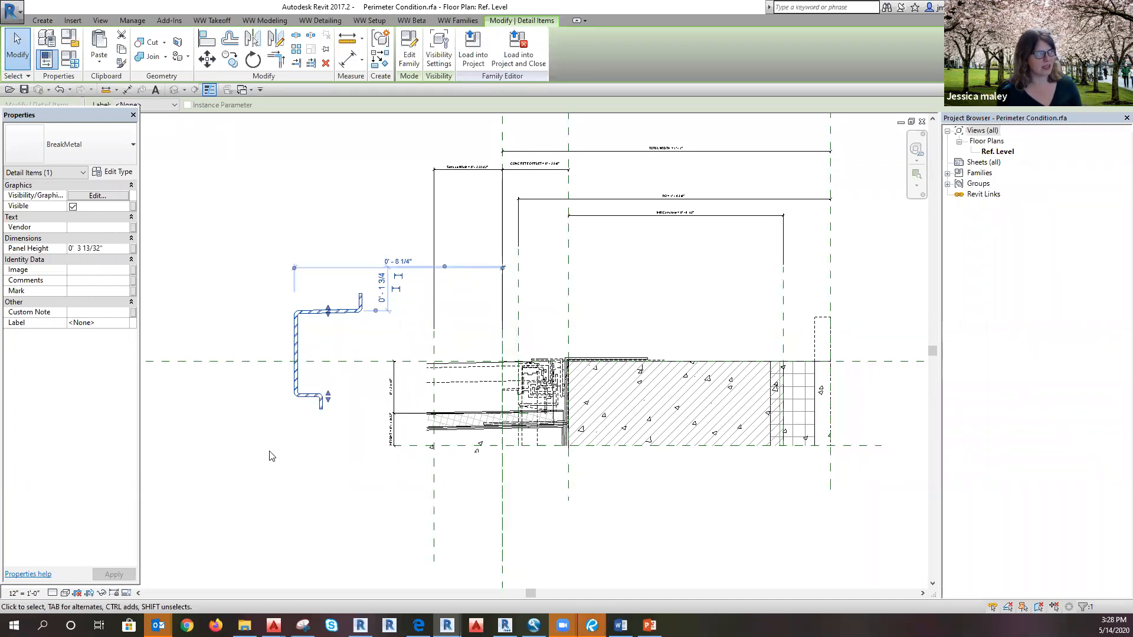
scroll(259, 277, "up", 3)
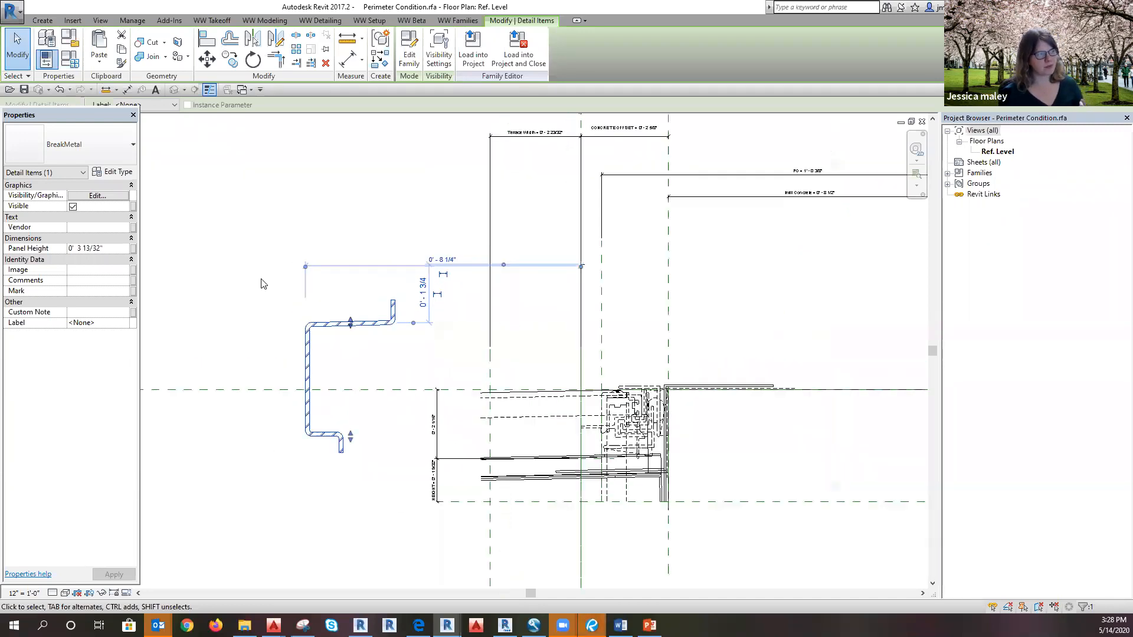
left_click(325, 341)
left_click(312, 336)
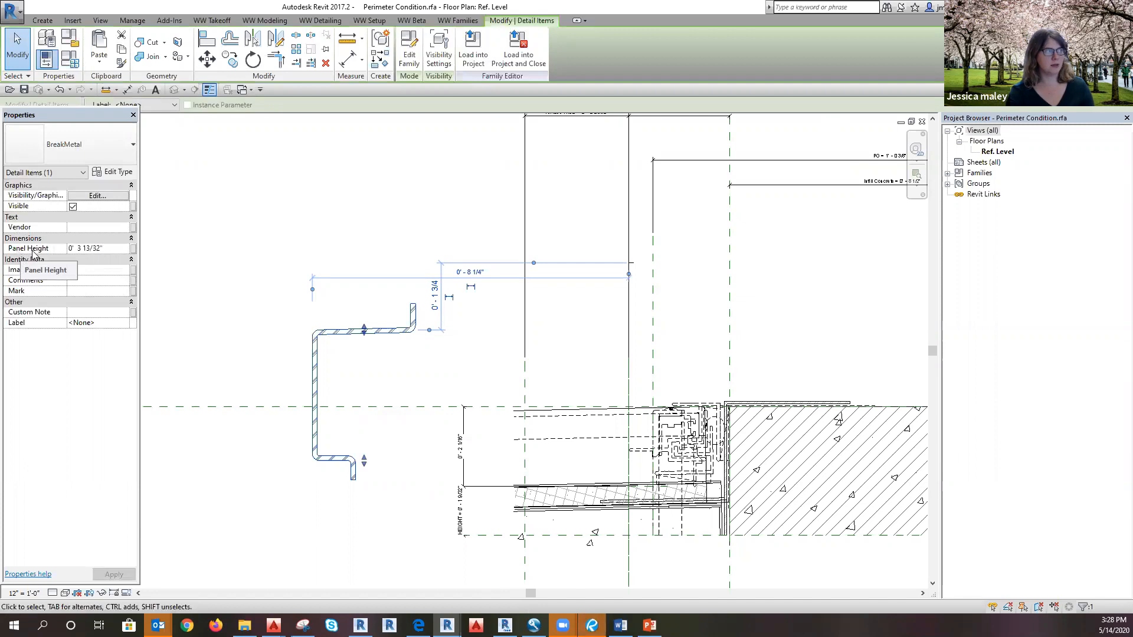
left_click(132, 254)
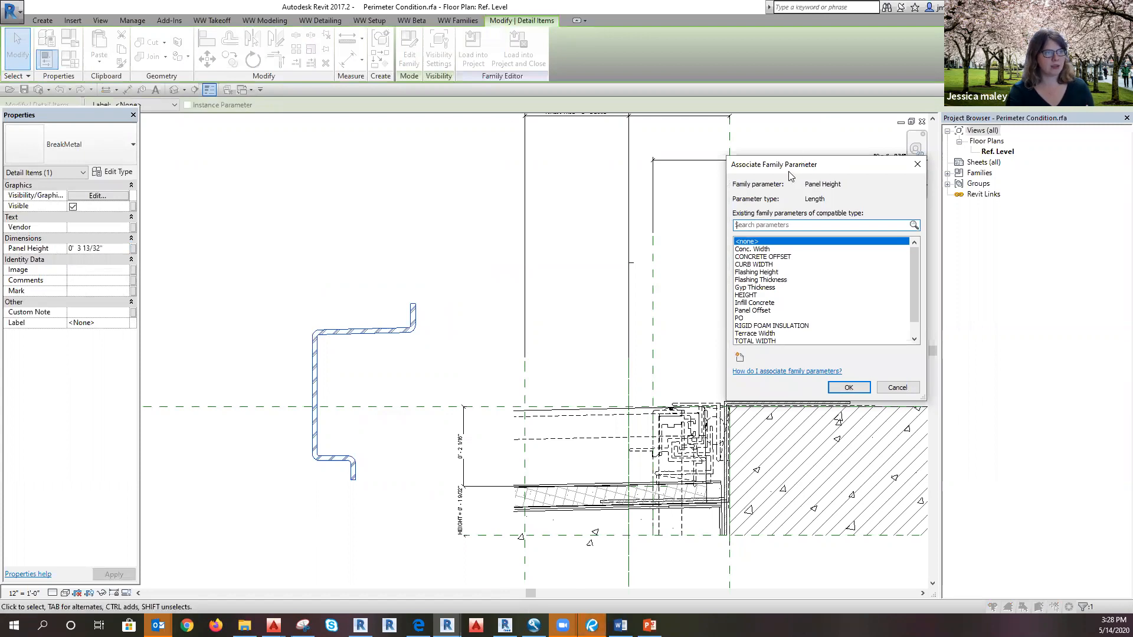
left_click_drag(790, 172, 513, 172)
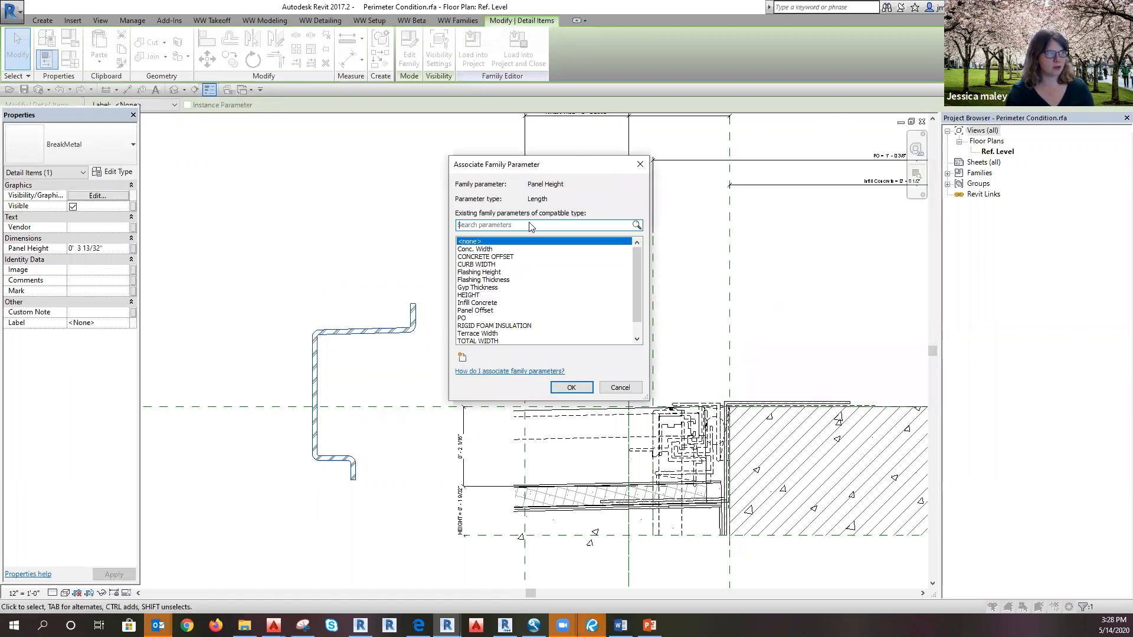
Step: Create an instance family parameter named PANEL HEIGHT, associate the BreakMetal item's Panel Height with it, and reselect the item
left_click(462, 357)
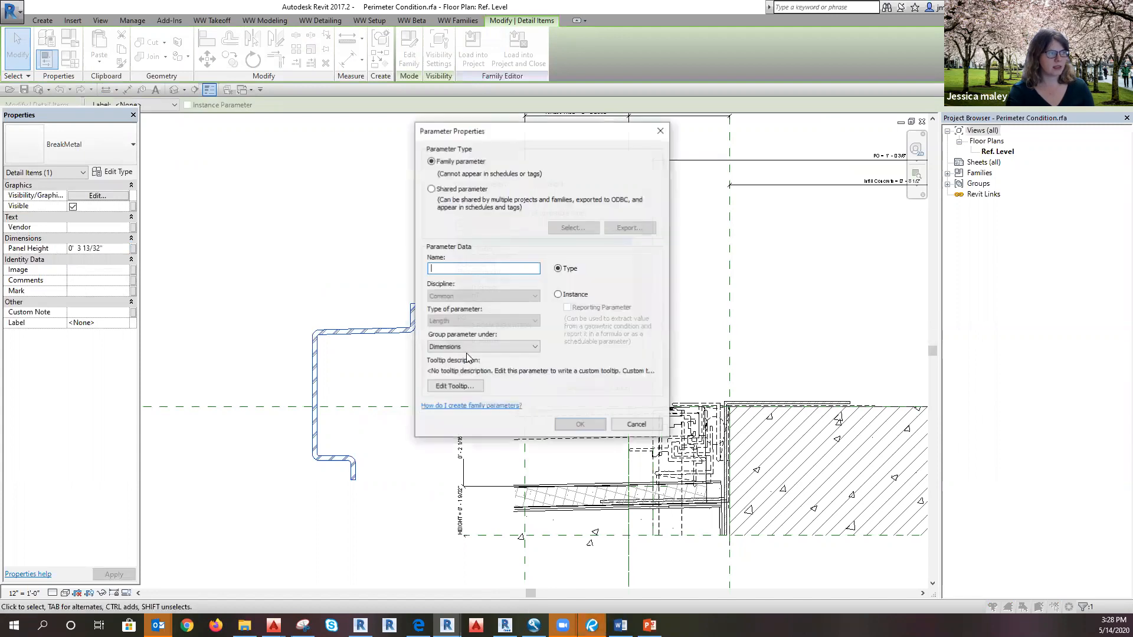
left_click(558, 294)
left_click(472, 268)
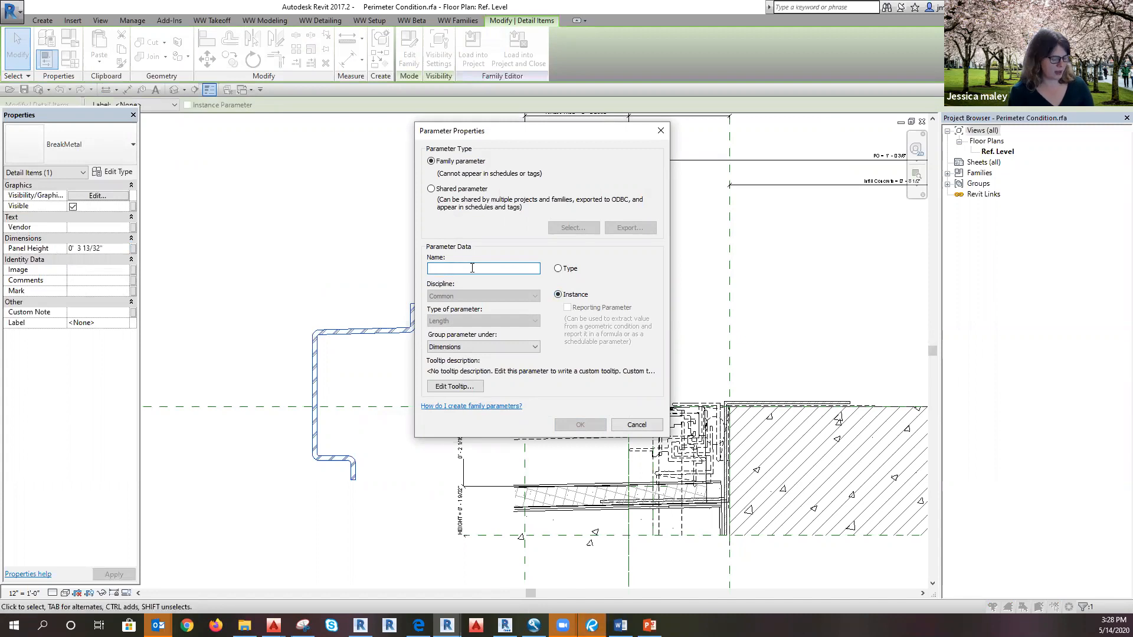
type("PANEL HEIGHT")
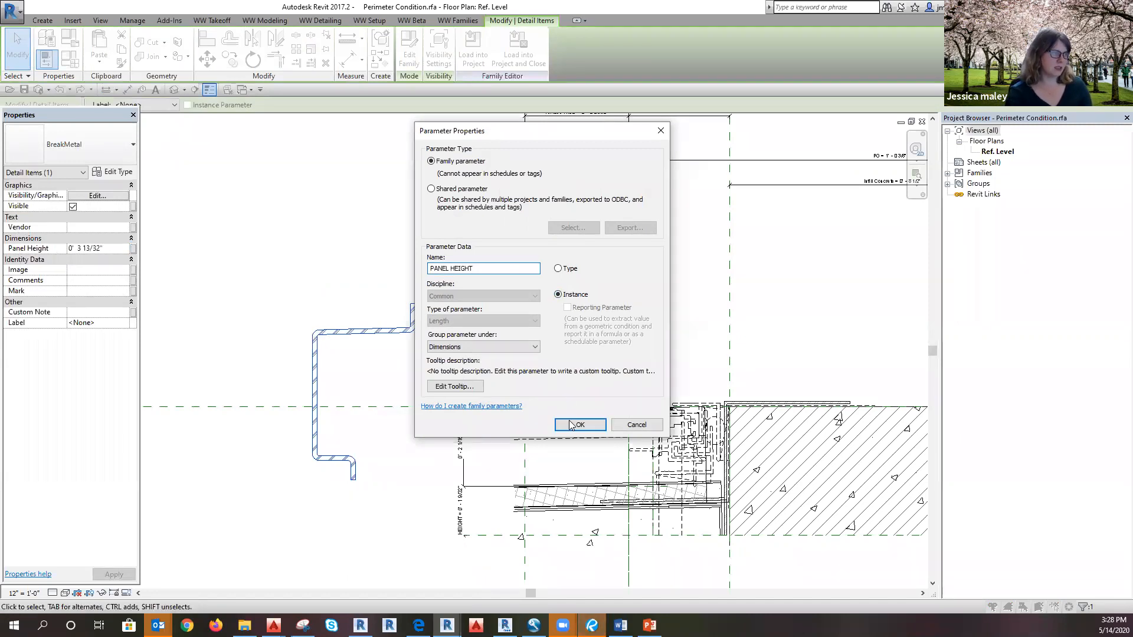
left_click(574, 424)
left_click(571, 387)
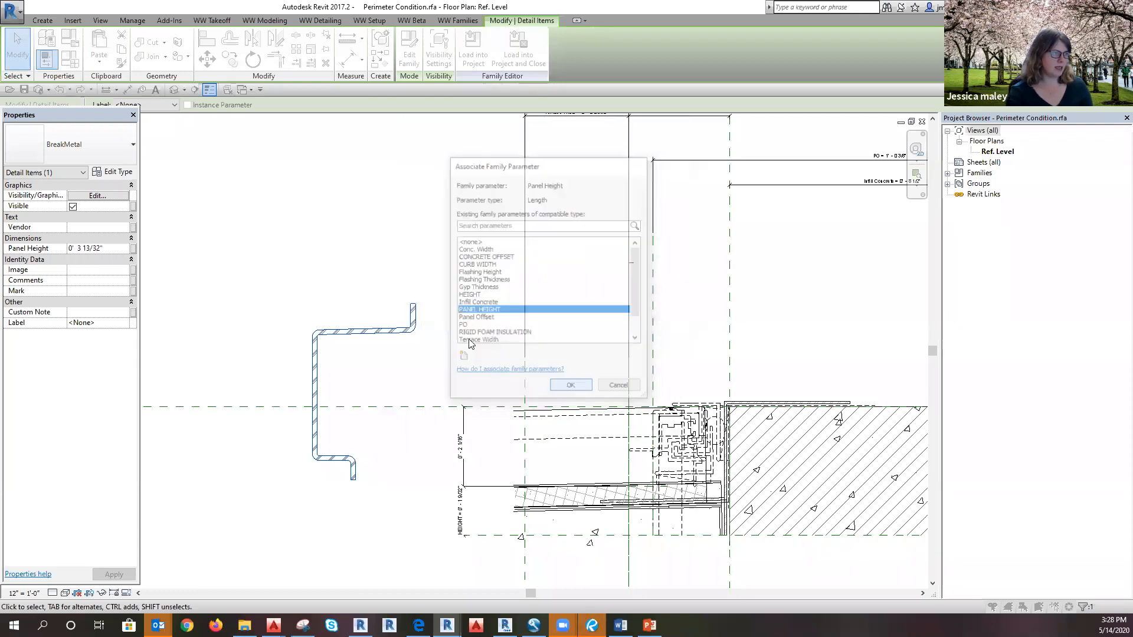
key("Escape")
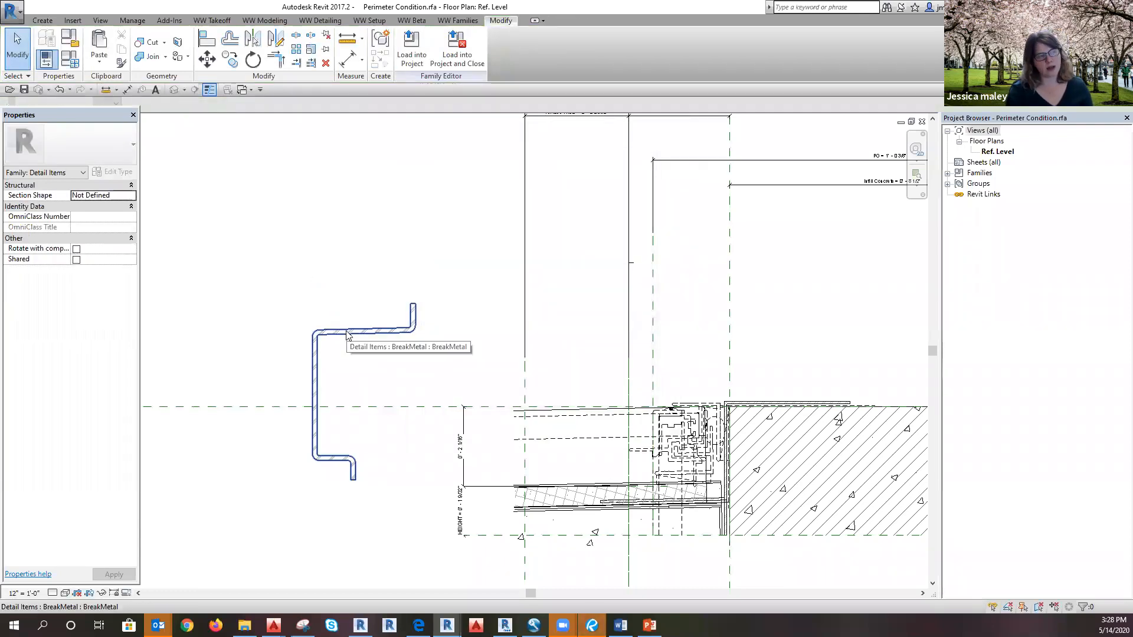
left_click(344, 330)
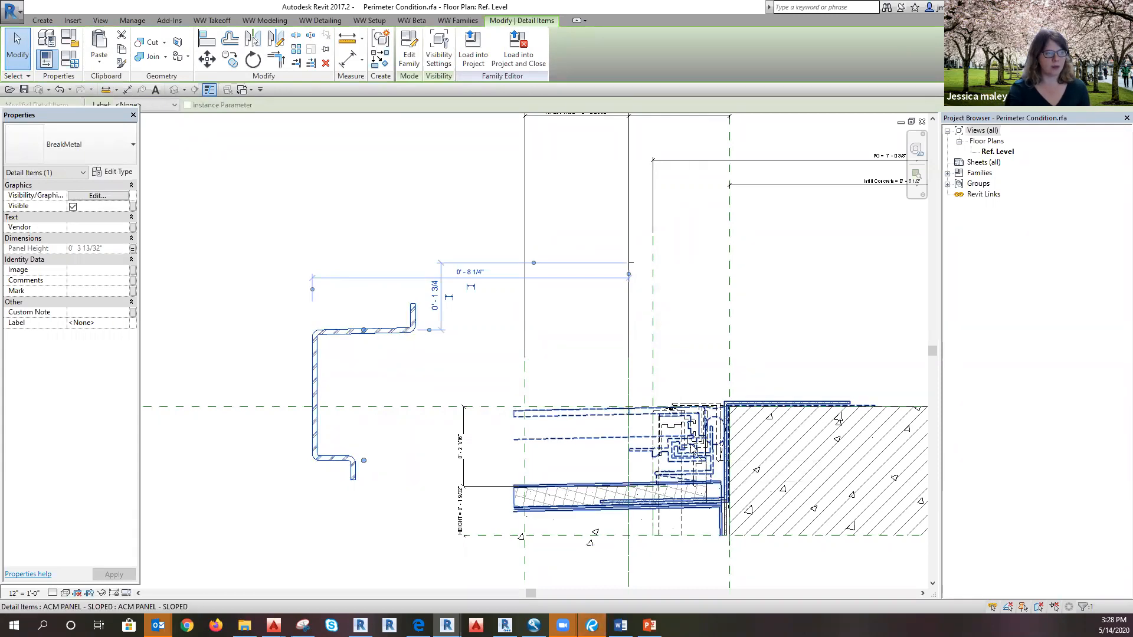
scroll(397, 449, "down", 3)
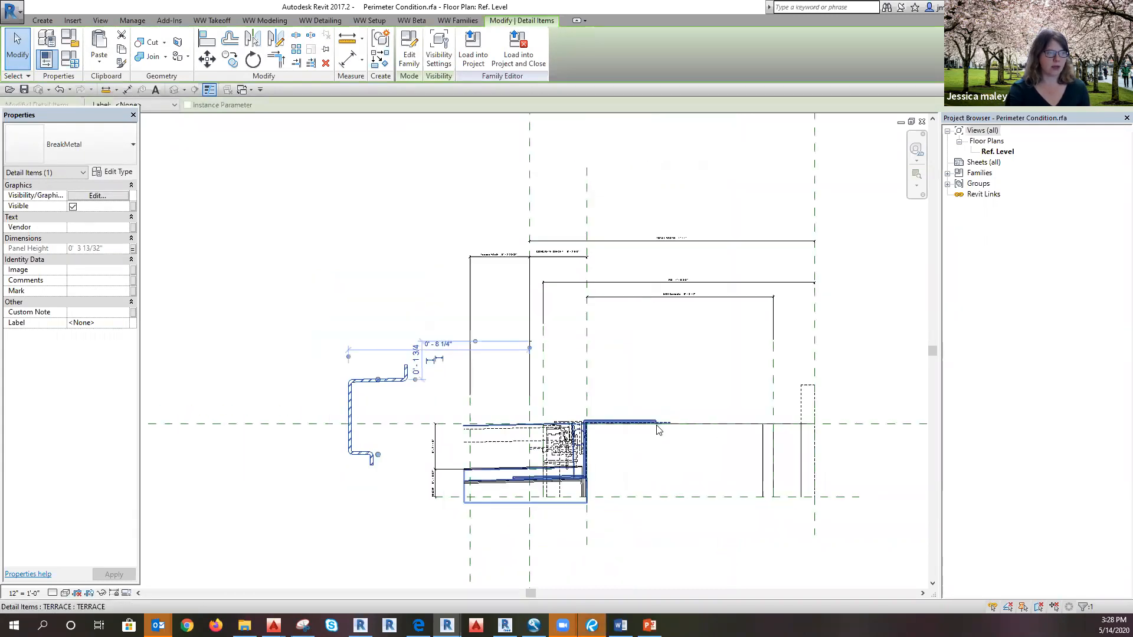
Step: Create an instance family parameter named Break Metal, grouped under Other, and associate the BreakMetal item's Visible property with it
scroll(369, 408, "up", 2)
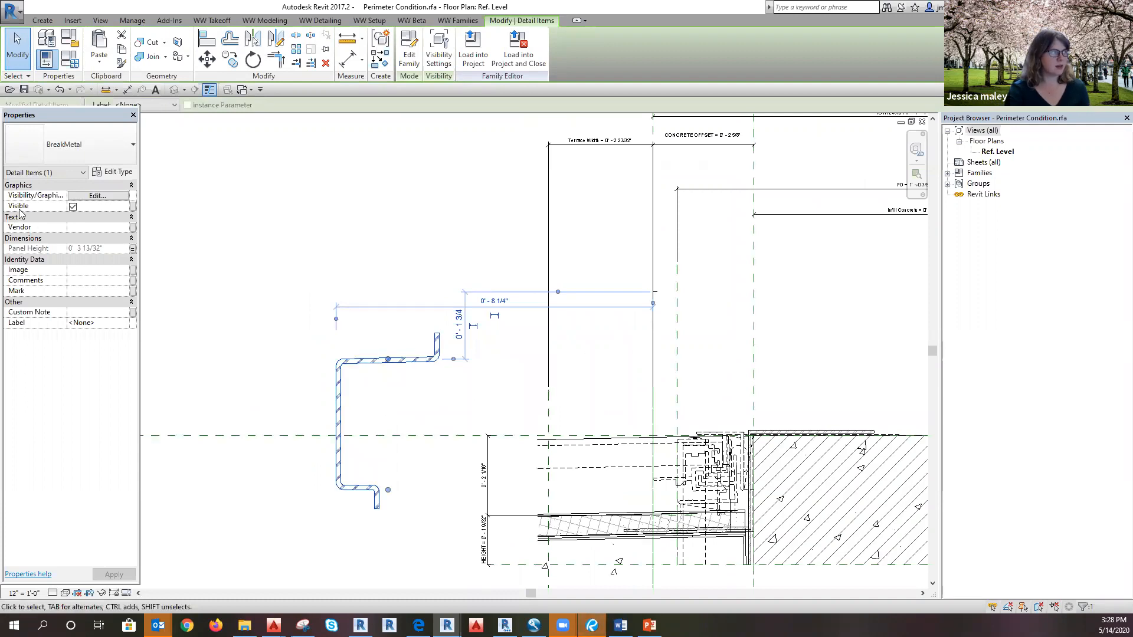
left_click(133, 210)
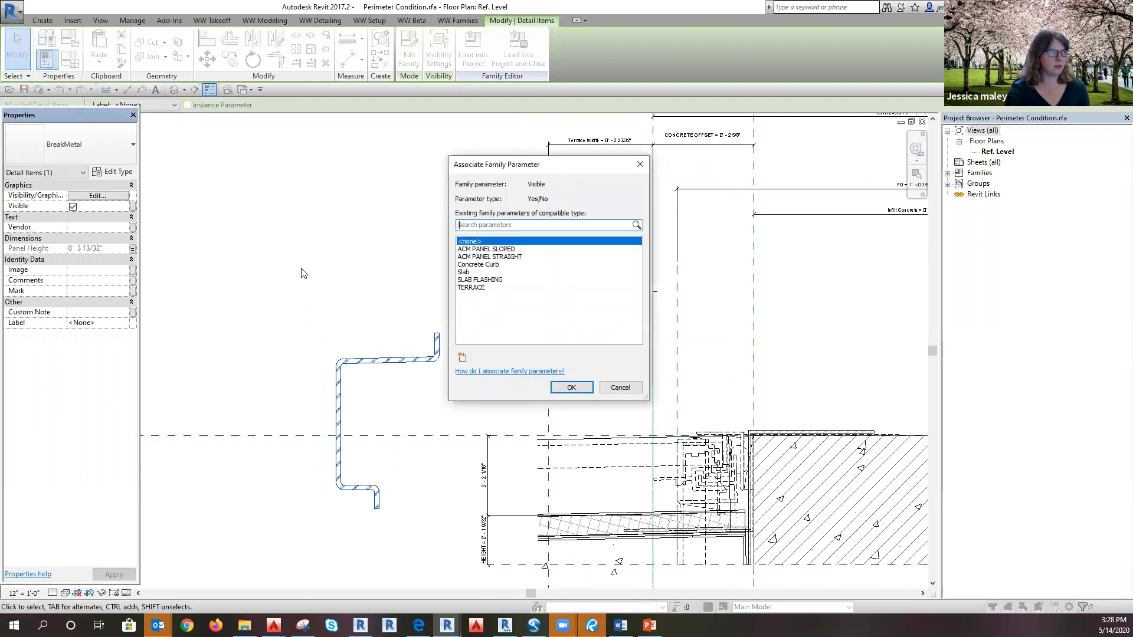
left_click(463, 357)
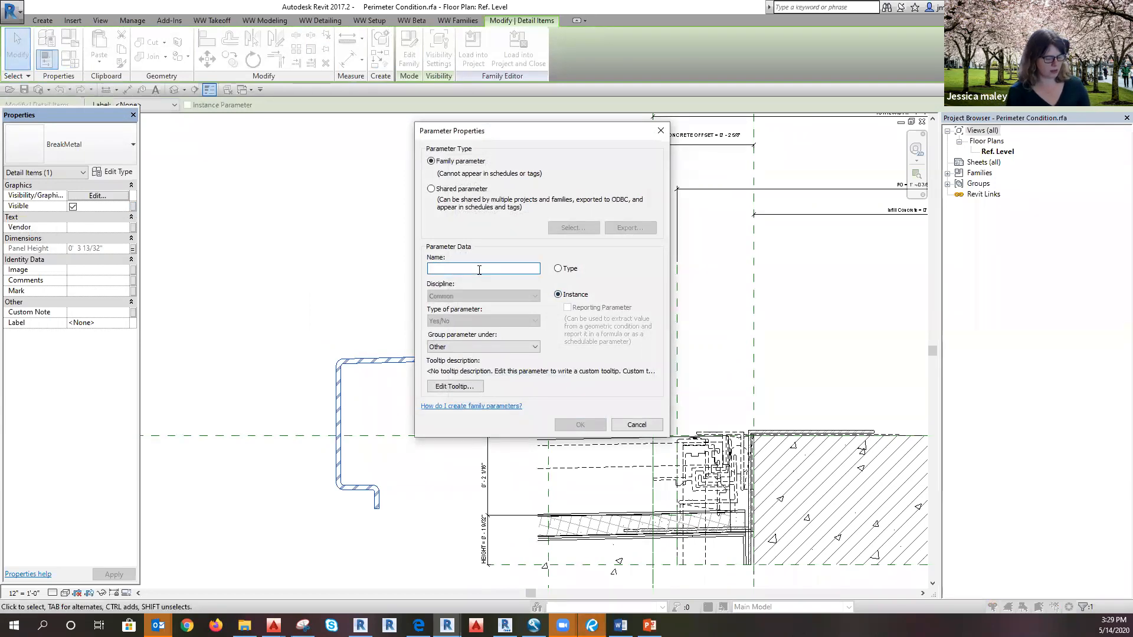
type("Break Metal")
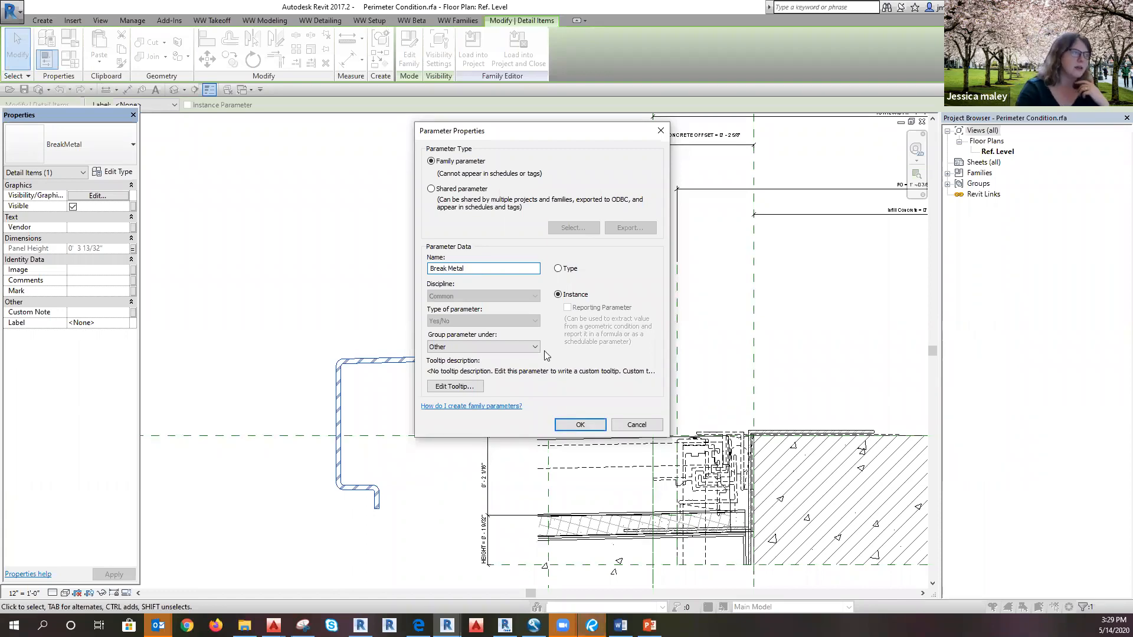
left_click(522, 354)
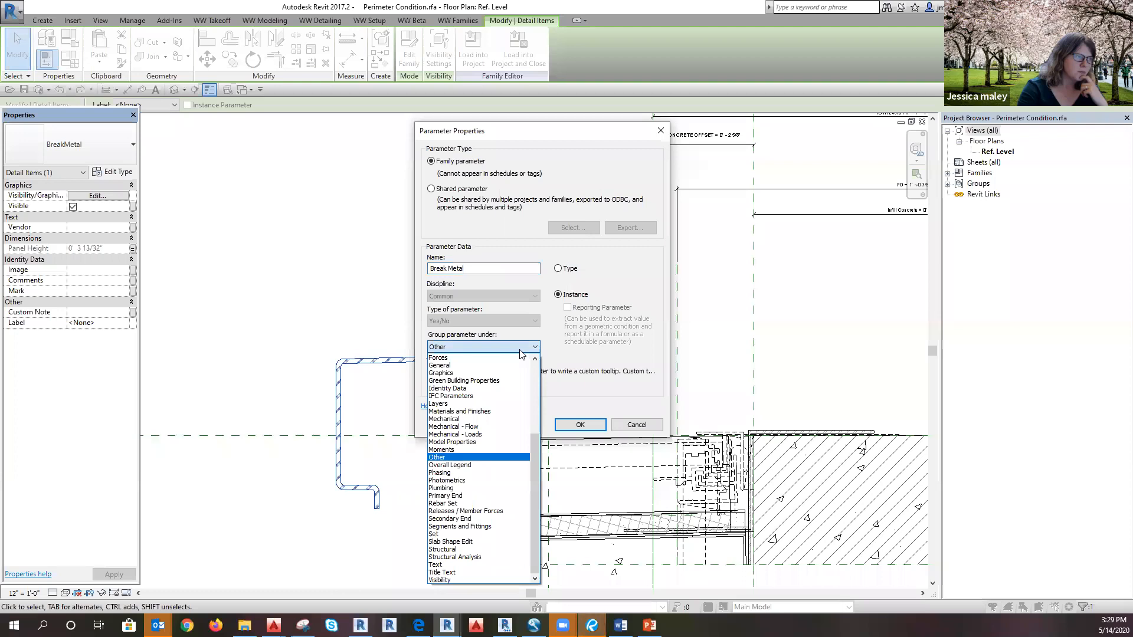
left_click(521, 353)
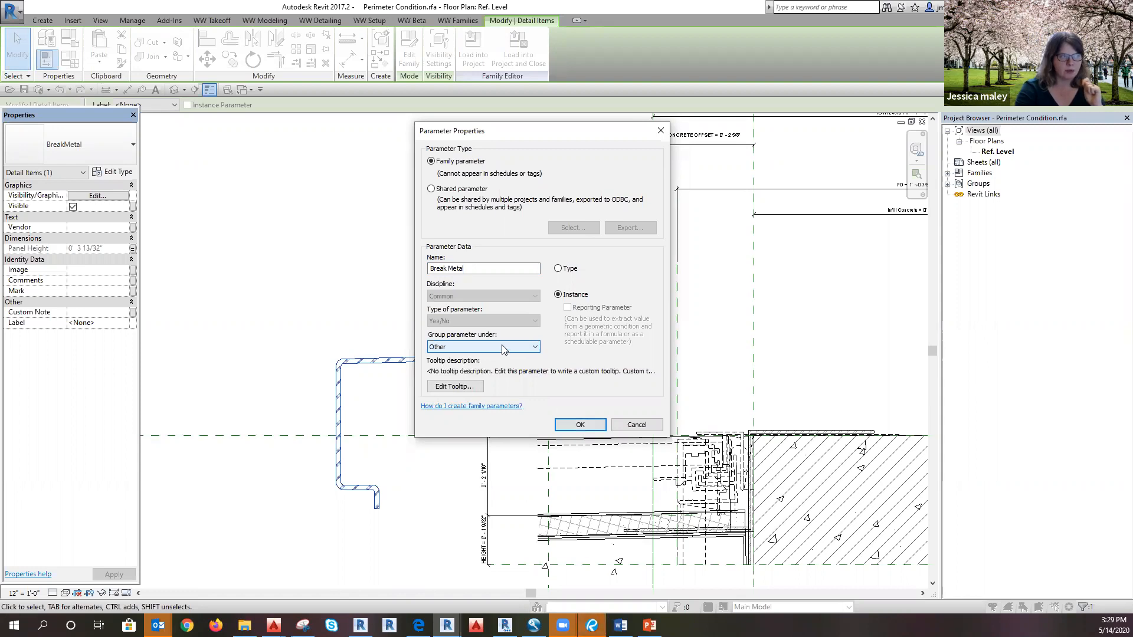
left_click(450, 346)
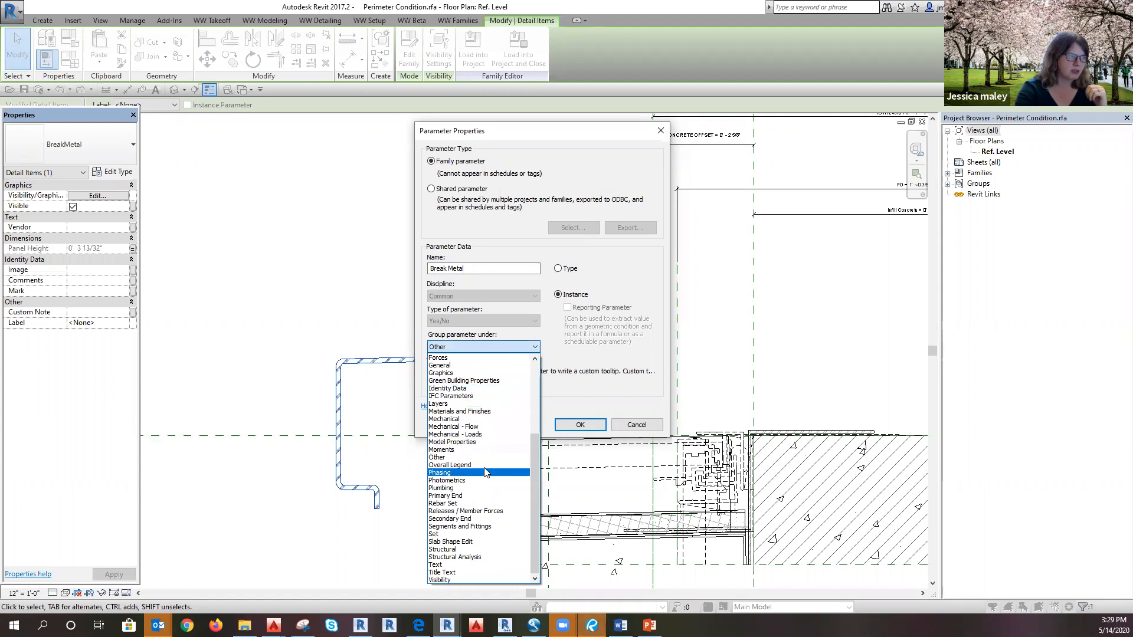
left_click(472, 349)
left_click(563, 425)
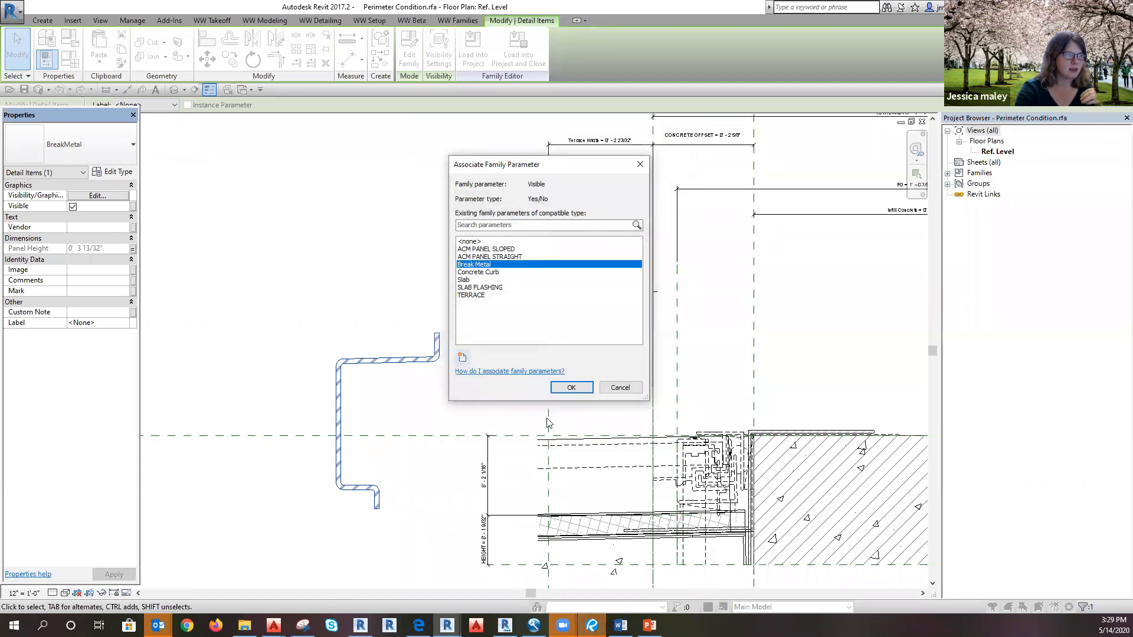
left_click(571, 387)
left_click(420, 261)
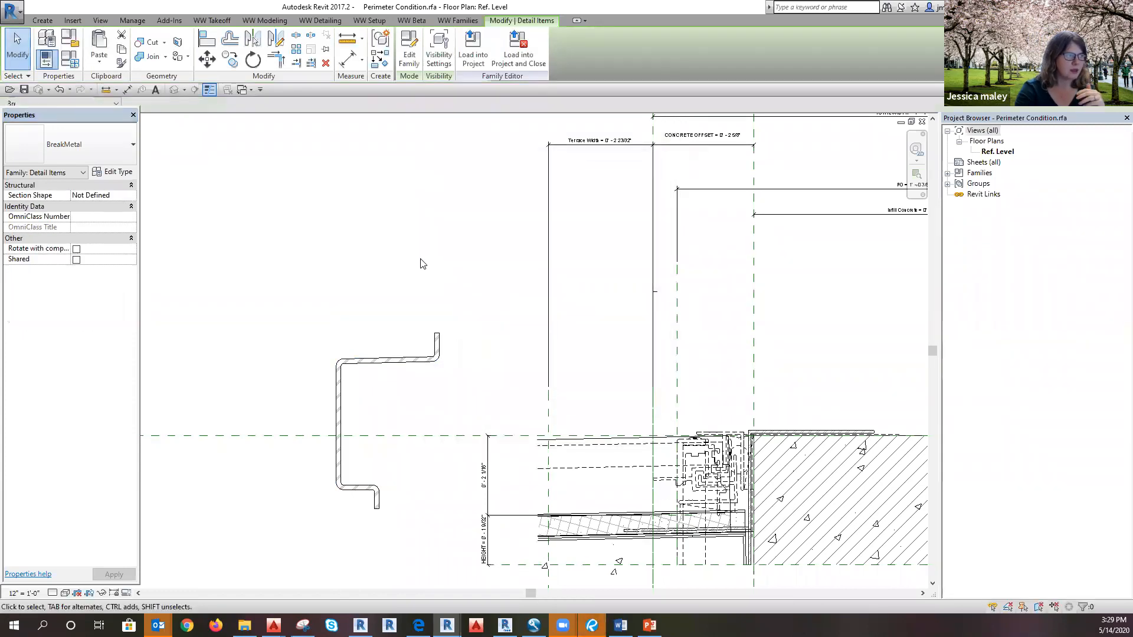
Step: In the enlarged family types dialog, rename the Break Metal parameter to BREAK METAL and group it under Title Text
left_click(67, 61)
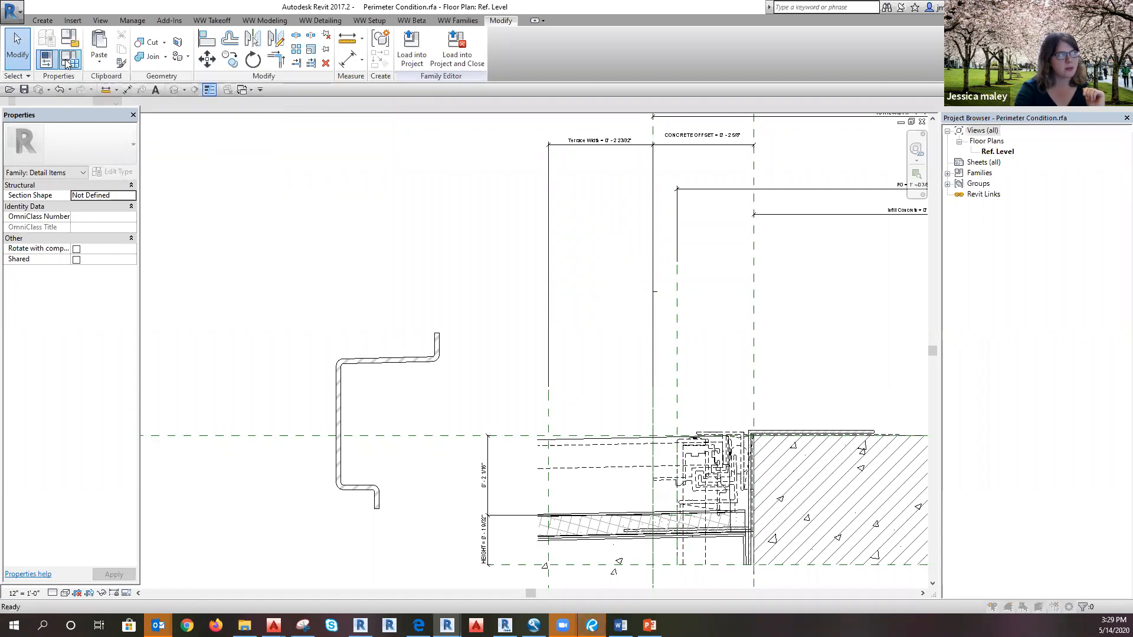
left_click_drag(608, 63, 377, 42)
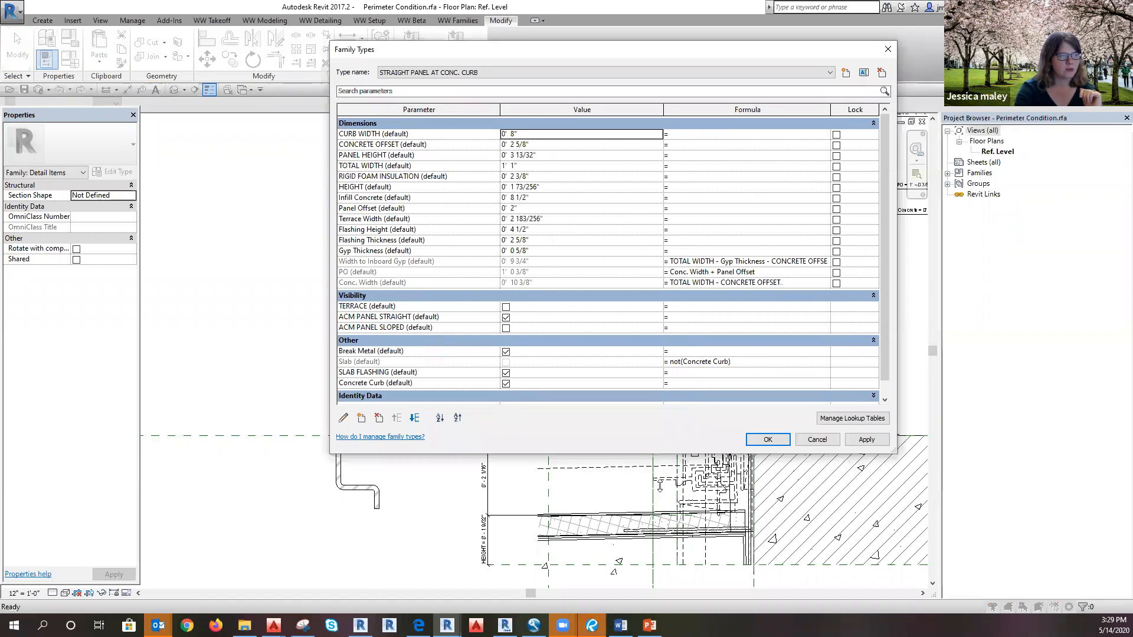
left_click_drag(660, 485, 660, 564)
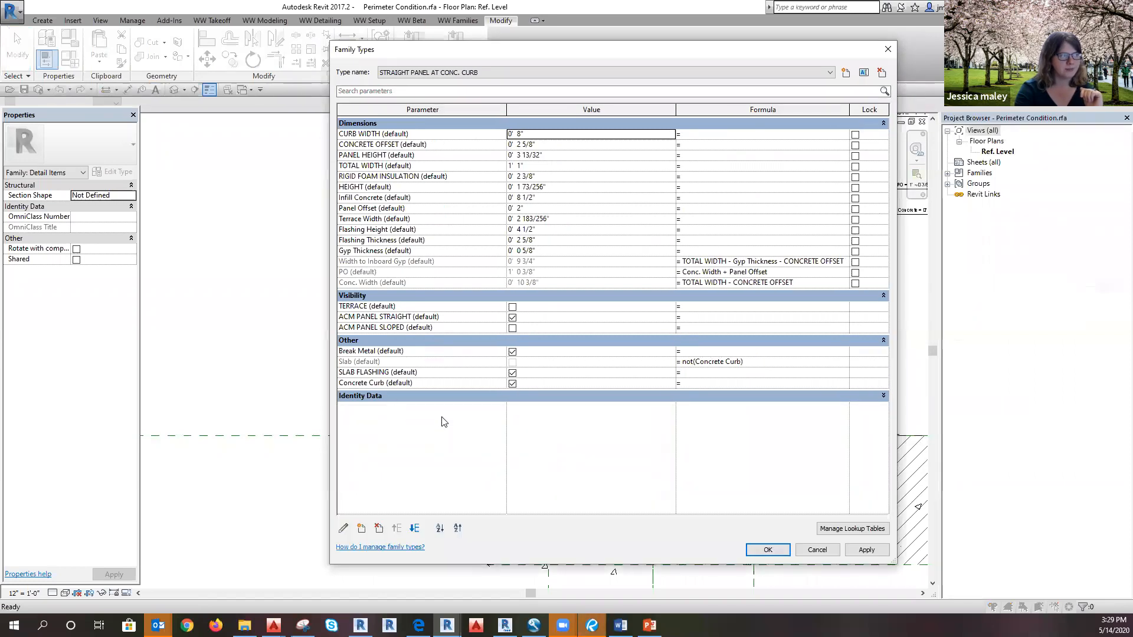
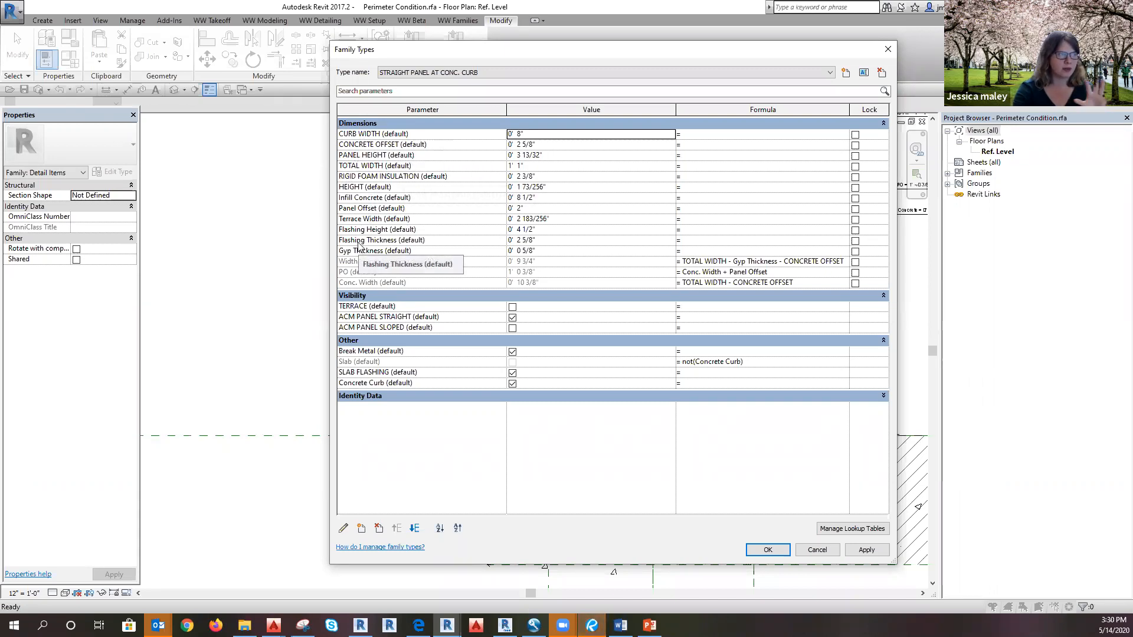
left_click(360, 307)
left_click(378, 353)
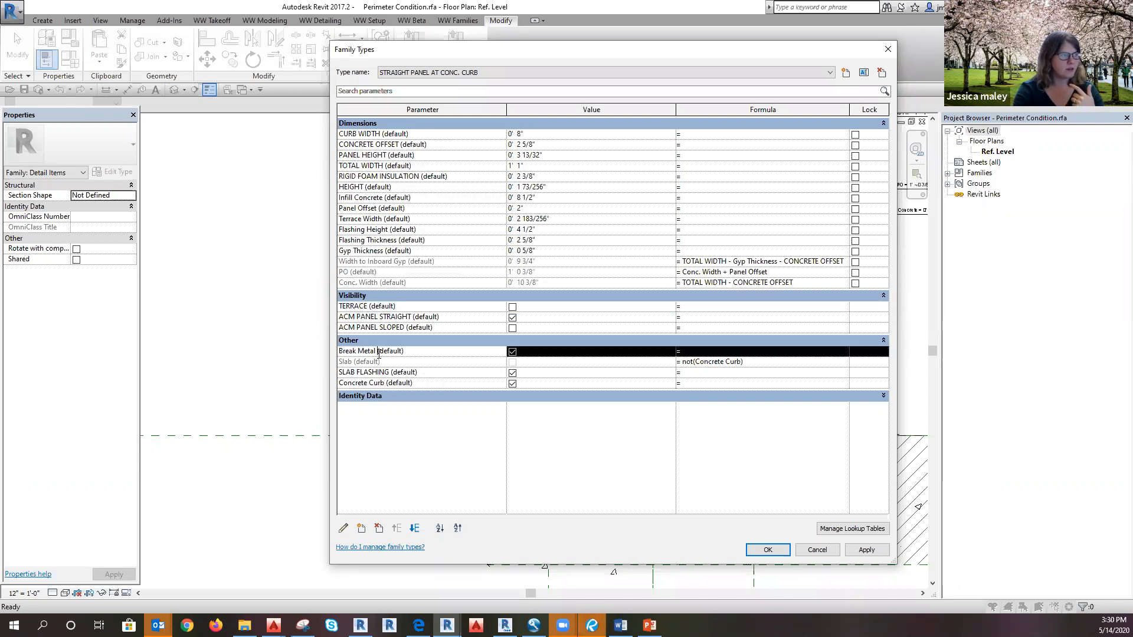
left_click(348, 531)
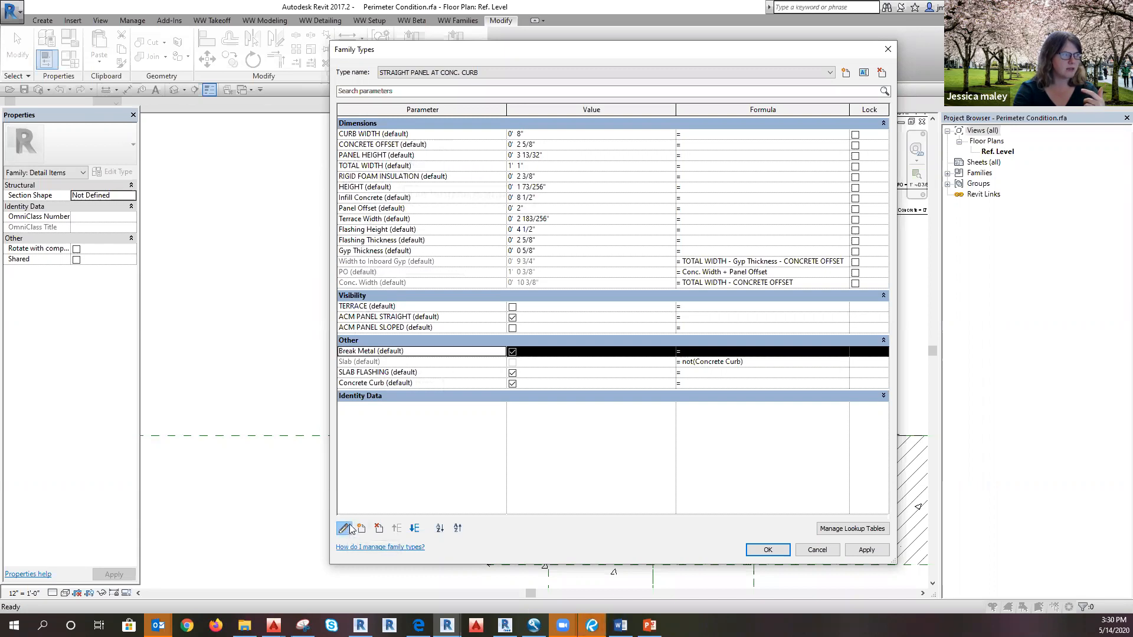
left_click(479, 347)
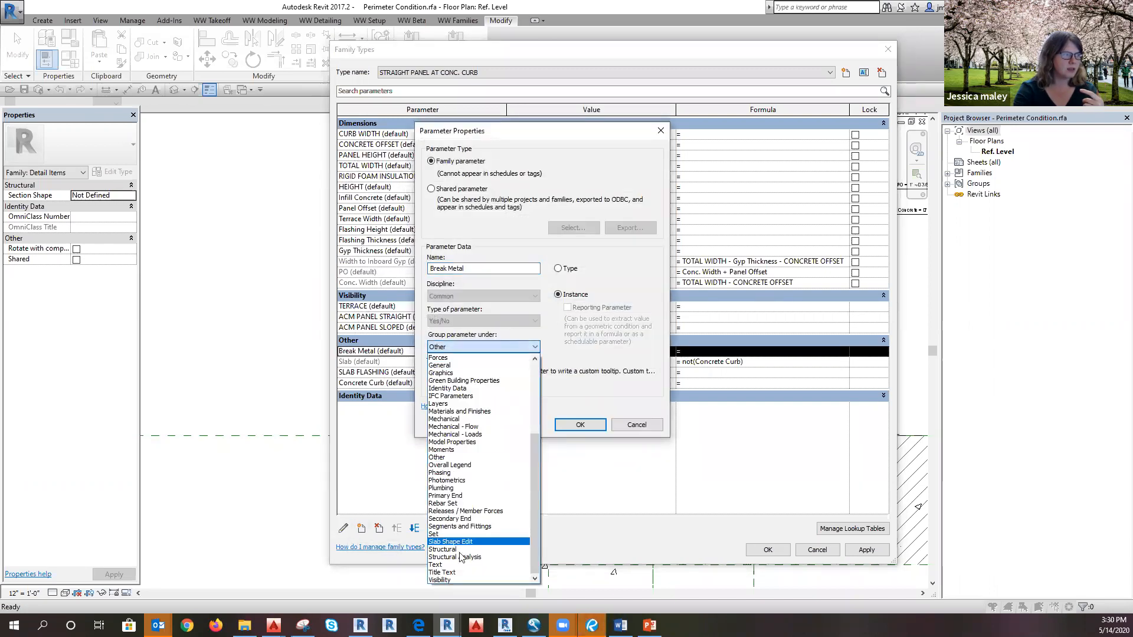
left_click(443, 572)
left_click_drag(470, 269, 387, 270)
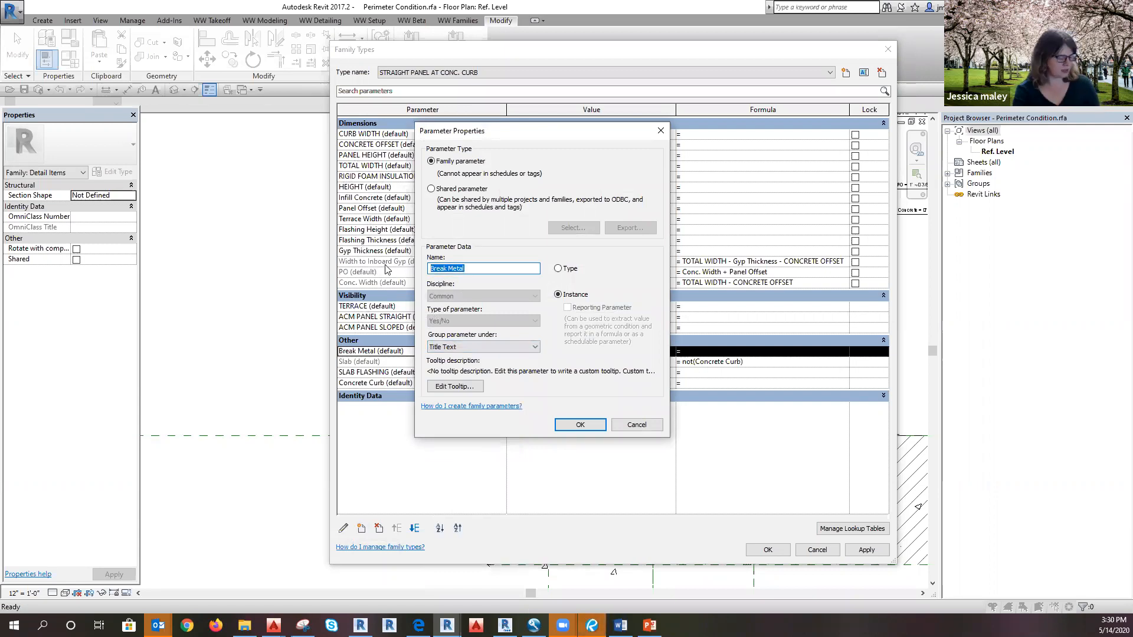
type("BREAK METAL")
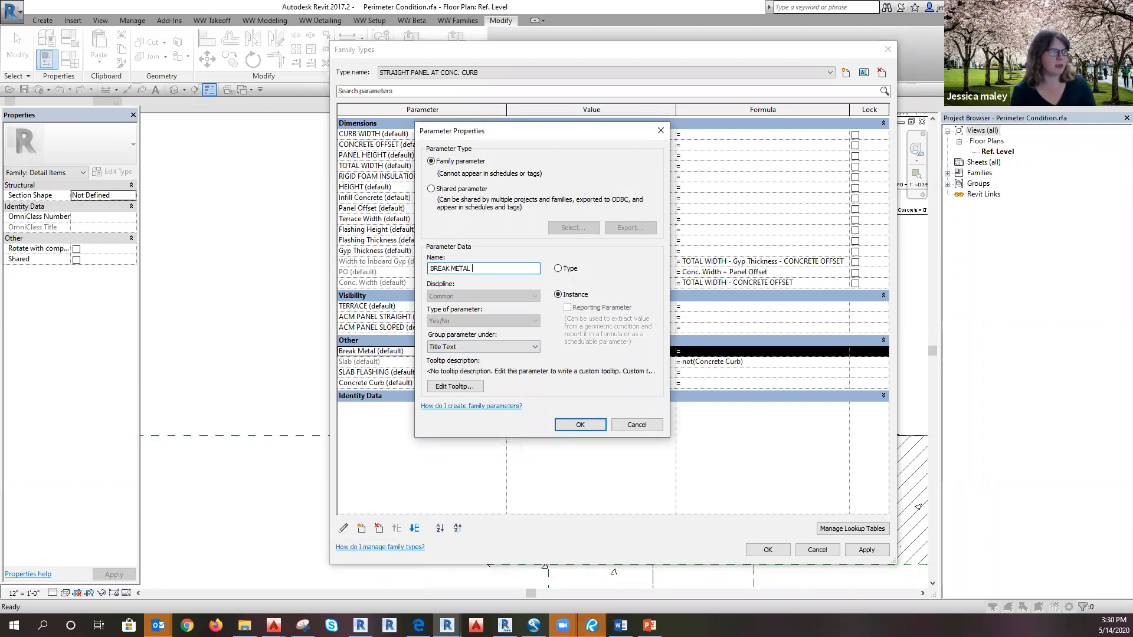
left_click(564, 425)
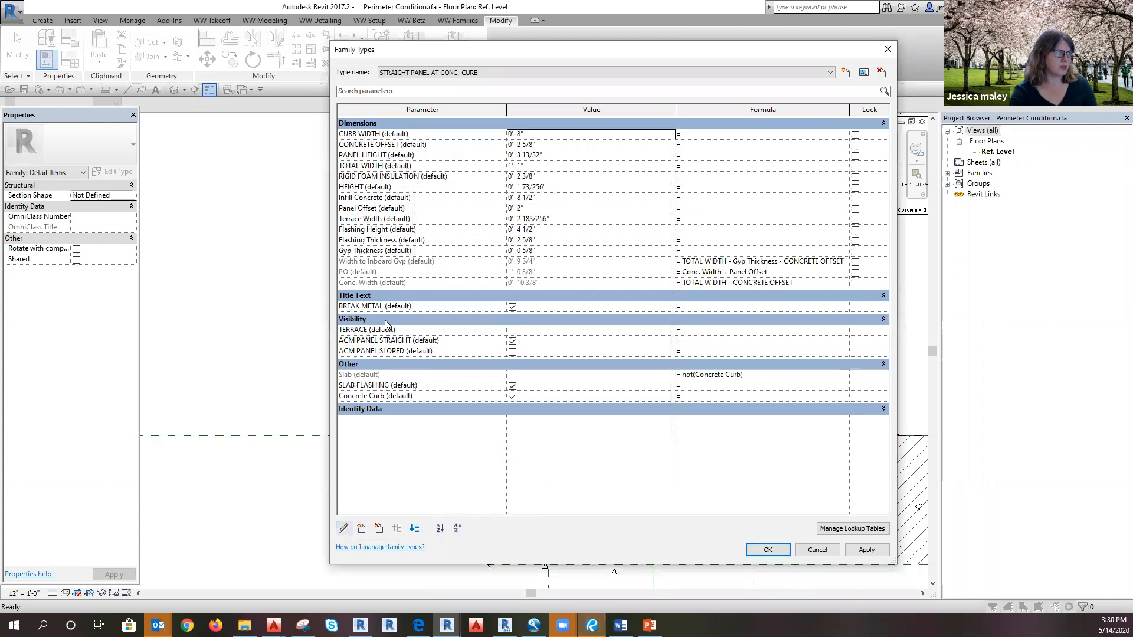
Step: Regroup the BREAK METAL parameter under Visibility and accept the family types changes
left_click(388, 310)
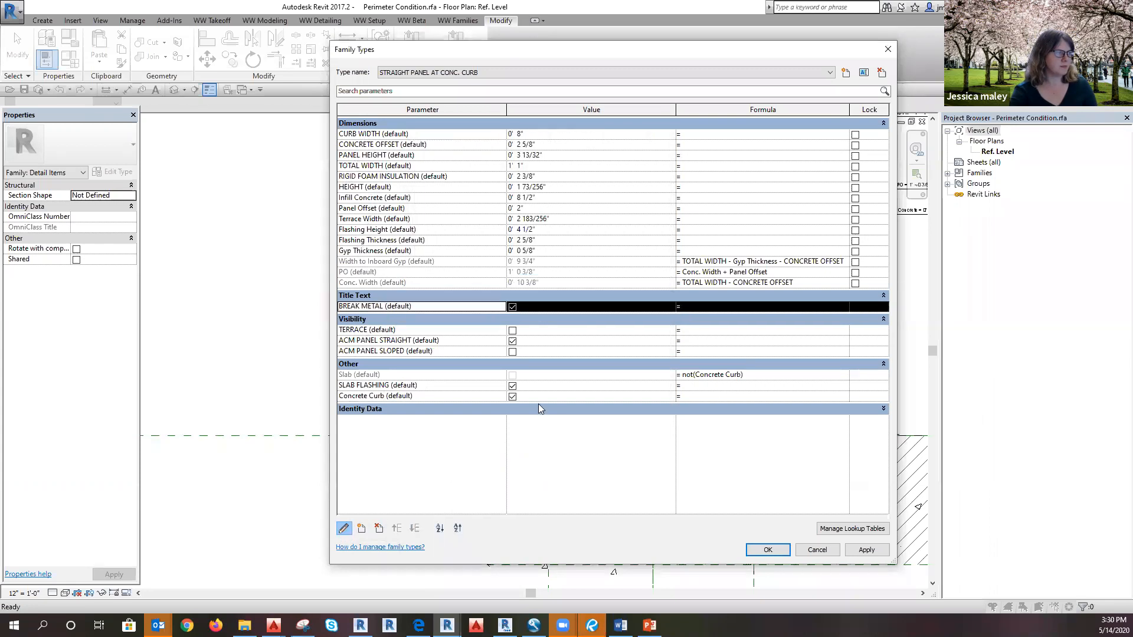
left_click(343, 528)
left_click(483, 347)
left_click(458, 580)
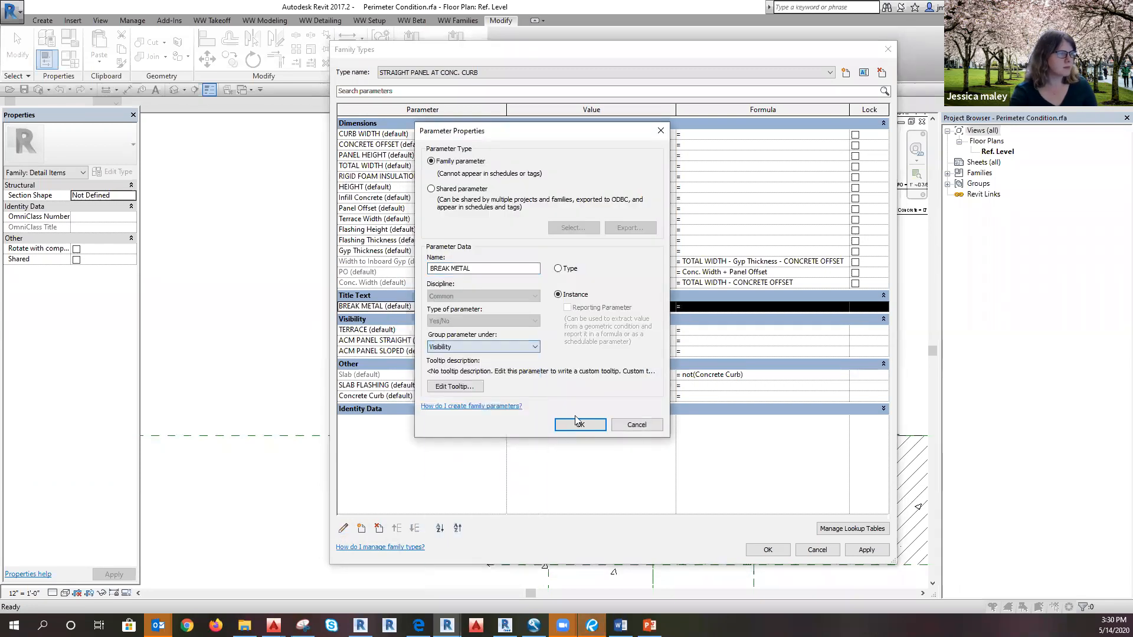
left_click(580, 425)
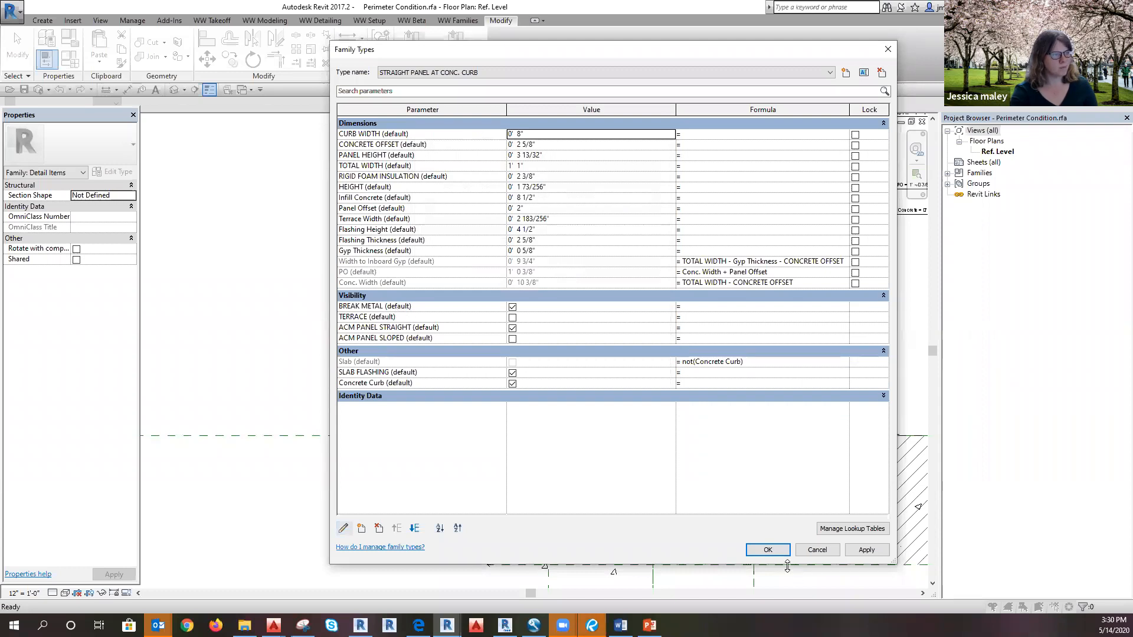
left_click(767, 550)
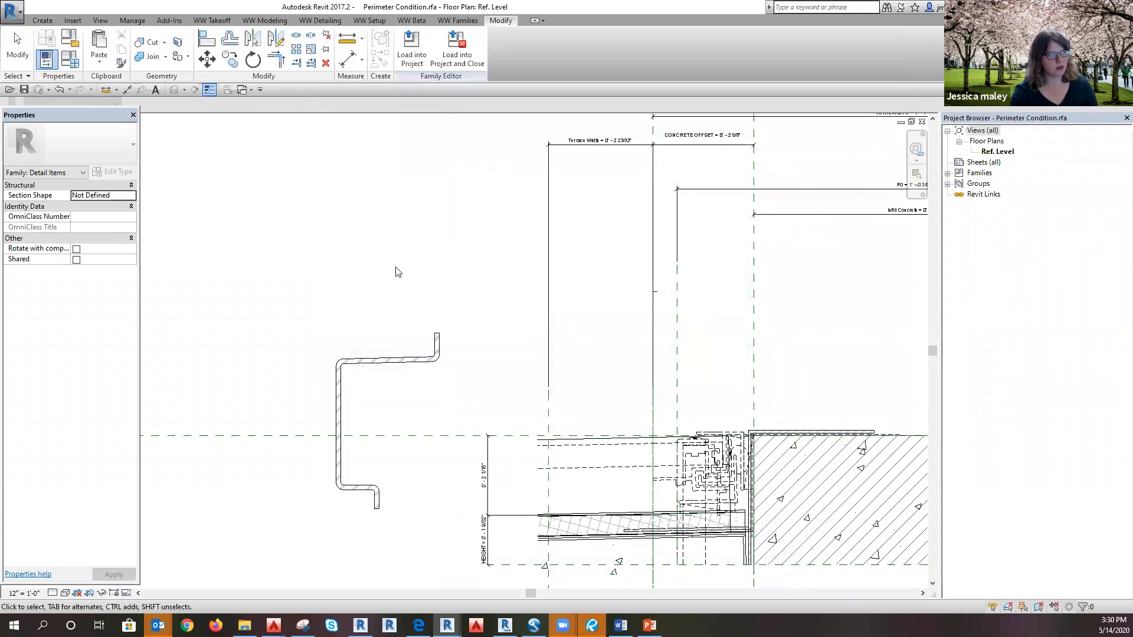
Step: Shift the BreakMetal item slightly, then move it about 4 3/4" up and away into the empty area left of the assembly
scroll(298, 359, "down", 2)
left_click(288, 378)
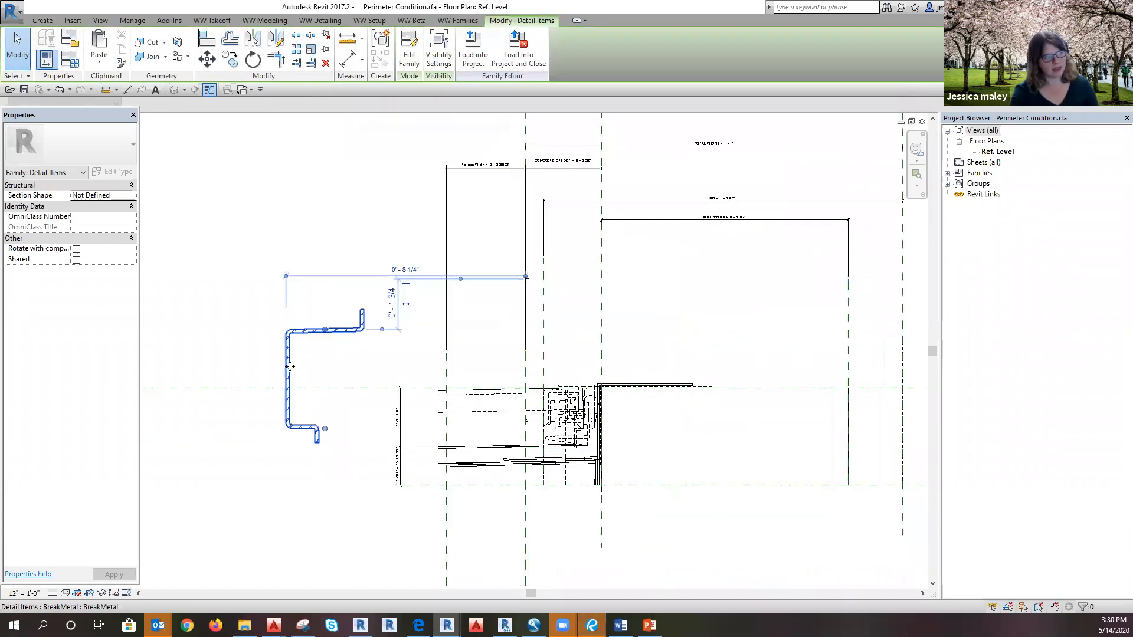
left_click_drag(289, 360, 302, 385)
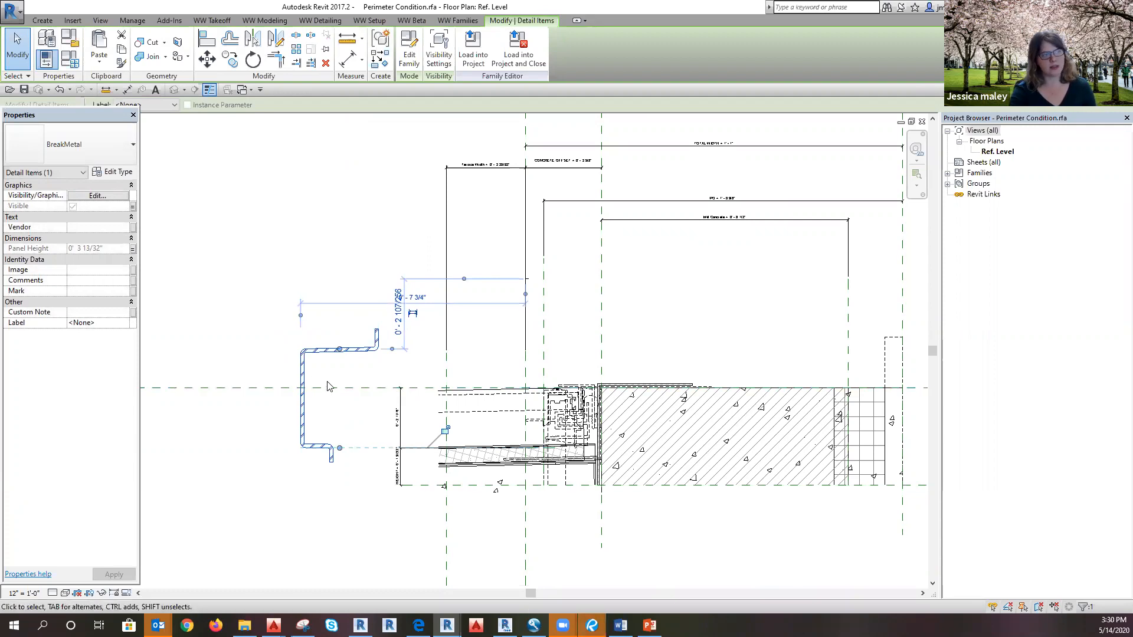
key("m")
key("v")
left_click(302, 382)
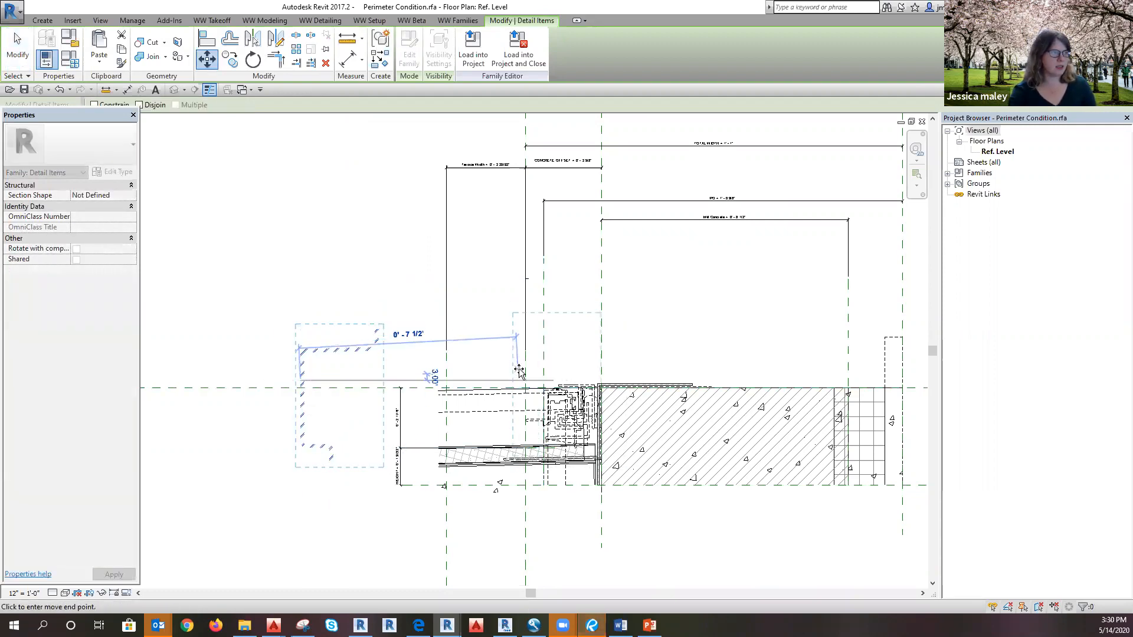
scroll(629, 354, "up", 2)
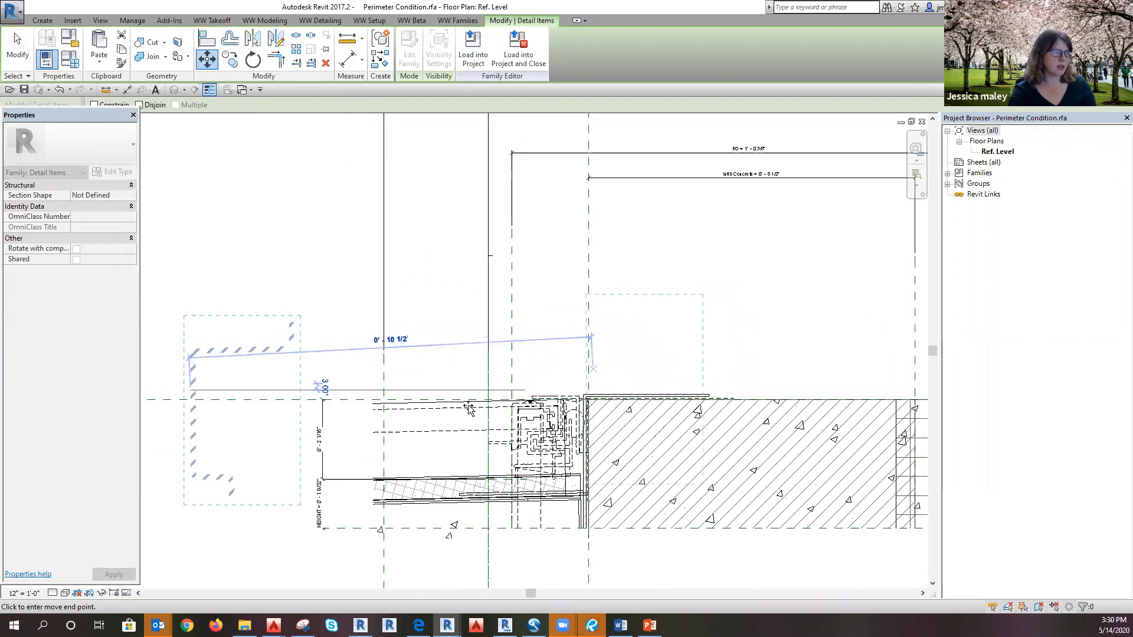
scroll(466, 413, "down", 4)
left_click(263, 302)
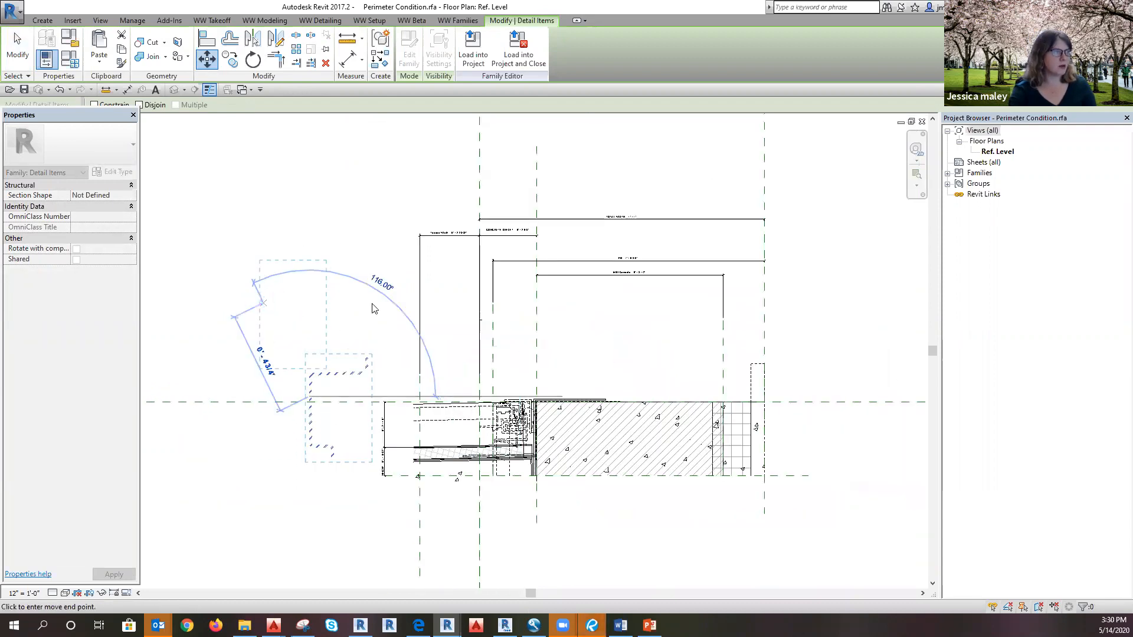
Step: Inspect the reference plane at the concrete's outer face and the Center (Left/Right) reference plane
left_click(536, 333)
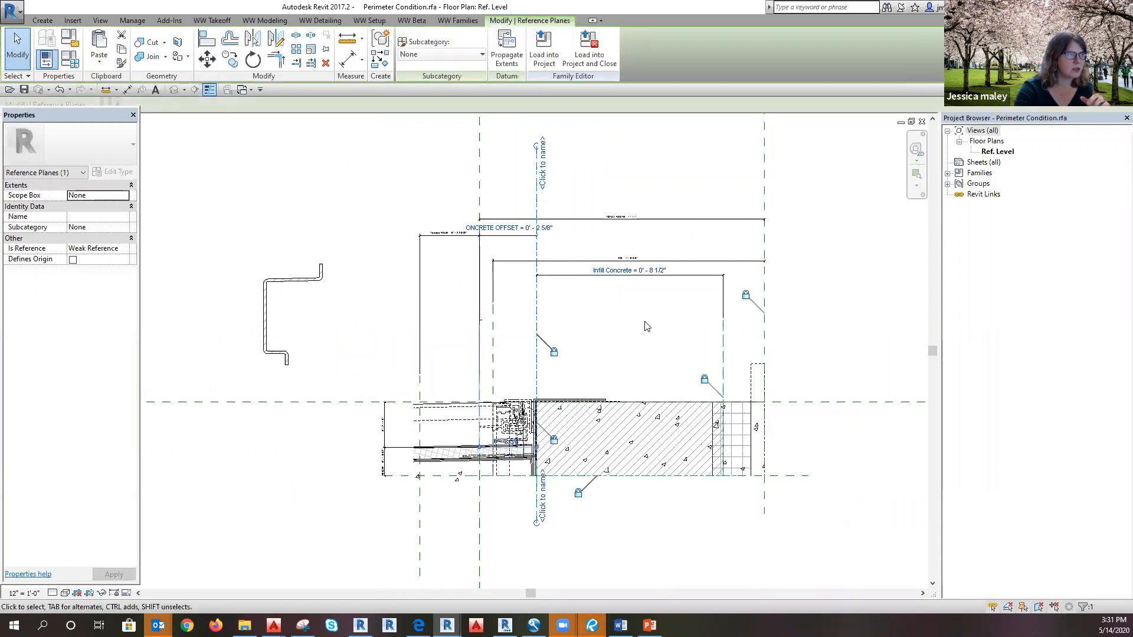
scroll(393, 446, "down", 4)
left_click(441, 206)
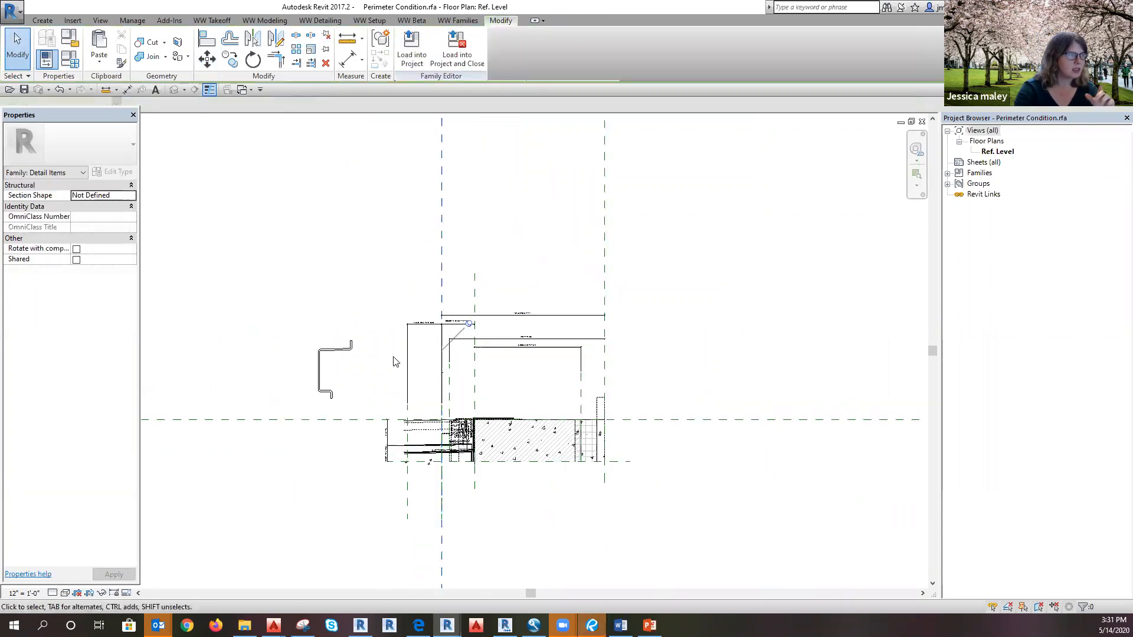
scroll(398, 379, "up", 3)
scroll(434, 437, "up", 2)
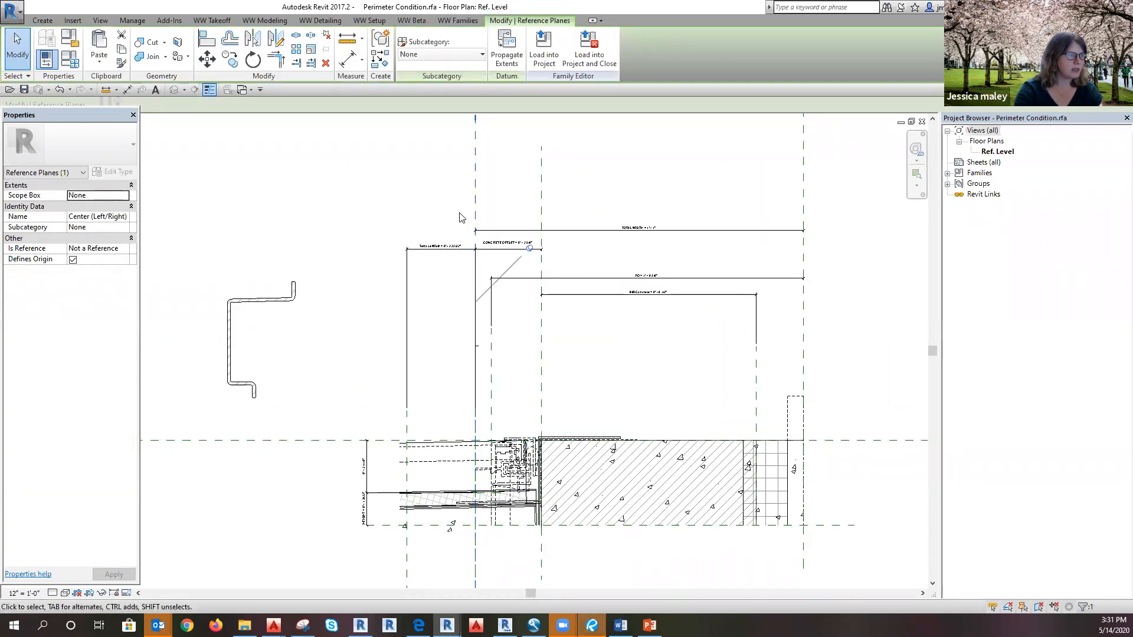
Step: Move the BreakMetal item by its outer vertical face to the intersection of the Center (Left/Right) plane and the horizontal reference plane
left_click(229, 381)
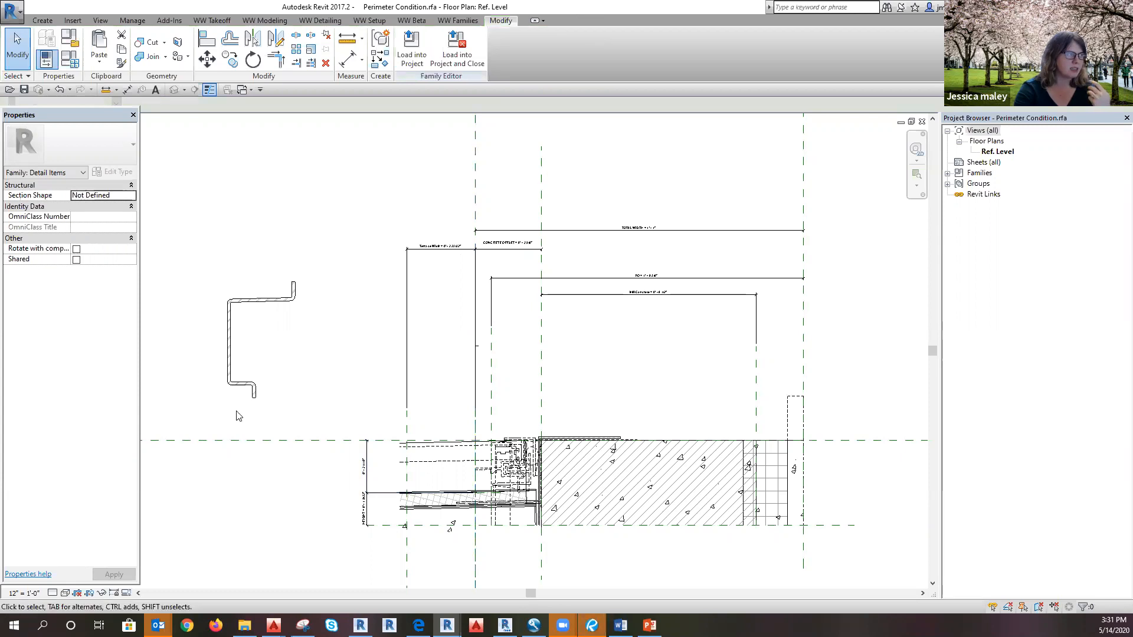
scroll(216, 352, "up", 2)
left_click(213, 346)
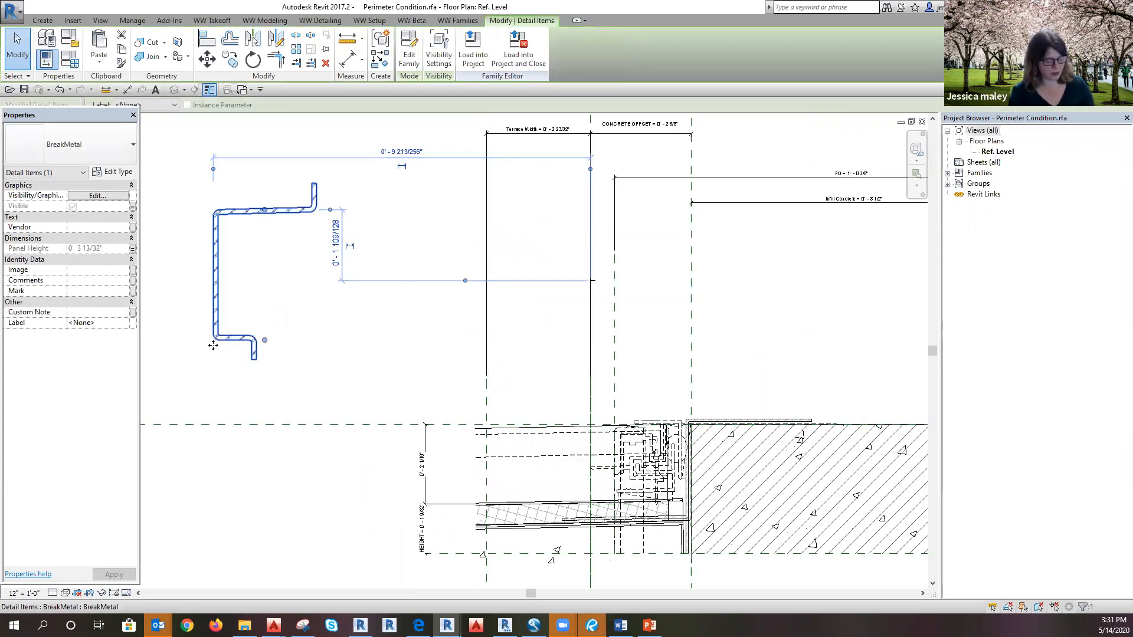
key("m")
key("v")
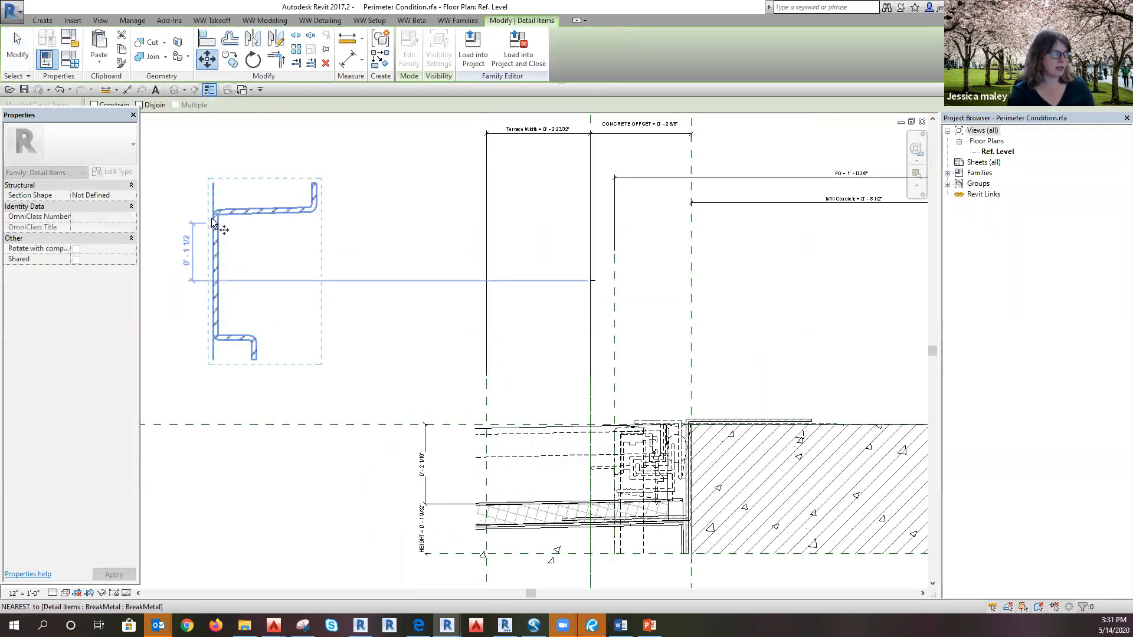
left_click(214, 219)
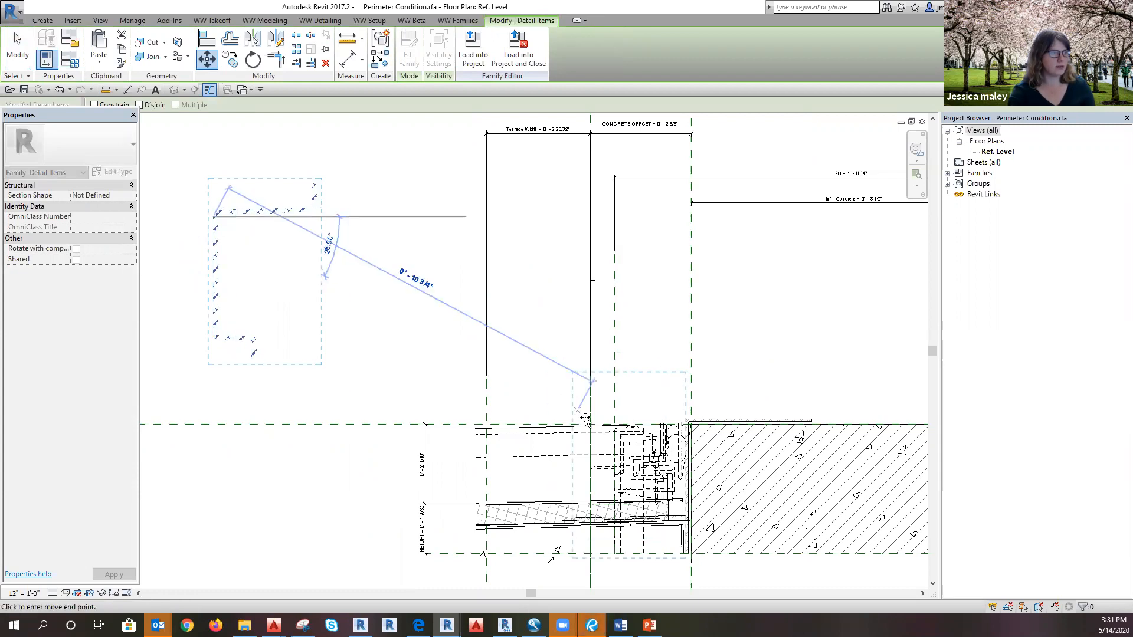
scroll(588, 419, "up", 2)
scroll(589, 420, "up", 3)
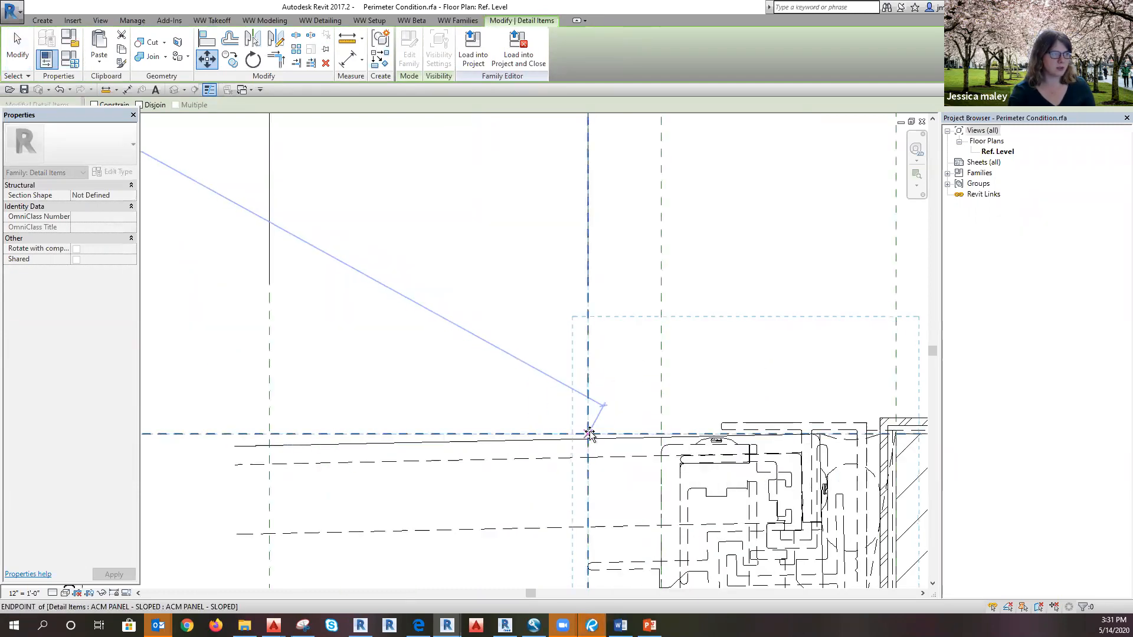
left_click(588, 434)
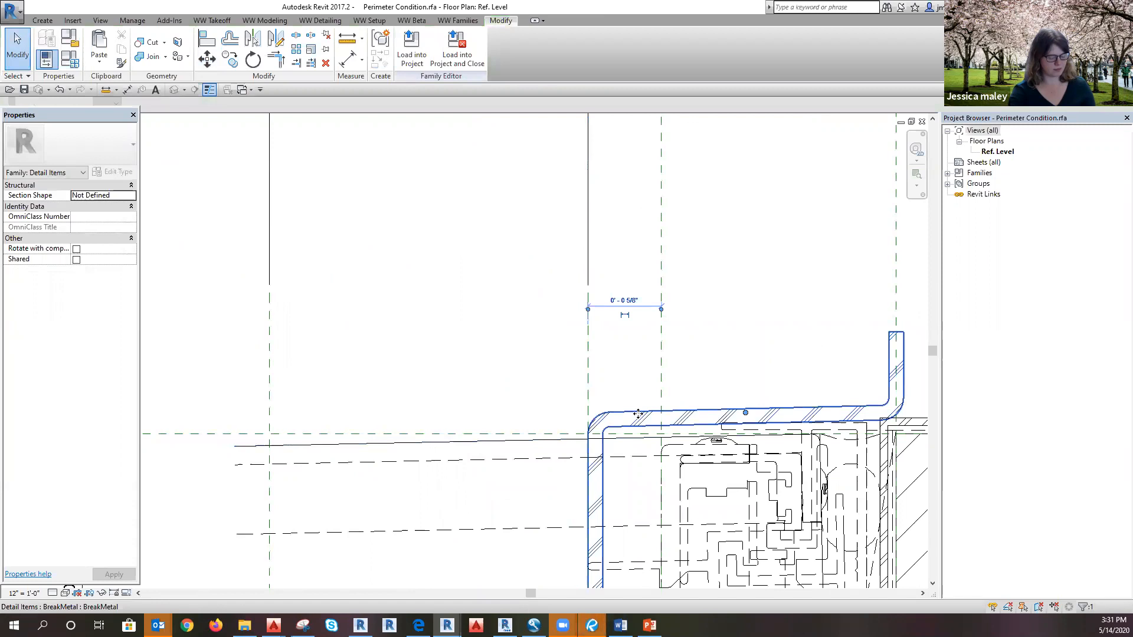
Step: Start another move of the BreakMetal item to adjust its placement along the Center (Left/Right) reference plane
key("m")
key("v")
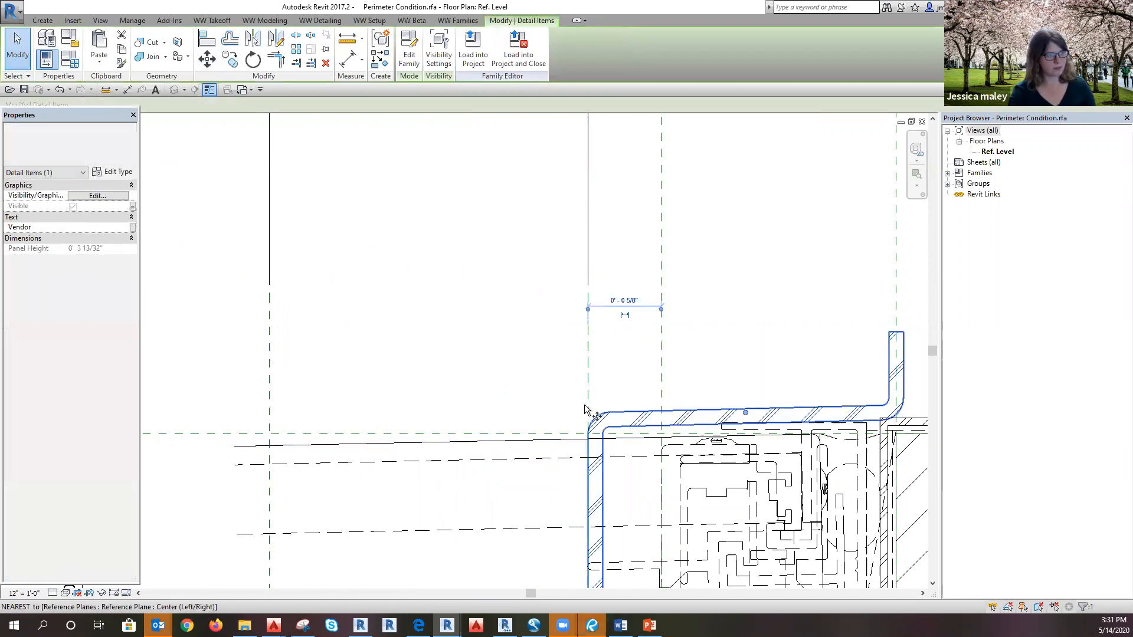
Step: Move the BreakMetal detail item down so its upper edge meets the horizontal Center (Front/Back) reference plane
left_click(619, 412)
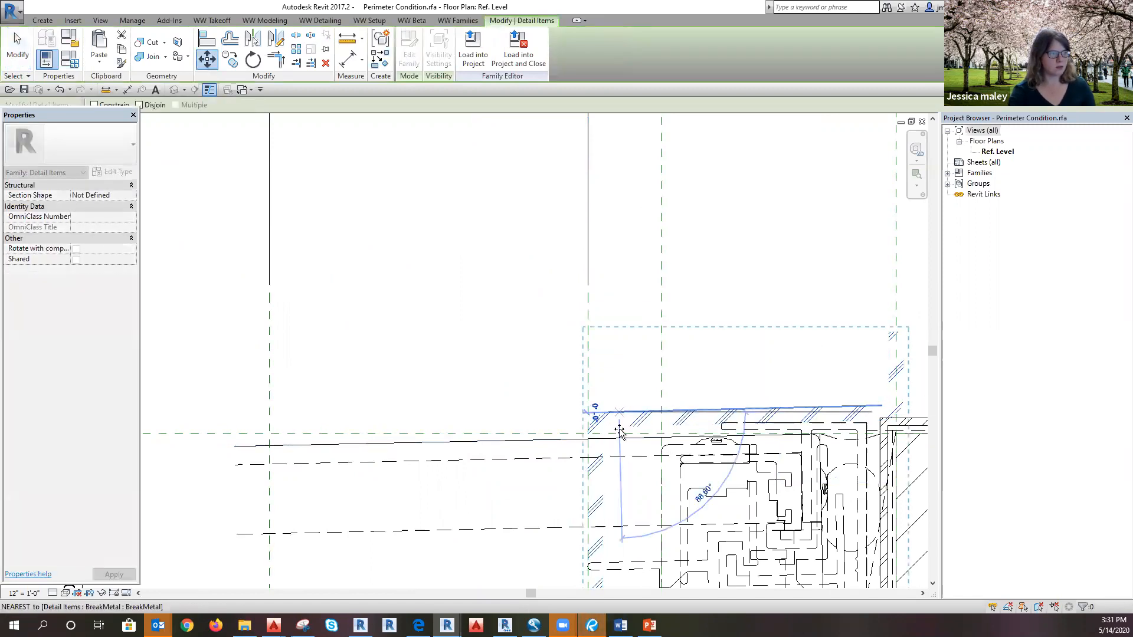
left_click(619, 434)
scroll(612, 381, "down", 2)
key("Escape")
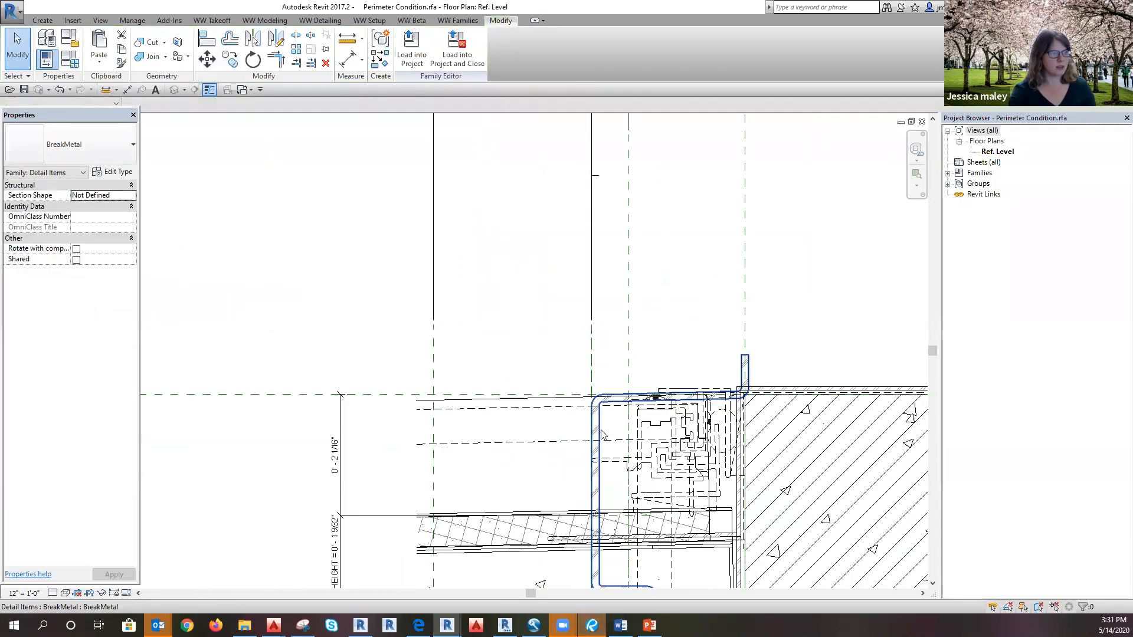
Step: Nudge the BreakMetal item up five increments so its upper leg sits just above the horizontal reference plane
left_click(685, 363)
key("Up")
key("Up")
key("Up")
key("Up")
key("Up")
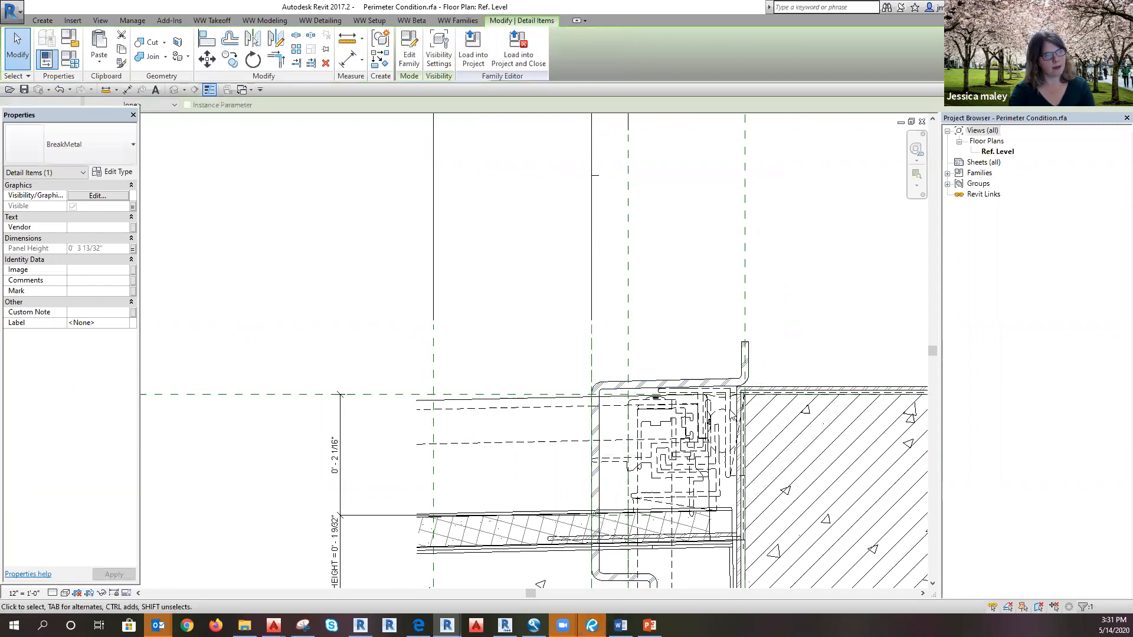
key("Escape")
middle_click_drag(605, 419, 461, 330)
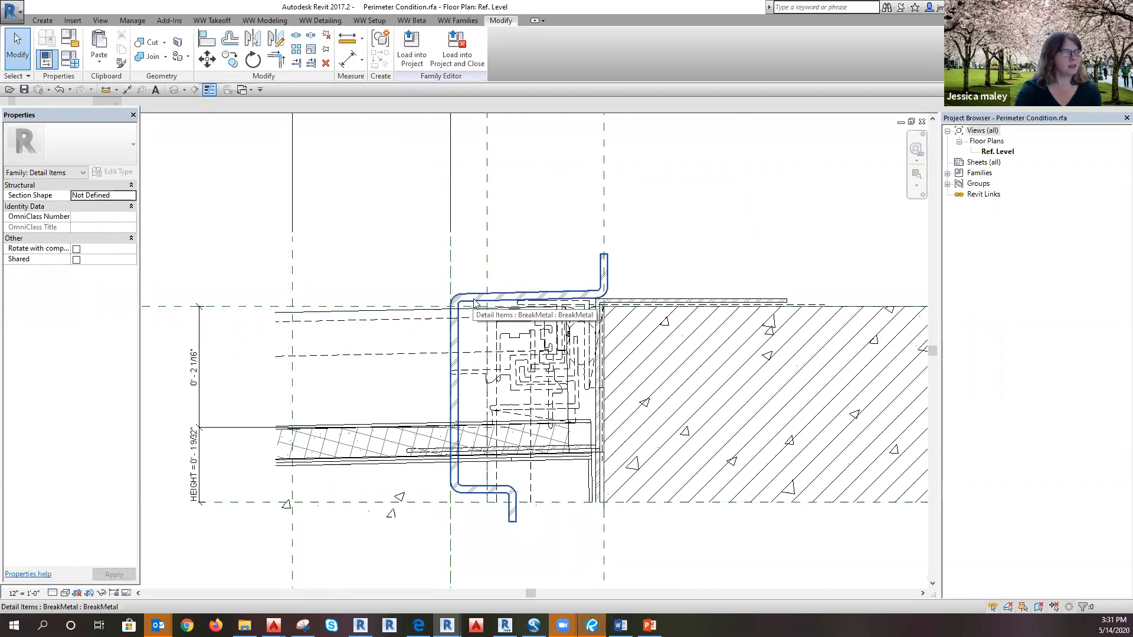
left_click(475, 303)
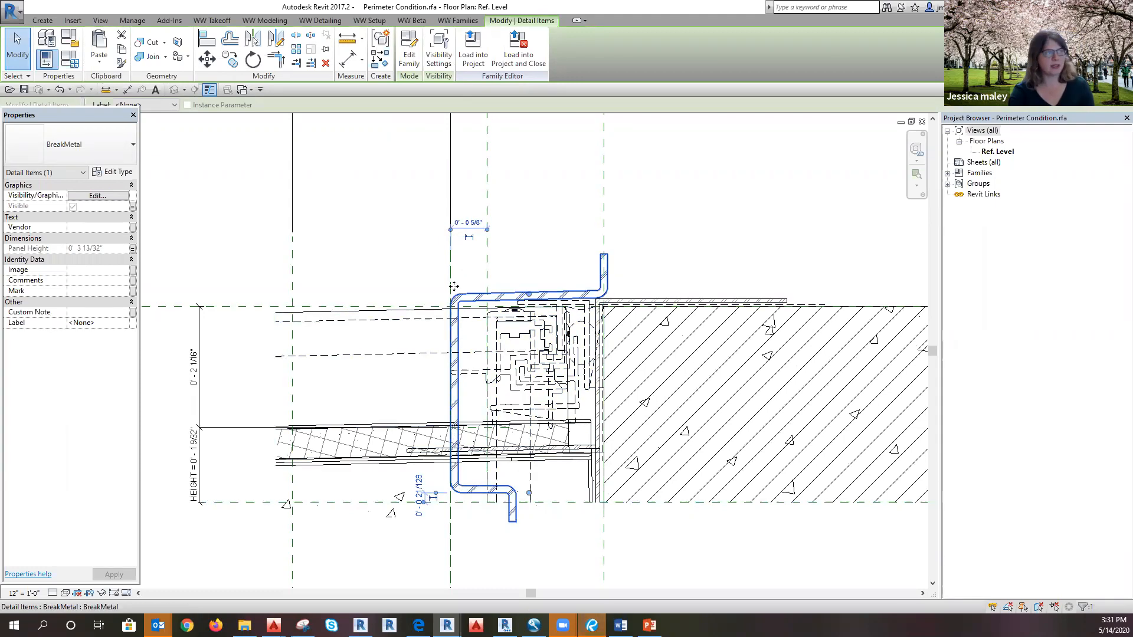
left_click(347, 301)
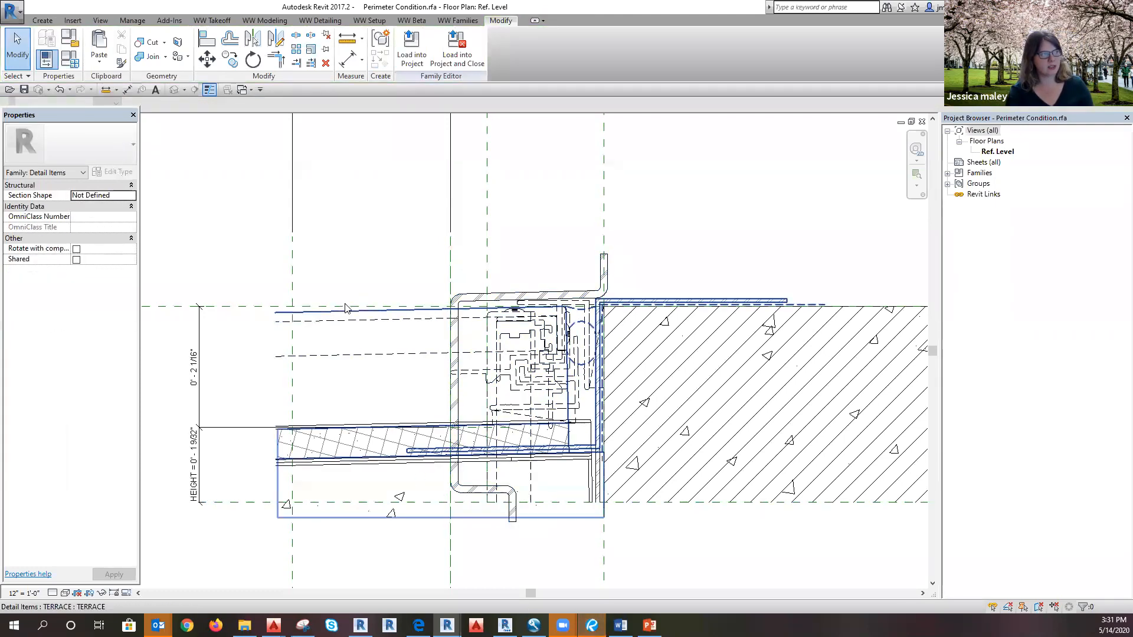
left_click(430, 256)
scroll(370, 429, "down", 4)
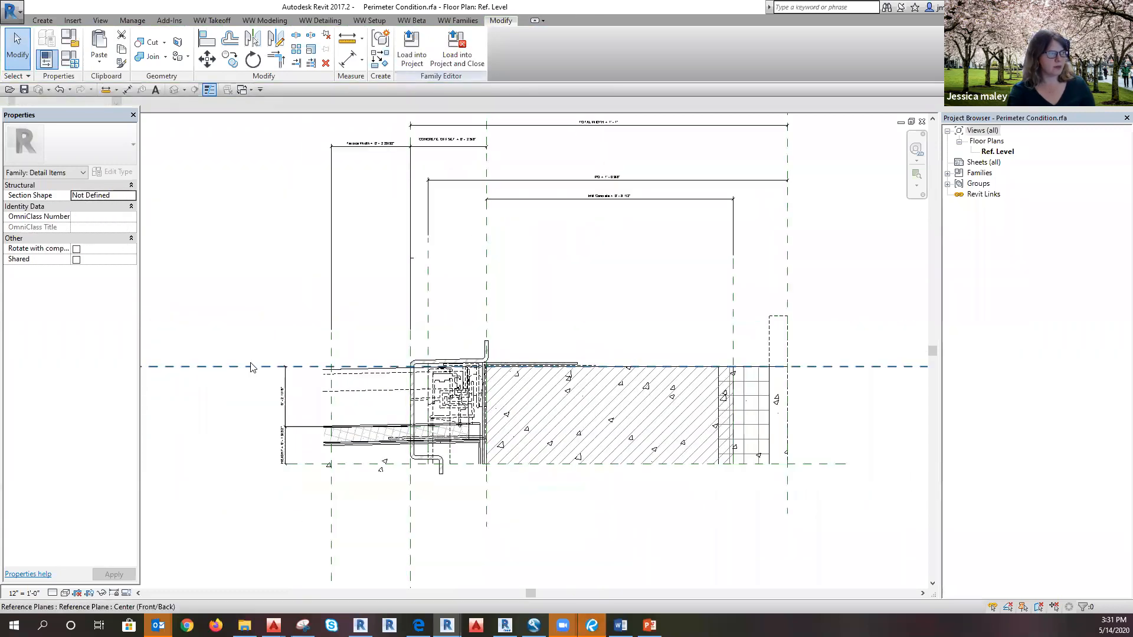
Step: Align the outer vertical edge of the BreakMetal with the vertical reference plane at the panel's outer face
scroll(431, 367, "up", 5)
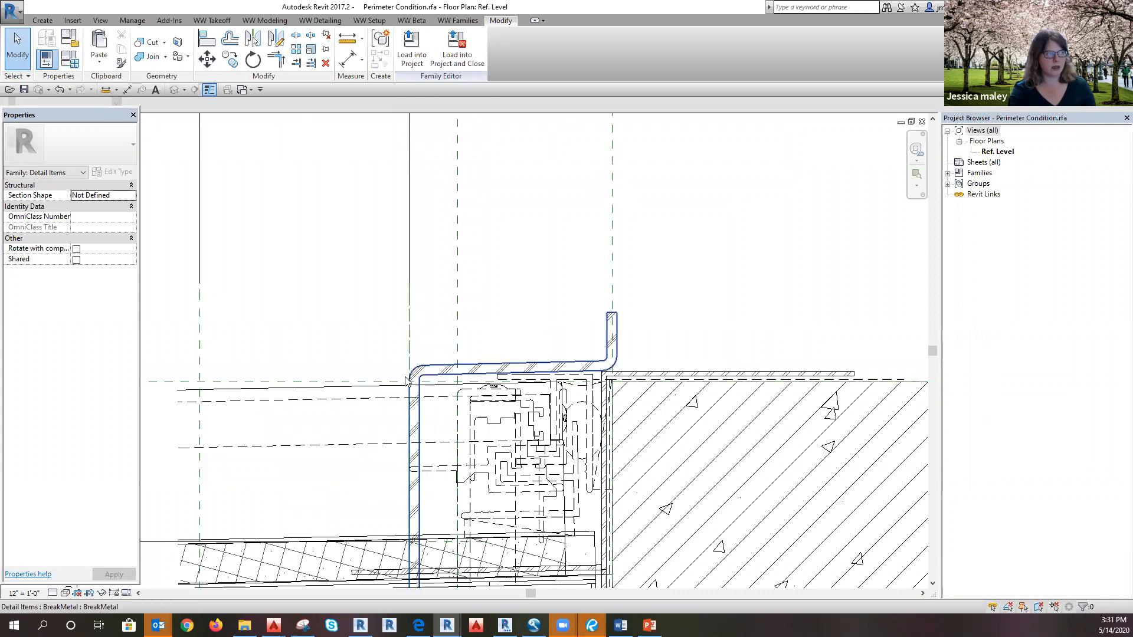
key("a")
key("l")
key("Tab")
left_click(409, 319)
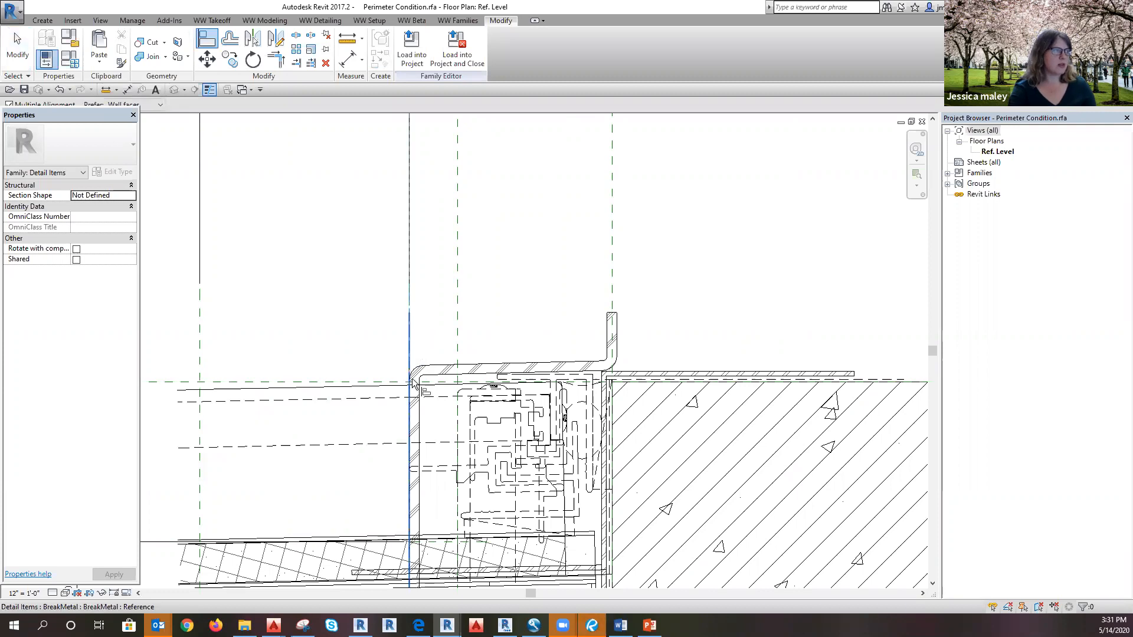
left_click(407, 421)
scroll(430, 289, "down", 5)
middle_click_drag(605, 449, 582, 490)
key("Escape")
key("Escape")
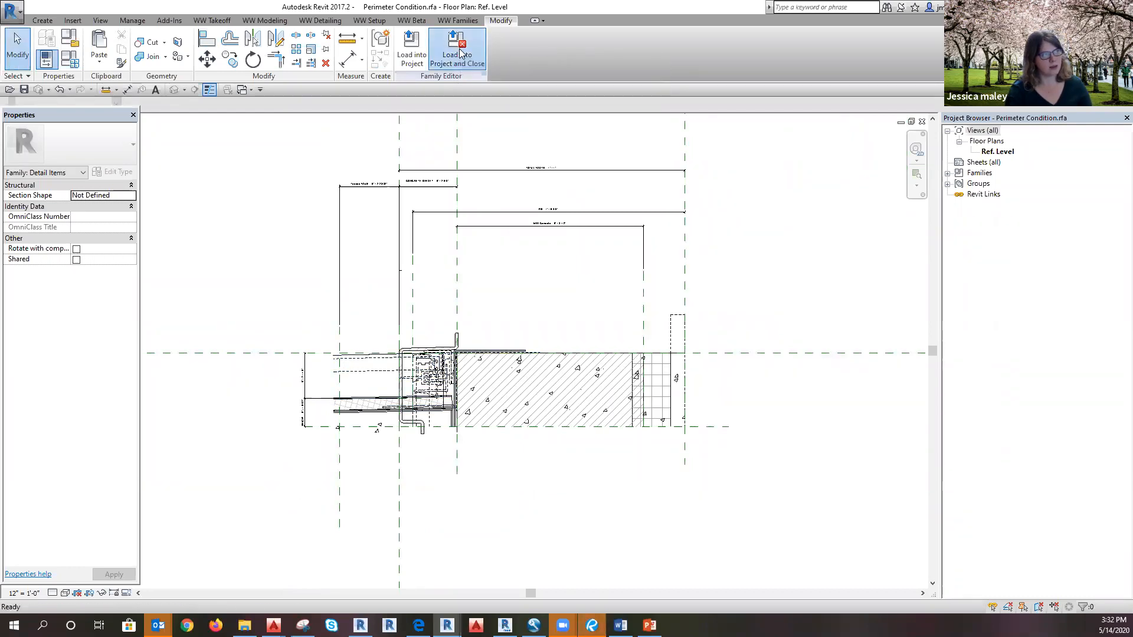
Step: Load the family into the OneWestside-Central project and close it, saving the changes to Perimeter Condition.rfa
left_click(461, 54)
left_click(765, 253)
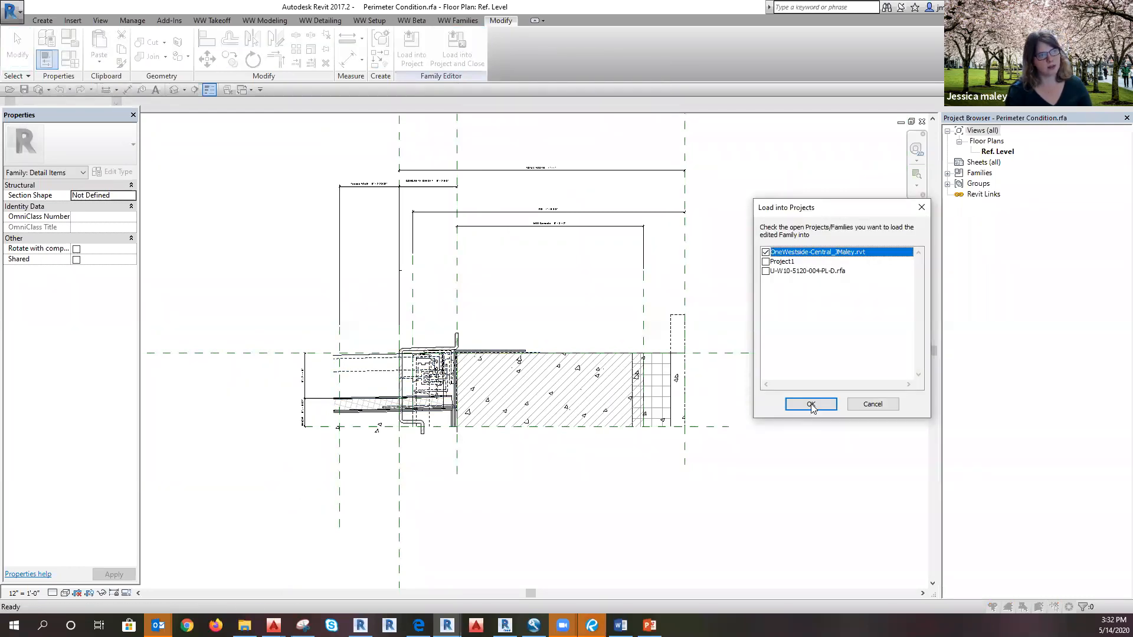
left_click(810, 404)
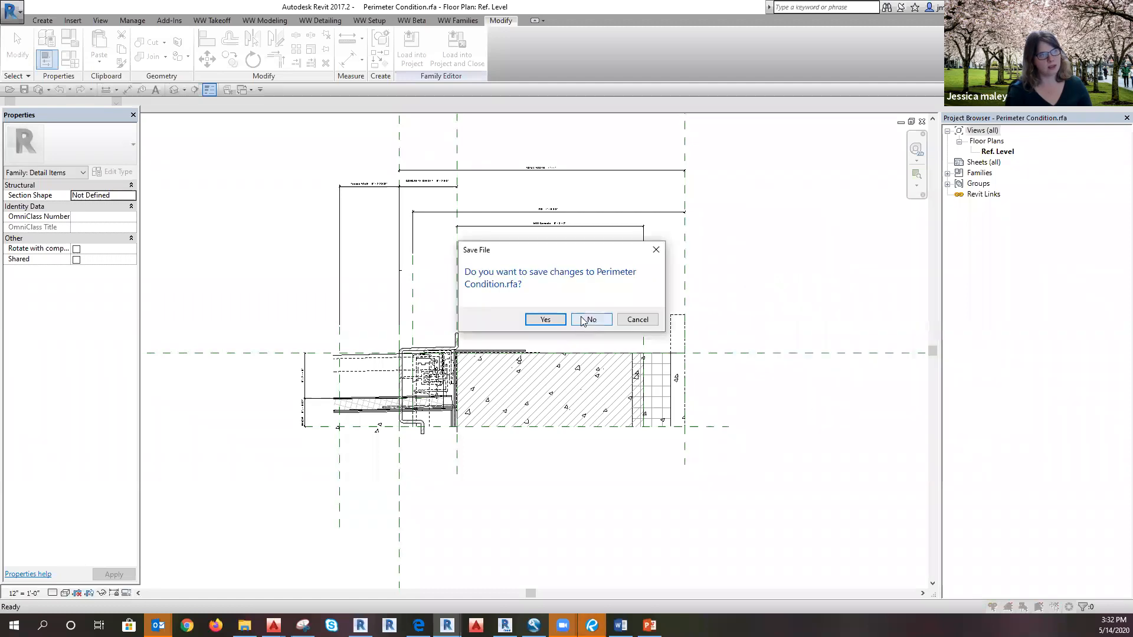
left_click(558, 321)
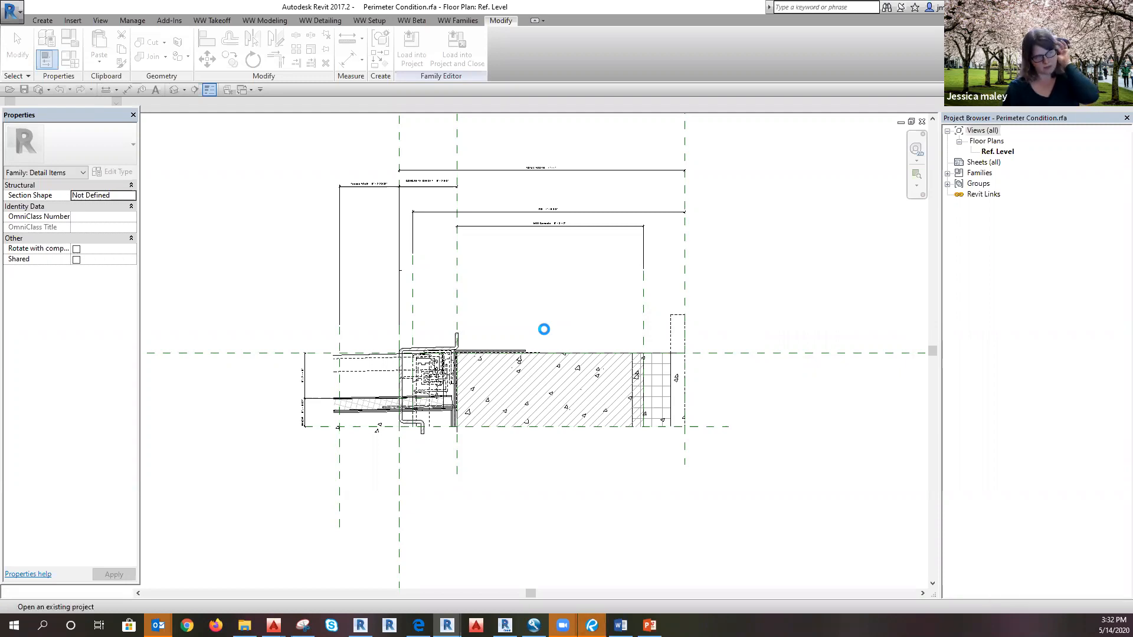
left_click(540, 320)
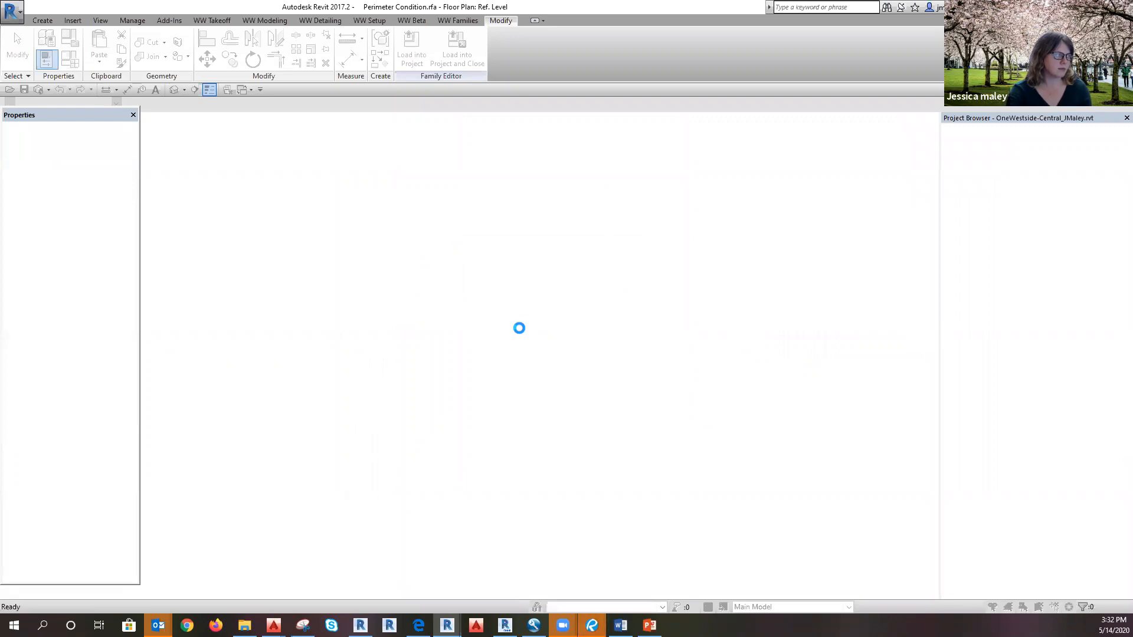
left_click(508, 282)
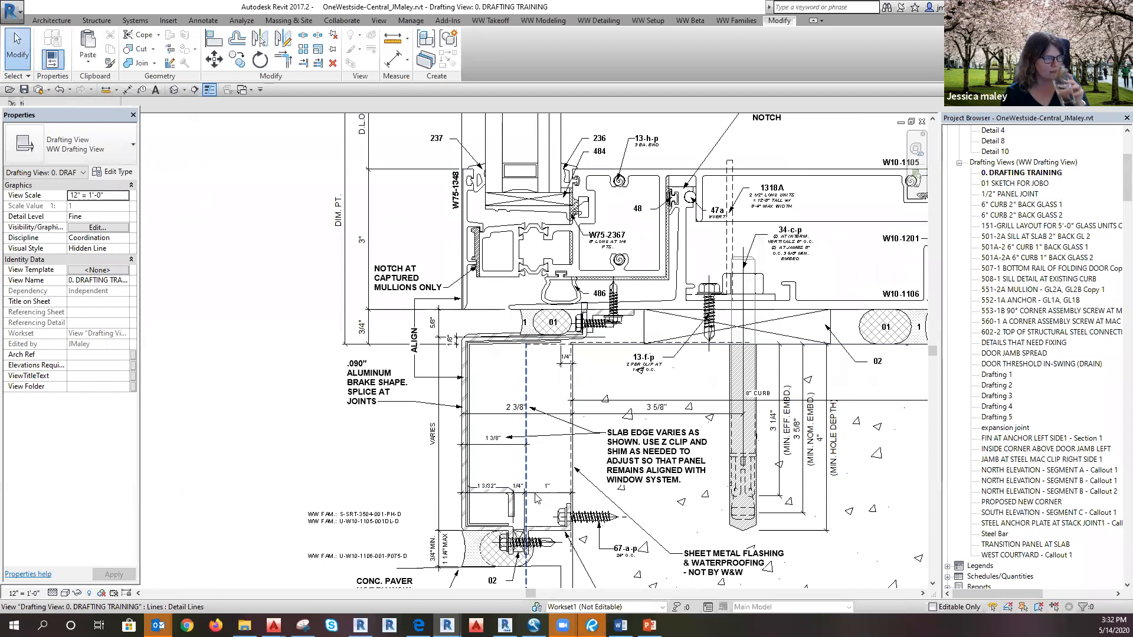
Step: Examine the break metal of the Perimeter Condition item in the 8" curb detail against the drawn brake shape
scroll(536, 499, "up", 3)
left_click(449, 448)
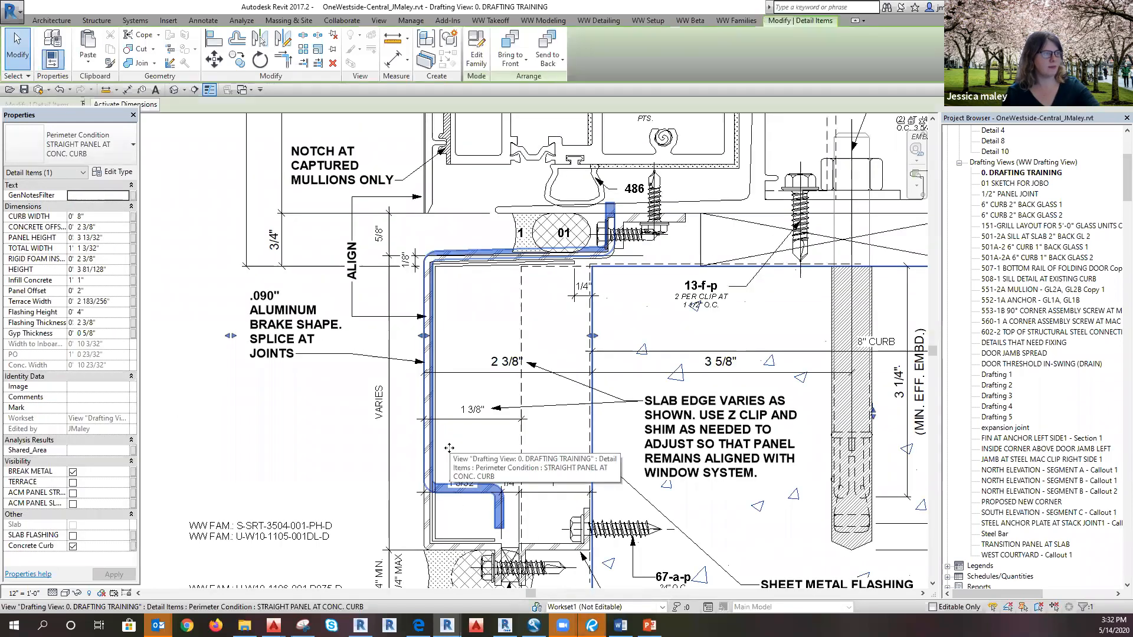
scroll(449, 448, "down", 3)
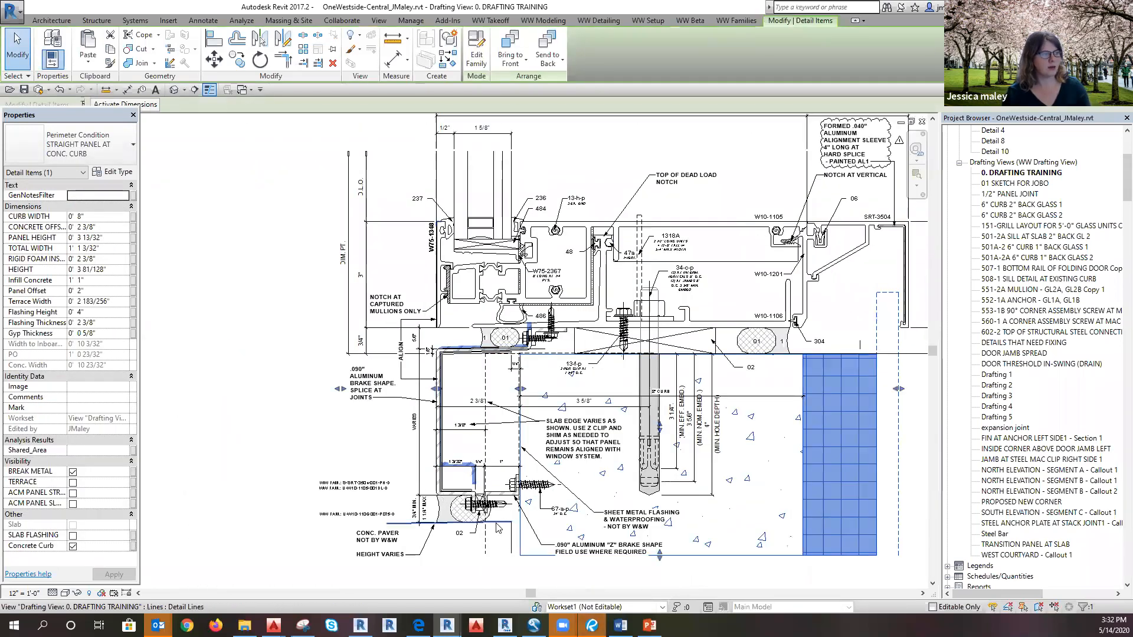
scroll(498, 527, "up", 2)
key("Escape")
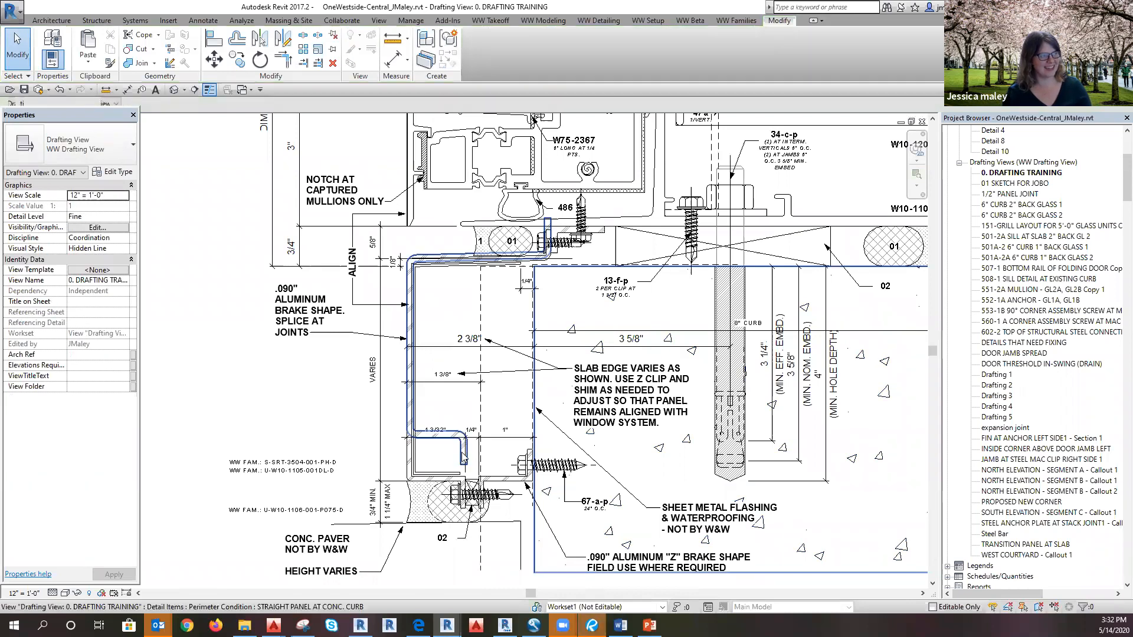
Step: Turn off the sloped ACM panel's visibility for the Perimeter Condition item in the 6" concrete curb detail
scroll(420, 511, "down", 4)
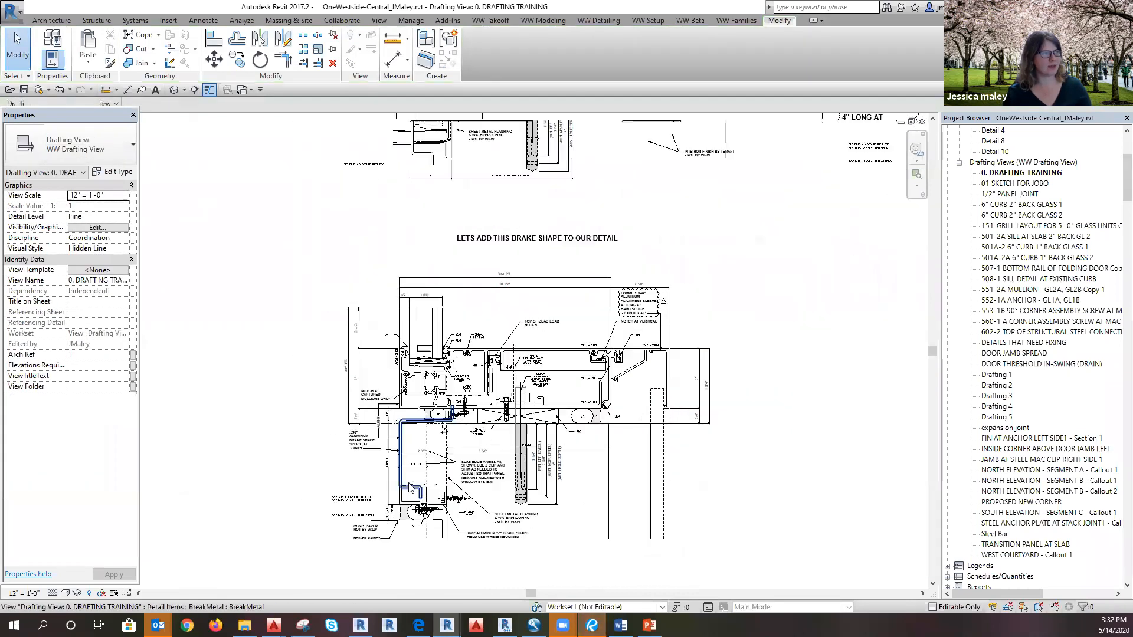
scroll(437, 129, "up", 2)
scroll(428, 189, "up", 2)
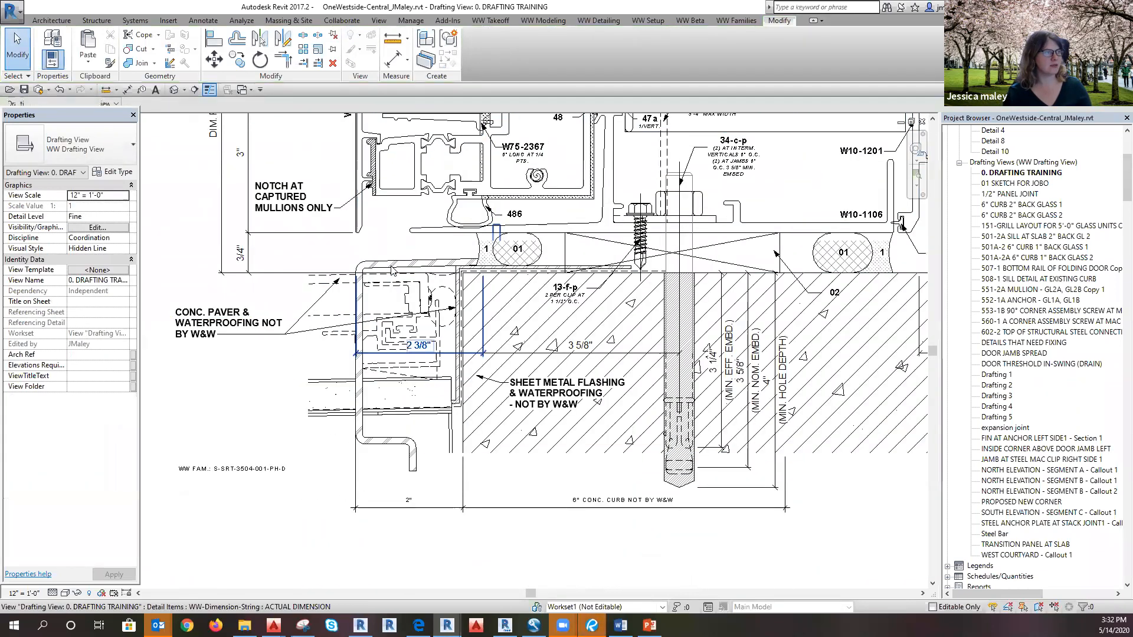
left_click(447, 355)
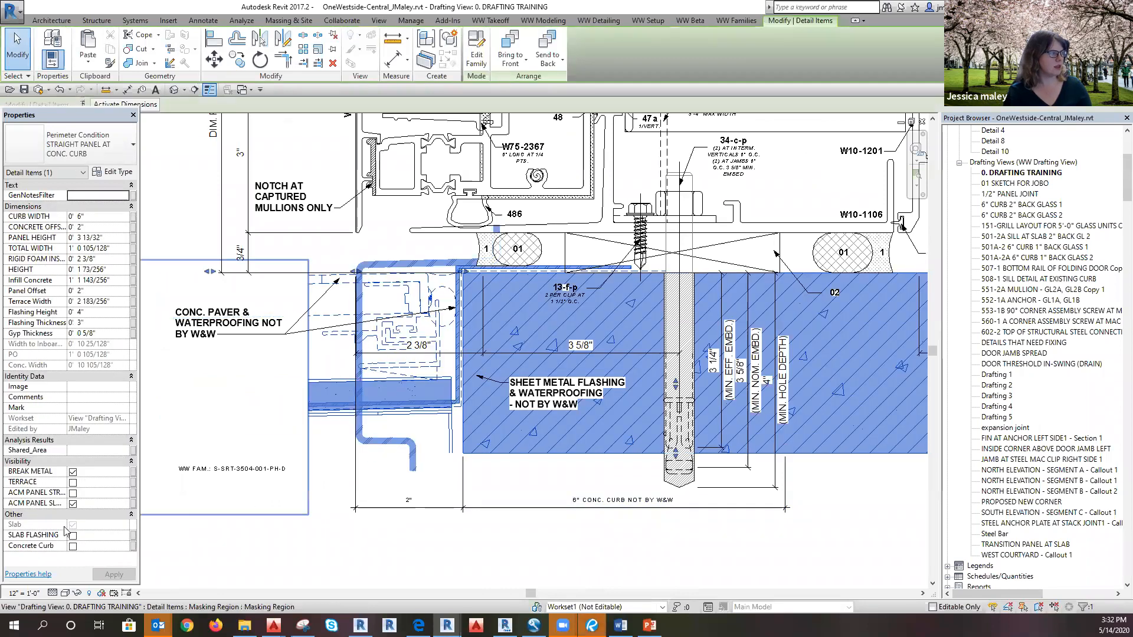
left_click(72, 505)
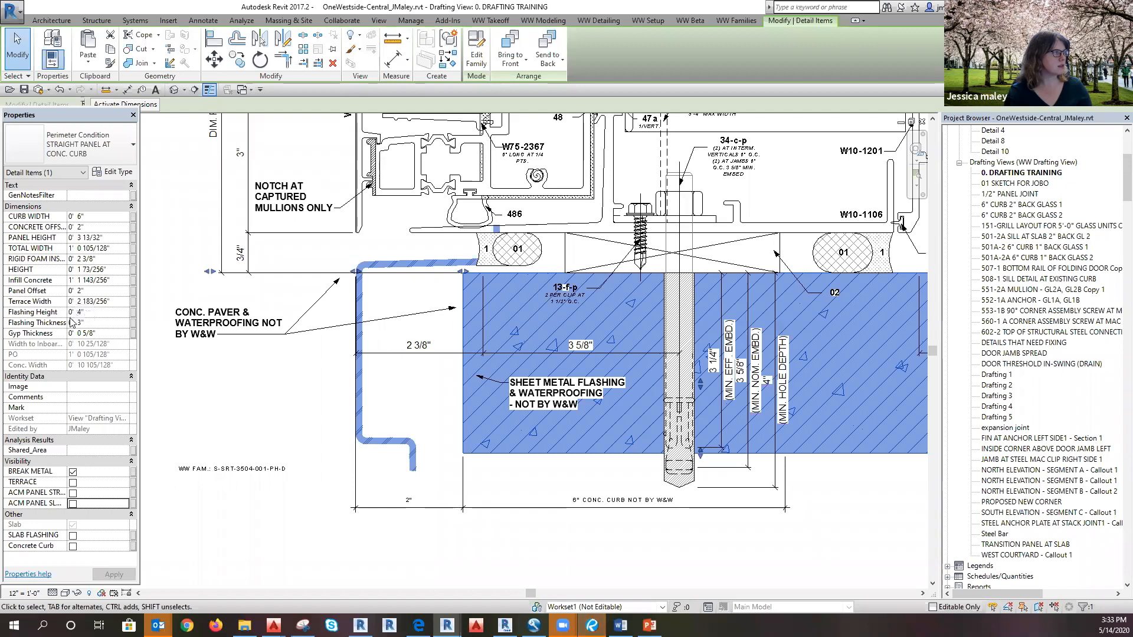
Step: Set the Perimeter Condition item's PANEL HEIGHT to 4" in the 6" concrete curb detail
left_click(98, 238)
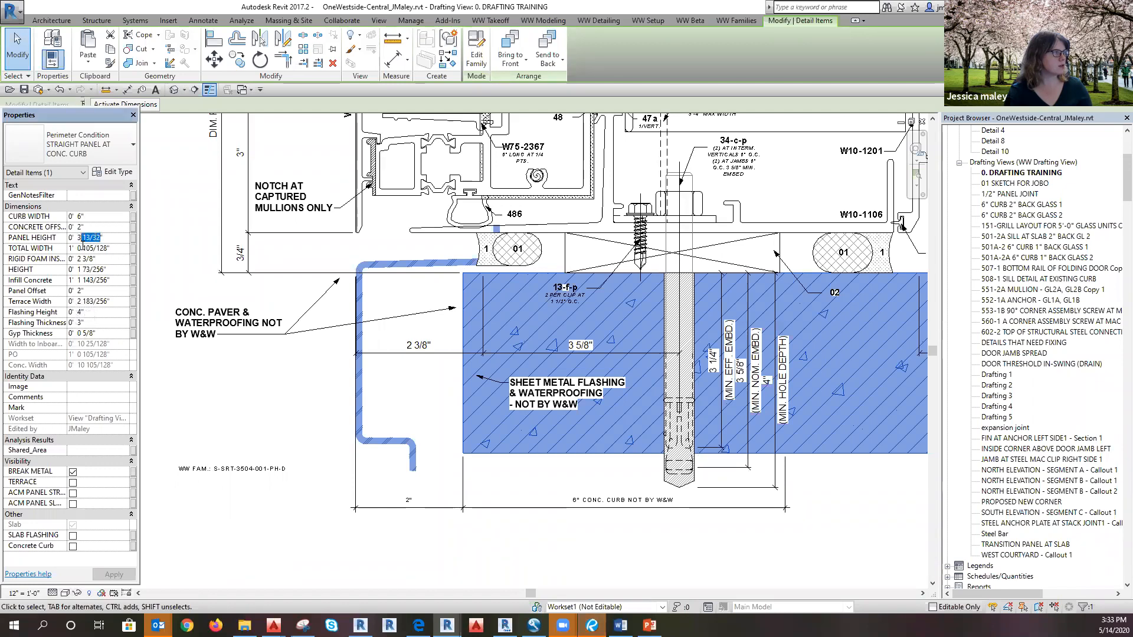
left_click(405, 560)
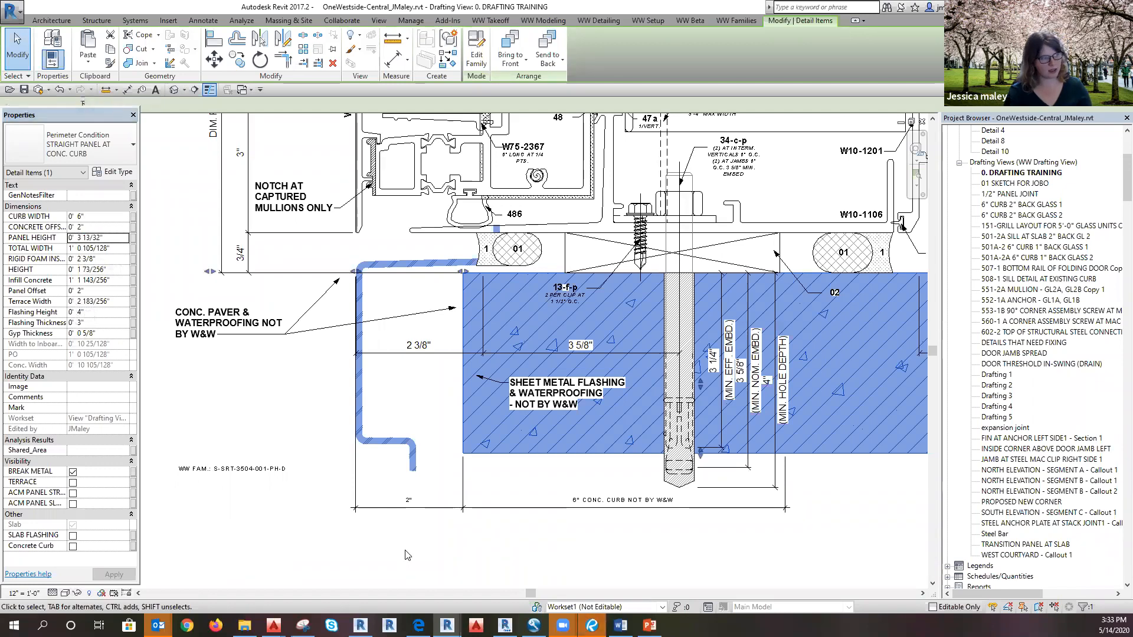
left_click(360, 434)
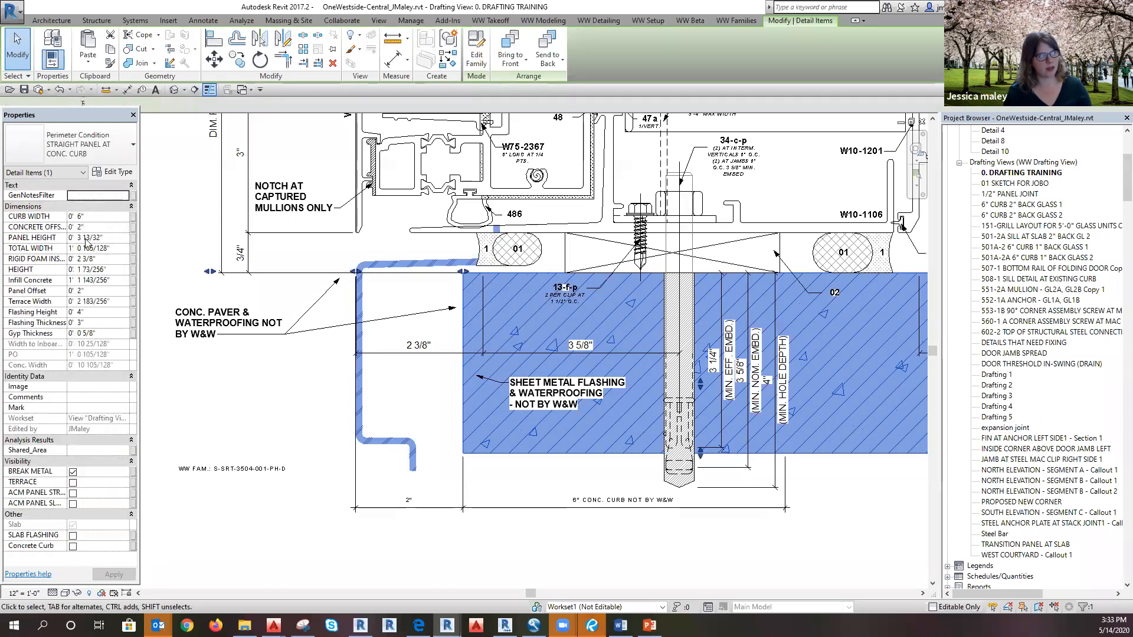
left_click(98, 237)
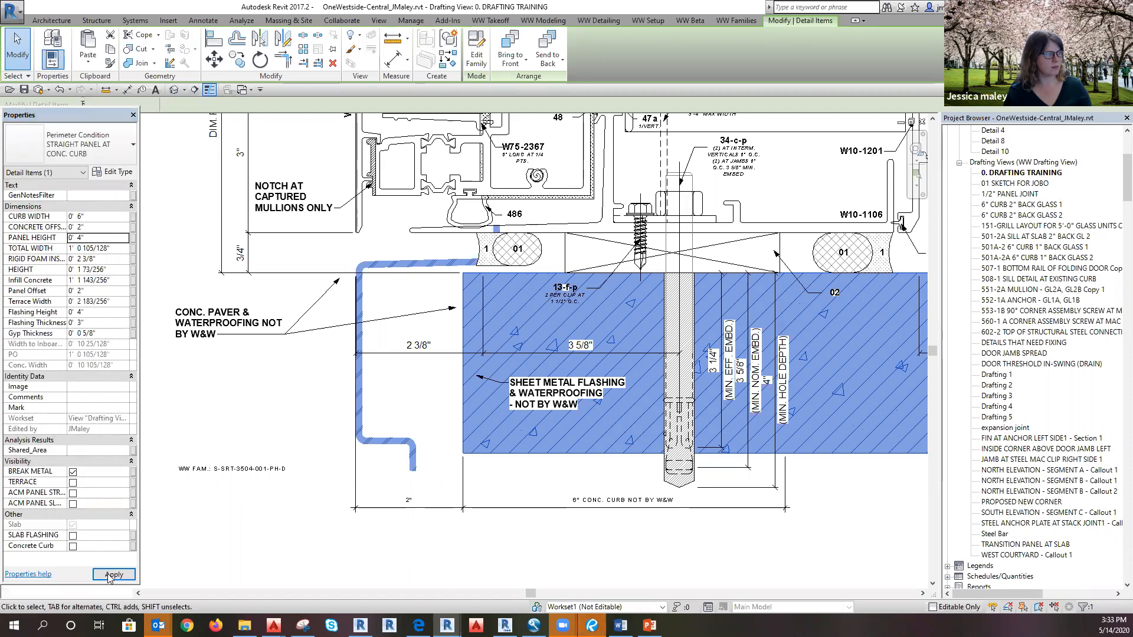
left_click(111, 575)
left_click(404, 530)
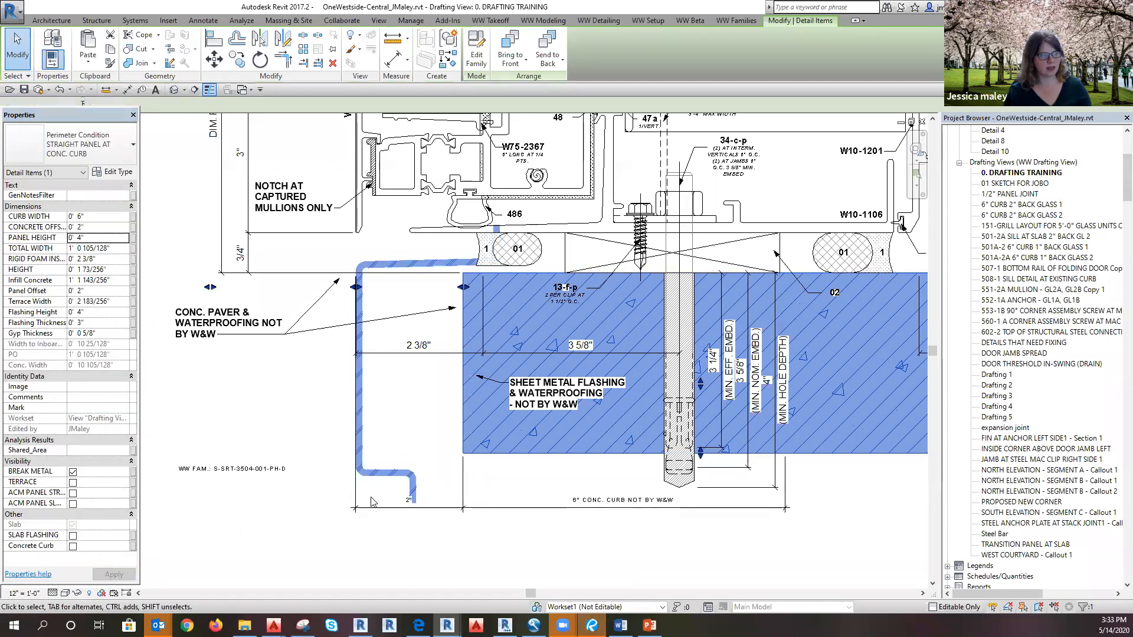
scroll(404, 530, "down", 3)
left_click(476, 550)
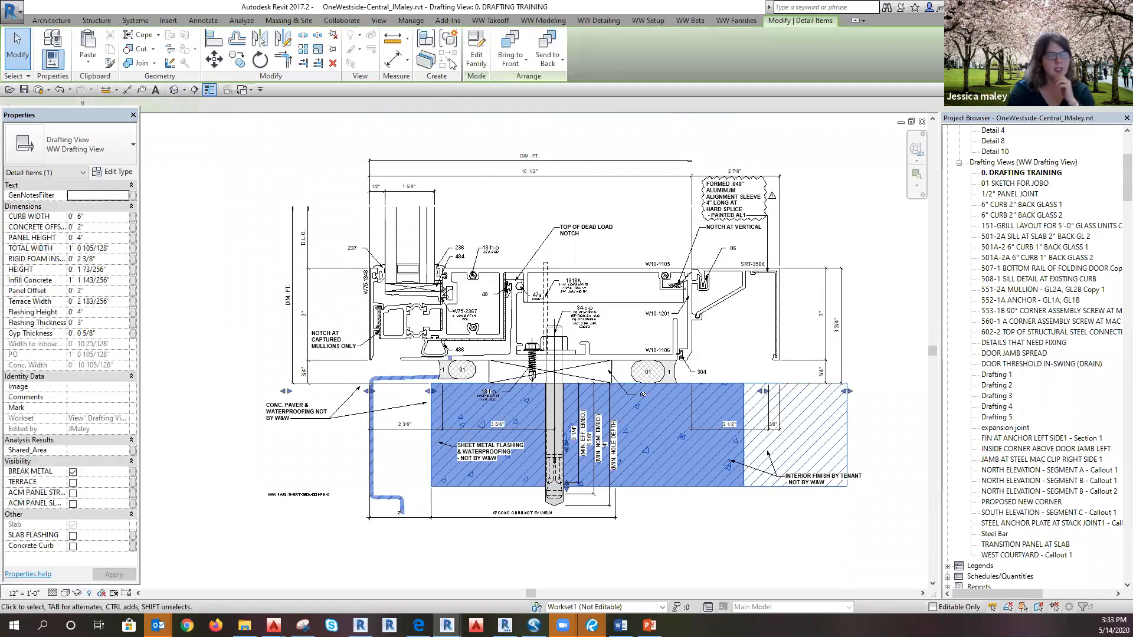
left_click(429, 554)
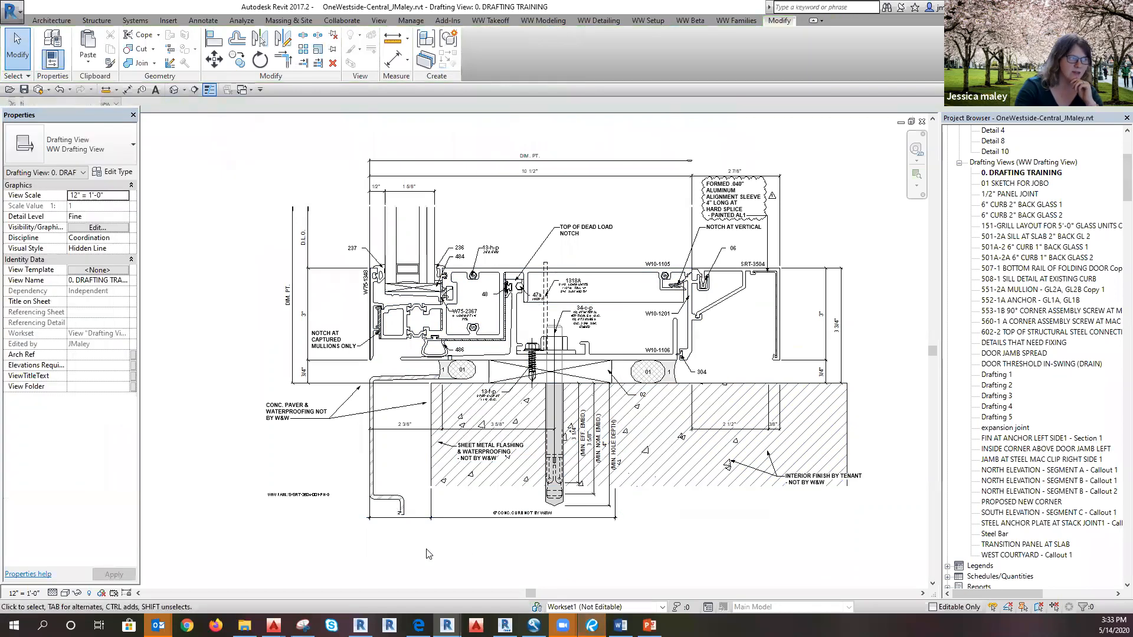
Step: Open the Perimeter Condition family of the 6" concrete curb detail for editing
left_click(407, 501)
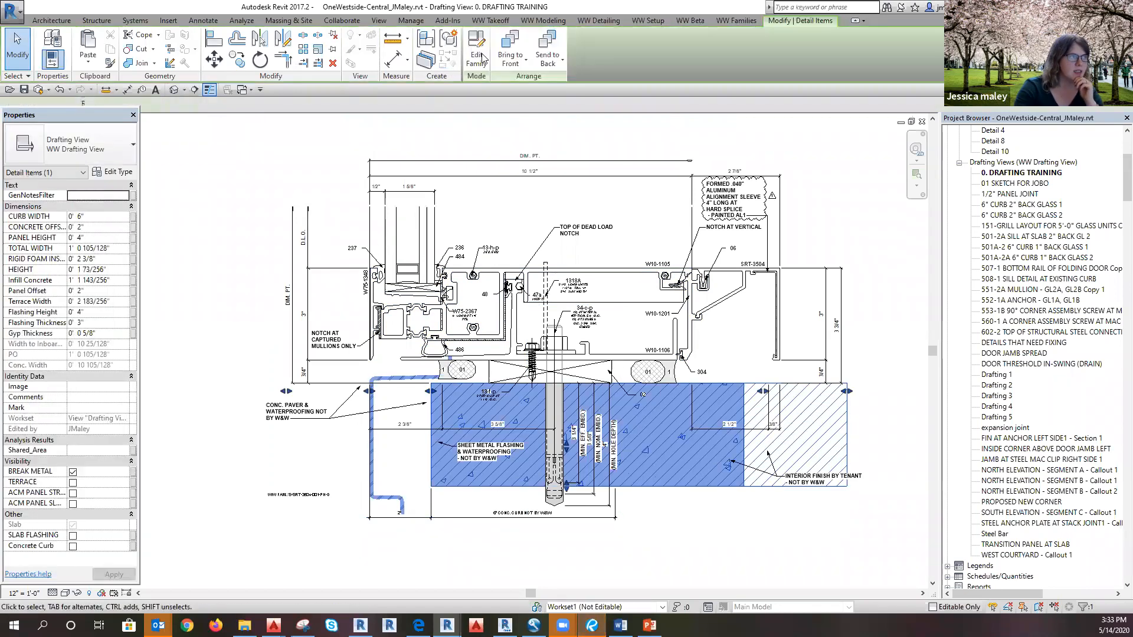
left_click(476, 54)
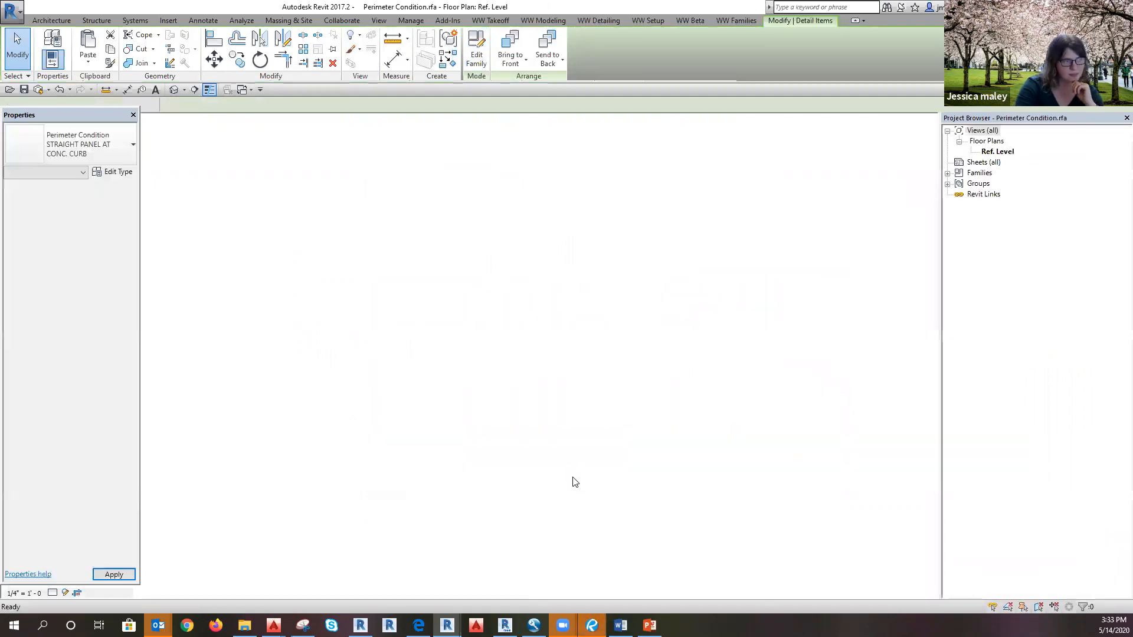
scroll(466, 373, "up", 5)
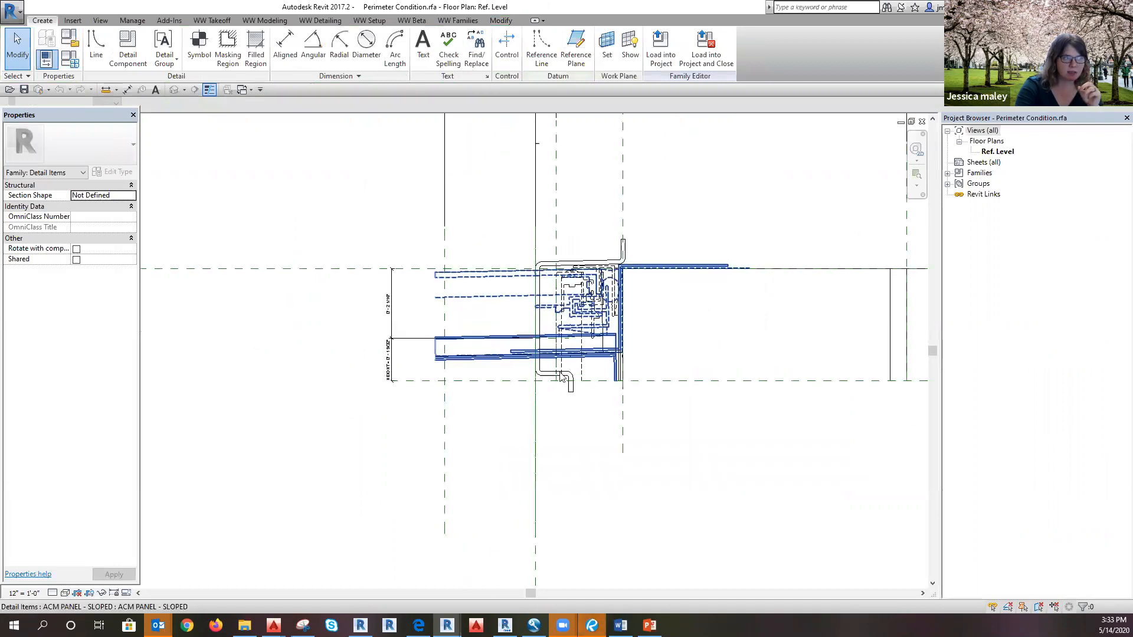
Step: Try to pull the lower end of the BreakMetal item down below the lower horizontal reference plane
left_click(550, 383)
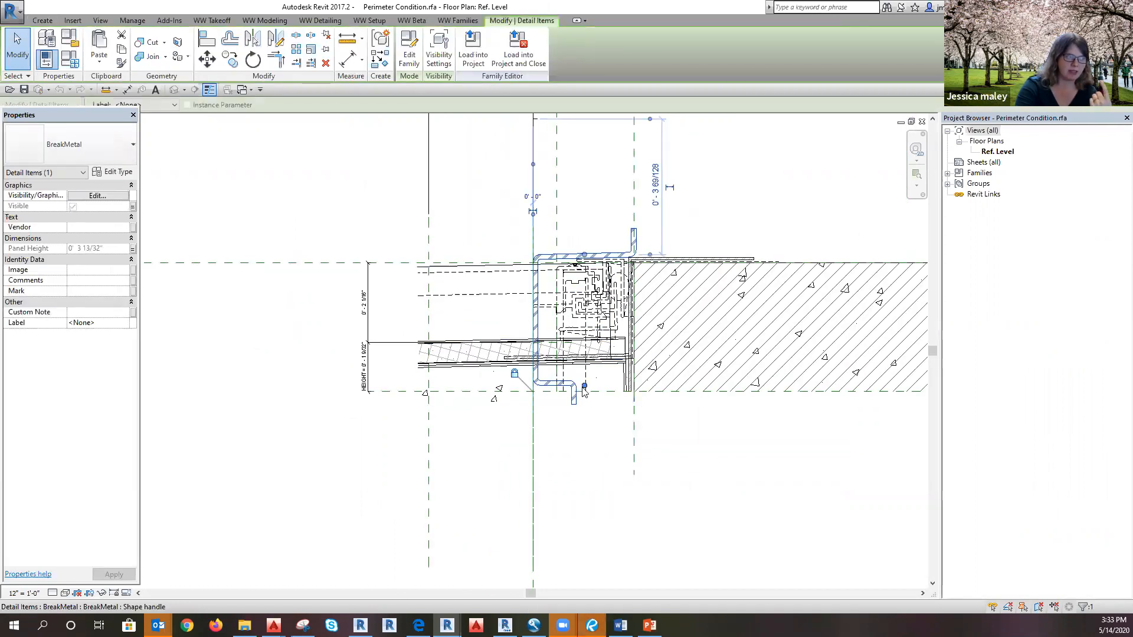
left_click_drag(582, 439, 582, 459)
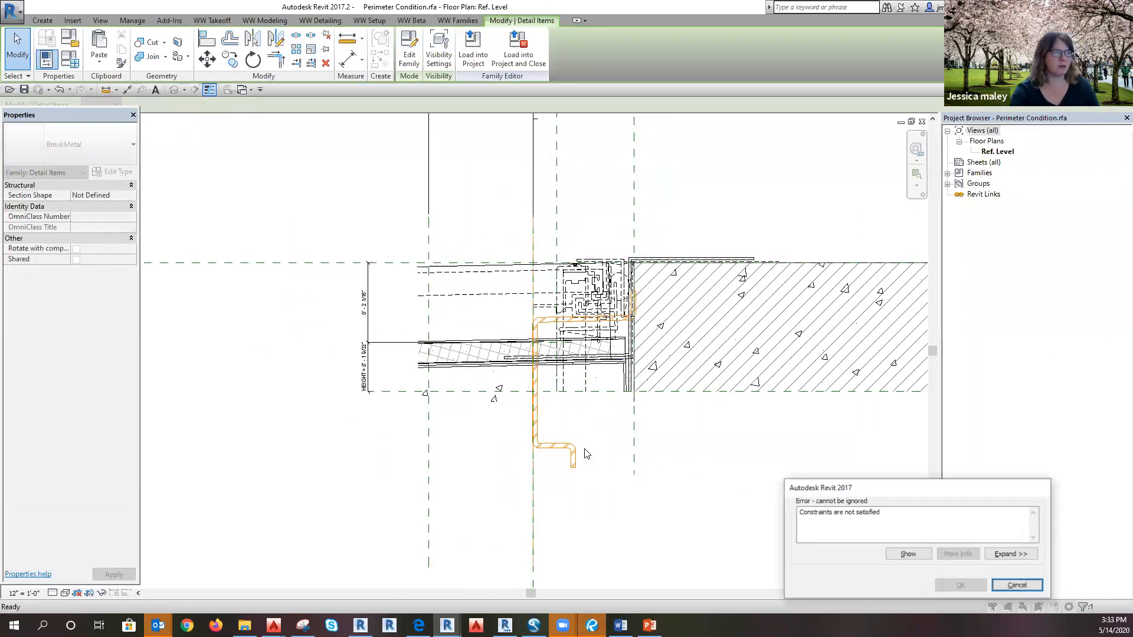
left_click(1016, 585)
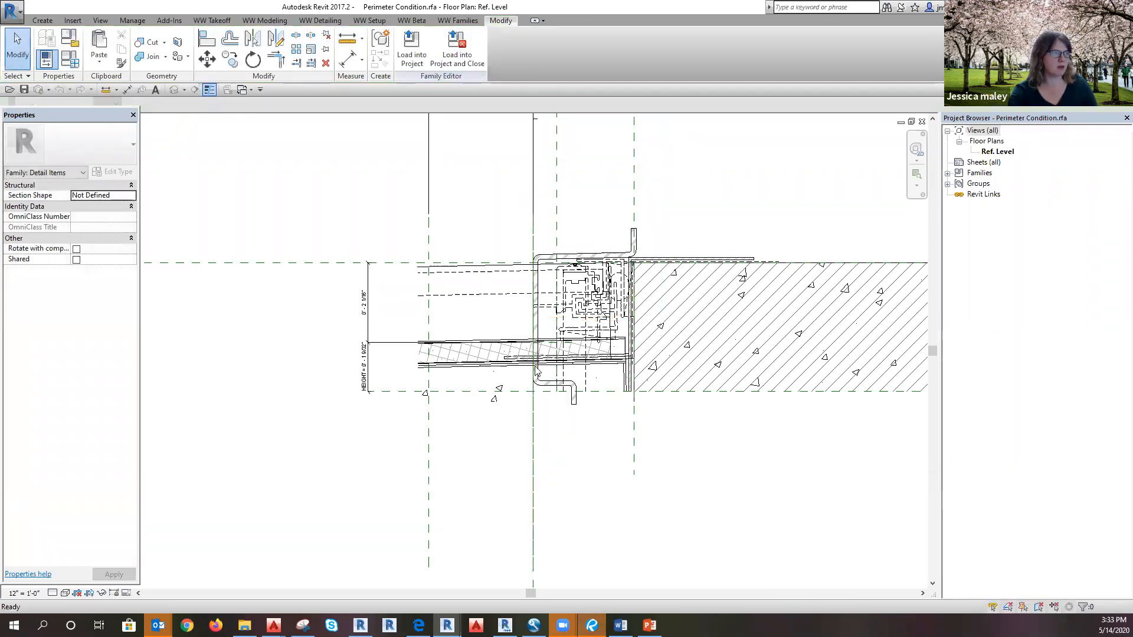
Step: Draw a horizontal reference plane across the detail, between the ACM panel and the lower horizontal reference plane
left_click(547, 397)
scroll(543, 394, "up", 3)
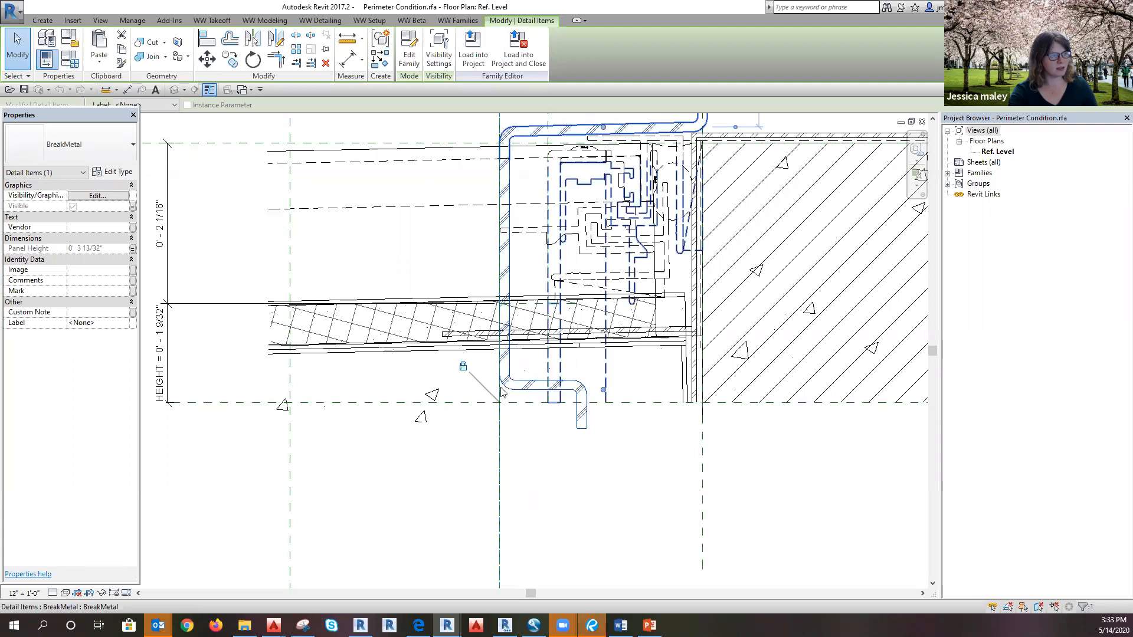
left_click(403, 368)
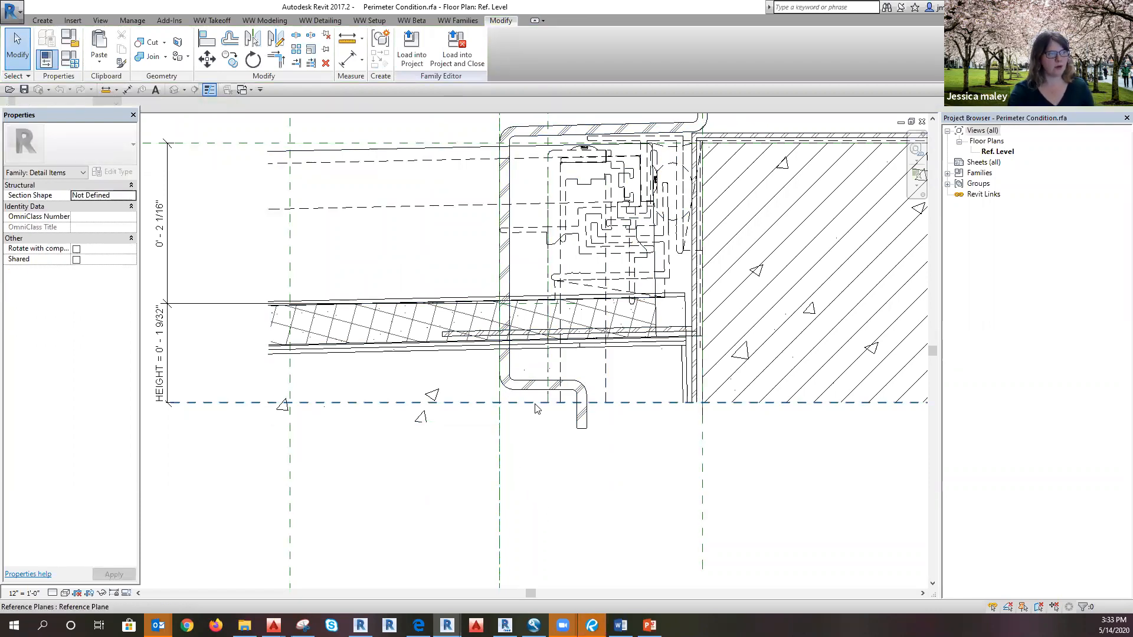
left_click(42, 20)
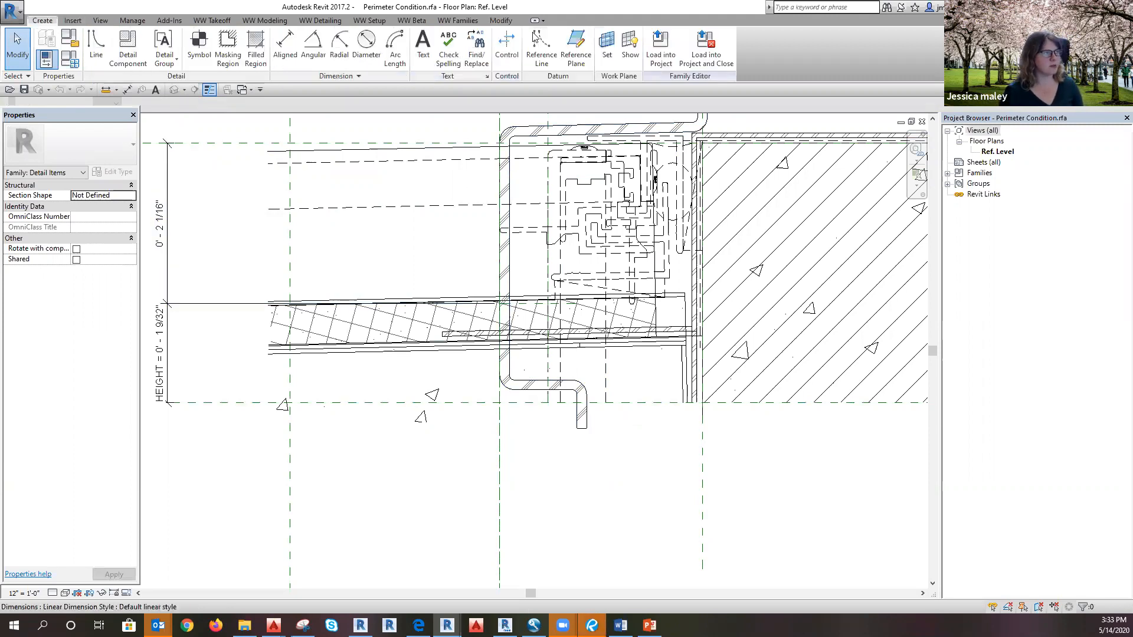
left_click(576, 48)
left_click(186, 371)
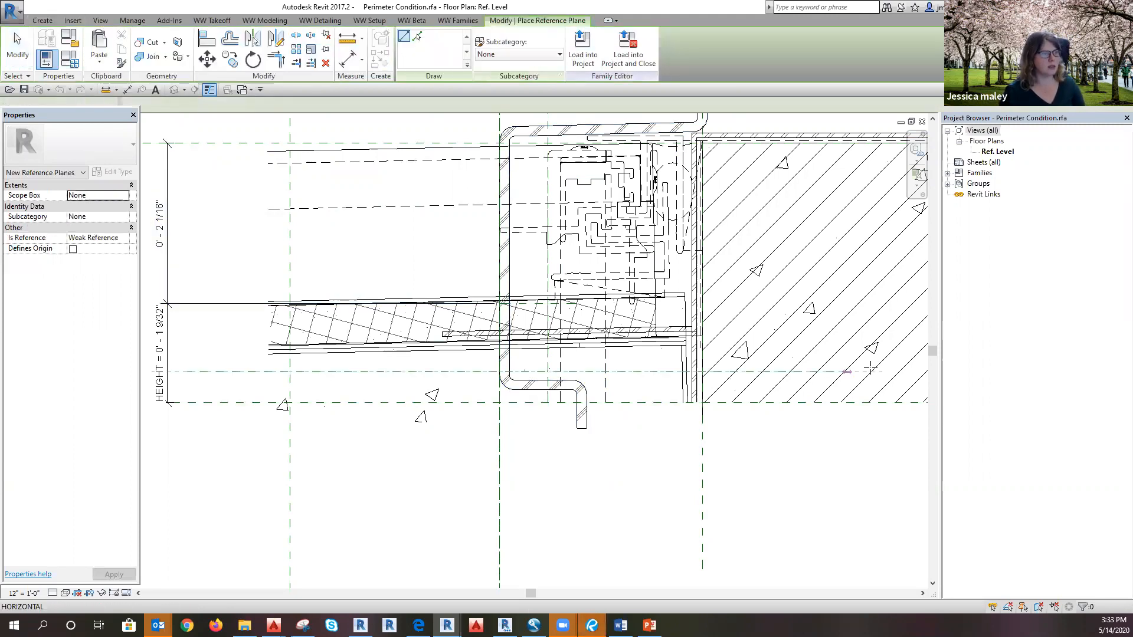
left_click(872, 371)
key("Escape")
key("Escape")
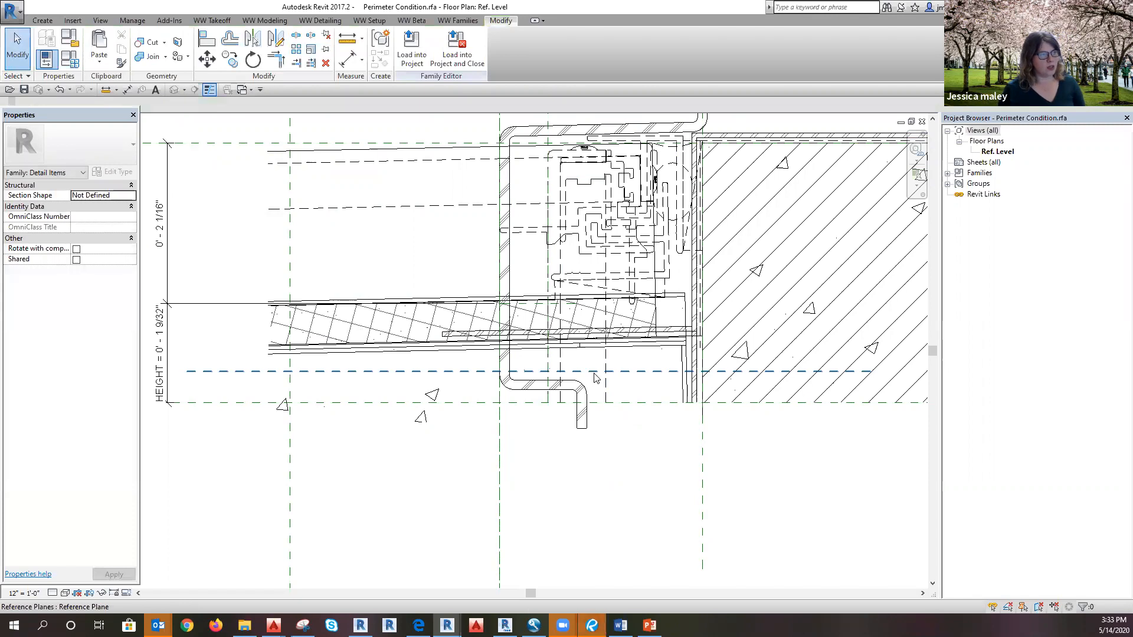
Step: Name the new horizontal reference plane BOTTOM OF PANEL
left_click(597, 372)
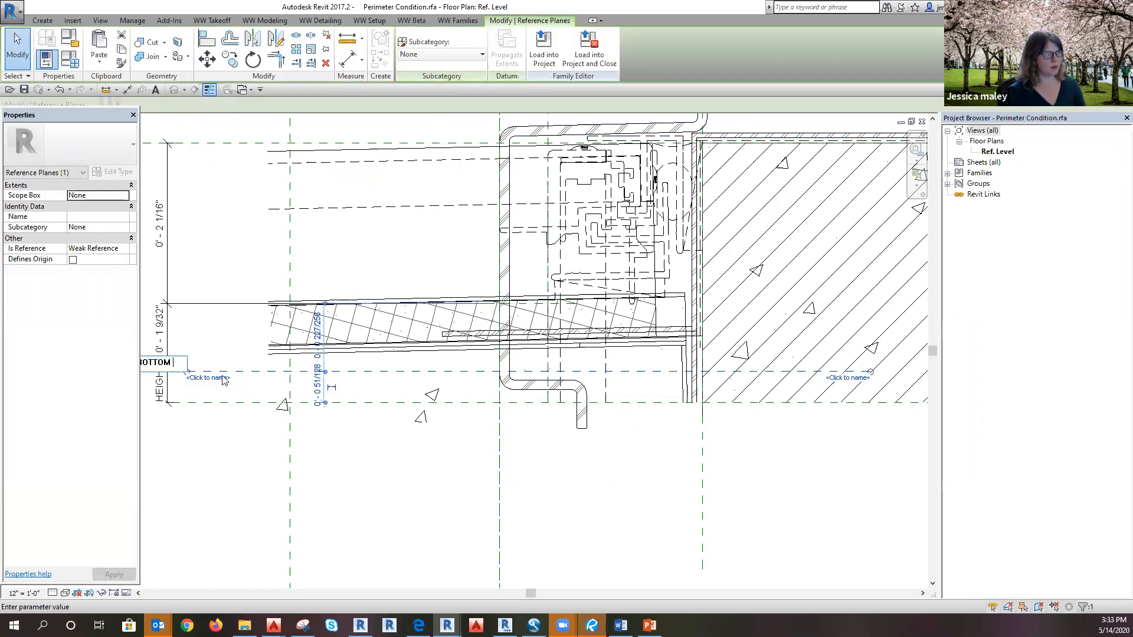
left_click(470, 507)
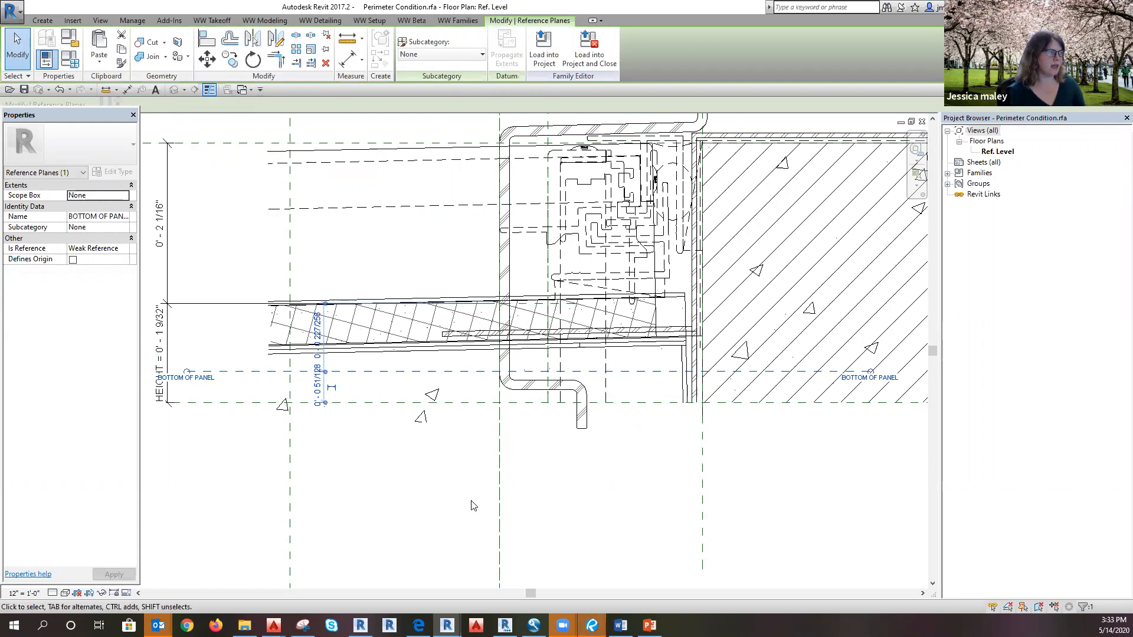
left_click(473, 506)
Step: Add an aligned dimension between the BOTTOM OF PANEL plane and the upper horizontal reference plane
key("d")
key("i")
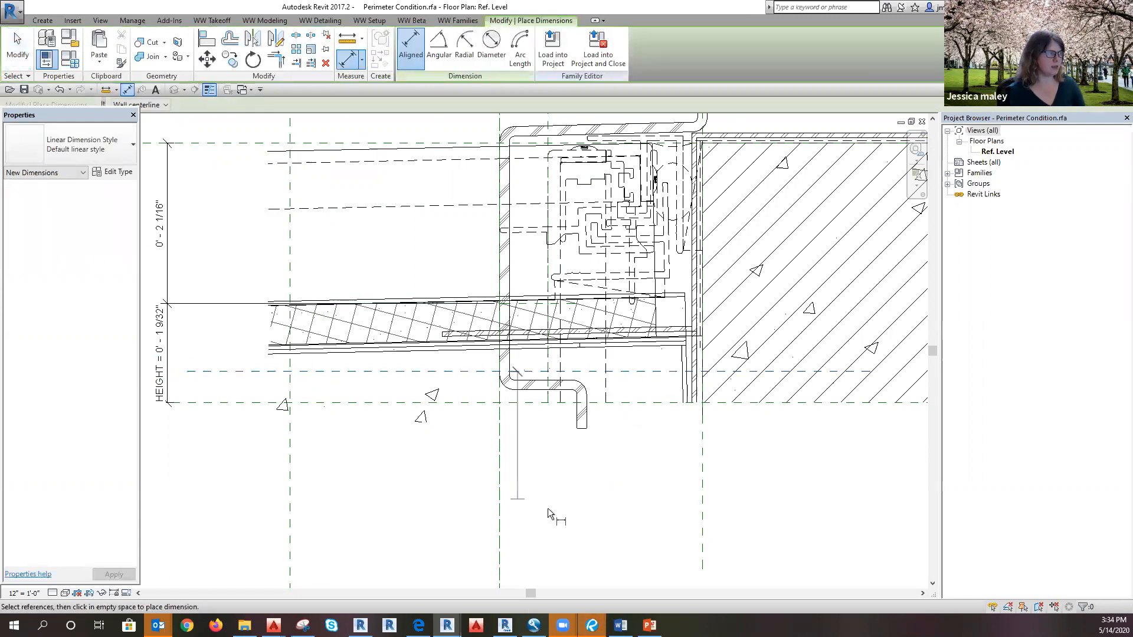
scroll(547, 508, "down", 2)
scroll(373, 313, "up", 1)
left_click(369, 297)
left_click(350, 246)
key("Escape")
key("Escape")
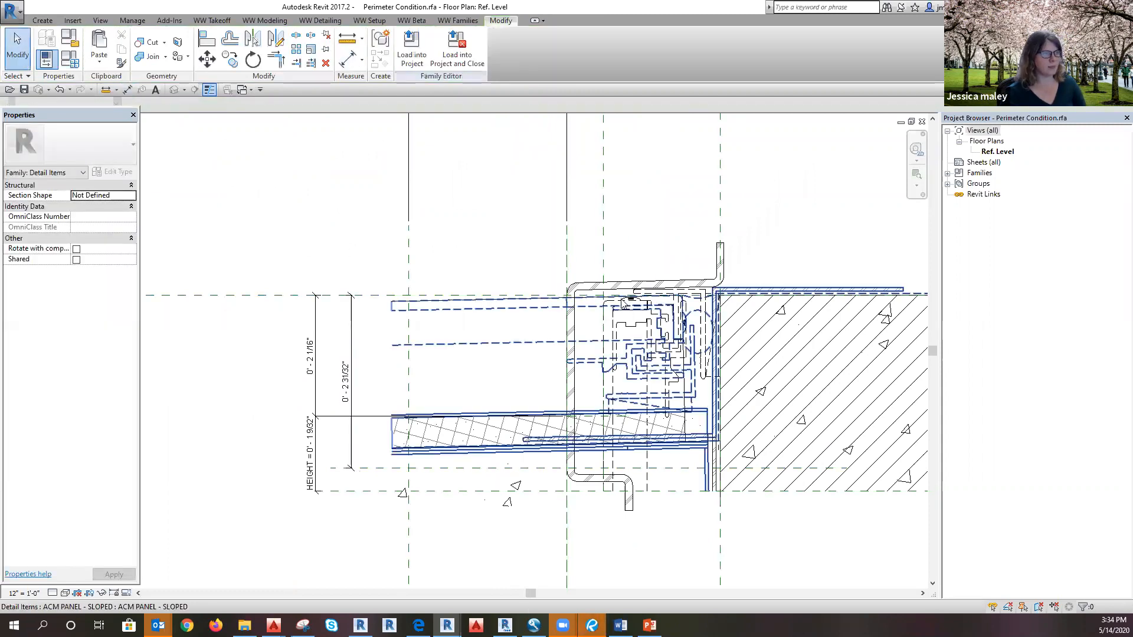
Step: Add an aligned dimension from the top edge of the BreakMetal item to the BOTTOM OF PANEL reference plane
left_click(591, 290)
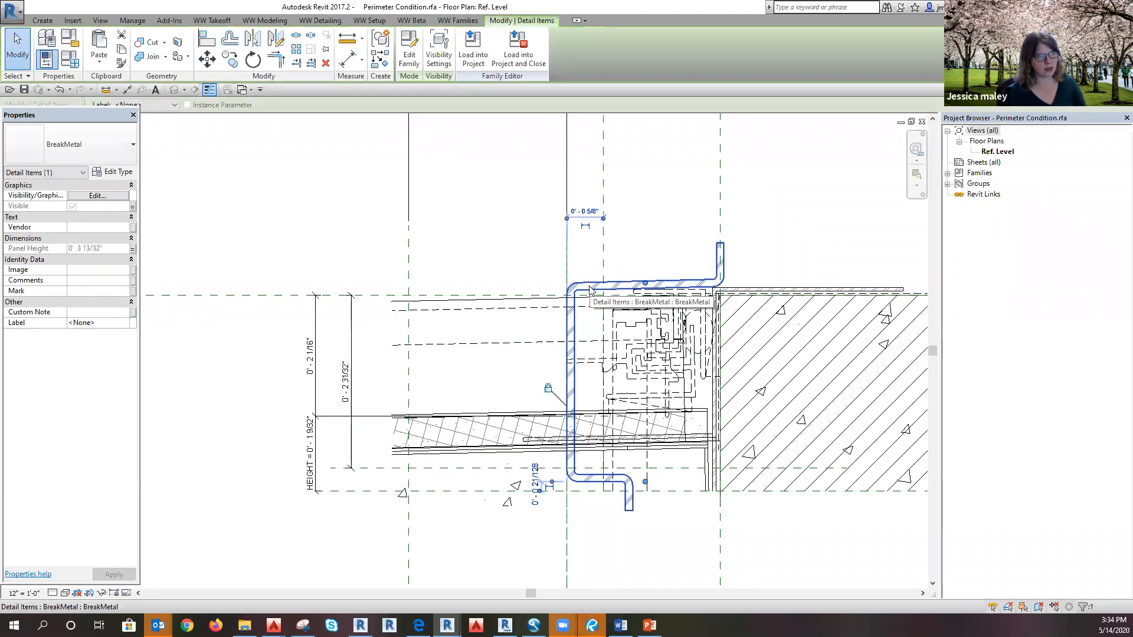
key("Escape")
key("i")
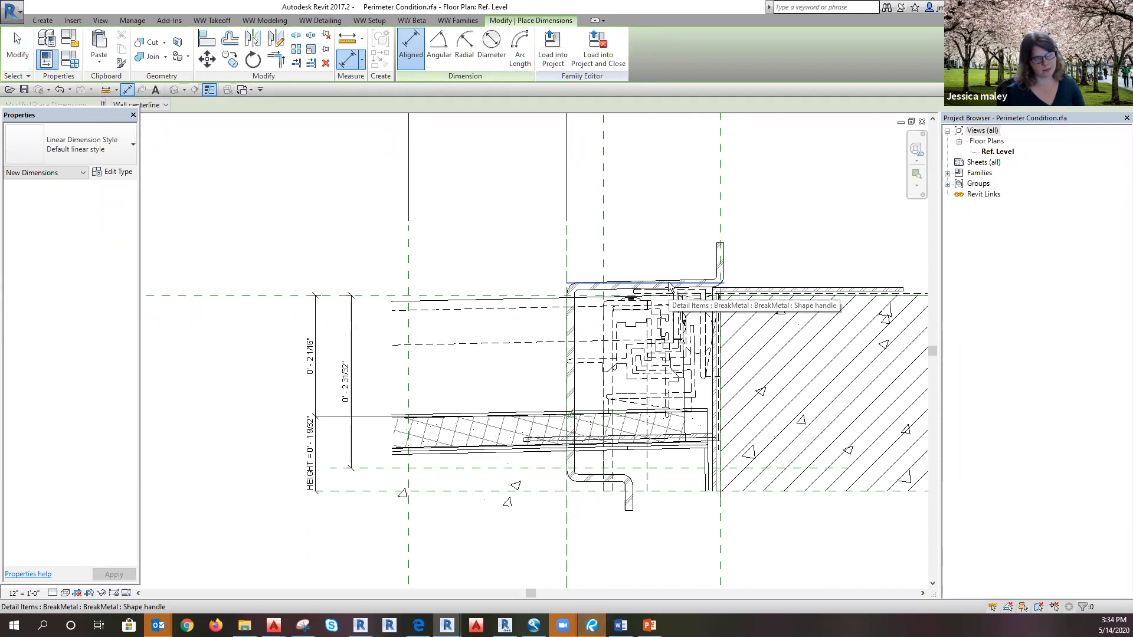
left_click(585, 284)
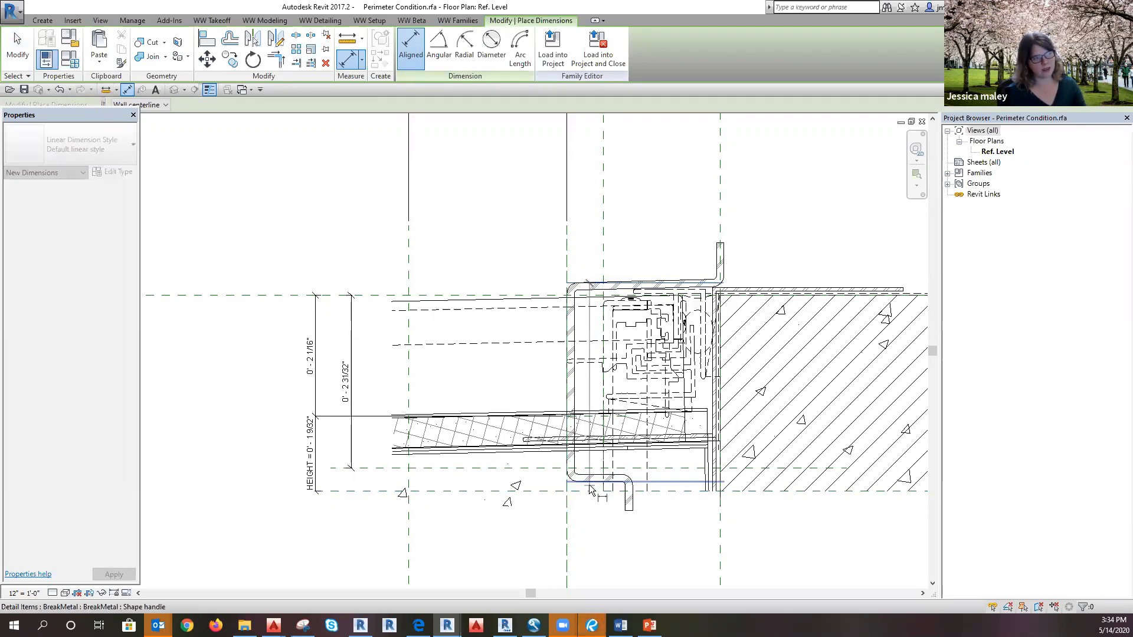
left_click(587, 469)
left_click(373, 481)
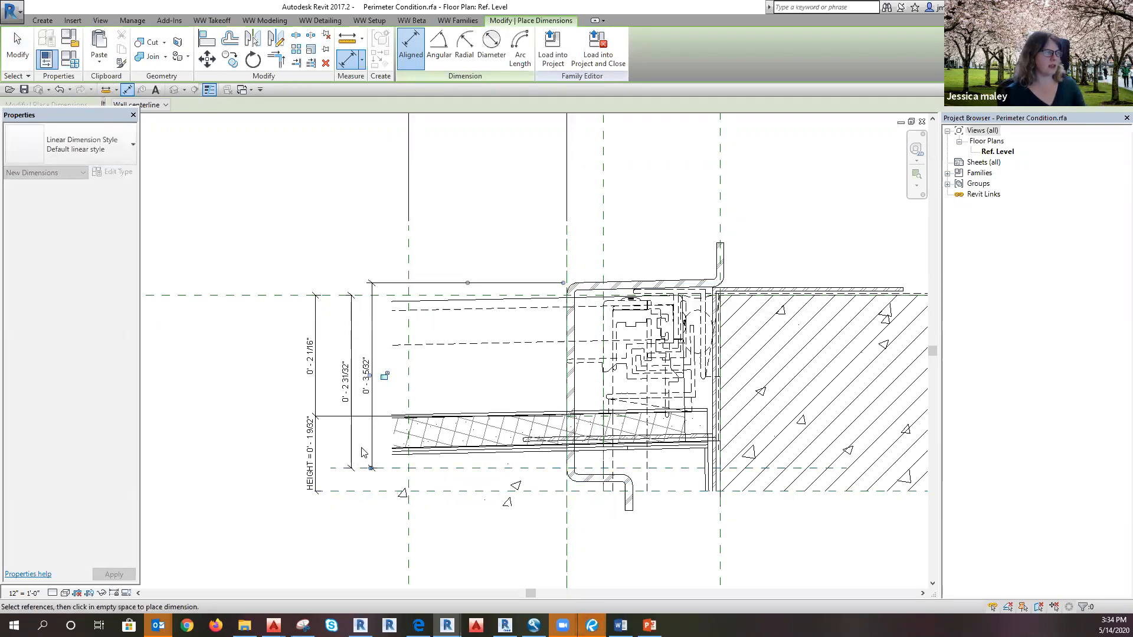
key("Escape")
Step: Delete the dimension between the upper reference plane and BOTTOM OF PANEL, and move the BreakMetal dimension into its place
left_click(351, 394)
key("Delete")
left_click_drag(371, 402, 346, 403)
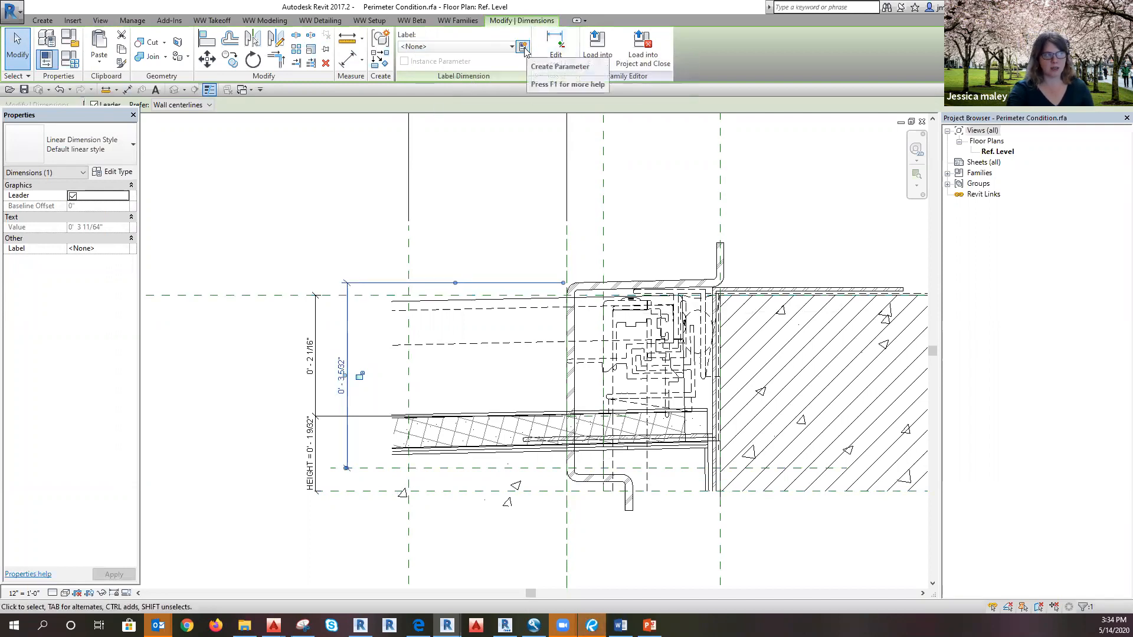
Step: Try to label the BreakMetal-to-plane dimension with the PANEL HEIGHT parameter
left_click(480, 51)
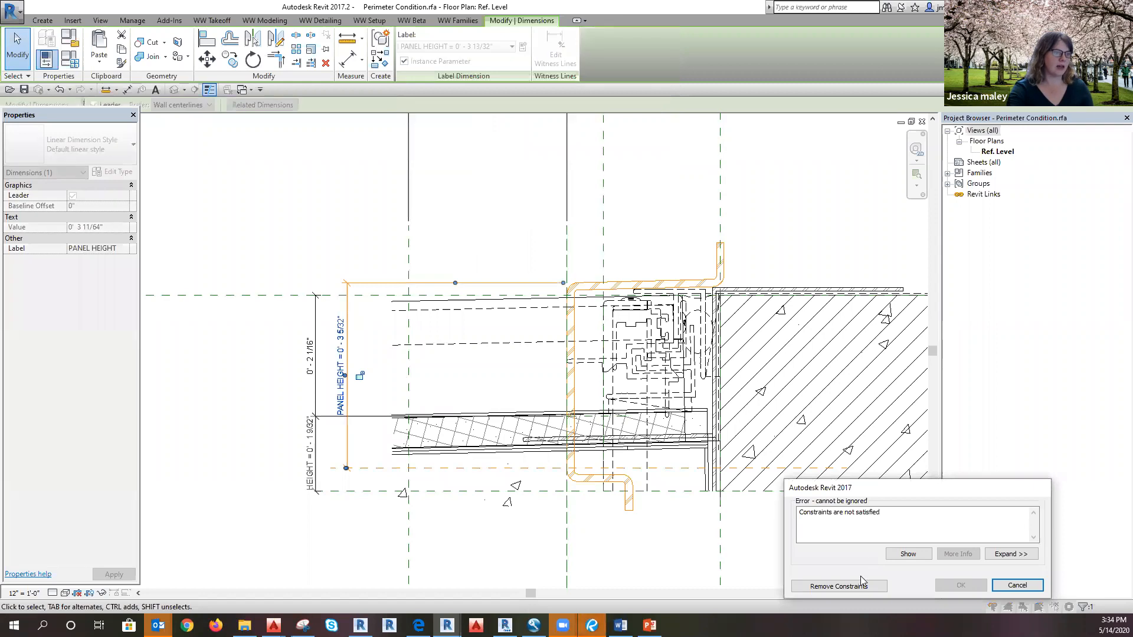
left_click(844, 589)
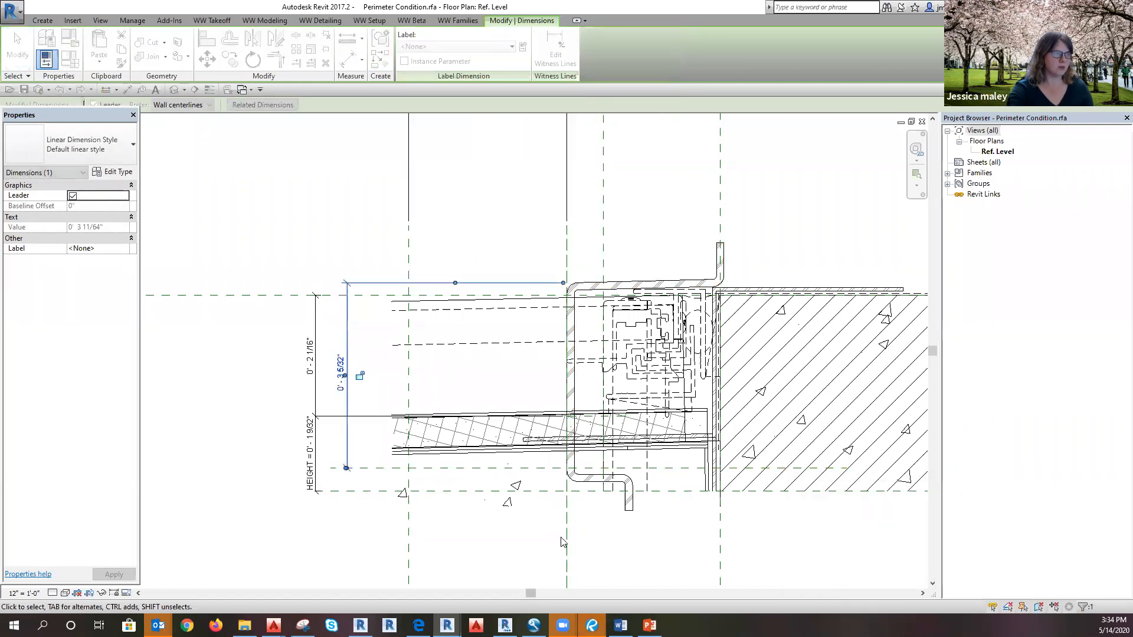
left_click(627, 558)
Step: Move the BOTTOM OF PANEL plane below the lower horizontal reference plane, about 4 1/4" from the BreakMetal's top edge
left_click(434, 490)
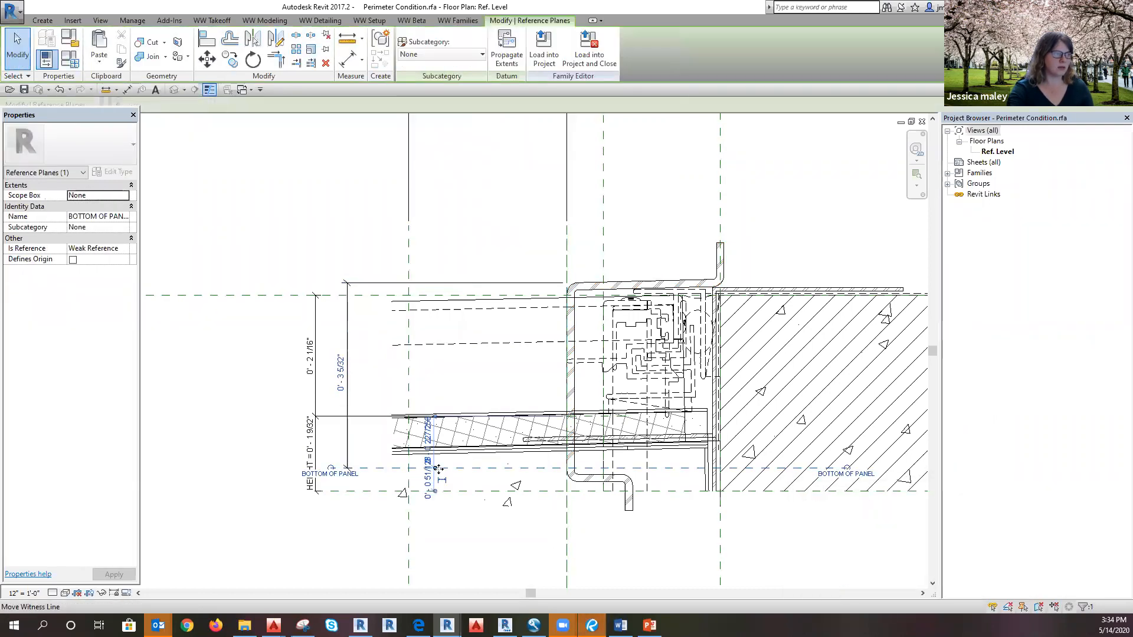
left_click_drag(466, 527, 586, 531)
Step: Try to stretch the lower end of the BreakMetal item down to the BOTTOM OF PANEL reference plane
left_click(629, 505)
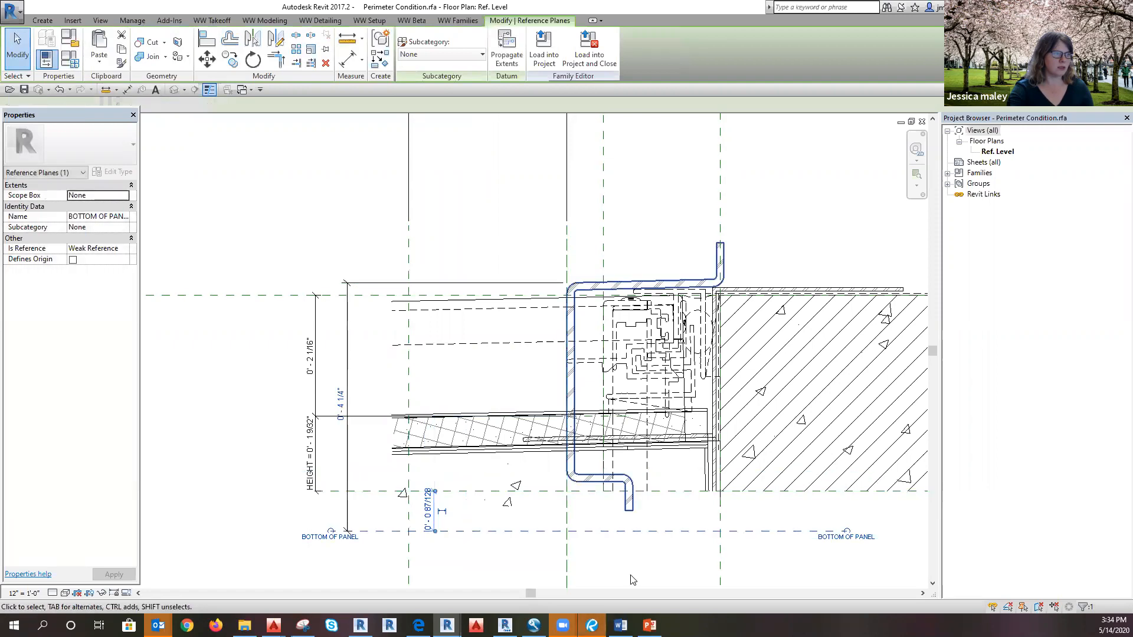
left_click_drag(645, 481, 647, 516)
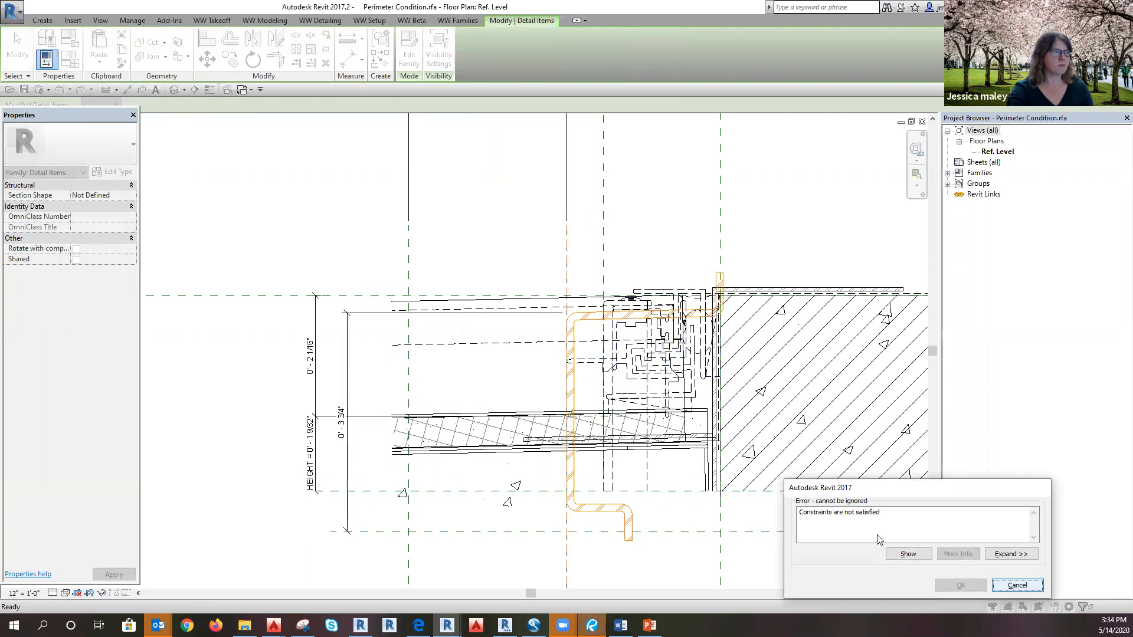
key("Escape")
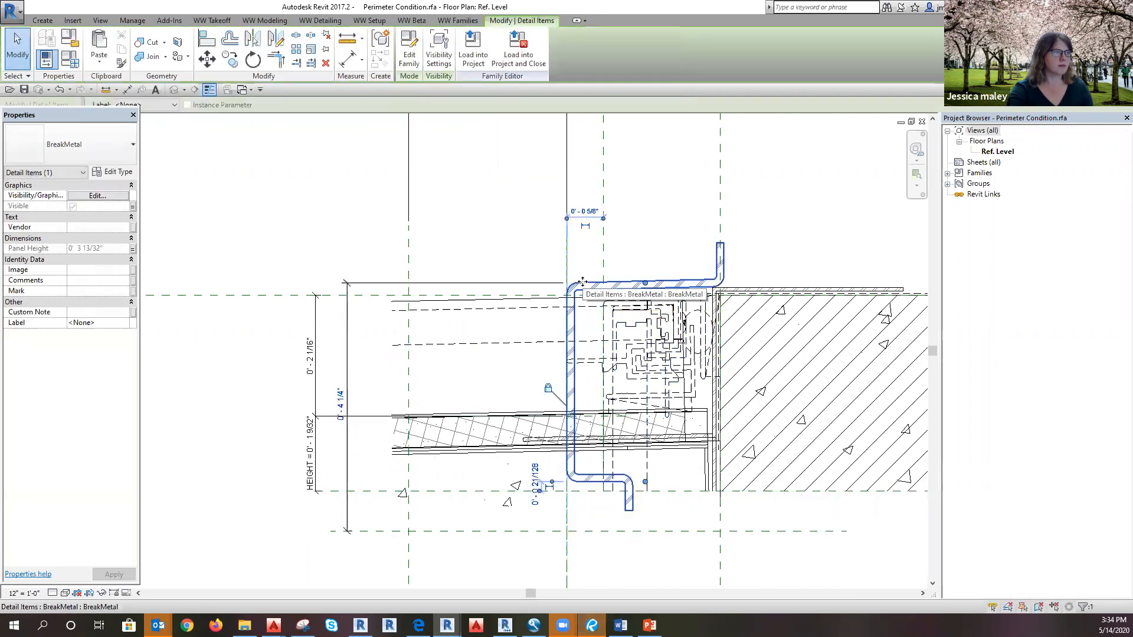
key("Escape")
left_click(611, 287)
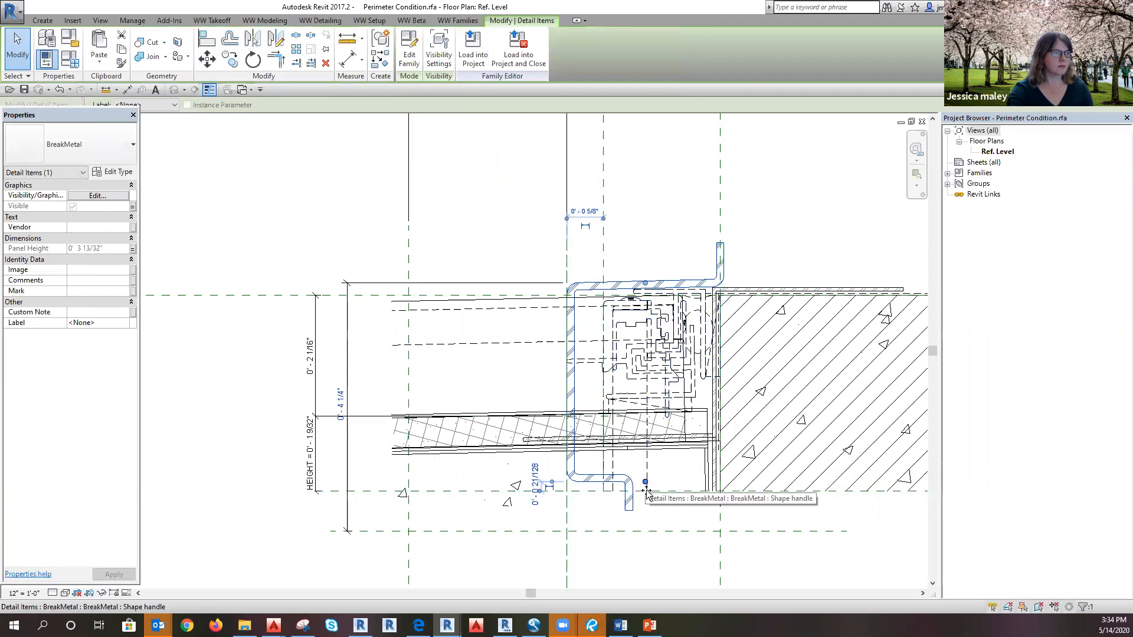
key("Escape")
left_click_drag(637, 483, 643, 531)
key("Escape")
left_click(629, 509)
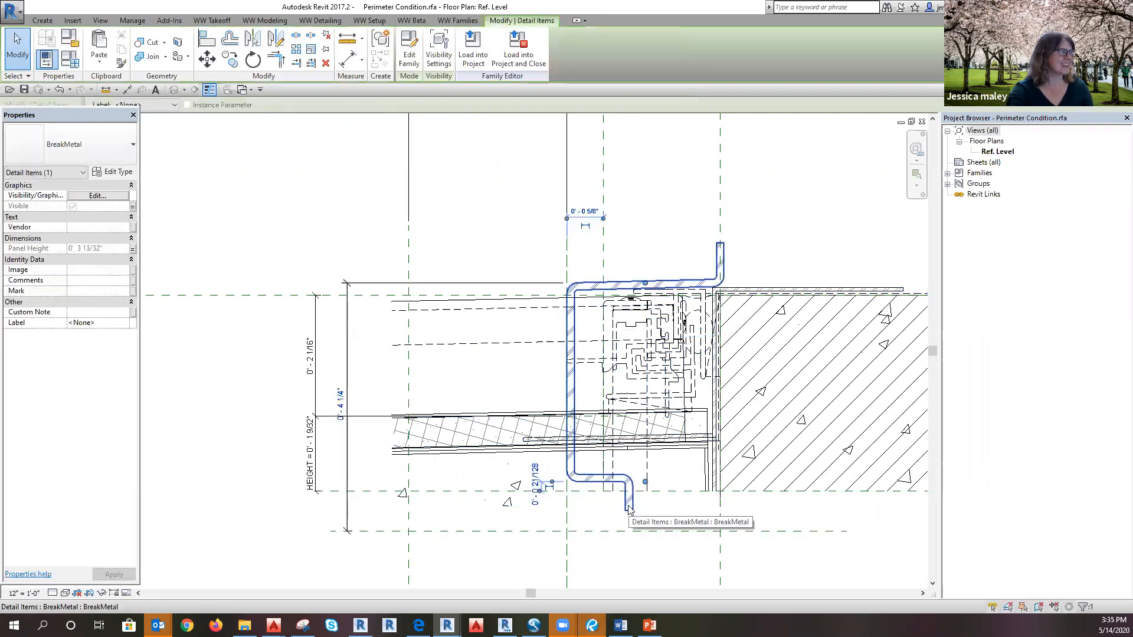
key("Escape")
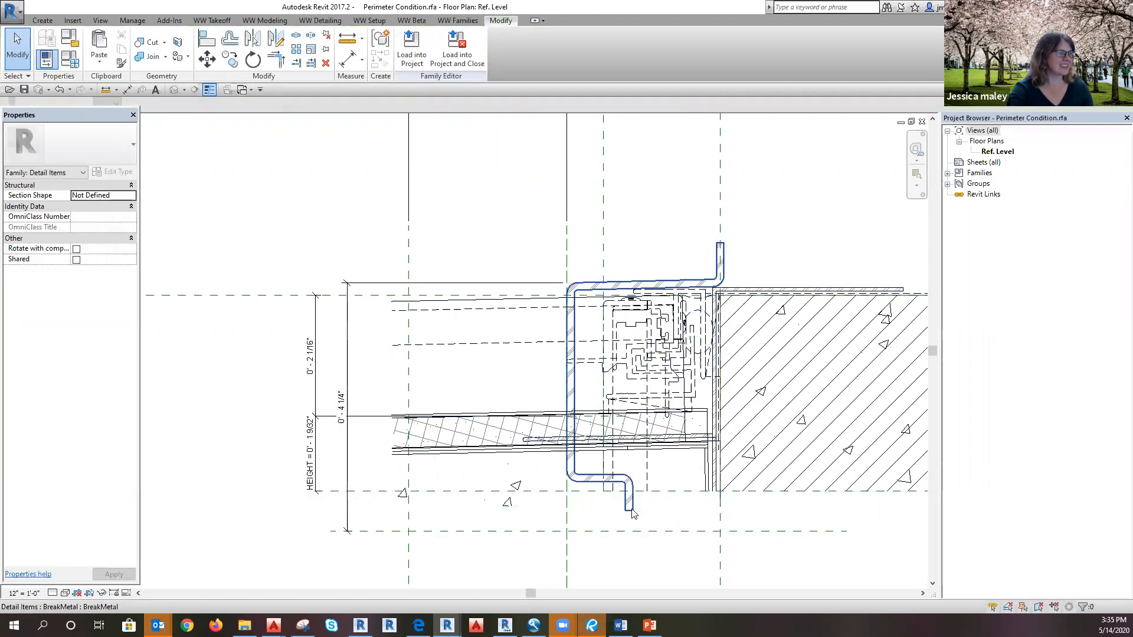
left_click(594, 531)
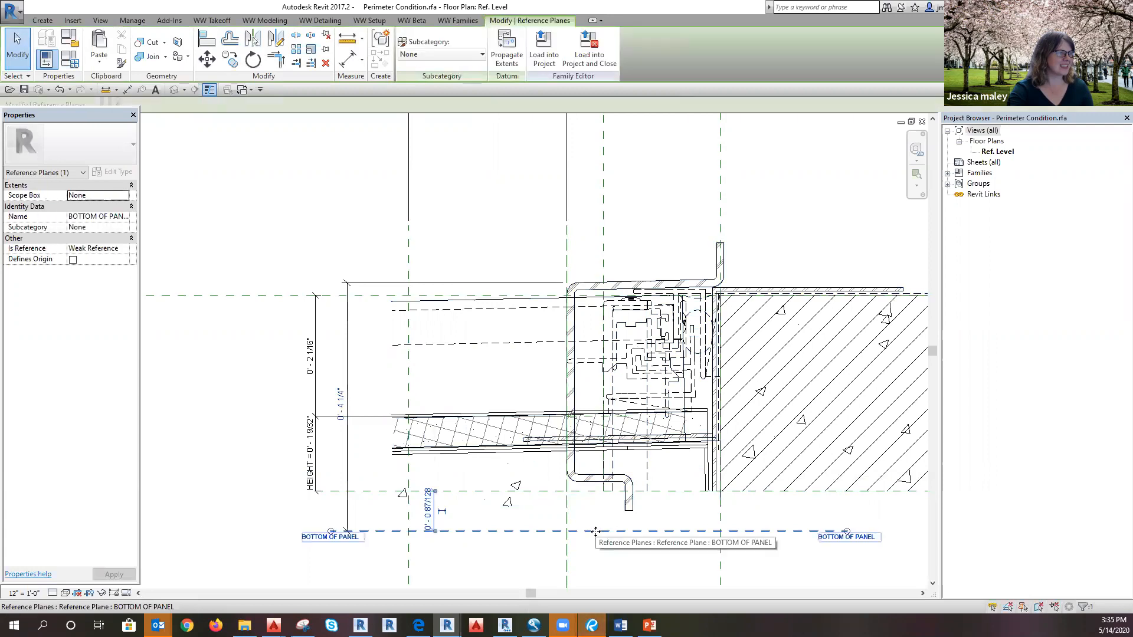
key("Escape")
key("d")
key("i")
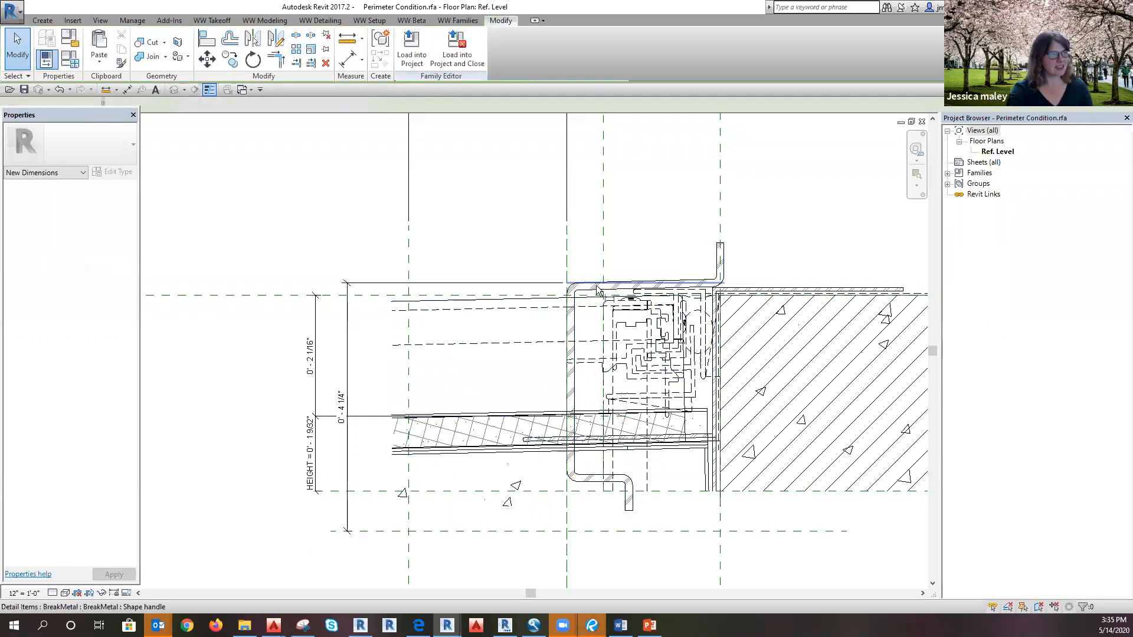
key("Escape")
Step: Remove the family parameter association from the BreakMetal item's Panel Height by setting it to <none>
left_click(627, 508)
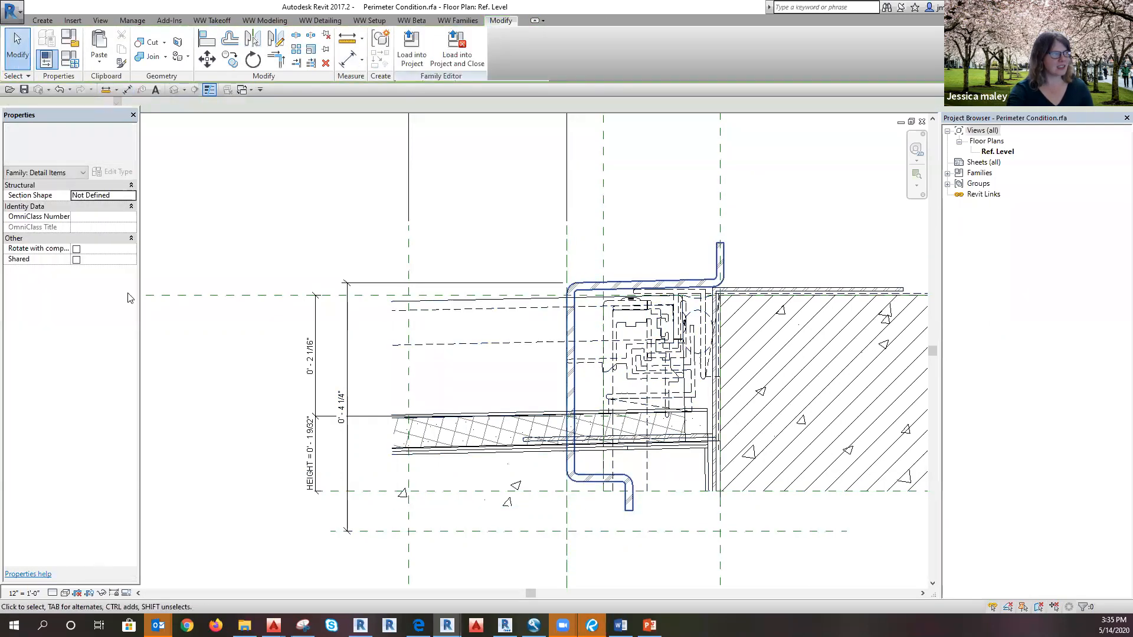
left_click(132, 250)
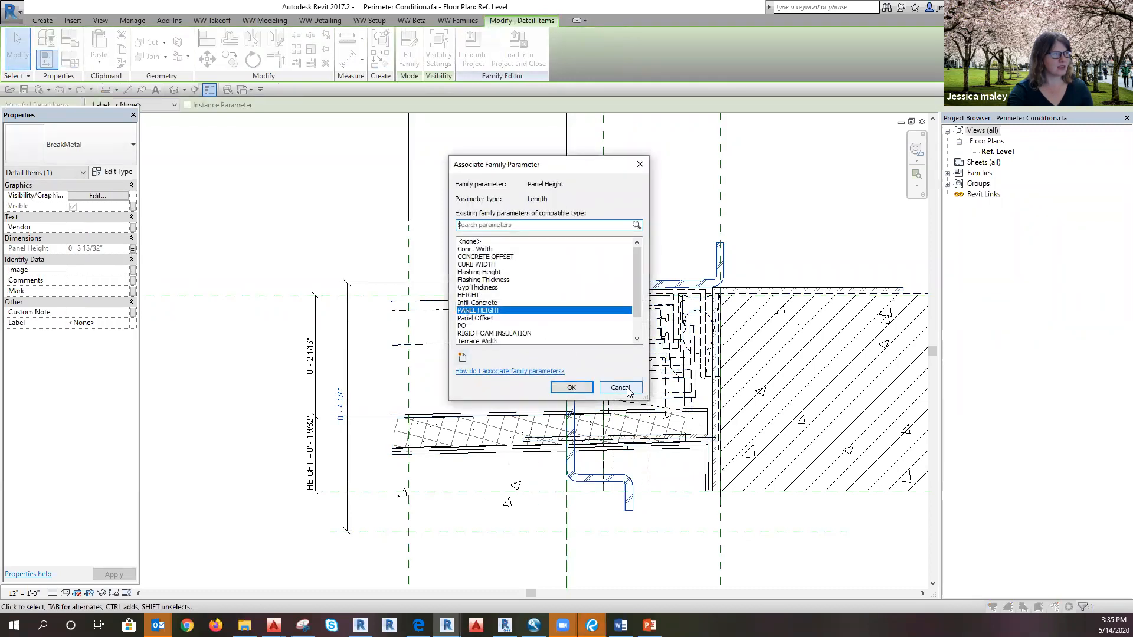
left_click(464, 242)
left_click(569, 388)
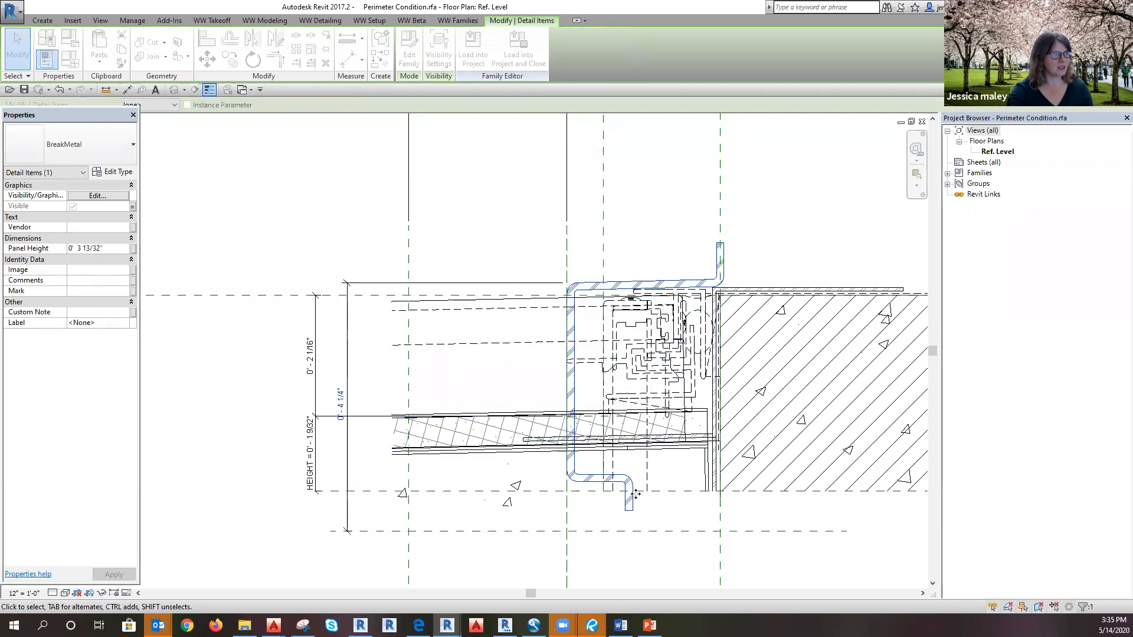
Step: Stretch the BreakMetal item's lower end downward and align its bottom edge with the BOTTOM OF PANEL reference plane
key("Escape")
left_click_drag(645, 483, 647, 509)
key("Escape")
key("a")
key("l")
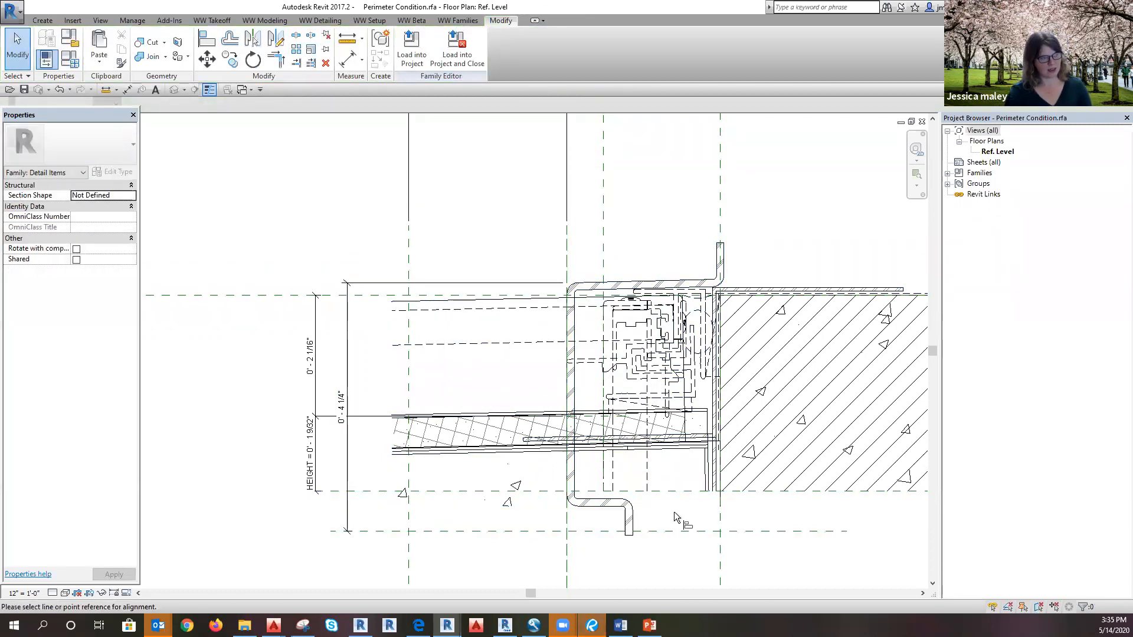
left_click(650, 531)
left_click(589, 506)
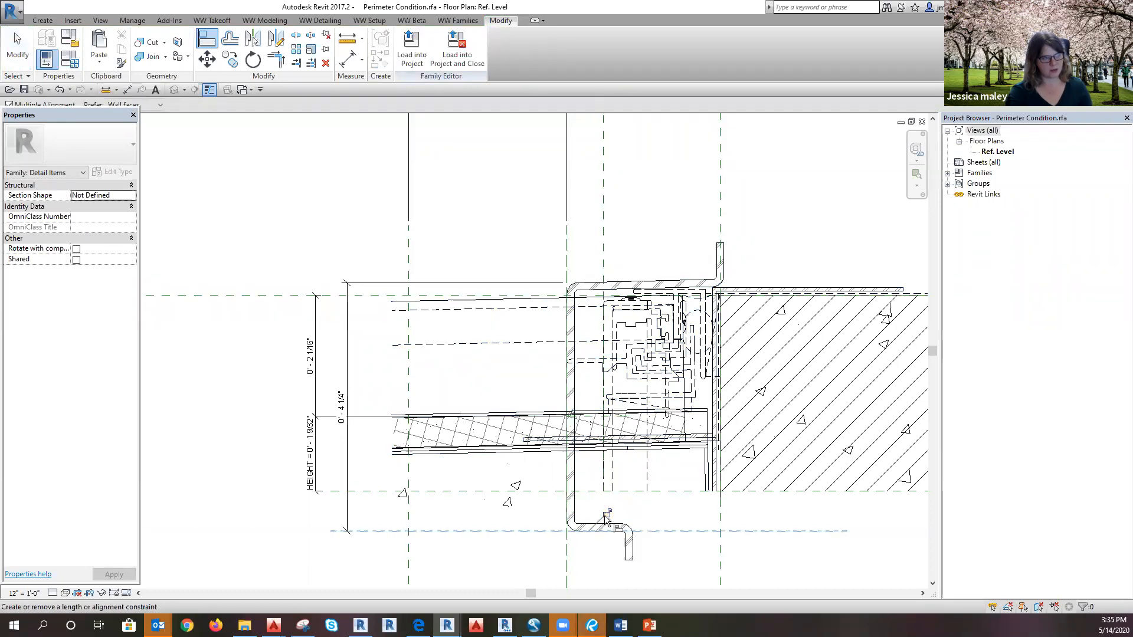
key("Escape")
key("Escape")
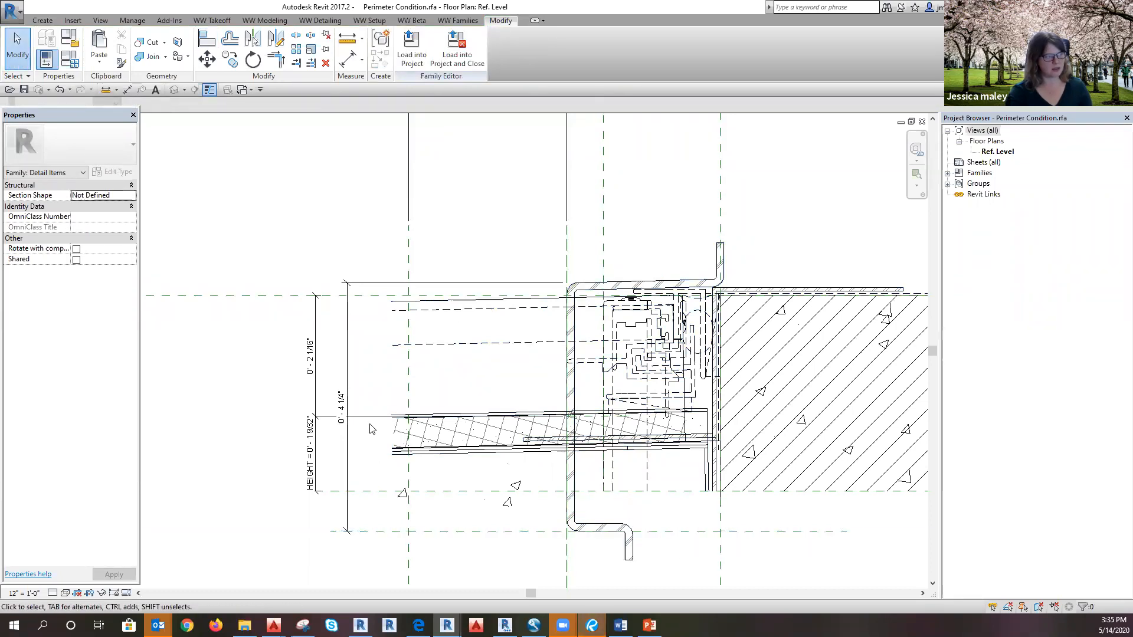
Step: Try to label the overall BreakMetal height dimension with the PANEL HEIGHT instance parameter
left_click(559, 284)
left_click(458, 48)
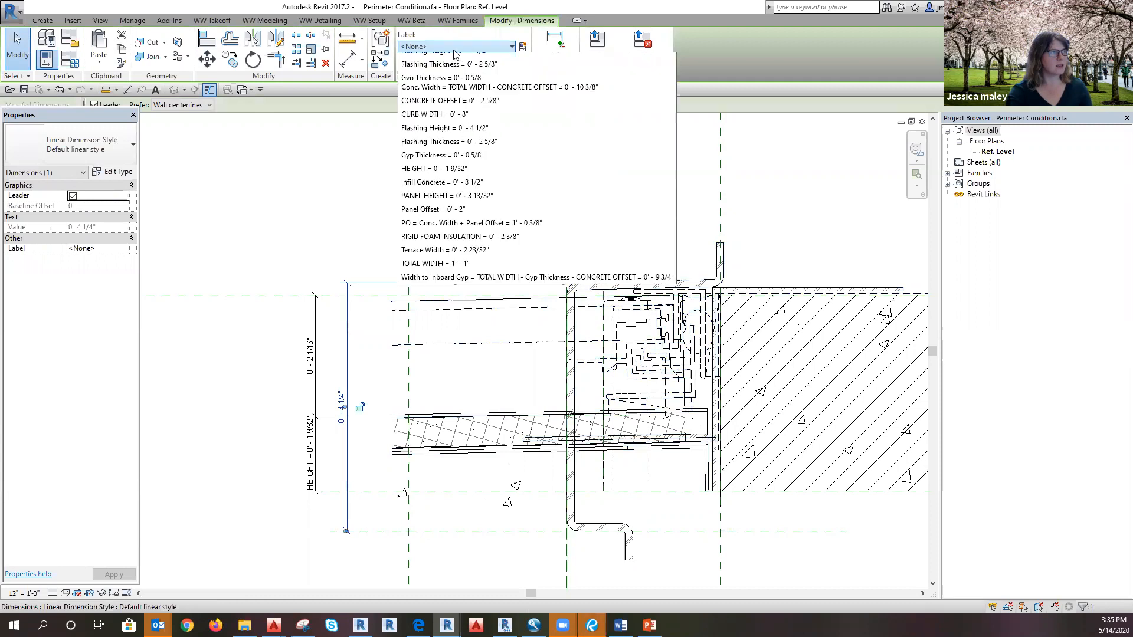
key("Return")
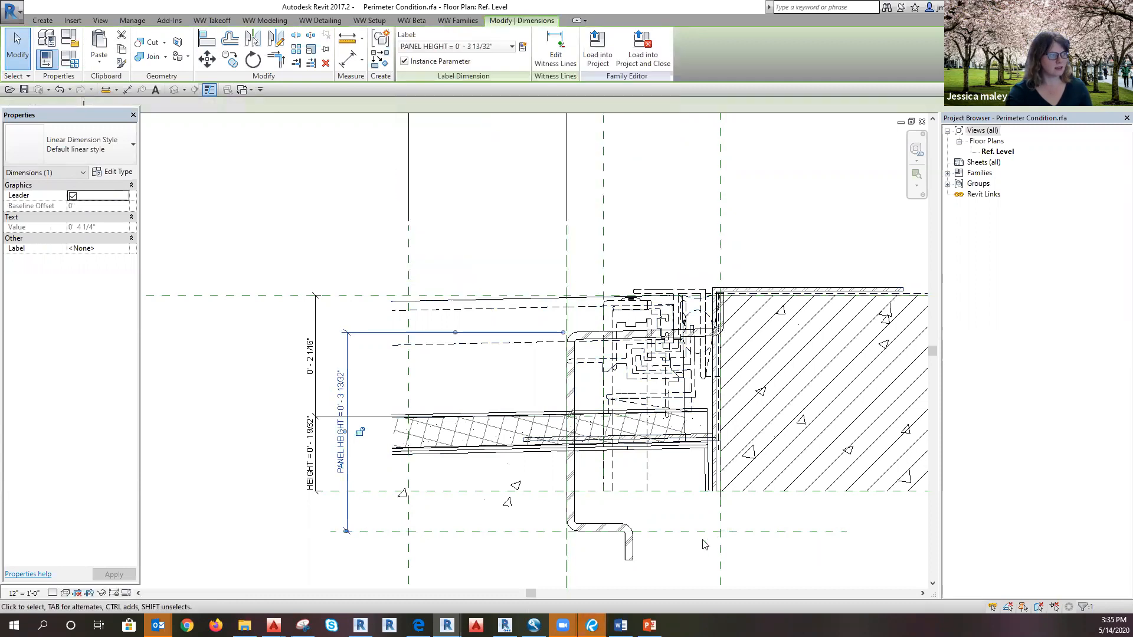
key("Escape")
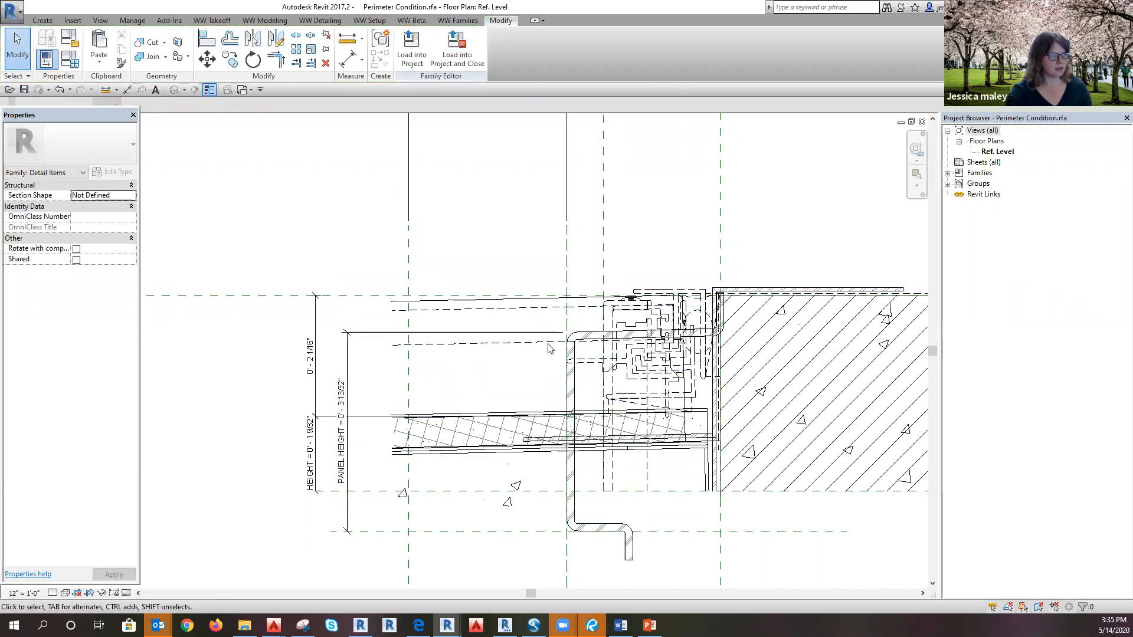
left_click_drag(511, 334, 515, 273)
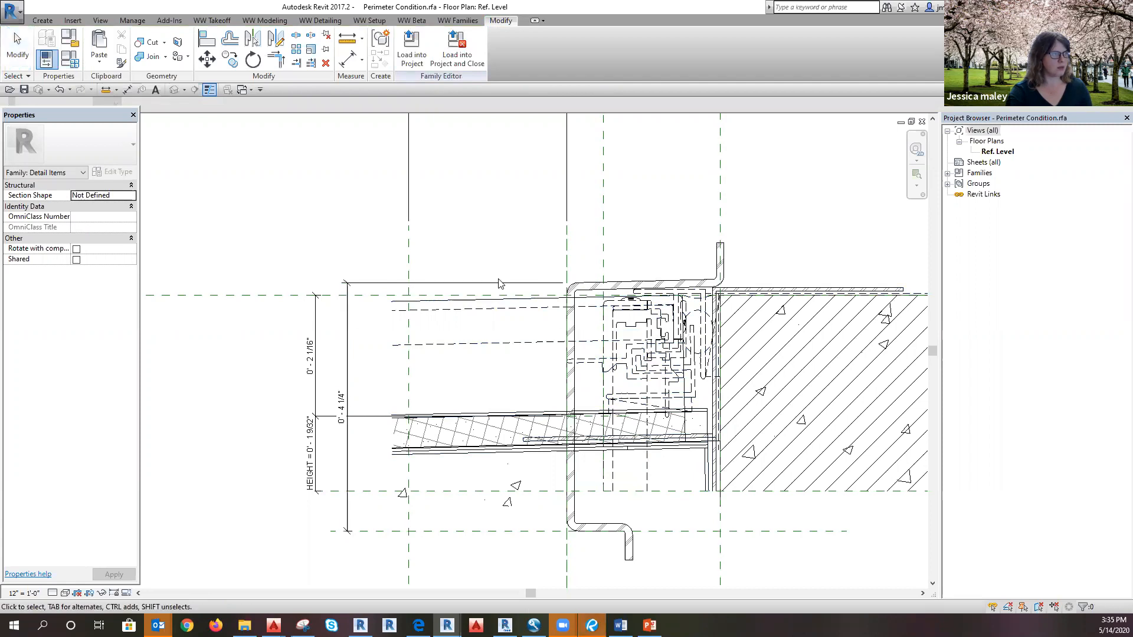
Step: Move the overall break metal height dimension's upper witness line onto the horizontal reference plane at the top of the concrete
left_click(499, 283)
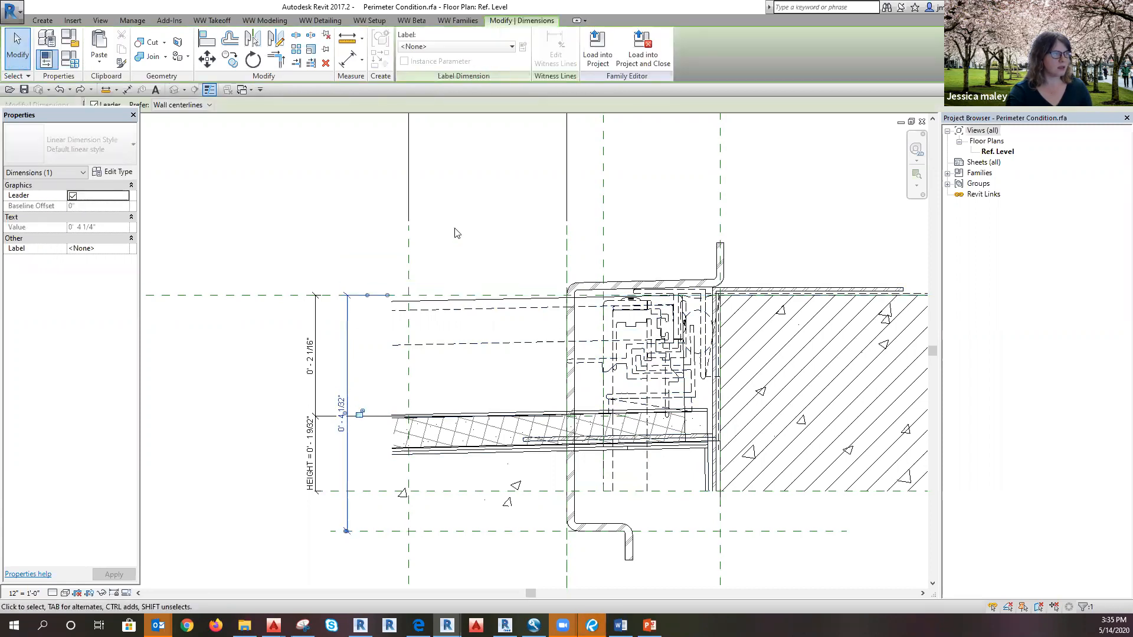
left_click(448, 271)
left_click(346, 329)
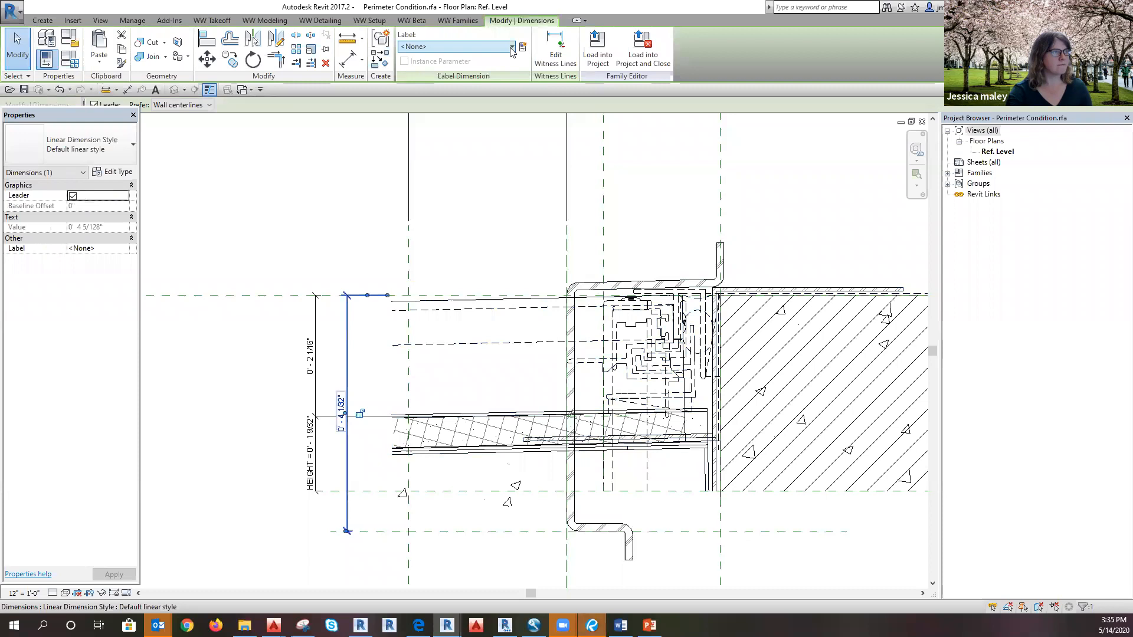
Step: Try to label the overall height dimension with the PANEL HEIGHT parameter, and undo the label
left_click(456, 48)
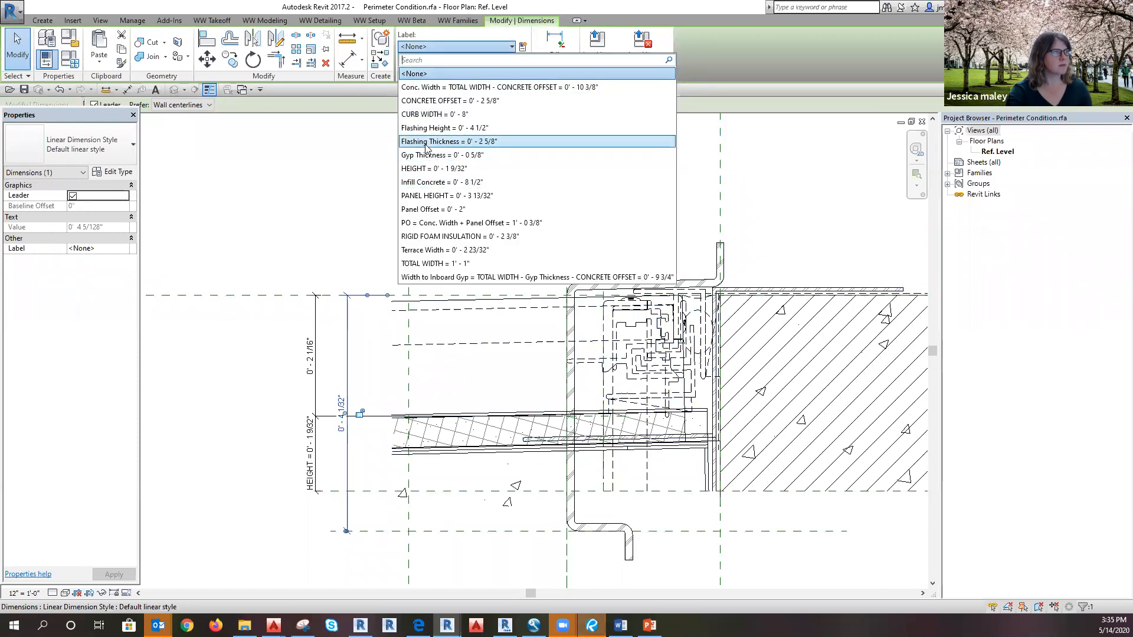
left_click(447, 196)
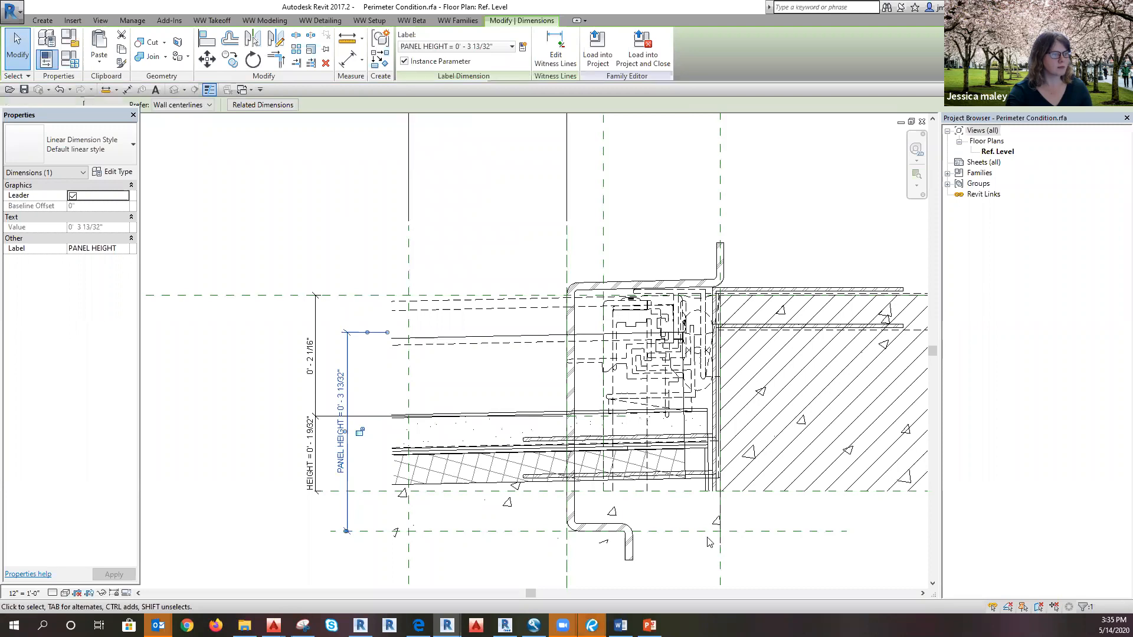
left_click(812, 541)
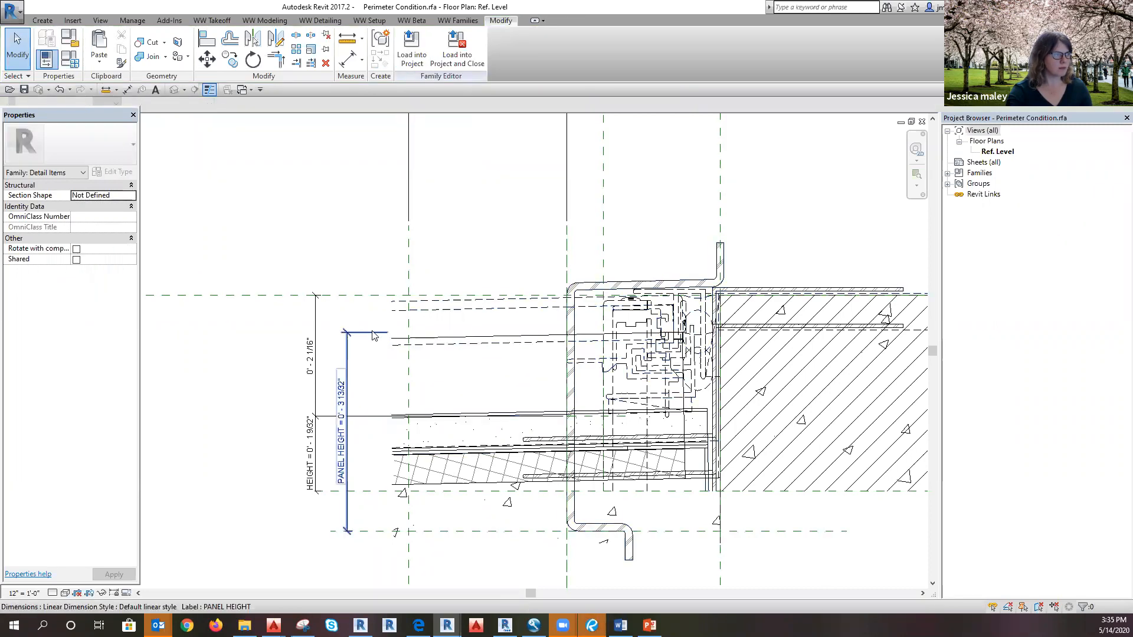
key("ctrl+z")
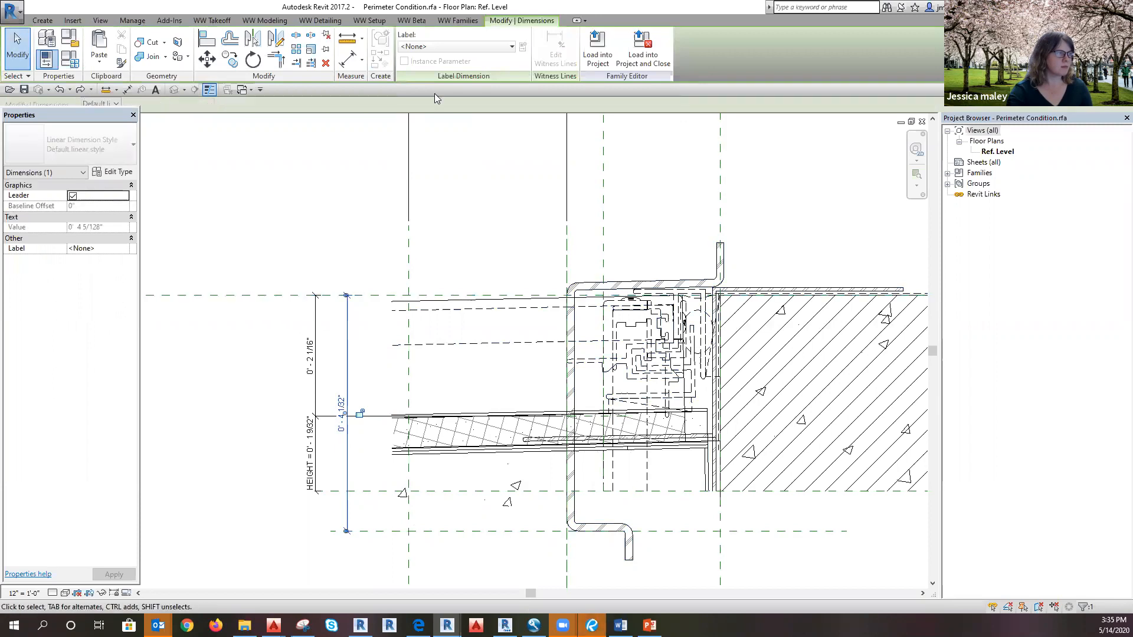
Step: Label the dimension from the upper reference plane to BOTTOM OF PANEL with the PANEL HEIGHT parameter
left_click(473, 47)
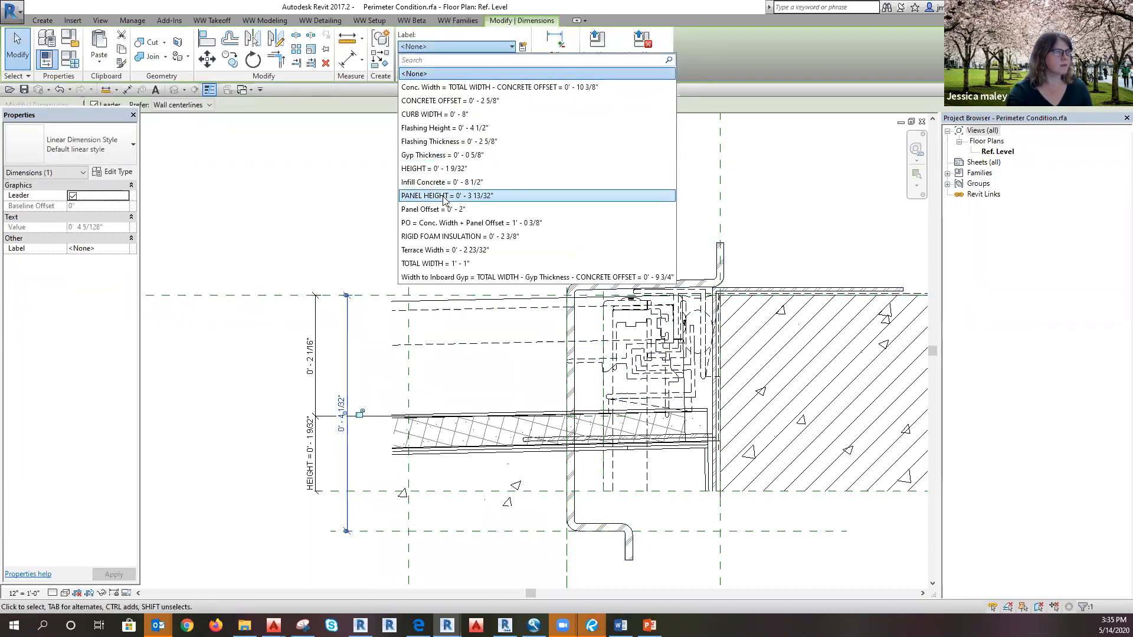
left_click(447, 196)
left_click(384, 492)
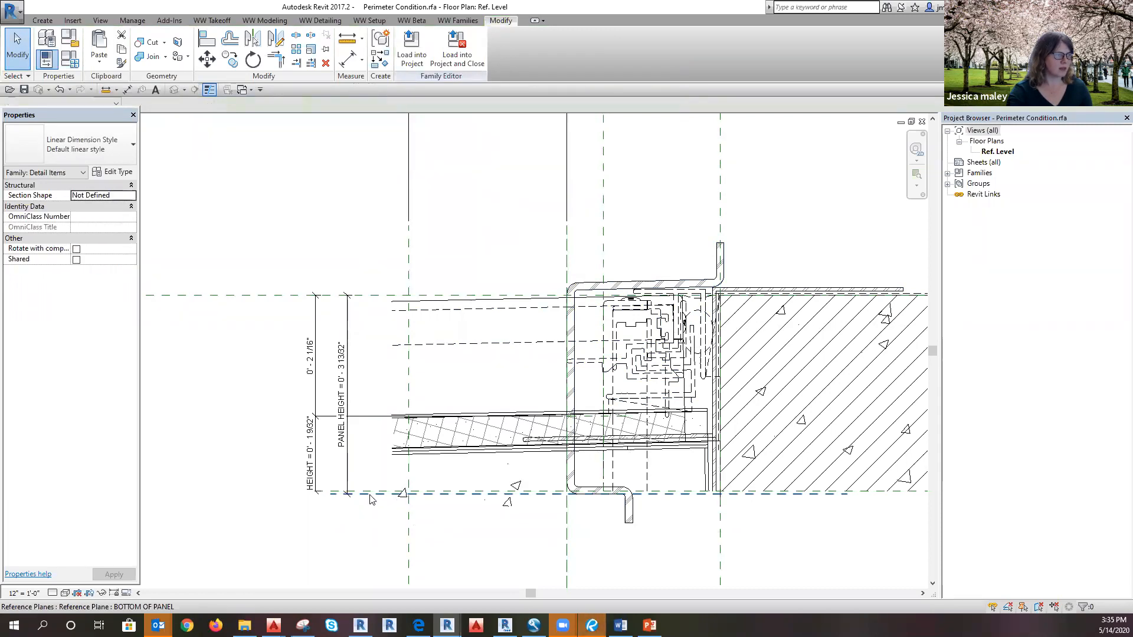
Step: Test the break metal constraint by moving the BOTTOM OF PANEL reference plane down to a PANEL HEIGHT of about 4 1/4"
left_click_drag(659, 519, 659, 529)
key("Escape")
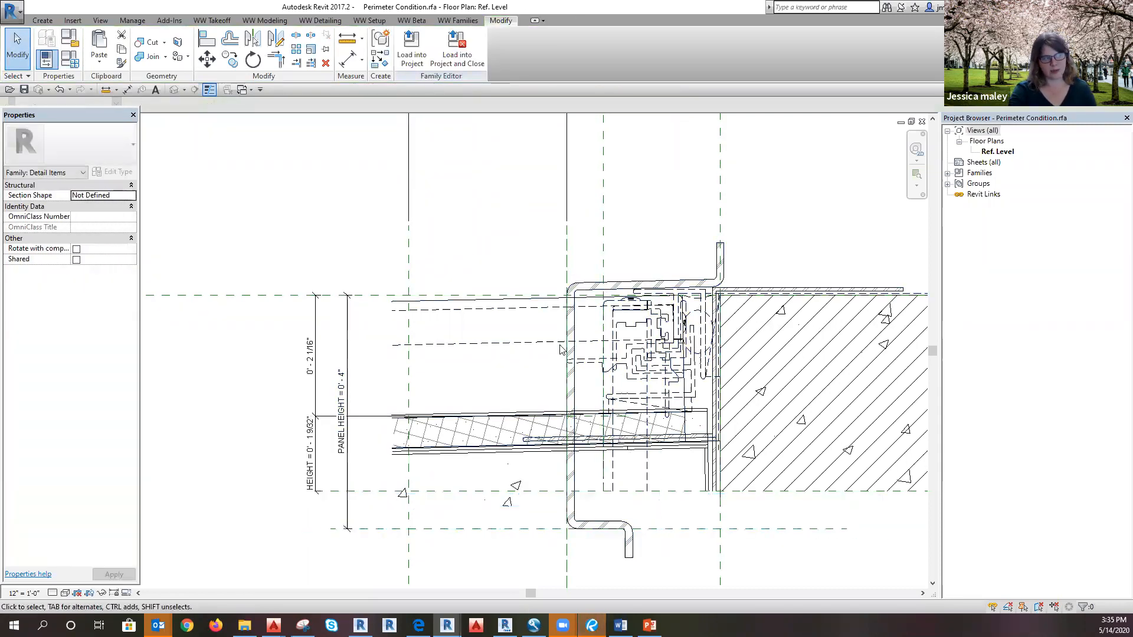
scroll(742, 554, "down", 1)
scroll(632, 571, "down", 1)
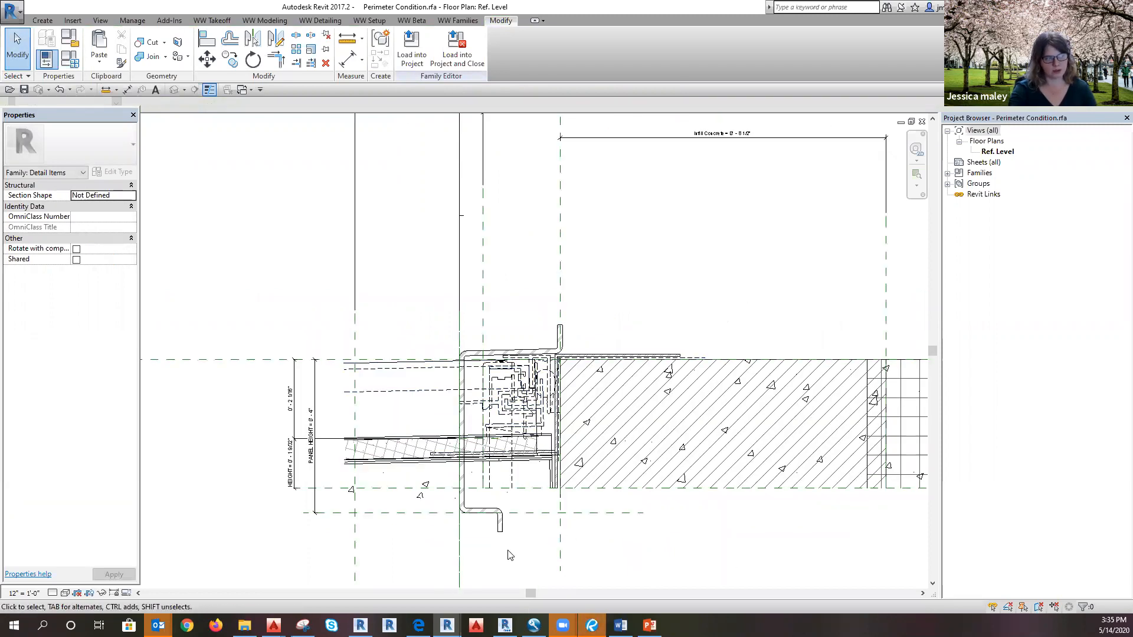
left_click(599, 512)
left_click_drag(608, 517, 607, 526)
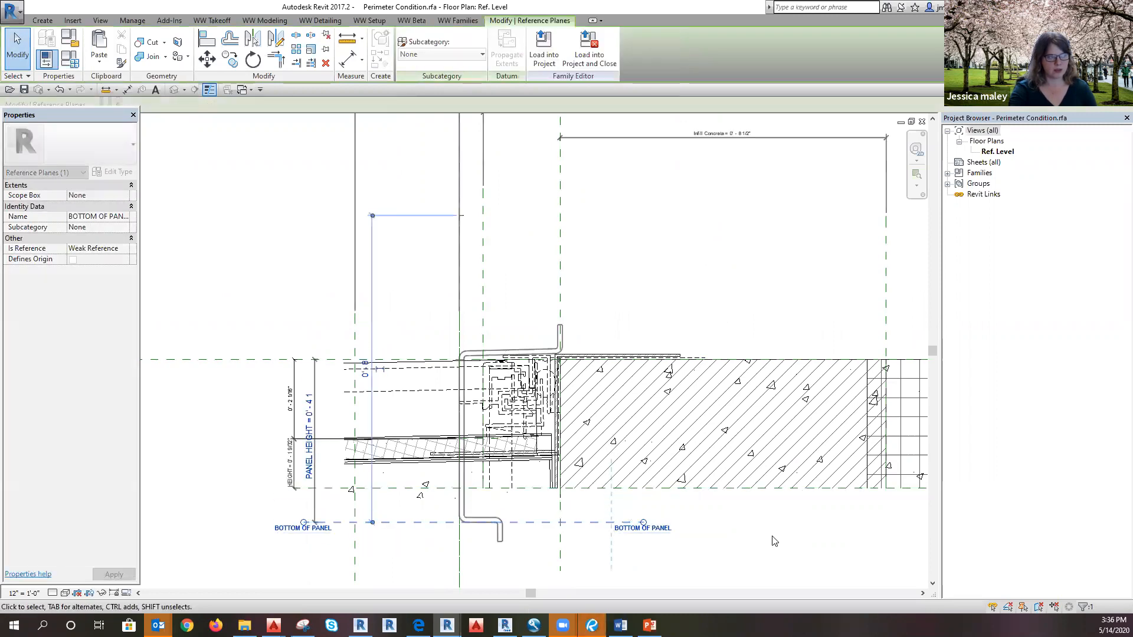
left_click(553, 539)
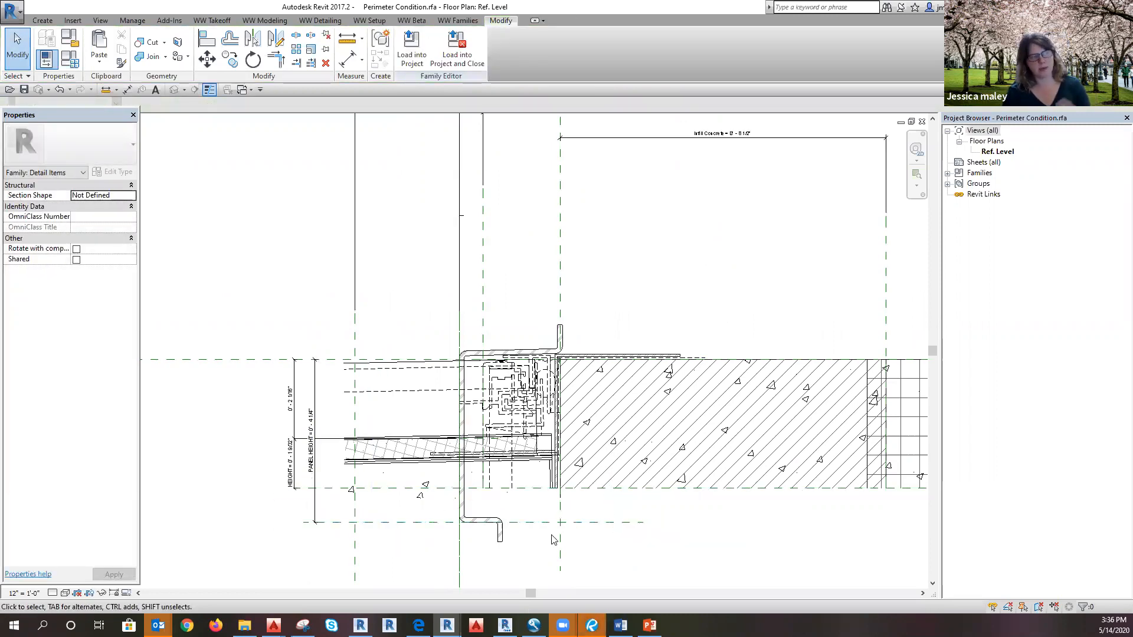
Step: Load the Perimeter Condition family into the OneWestside-Central project and close it, overwriting the existing version without its parameter values
left_click(452, 57)
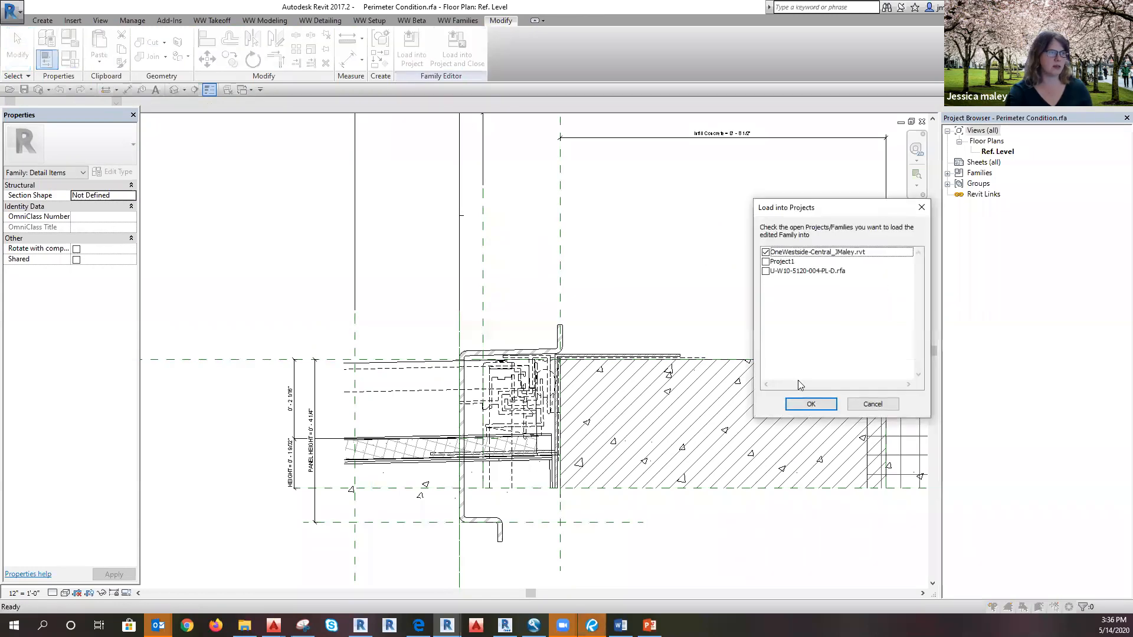
left_click(802, 406)
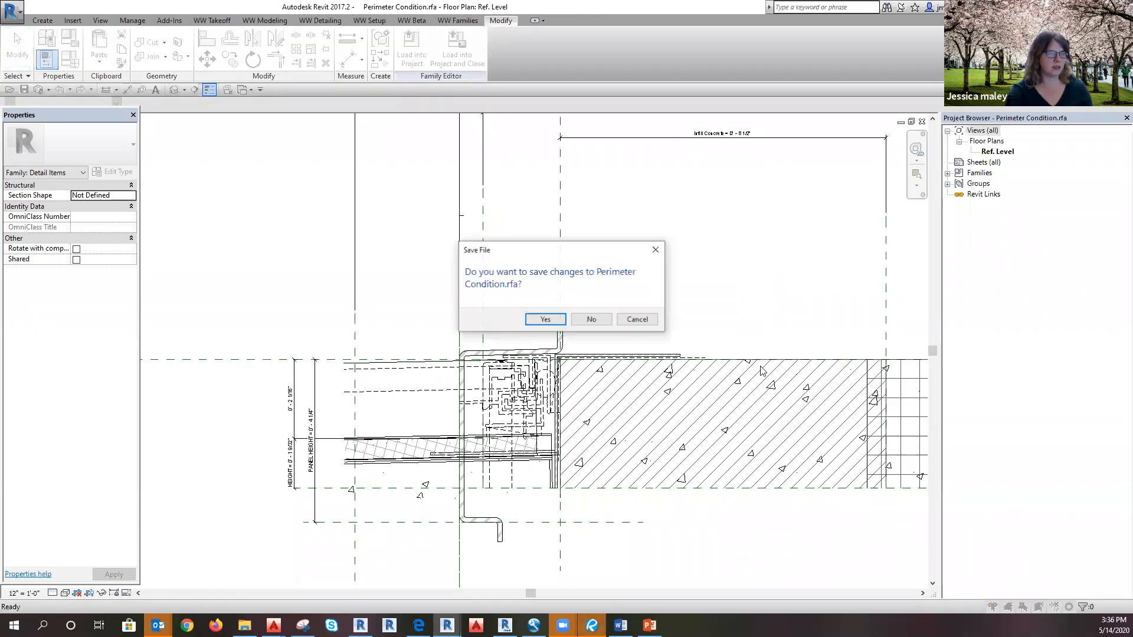
left_click(537, 323)
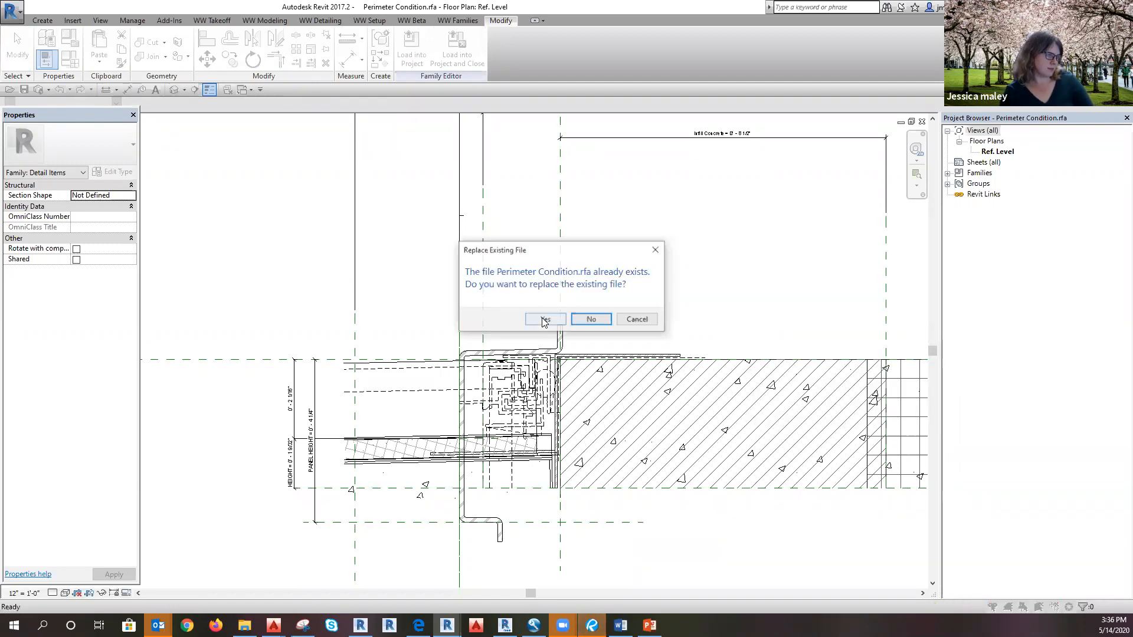
left_click(586, 320)
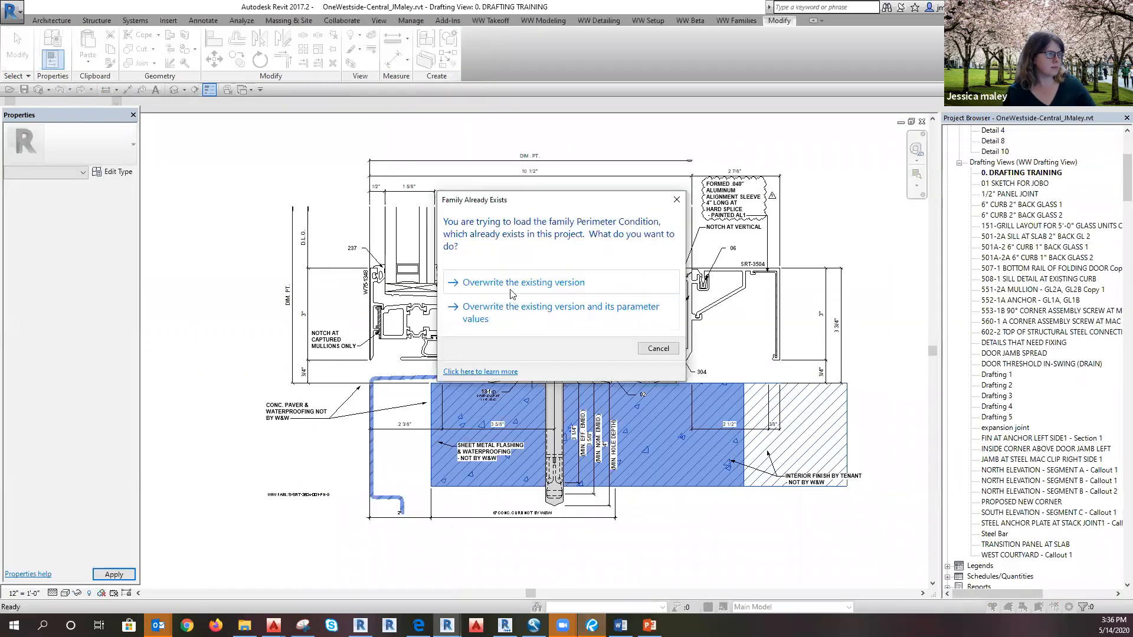
left_click(510, 288)
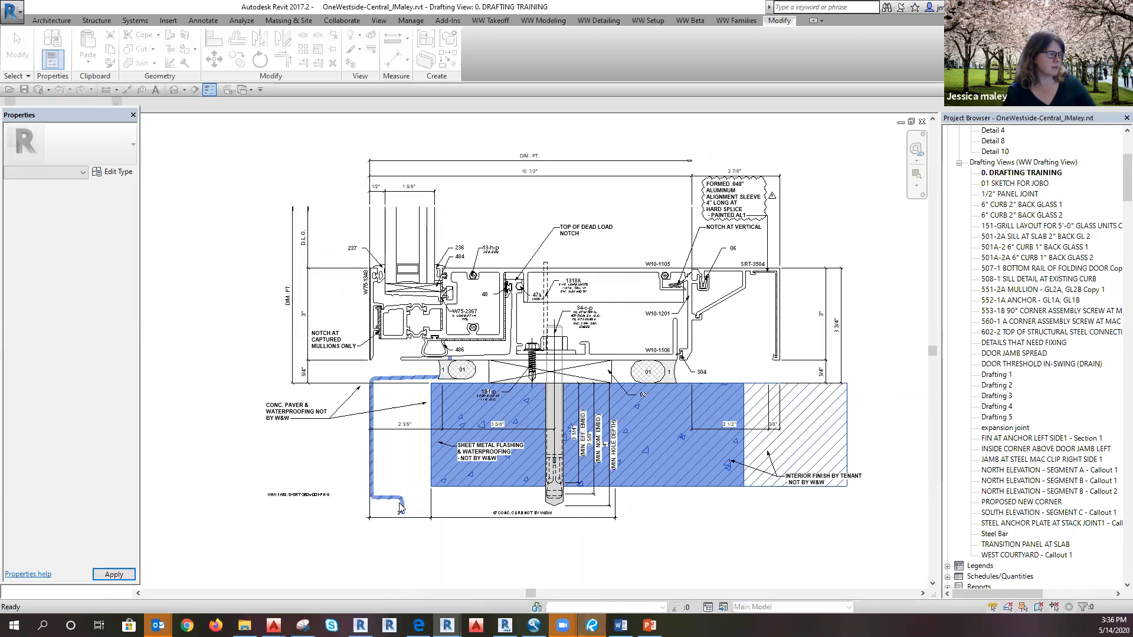
Step: Stretch the Perimeter Condition item in the PARAMETRIC detail to a PANEL HEIGHT of about 4 23/128" and a HEIGHT of about 3 25/128"
scroll(403, 513, "down", 3)
left_click(401, 522)
scroll(400, 522, "up", 5)
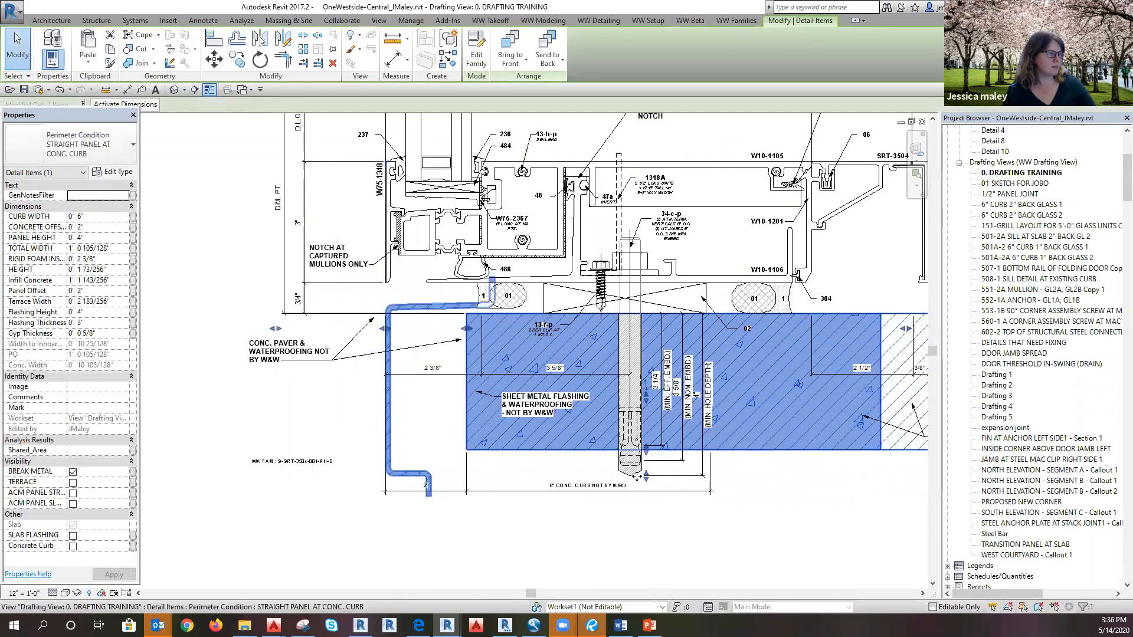
left_click_drag(648, 522, 647, 483)
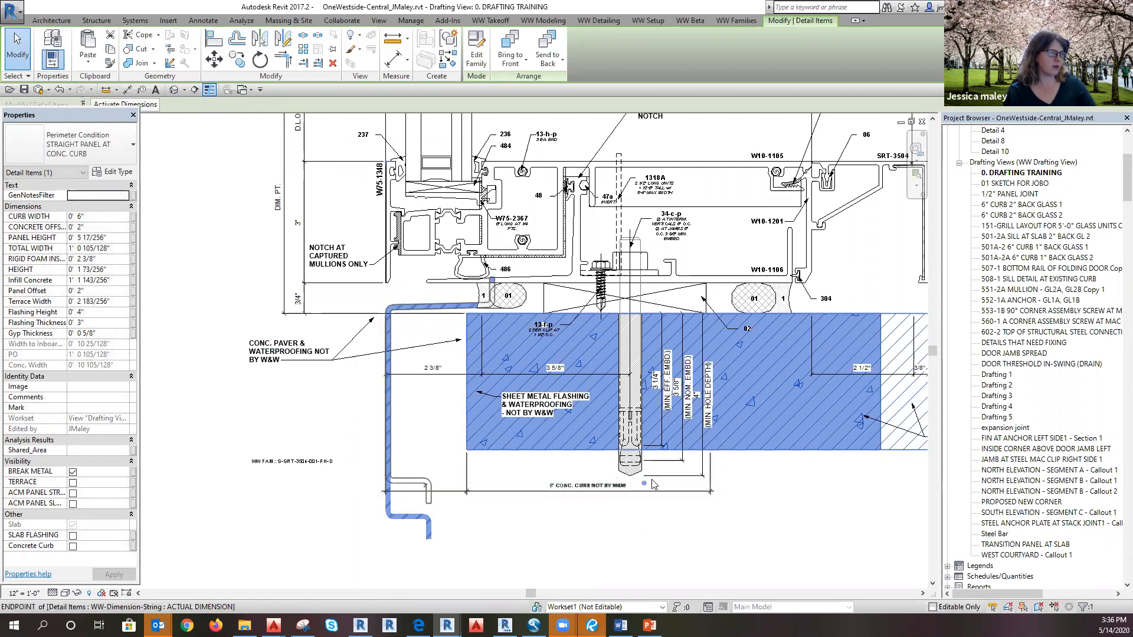
mouse_move(644, 527)
left_mouse_down()
mouse_move(646, 483)
mouse_move(635, 530)
left_mouse_up()
scroll(377, 525, "down", 3)
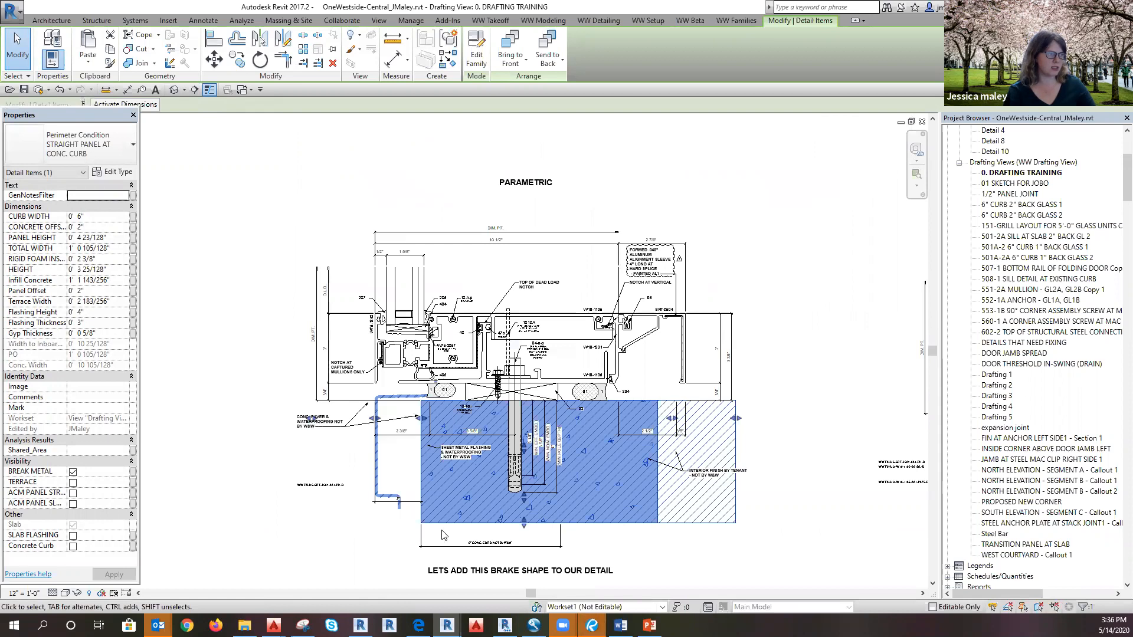
left_click(440, 534)
Step: Place two copies of the Perimeter Condition item side by side in the empty area left of the PARAMETRIC detail
scroll(437, 534, "up", 3)
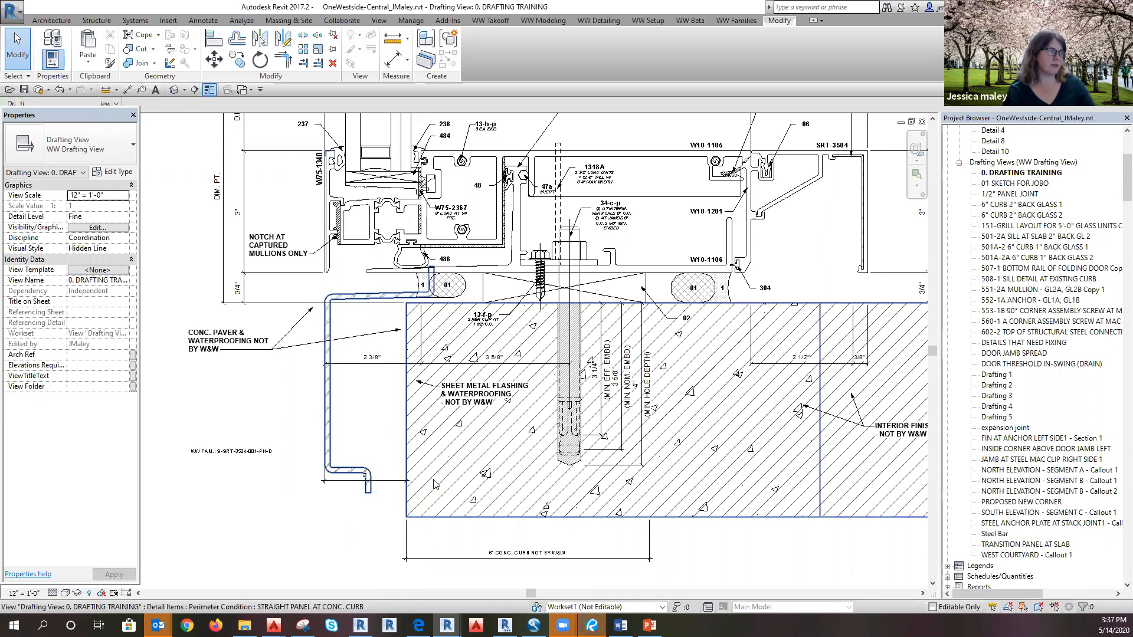
left_click(446, 521)
scroll(781, 534, "down", 3)
key("c")
key("o")
left_click(778, 492)
scroll(820, 485, "down", 2)
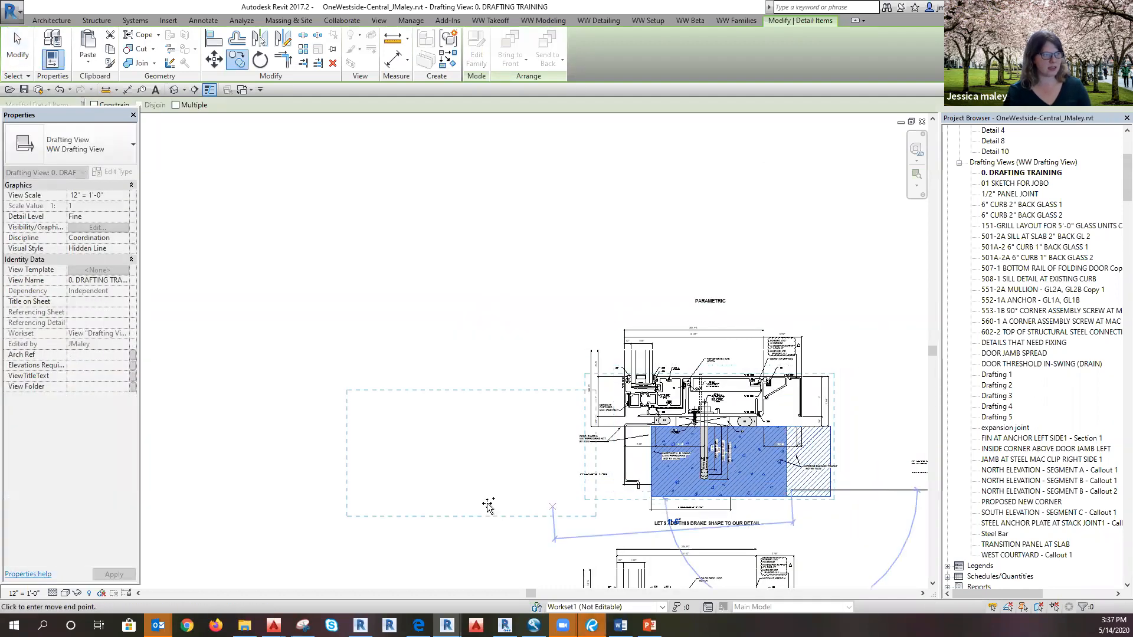
left_click(481, 495)
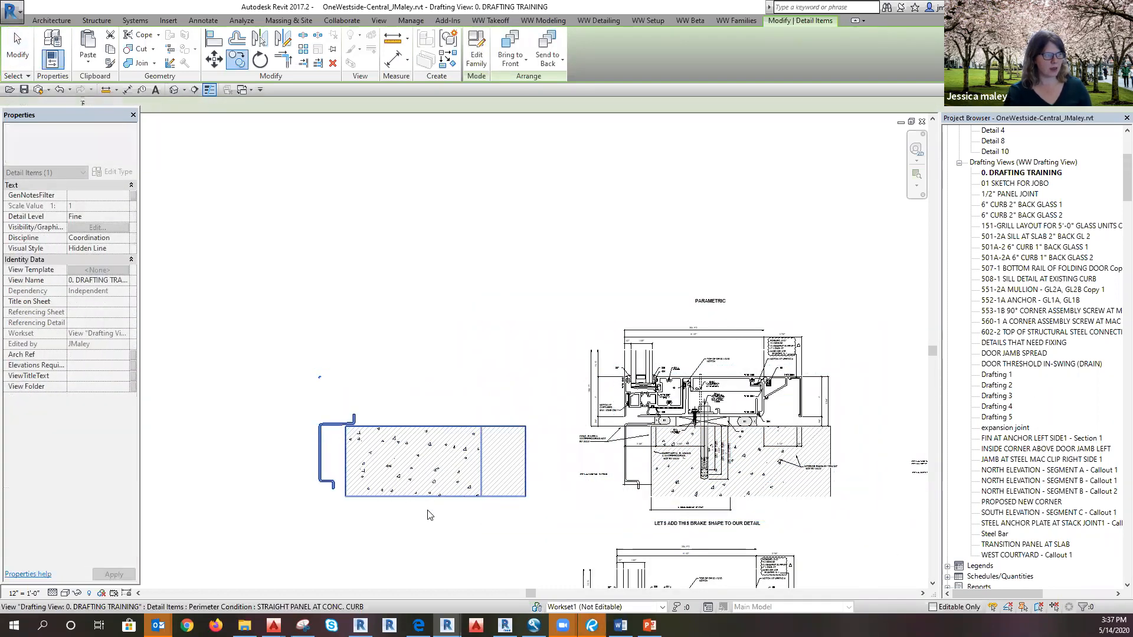
left_click(359, 512)
middle_click_drag(410, 522, 548, 531)
left_click_drag(580, 474, 357, 471, "ctrl")
scroll(571, 518, "down", 2)
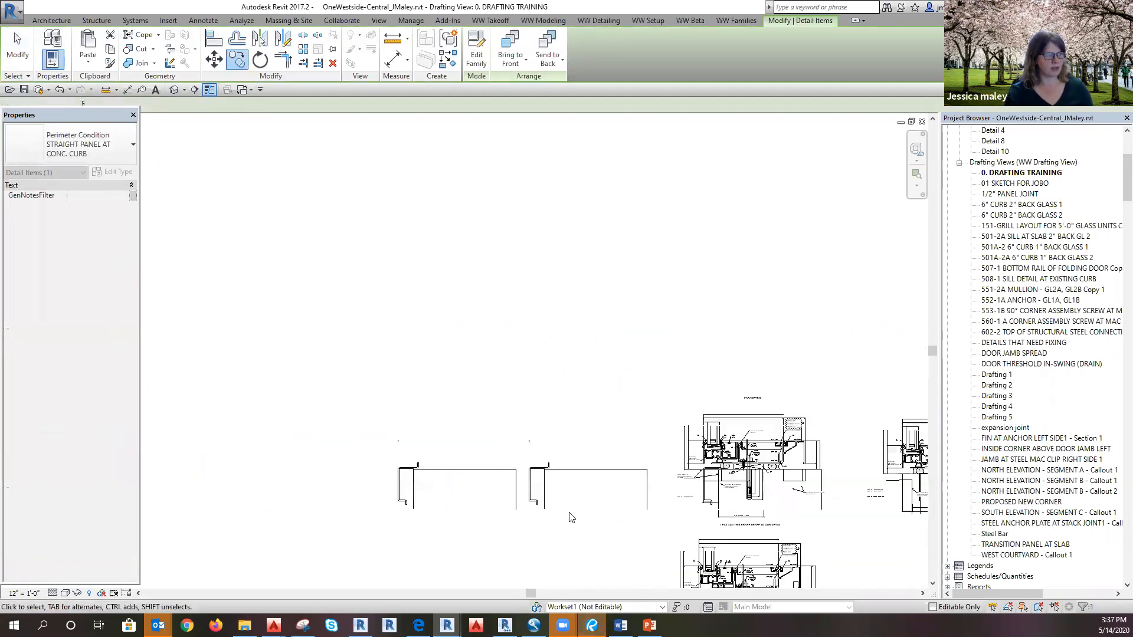
Step: Set the PANEL HEIGHT of the right-hand Perimeter Condition copy to 3"
left_click(610, 516)
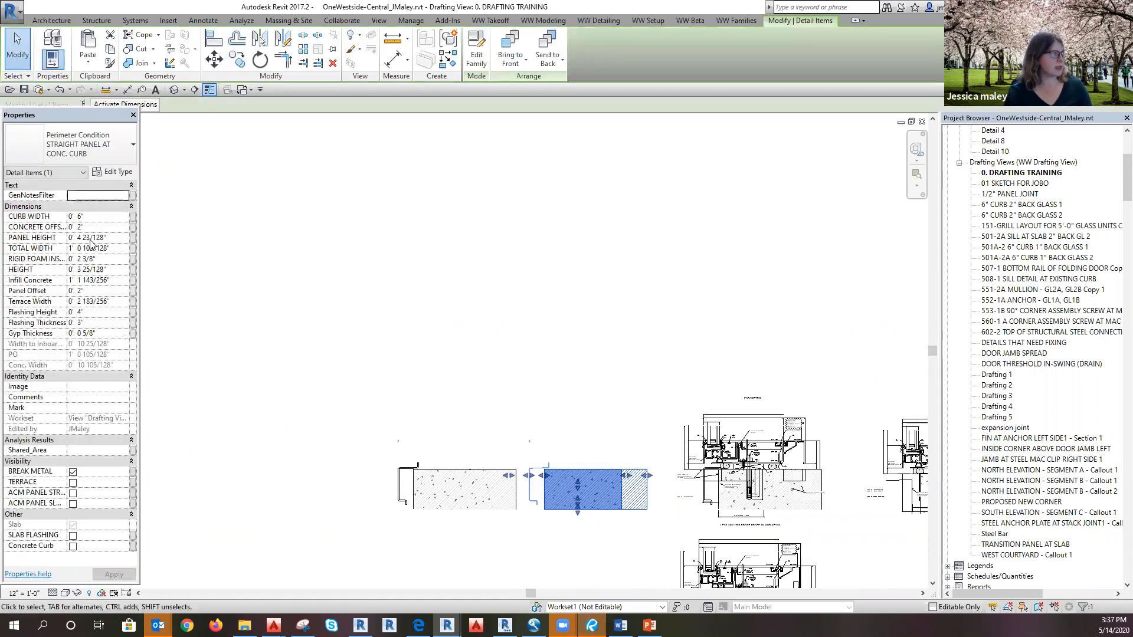
double_click(92, 238)
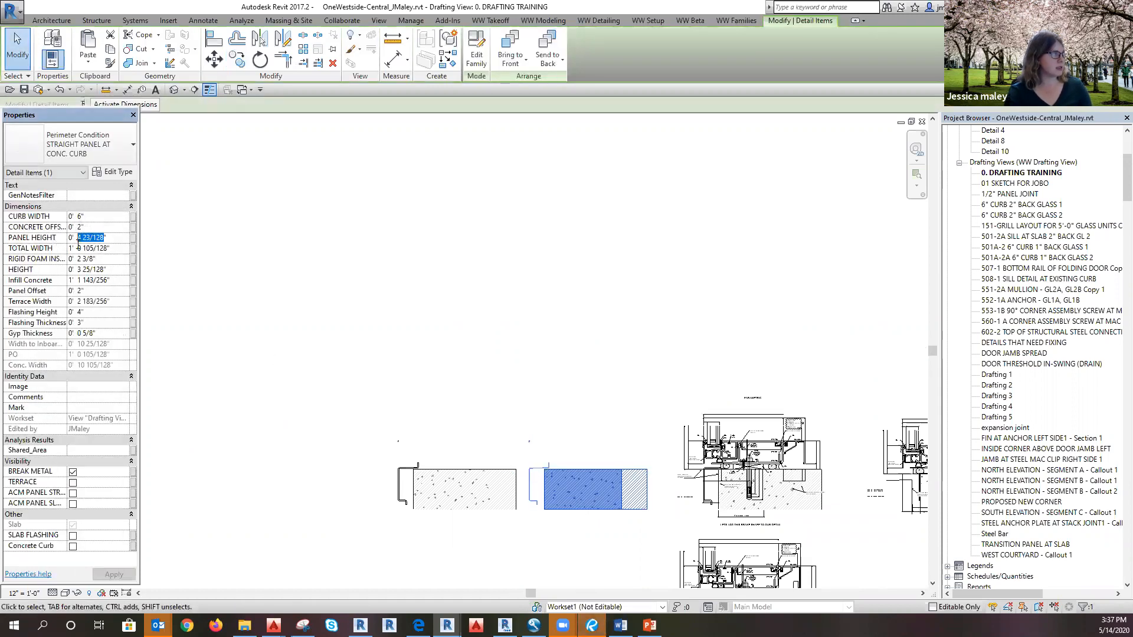
left_click(452, 539)
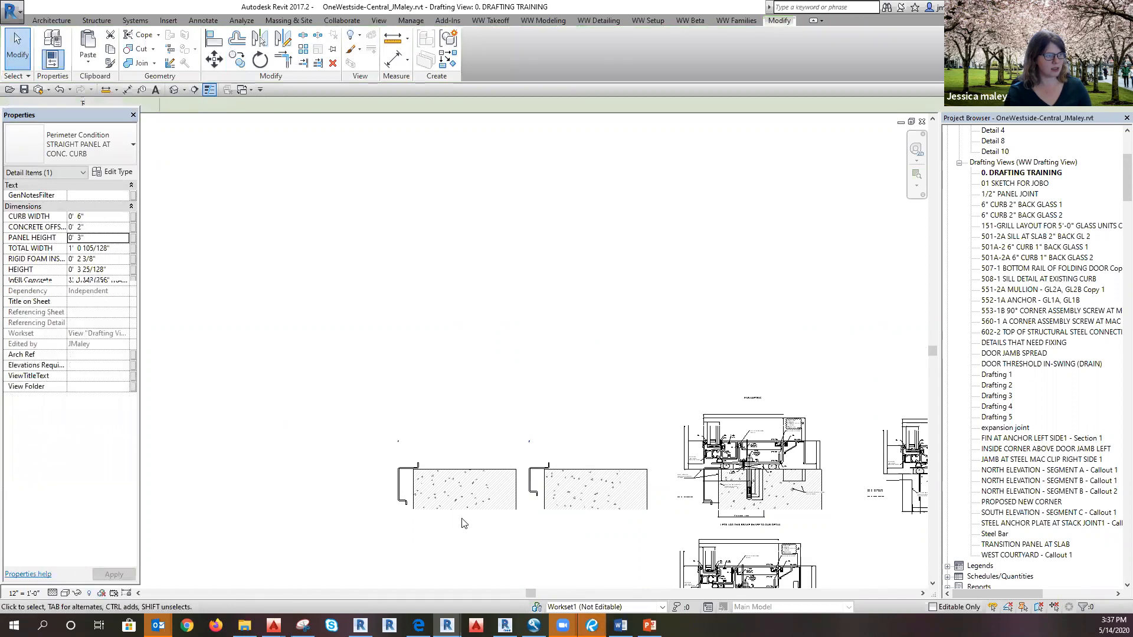
Step: Set the PANEL HEIGHT of the left-hand Perimeter Condition copy to 6" and stretch its concrete deeper
left_click(466, 511)
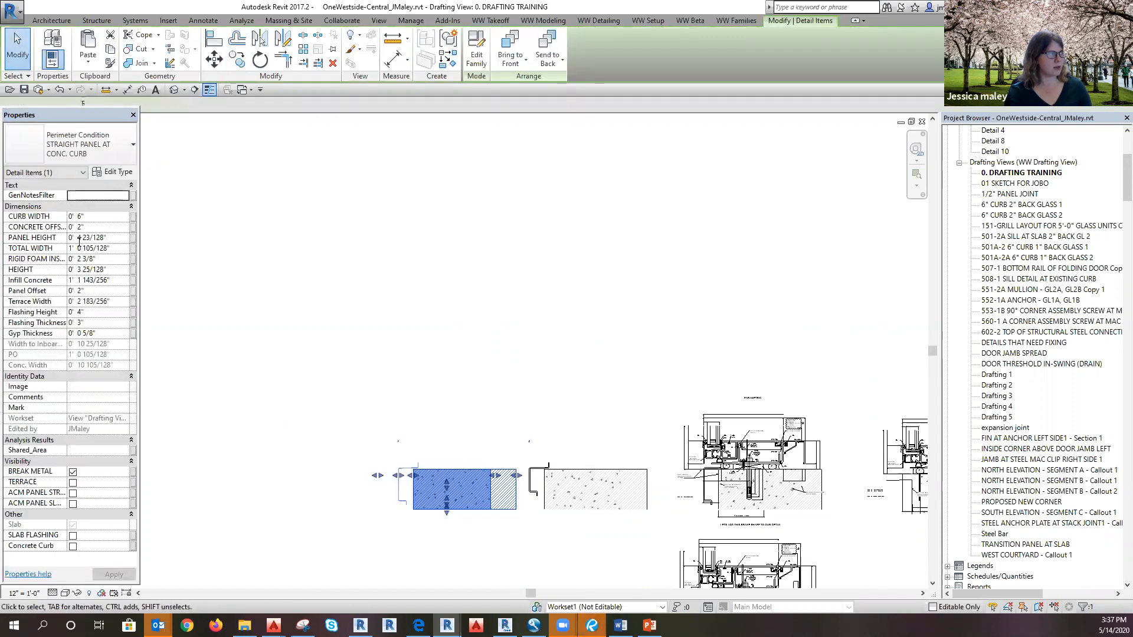
left_click_drag(104, 238, 77, 239)
type("6")
left_click(484, 545)
left_click(456, 518)
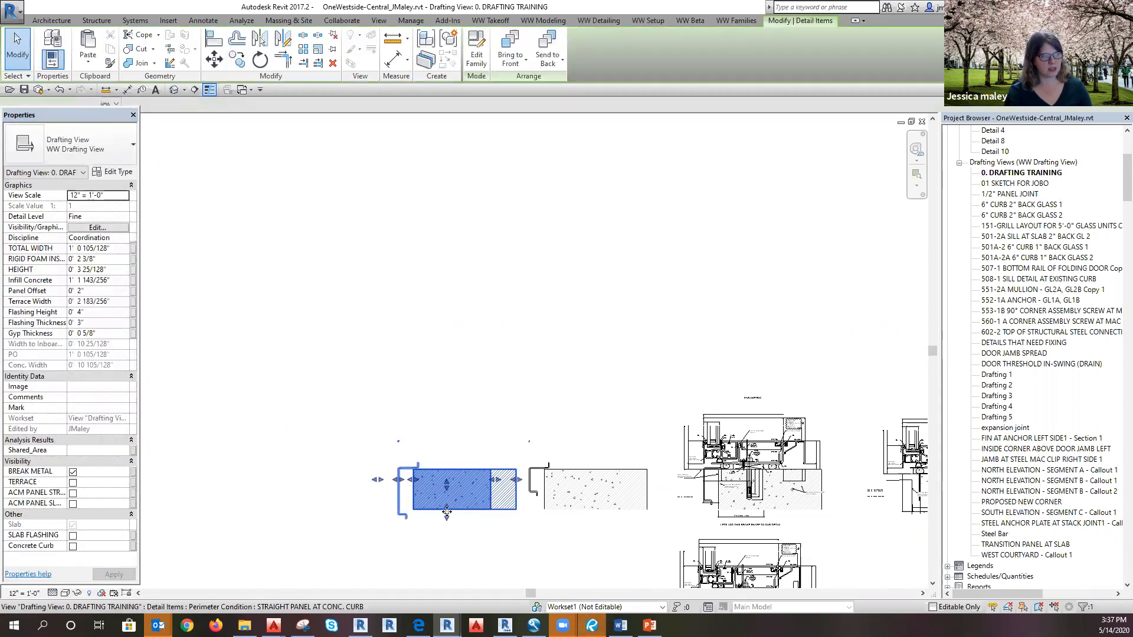
left_click(642, 565)
Step: Turn off BREAK METAL visibility for the Perimeter Condition item in the lower sill detail
middle_click_drag(642, 566, 579, 413)
scroll(579, 412, "up", 4)
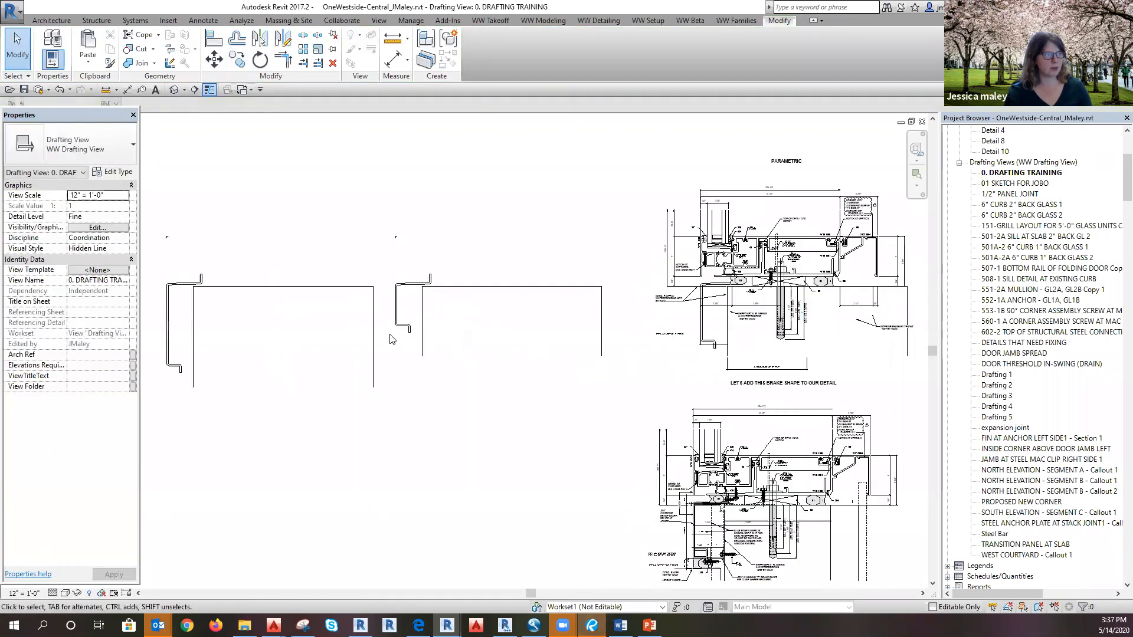
scroll(629, 491, "up", 5)
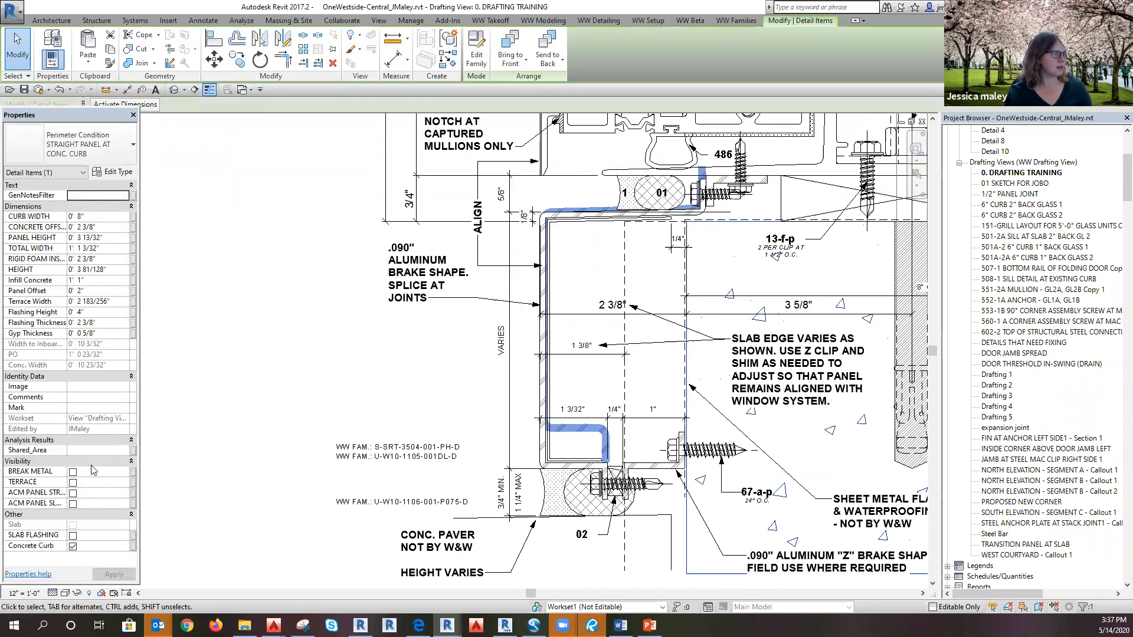
key("Escape")
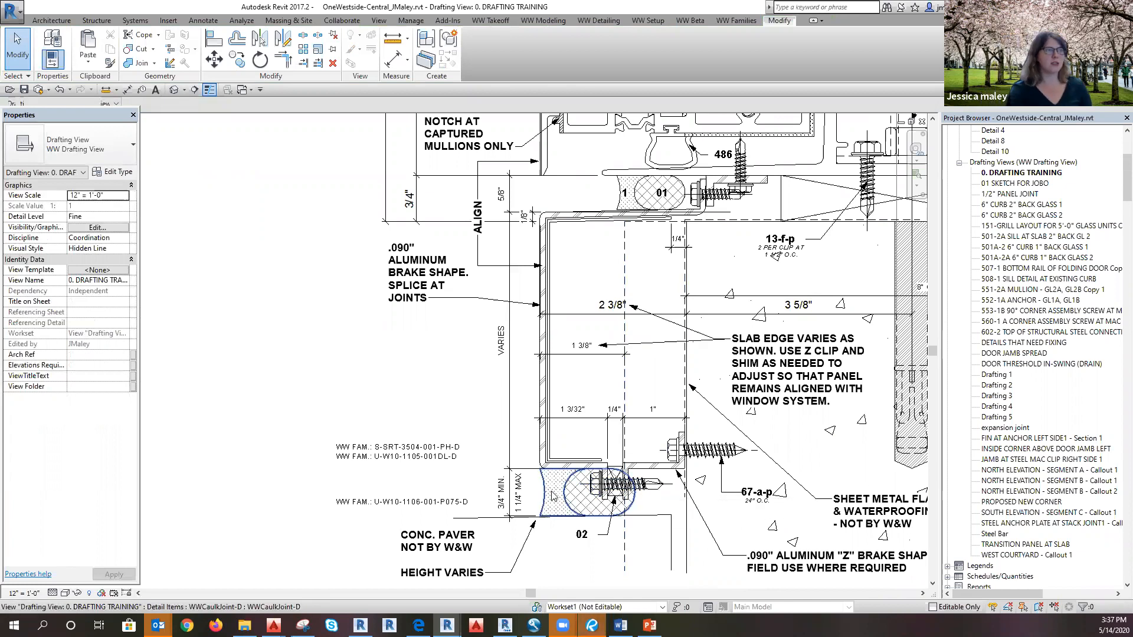
scroll(649, 478, "down", 5)
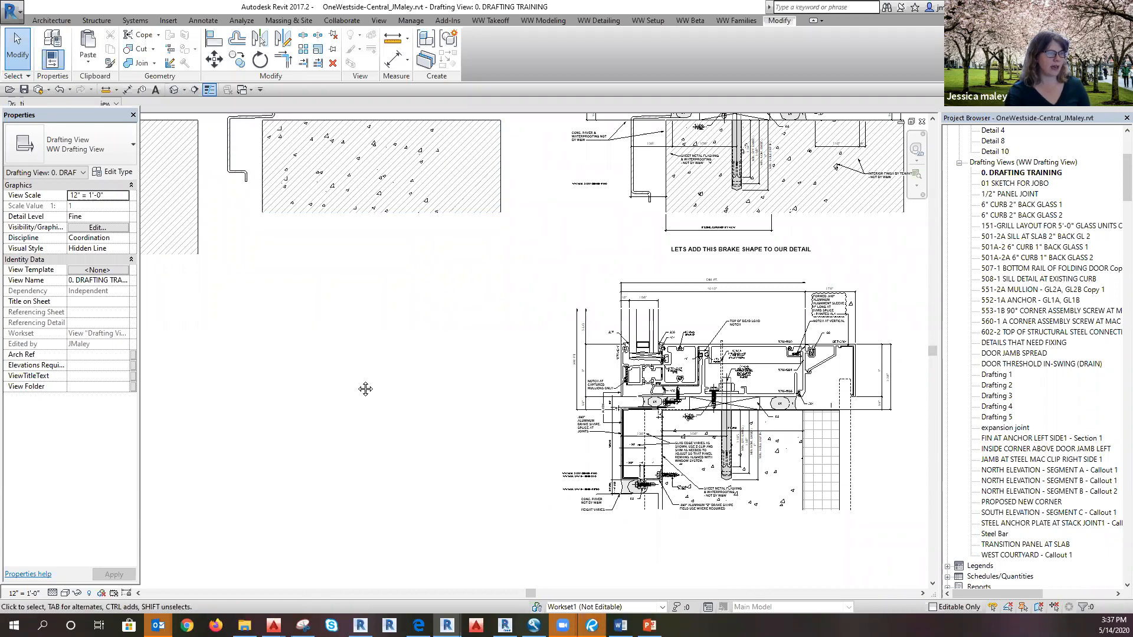
middle_click_drag(366, 387, 406, 450)
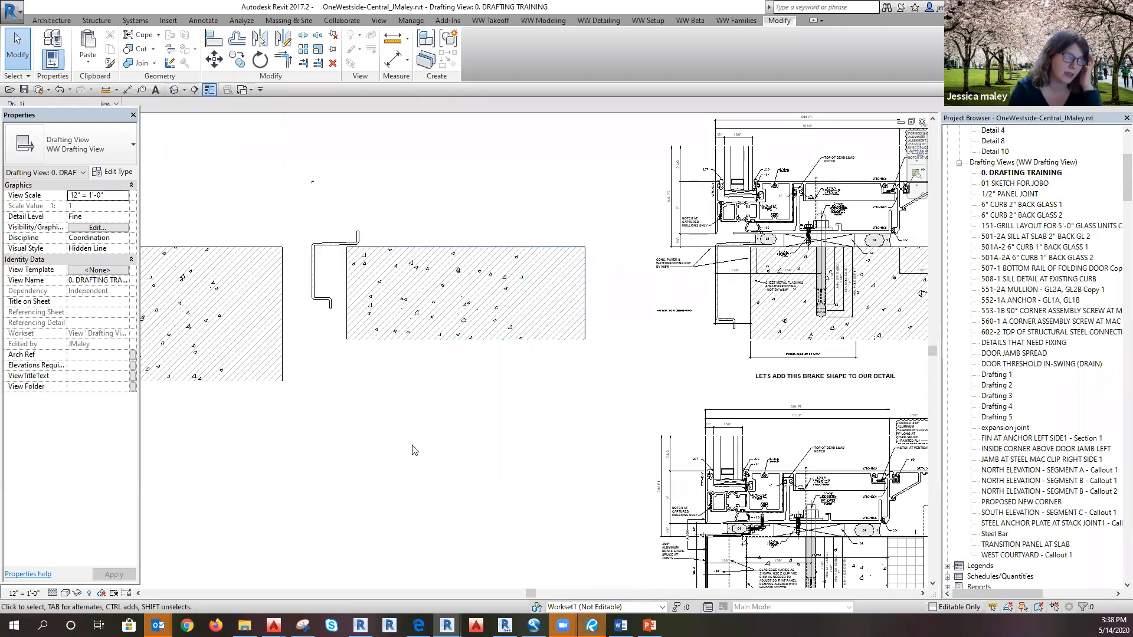
middle_click_drag(365, 438, 537, 473)
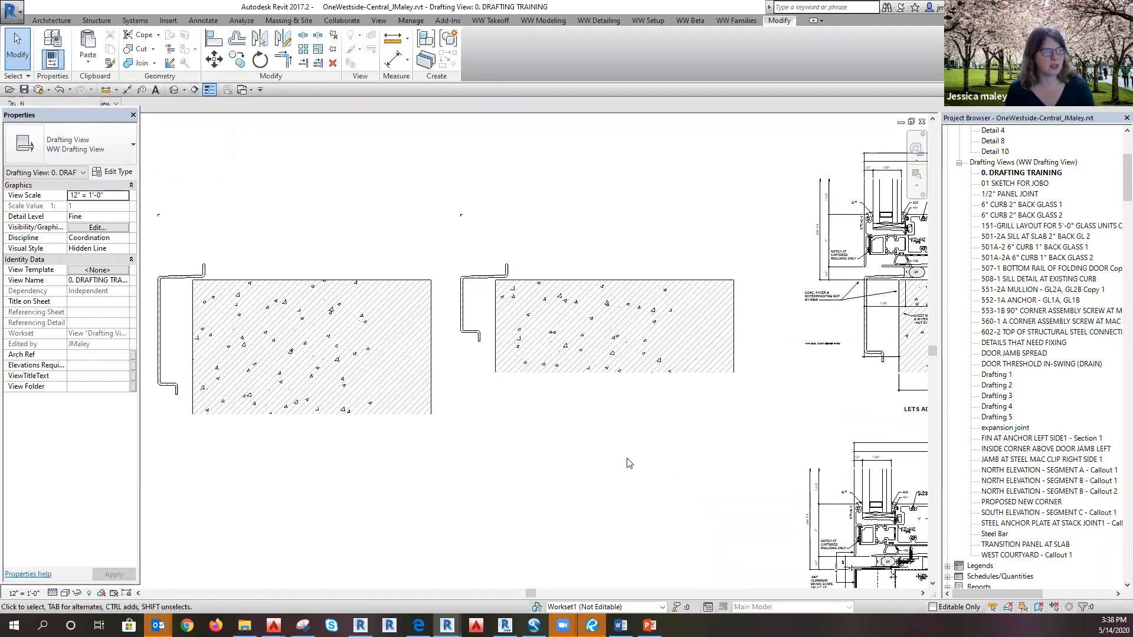
Step: Examine the right-hand Perimeter Condition copy's properties and compare it with the one in the PARAMETRIC curb detail
left_click(537, 369)
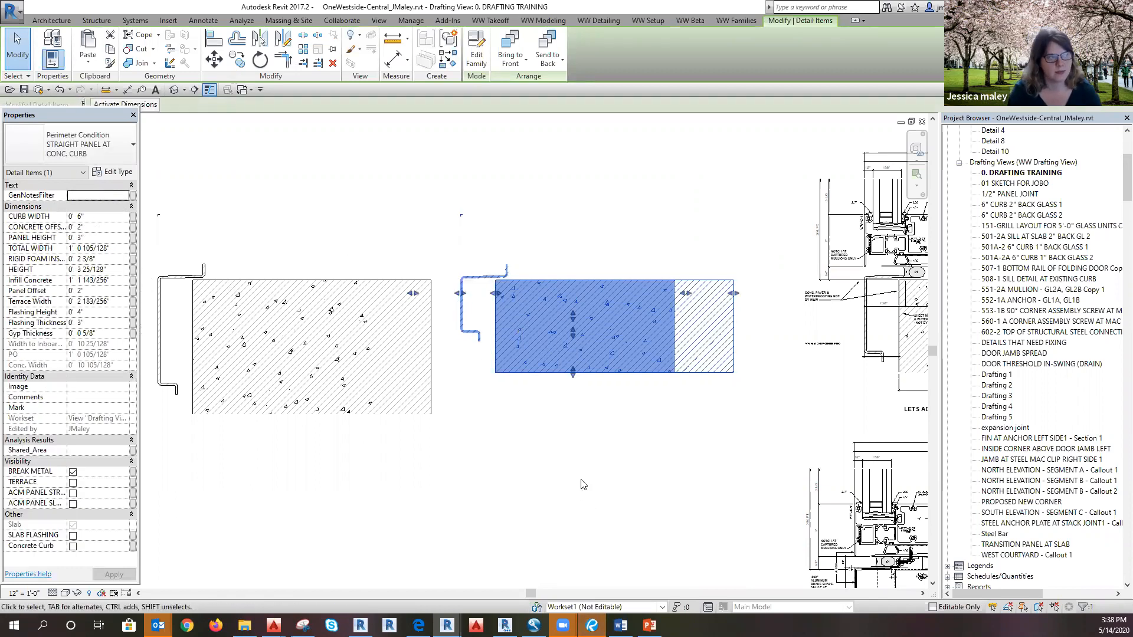
left_click(571, 459)
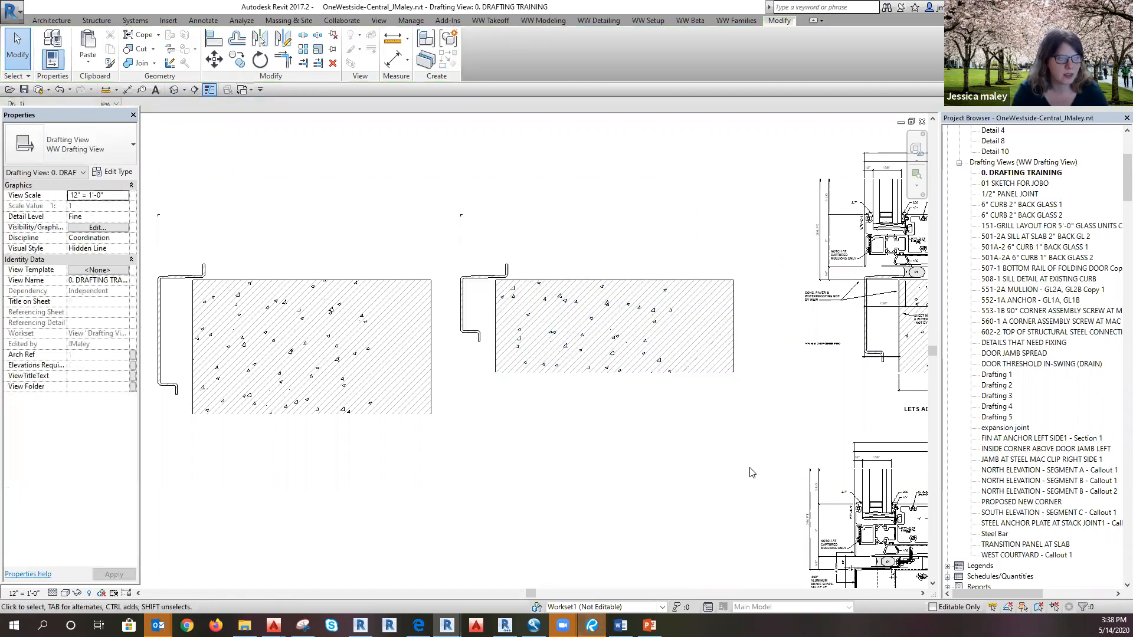
middle_click_drag(750, 470, 473, 506)
scroll(547, 439, "up", 1)
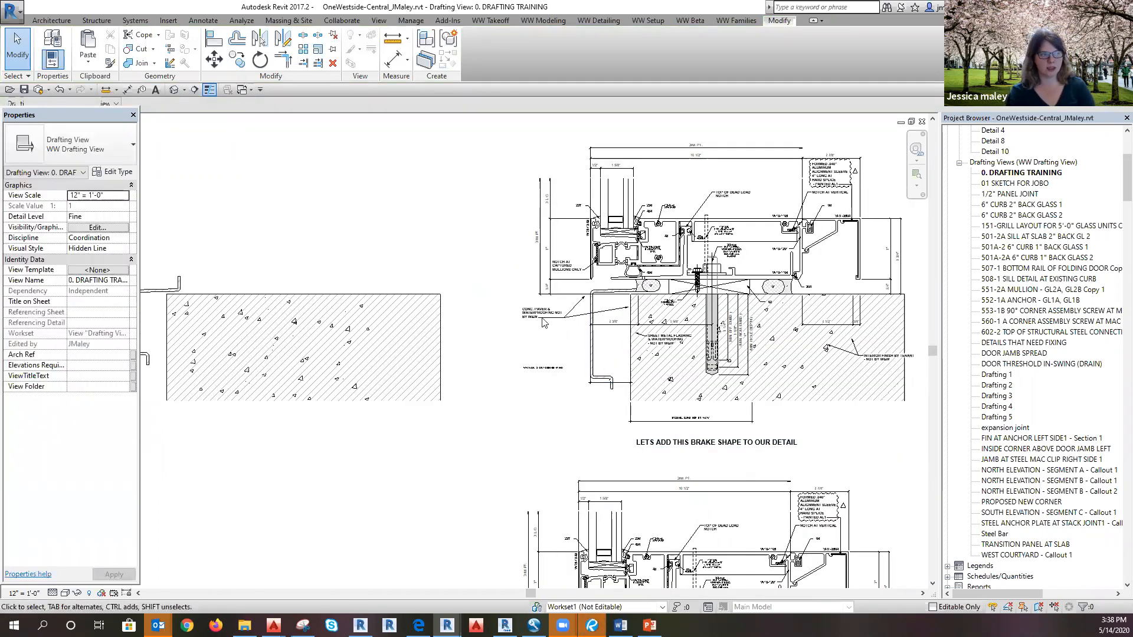
scroll(485, 301, "down", 1)
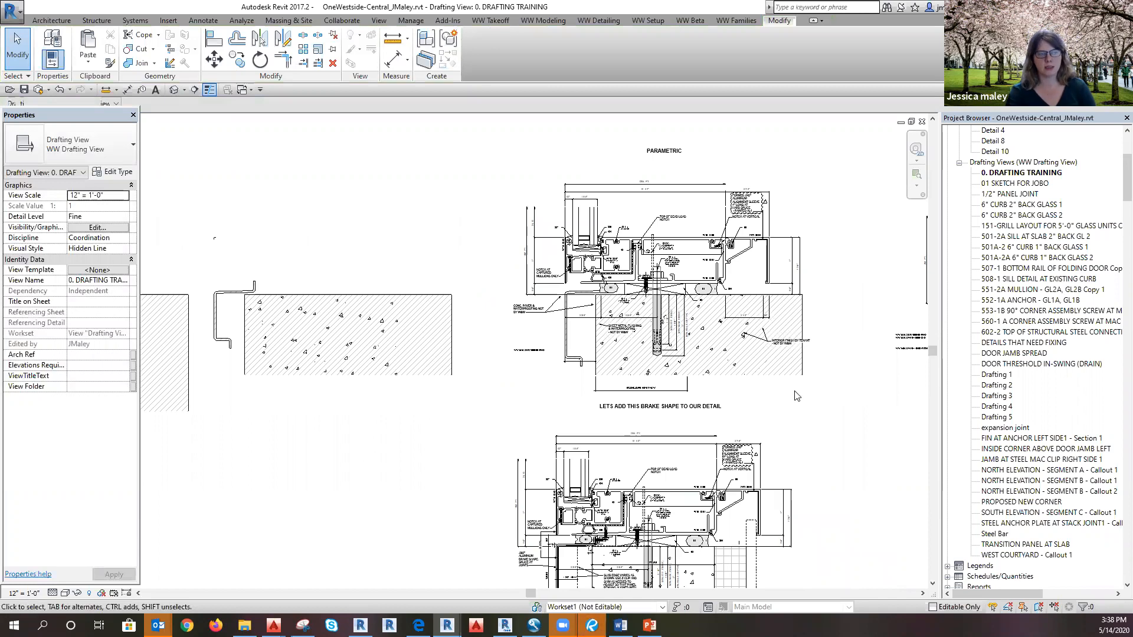
middle_click_drag(805, 419, 755, 415)
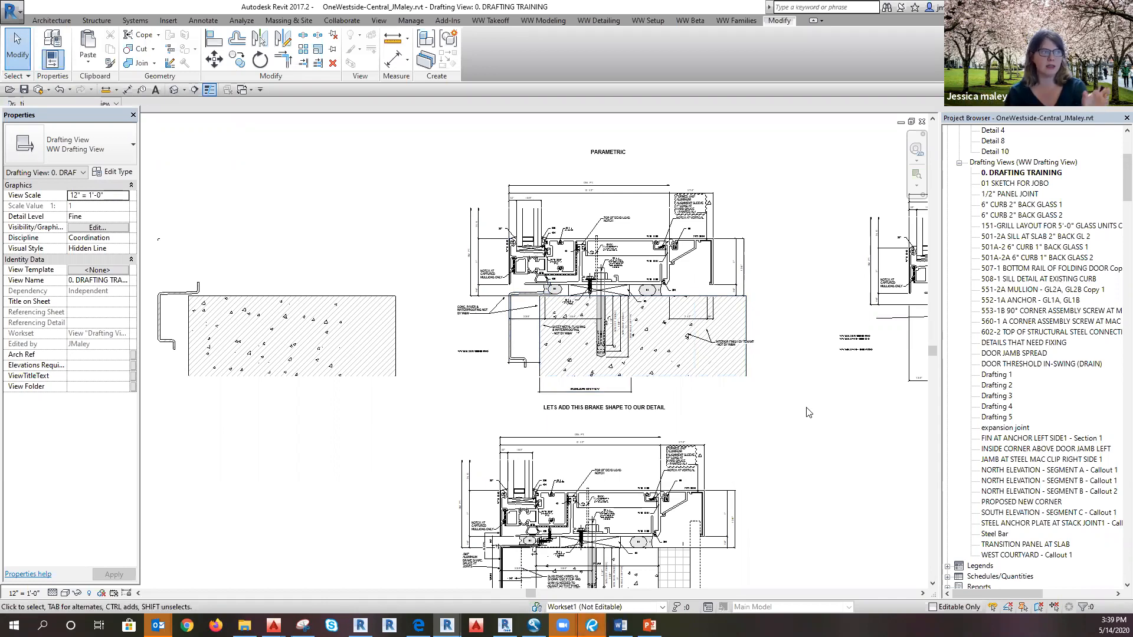
left_click(649, 348)
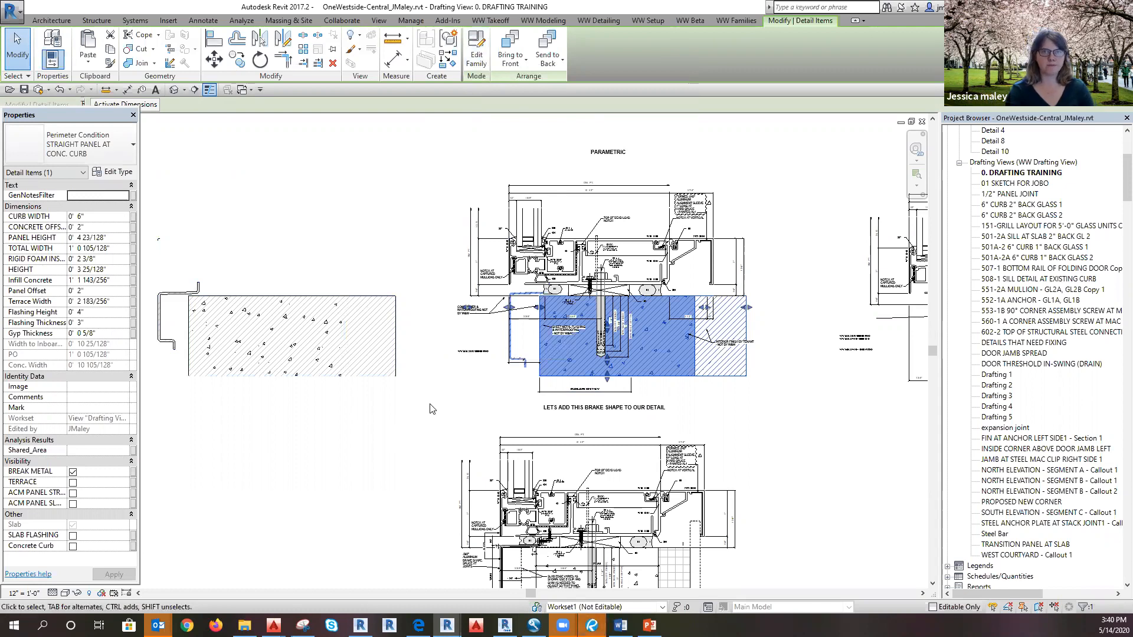
left_click(730, 377)
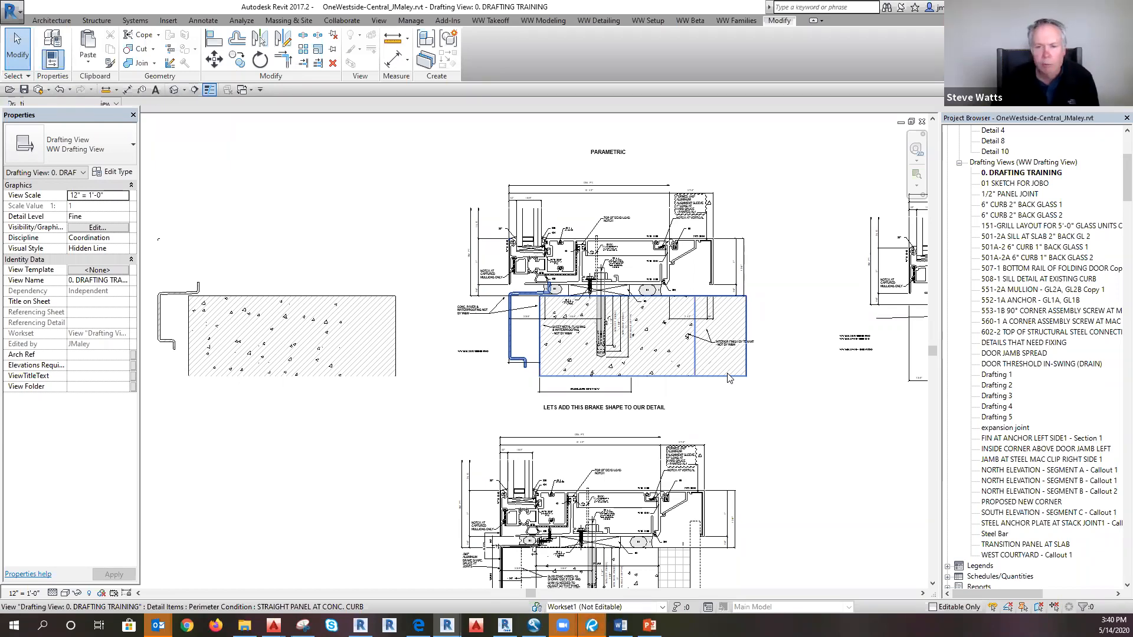
scroll(823, 532, "down", 1)
middle_click_drag(822, 532, 759, 510)
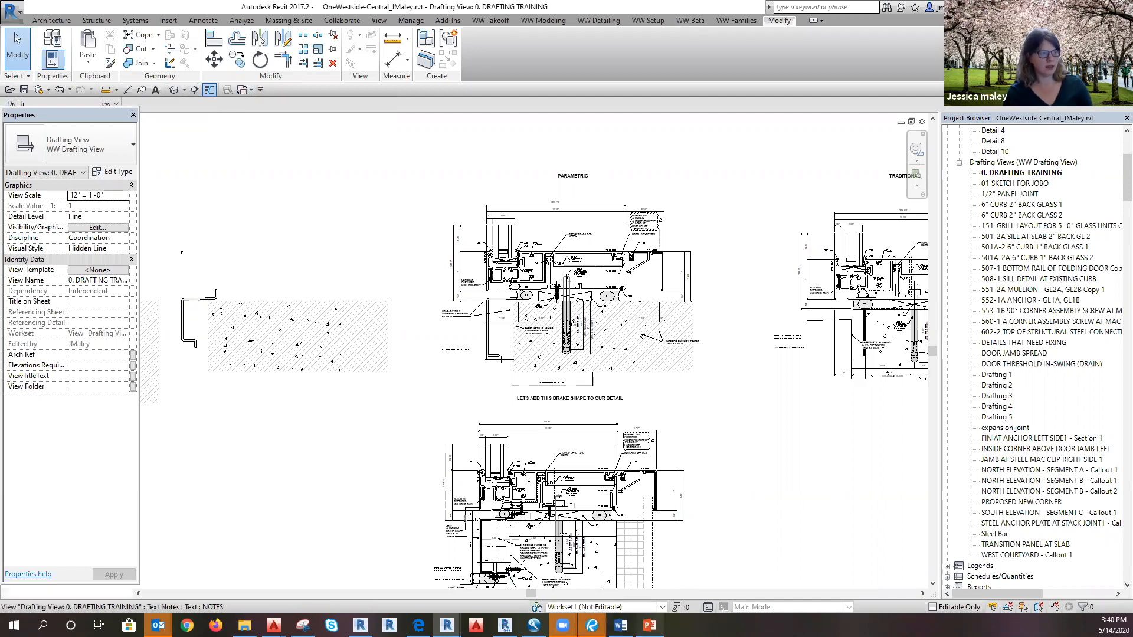
Step: Show the STEVENS CREEK EXAMPLE (Live Demo) slide in PowerPoint and switch to the StevensCreek_CentralModel project in Revit 2019
left_click(649, 624)
left_click(98, 525)
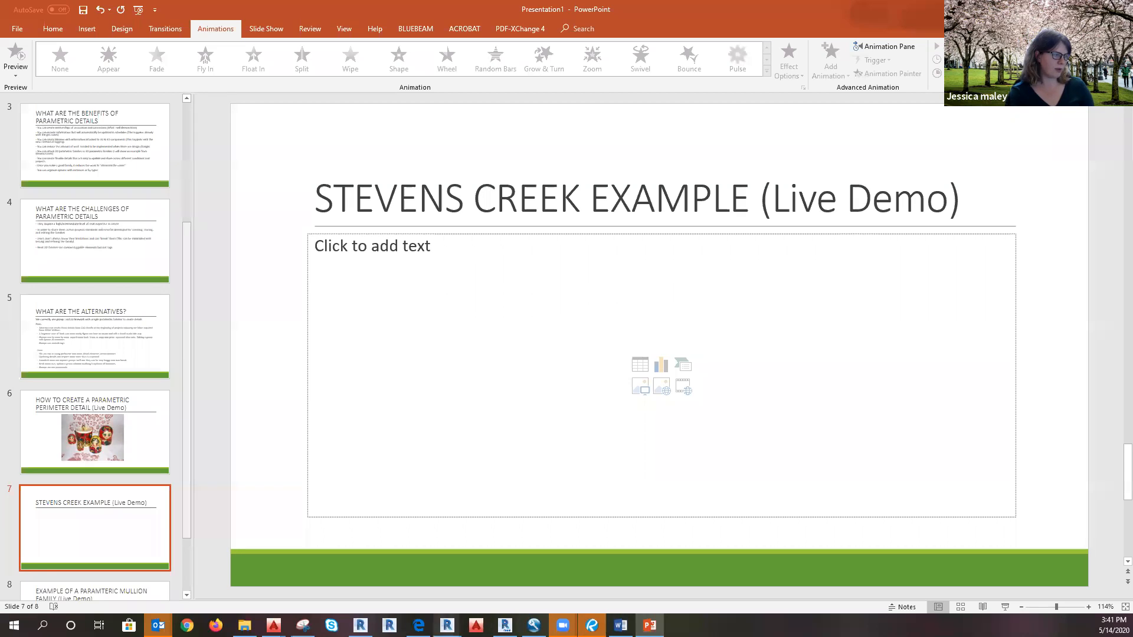
mouse_move(447, 626)
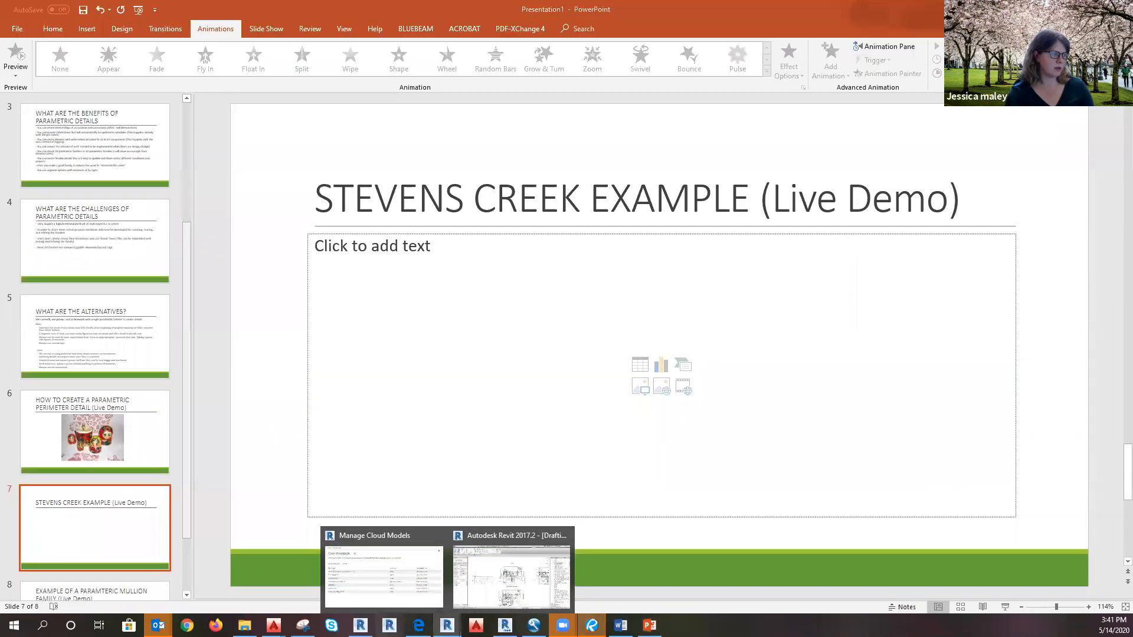
left_click(363, 623)
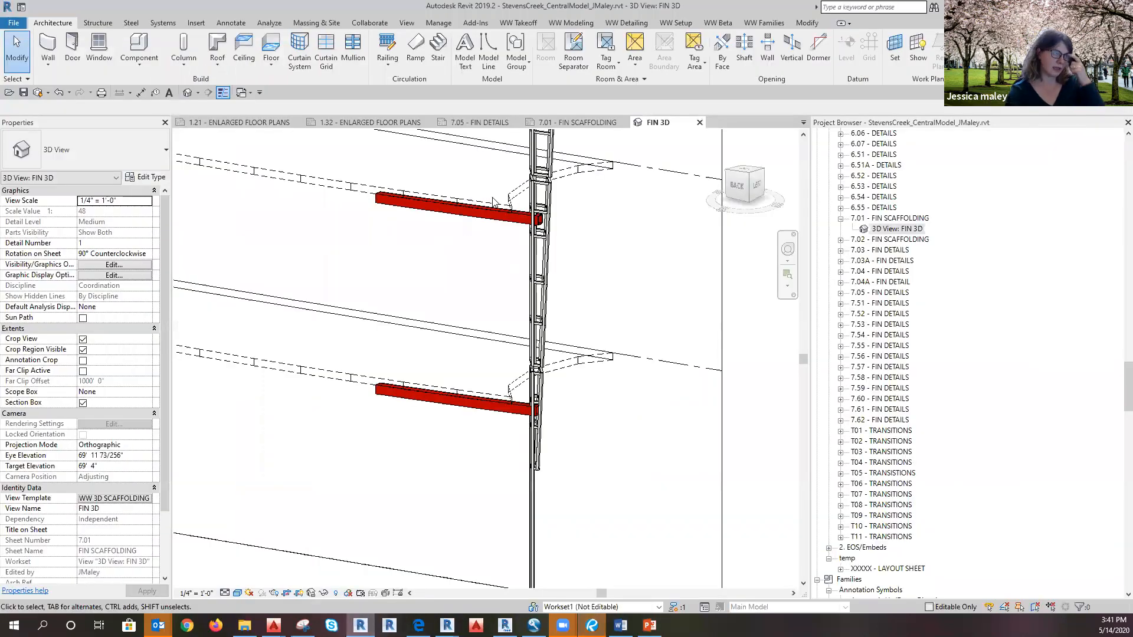
Step: Examine the fin scaffolding in the FIN 3D view, from the close-up brace connections to the full building height
middle_click_drag(589, 248, 620, 328)
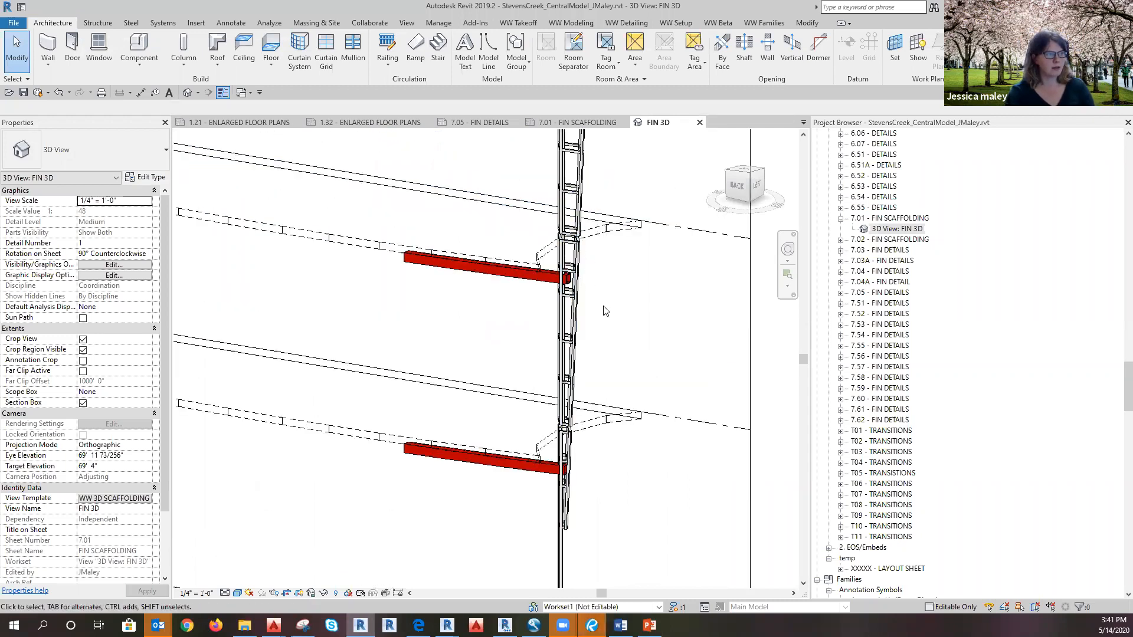
scroll(584, 339, "up", 1)
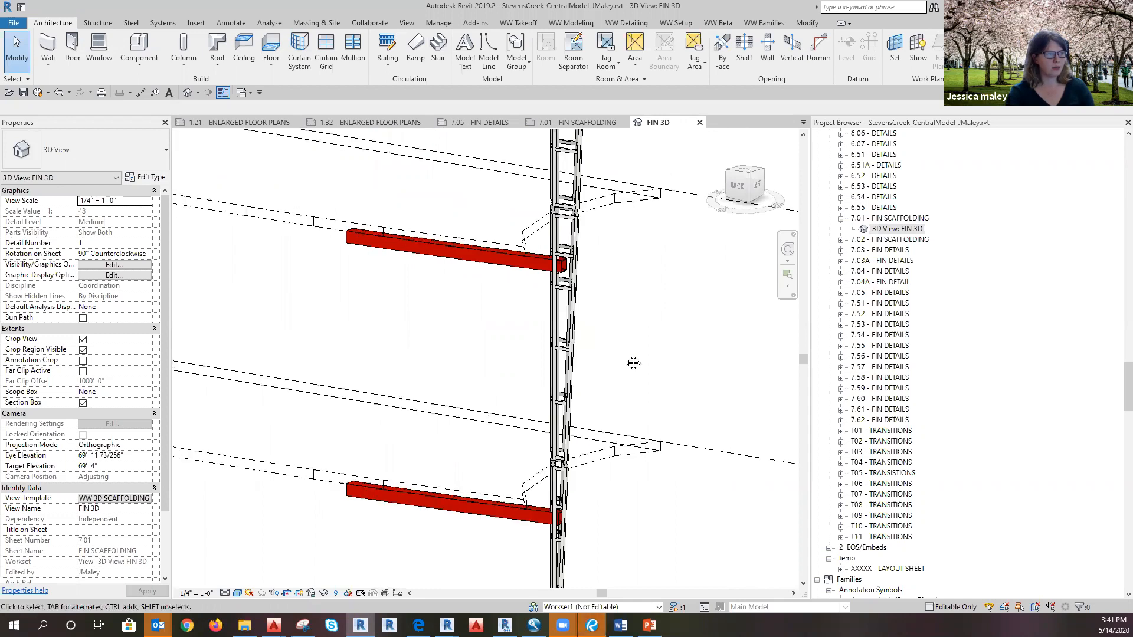
middle_click_drag(632, 363, 618, 369)
scroll(551, 228, "up", 1)
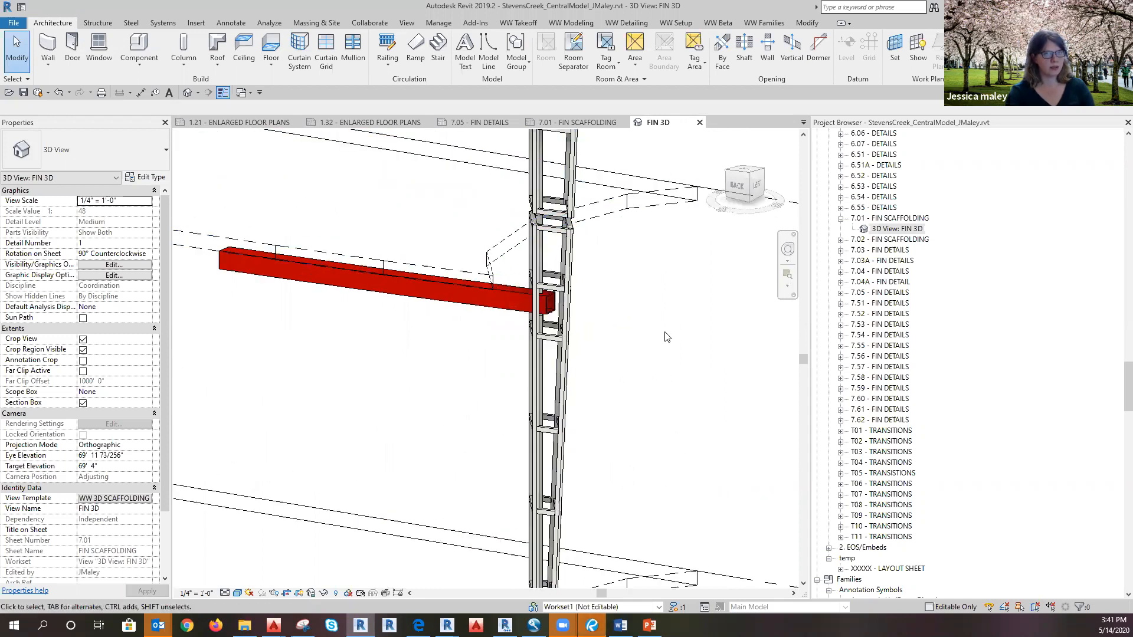
scroll(614, 336, "up", 1)
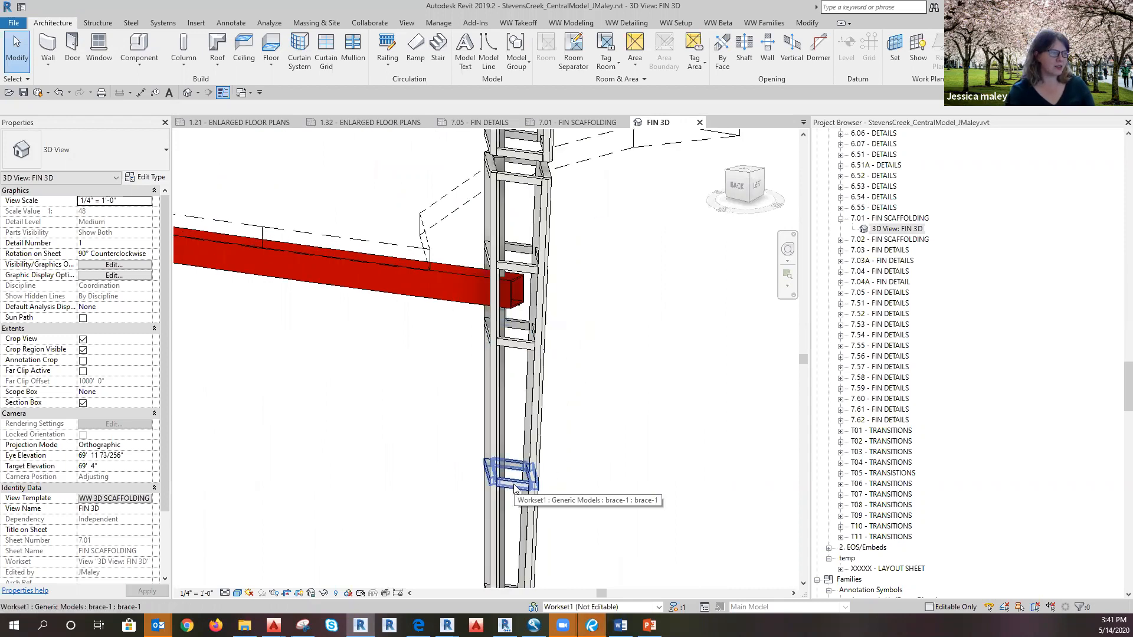
scroll(518, 491, "down", 2)
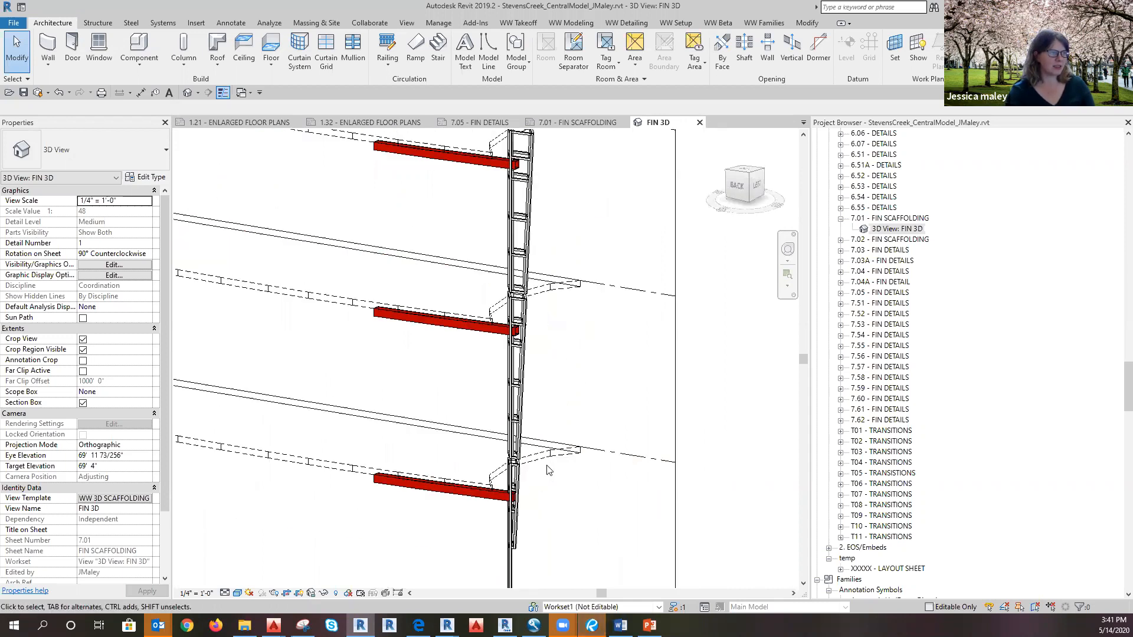
scroll(529, 563, "down", 4)
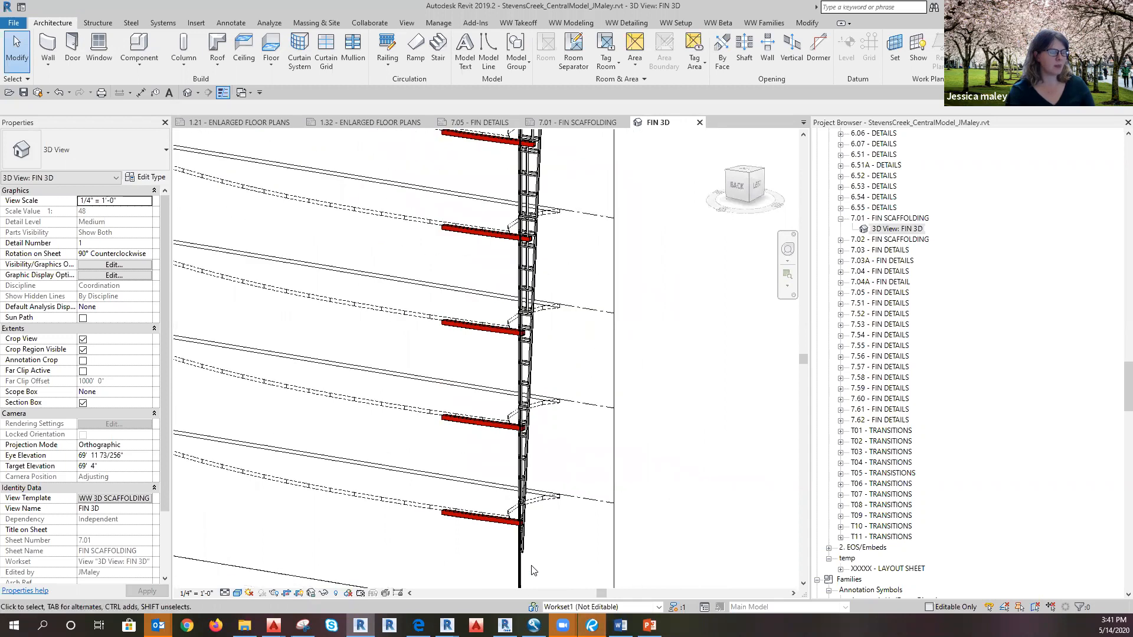
scroll(529, 581, "down", 2)
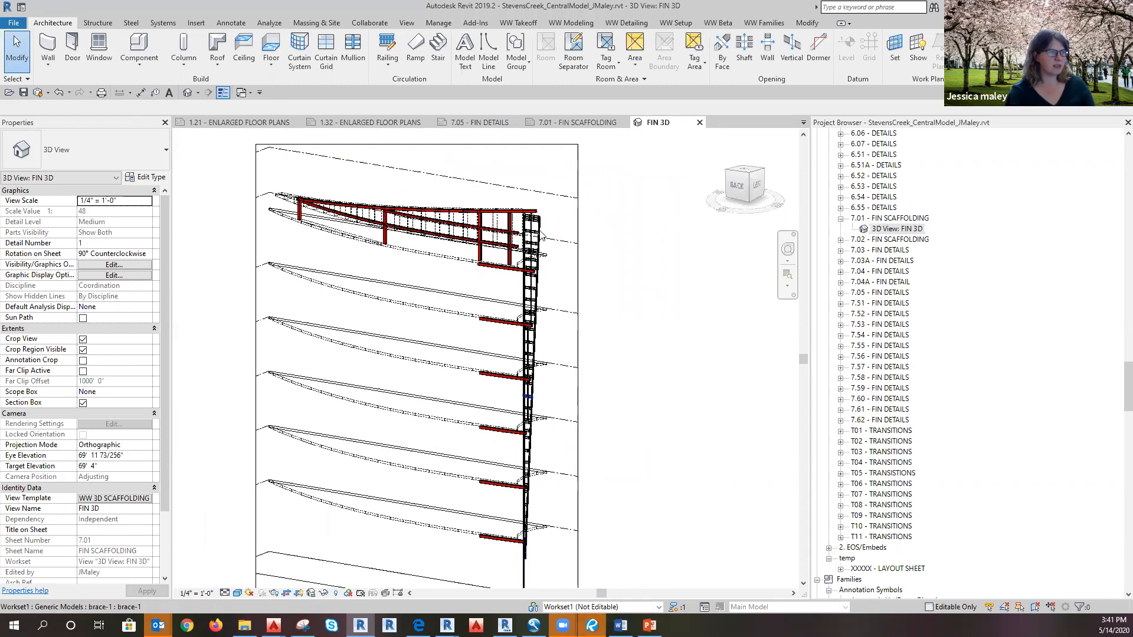
scroll(529, 458, "up", 1)
scroll(528, 454, "up", 2)
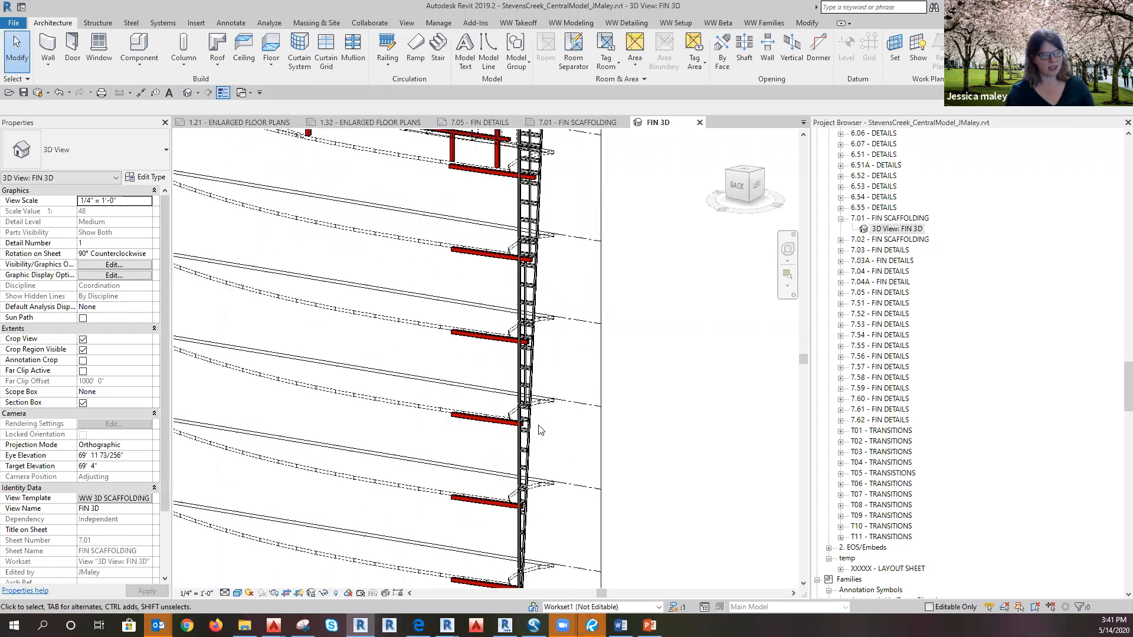
scroll(539, 430, "up", 2)
scroll(546, 501, "up", 3)
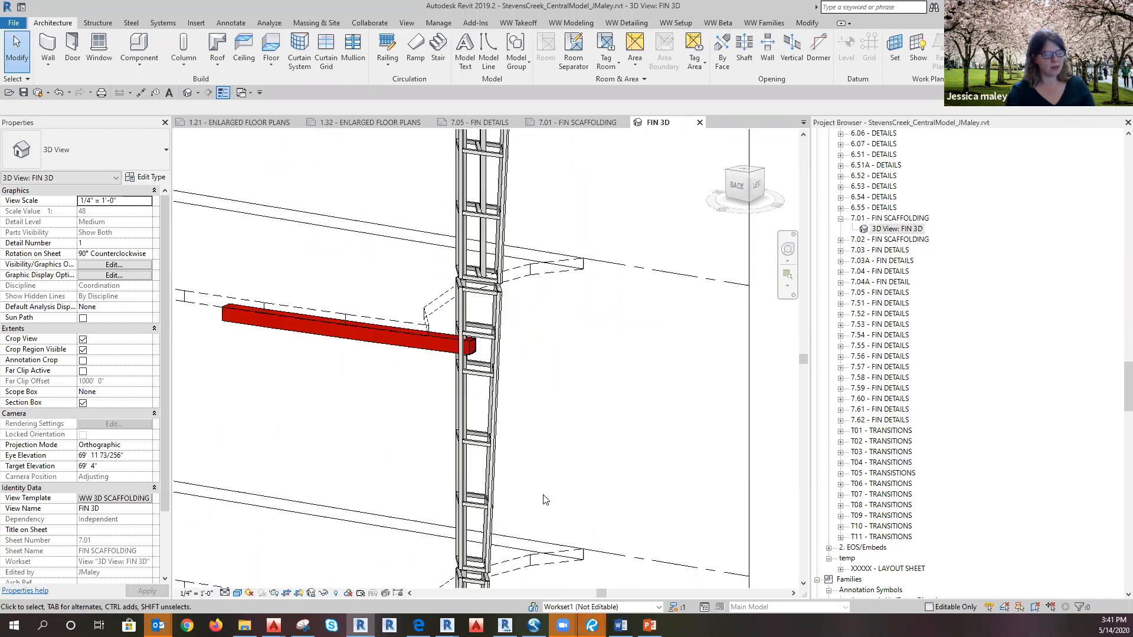
Step: Inspect the properties of a Level 2 brace without a centre bar and a Level 3 brace with one
left_click(477, 501)
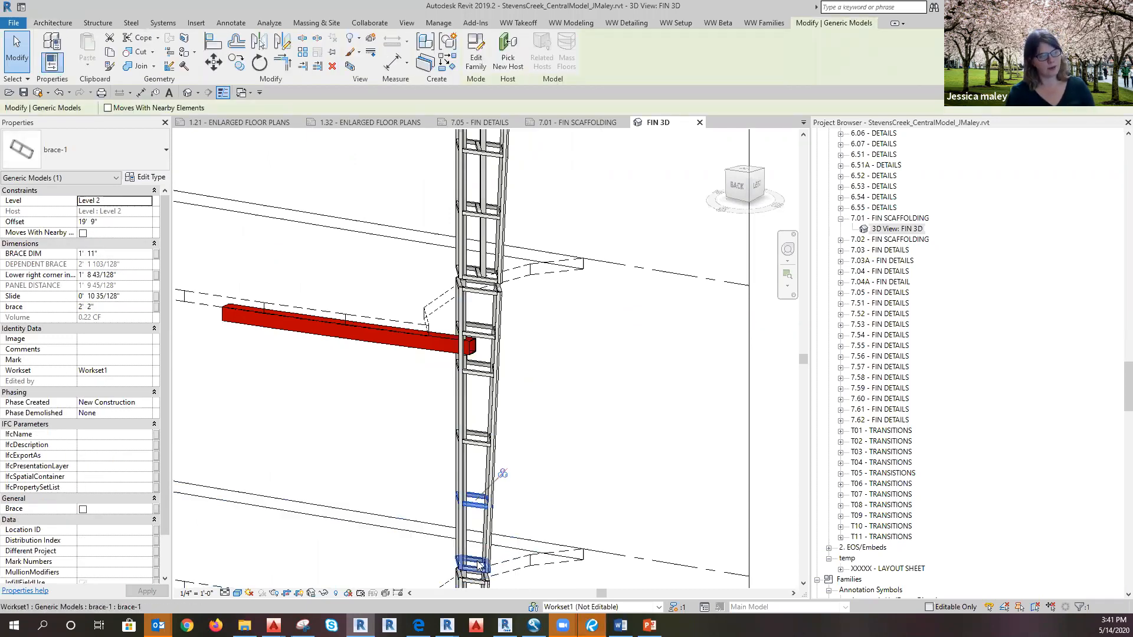
left_click(479, 210)
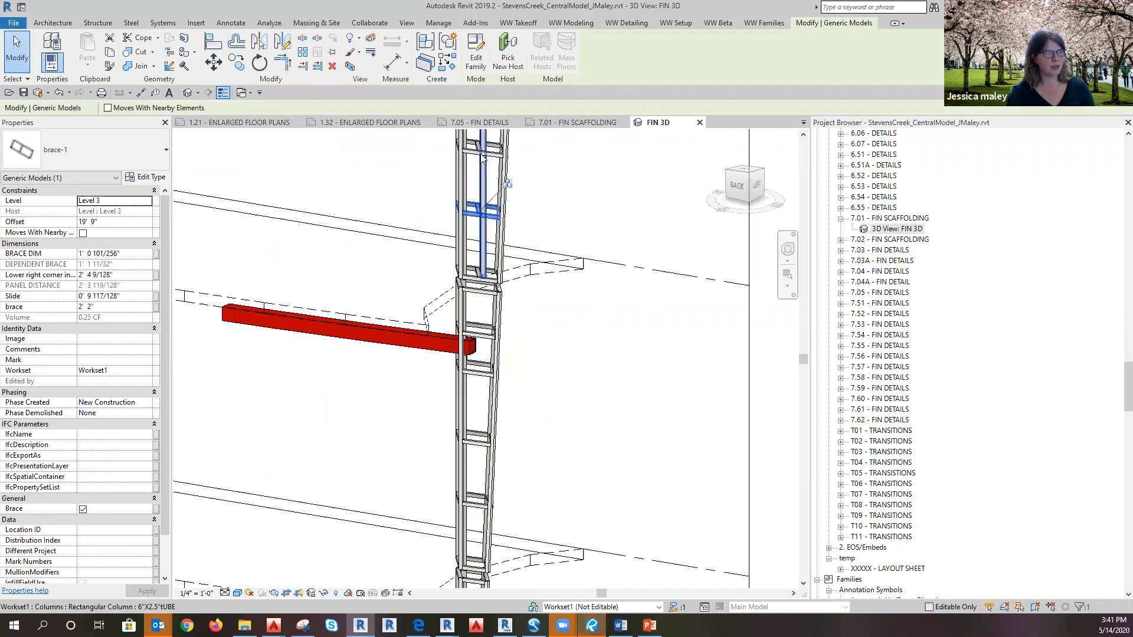
key("Escape")
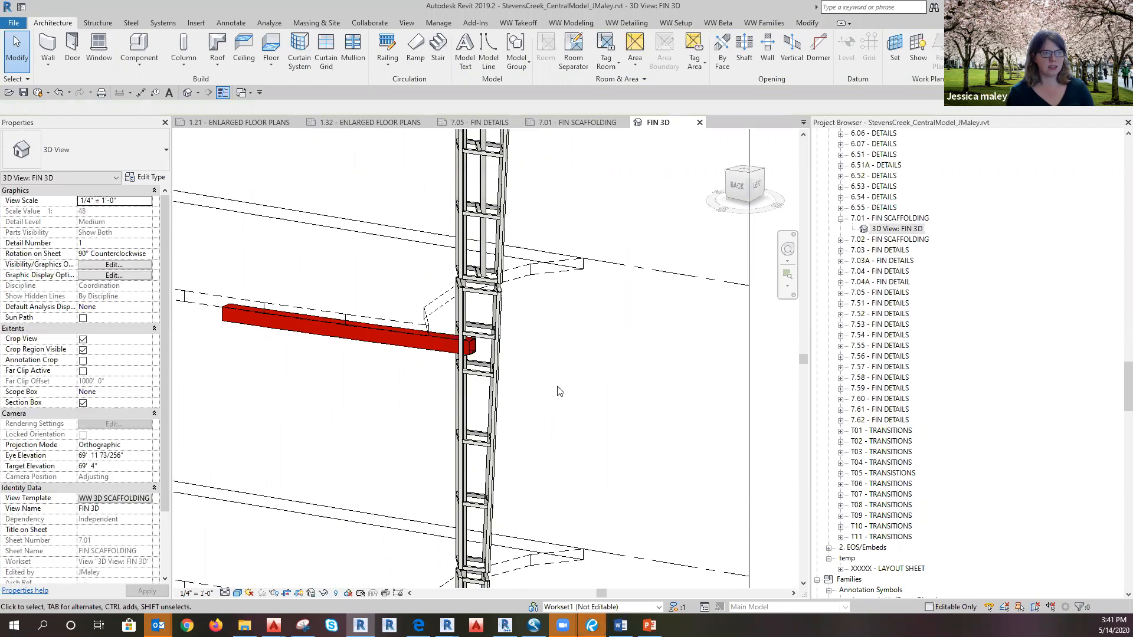
Step: Open the brace-1 family for editing from one of the scaffolding braces that has the centre bar
scroll(557, 381, "down", 2)
scroll(557, 381, "down", 4)
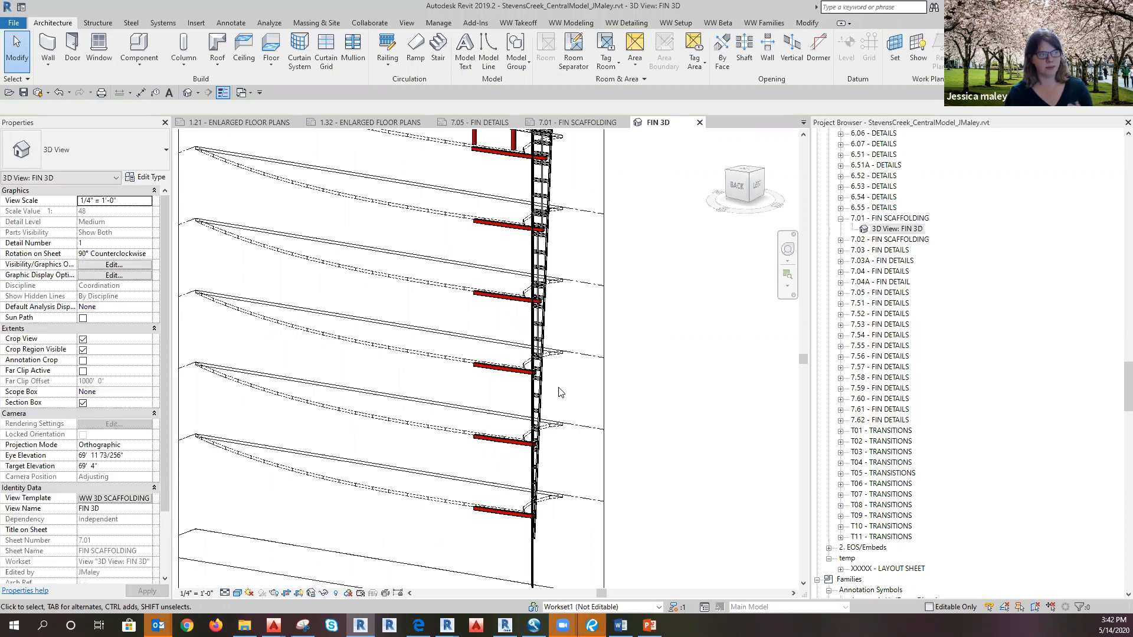
middle_click_drag(557, 417, 544, 414)
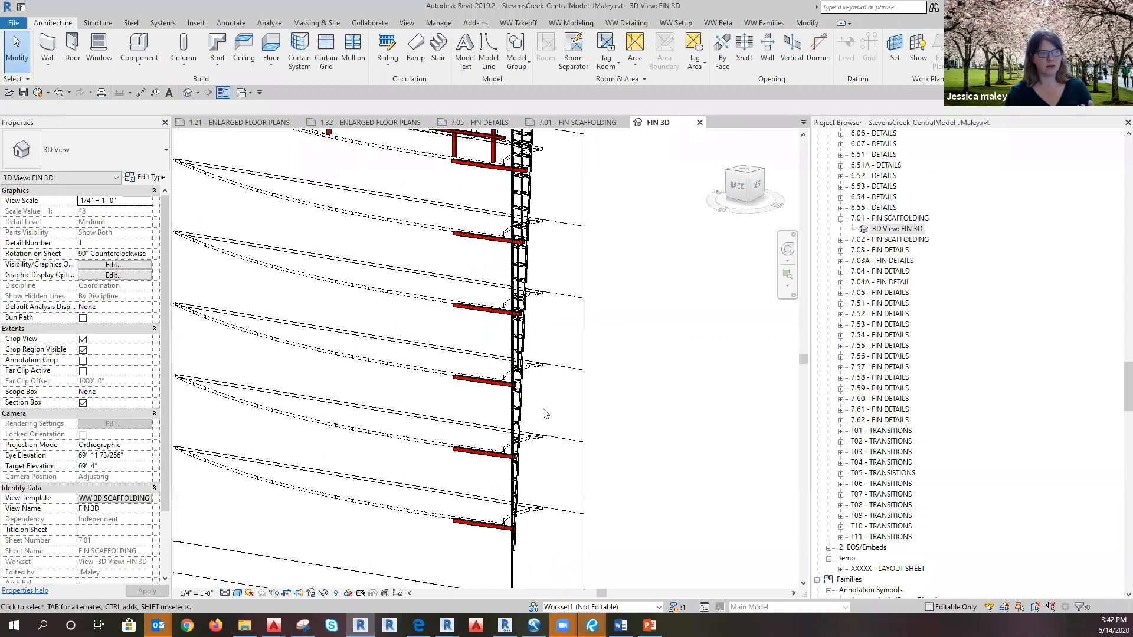
scroll(544, 414, "up", 3)
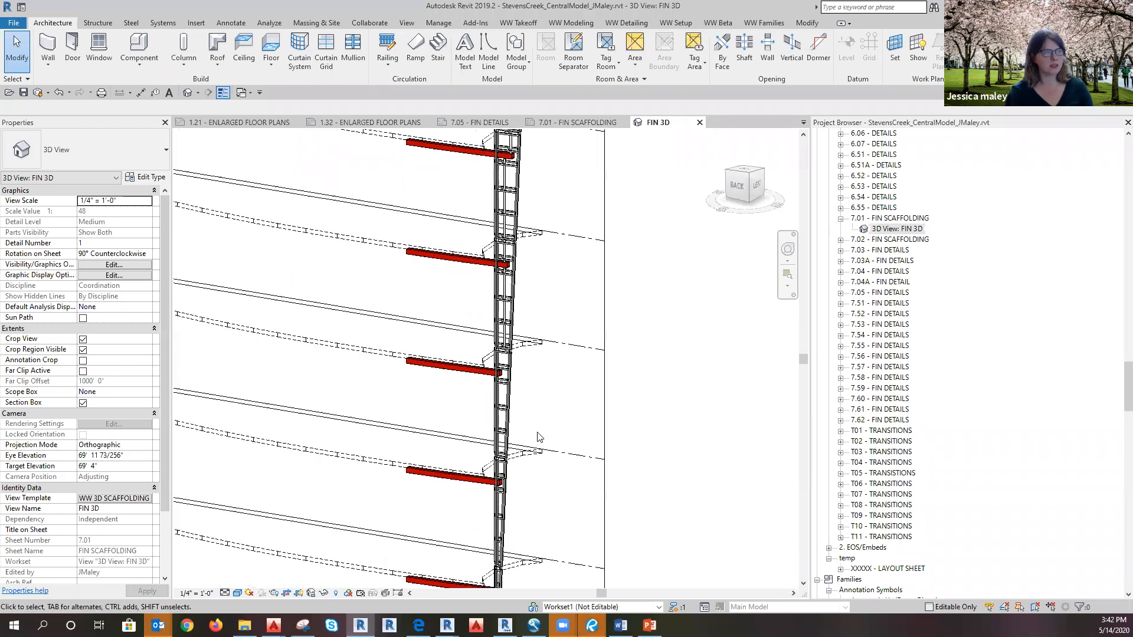
scroll(524, 384, "up", 5)
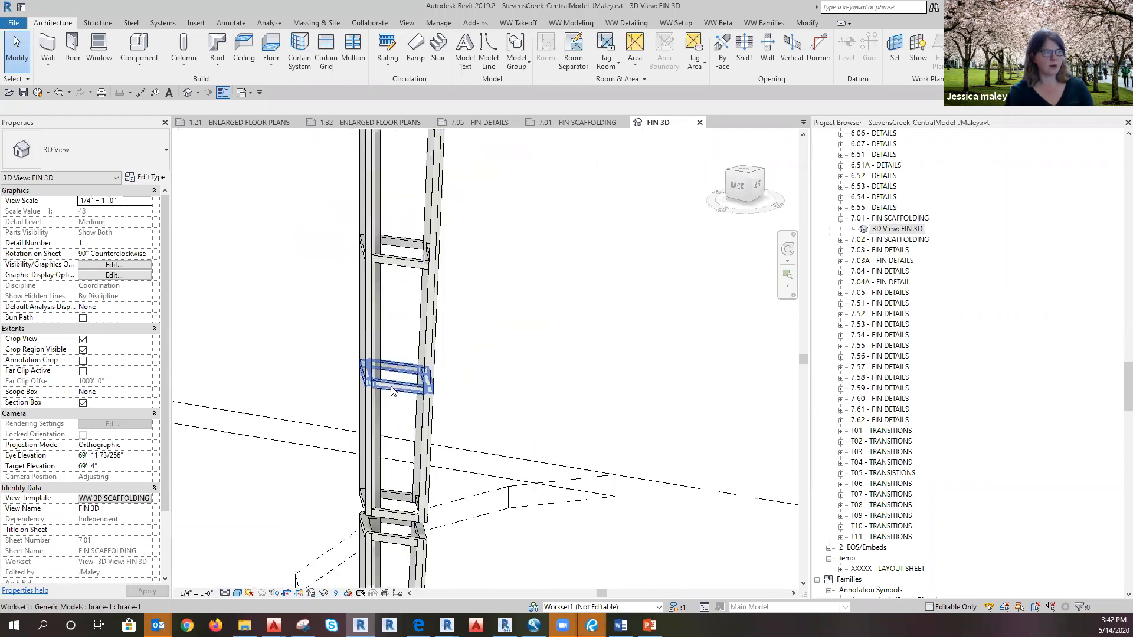
scroll(519, 396, "down", 6)
scroll(466, 354, "up", 4)
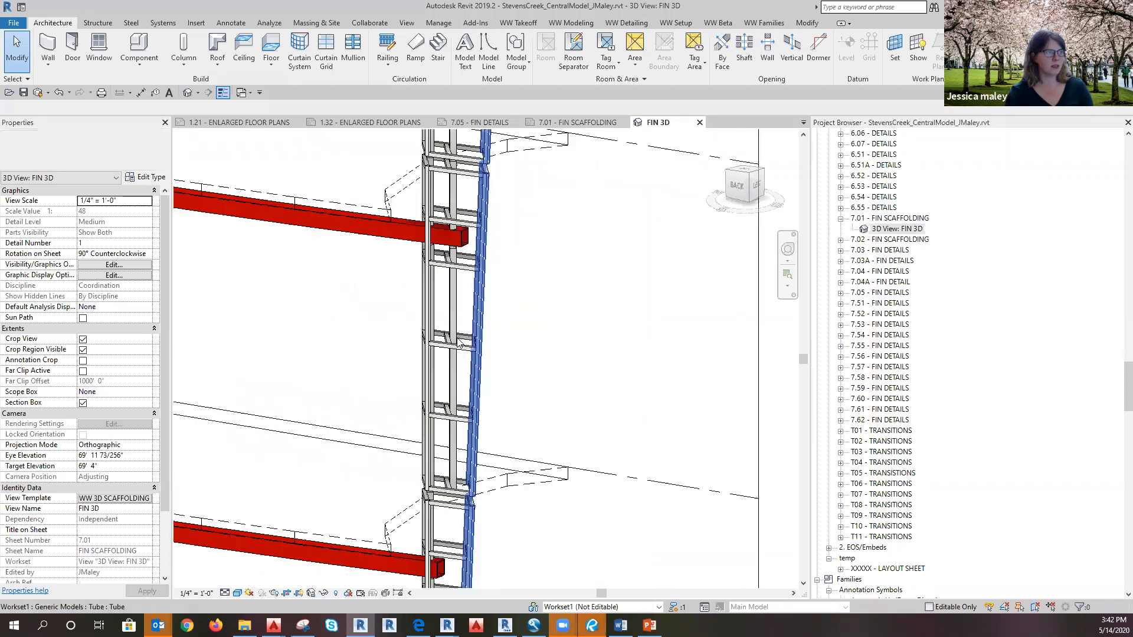
left_click(454, 351)
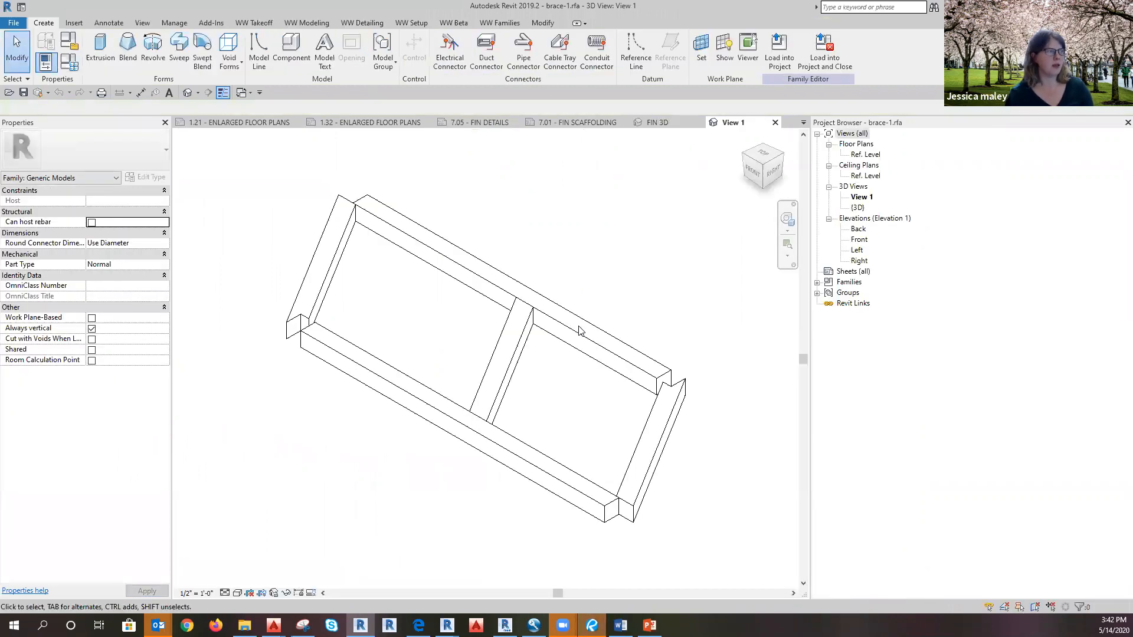
Step: Examine the brace-1 frame in 3D, checking which extrusions form the paired long members and the short end member
scroll(581, 328, "down", 3)
middle_click_drag(452, 458, 502, 378, "shift")
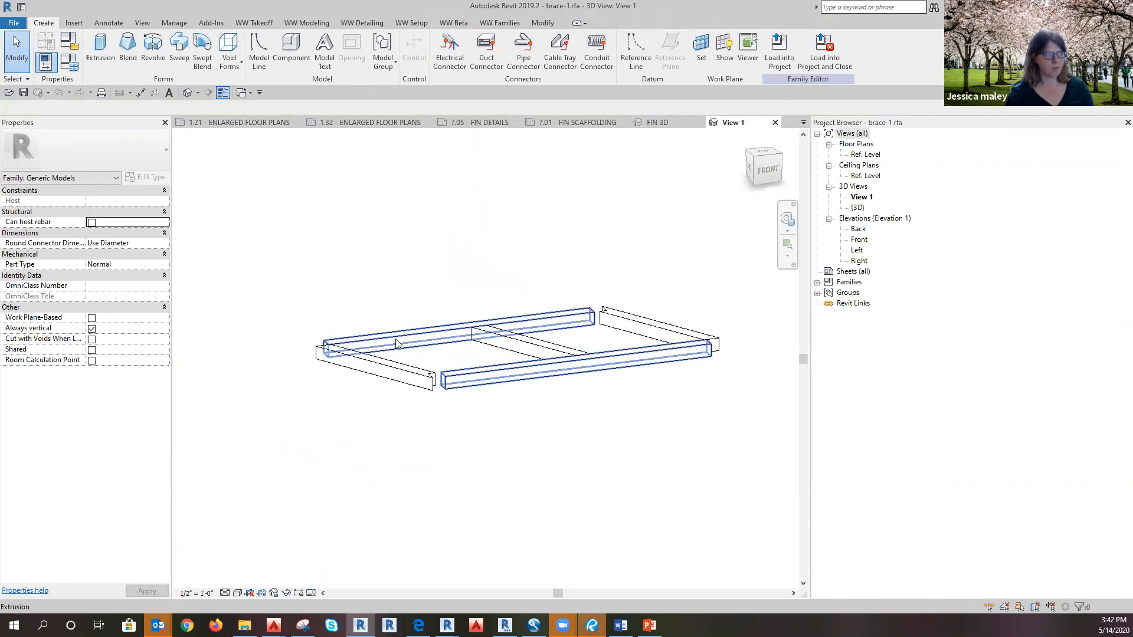
scroll(678, 321, "up", 2)
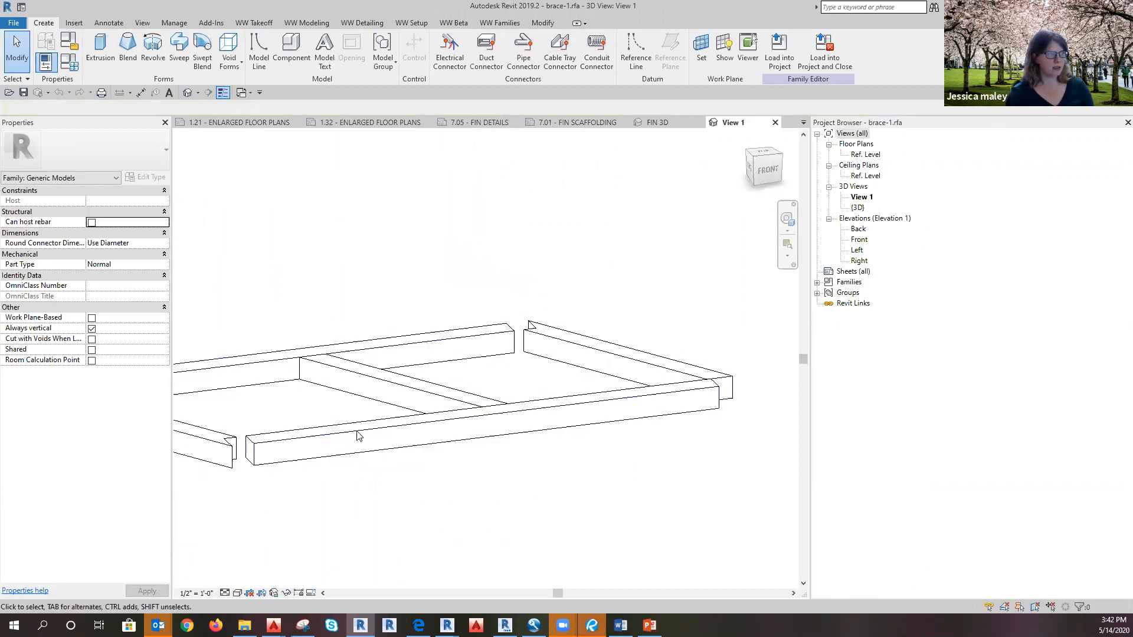
left_click(599, 501)
scroll(600, 499, "down", 3)
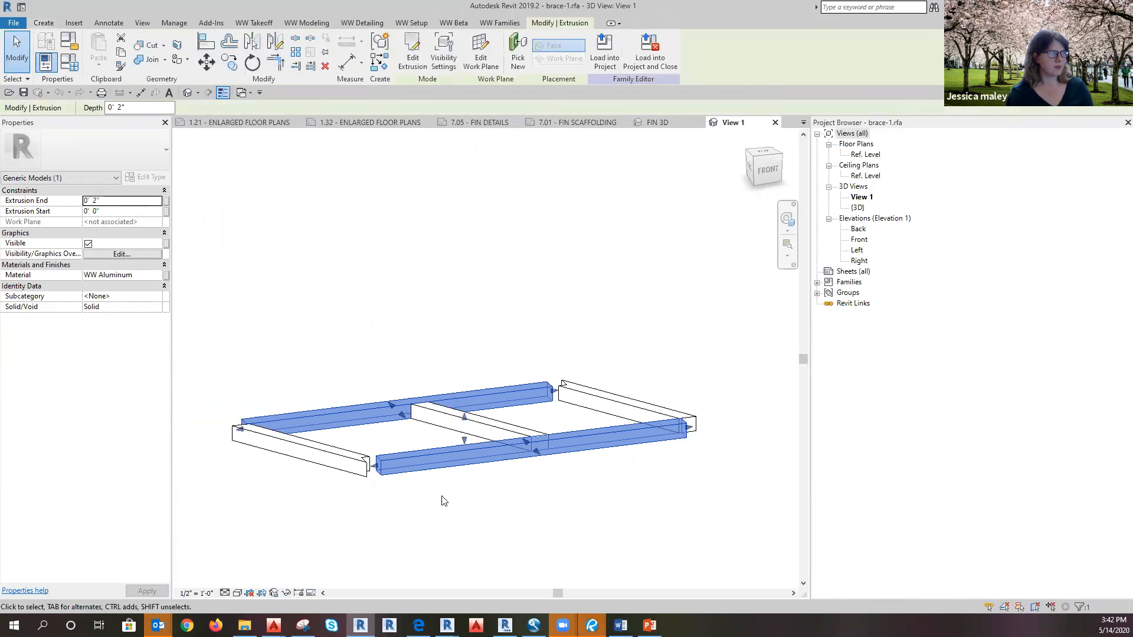
left_click(283, 445)
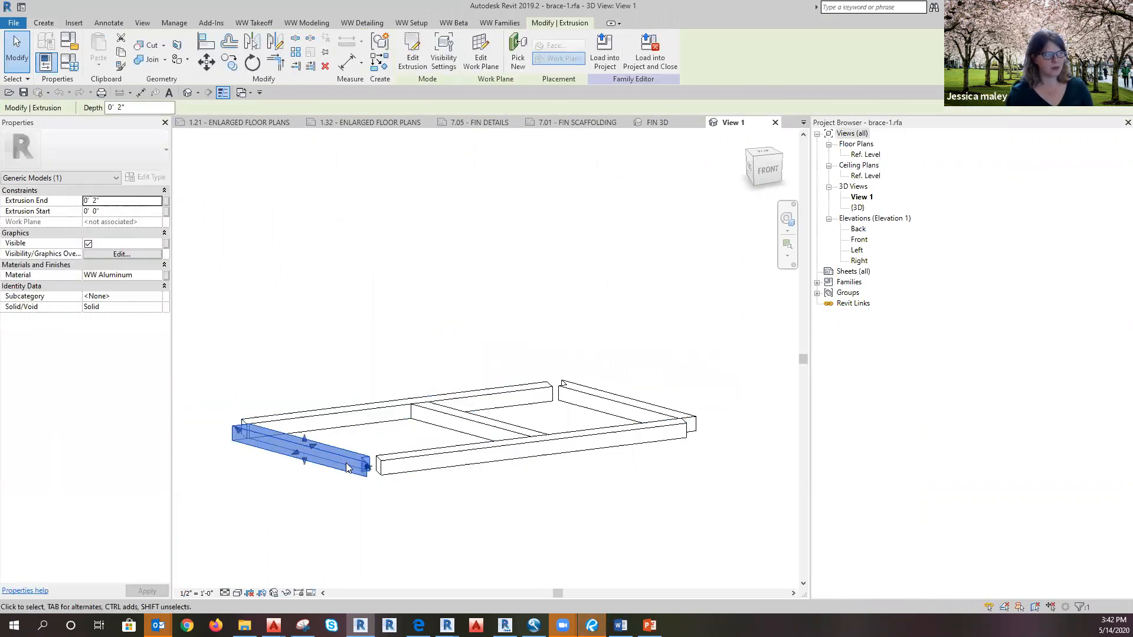
left_click(288, 419)
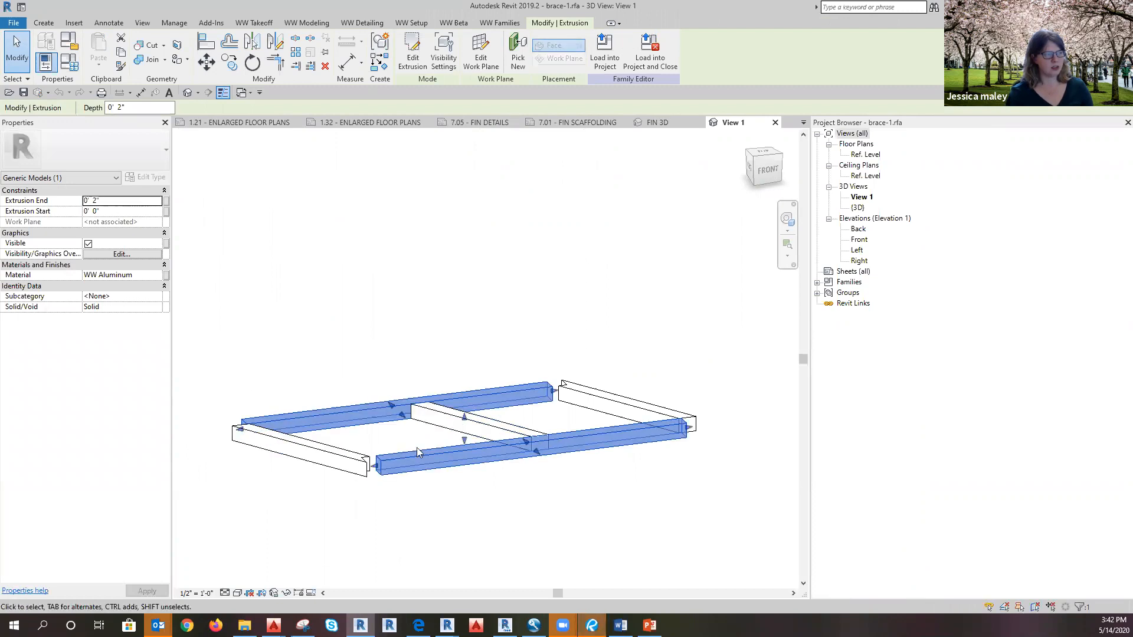
left_click(567, 502)
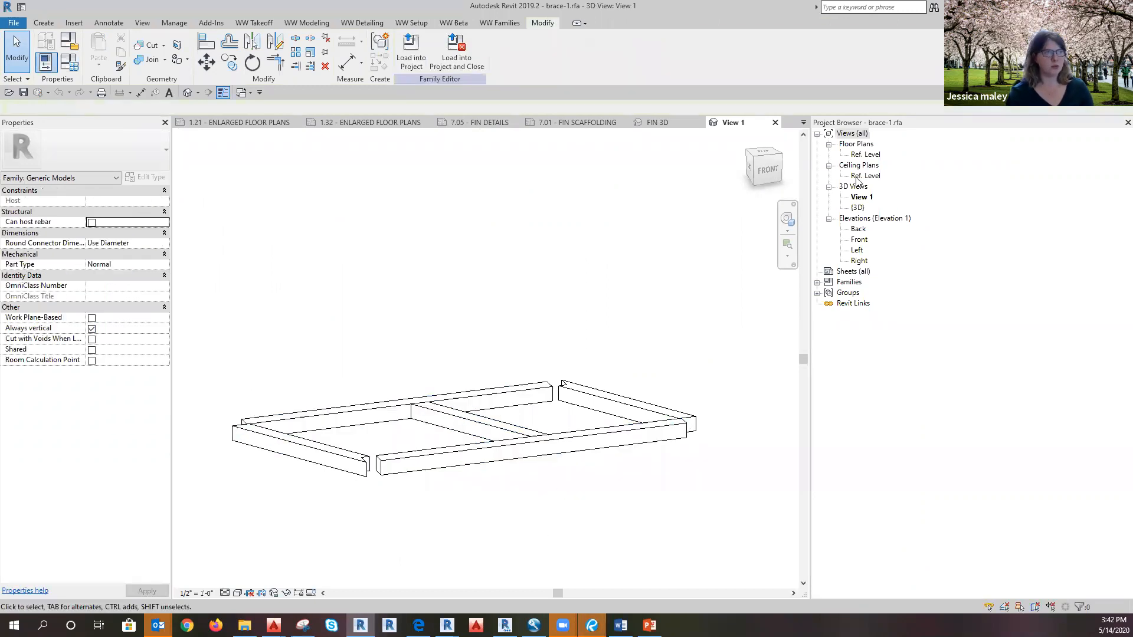
Step: Open the brace-1 family's Ref. Level floor plan and examine the dimensioned frame
left_click(866, 155)
double_click(866, 155)
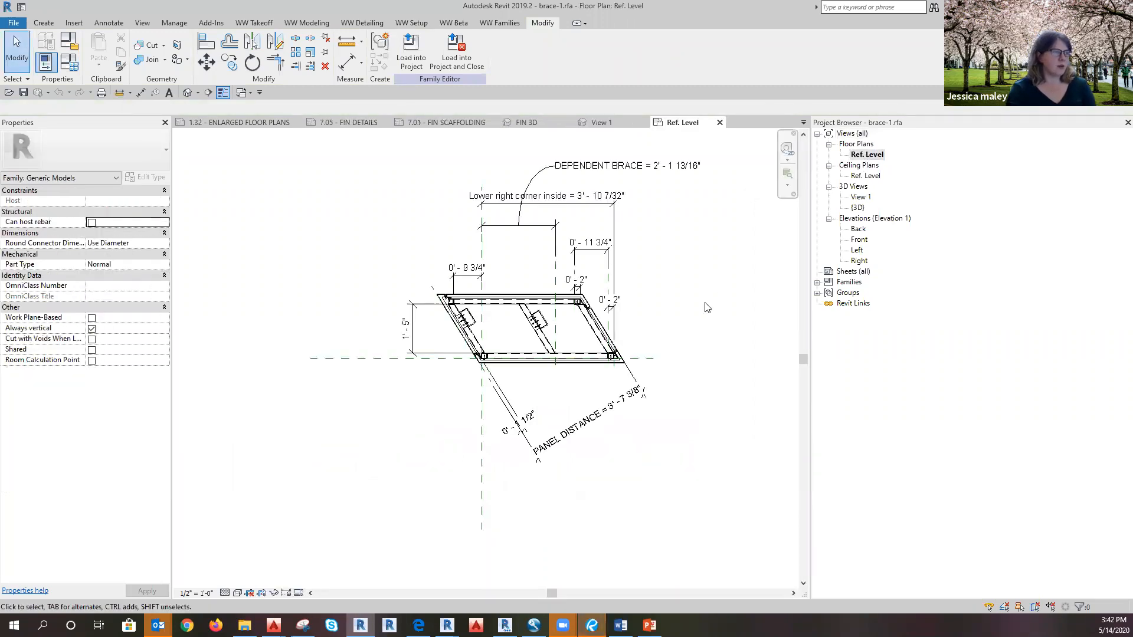
scroll(698, 439, "up", 2)
scroll(457, 245, "up", 3)
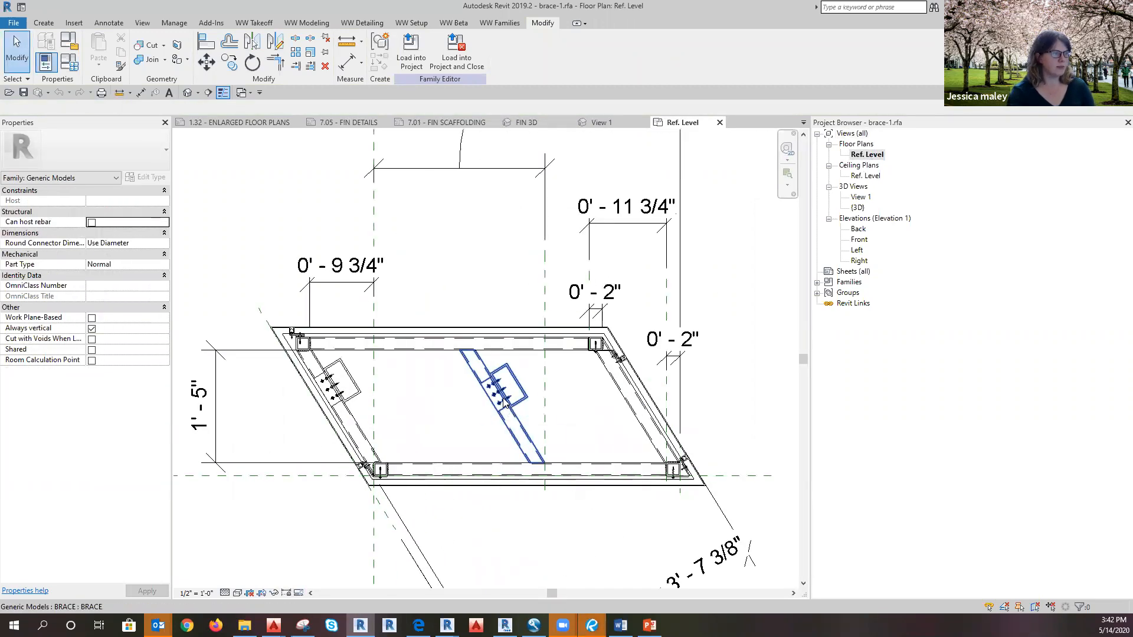
Step: Inspect the properties of the nested BRACE centre bar, including its visibility and slide parameters
left_click(505, 401)
left_click(411, 406)
scroll(394, 442, "down", 3)
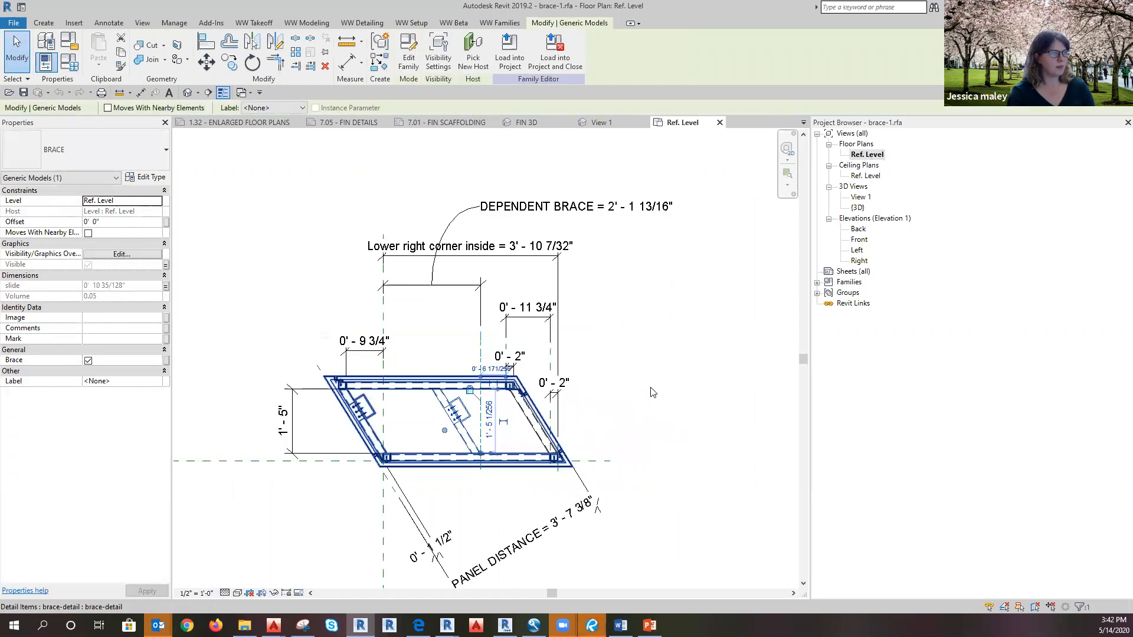
left_click(319, 253)
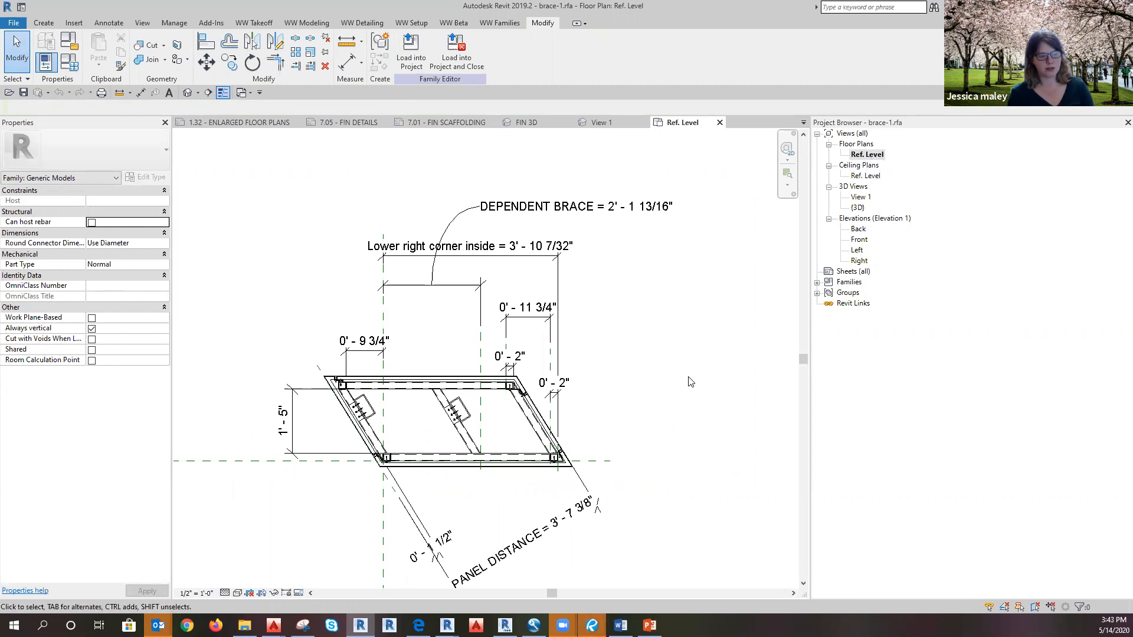
scroll(492, 434, "up", 2)
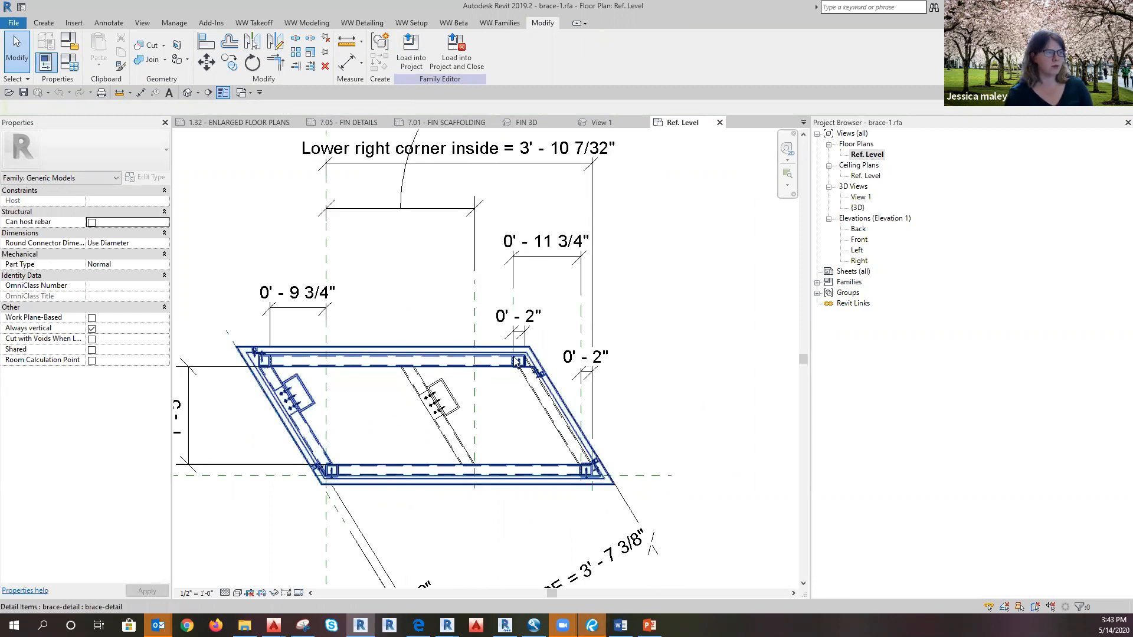
left_click(439, 436)
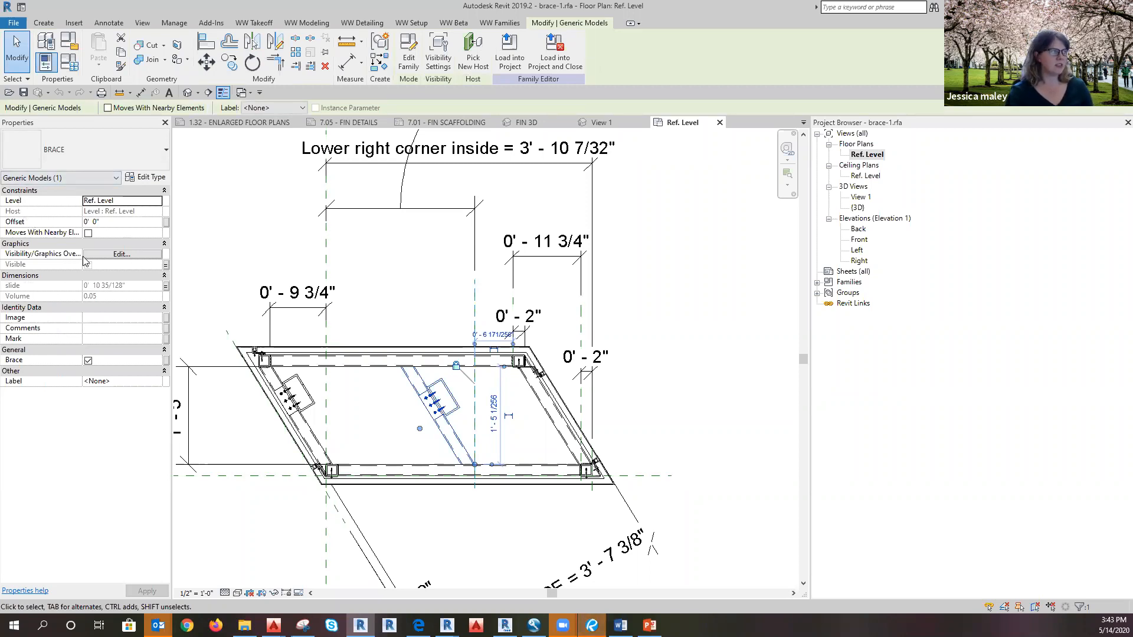
left_click(699, 527)
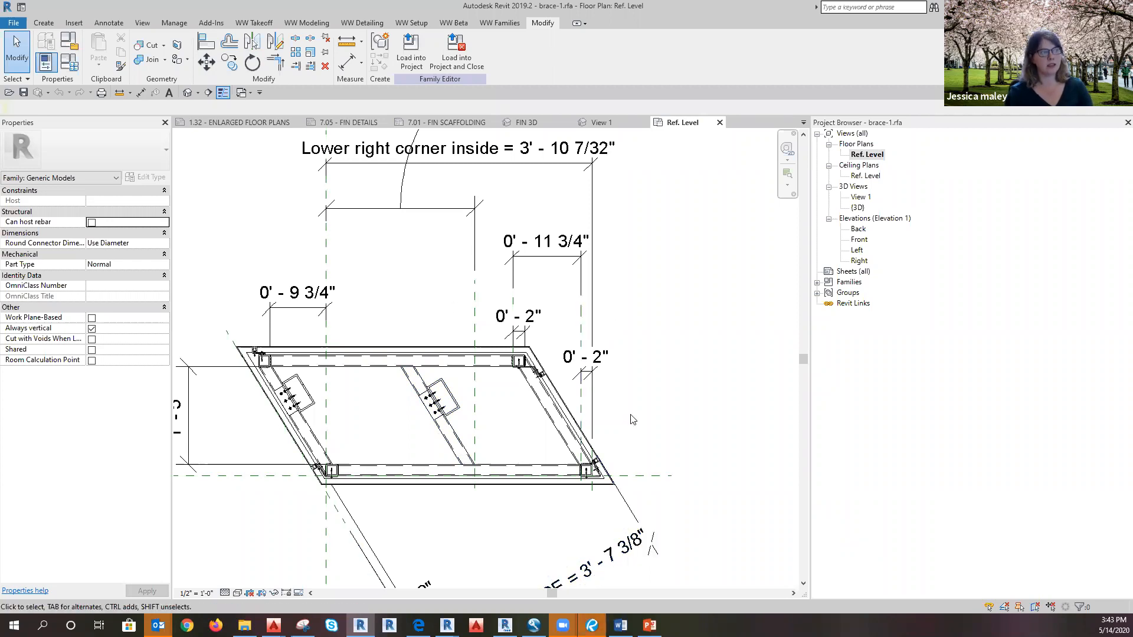
Step: Temporarily hide the nested brace-detail item in the plan to isolate the modelled bars
scroll(327, 467, "up", 6)
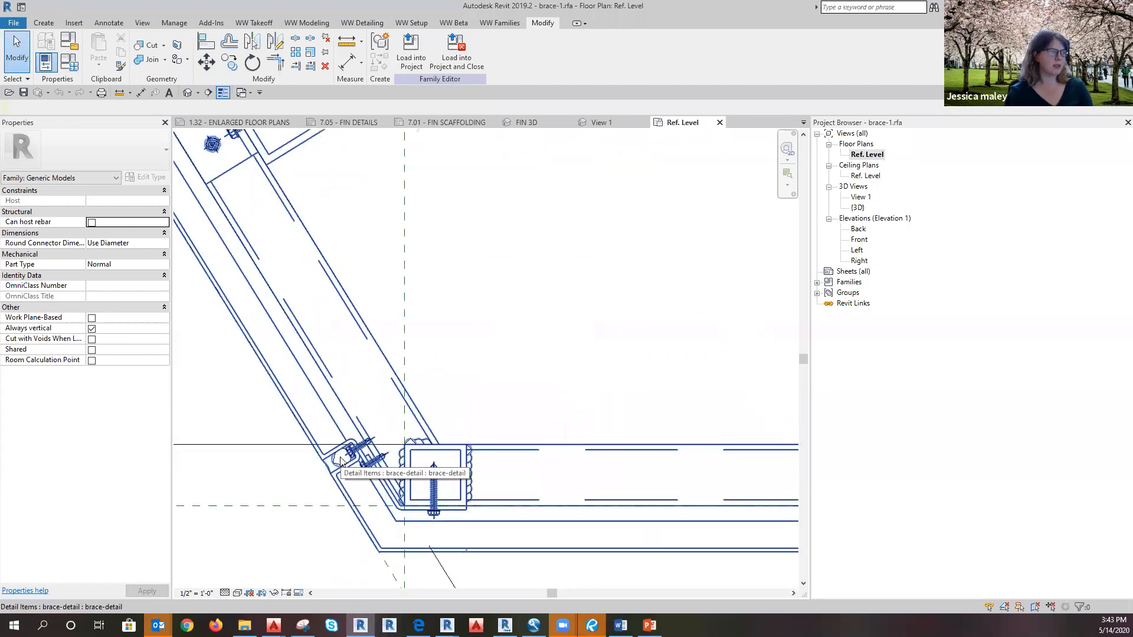
left_click(340, 460)
scroll(341, 460, "down", 6)
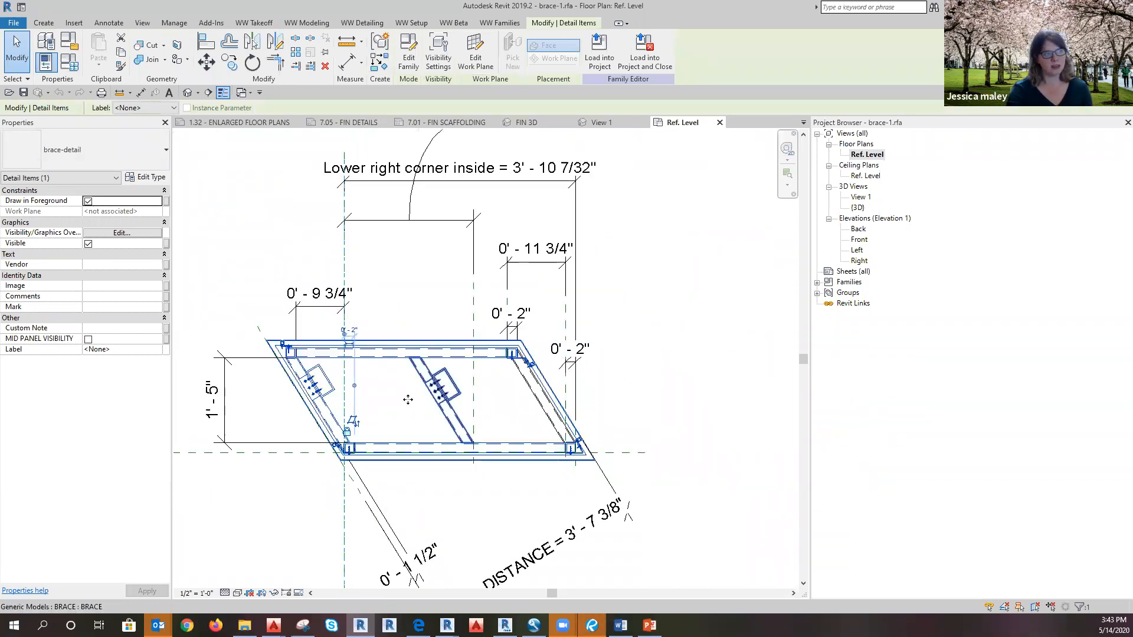
scroll(352, 372, "up", 2)
key("h")
key("h")
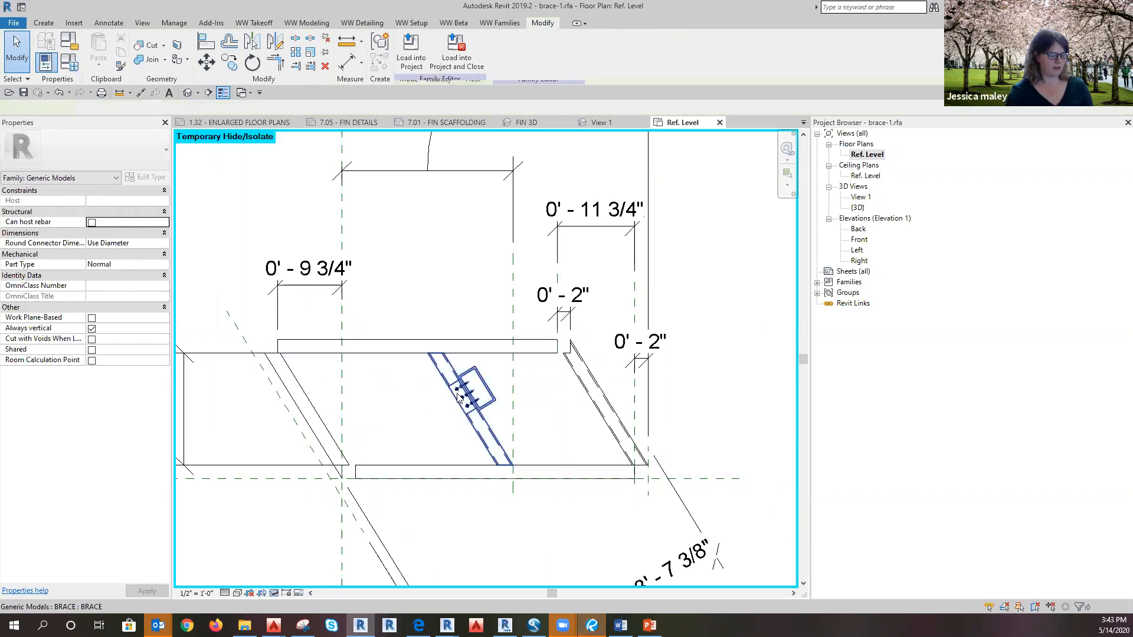
Step: Try hiding the centre bar as well, undo that, and reset the view's temporary hide/isolate
left_click(476, 425)
key("h")
key("h")
key("ctrl+z")
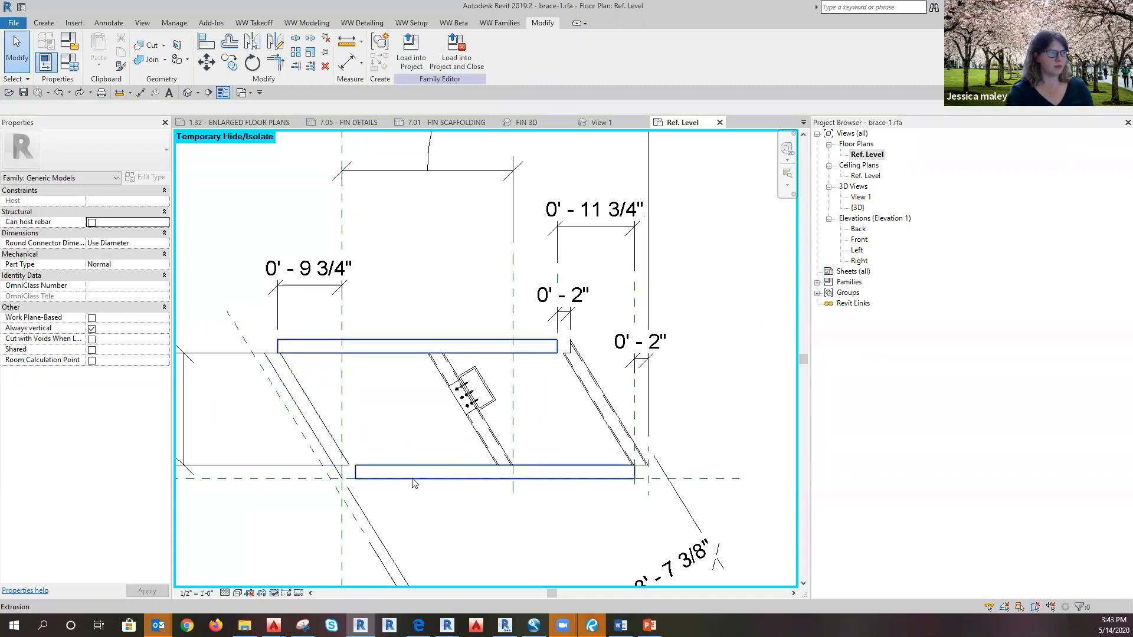
left_click(275, 593)
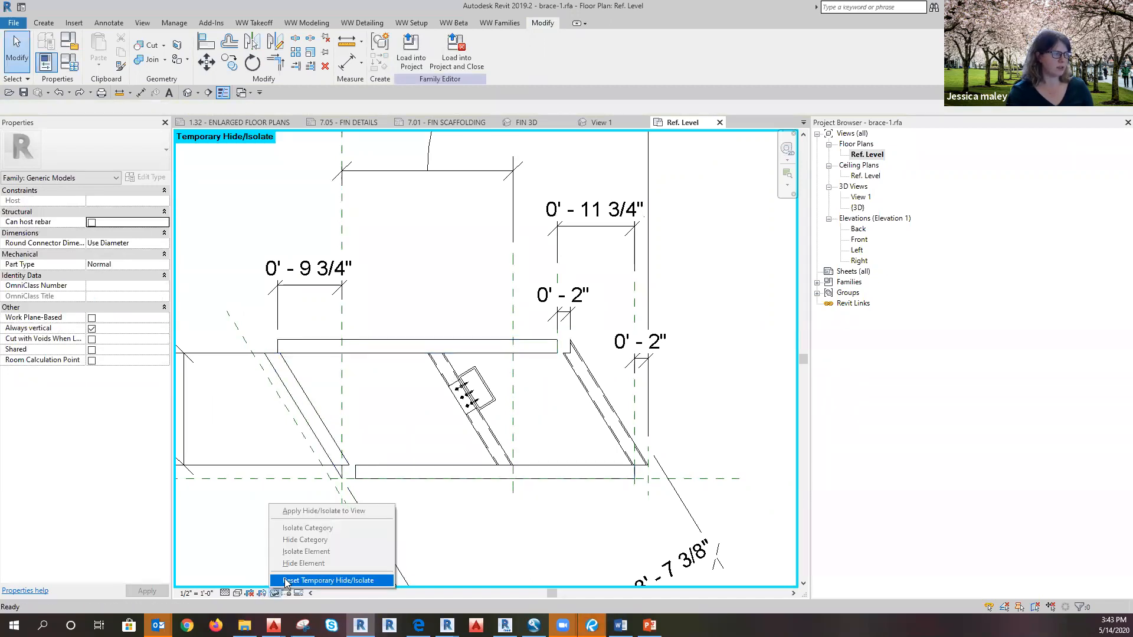
left_click(285, 580)
Step: Open the nested brace-detail family, examine its reference planes and detail components, and close it without saving
left_click(355, 392)
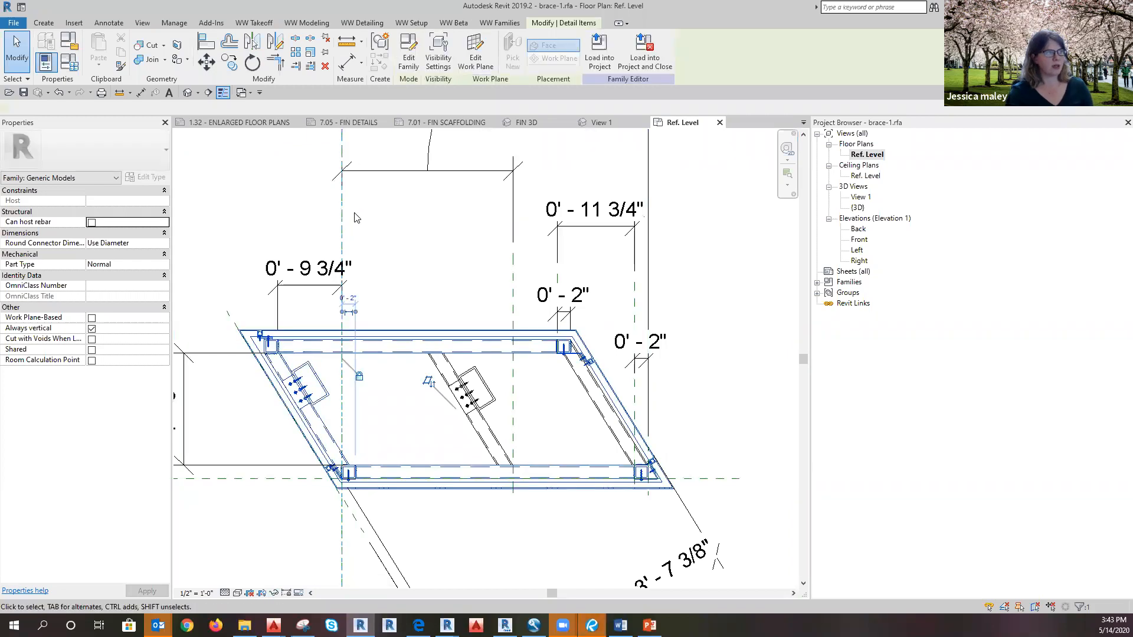
left_click(408, 54)
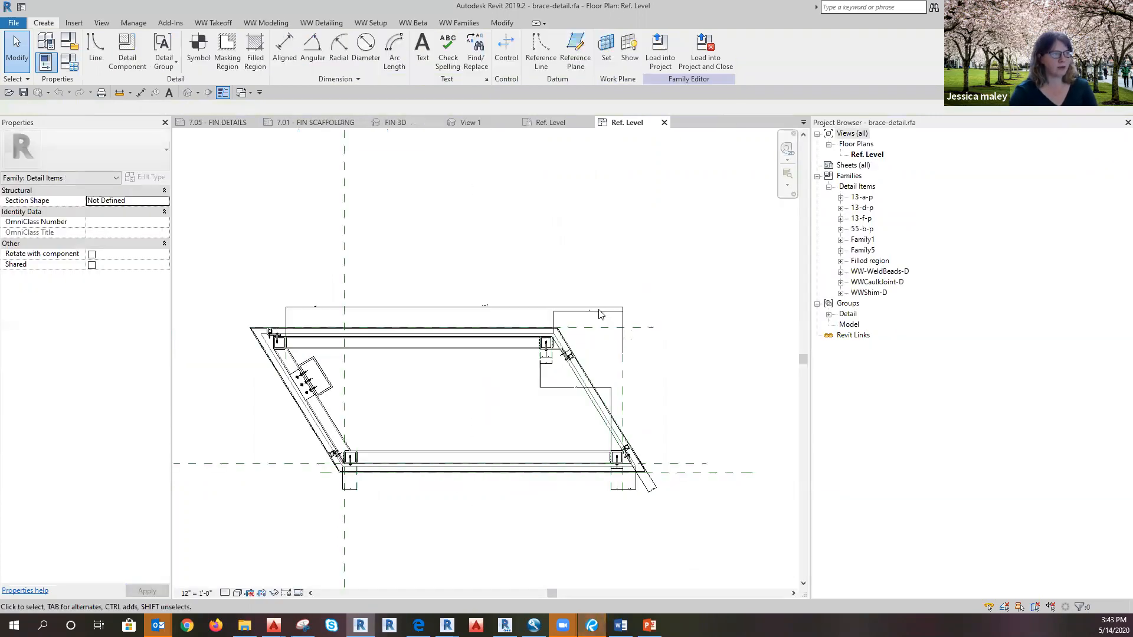
scroll(600, 314, "up", 1)
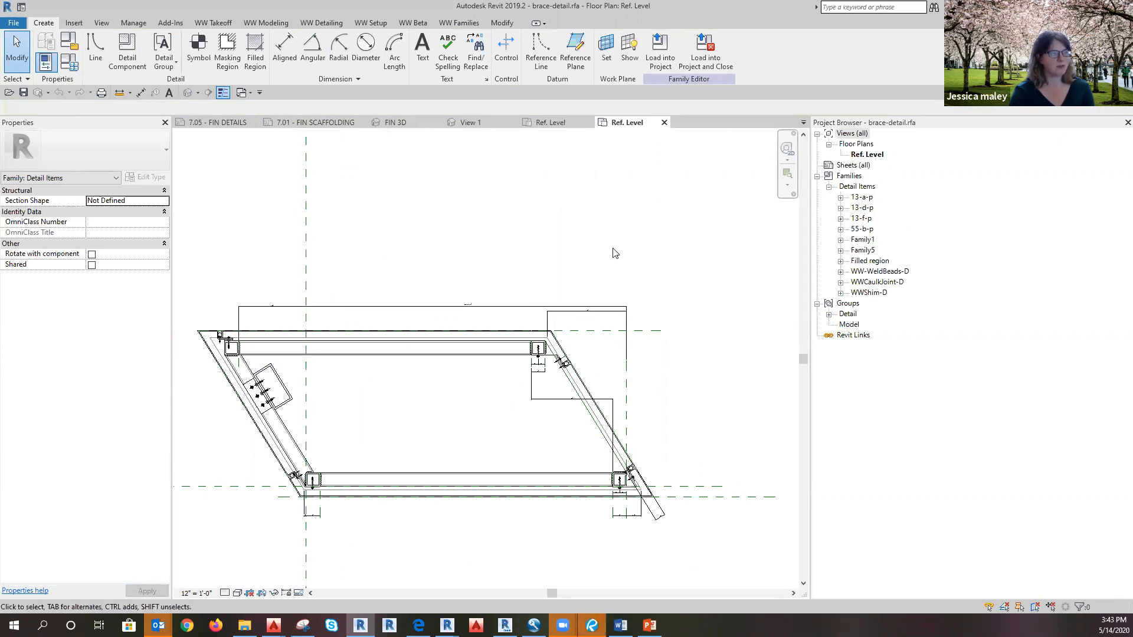
left_click(664, 122)
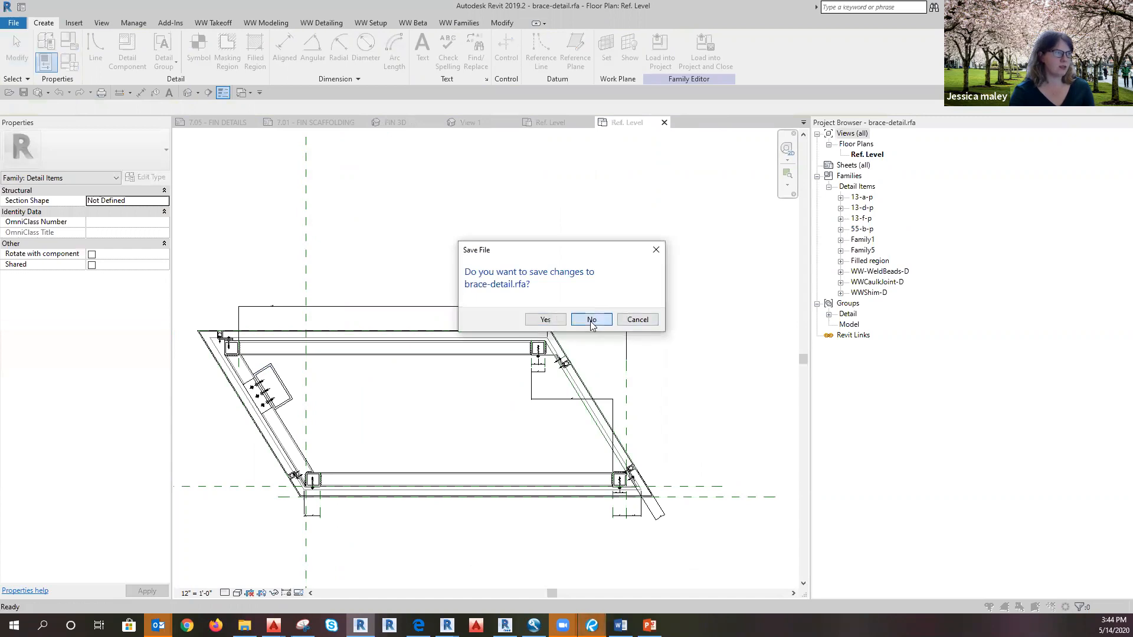
left_click(590, 320)
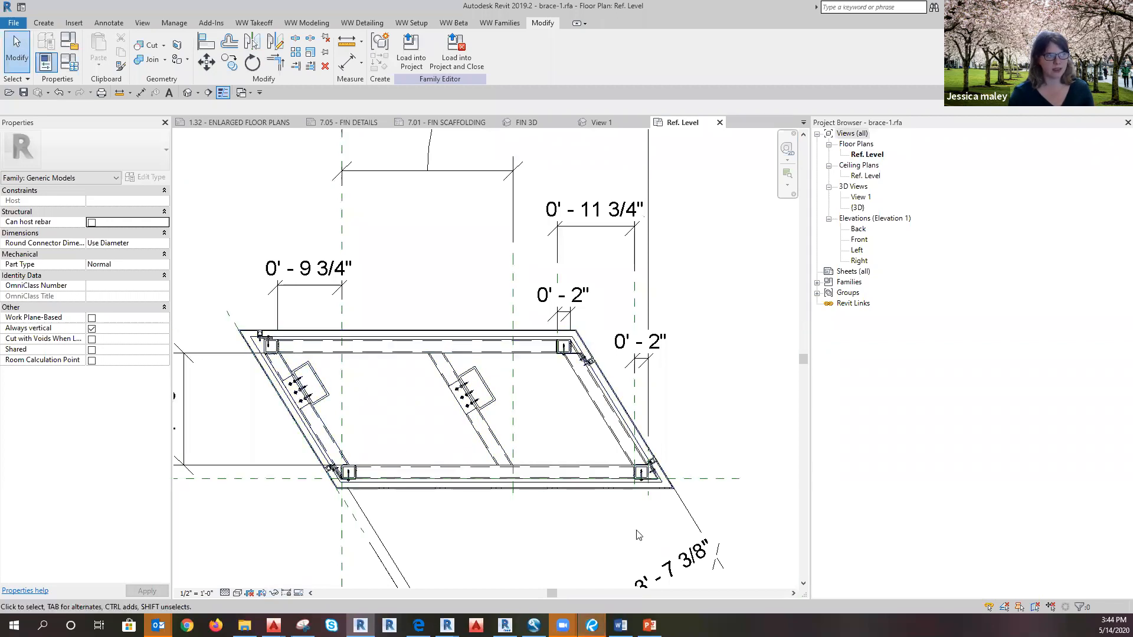
Step: Check the reference plane near the frame's right end and review brace-1's family parameters, including the DEPENDENT BRACE formula
scroll(642, 350, "down", 1)
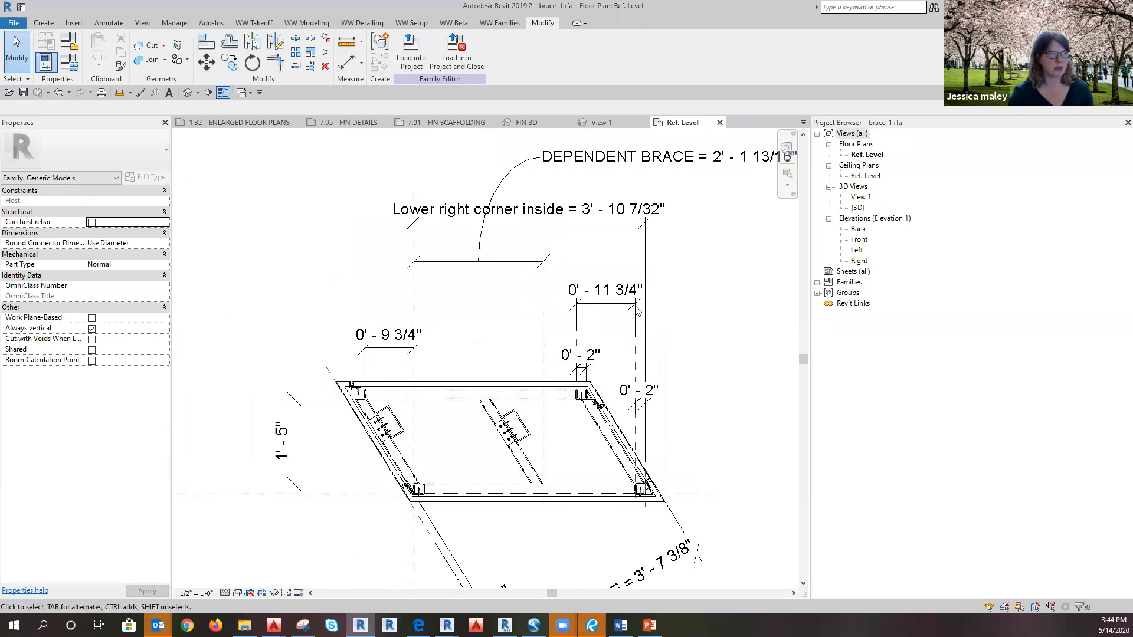
left_click(636, 371)
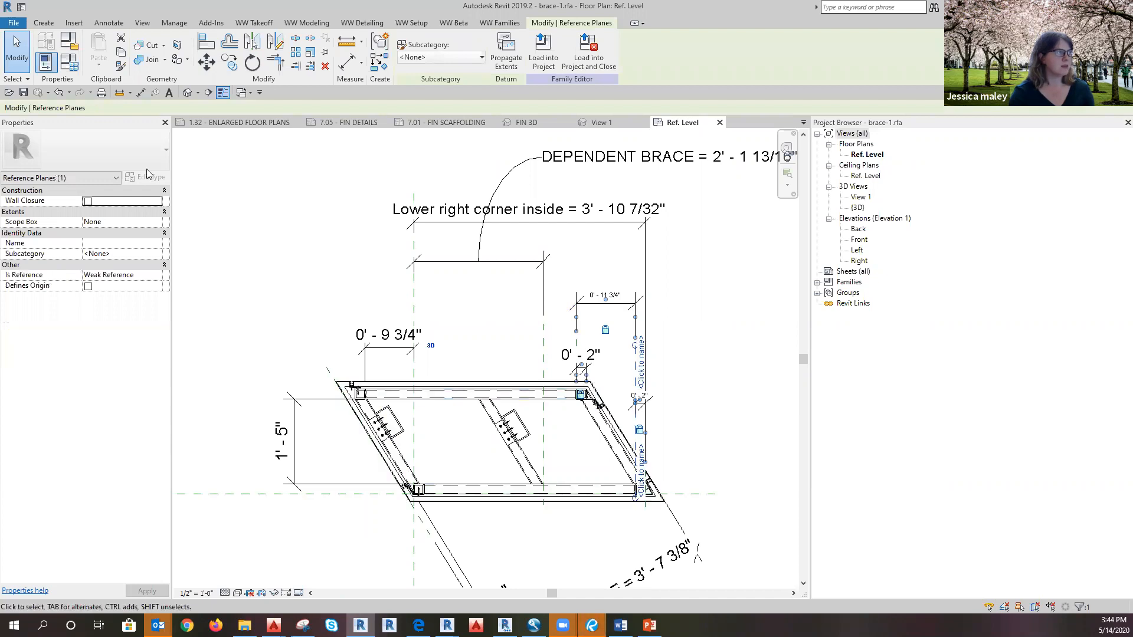
left_click(613, 316)
key("f")
key("t")
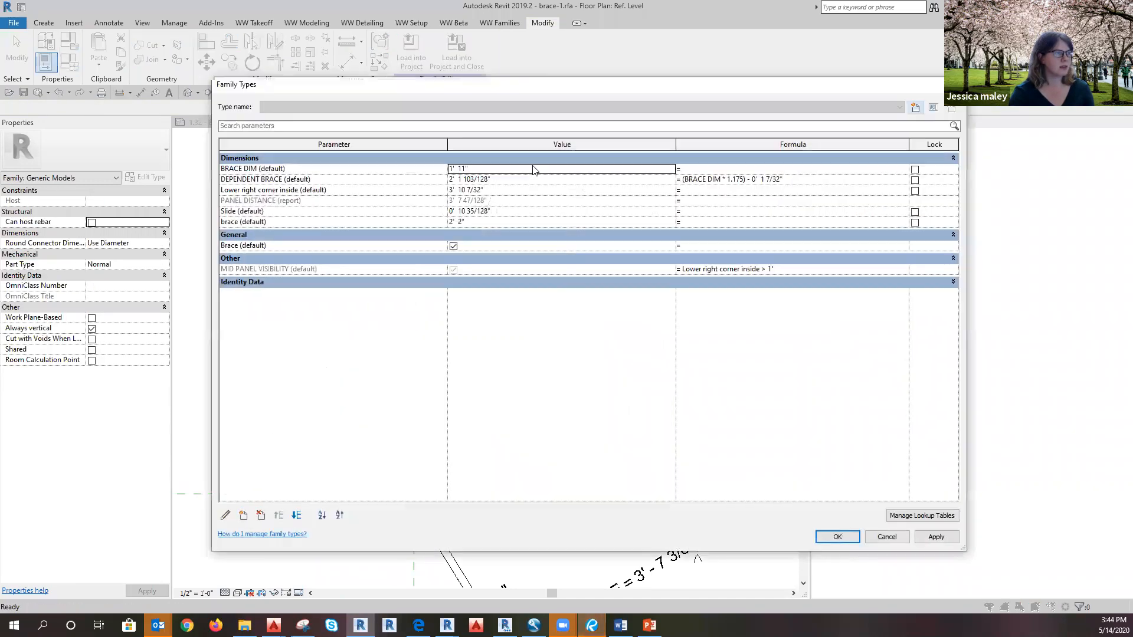
left_click(465, 183)
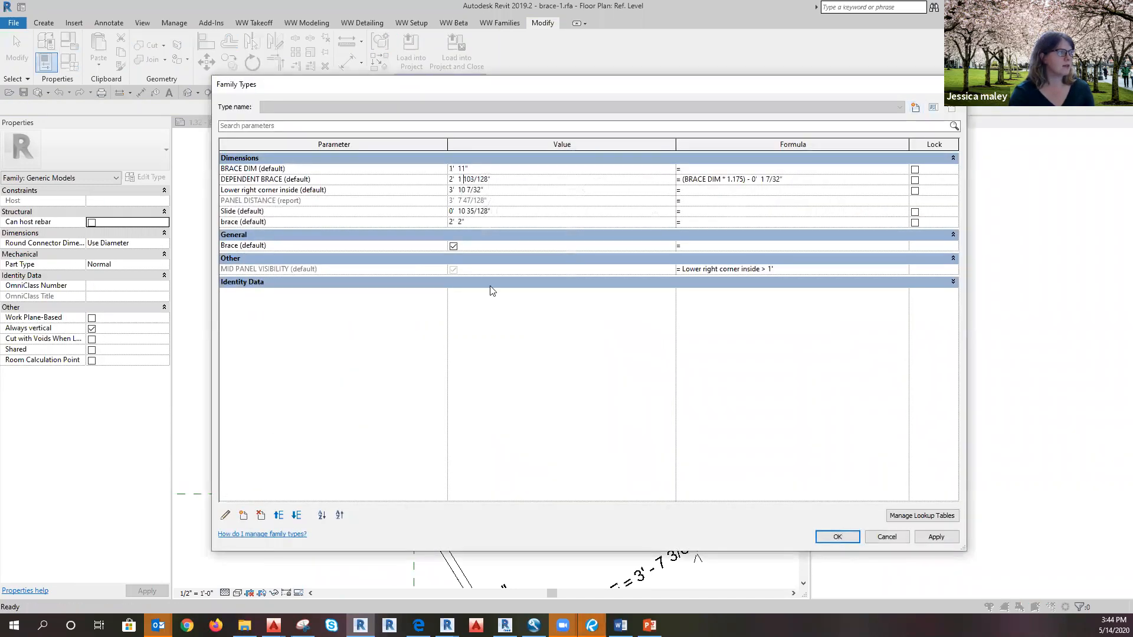
left_click(463, 222)
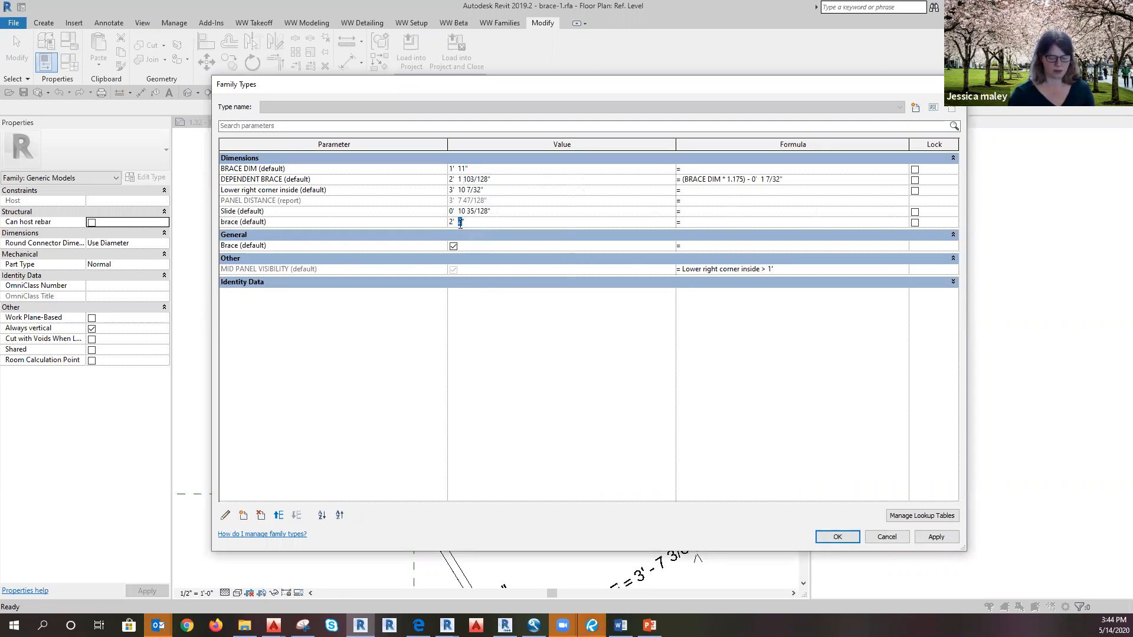
left_click(841, 533)
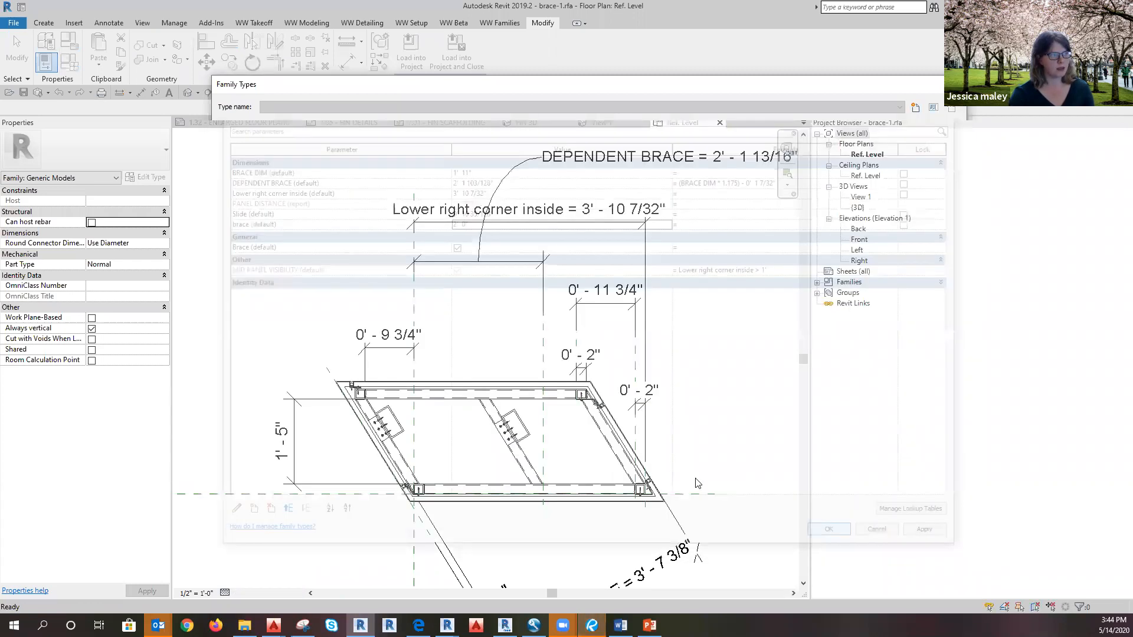
Step: Move the centre bar's reference plane left so that DEPENDENT BRACE becomes 1' - 9"
scroll(701, 505, "up", 3)
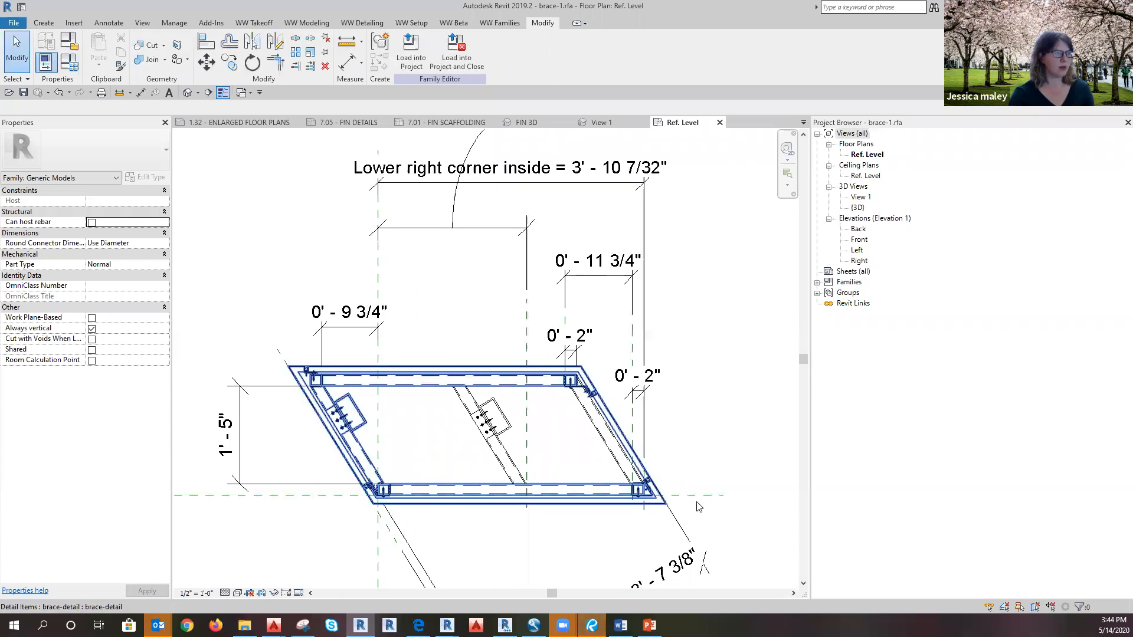
scroll(540, 468, "down", 3)
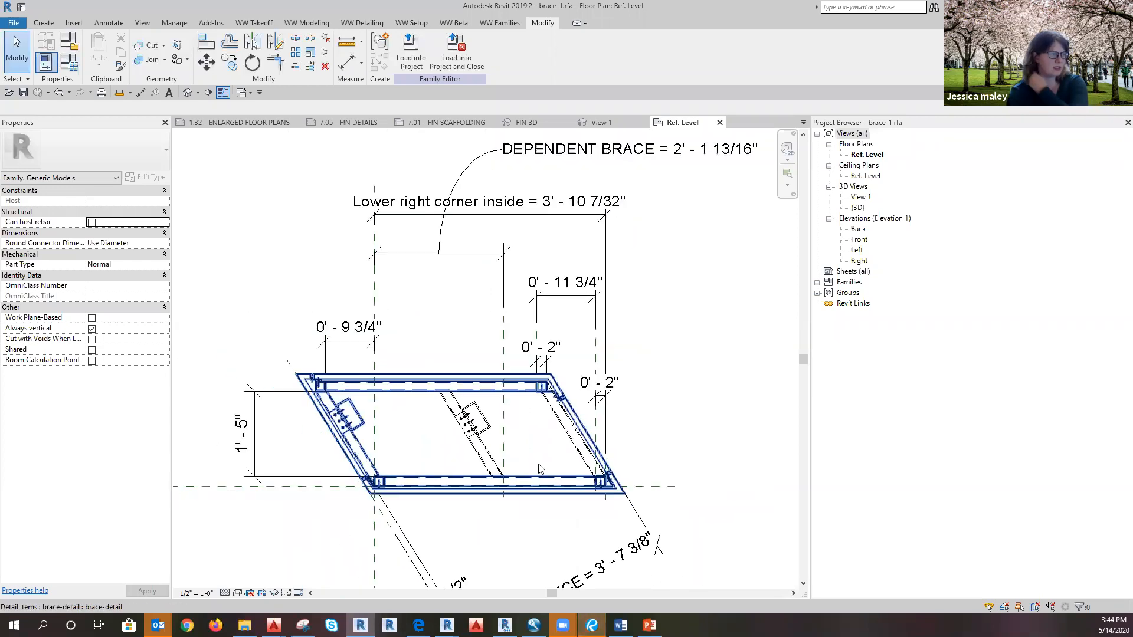
left_click(500, 349)
left_click_drag(499, 349, 474, 354)
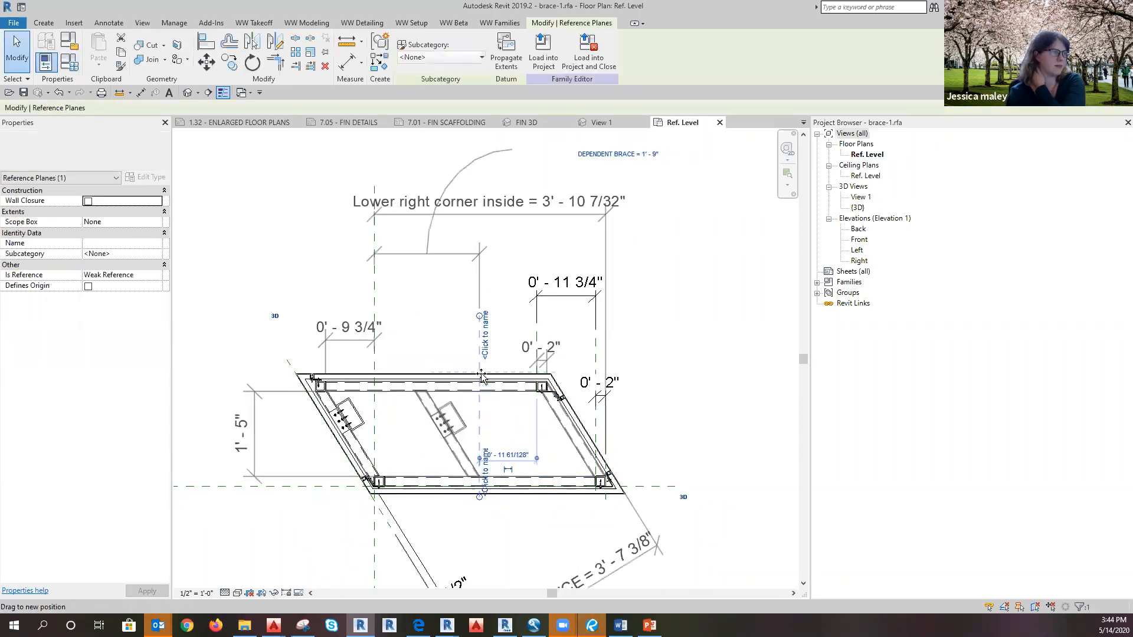
left_click(596, 423)
key("Escape")
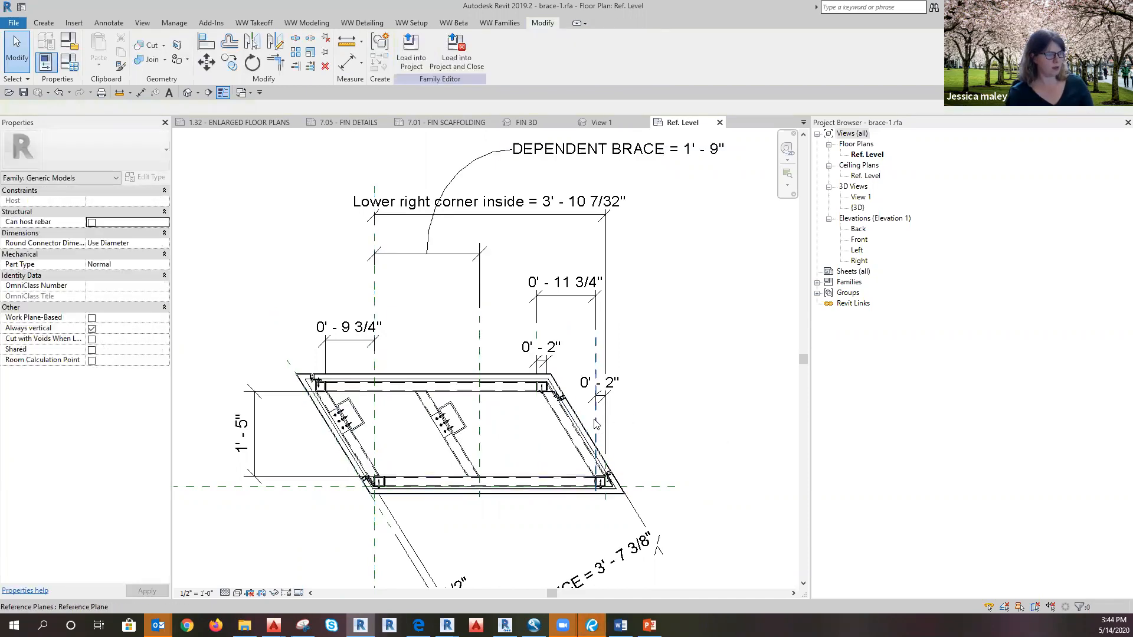
Step: Try shifting the right end bar's reference plane inward to 0' - 7 21/32" from the outer plane, and undo the move
left_click(595, 438)
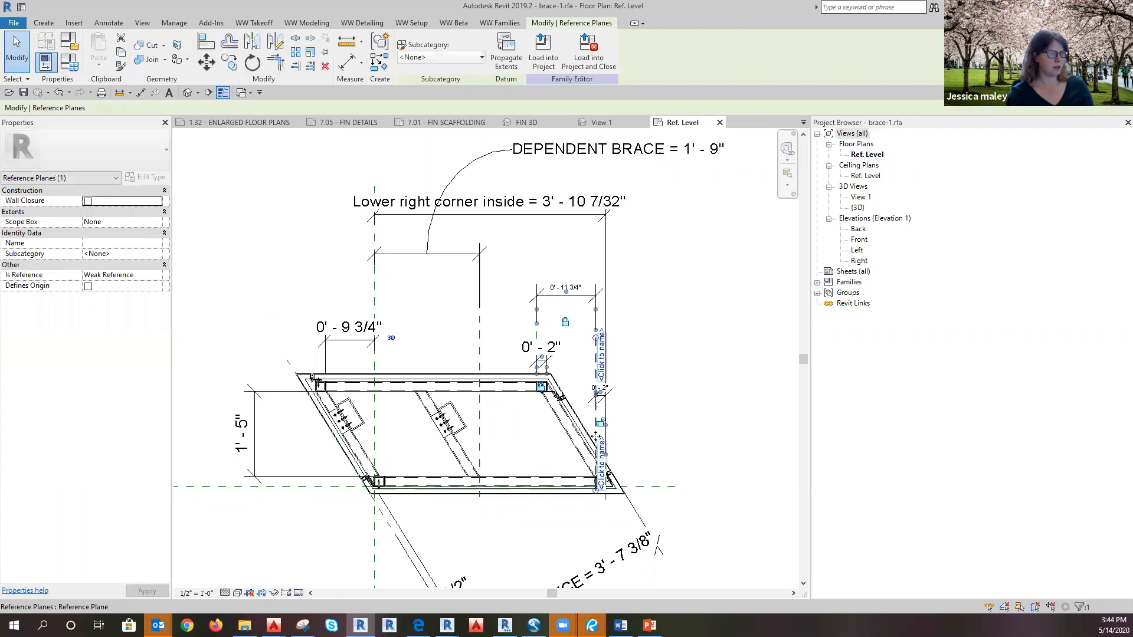
left_click_drag(572, 440, 543, 439)
left_click(707, 440)
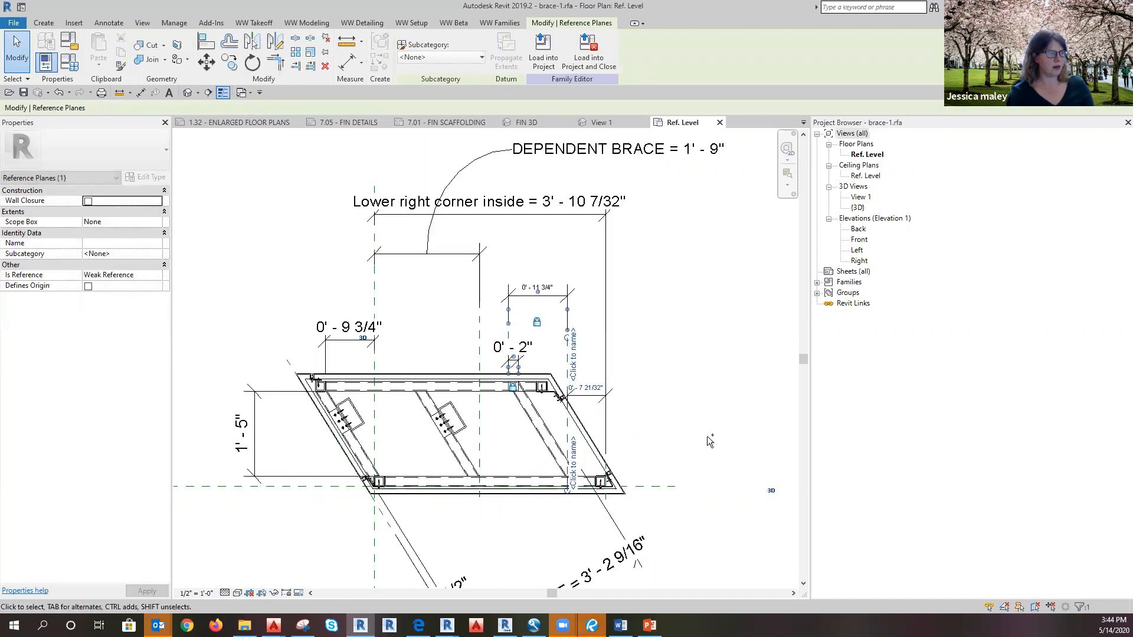
key("ctrl+z")
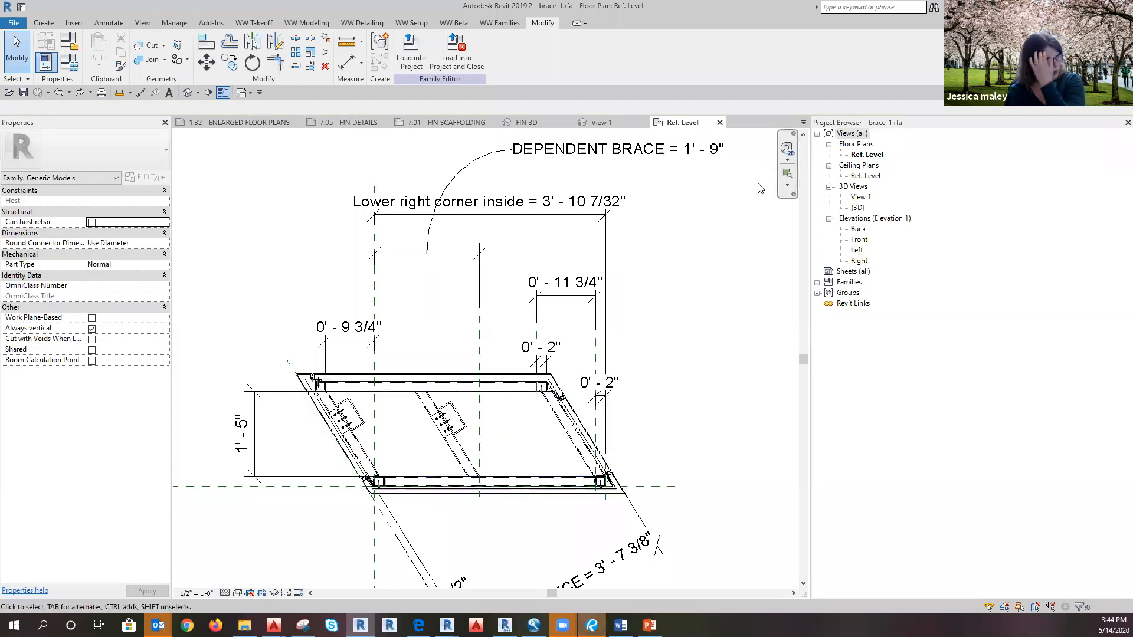
Step: Close the brace-1 family's plan and 3D views without saving changes, returning to the project's FIN 3D view
left_click(720, 123)
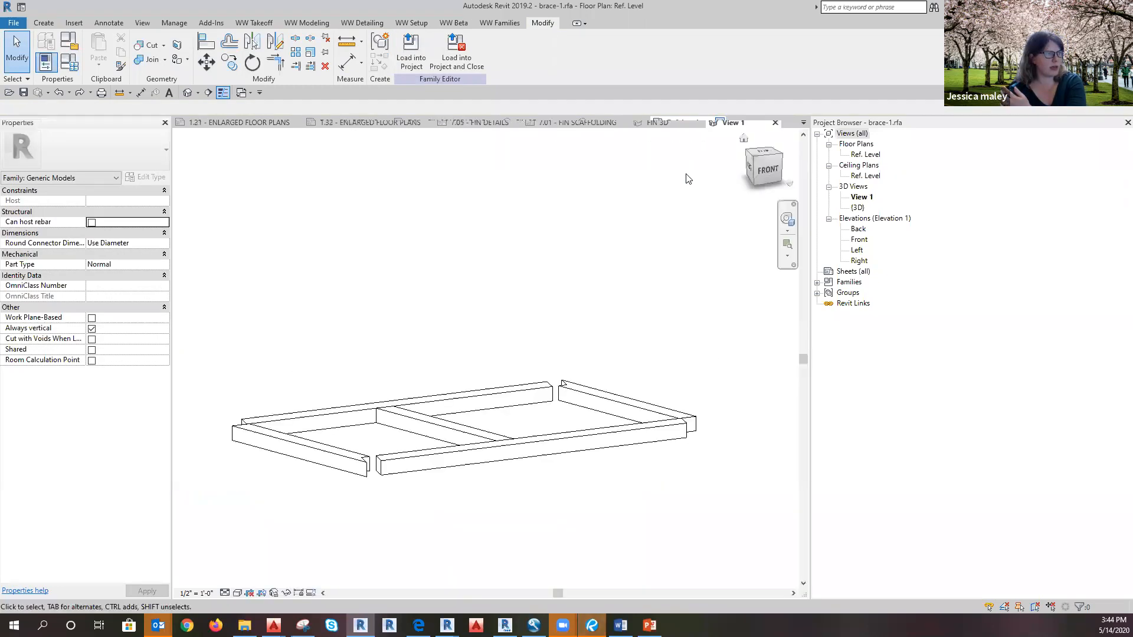
left_click(775, 122)
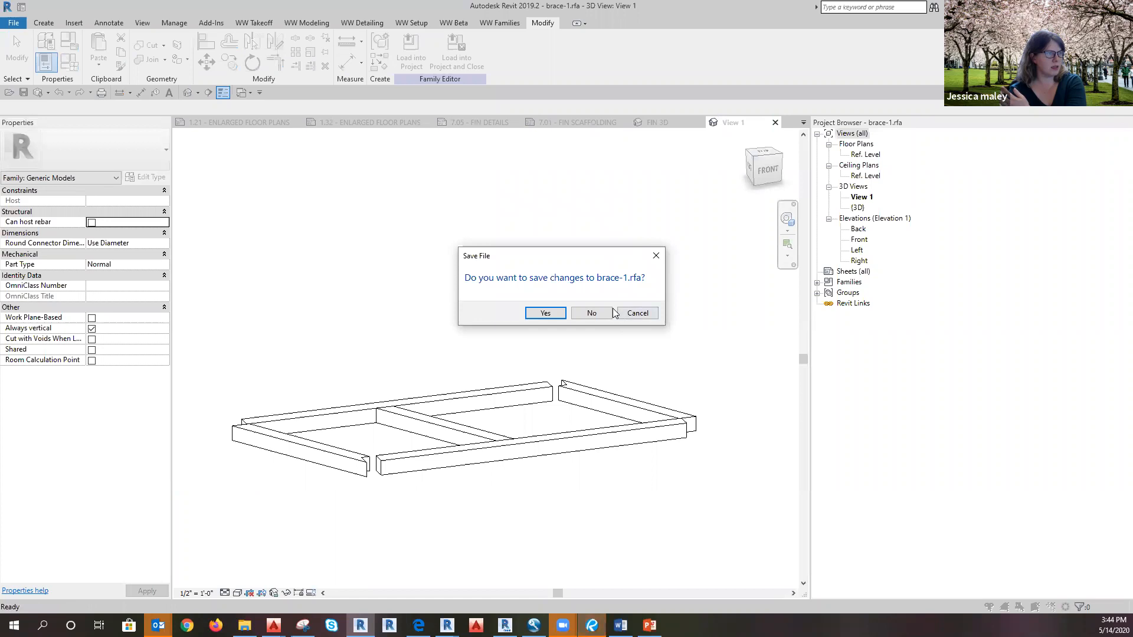
left_click(593, 314)
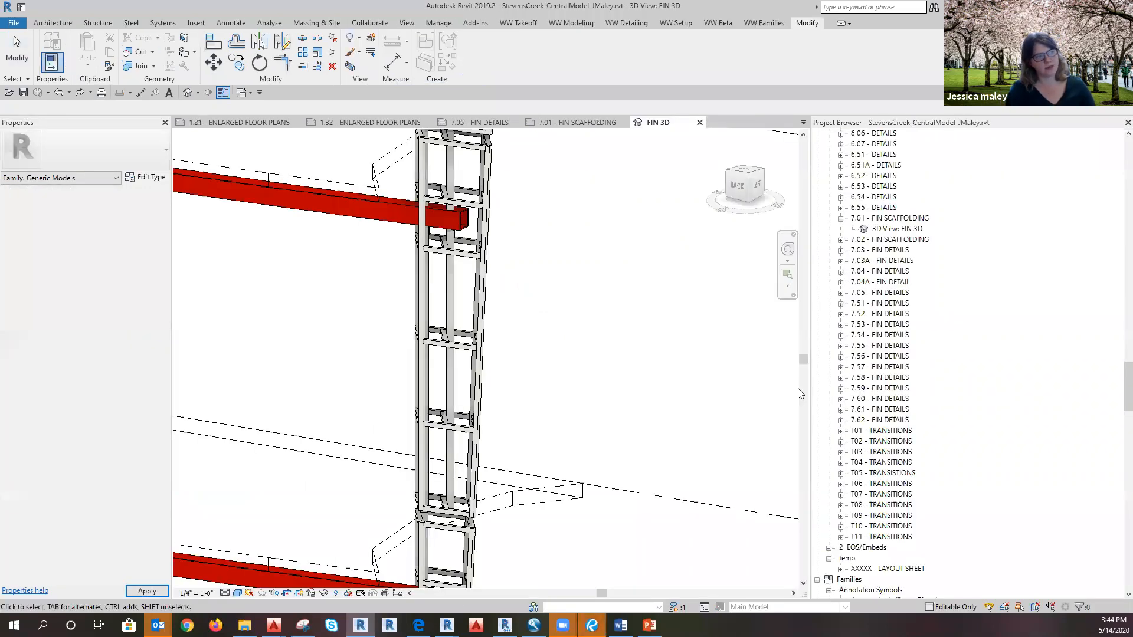
Step: Open sheet 7.52 - FIN DETAILS and examine scaffolding details 1 and 2 up close
left_click(881, 314)
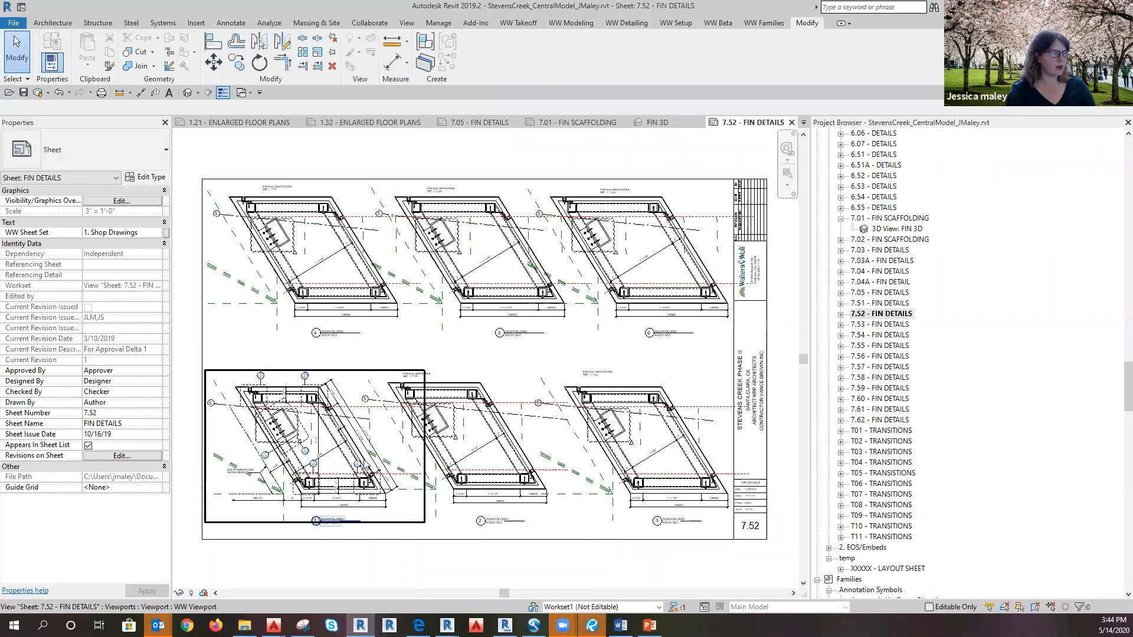
scroll(328, 476, "up", 4)
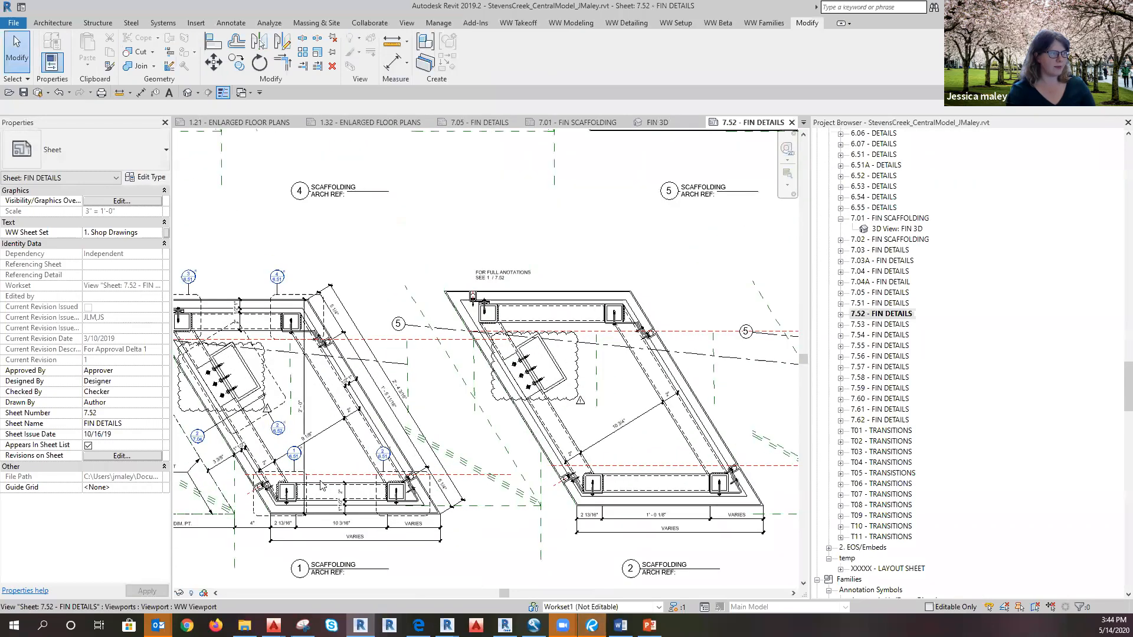
Step: Activate scaffolding detail 1 on sheet 7.52 to examine its dimensions, deactivate it and compare the remaining scaffolding details
double_click(321, 485)
scroll(350, 473, "down", 3)
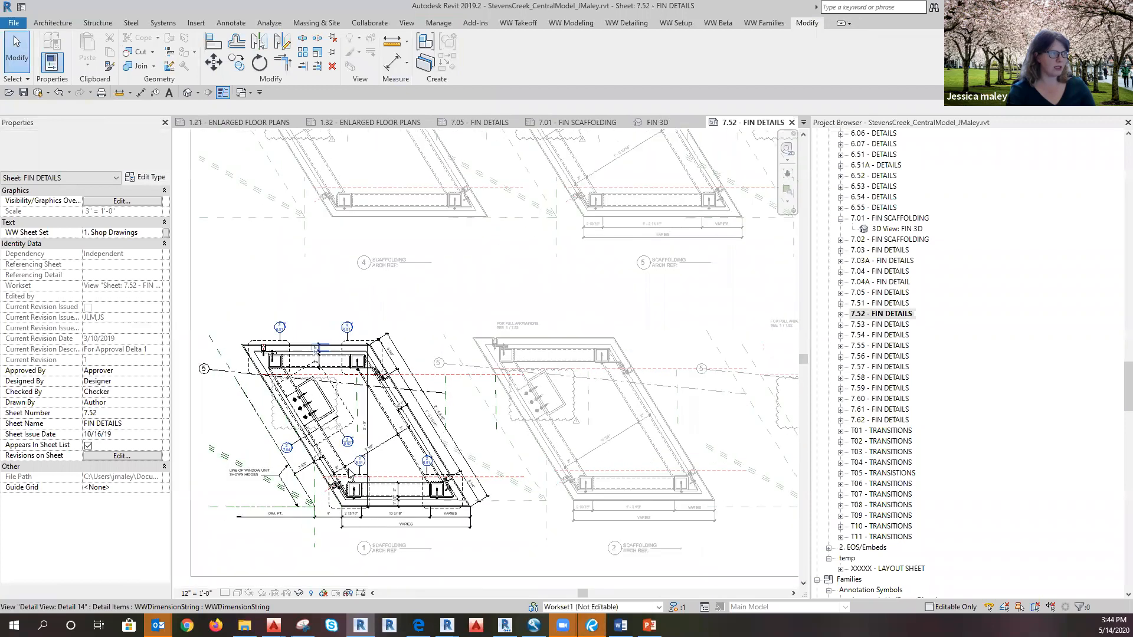
scroll(349, 474, "up", 4)
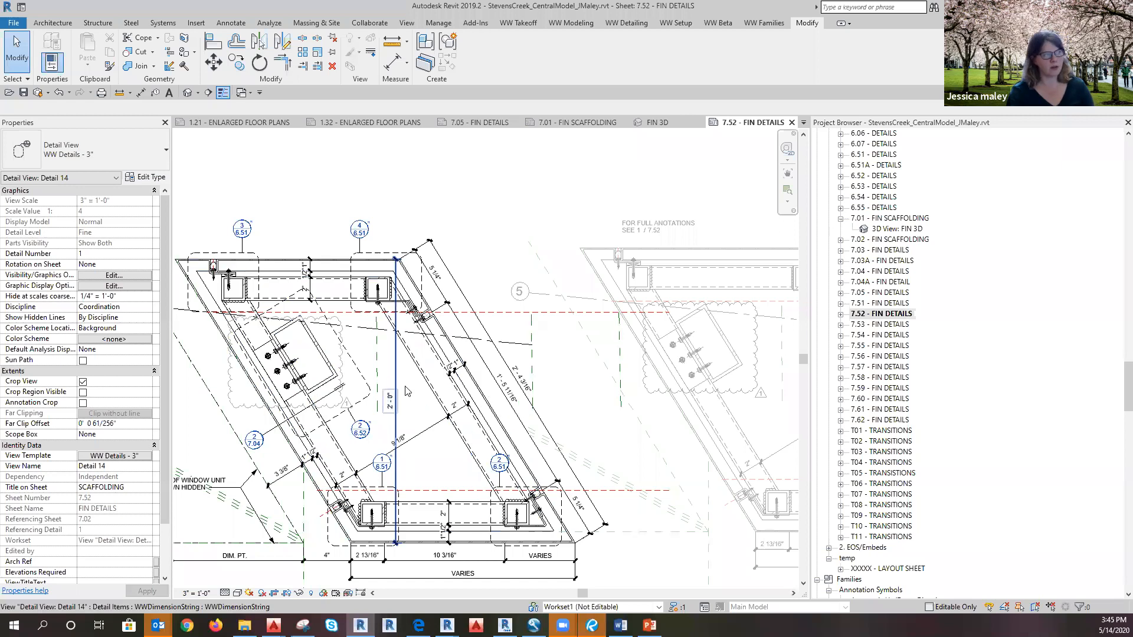
scroll(553, 578, "down", 3)
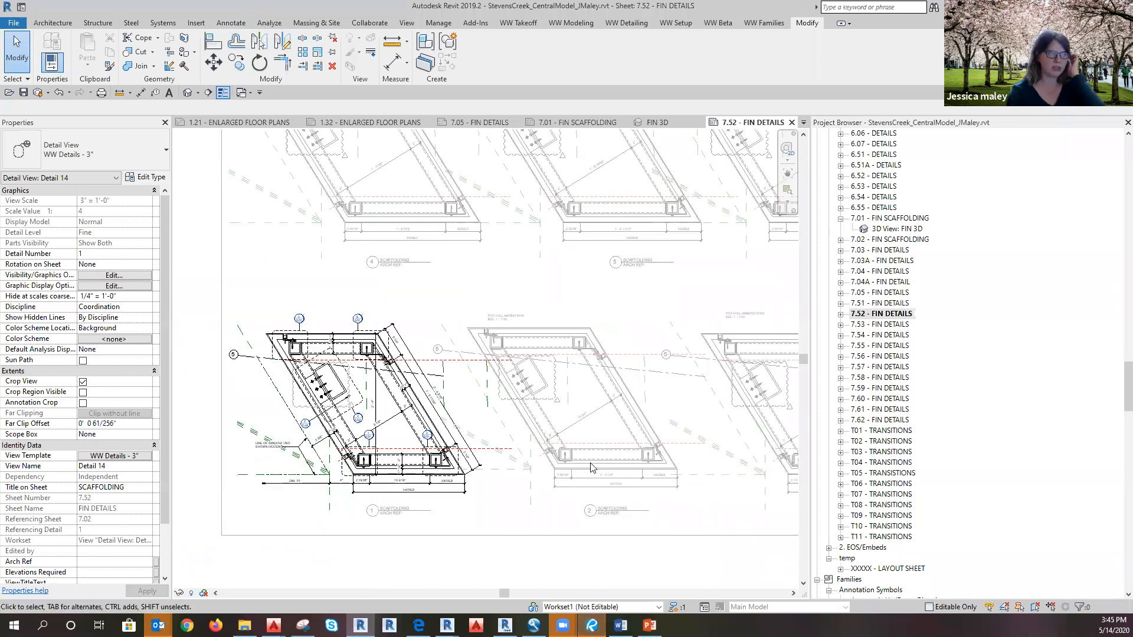
double_click(592, 466)
middle_click_drag(716, 523, 439, 562)
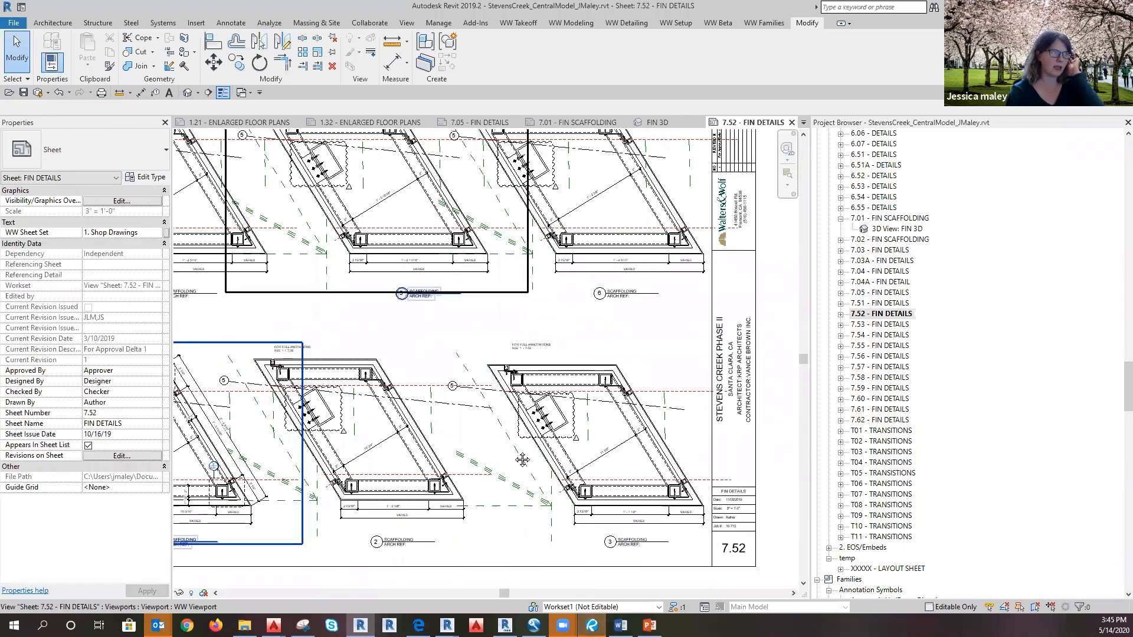
middle_click_drag(415, 294, 523, 458)
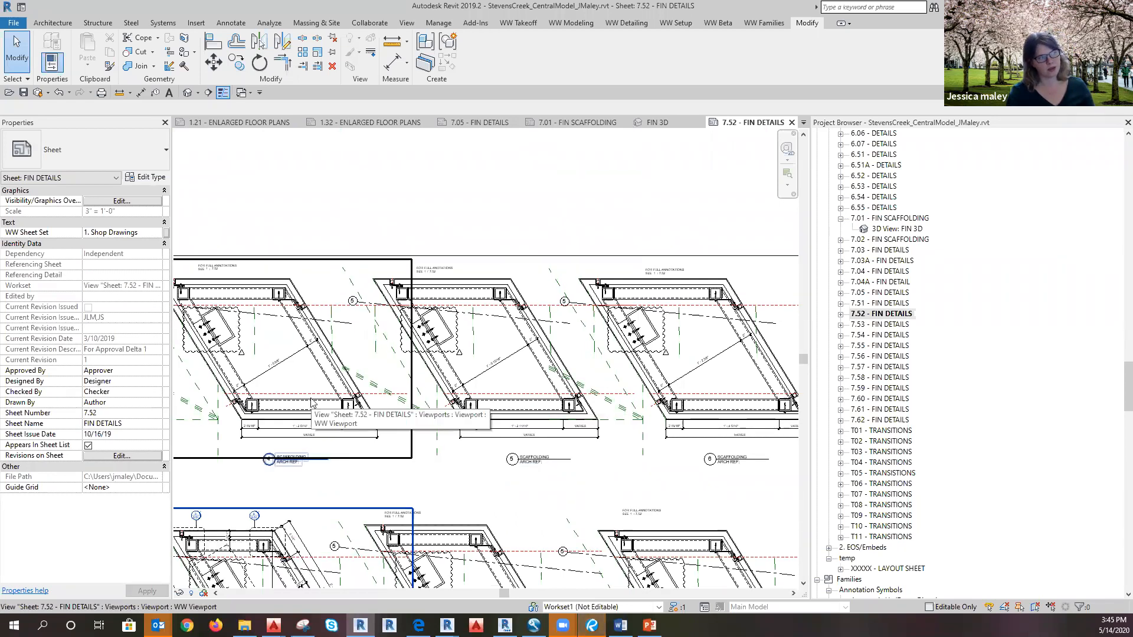
Step: Open sheet 7.53 - FIN DETAILS and examine the dimensions and callouts of scaffolding detail 5 up close
left_click(869, 326)
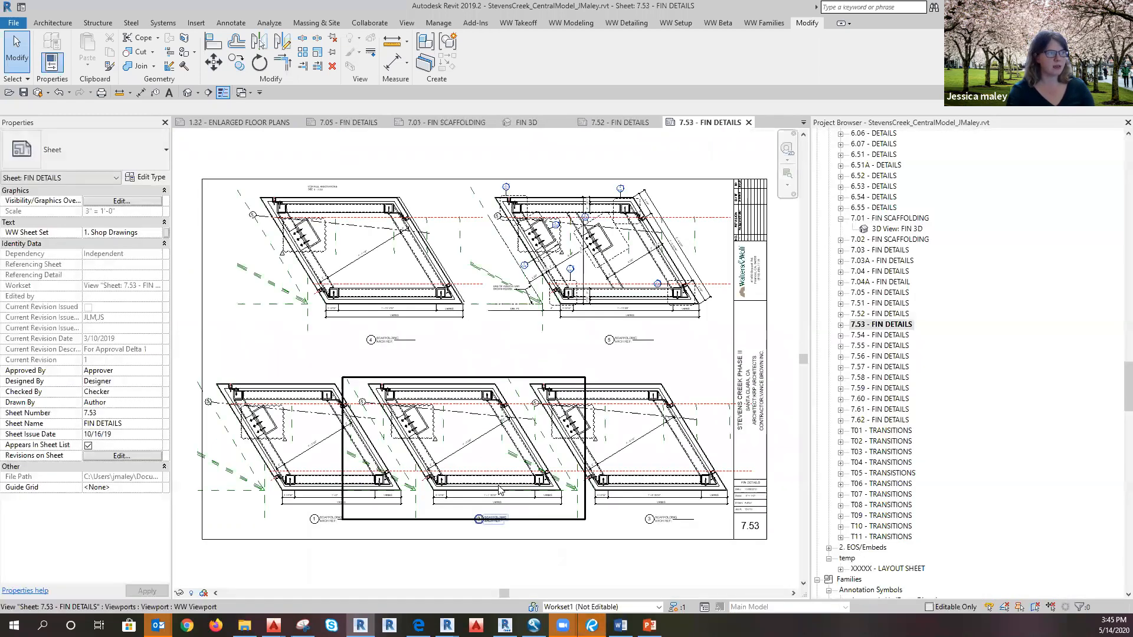
scroll(667, 219, "up", 5)
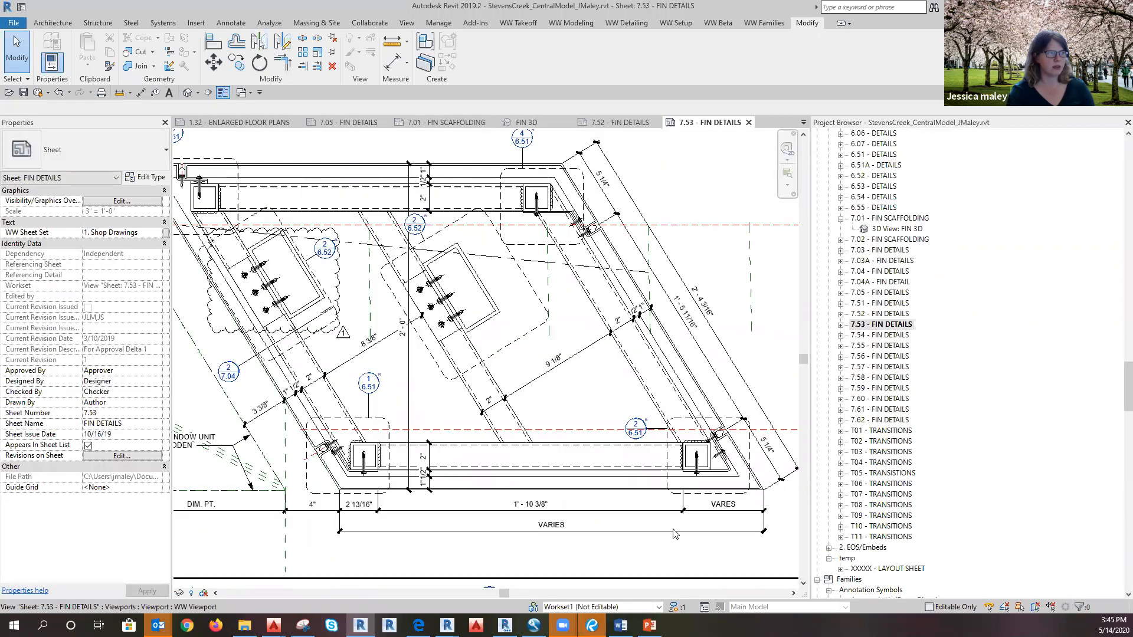
scroll(661, 493, "down", 1)
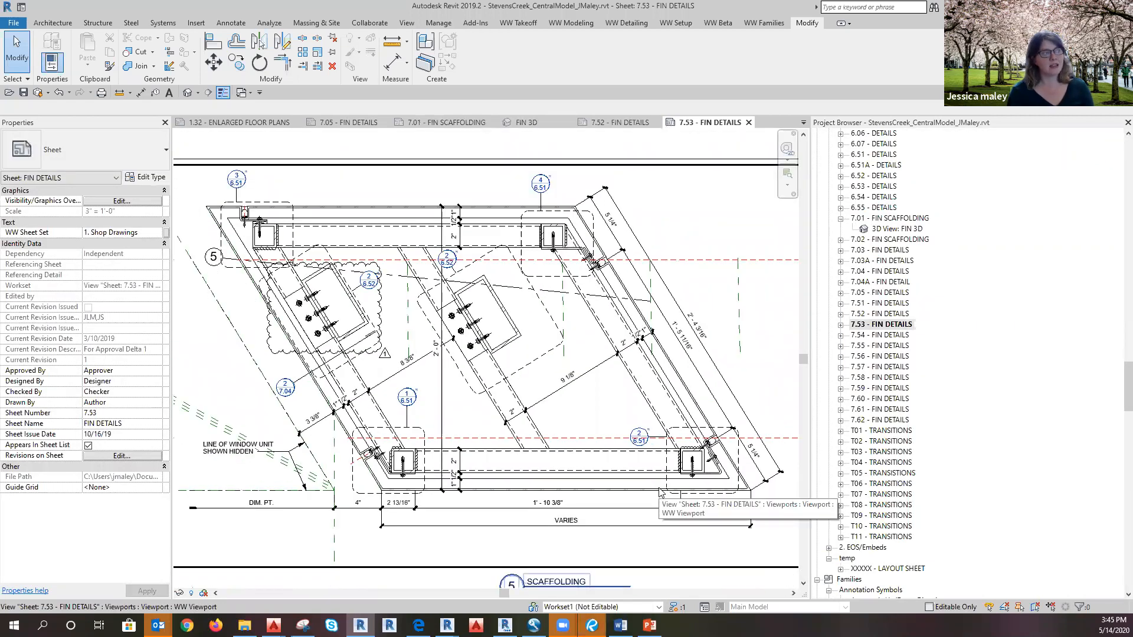
scroll(659, 492, "up", 3)
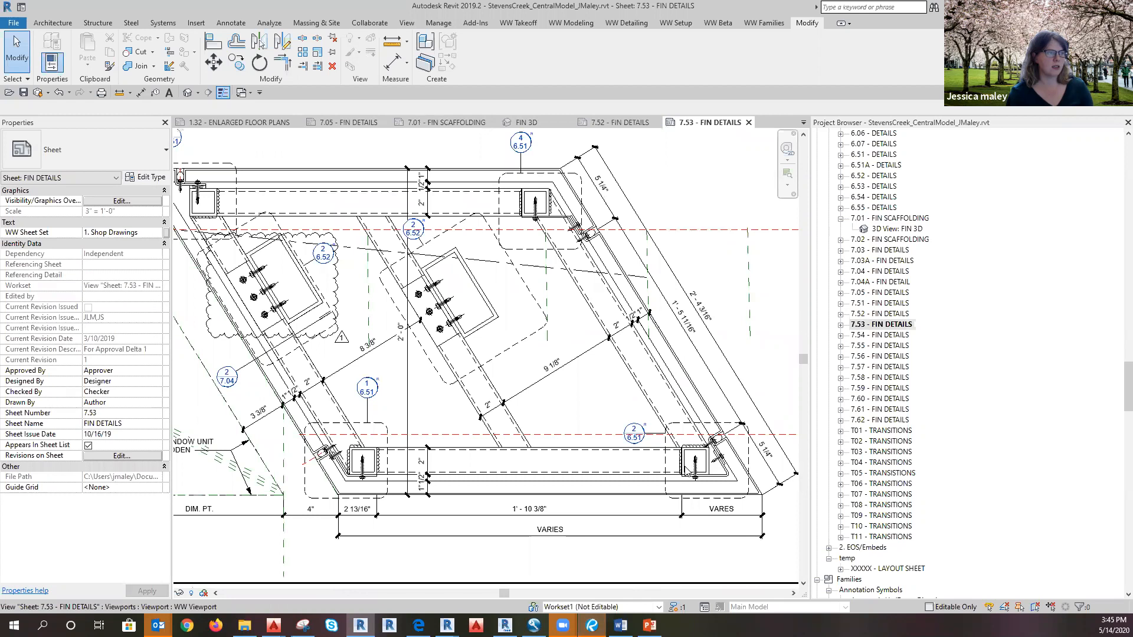
scroll(673, 509, "down", 3)
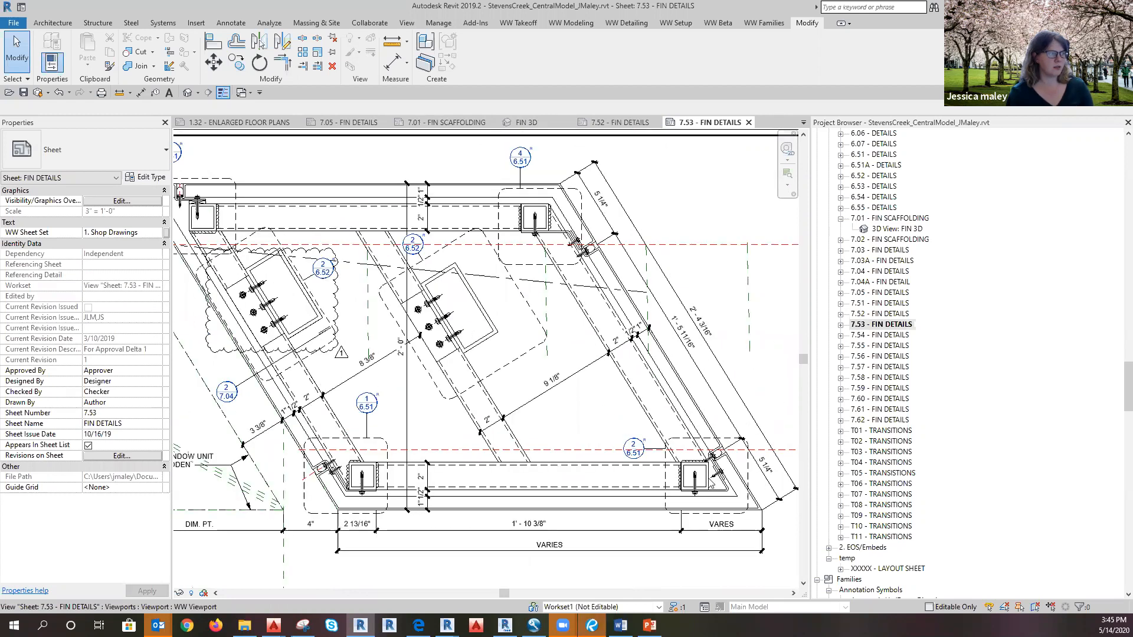
scroll(678, 484, "up", 2)
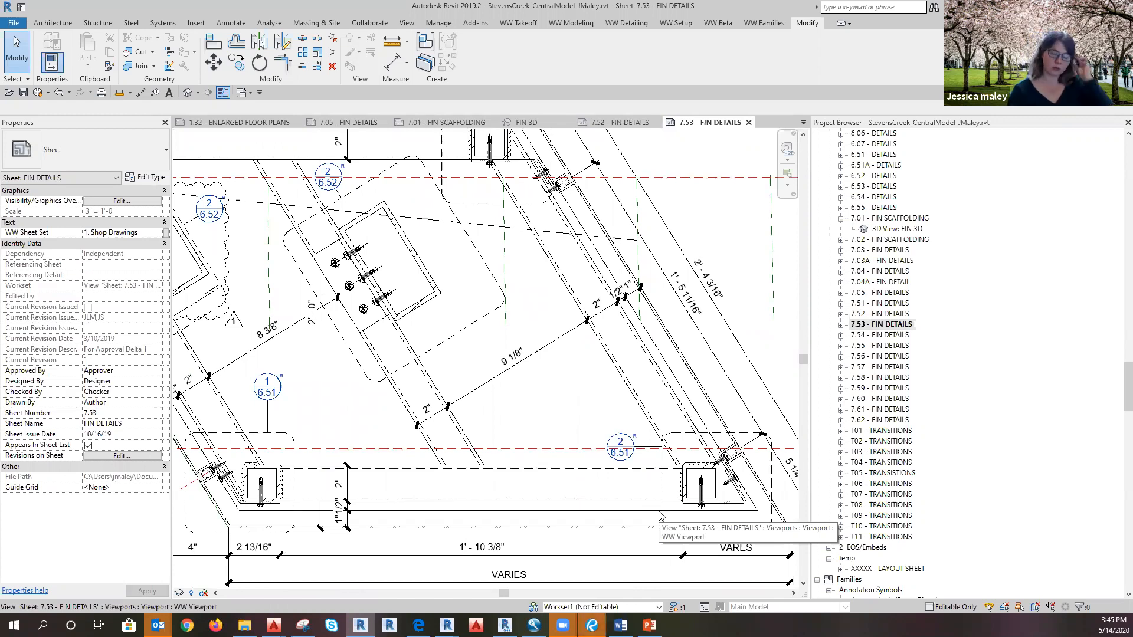
scroll(659, 512, "down", 2)
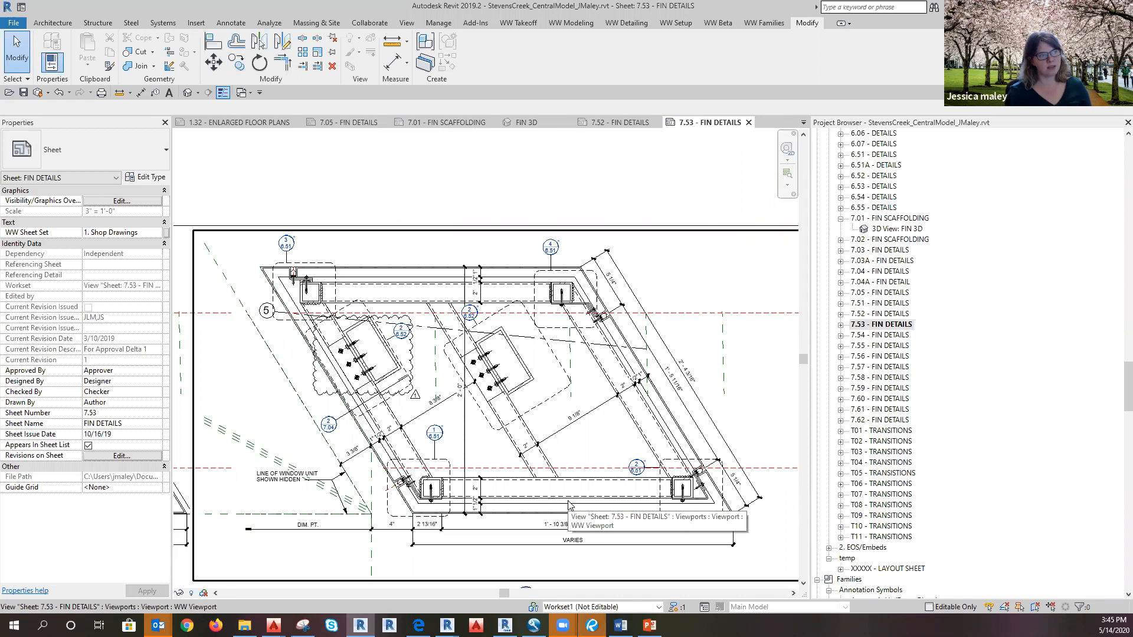
scroll(569, 504, "down", 4)
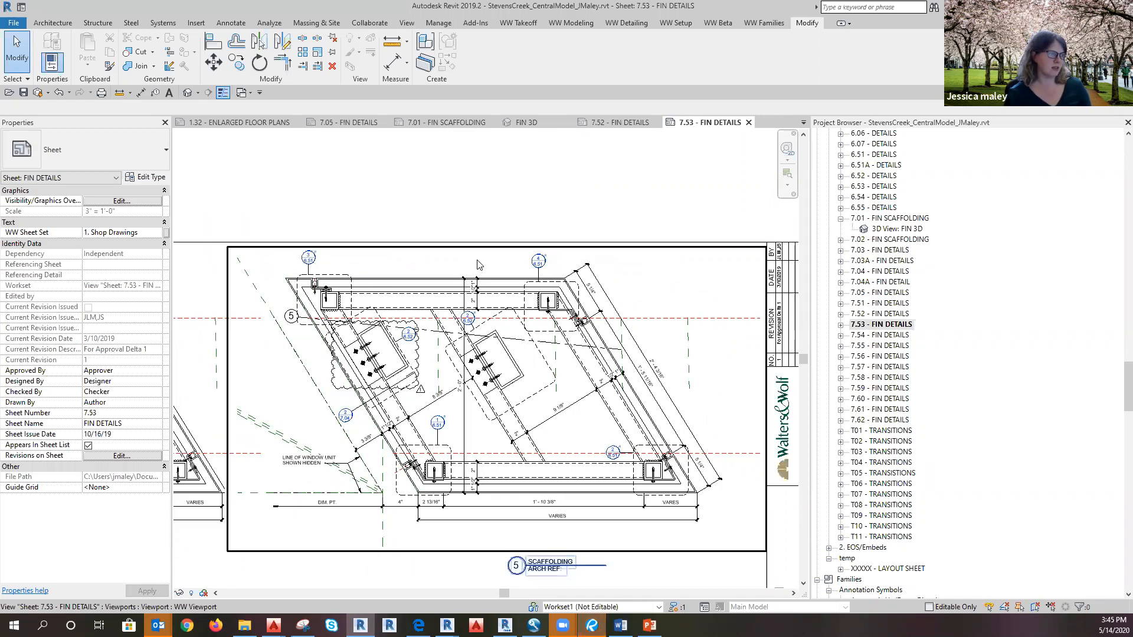
middle_click_drag(593, 560, 596, 546)
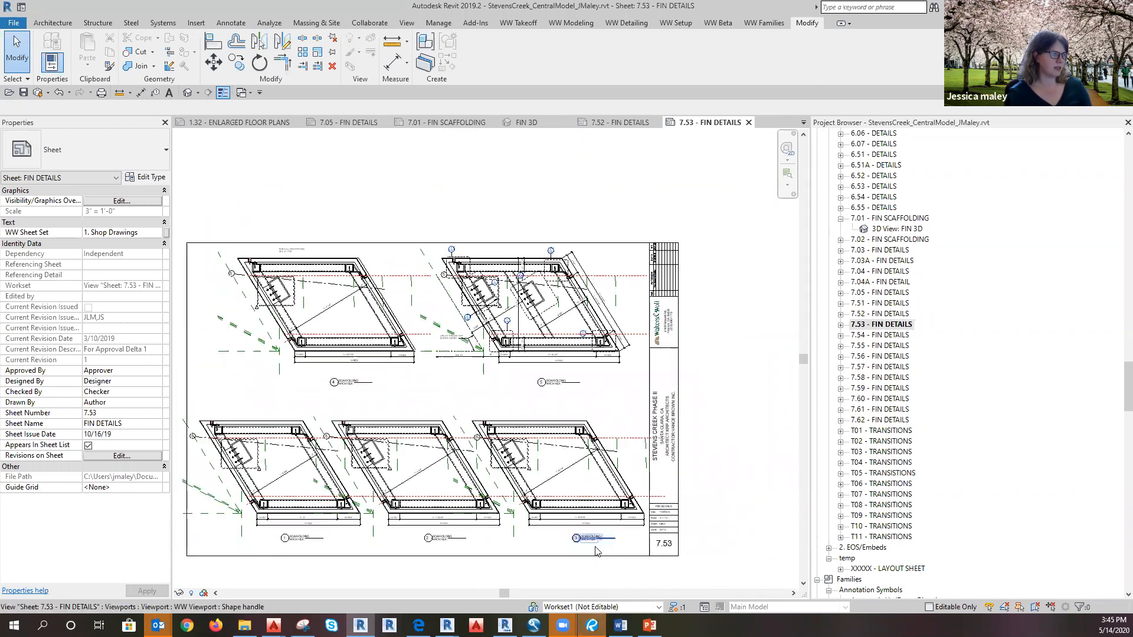
scroll(596, 545, "up", 1)
Step: Open sheet 7.54 - FIN DETAILS, inspect Detail 50 through detail 1's corner callout, and return to the full sheet
left_click(878, 336)
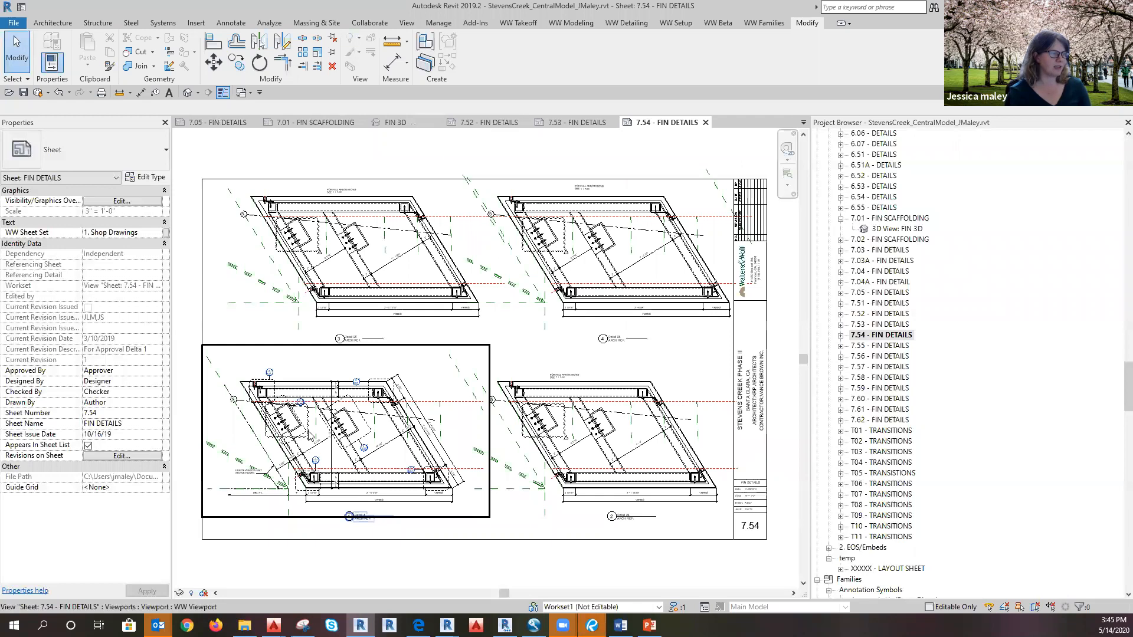
left_click(314, 460)
double_click(318, 462)
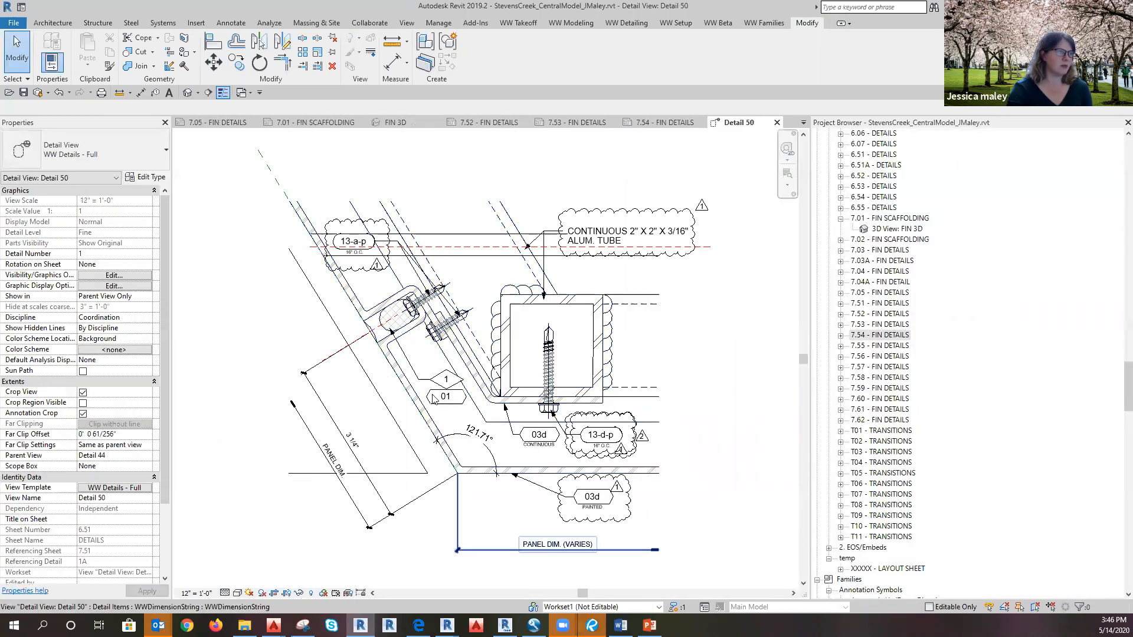
left_click(776, 122)
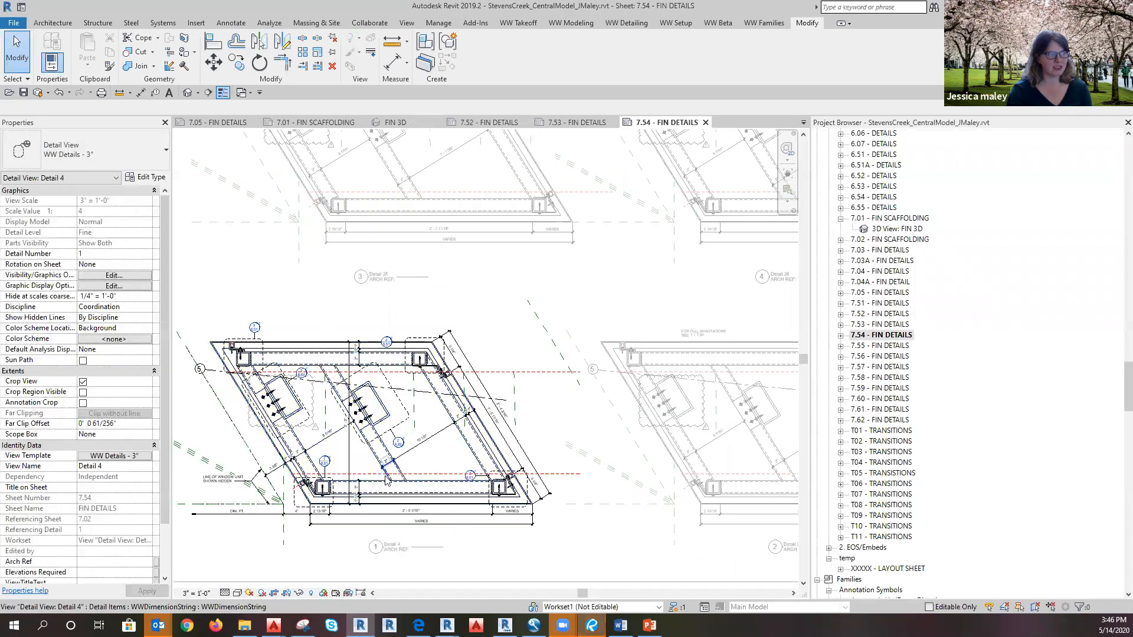
scroll(531, 549, "down", 4)
left_click(611, 534)
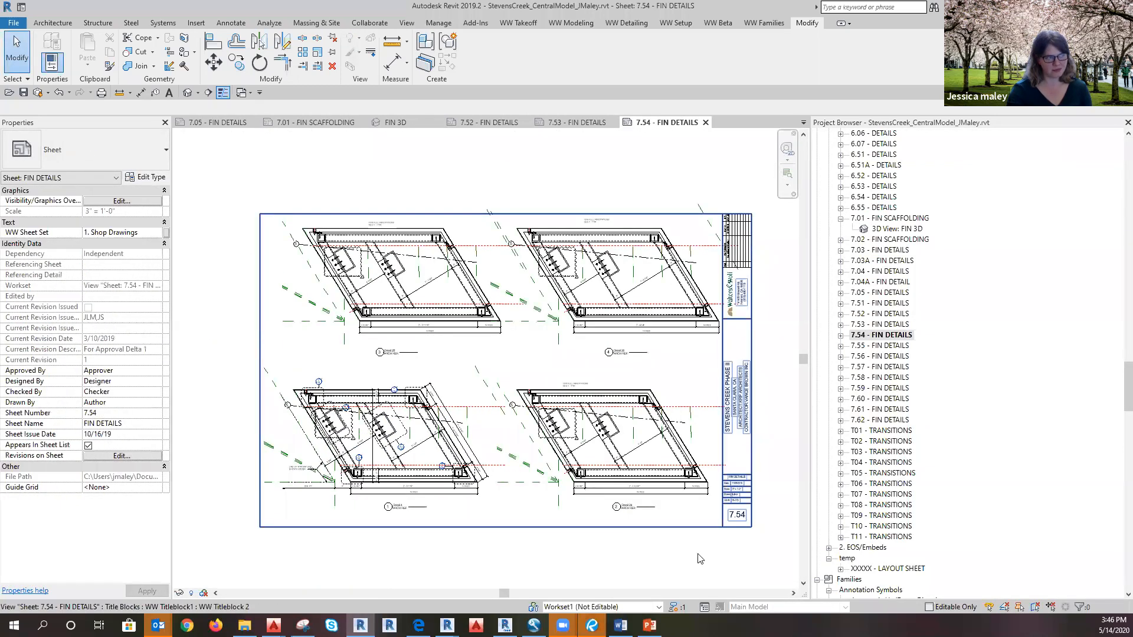
scroll(695, 554, "up", 2)
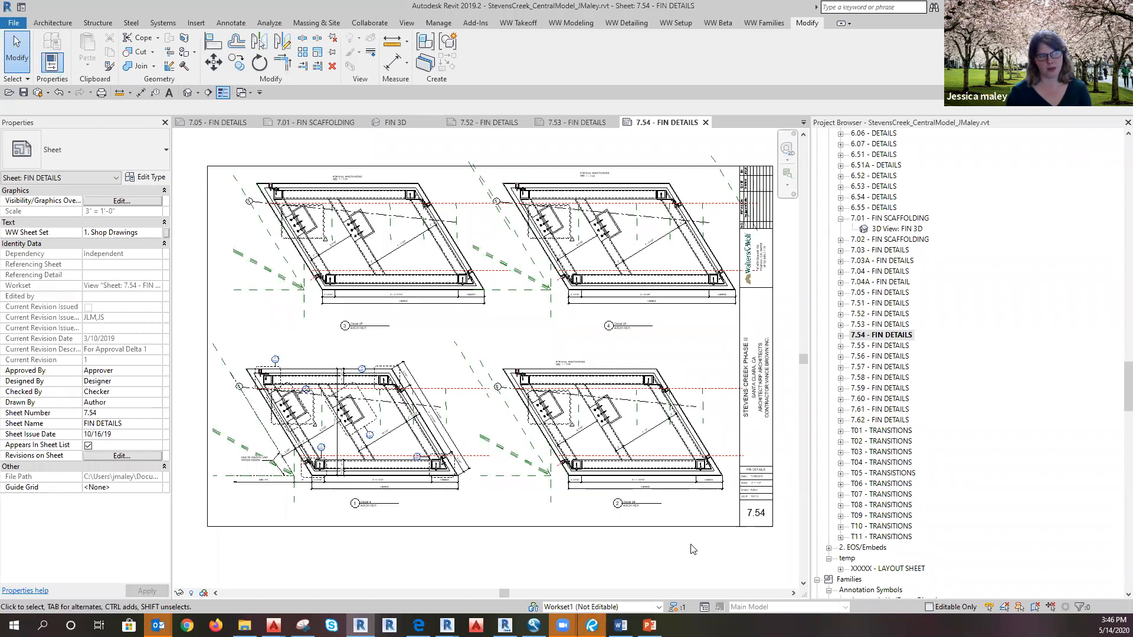
Step: Activate detail 2 on sheet 7.54 and shorten its brace-1 instance by moving the right edge inward to a lower right corner distance of 1' 10 77/128"
double_click(617, 438)
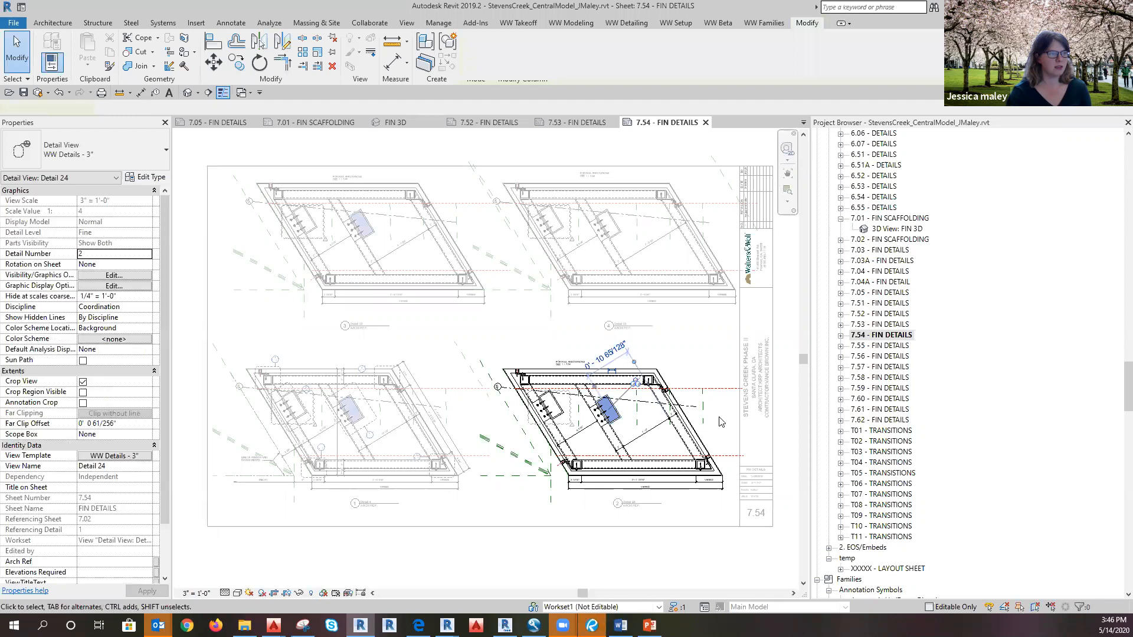
scroll(696, 418, "up", 2)
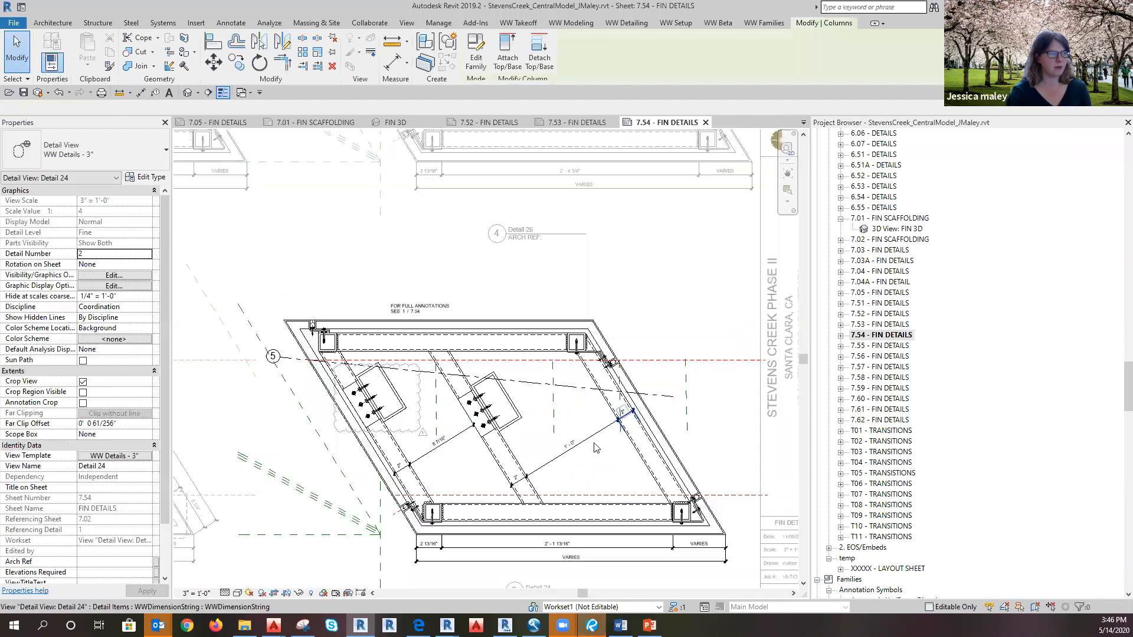
left_click(494, 459)
left_click_drag(690, 427, 664, 308)
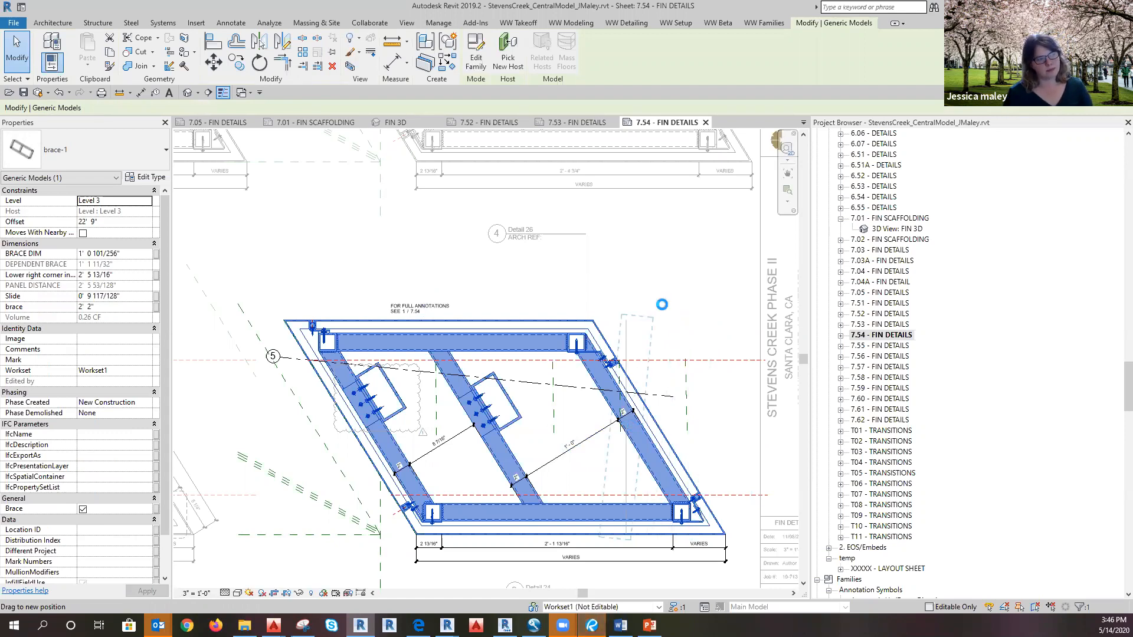
left_click(665, 310)
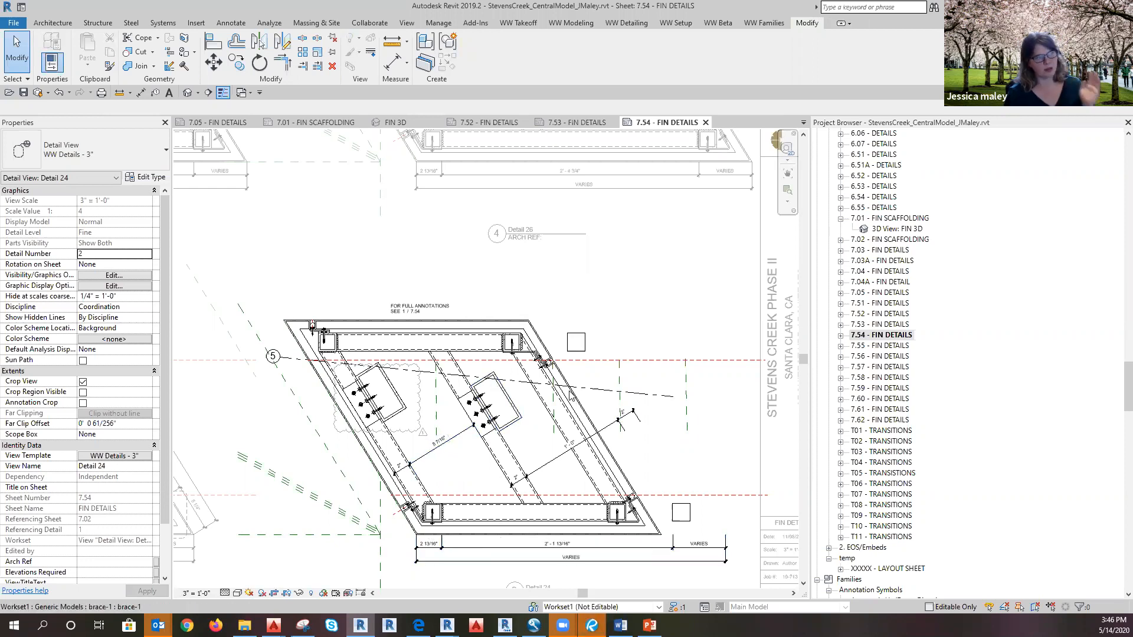
Step: Check the shortened brace-1 instance's dimension parameters, then deactivate the detail view to return to the whole sheet
left_click(530, 326)
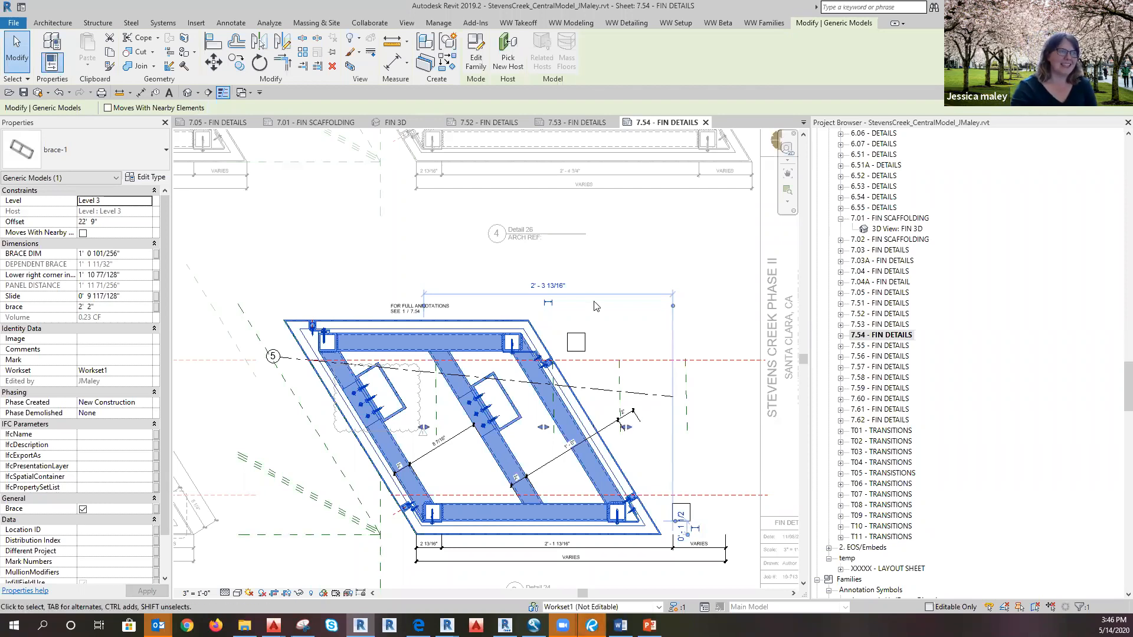
left_click(649, 405)
scroll(656, 416, "down", 5)
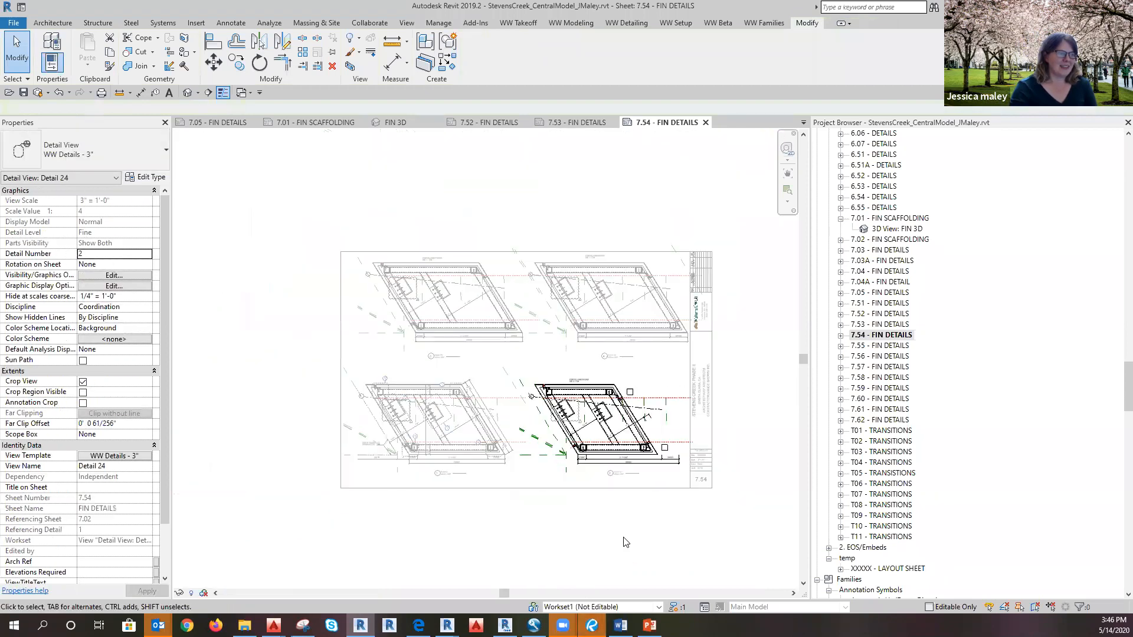
double_click(599, 532)
scroll(654, 434, "up", 2)
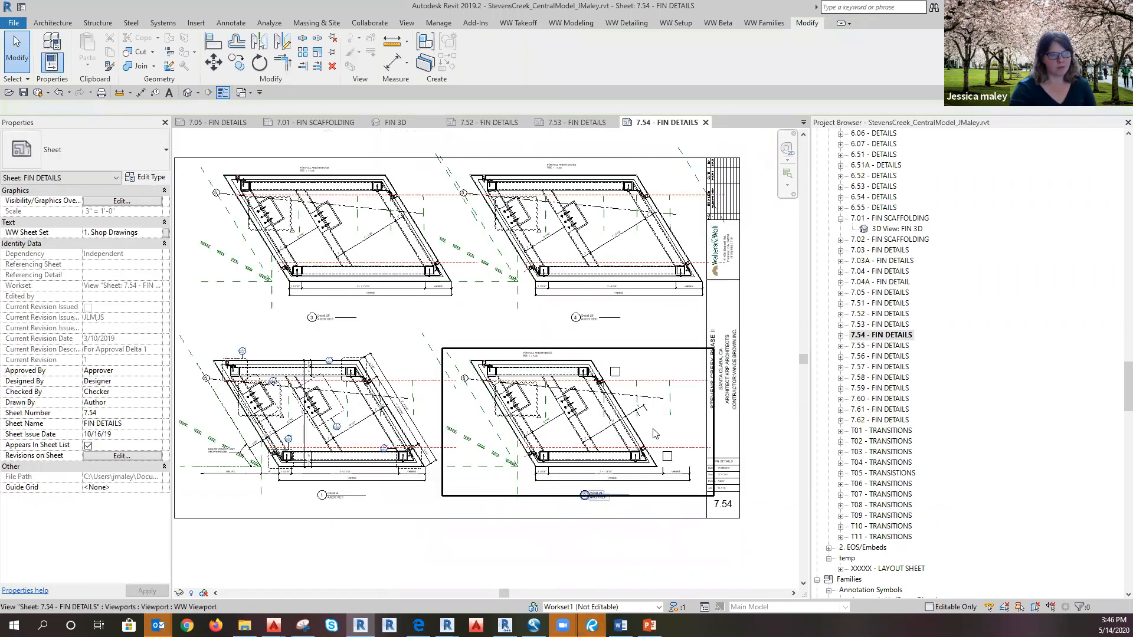
Step: Switch to the PowerPoint presentation and show slide 8 about the parametric mullion family example
mouse_move(649, 626)
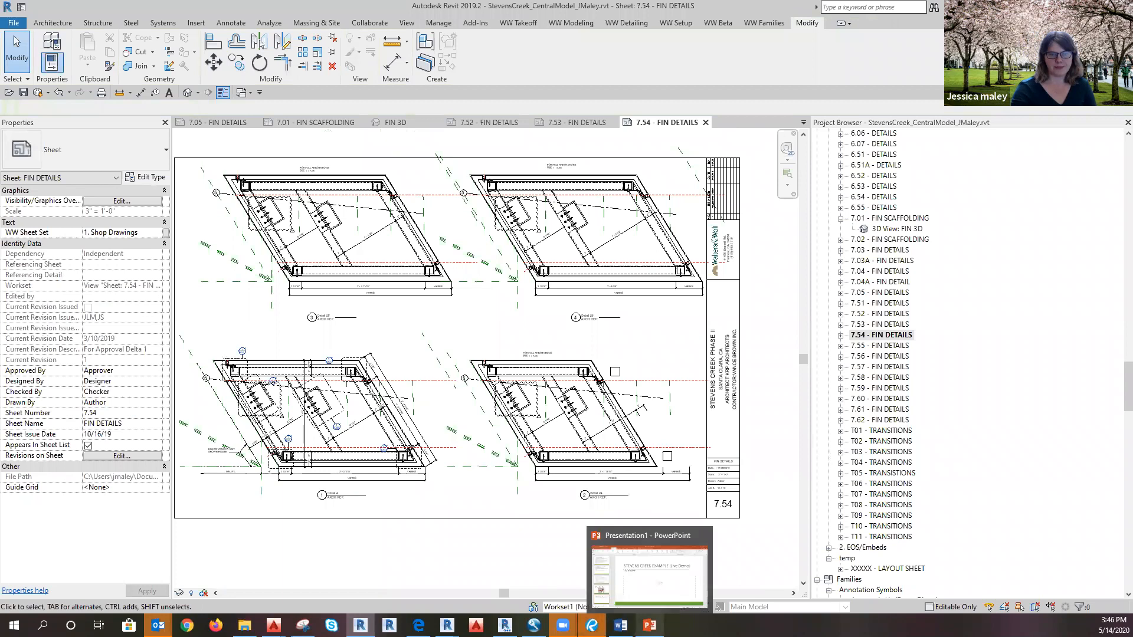
left_click(646, 594)
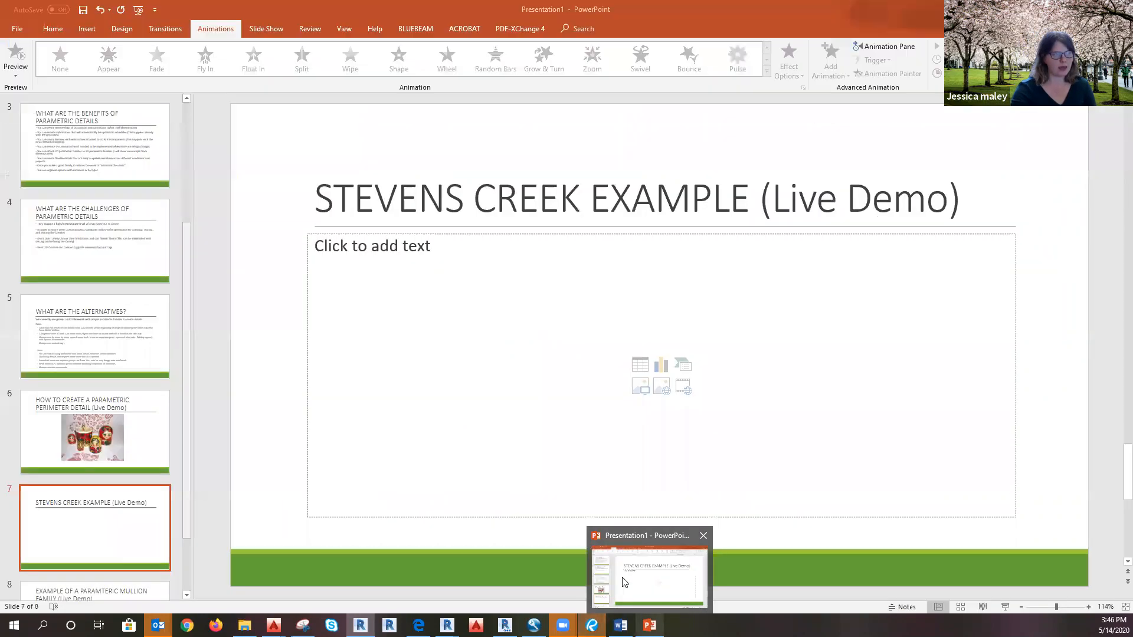
scroll(95, 531, "down", 2)
left_click(76, 529)
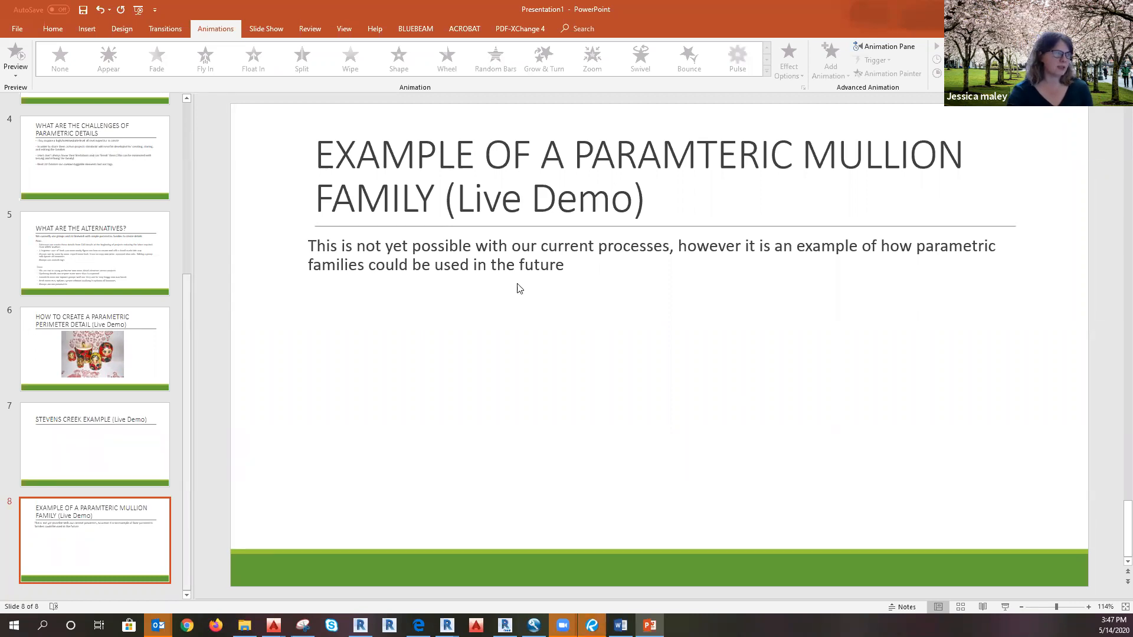
Step: Switch to the Revit 2017 session and bring up Project1's Drafting 1 view
key("alt+Tab")
left_click(246, 96)
left_click(424, 475)
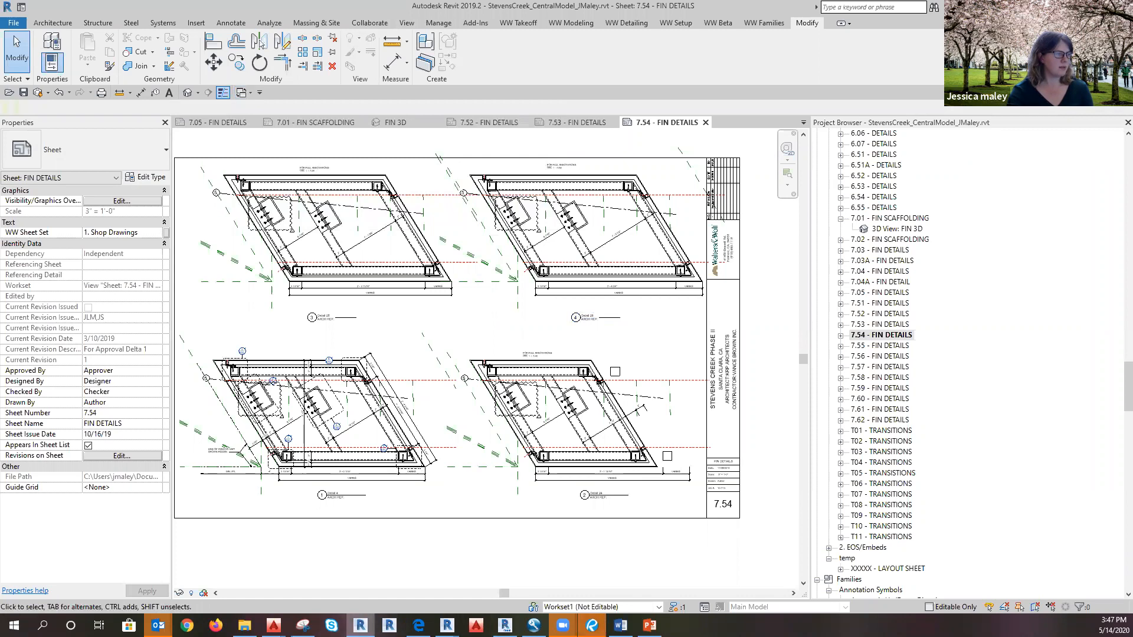
left_click(447, 625)
left_click(258, 91)
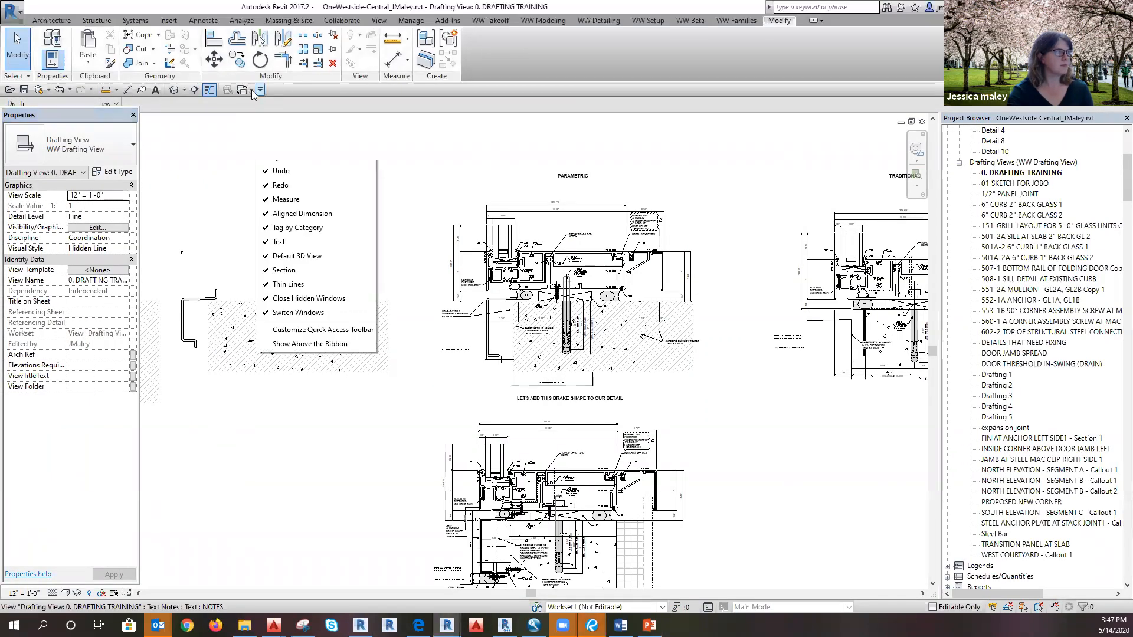
left_click(243, 90)
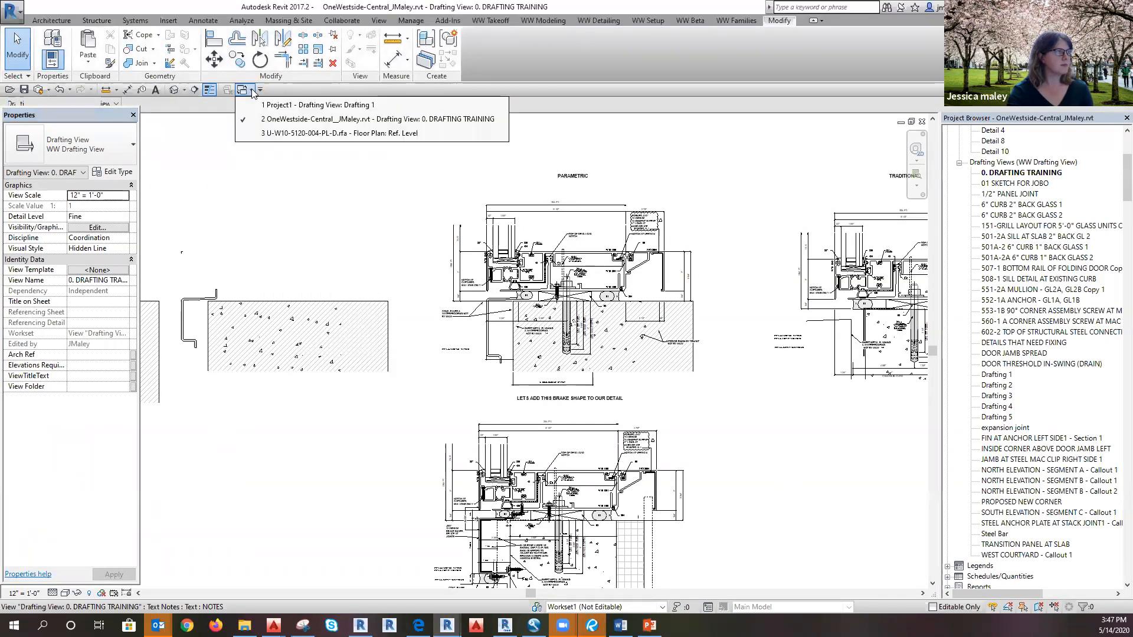
left_click(279, 105)
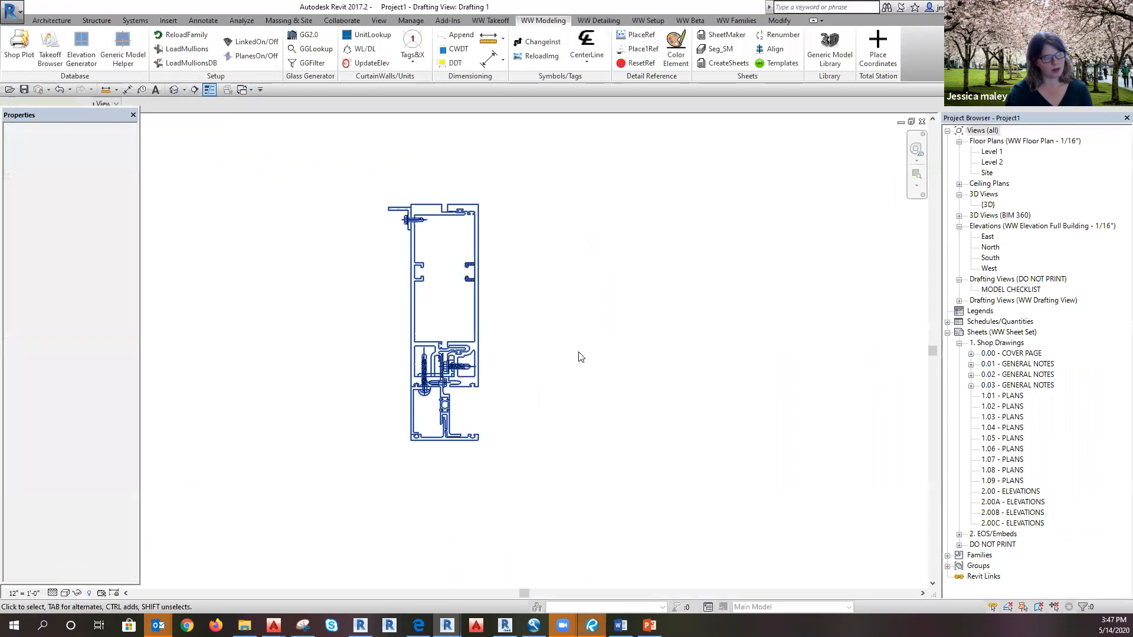
Step: Inspect the visibility parameters of the 5120-Master captured mullion detail item, then deselect it
left_click(469, 381)
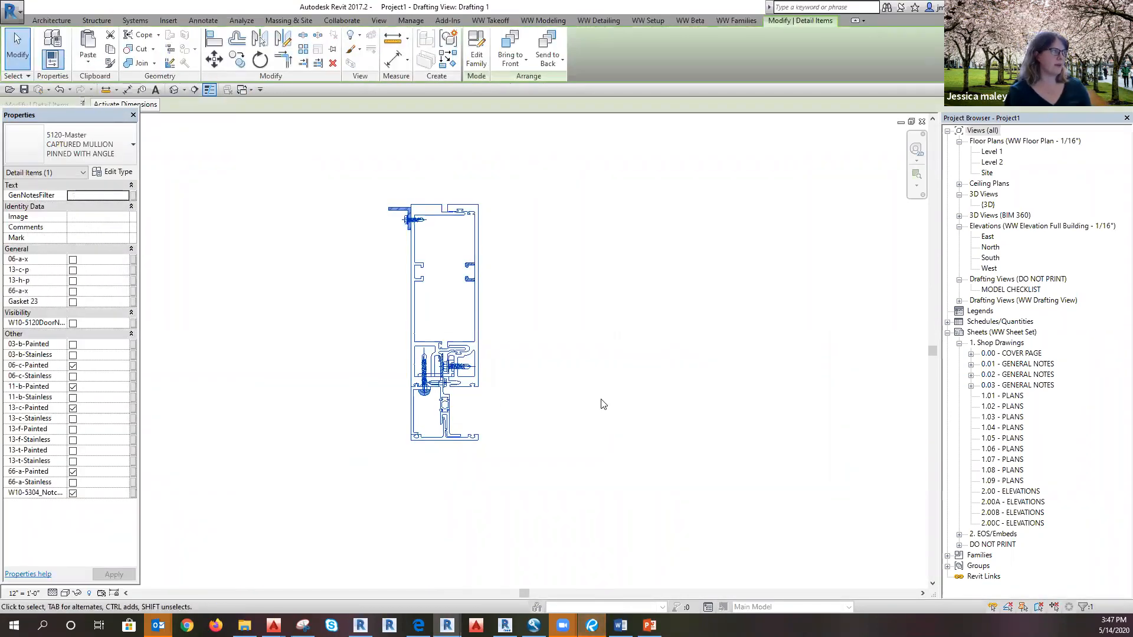
left_click(571, 397)
scroll(574, 442, "down", 1)
scroll(459, 390, "up", 1)
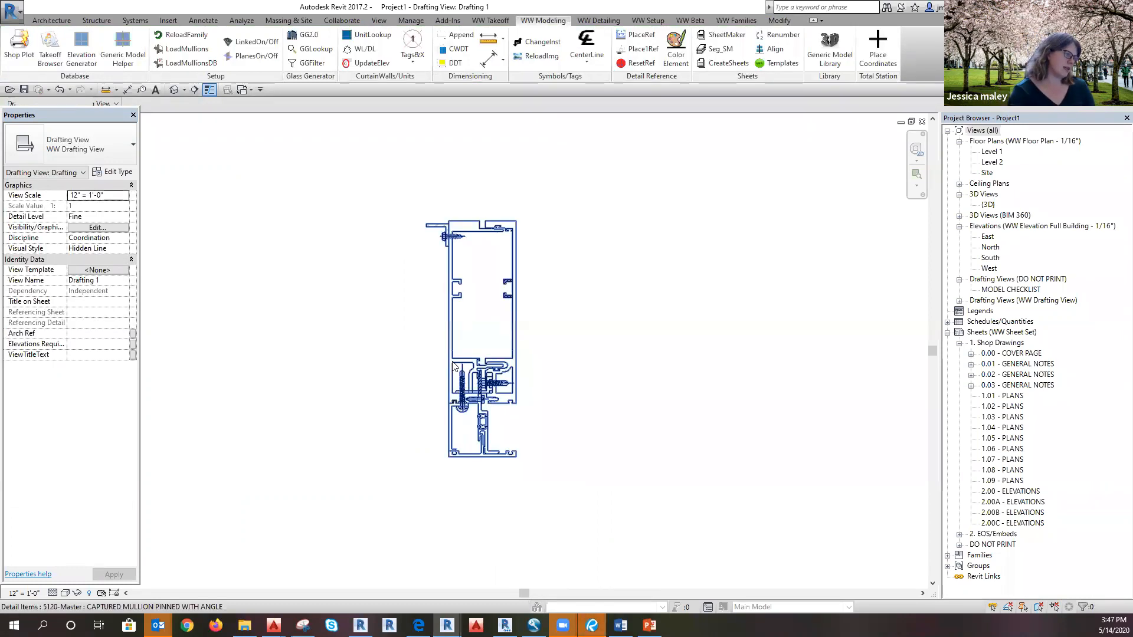
Step: Select the captured mullion detail item in the drafting view and open its 5120-Master family for editing
left_click(449, 374)
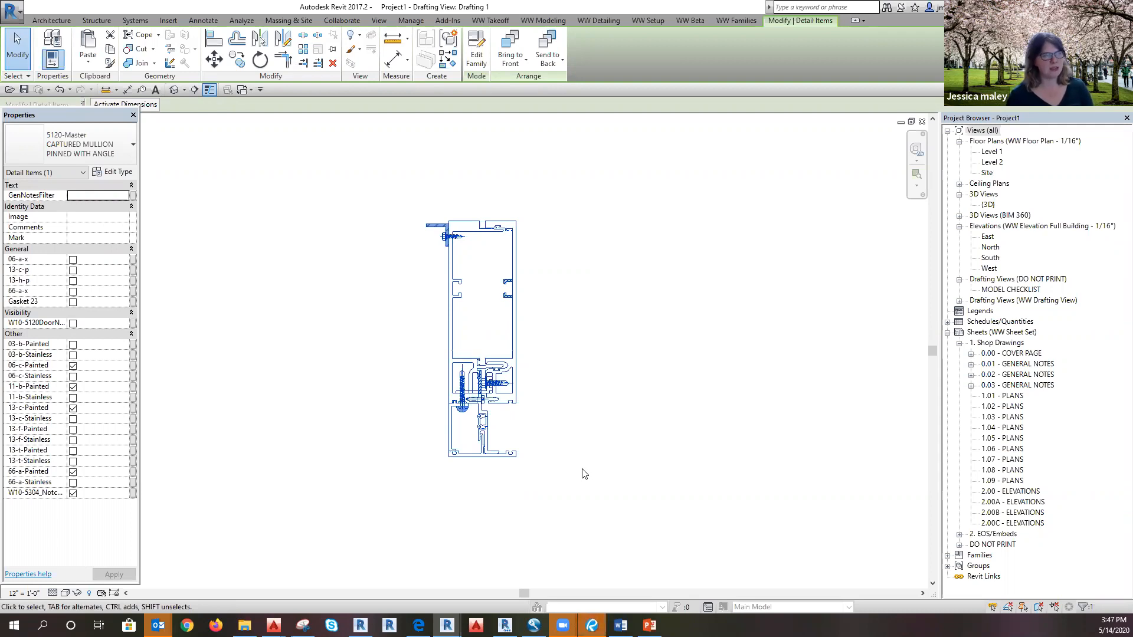
left_click(505, 481)
left_click(496, 456)
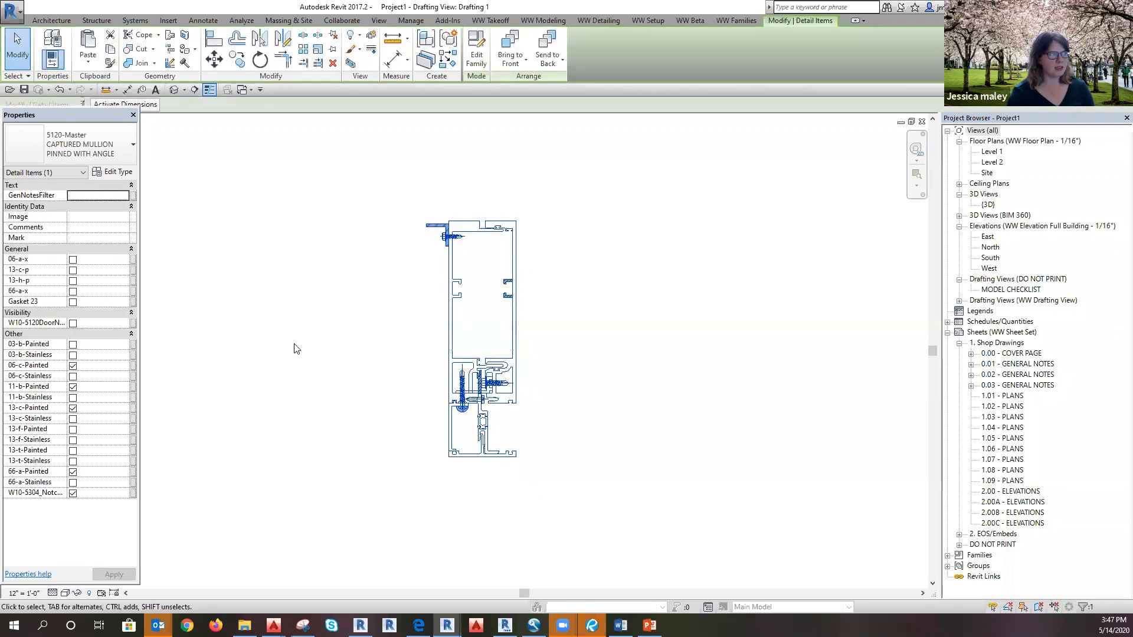
left_click(477, 51)
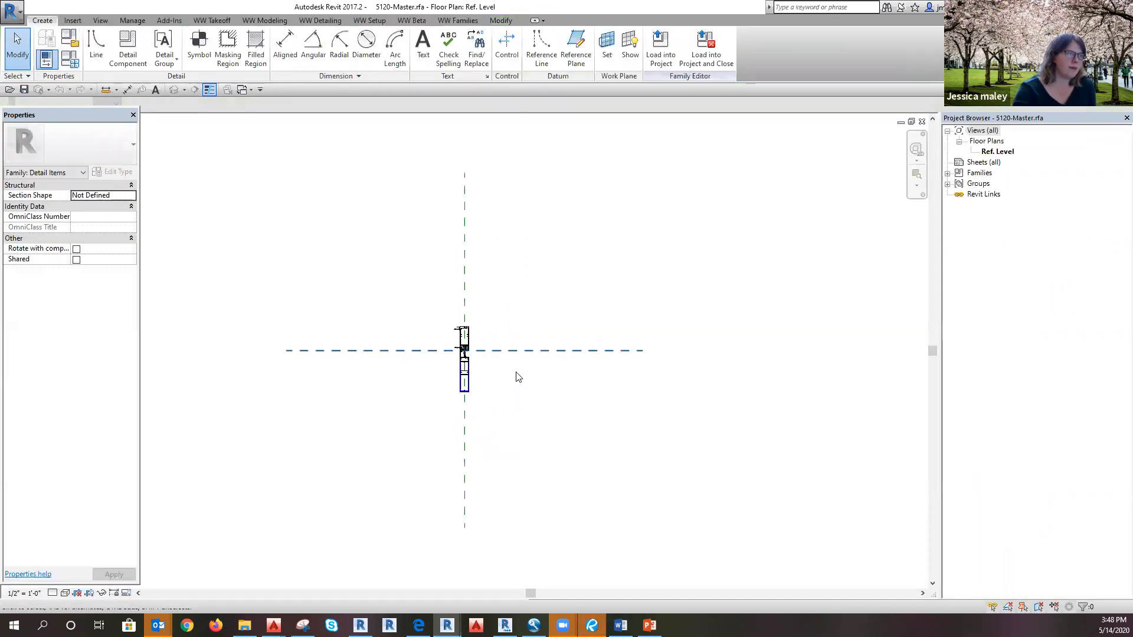
Step: Examine the nested W10-5120 extrusion in the mullion assembly and its linked visibility parameters, then deselect it
scroll(472, 336, "up", 3)
scroll(455, 316, "up", 1)
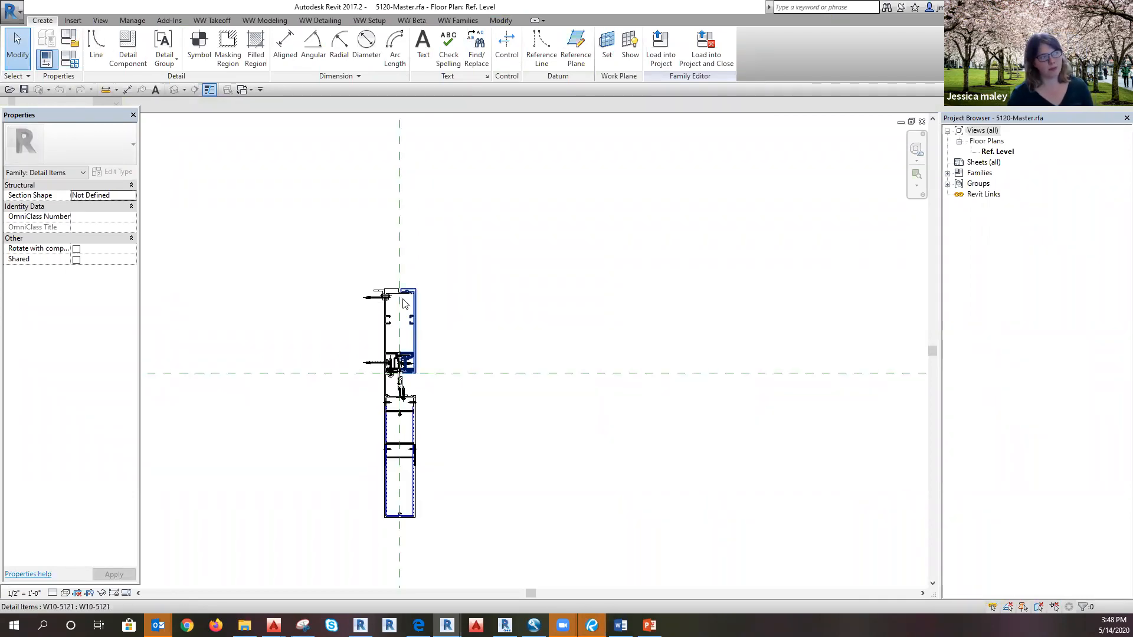
scroll(390, 291, "up", 2)
left_click(385, 288)
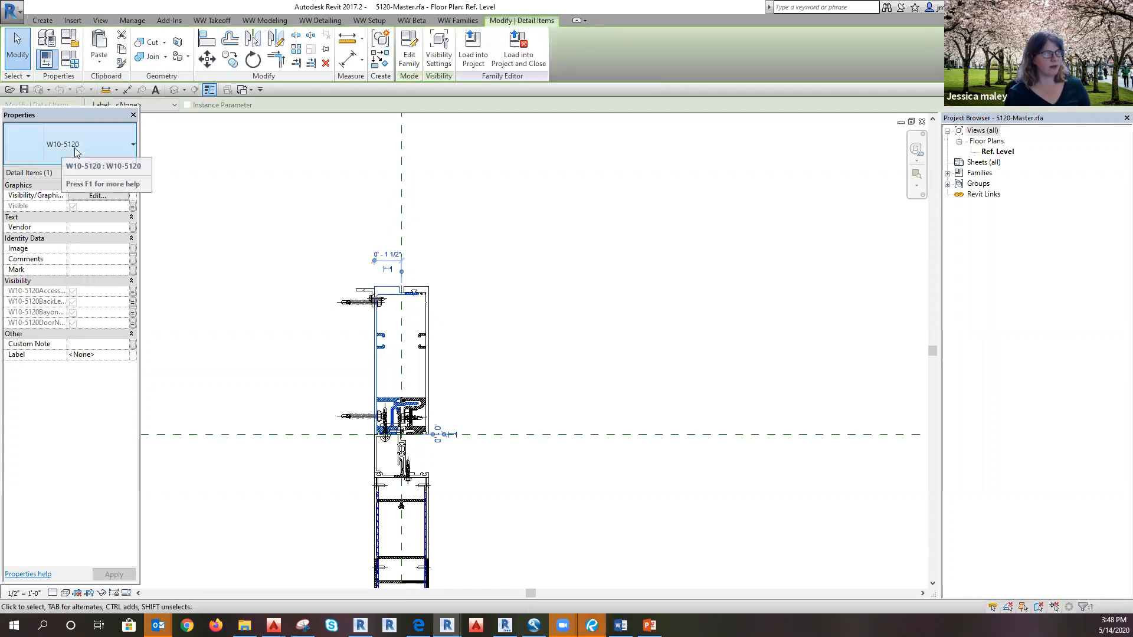
left_click(284, 198)
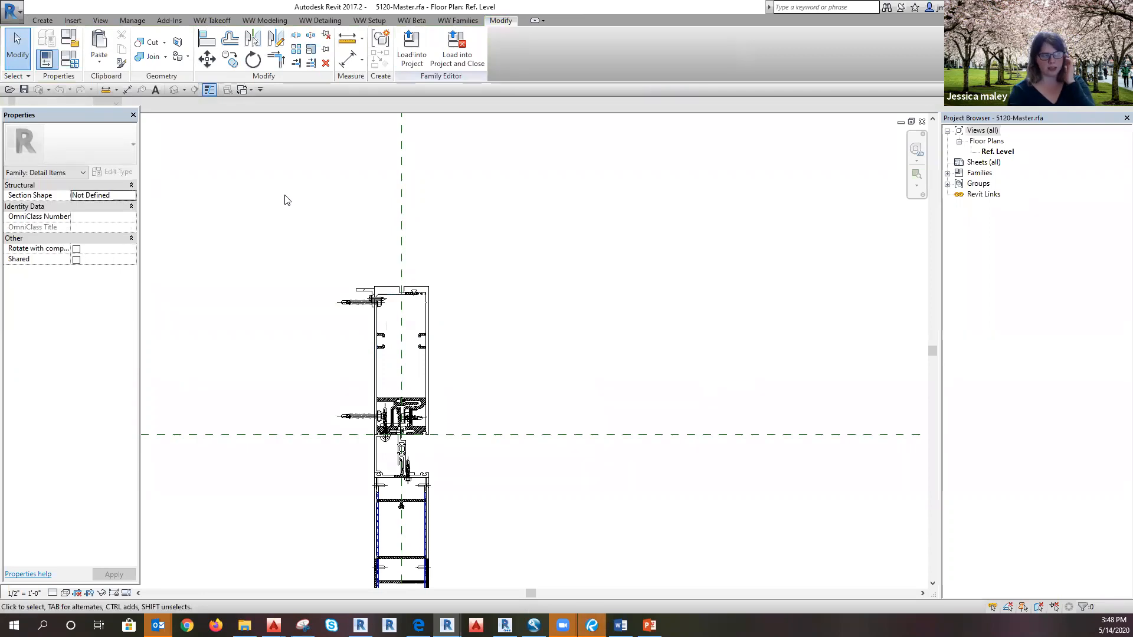
left_click(389, 292)
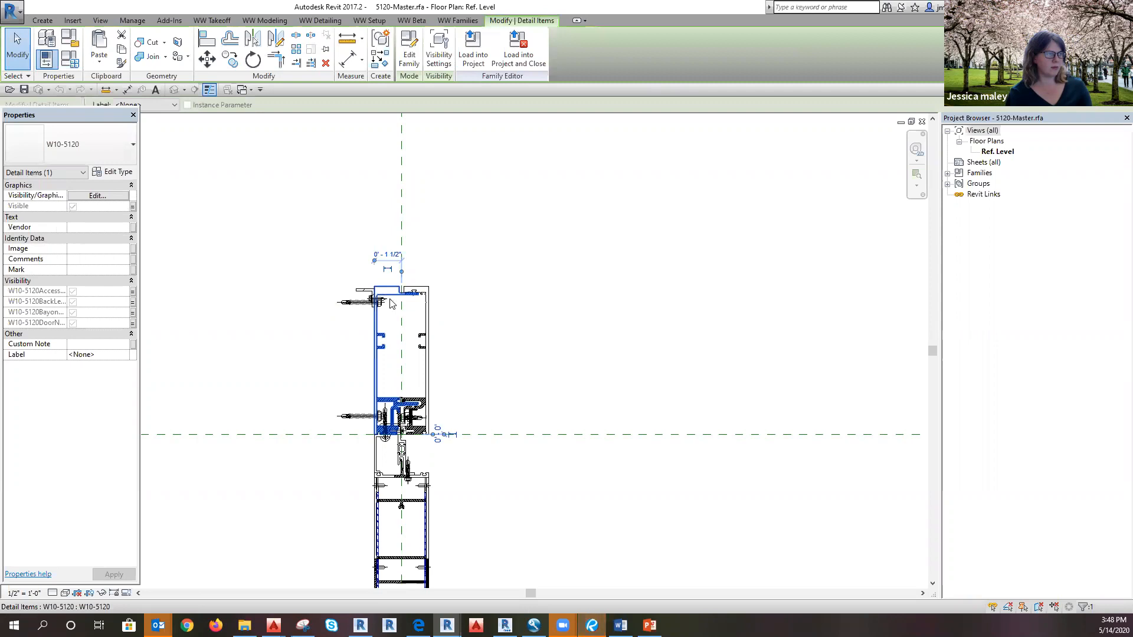
scroll(364, 387, "up", 1)
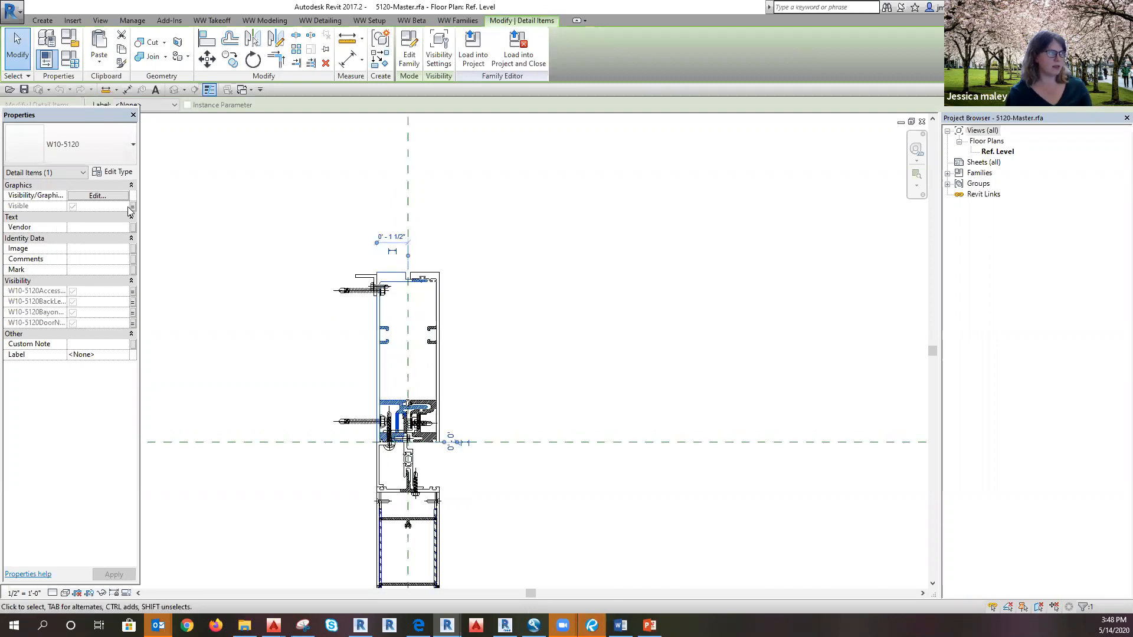
left_click(505, 318)
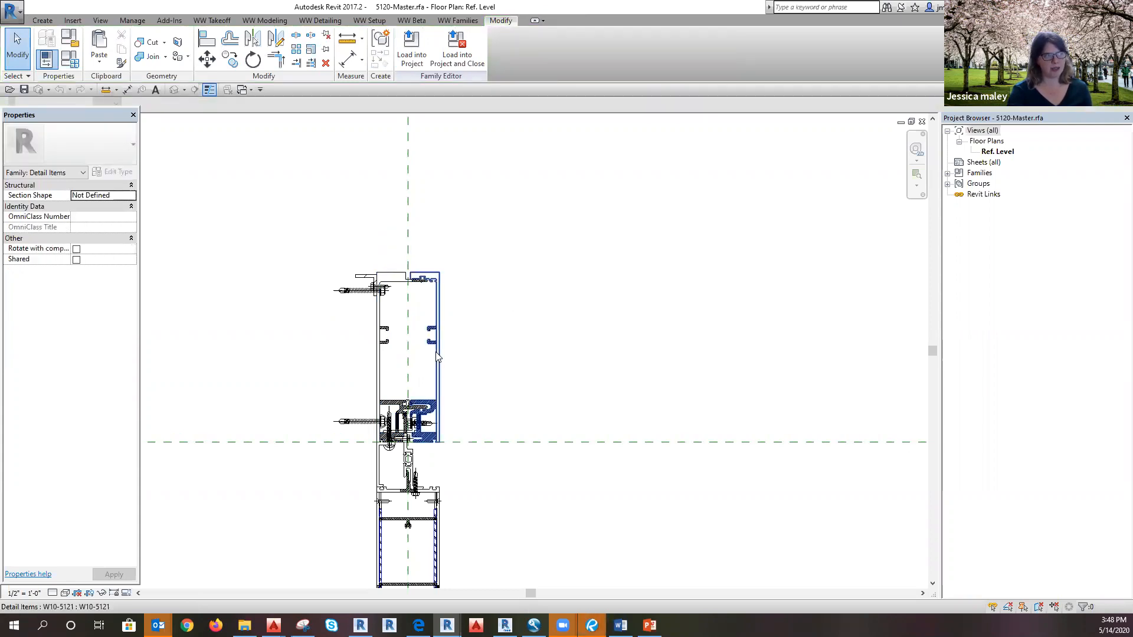
left_click(504, 326)
left_click(505, 328)
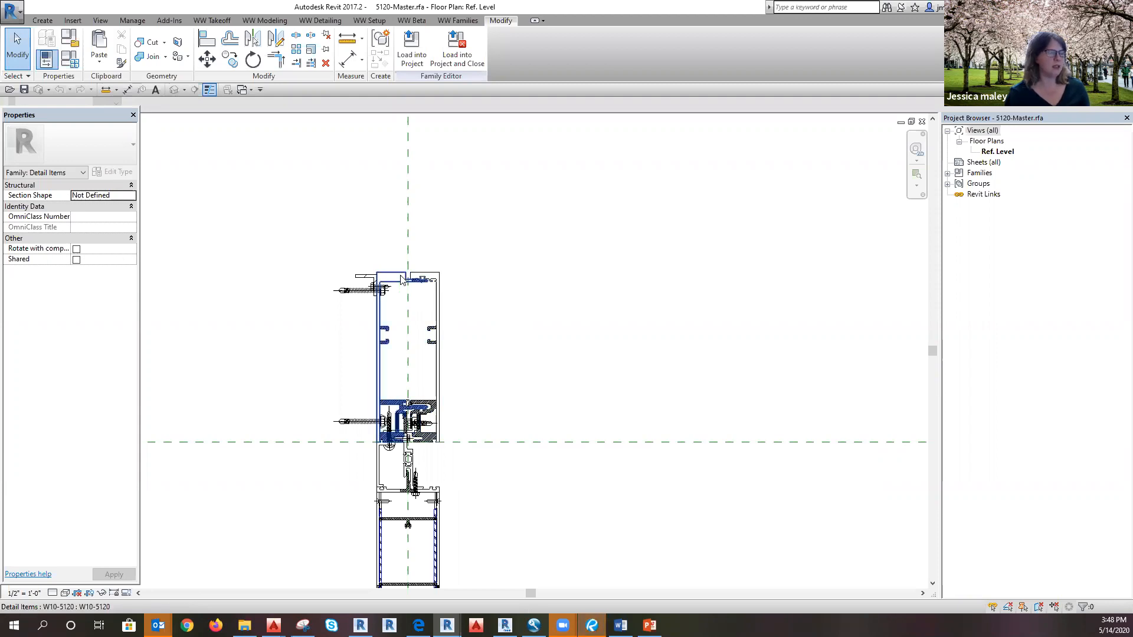
left_click(405, 301)
left_click(539, 339)
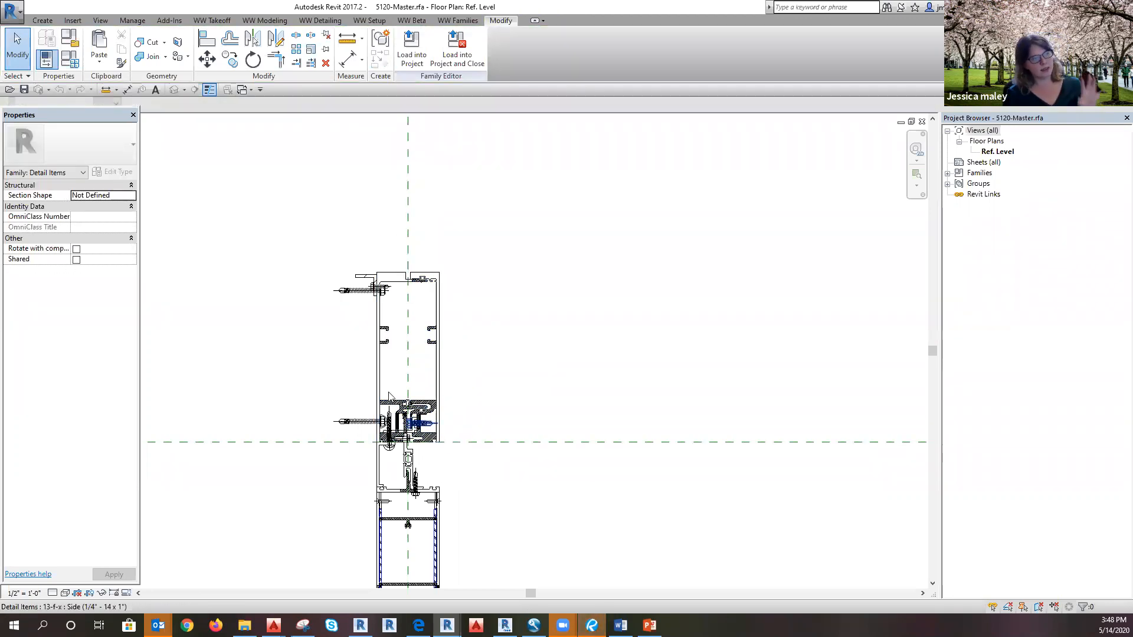
Step: Inspect the family's parameter list and the W10-5120 parameter's type or instance setting, cancel without changes, and return to Project1's drafting view
scroll(370, 360, "up", 2)
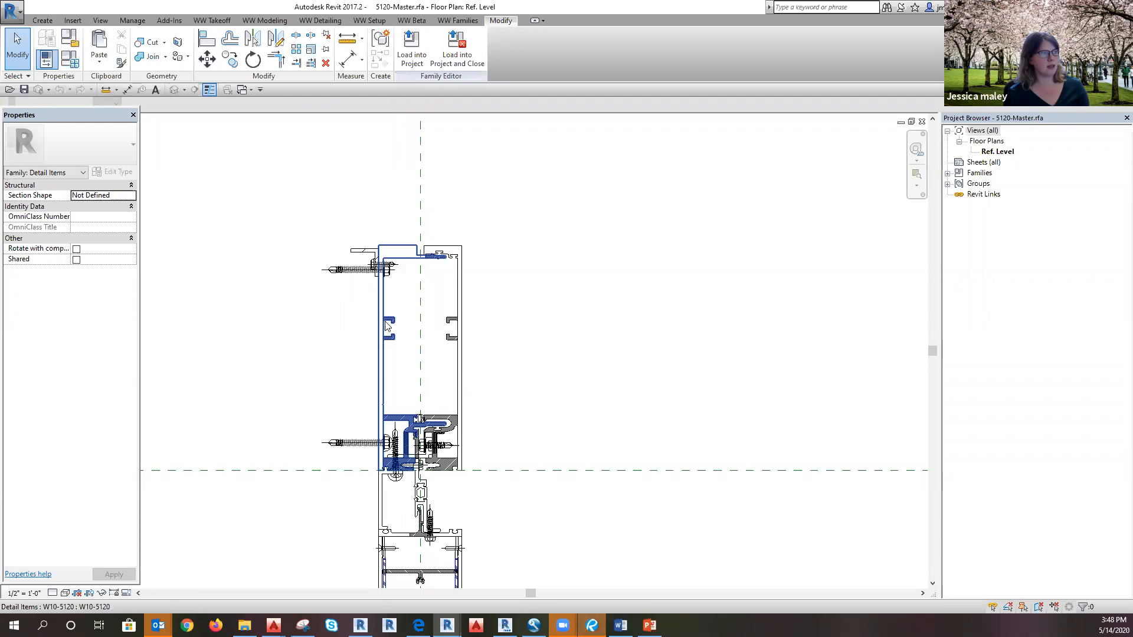
left_click(390, 337)
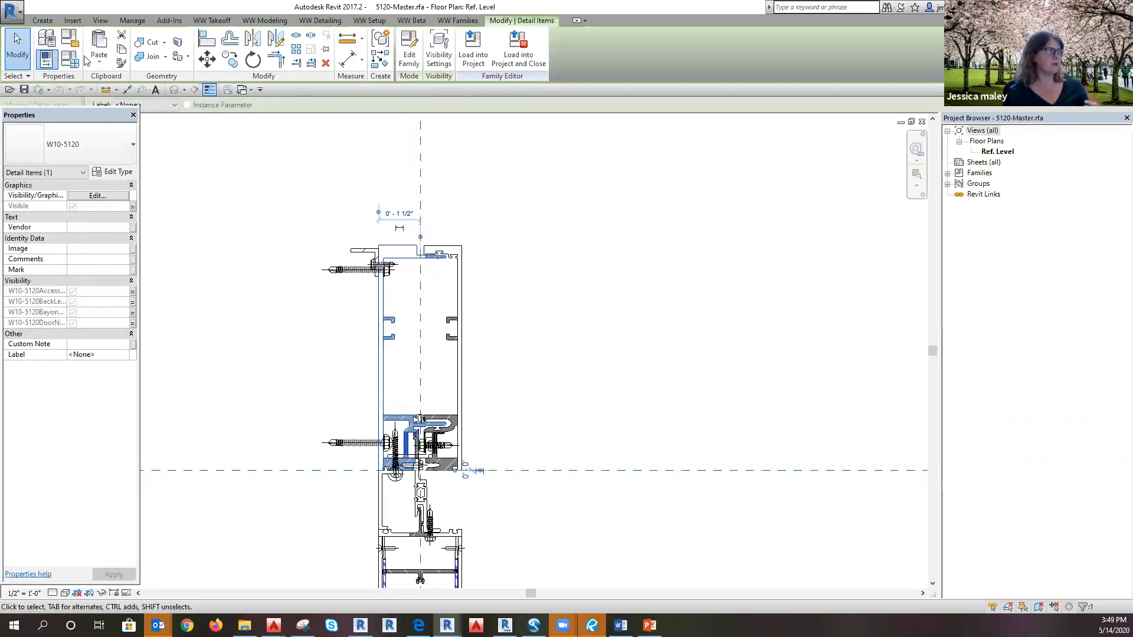
left_click(70, 59)
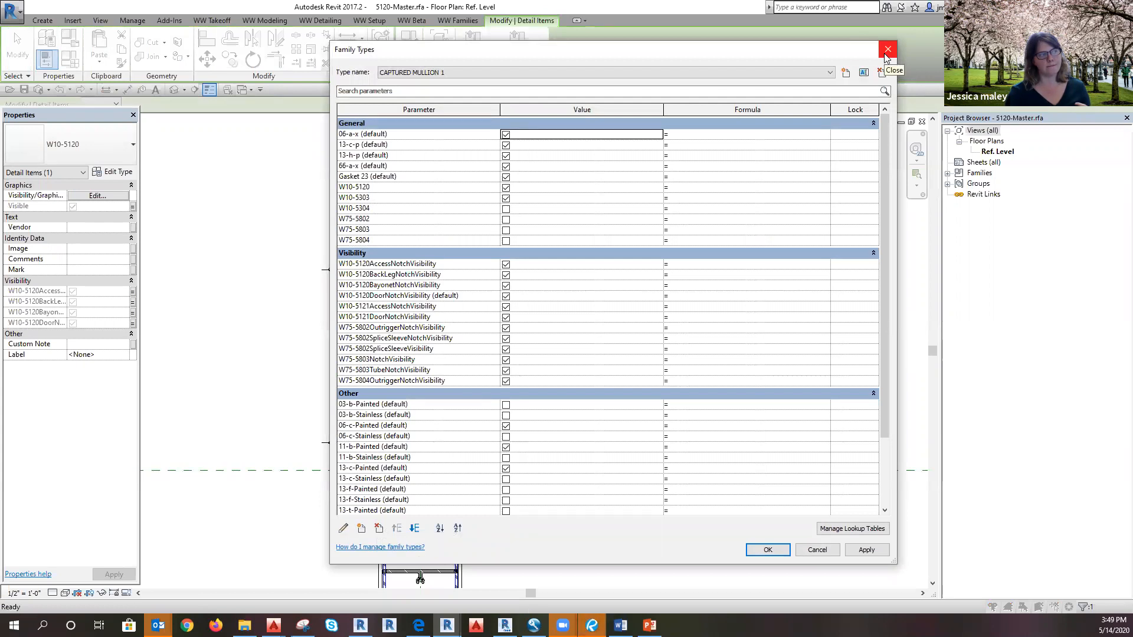
scroll(435, 324, "down", 3)
scroll(444, 334, "up", 3)
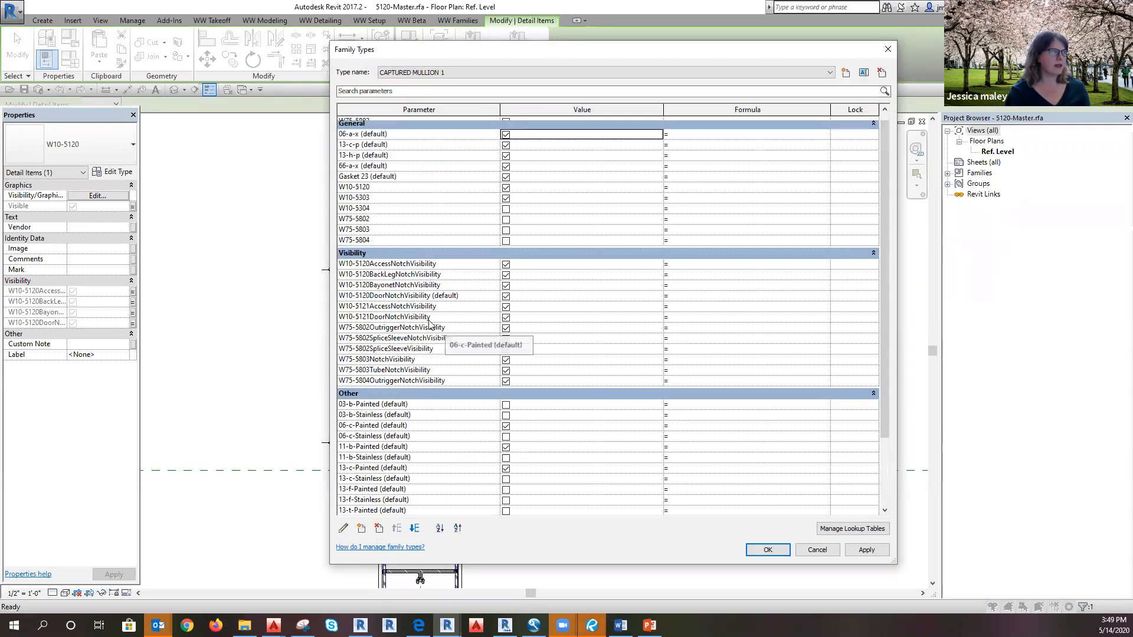
left_click(355, 187)
left_click(344, 529)
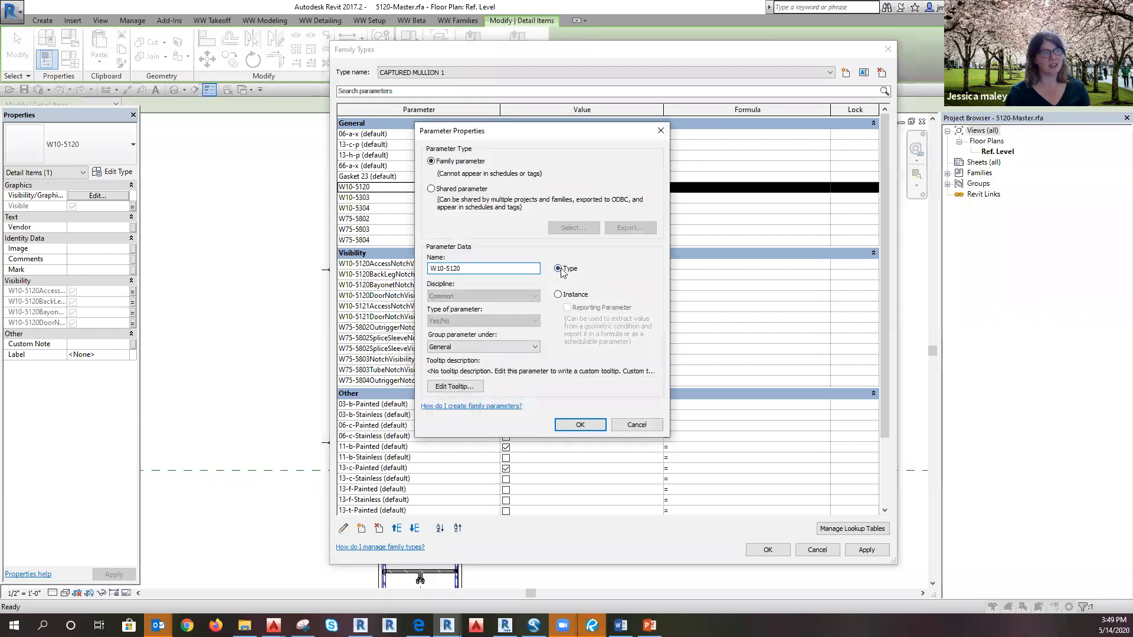
left_click(636, 425)
left_click(816, 550)
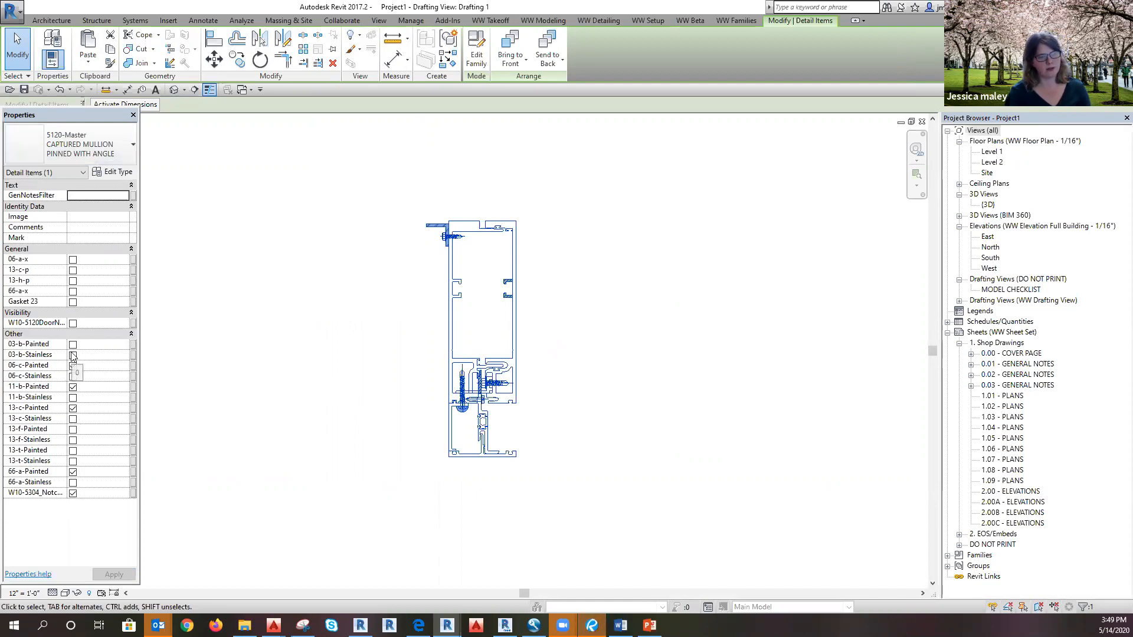
Step: Review the mullion's part and notch visibility settings in the CAPTURED MULLION PINNED WITH ANGLE type properties, then cancel without changes
left_click(412, 304)
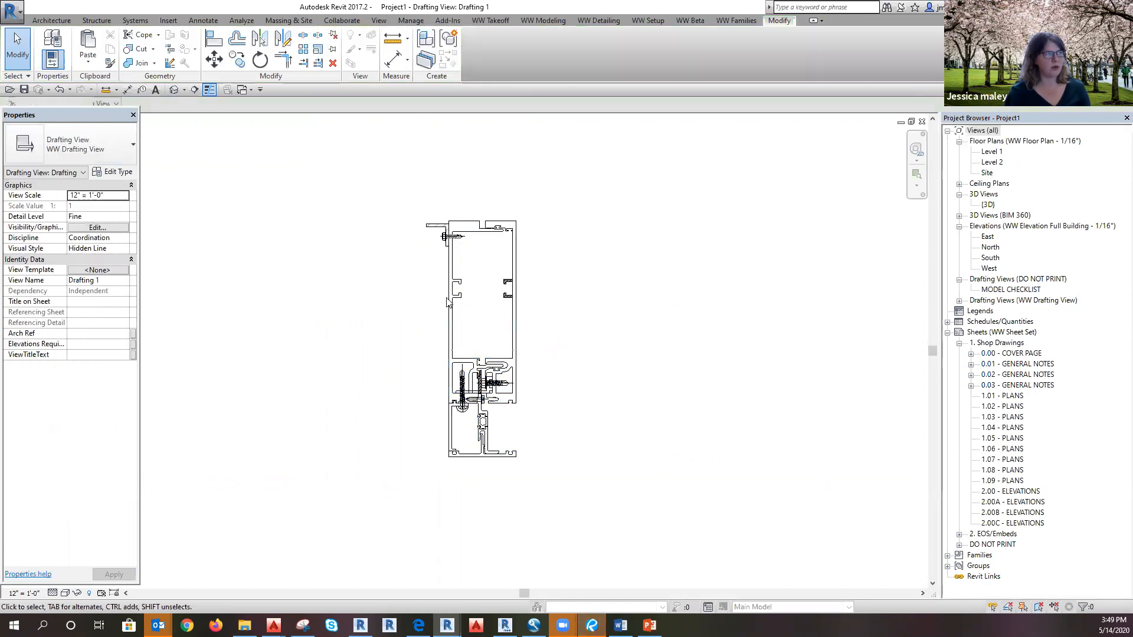
left_click(415, 279)
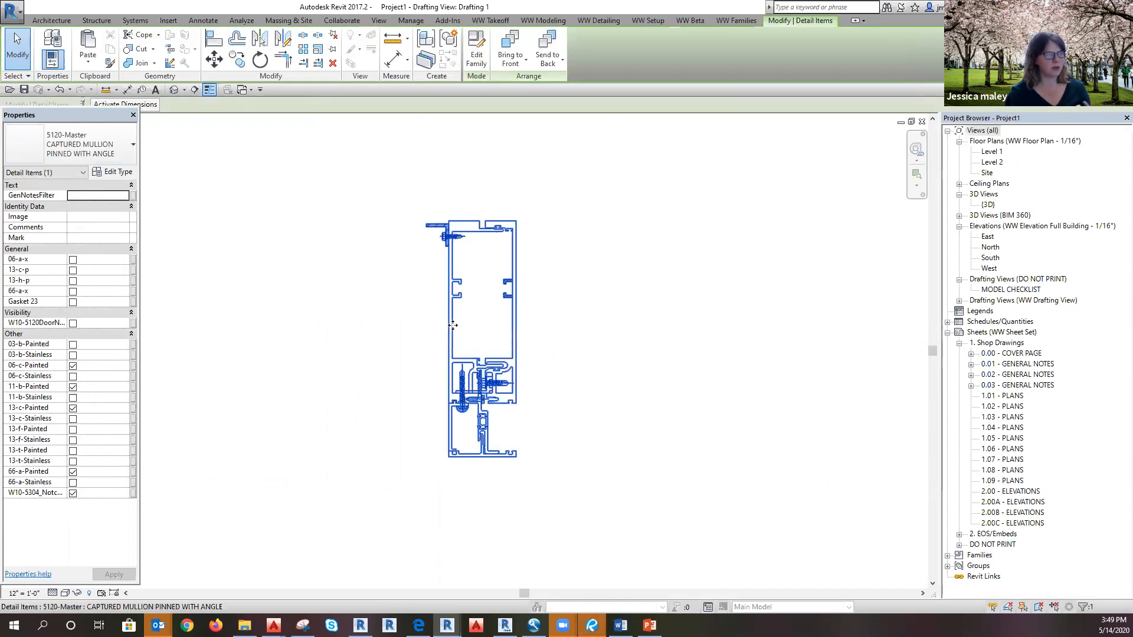
left_click(112, 172)
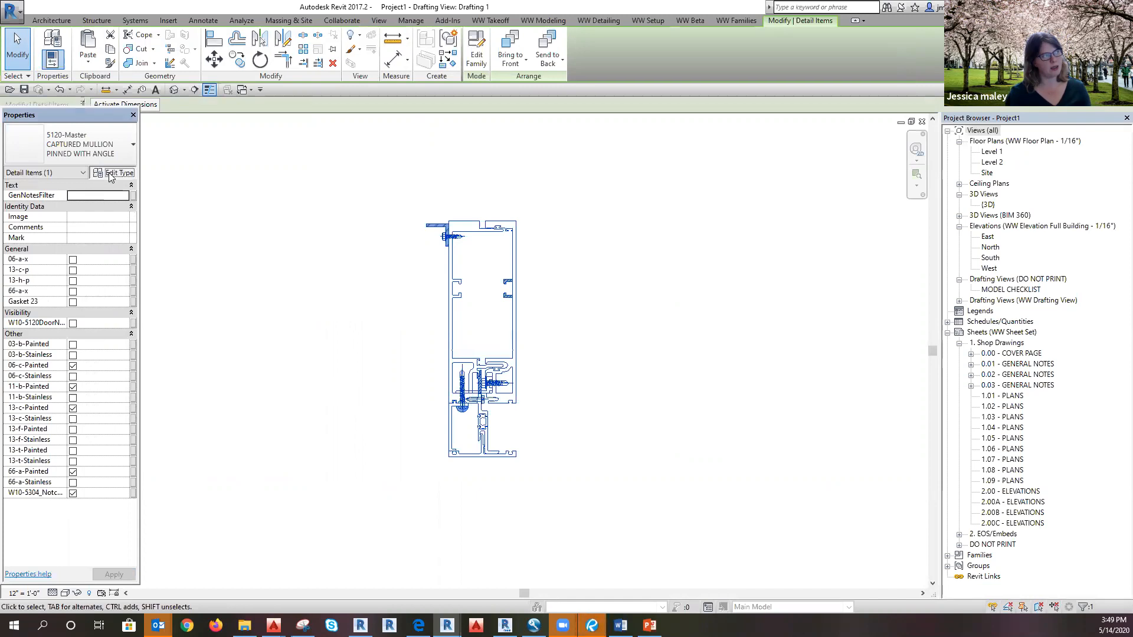
scroll(915, 244, "down", 3)
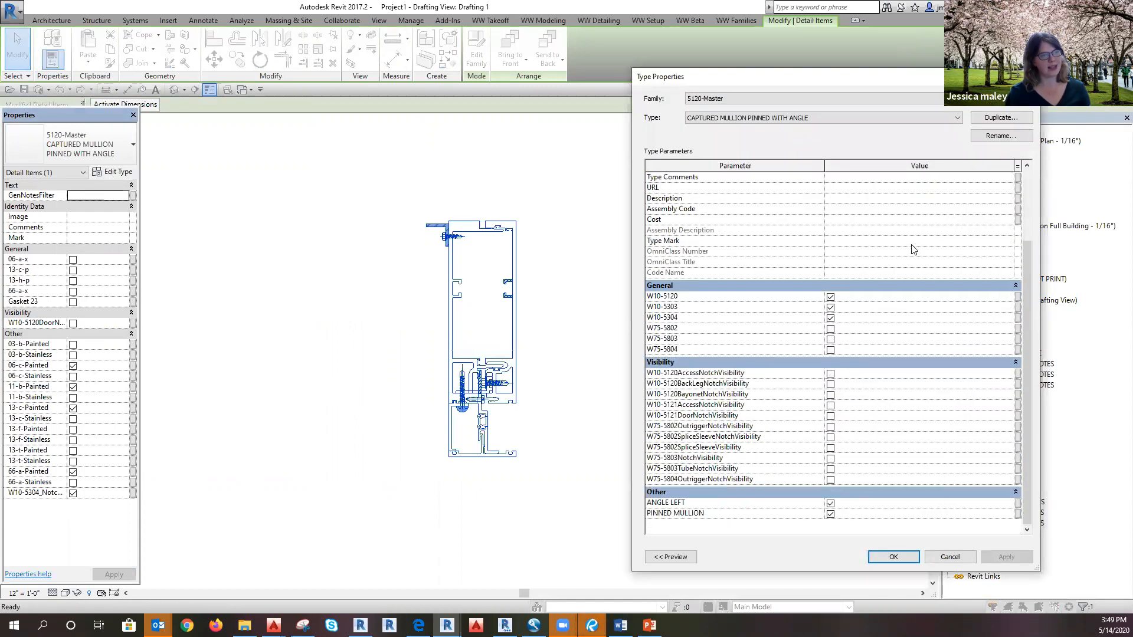
scroll(910, 247, "down", 1)
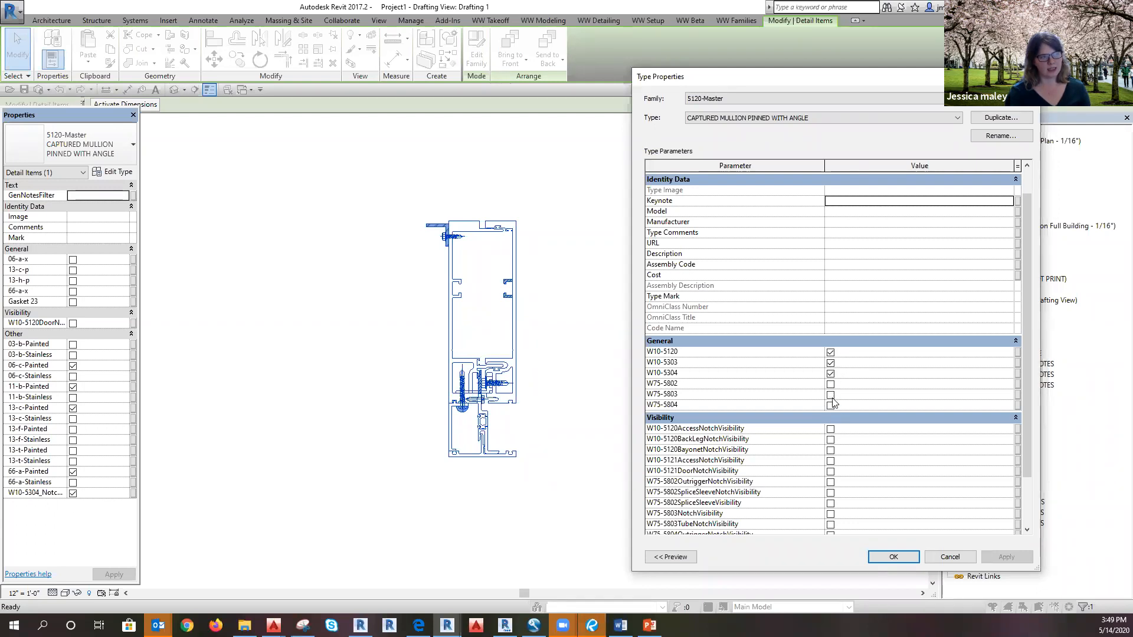
left_click(830, 362)
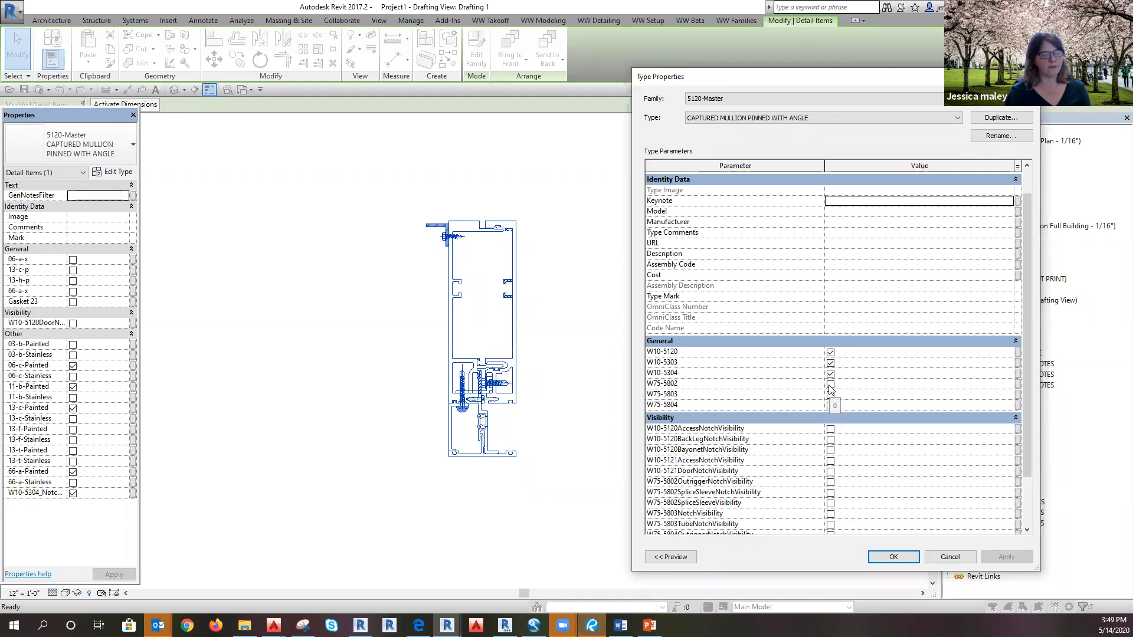
scroll(830, 390, "up", 1)
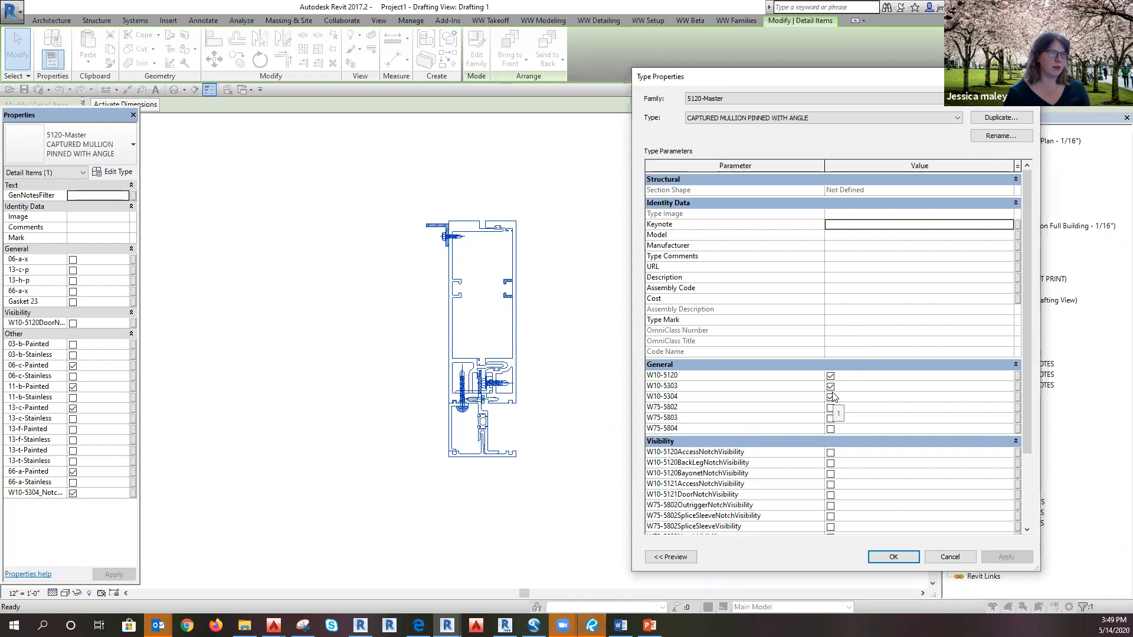
left_click(951, 557)
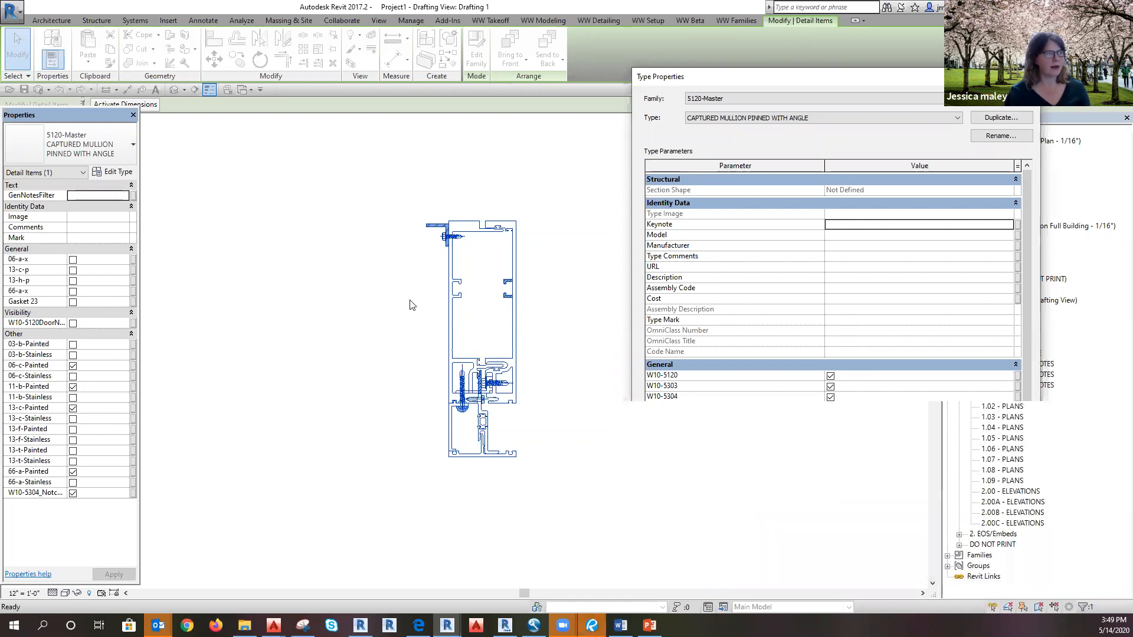
Step: Change the selected mullion detail item's type to CAPTURED MULLION 1
left_click(98, 145)
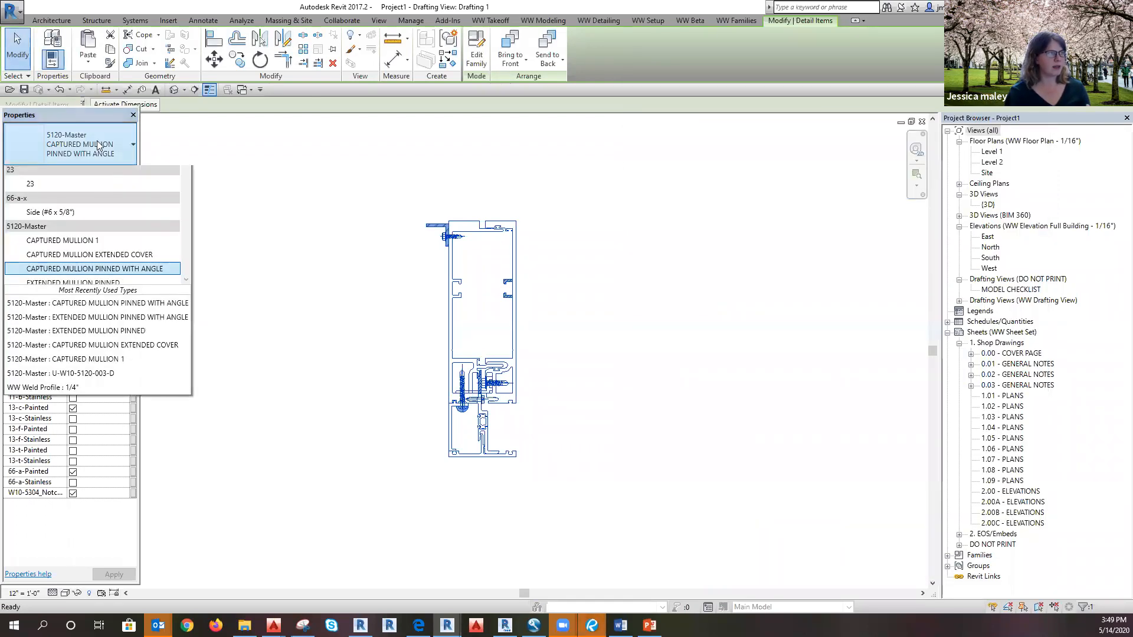
scroll(94, 382, "down", 4)
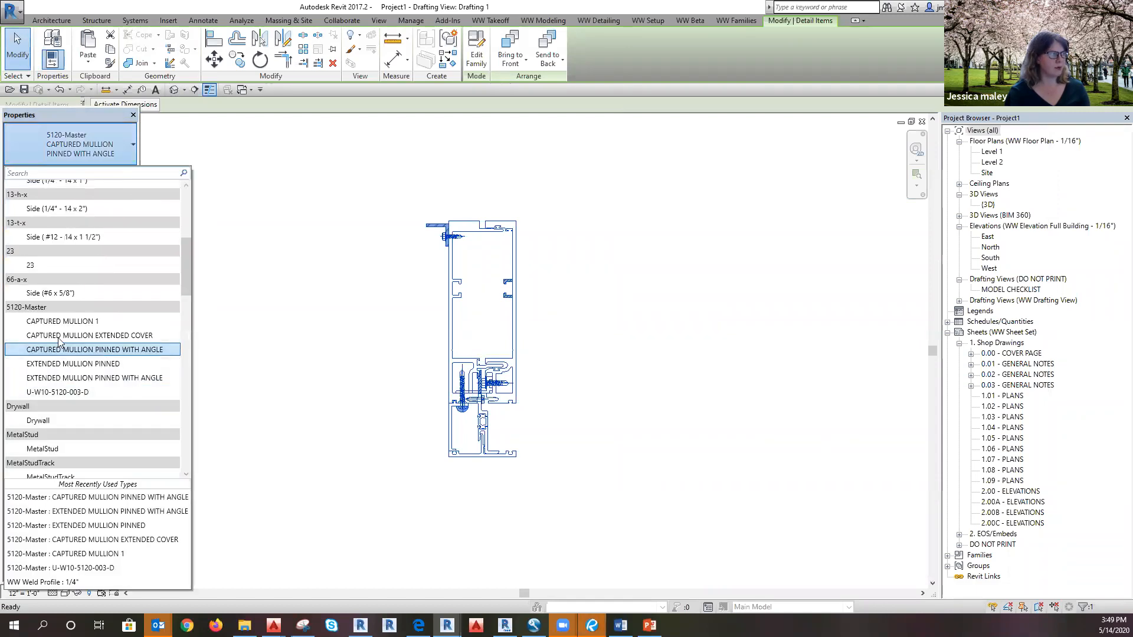
left_click(68, 322)
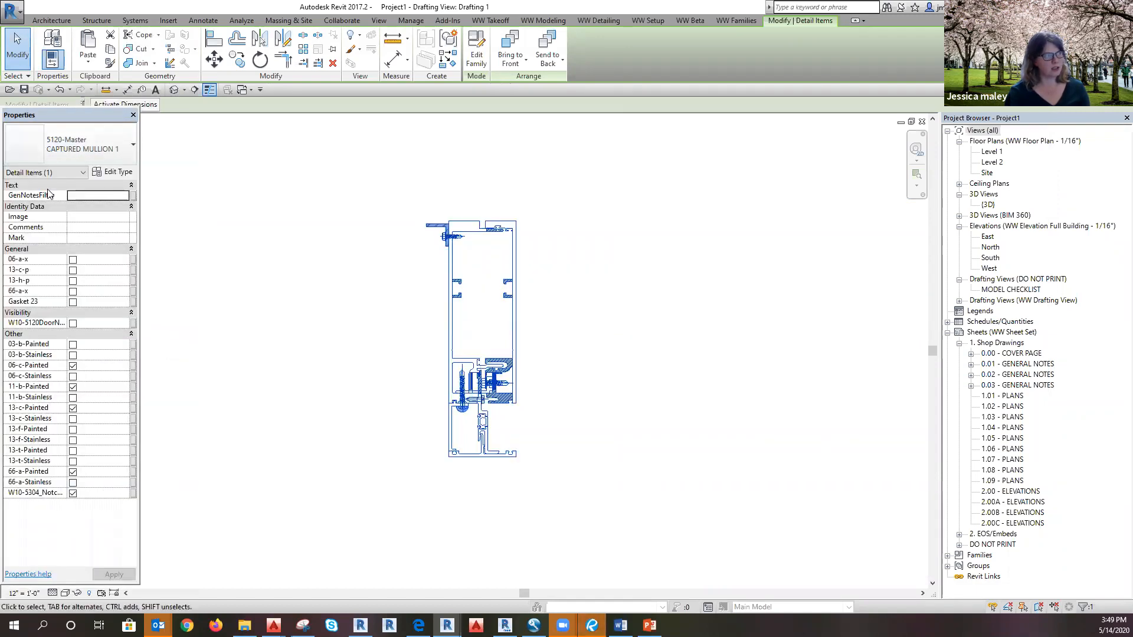
Step: Turn off PINNED MULLION and ANGLE LEFT in the CAPTURED MULLION 1 type properties, apply the change, and deselect the item
left_click(102, 171)
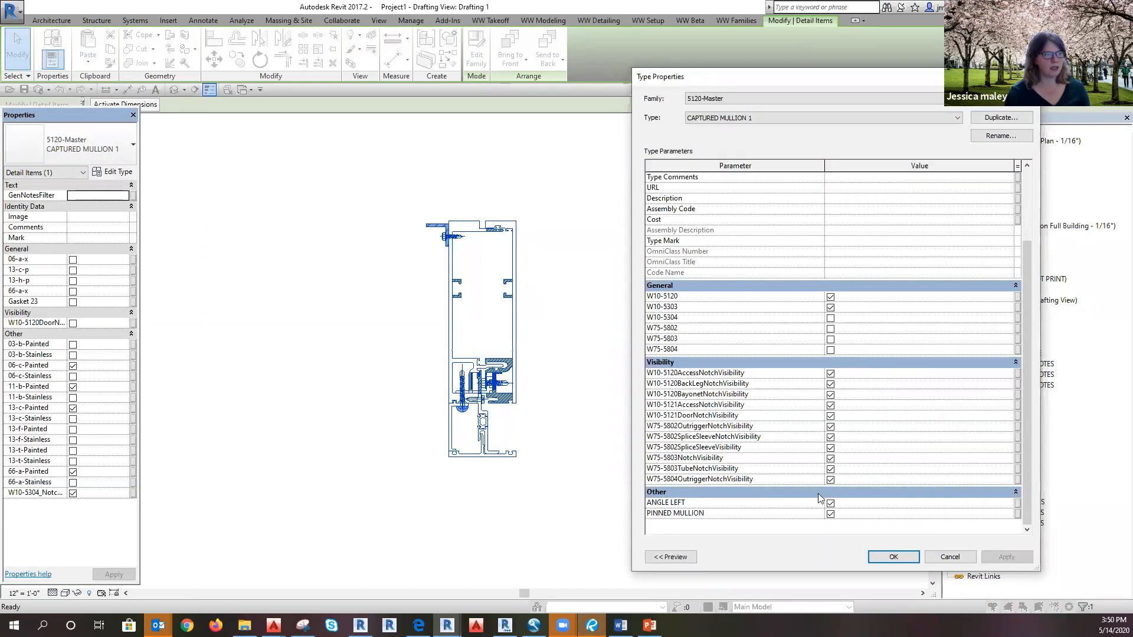
left_click(829, 513)
left_click(829, 503)
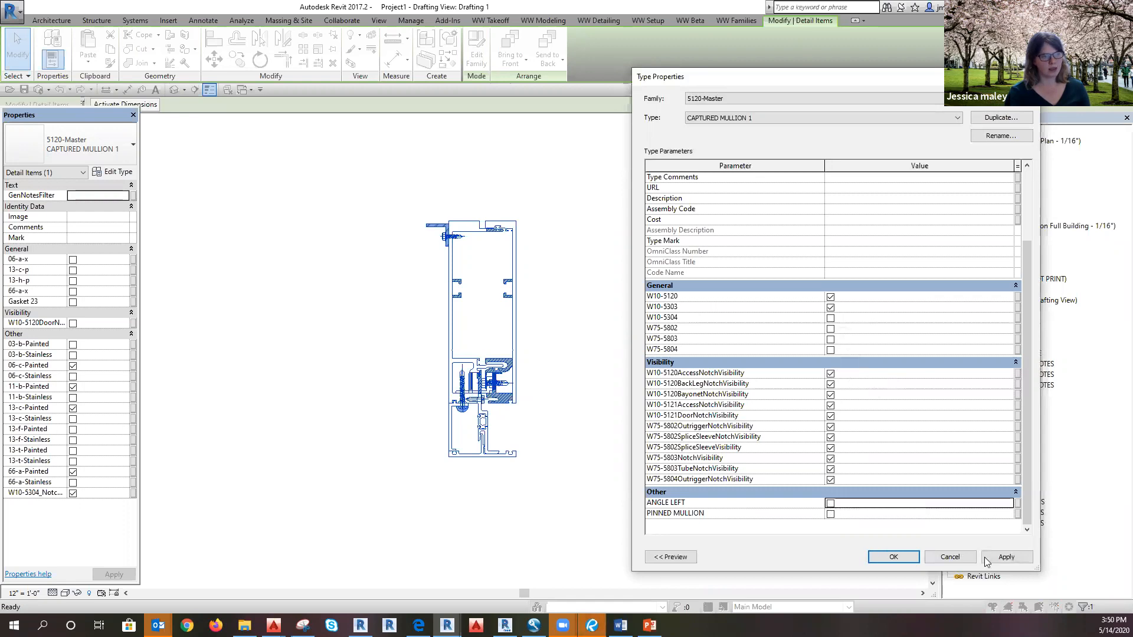
left_click(892, 557)
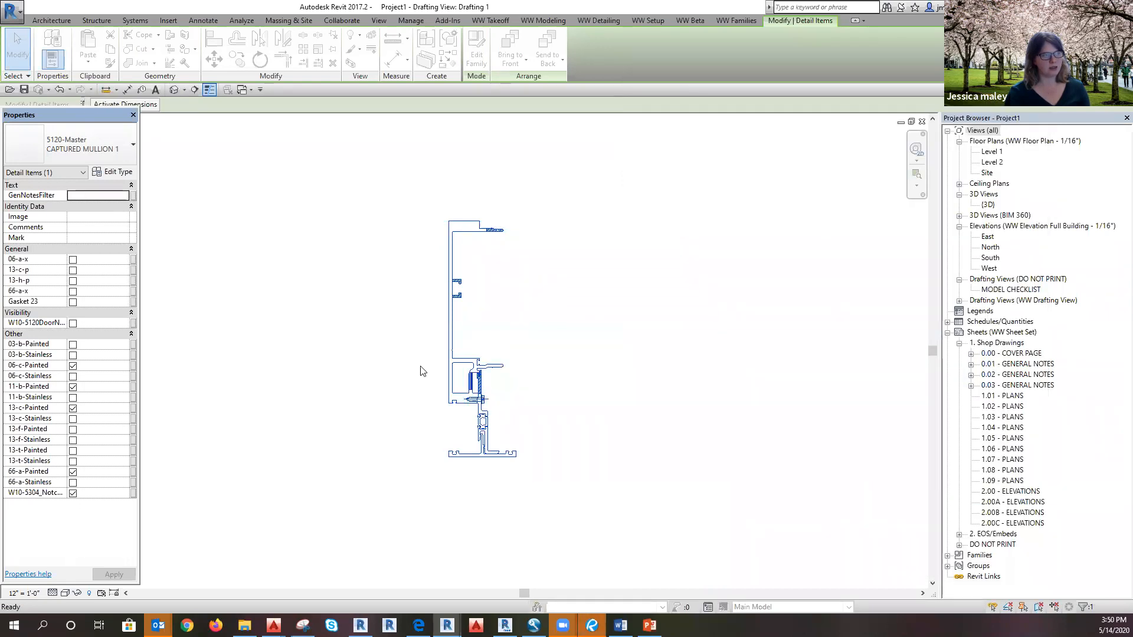
left_click(431, 263)
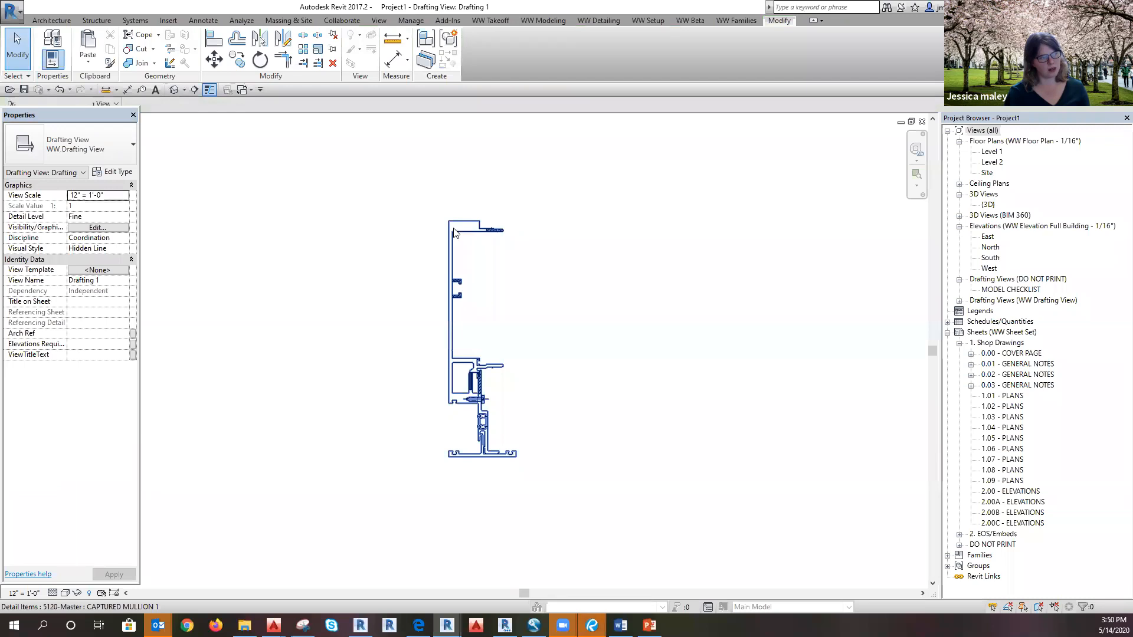
Step: Duplicate the mullion detail item's CAPTURED MULLION 1 type as CAPTURED MULLION 2
left_click(483, 457)
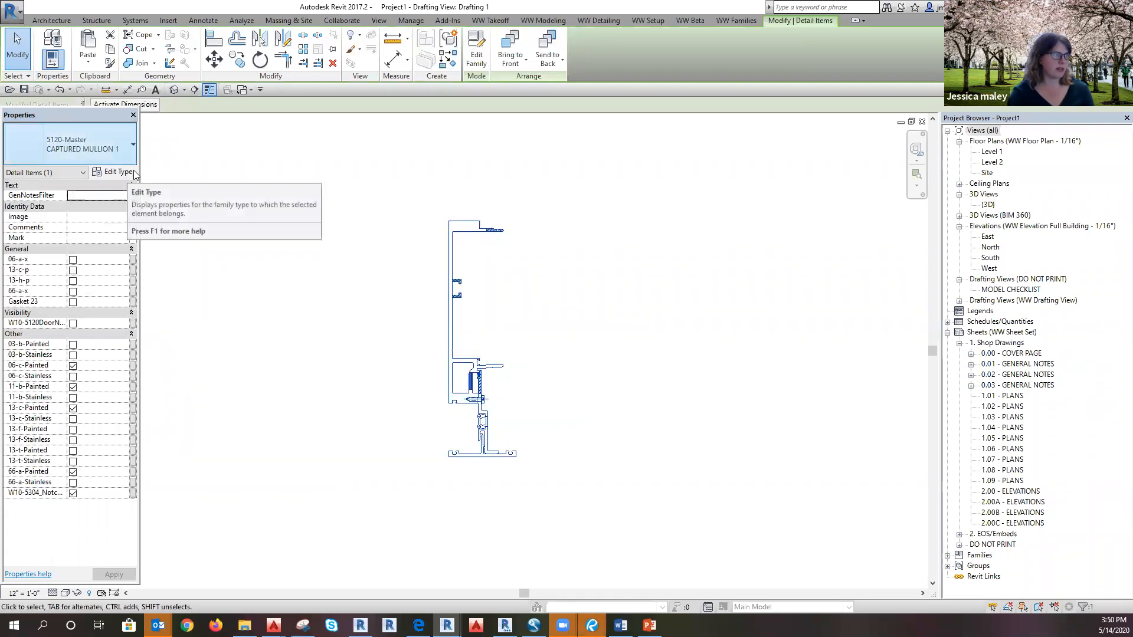
left_click(112, 171)
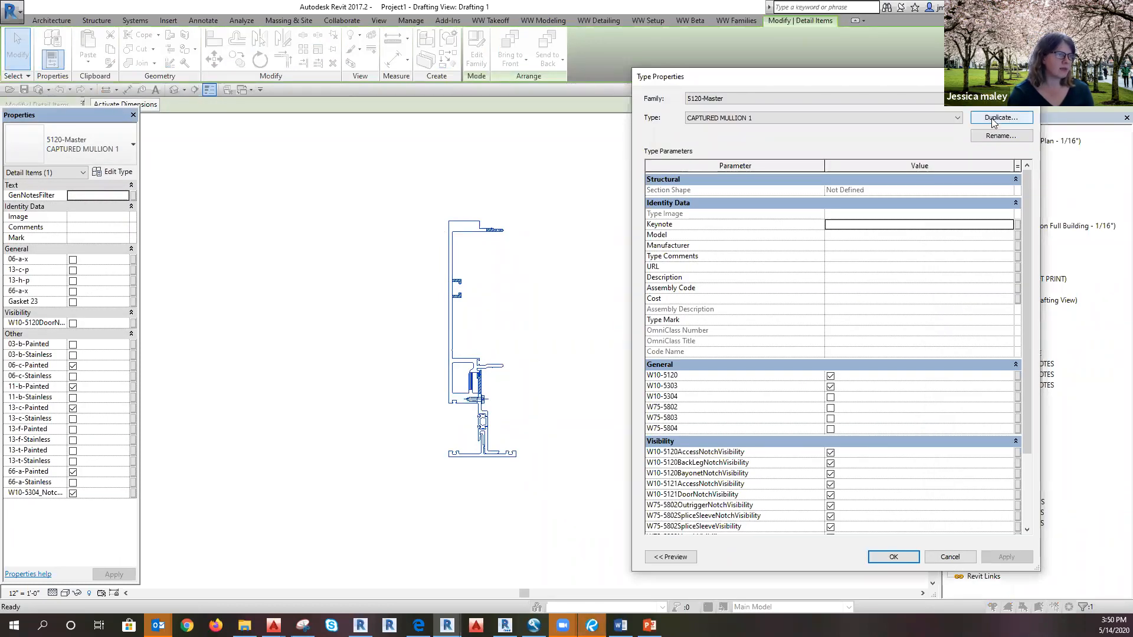
left_click(993, 119)
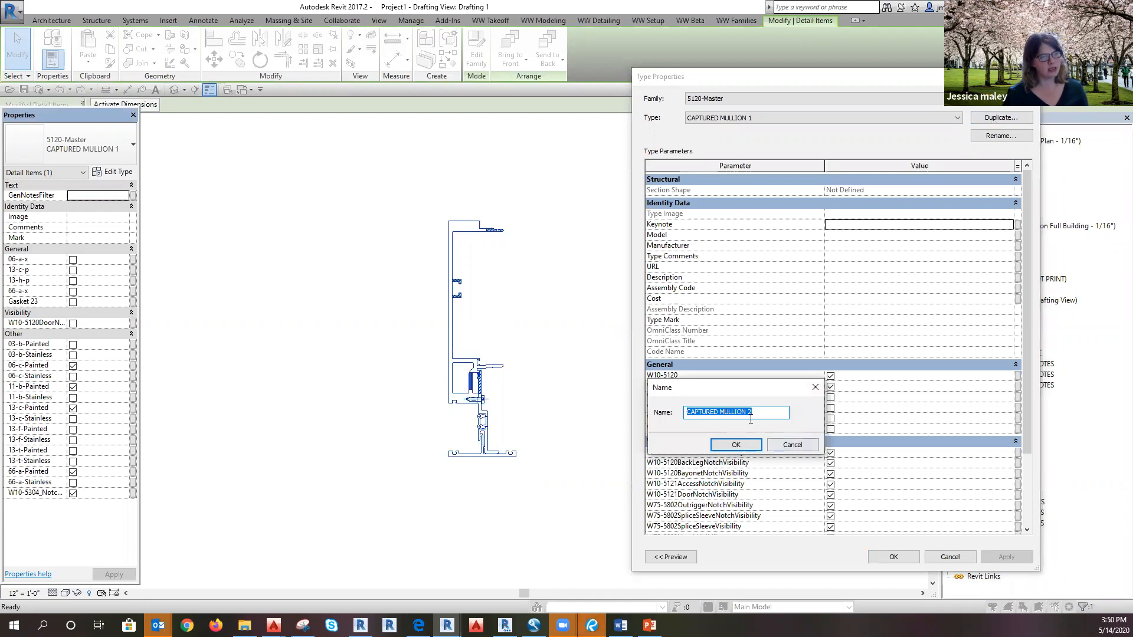
left_click(738, 445)
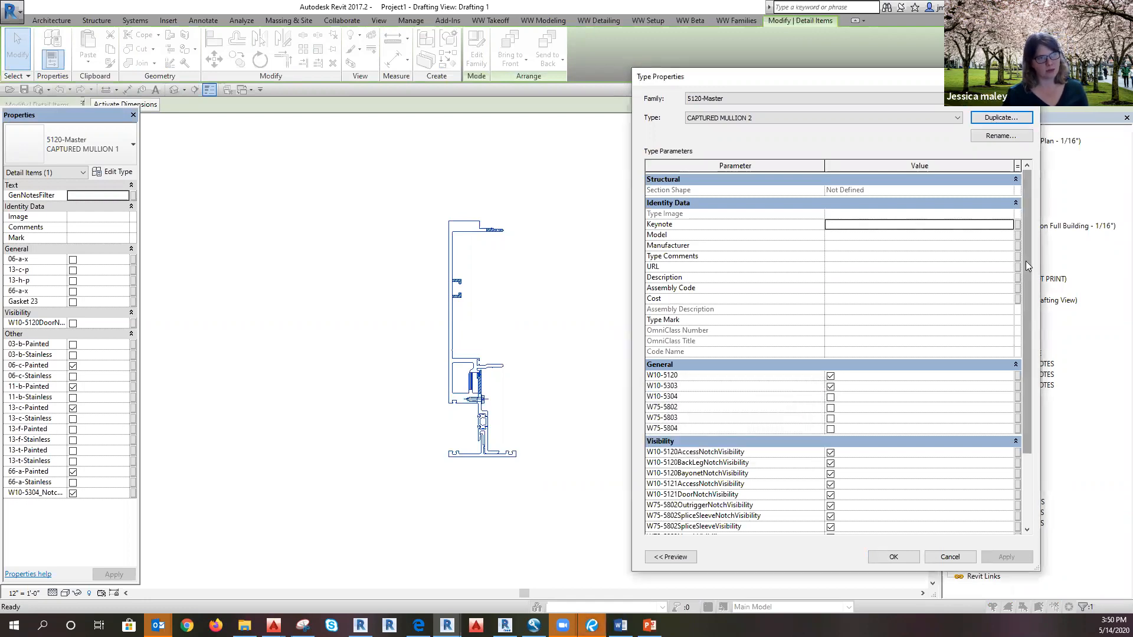
Step: Turn on ANGLE LEFT for the CAPTURED MULLION 2 type, apply the change, and deselect the mullion
scroll(1028, 267, "down", 3)
left_click(830, 504)
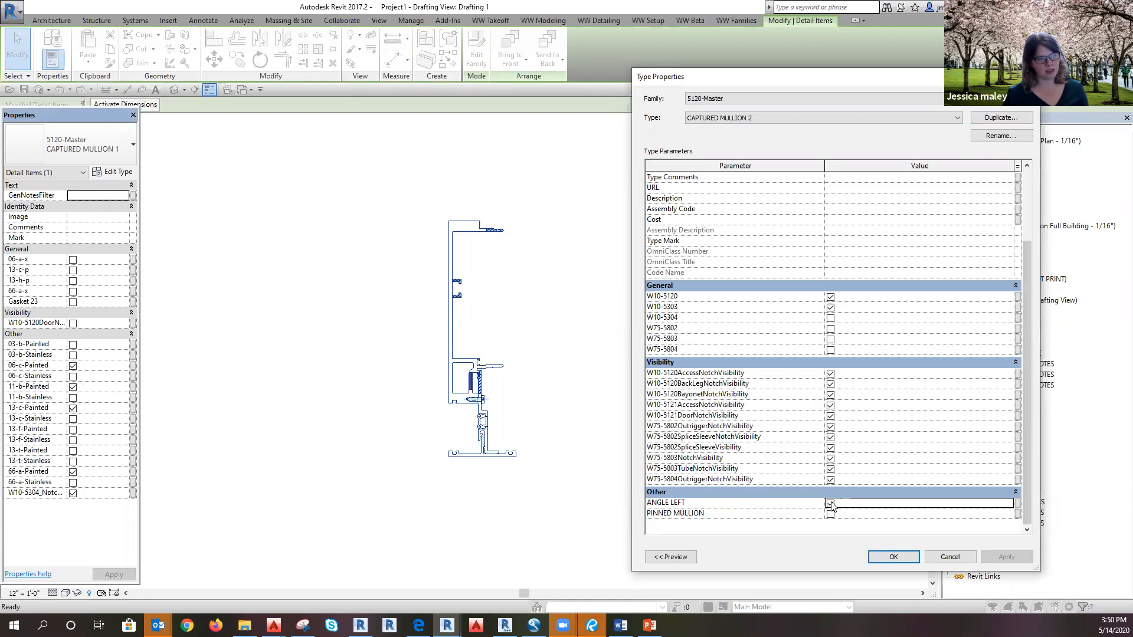
left_click(893, 557)
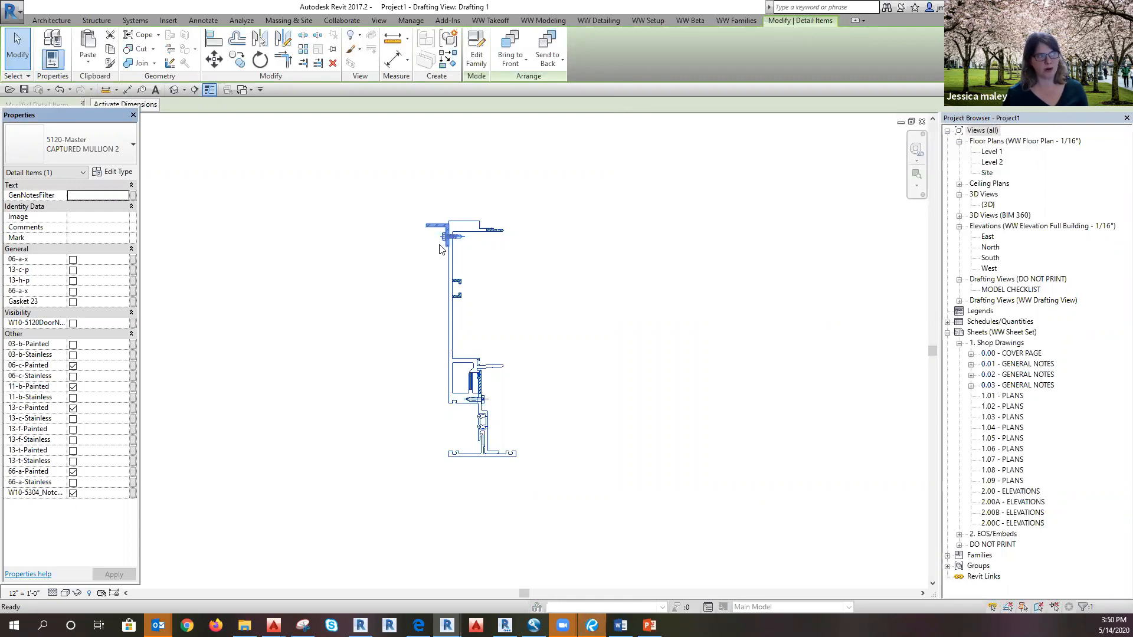
left_click(679, 345)
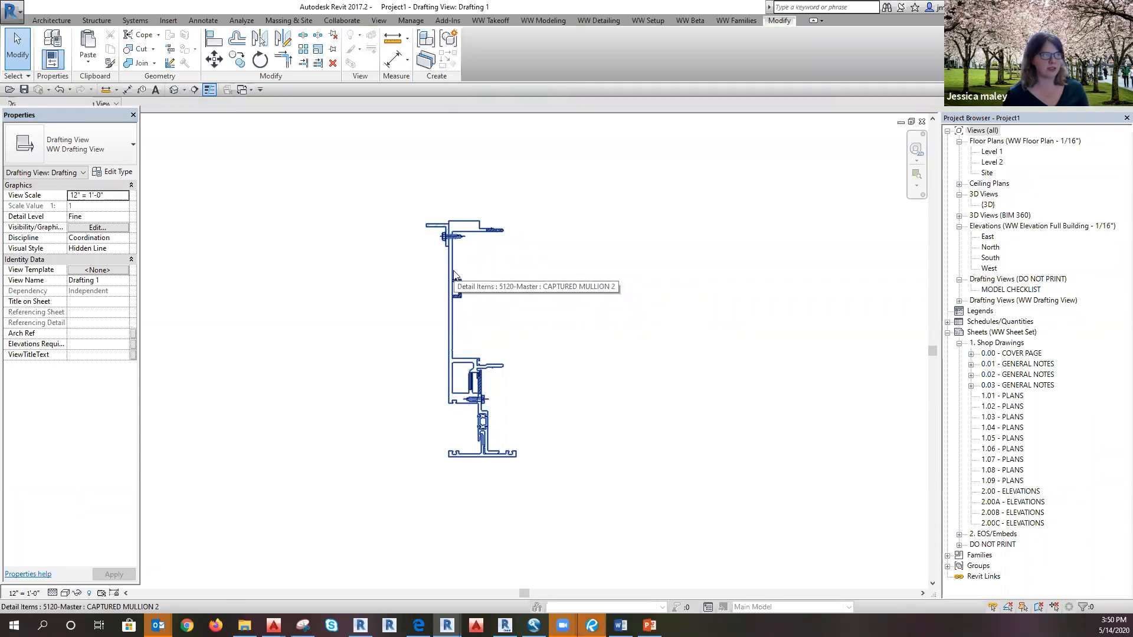
Step: Change the mullion detail item's type to CAPTURED MULLION PINNED WITH ANGLE
left_click(493, 367)
left_click(121, 172)
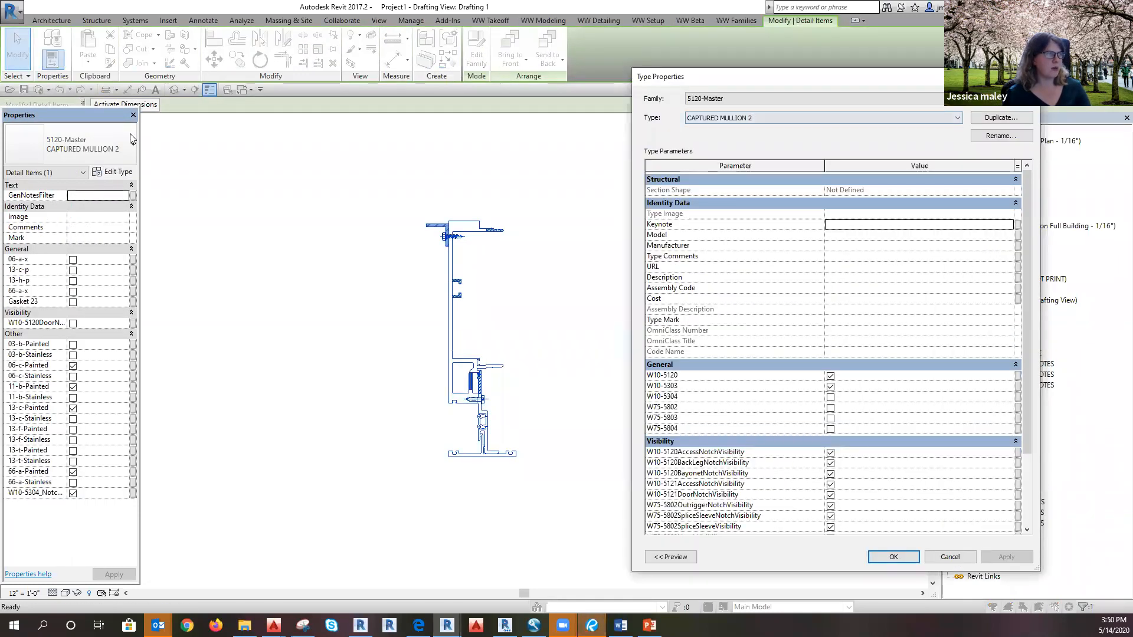
key("Escape")
left_click(88, 145)
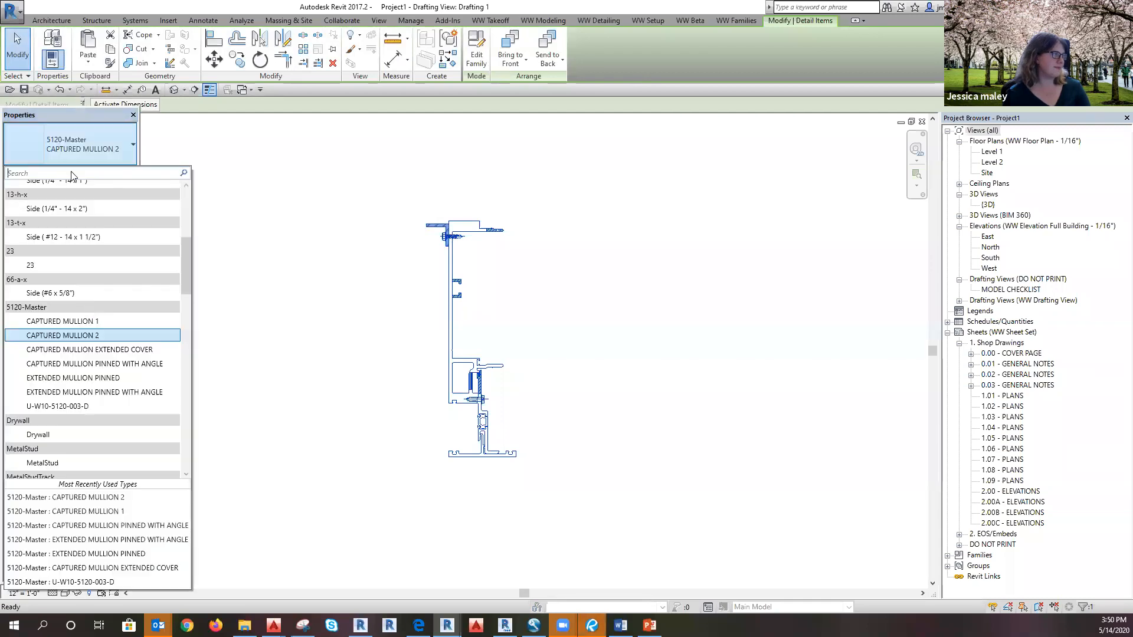
left_click(92, 366)
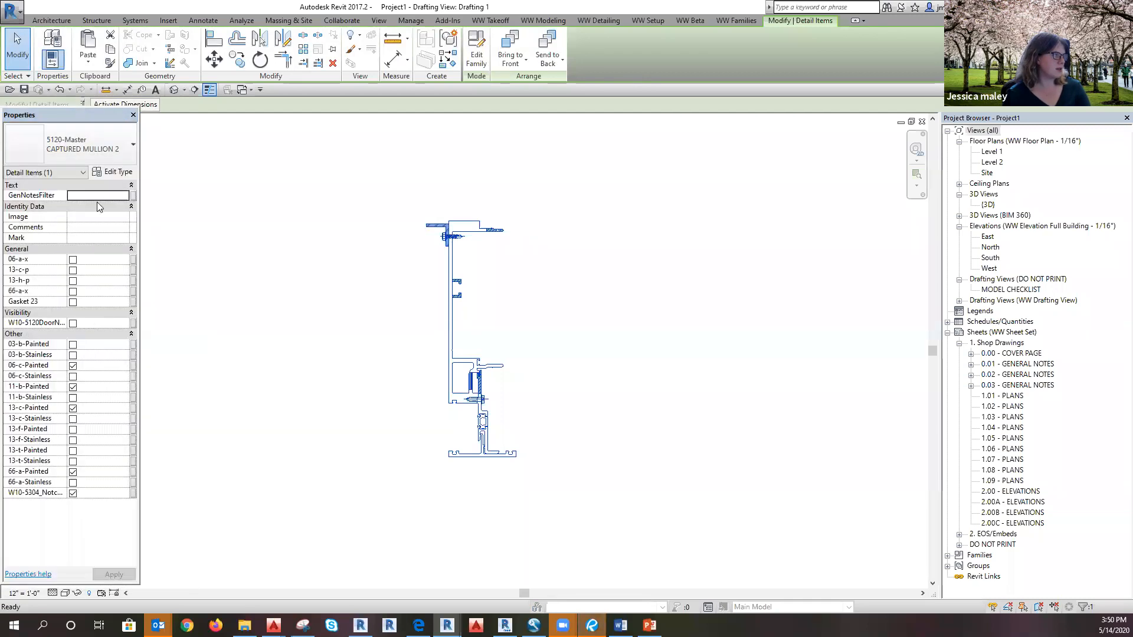
Step: Duplicate the CAPTURED MULLION PINNED WITH ANGLE type as EXTEND COVER MULLION PINNED WITH ANGLE 2
left_click(116, 173)
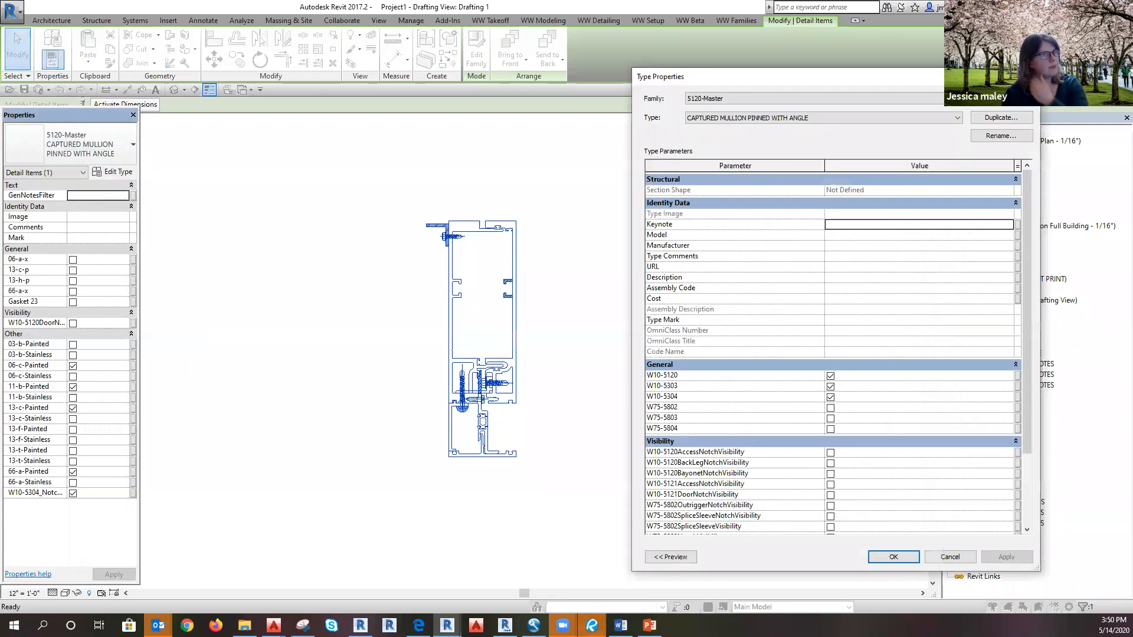
left_click(1000, 118)
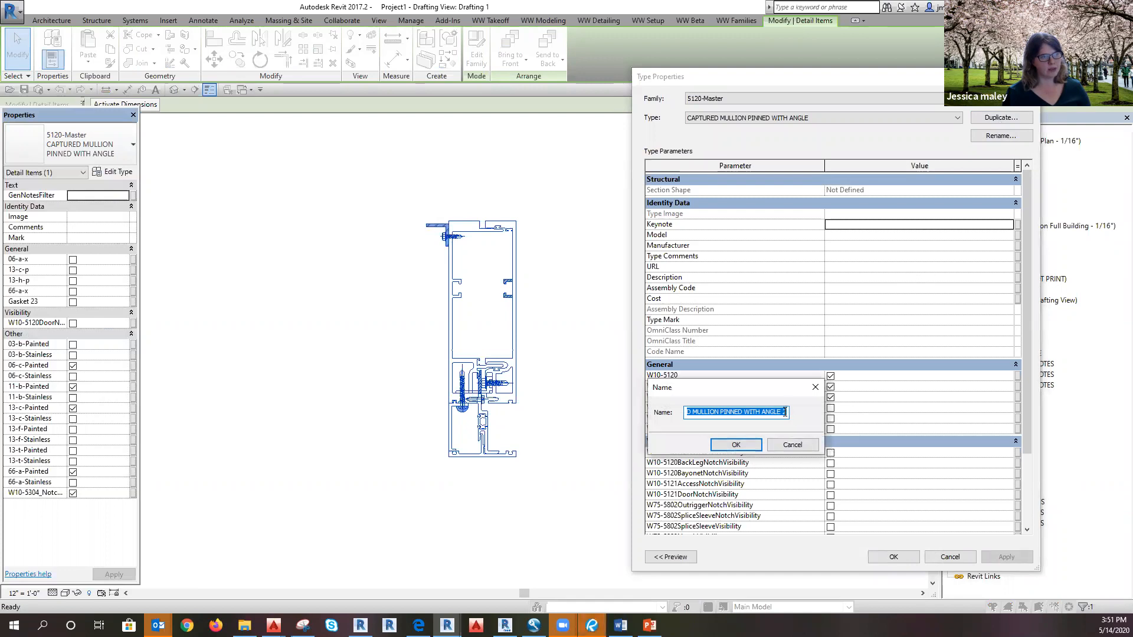
left_click(747, 416)
left_click_drag(693, 413, 678, 413)
type("EXTEND COVER")
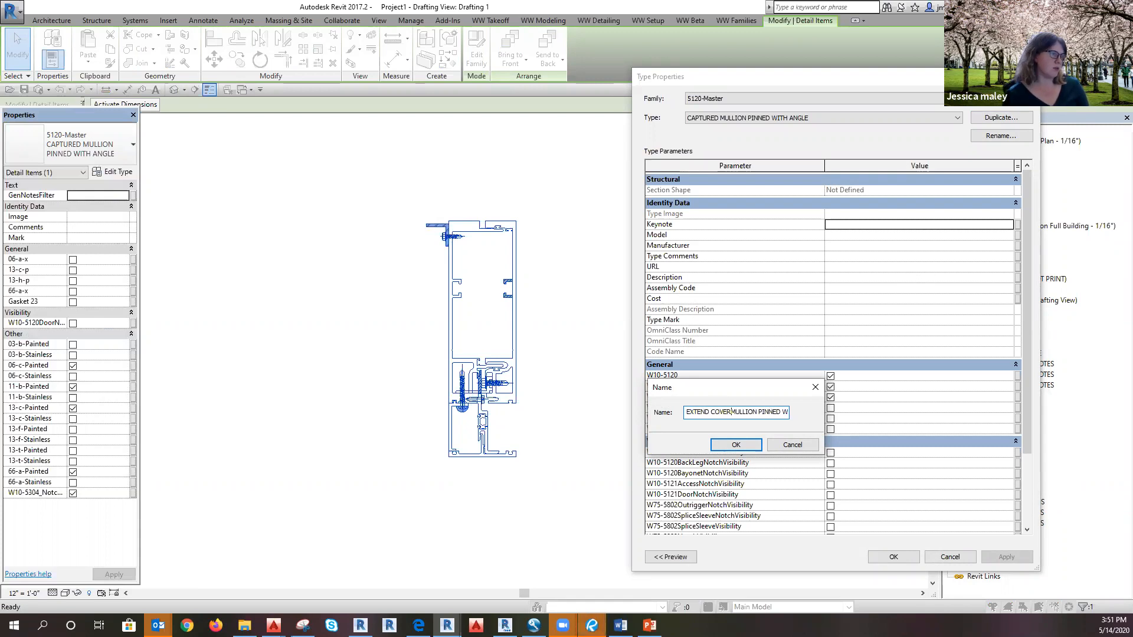
left_click(736, 444)
Step: In the new extended cover type, turn off part W10-5304, turn on W75-5803 and W75-5804, and apply the changes
scroll(829, 370, "down", 2)
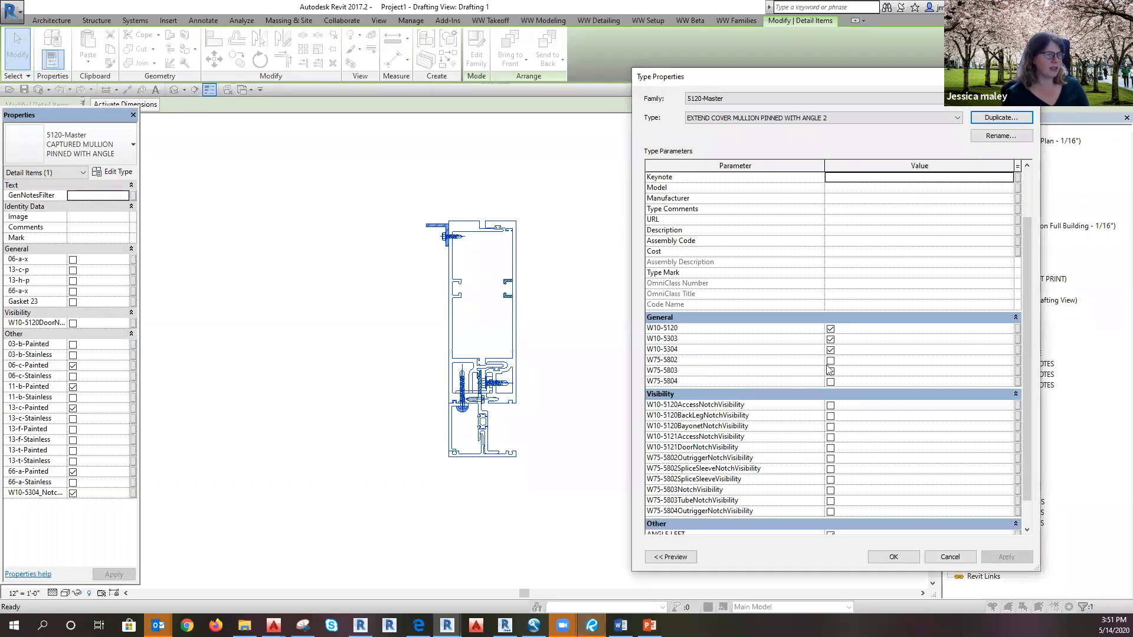
left_click(830, 350)
left_click(830, 382)
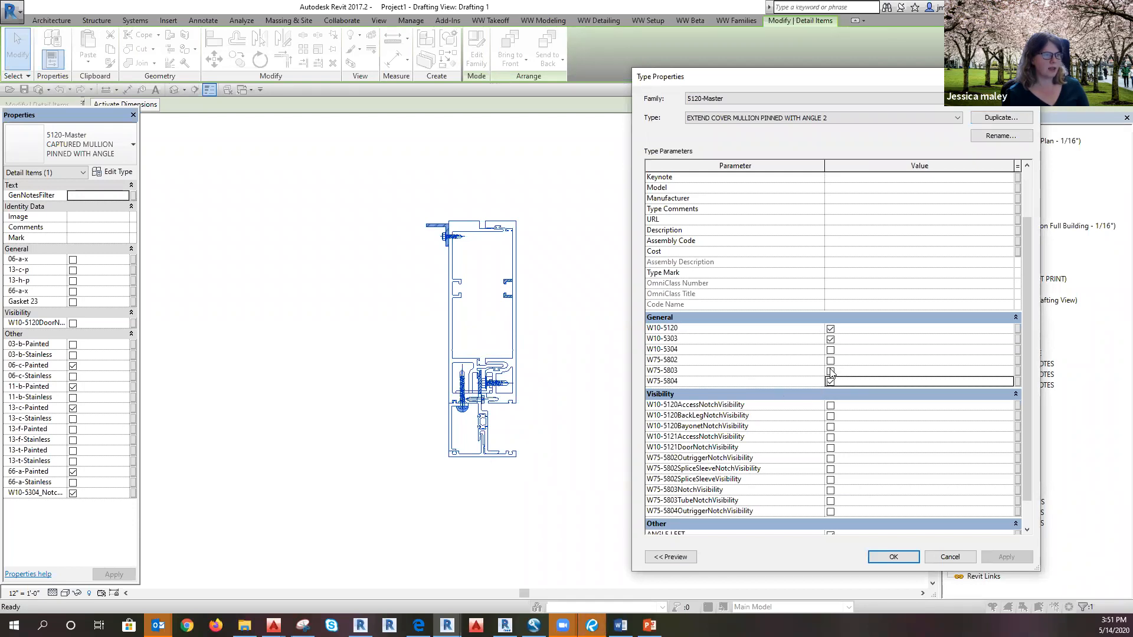
left_click(831, 371)
left_click(893, 557)
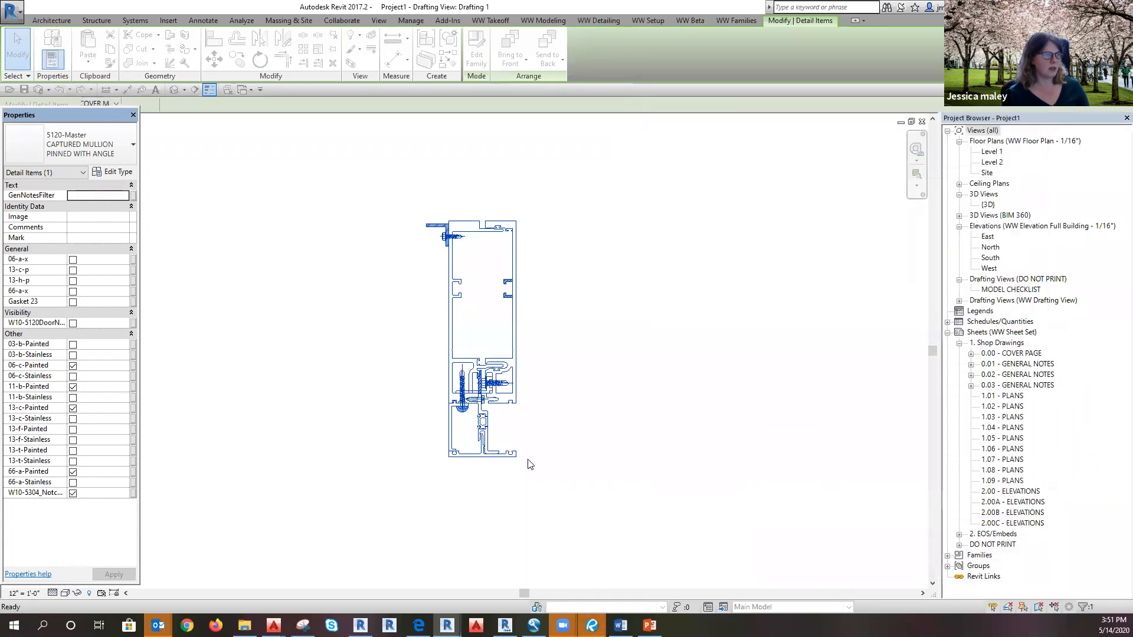
Step: In the extended cover type's properties, turn on W75-5802, turn off W10-5303, apply the changes, and deselect the mullion
left_click(120, 172)
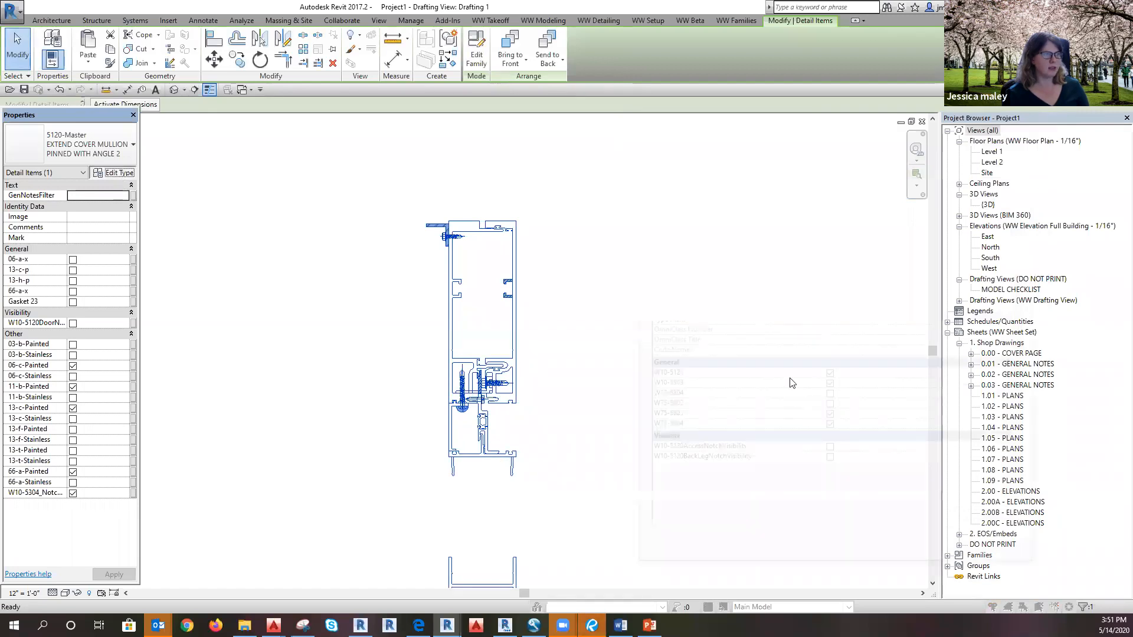
left_click(831, 408)
left_click(830, 386)
left_click(1007, 557)
left_click(890, 559)
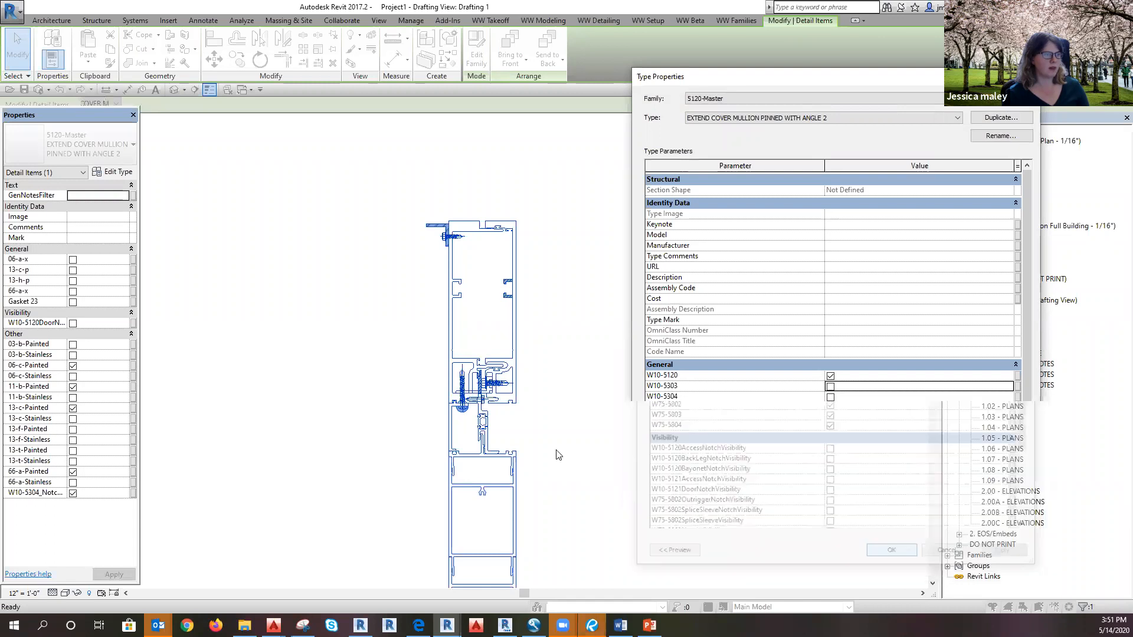
scroll(538, 214, "down", 2)
left_click(561, 377)
scroll(560, 377, "up", 1)
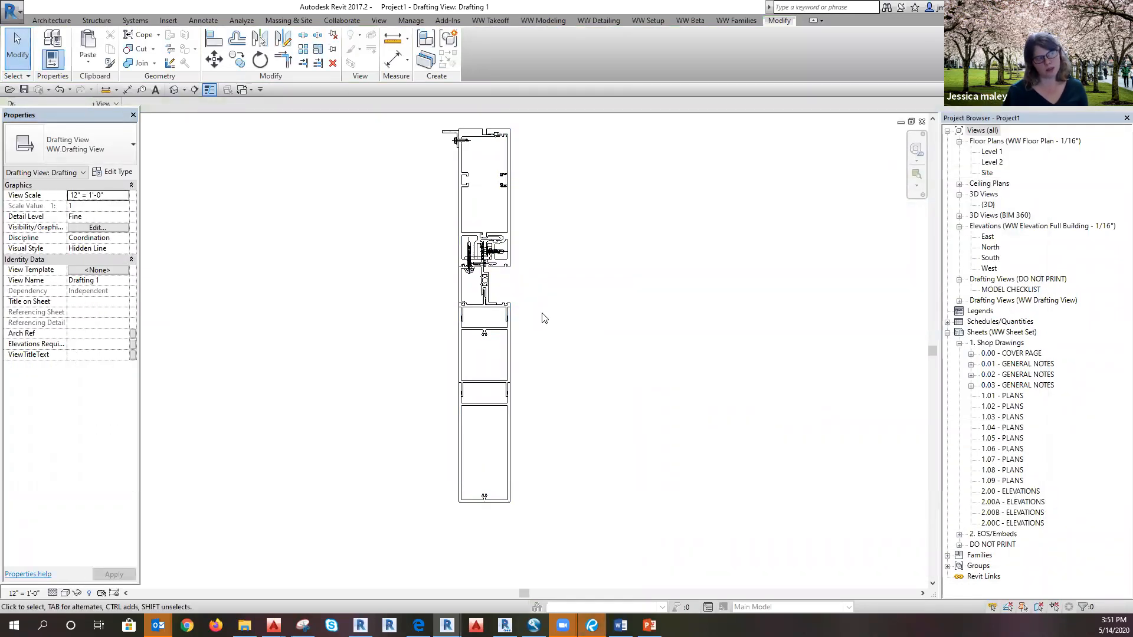
middle_click_drag(719, 373, 689, 412)
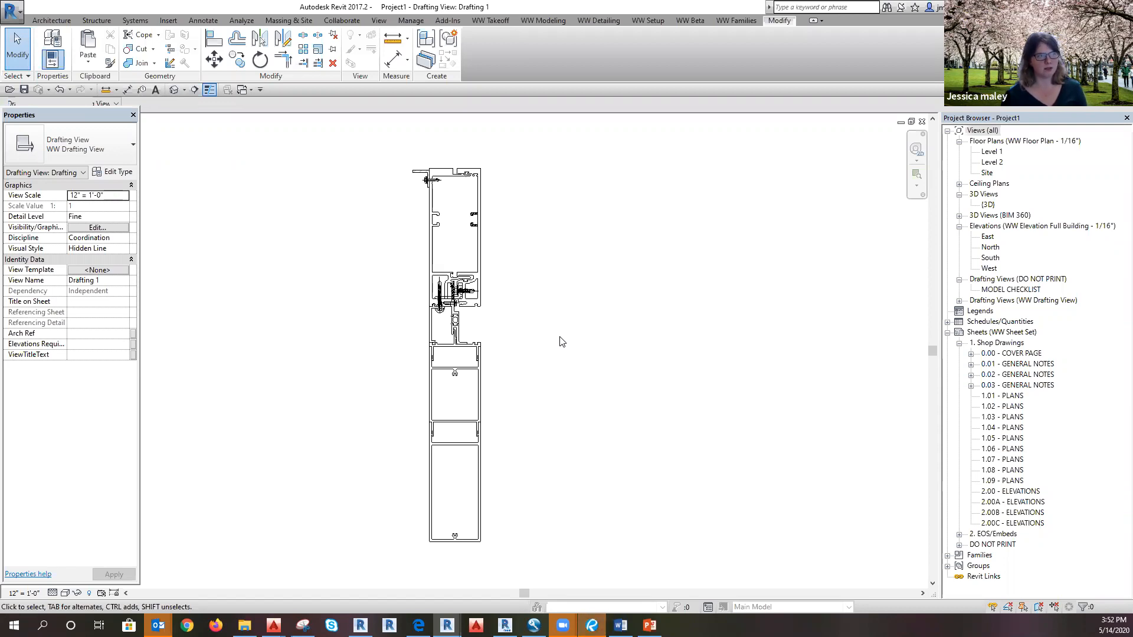
left_click(463, 180)
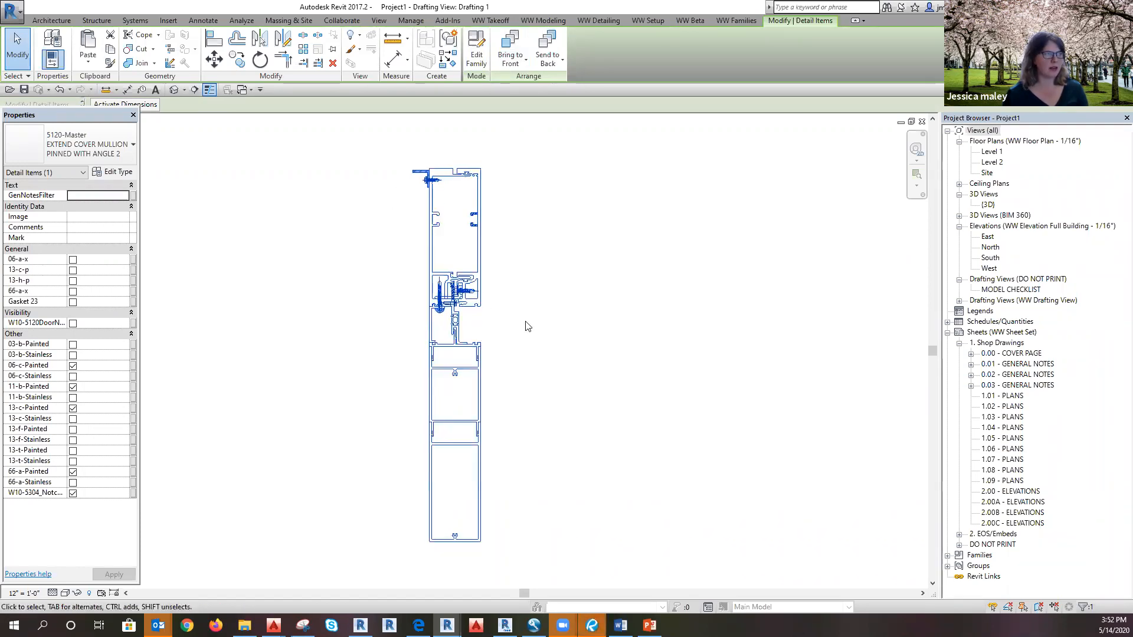
left_click(659, 258)
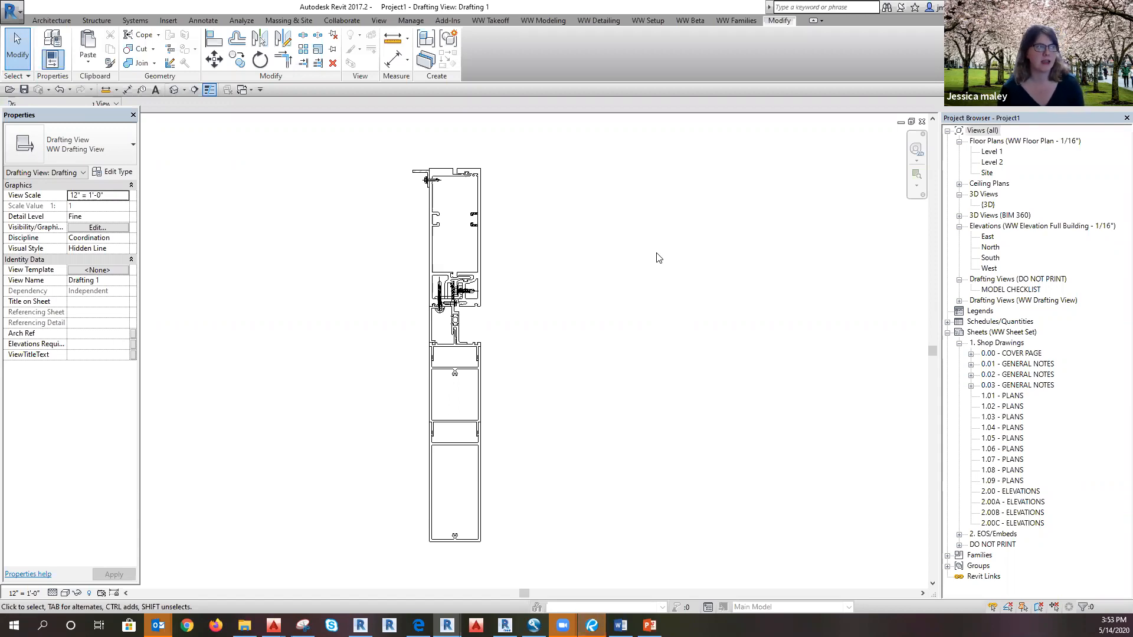
left_click(432, 190)
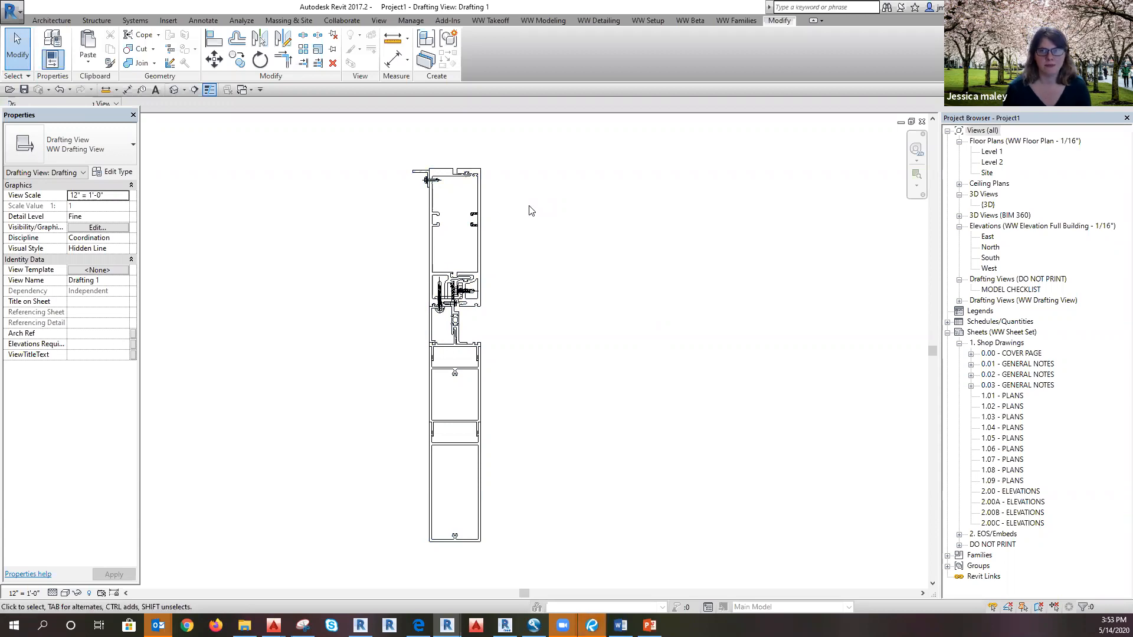
Step: Copy the extended cover mullion horizontally to the right of the original in the drafting view
left_click(438, 186)
key("m")
key("v")
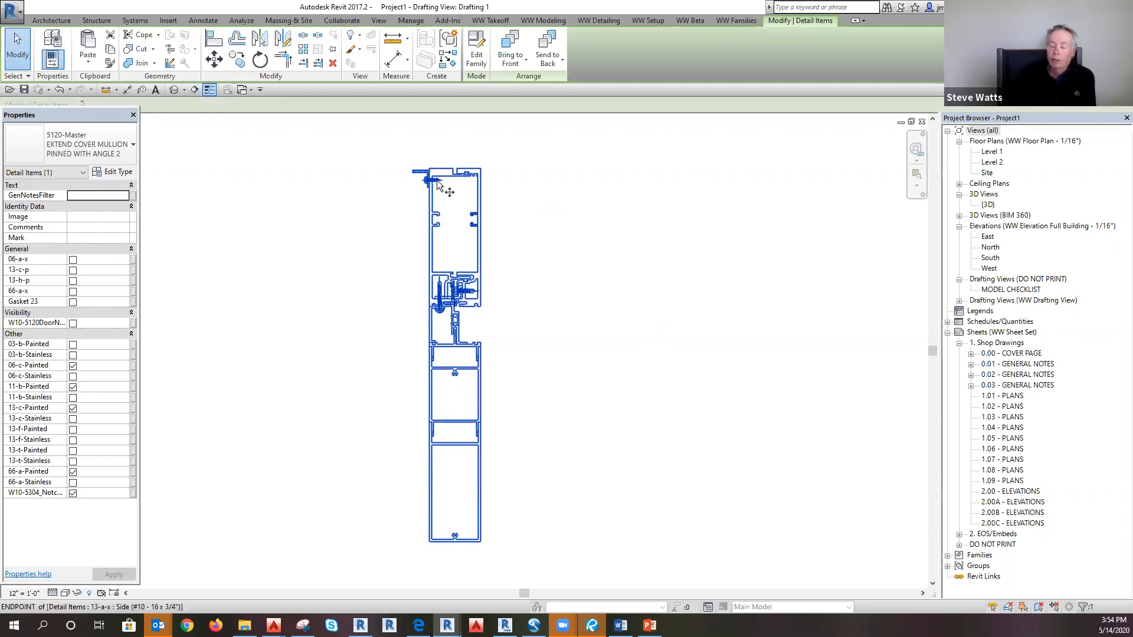
left_click(437, 181)
left_click(598, 180)
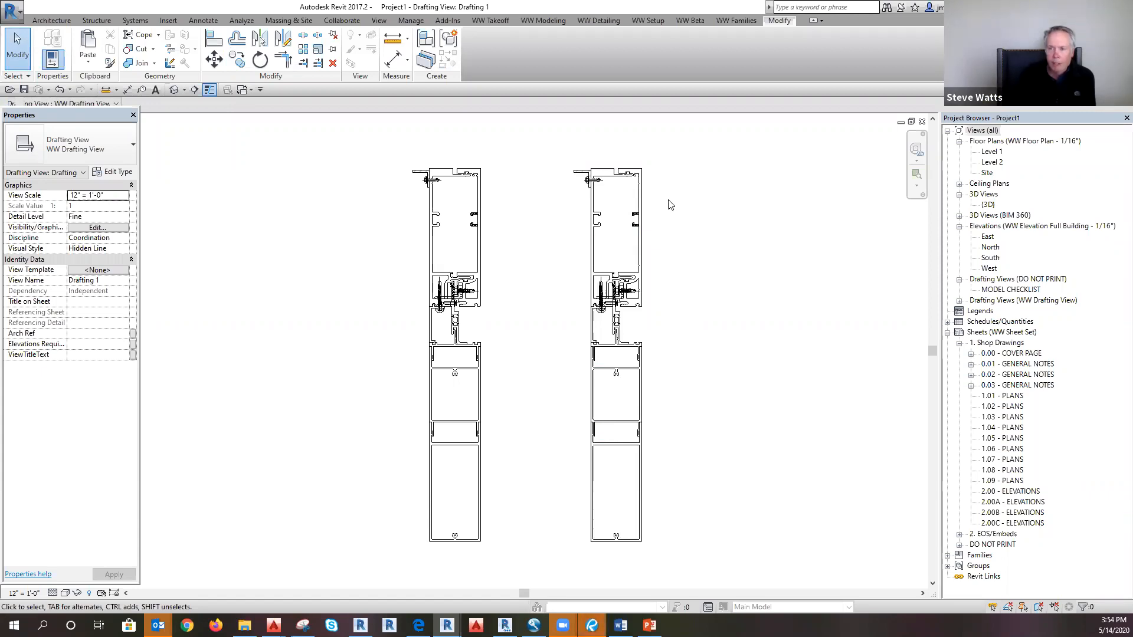
Step: Change the copied mullion's type to CAPTURED MULLION 2 and deselect it
left_click(642, 205)
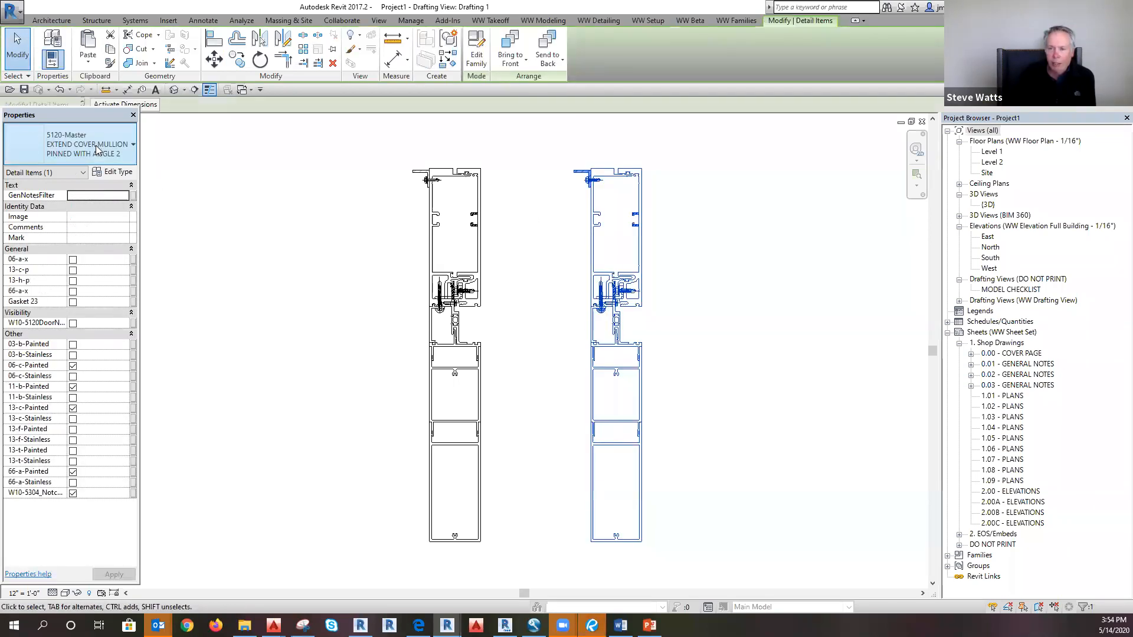
left_click(97, 150)
left_click(67, 349)
left_click(712, 355)
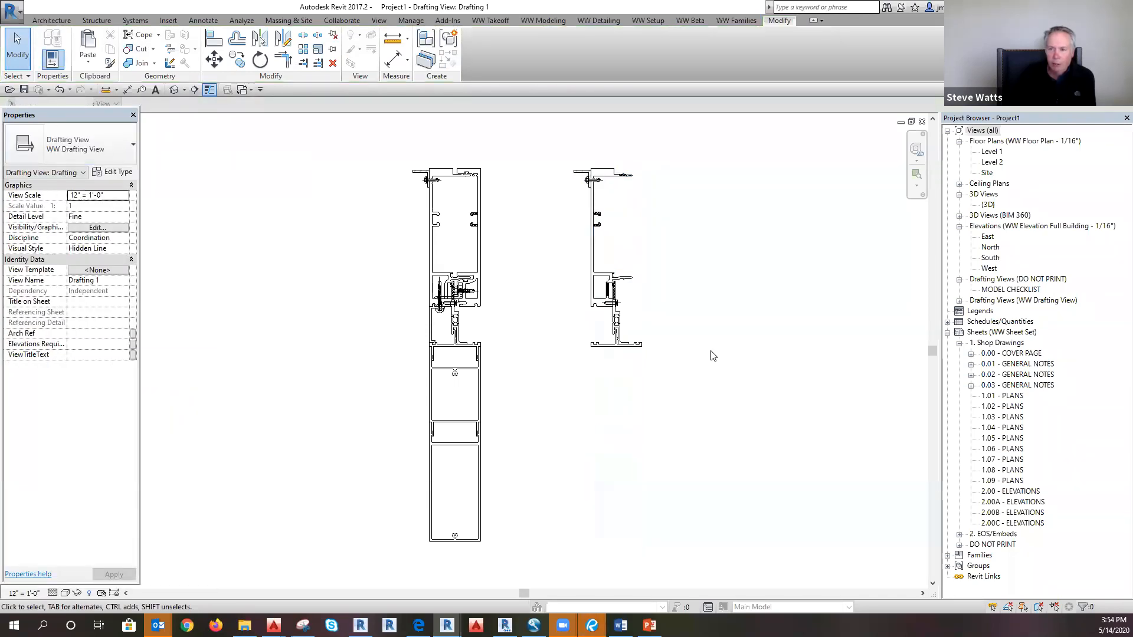